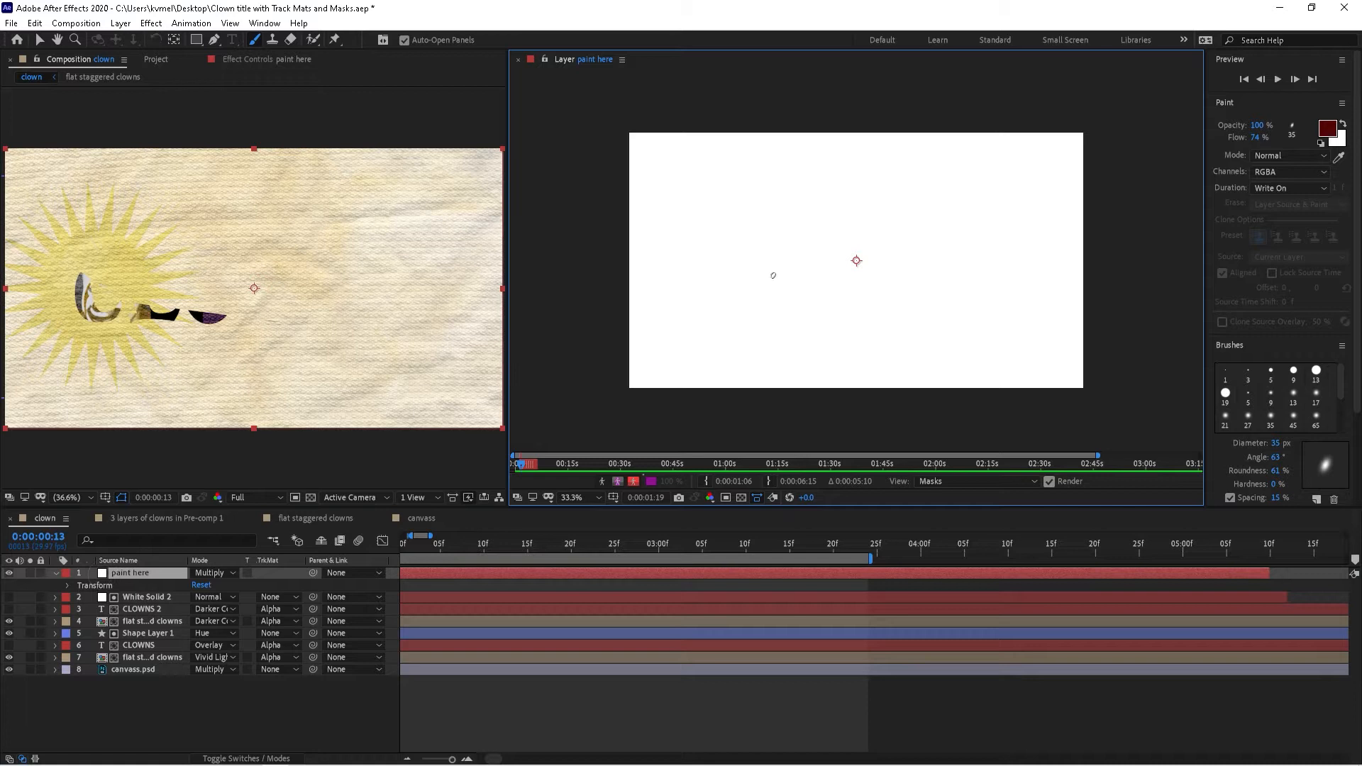
Step: Close the paint here layer view, then reopen that layer for painting and widen its view beside the composition
left_click(520, 60)
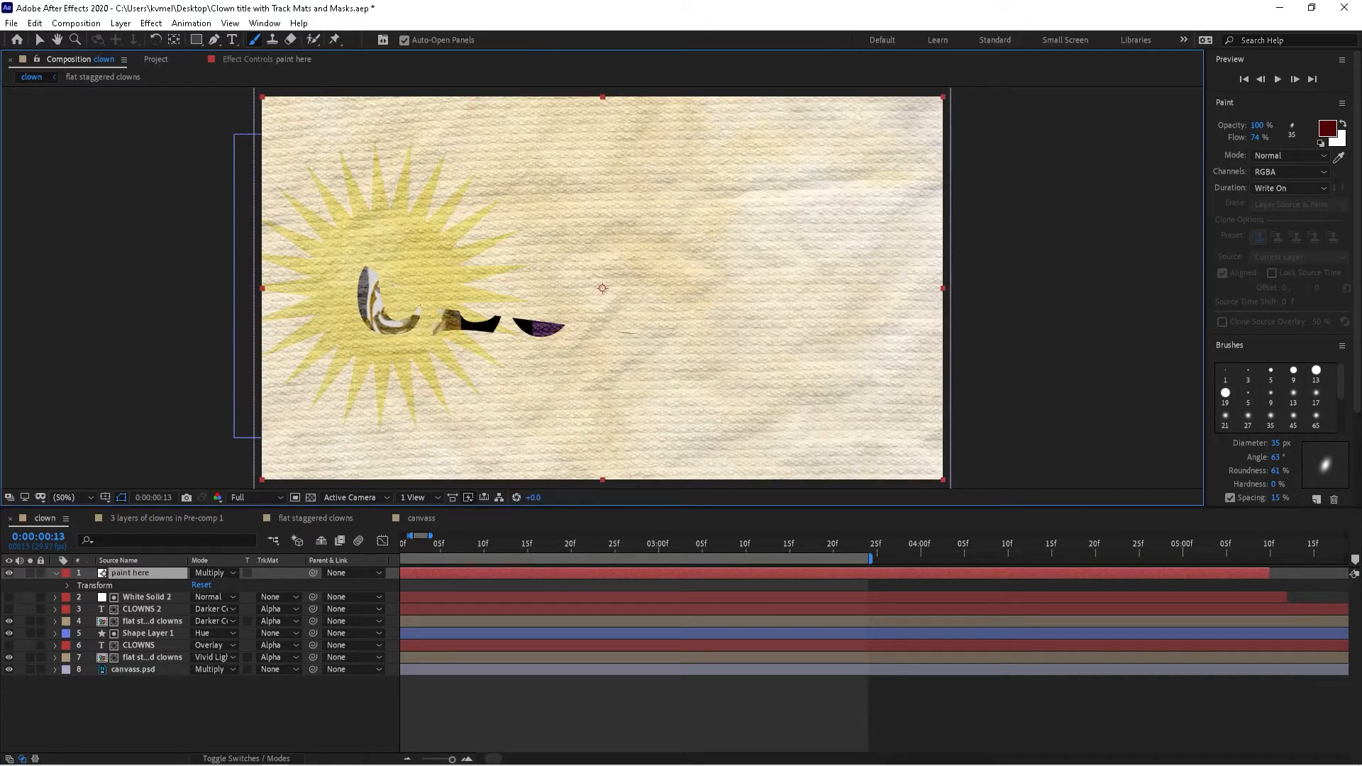
double_click(108, 573)
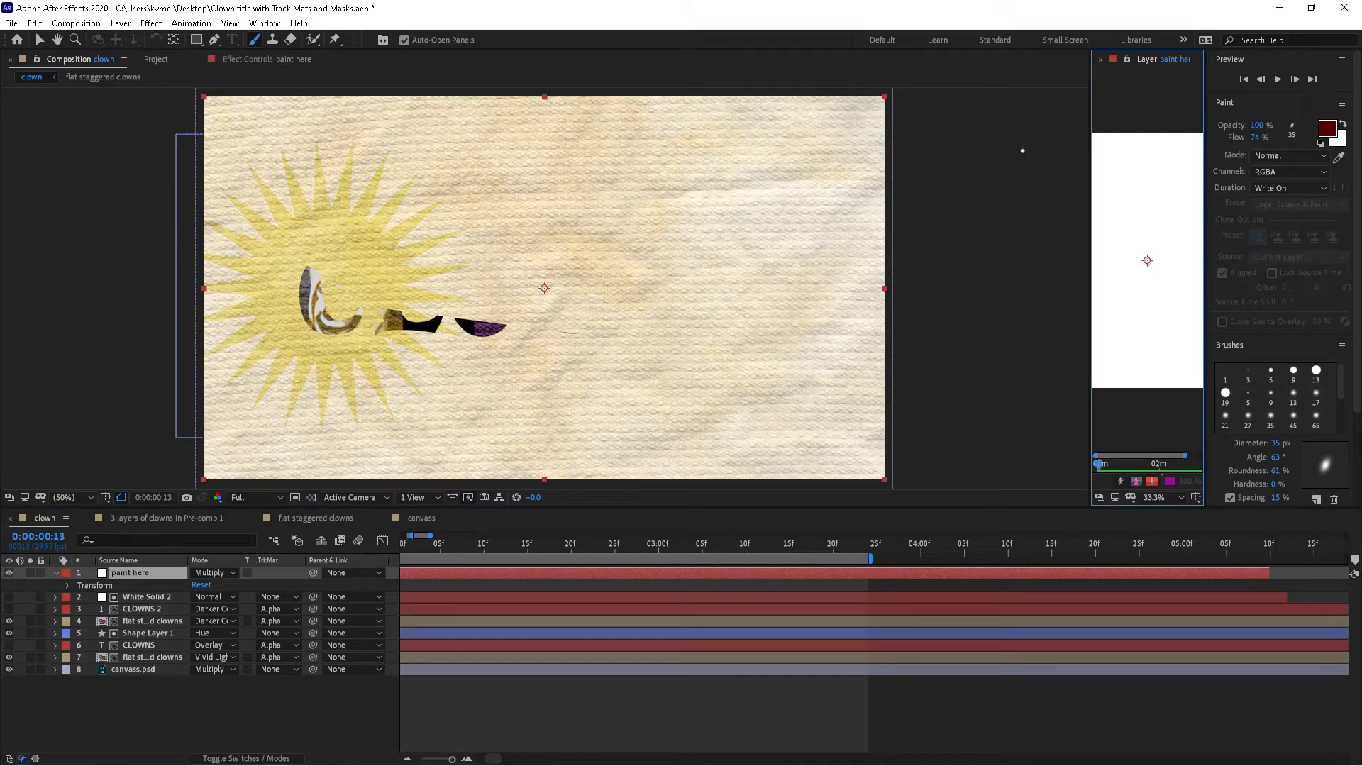
left_click_drag(1092, 85, 525, 85)
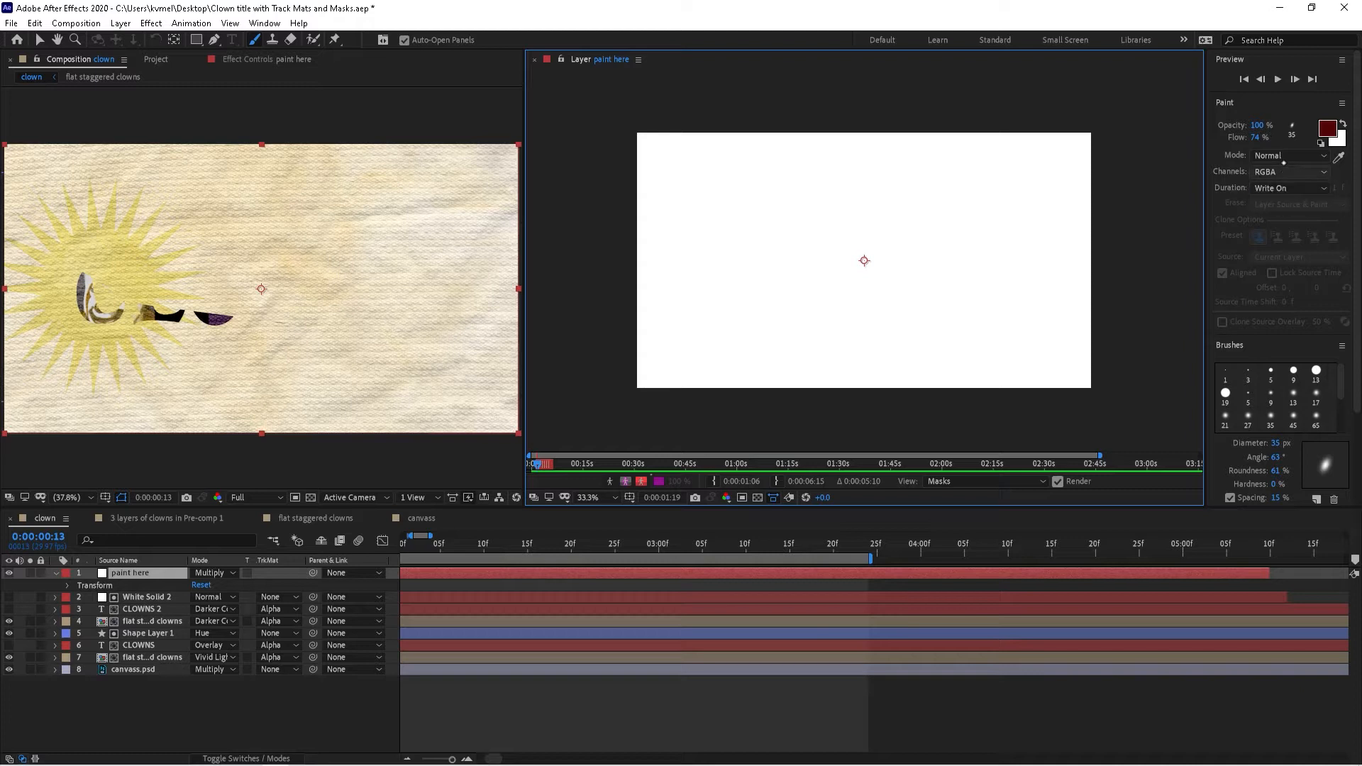
Step: Set the brush stroke duration to Constant and paint a closed oval loop in the middle of the paint here layer
left_click(1282, 156)
left_click(1277, 170)
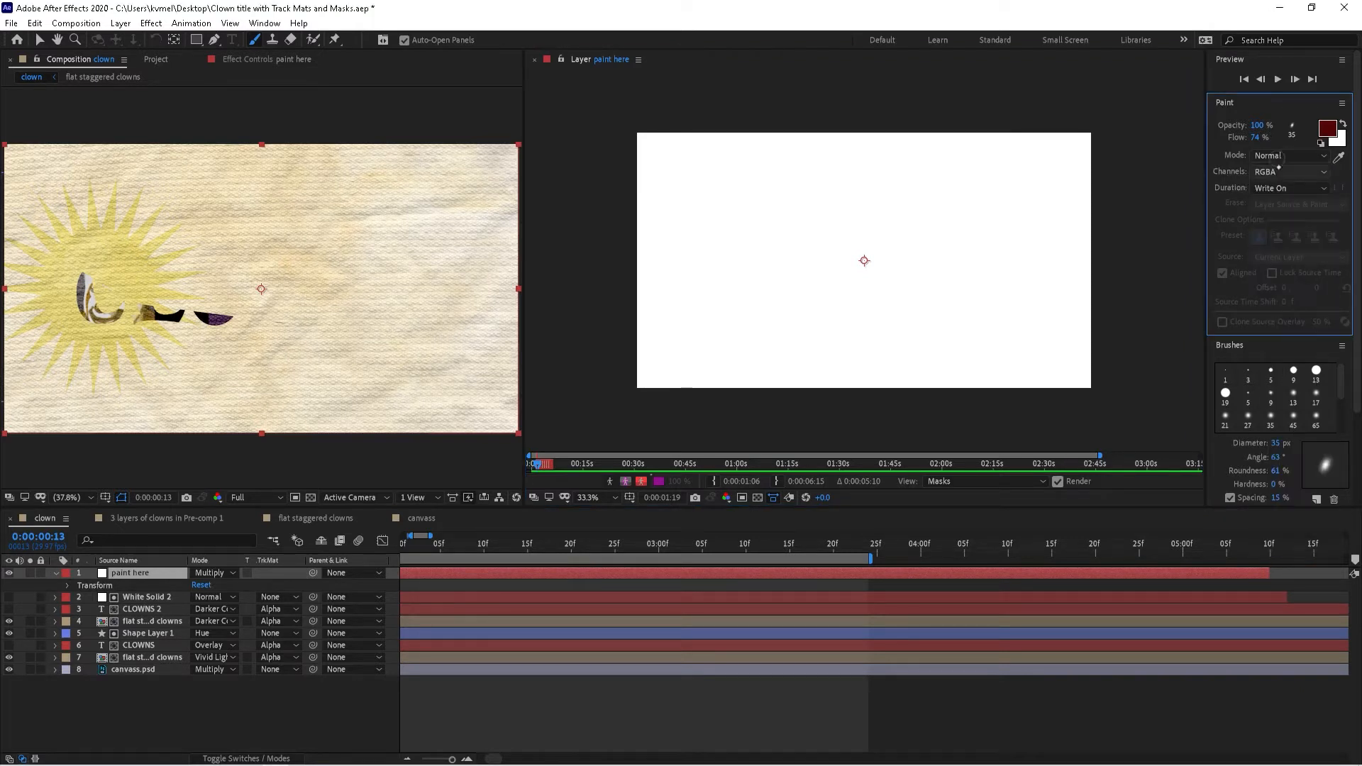
left_click(1271, 189)
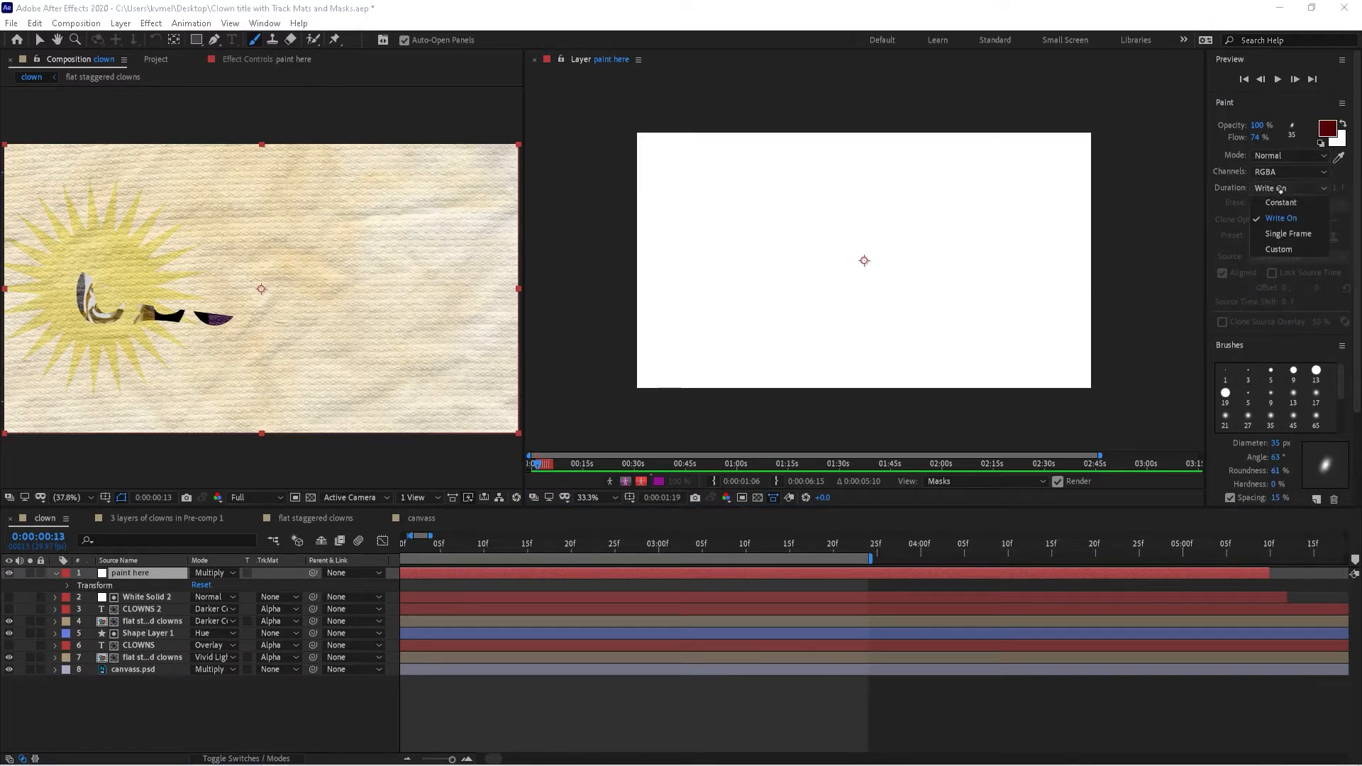
left_click(1272, 202)
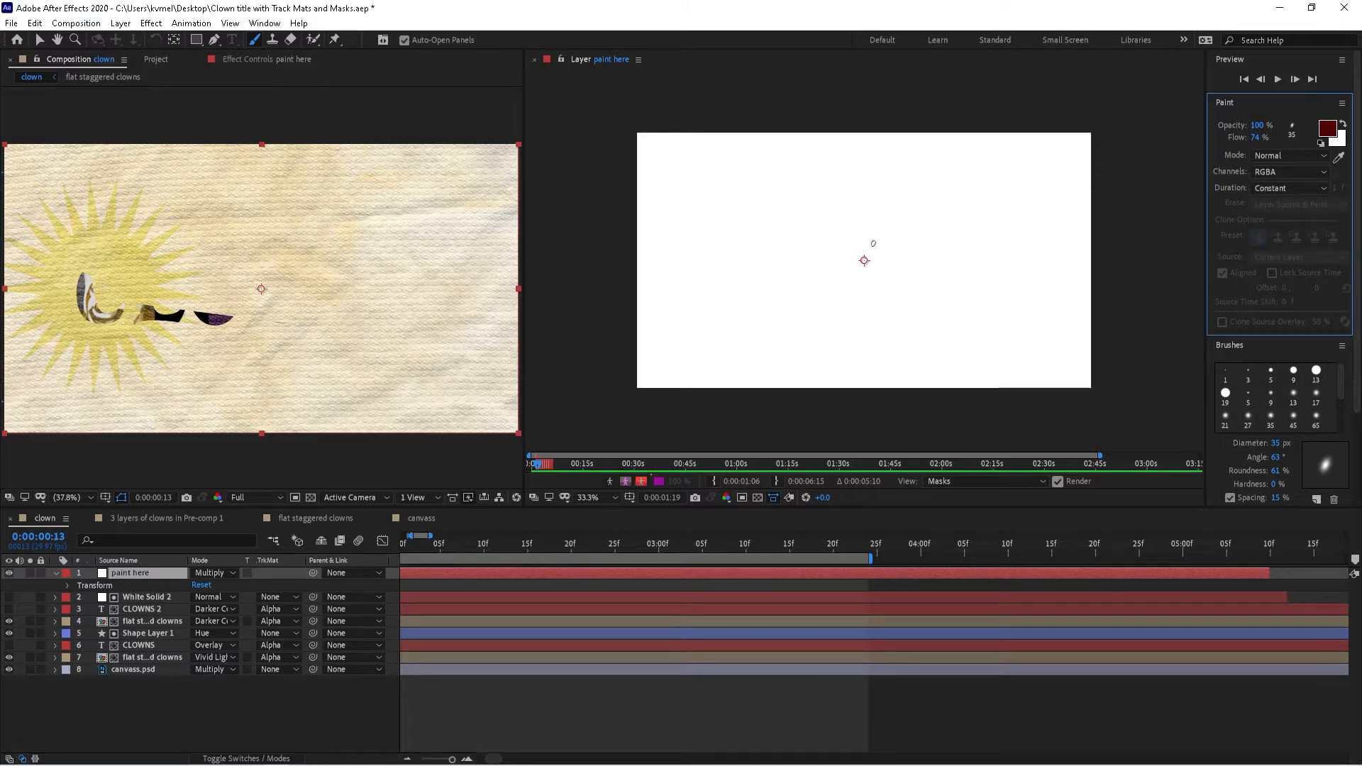
mouse_move(899, 226)
left_mouse_down()
mouse_move(834, 217)
mouse_move(789, 292)
mouse_move(931, 295)
mouse_move(895, 226)
left_mouse_up()
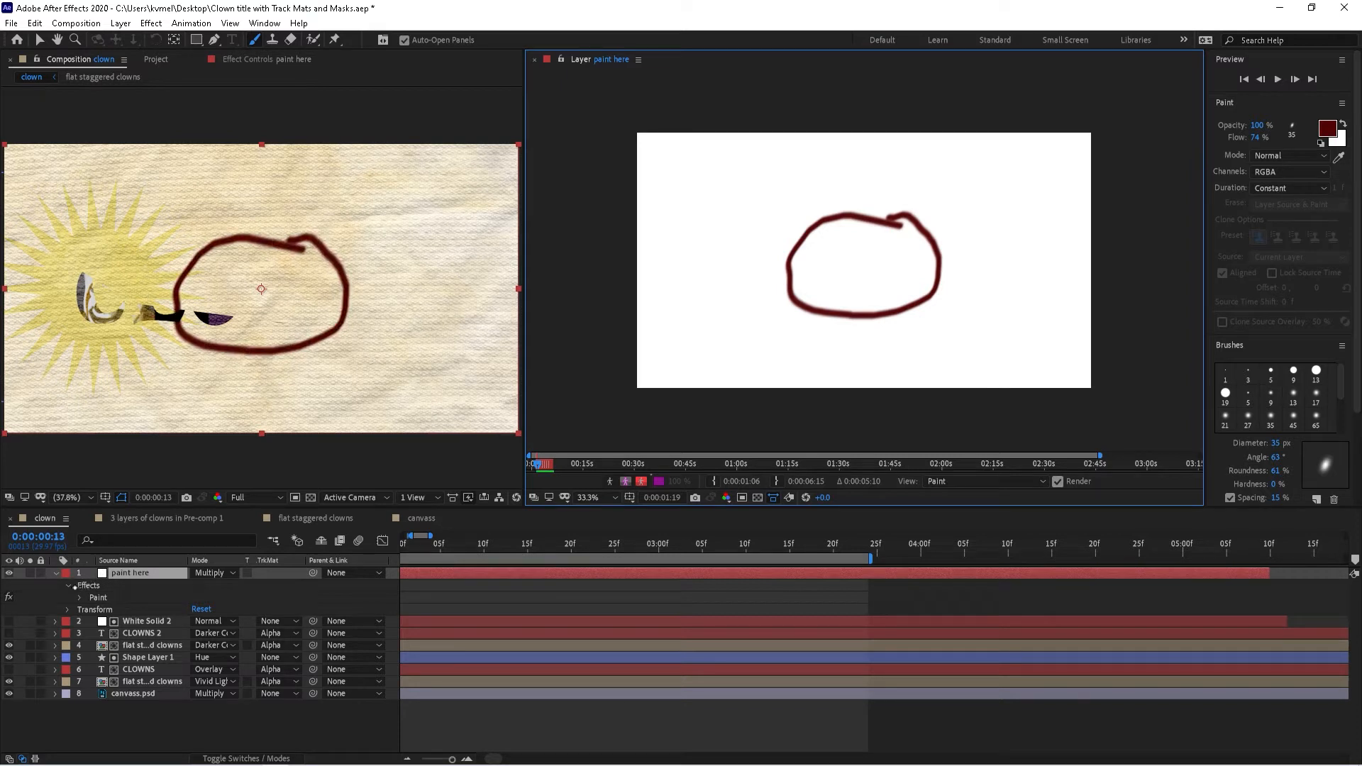
Step: Reveal the strokes of the paint here layer's Paint effect and select the oval brush stroke
left_click(68, 586)
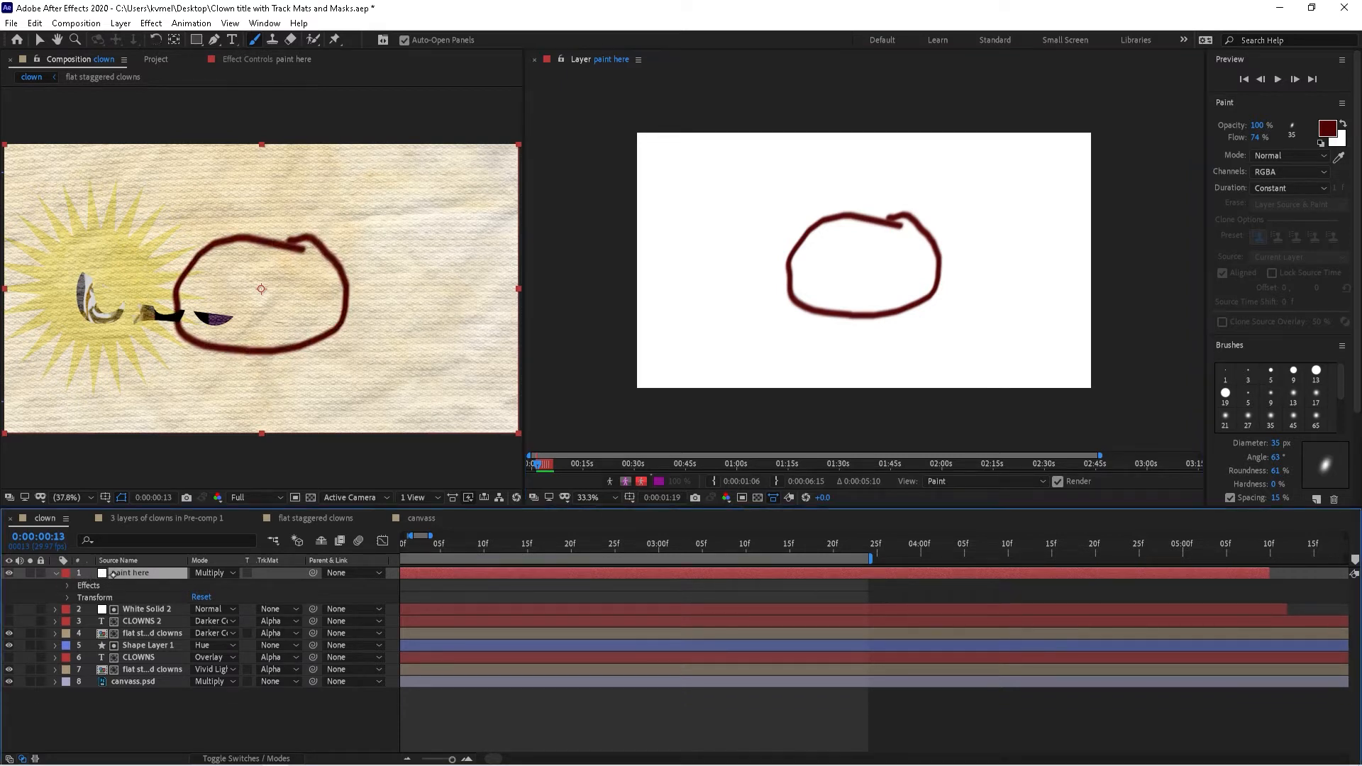
left_click(68, 586)
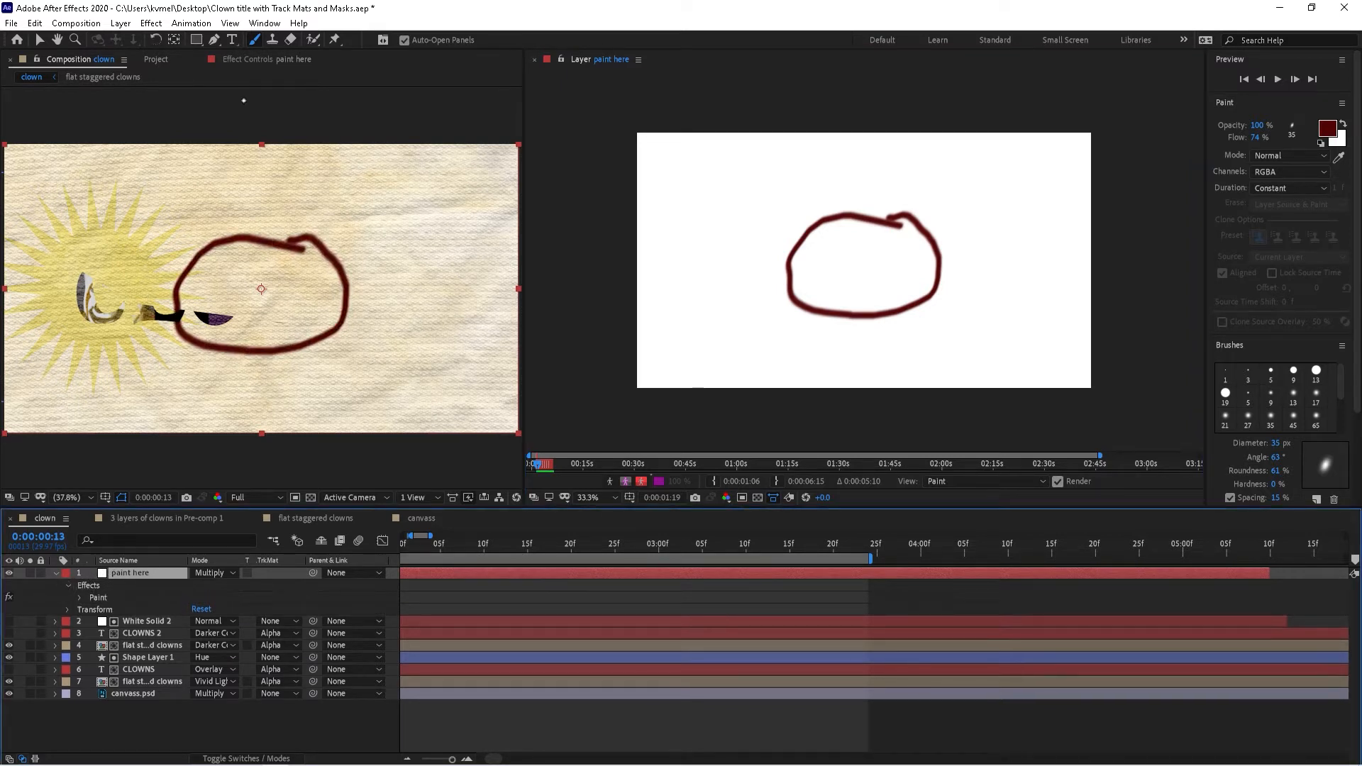
left_click(80, 597)
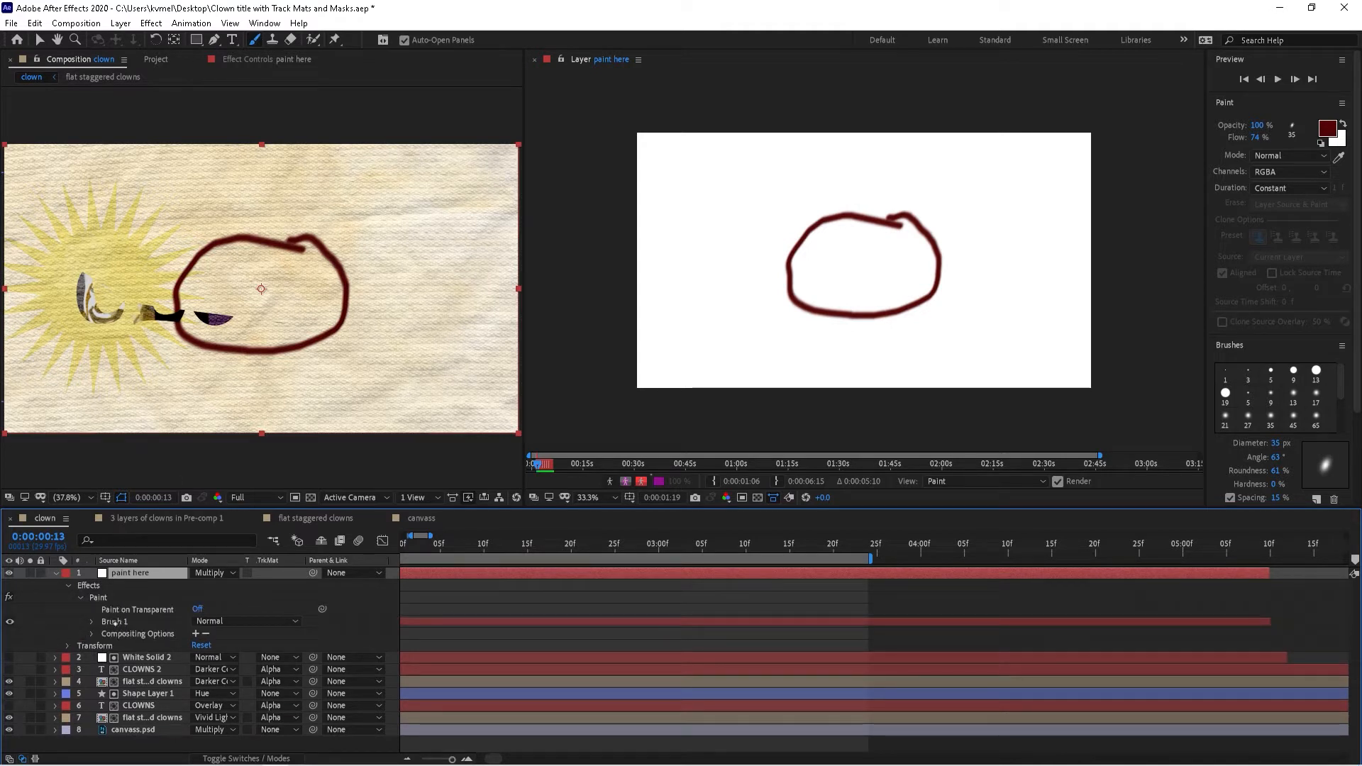
left_click(115, 621)
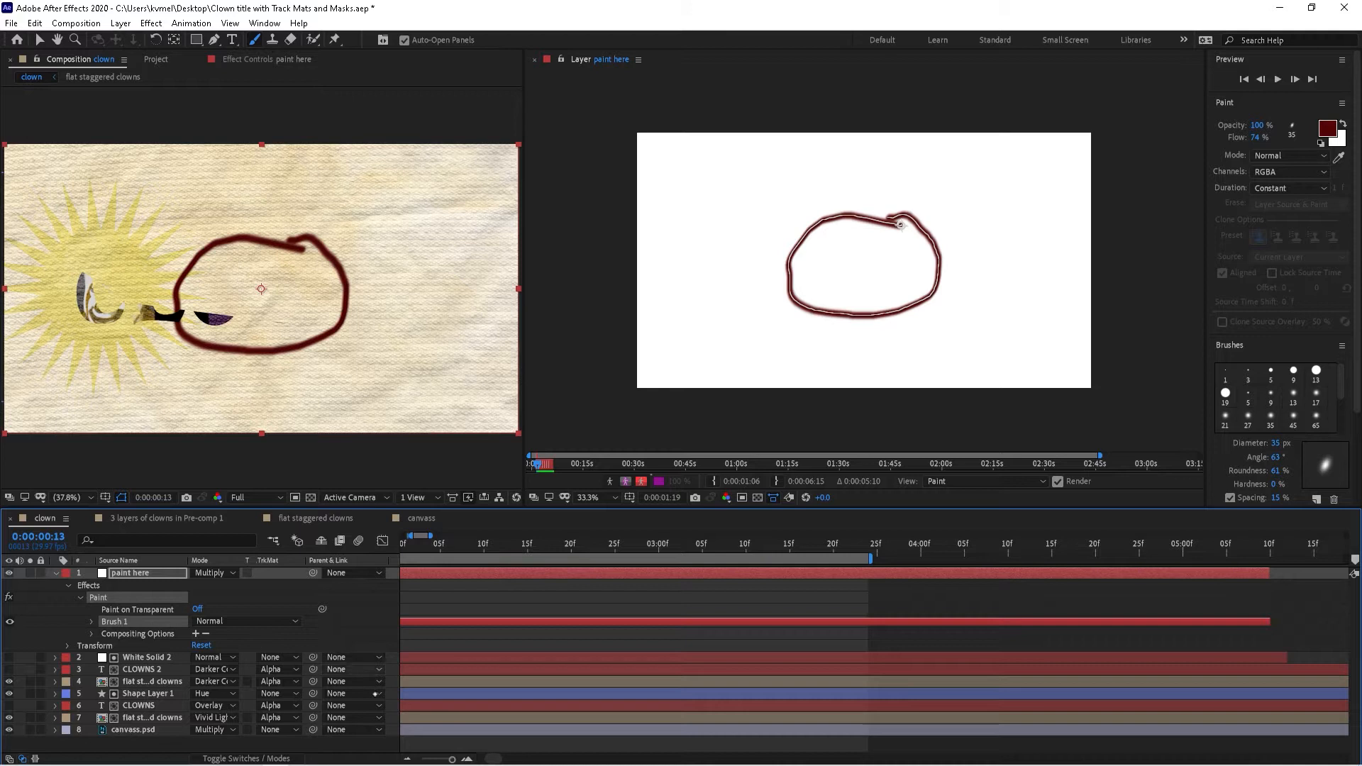
Step: Magnify the timeline and scrub from frame 13 to 0:00:01:16 to check how the constant stroke displays over time
left_click(469, 759)
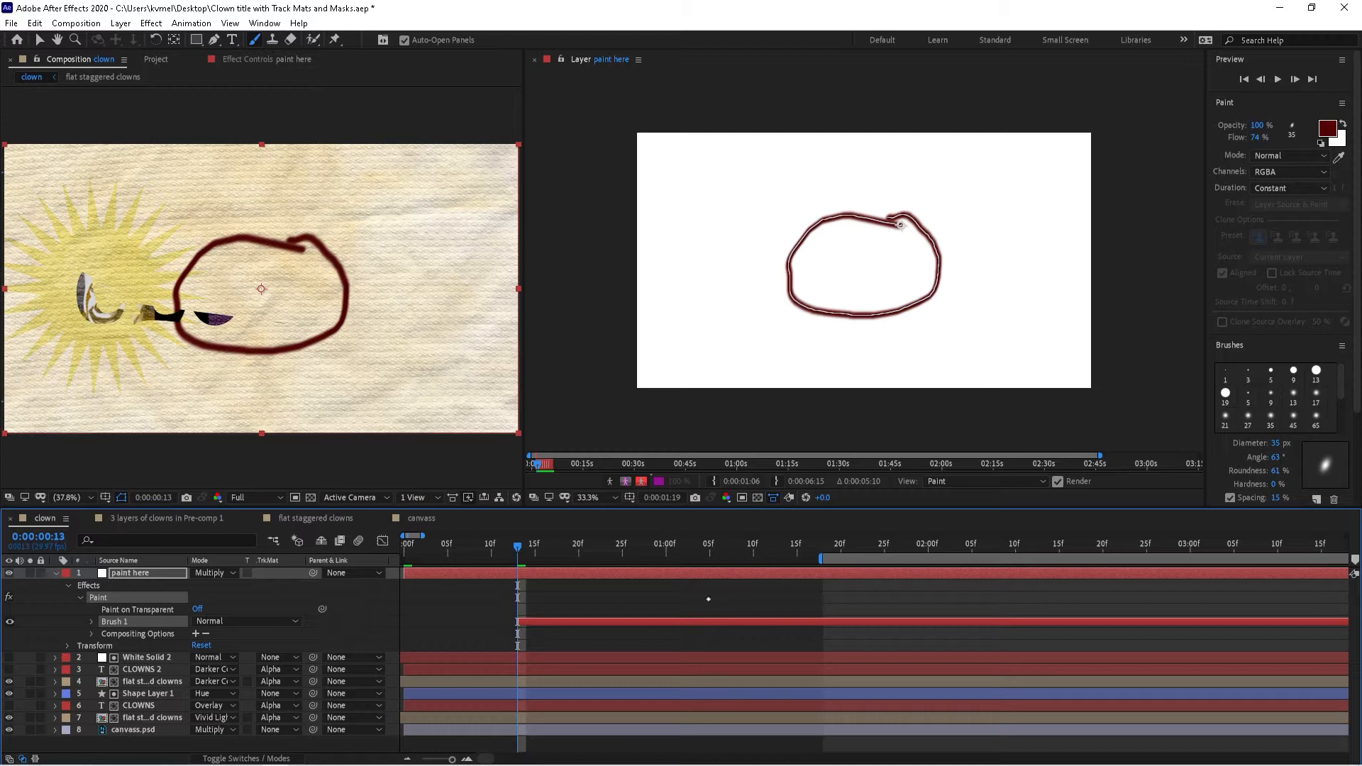
left_click_drag(678, 622, 538, 619)
left_click(648, 544)
left_click(735, 544)
left_click(806, 544)
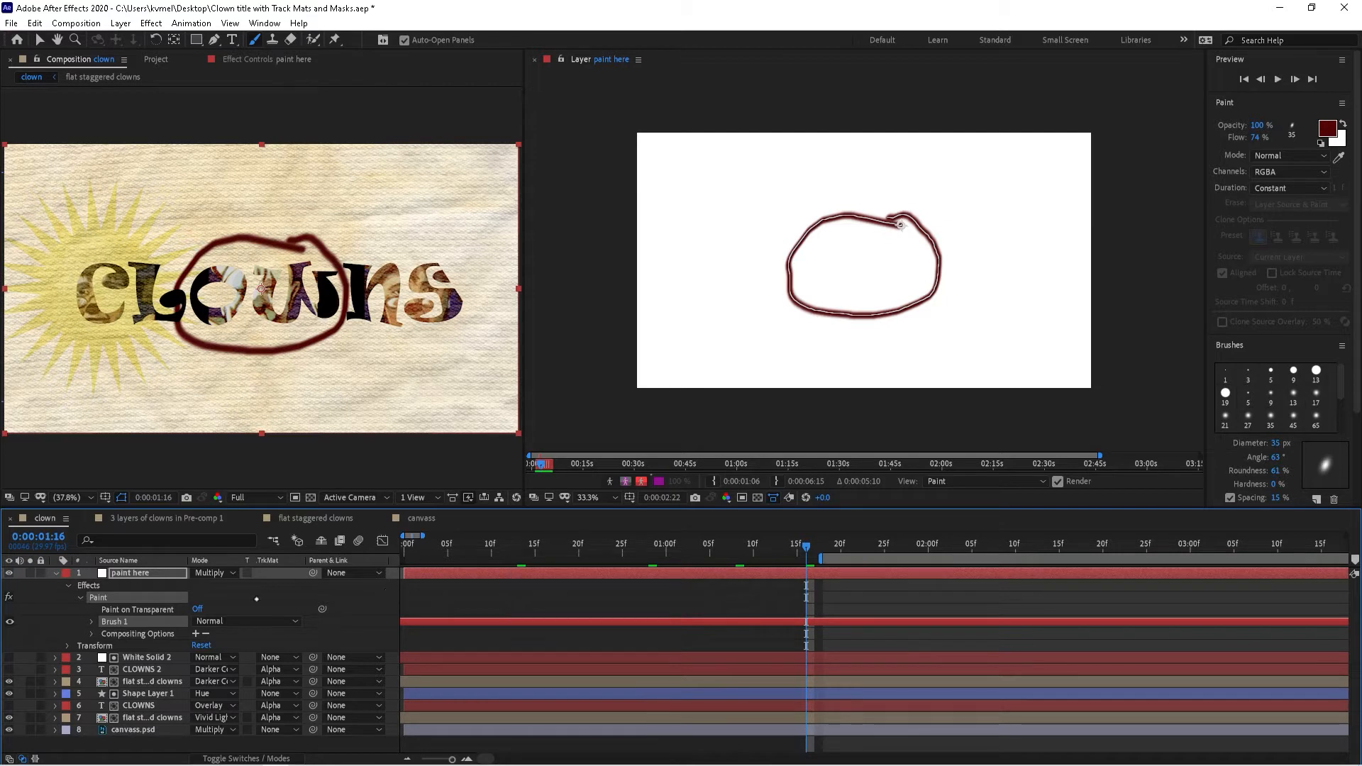
Step: Delete the oval Brush 1 stroke from the paint here layer
left_click(122, 635)
left_click(119, 623)
key("Delete")
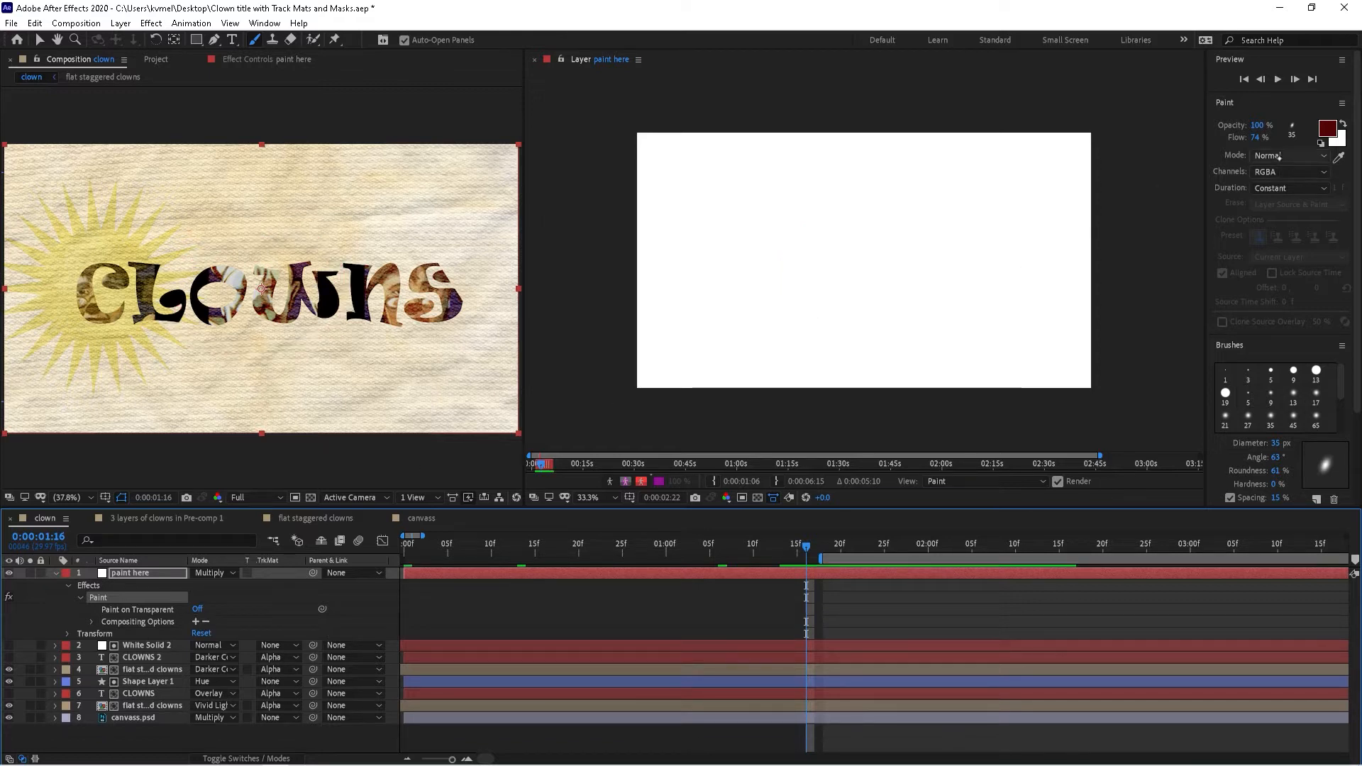
Step: Set the stroke duration to Write On and paint a large double loop on the draw on this layer at 0:00:00:00
left_click(1267, 190)
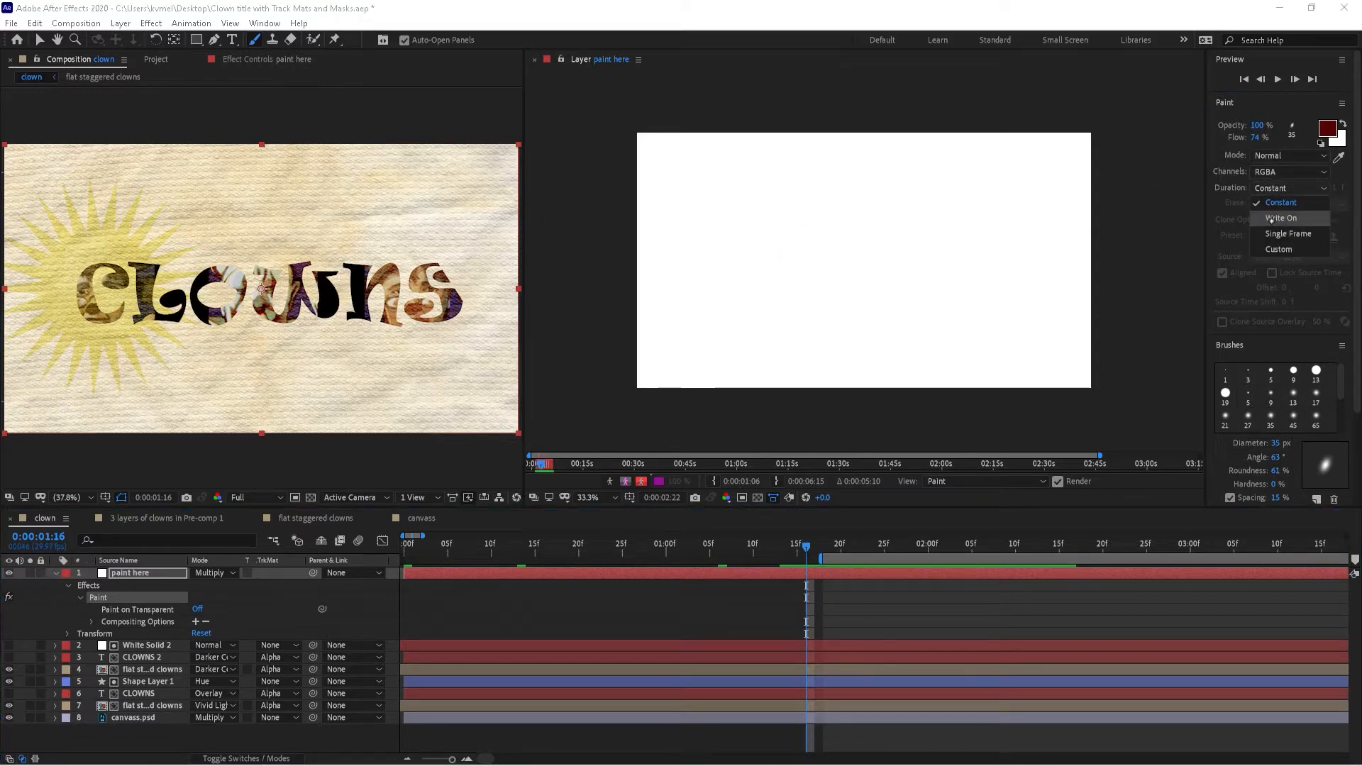
left_click(1270, 219)
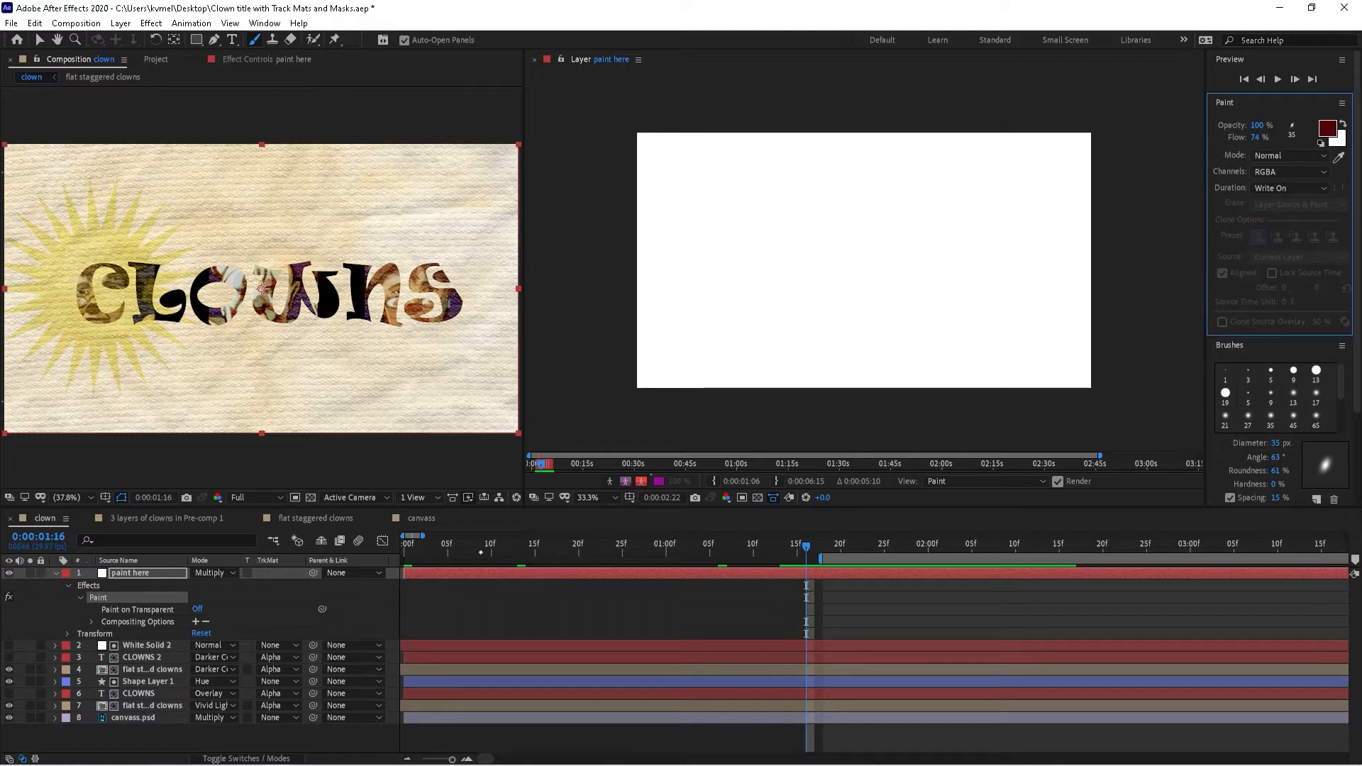
left_click(409, 568)
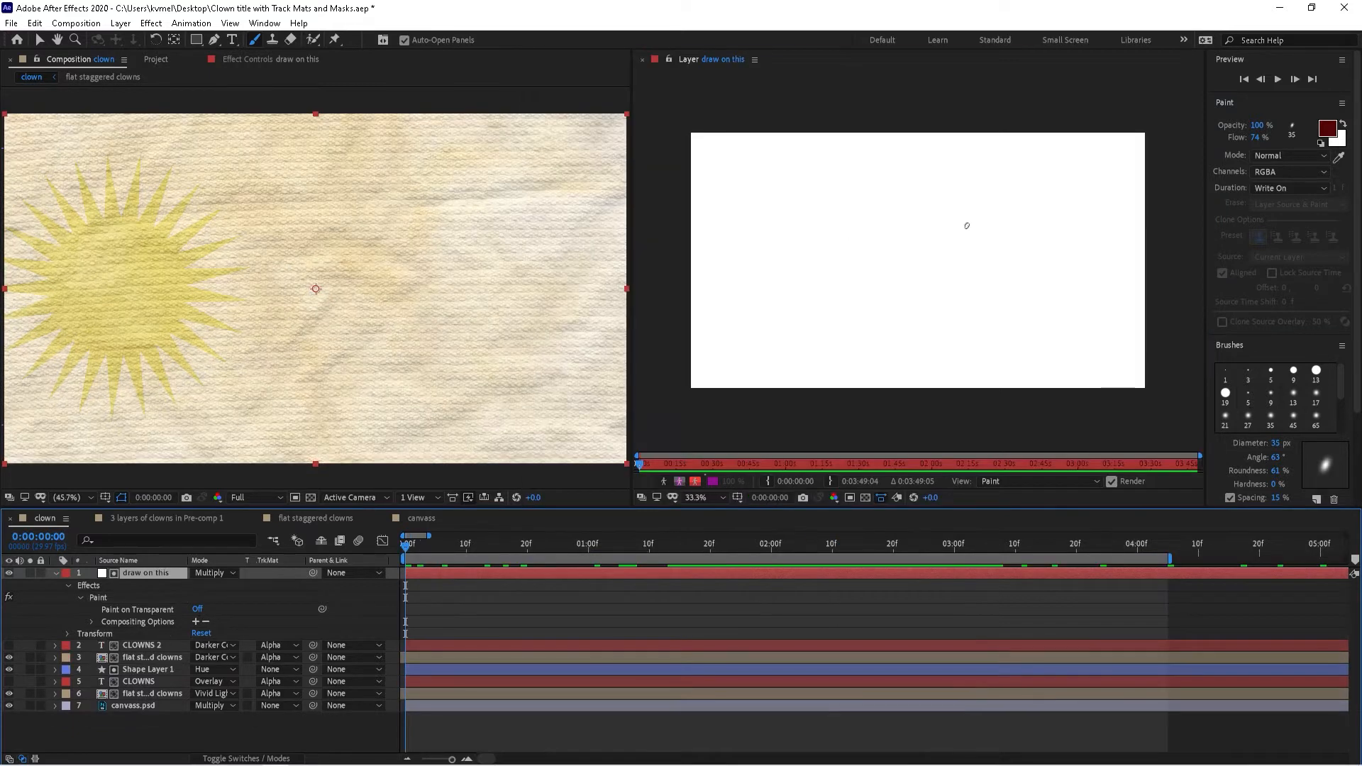
mouse_move(961, 209)
left_mouse_down()
mouse_move(868, 199)
mouse_move(827, 273)
mouse_move(1043, 206)
mouse_move(830, 177)
mouse_move(738, 280)
mouse_move(1011, 300)
mouse_move(1042, 282)
left_mouse_up()
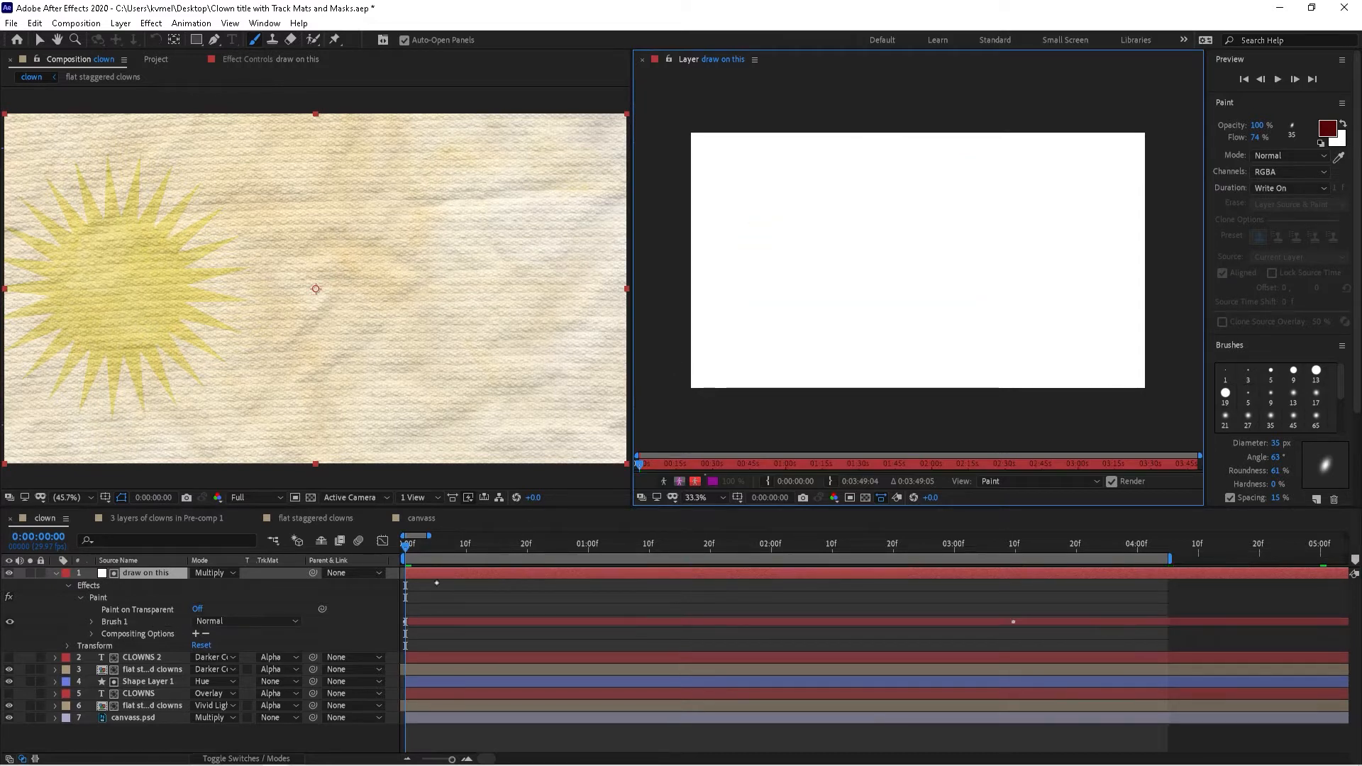
Step: Select the write-on brush stroke and preview its drawing animation in the composition
left_click(119, 622)
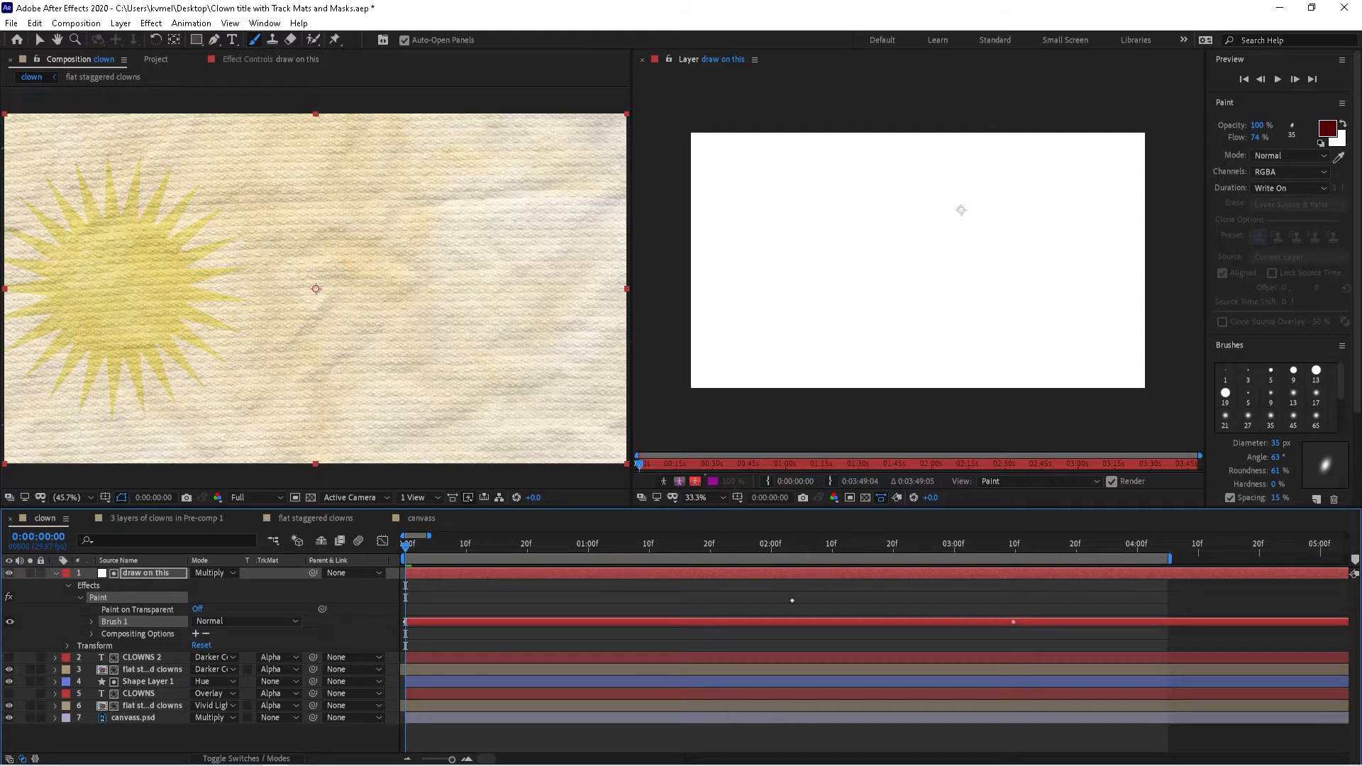
key("space")
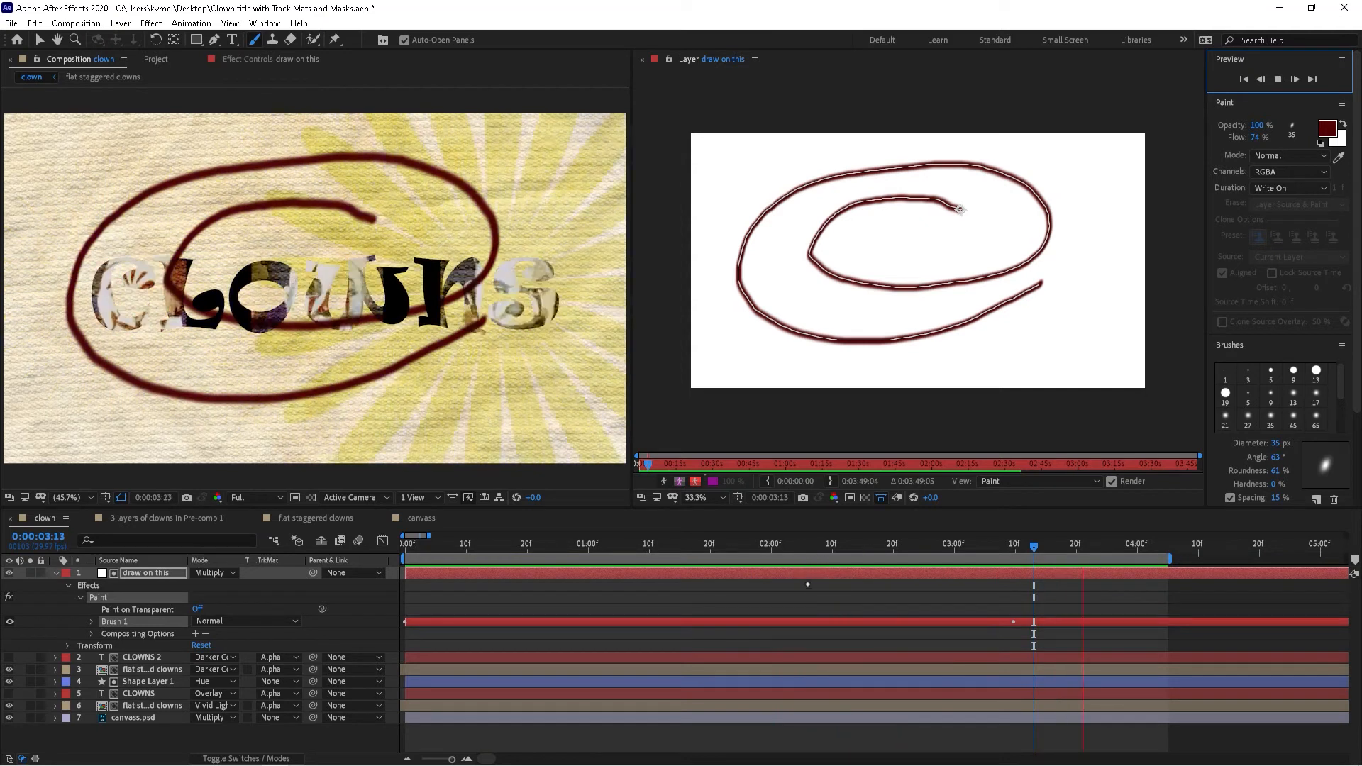
key("space")
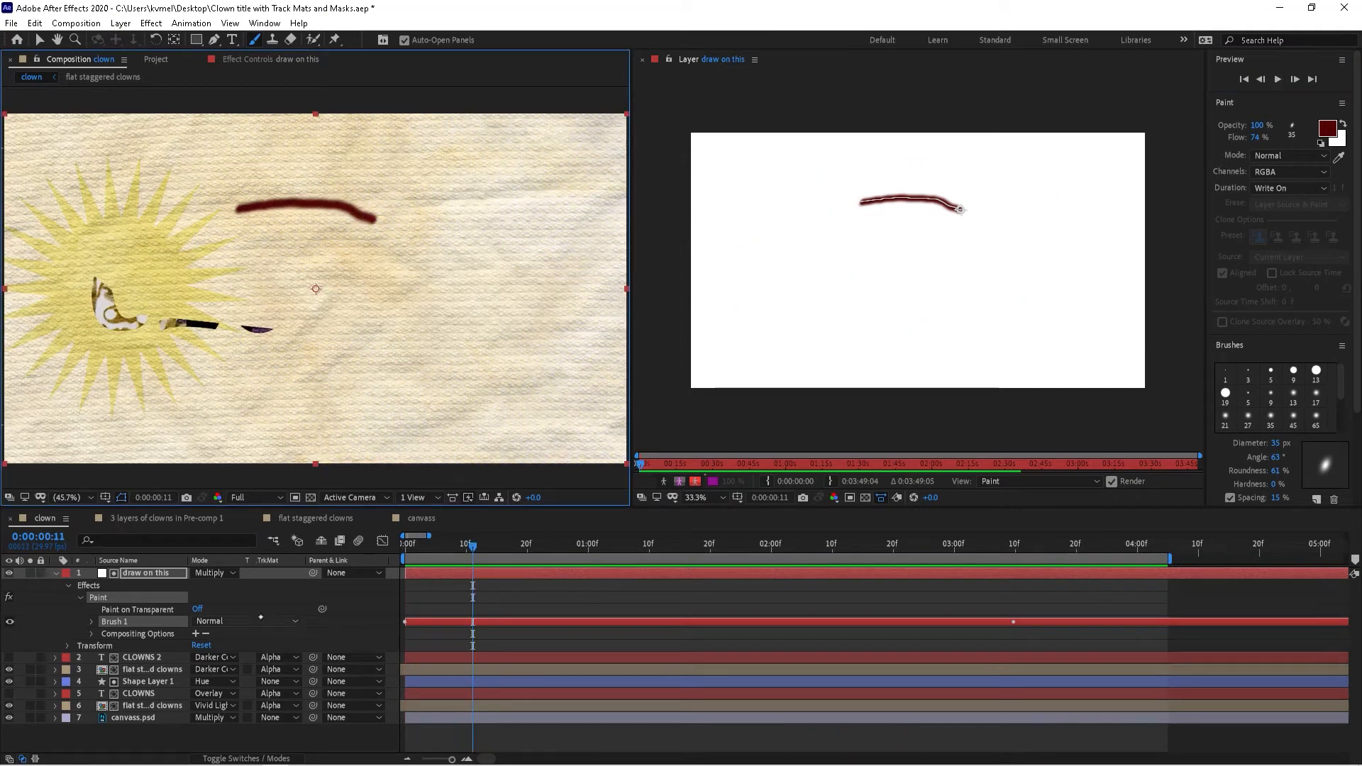
Step: Reveal Brush 1's stroke options and move its final End keyframe earlier, to about frame 21, to speed up the writing
left_click(91, 621)
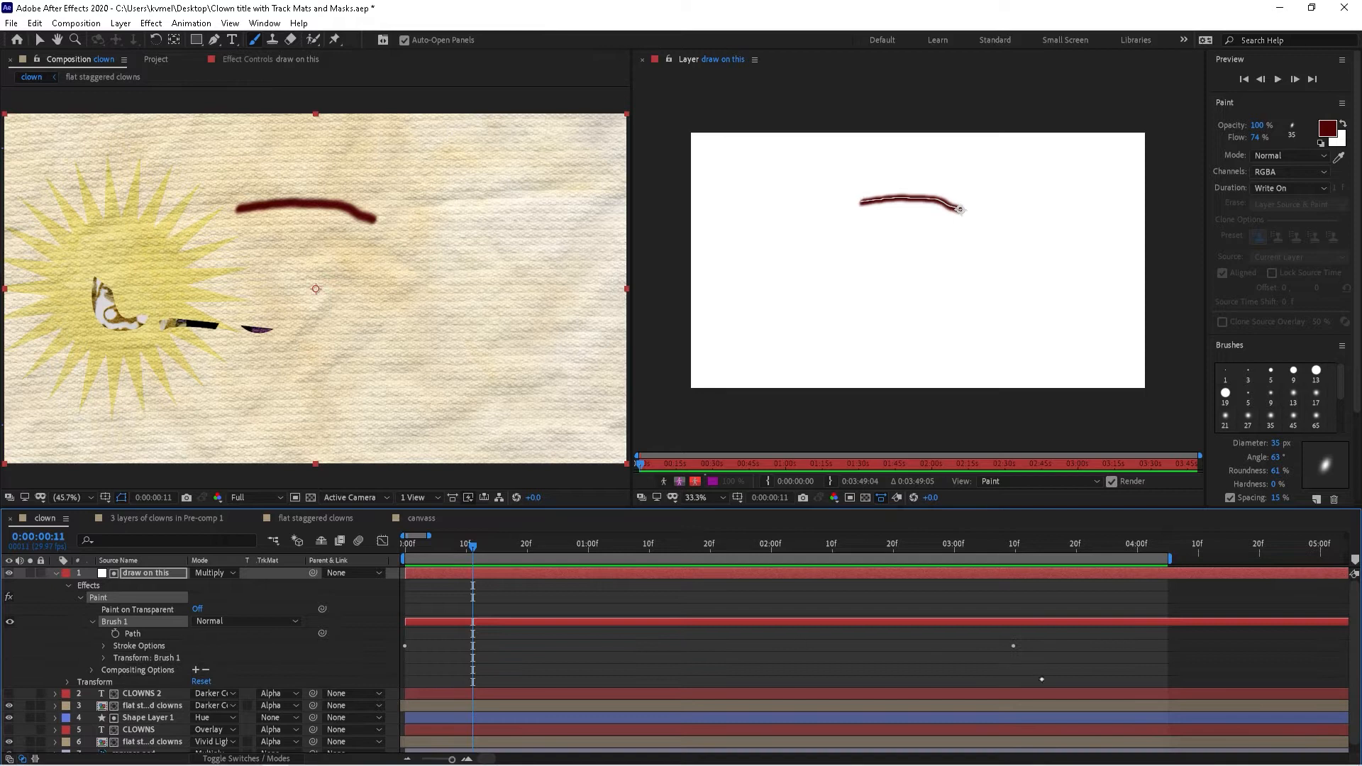
left_click(105, 646)
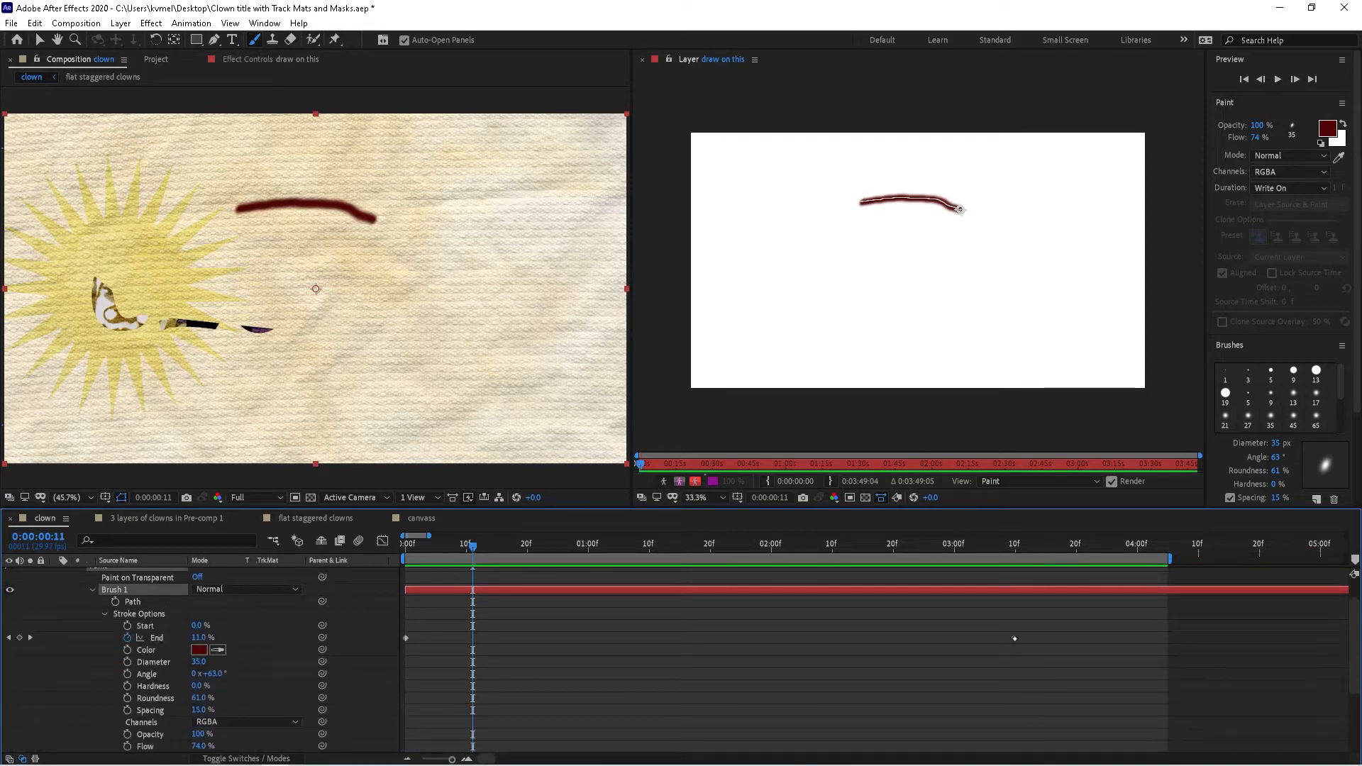
mouse_move(991, 637)
left_mouse_down()
mouse_move(522, 642)
mouse_move(533, 637)
left_mouse_up()
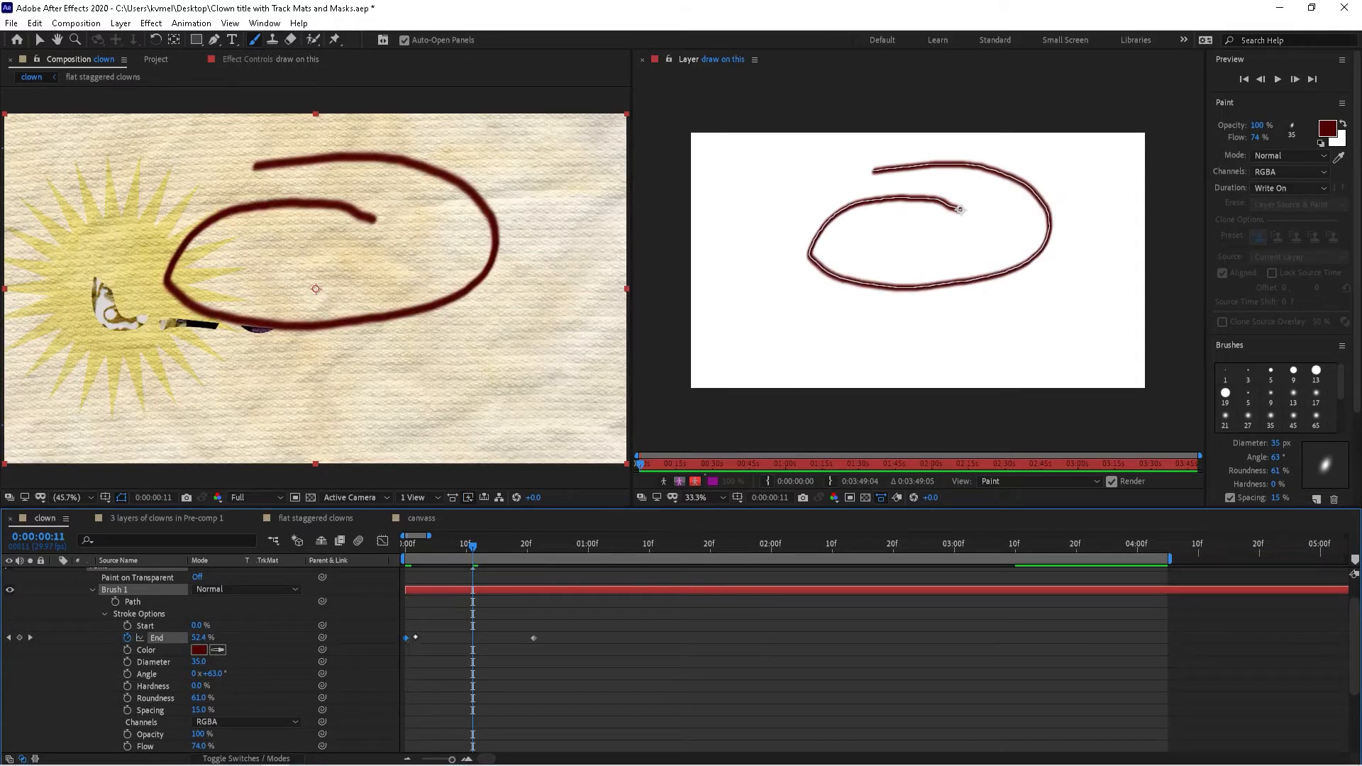
Step: Paste a 0% End keyframe at 0:00:01:03 to make the stroke disappear again, and scrub to 0:00:01:07
left_click(608, 545)
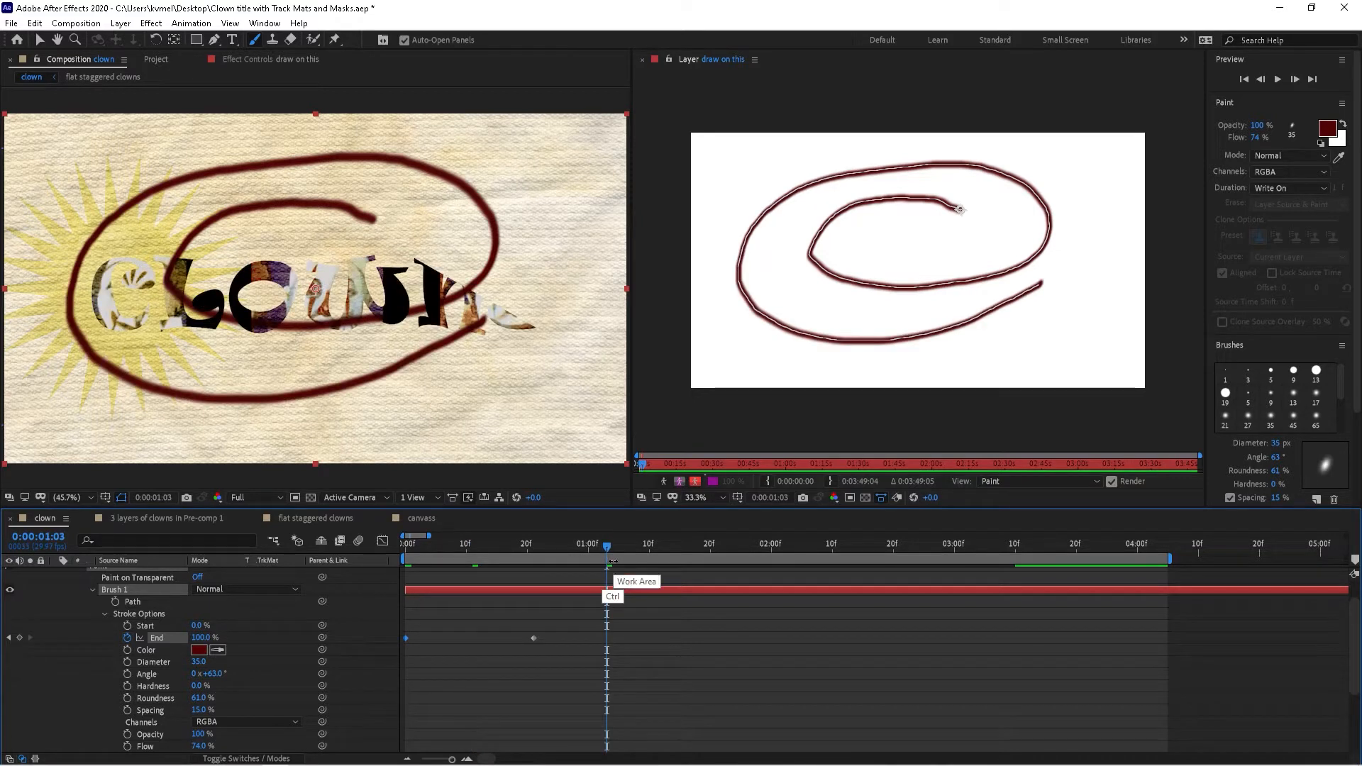
key("ctrl+v")
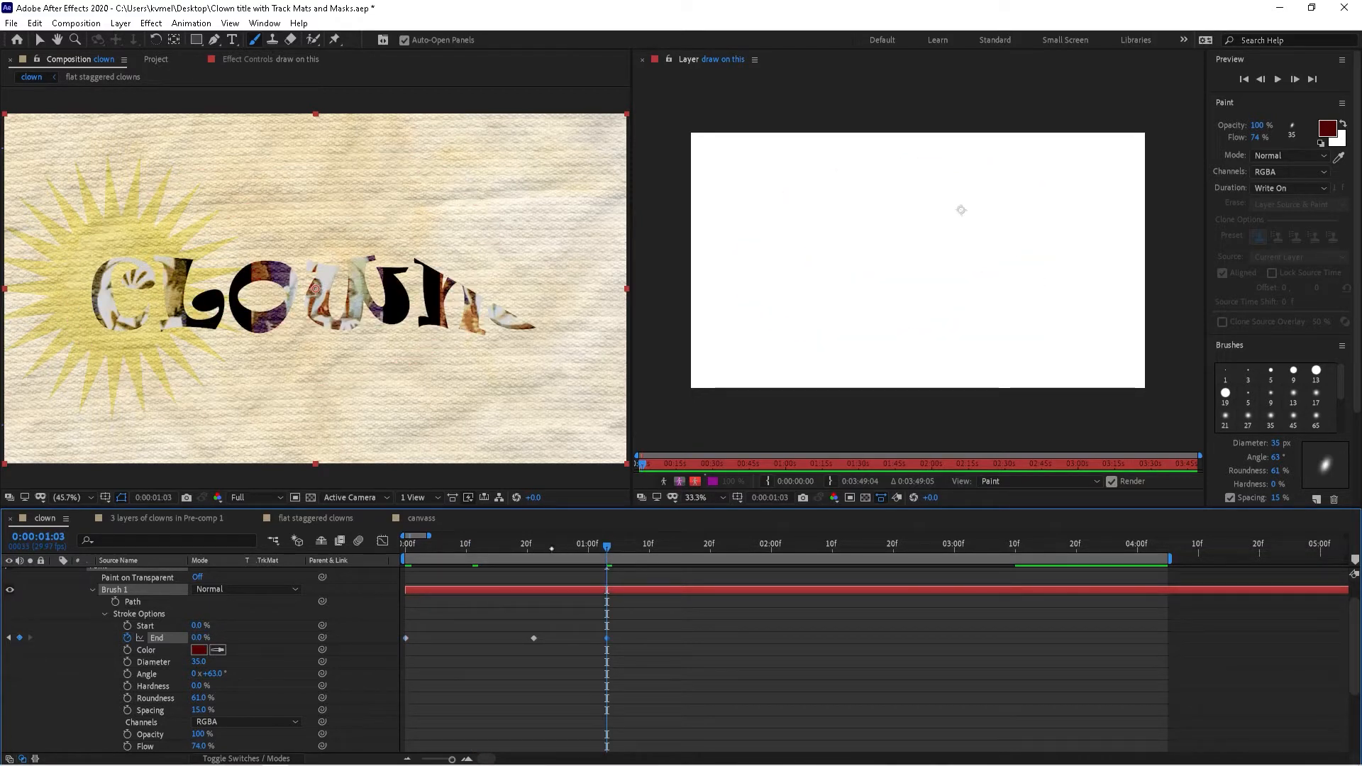
mouse_move(608, 545)
left_mouse_down()
mouse_move(417, 545)
mouse_move(630, 544)
left_mouse_up()
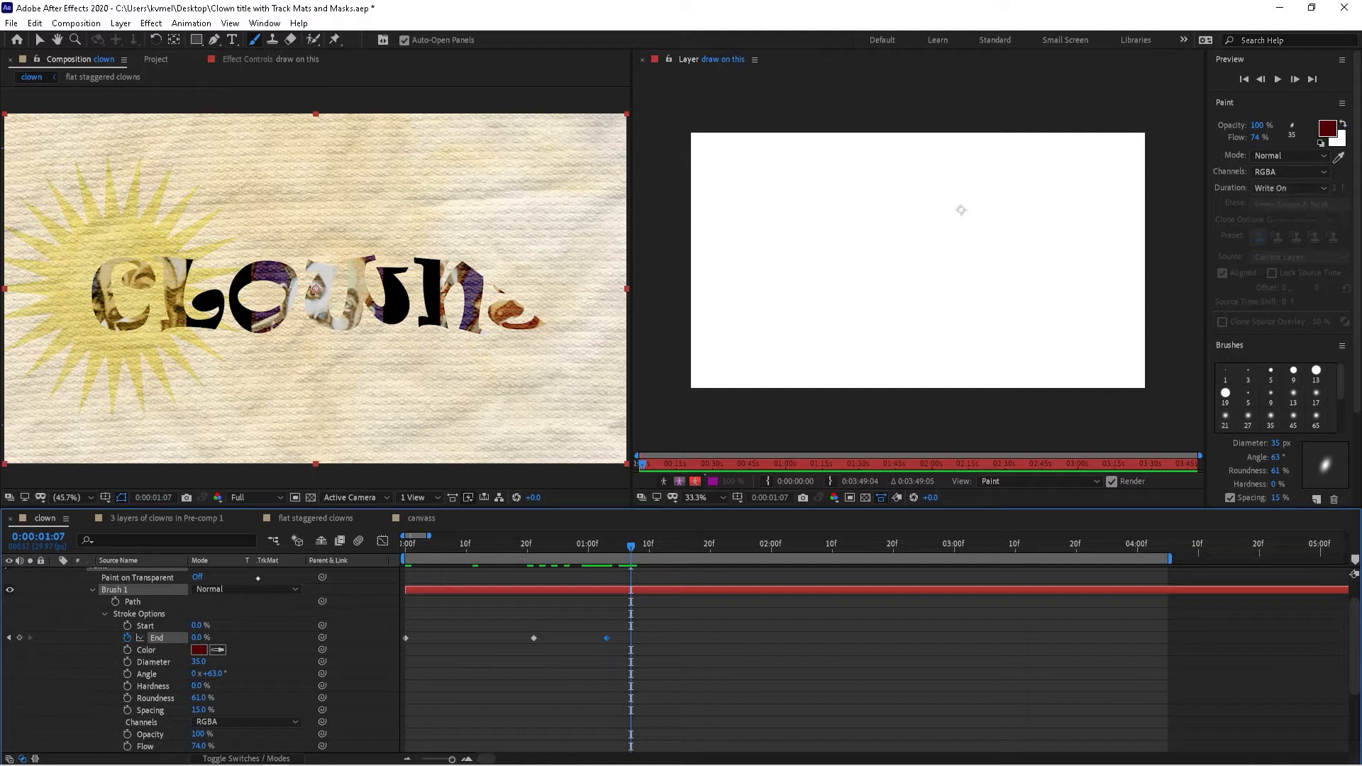
Step: Collapse Brush 1 and delete the whole Paint effect from the draw on this layer
left_click(93, 590)
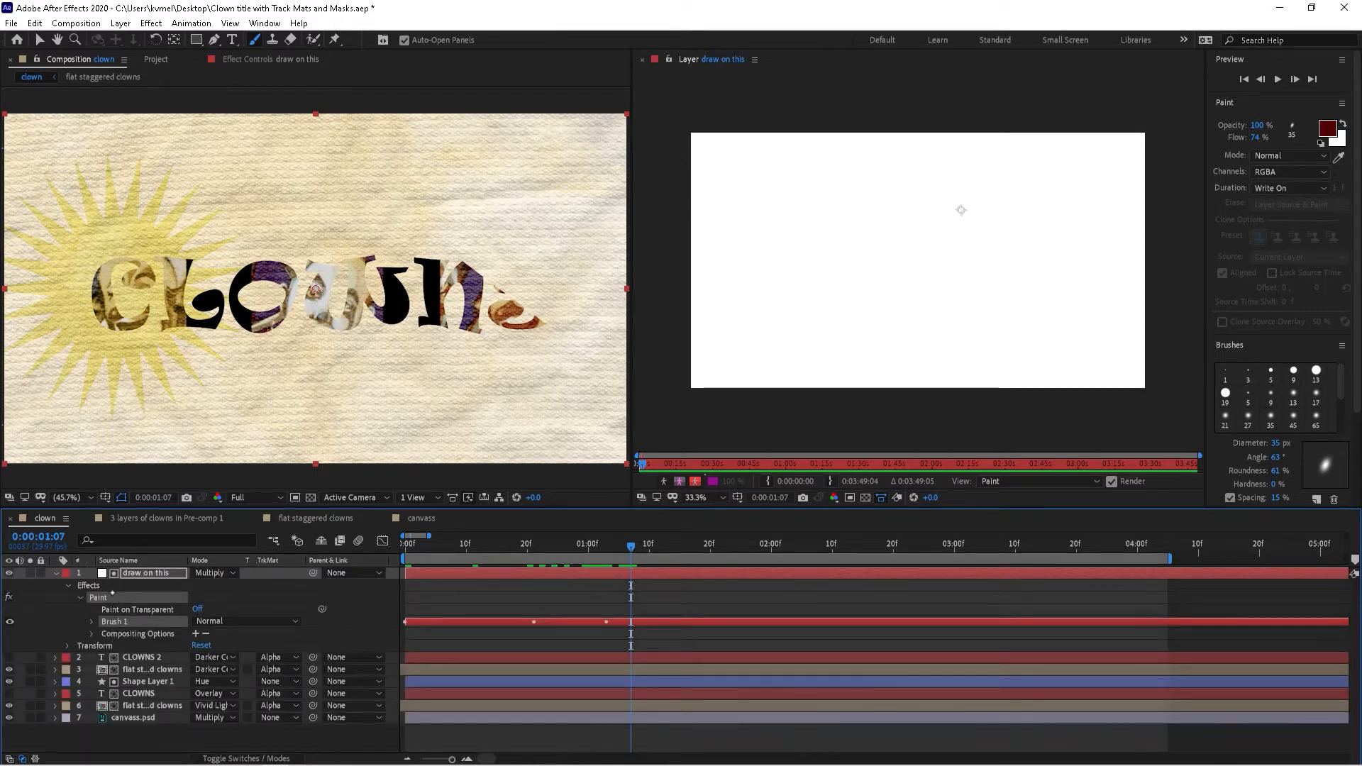
left_click(99, 597)
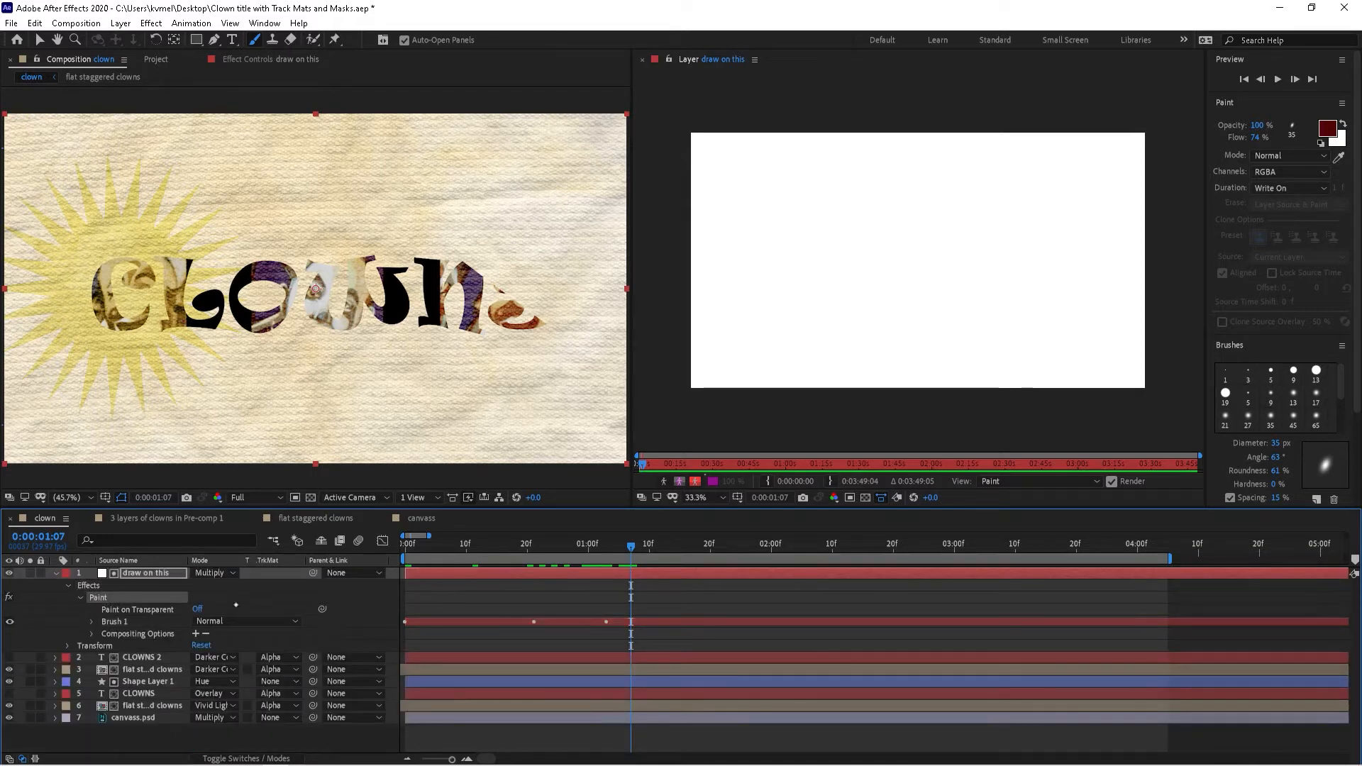
key("Delete")
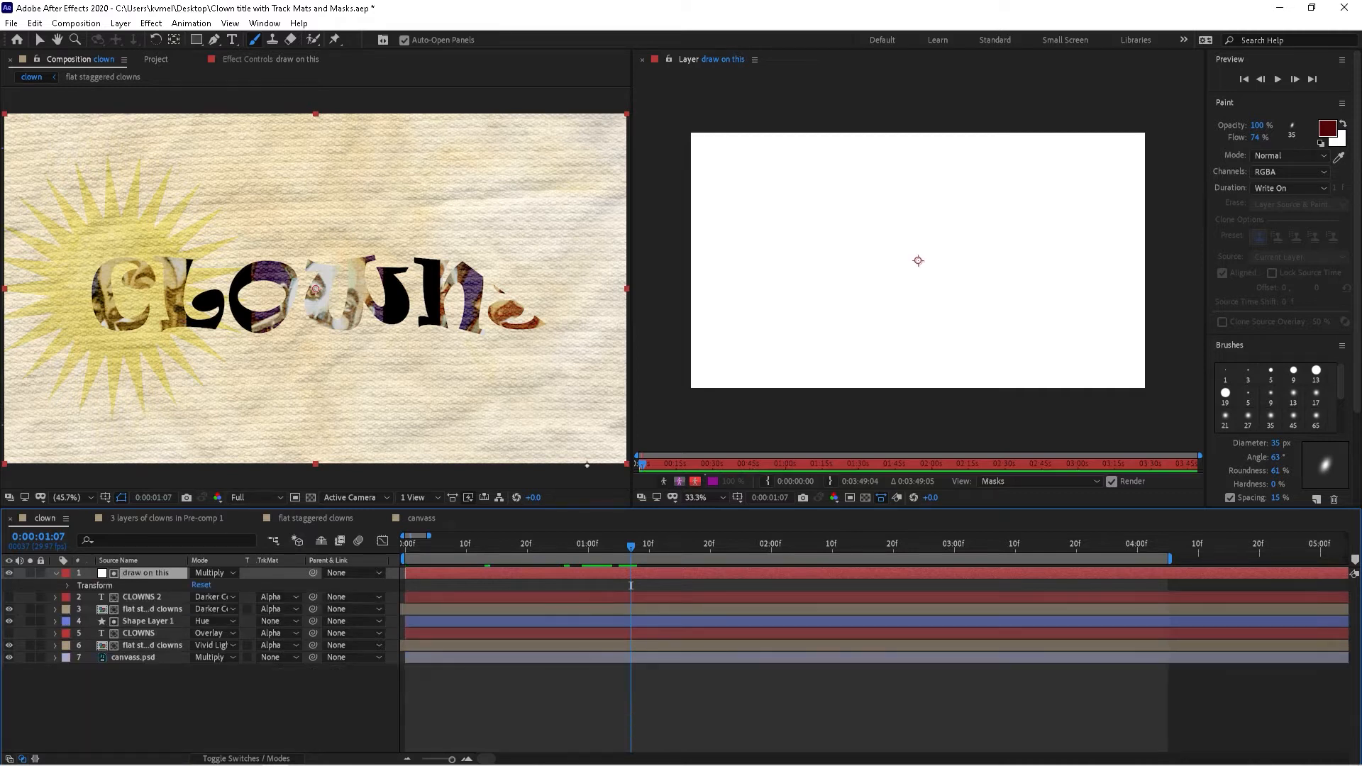
Step: Set the stroke duration to Single Frame, paint a diagonal line on the draw on this layer at 0:00:00:04, and reveal its stroke
left_click(1287, 188)
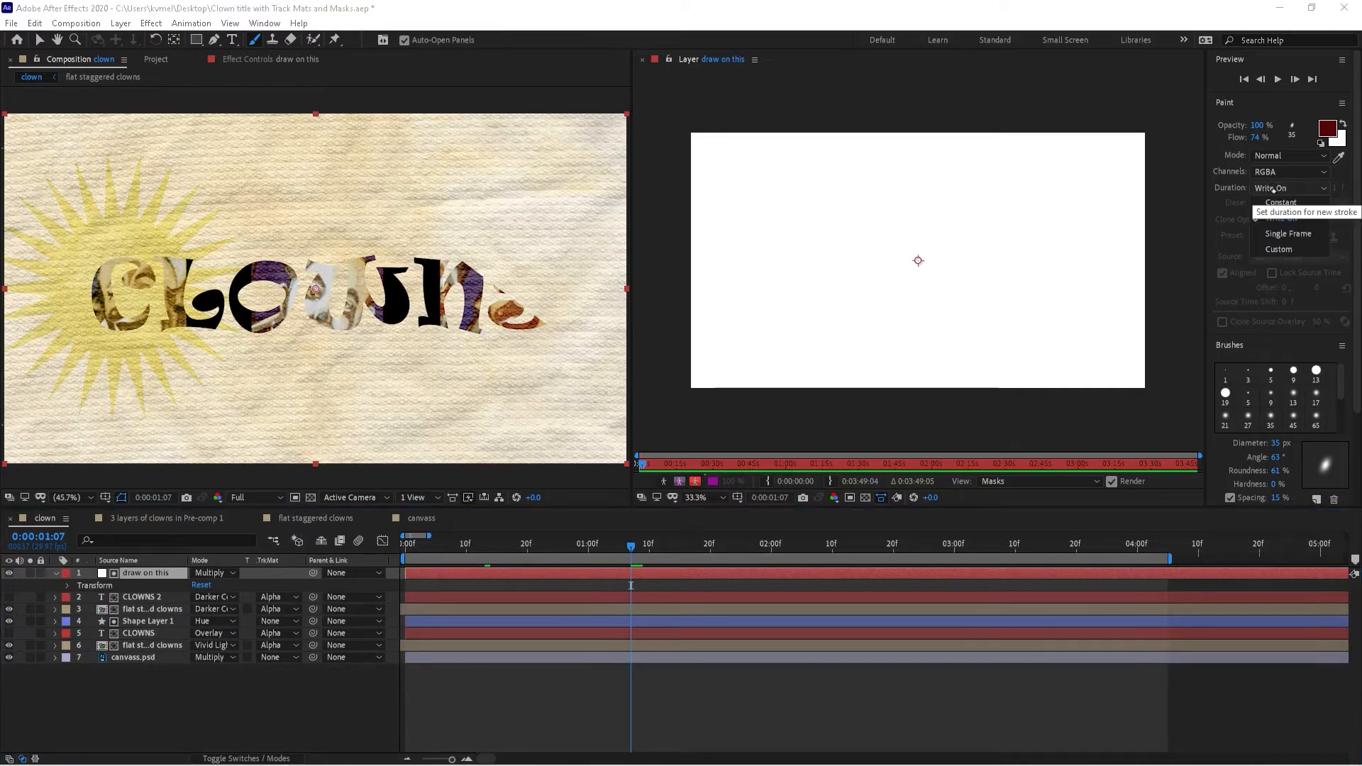
left_click(1276, 236)
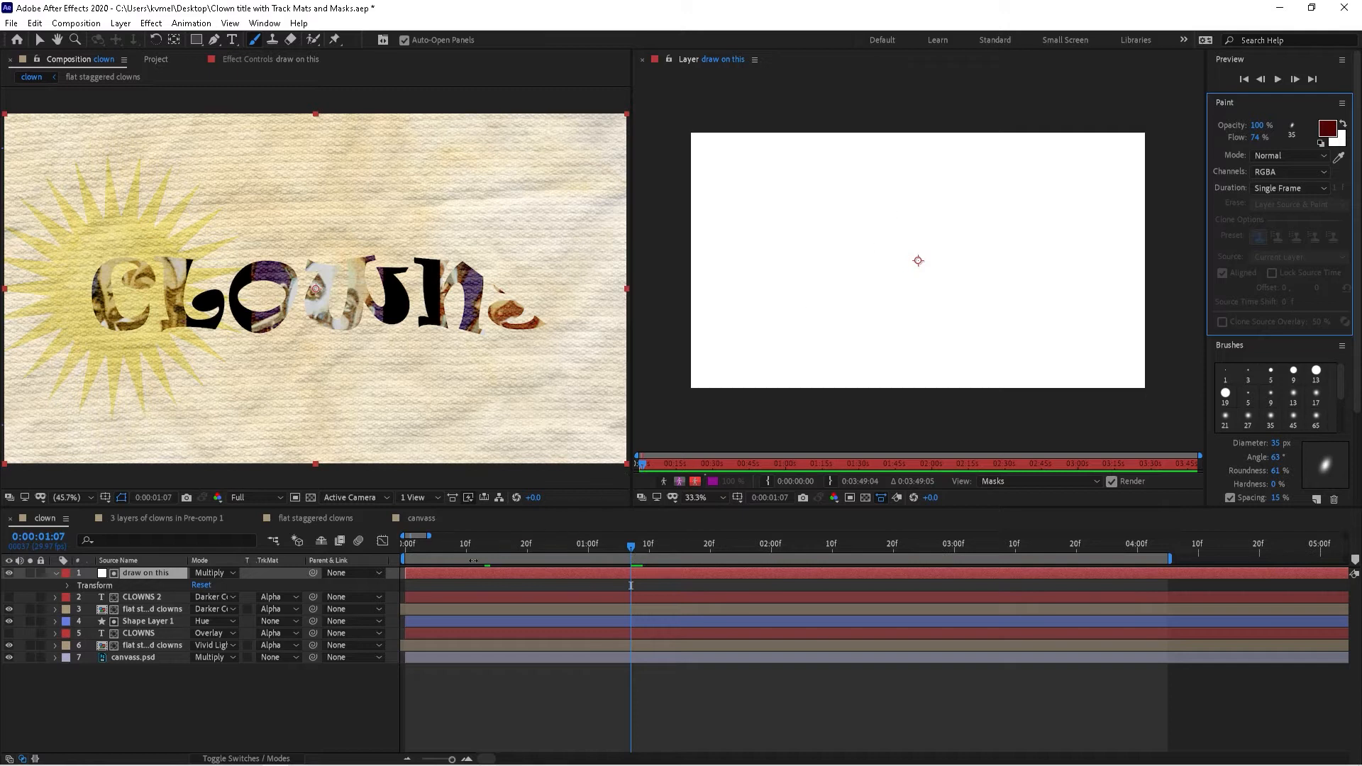
left_click(427, 545)
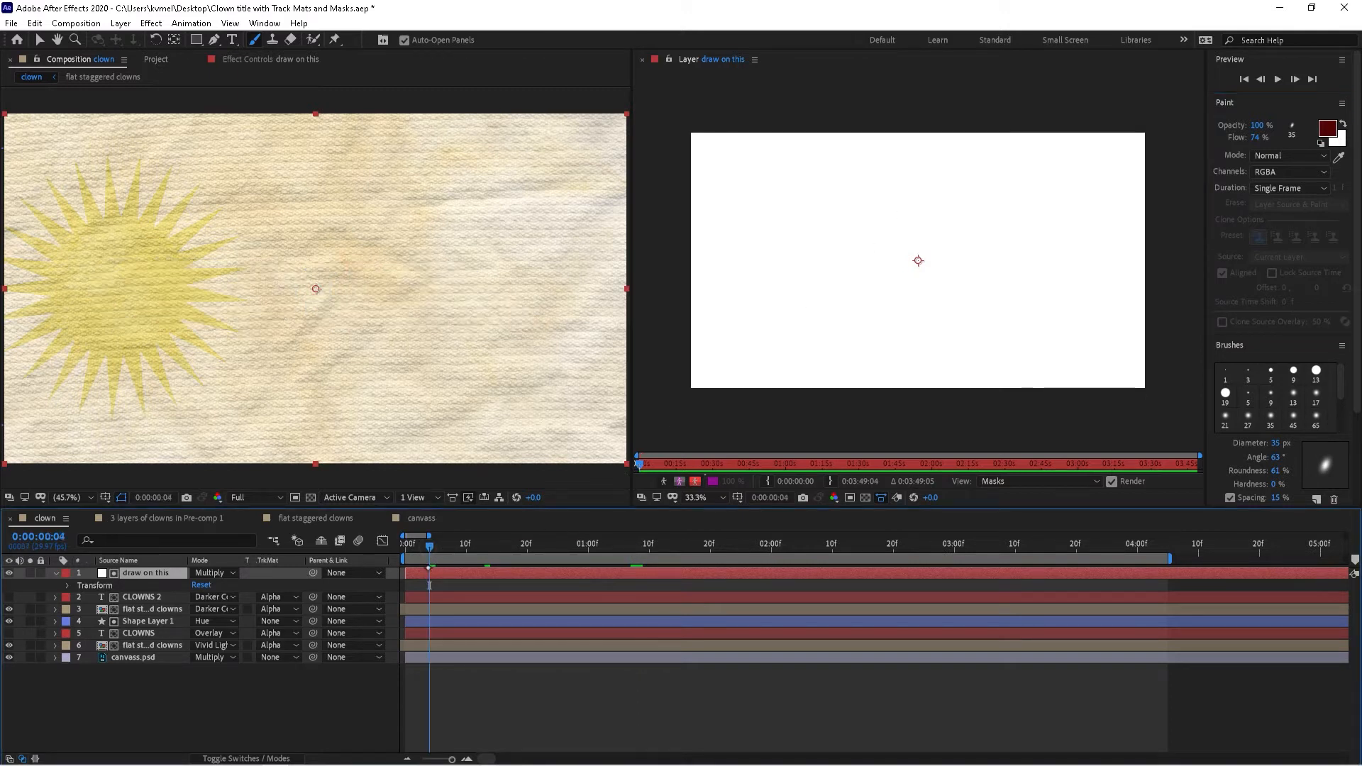
left_click_drag(901, 207, 773, 327)
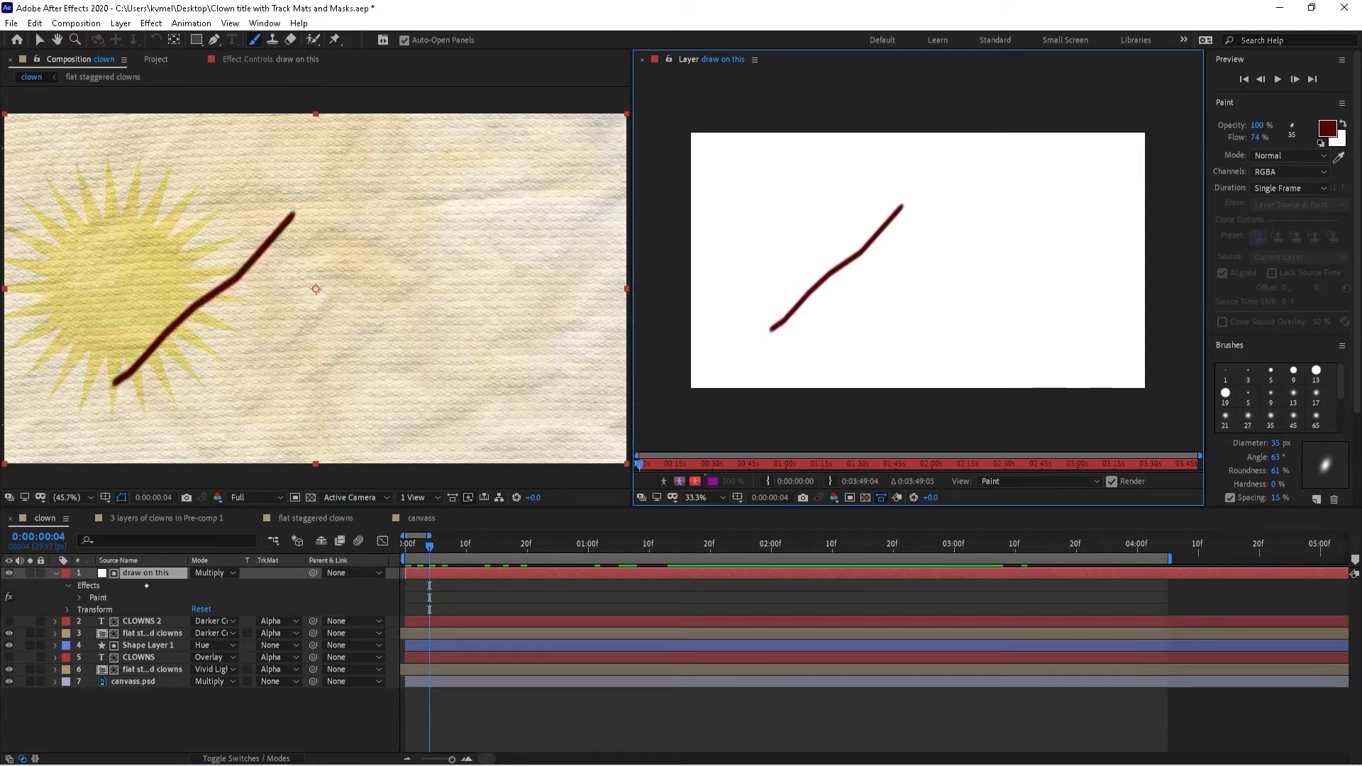
left_click(79, 597)
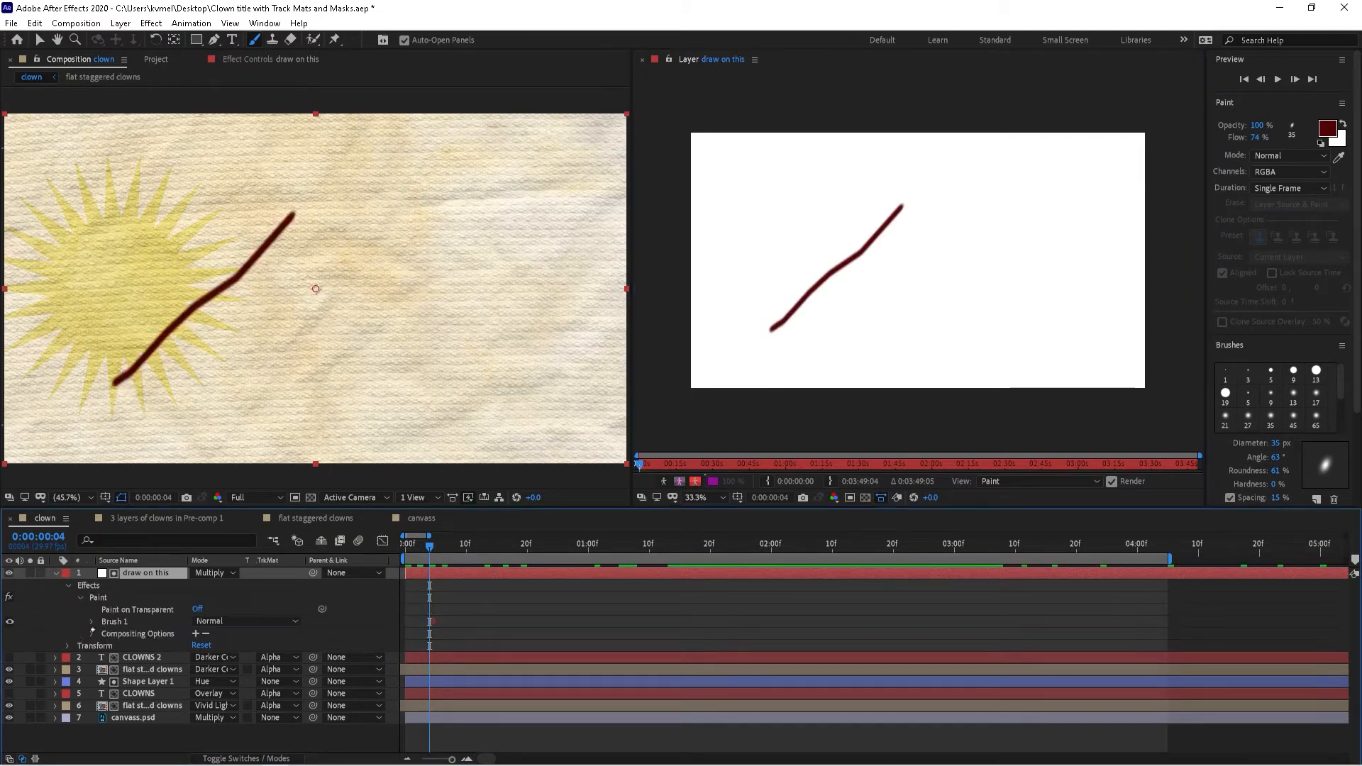
Step: Expand Brush 1, and paint a crossing diagonal to form an X and a small circle beside it at 0:00:00:04
left_click(91, 622)
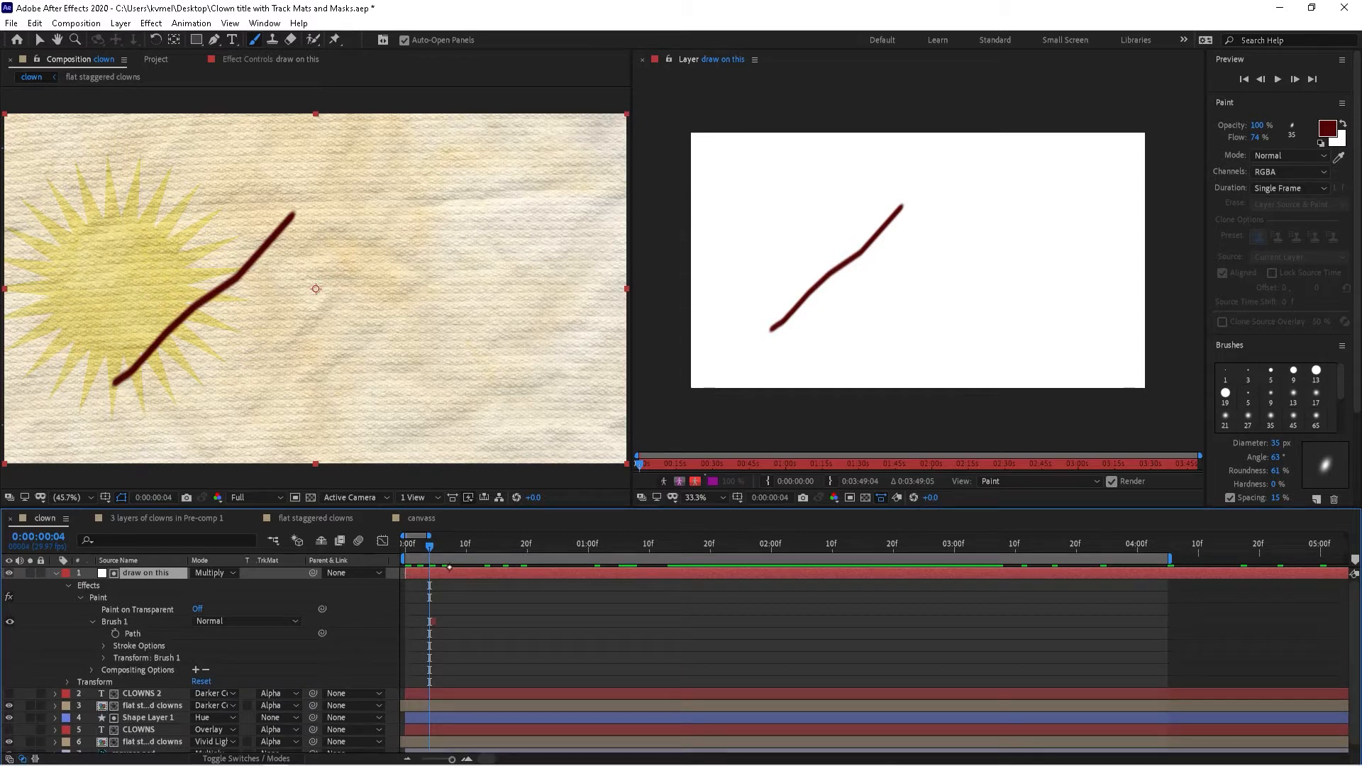
key("equal")
key("equal")
key("equal")
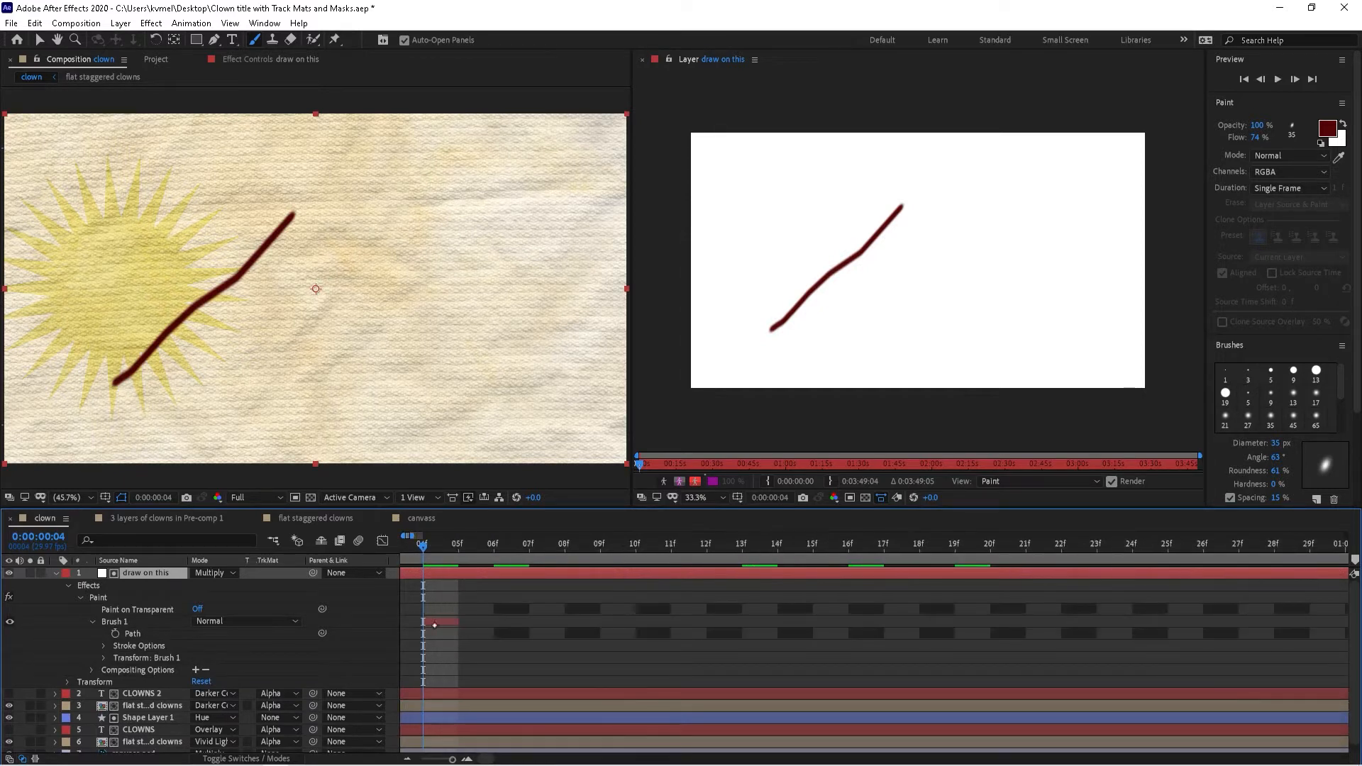
key("minus")
key("minus")
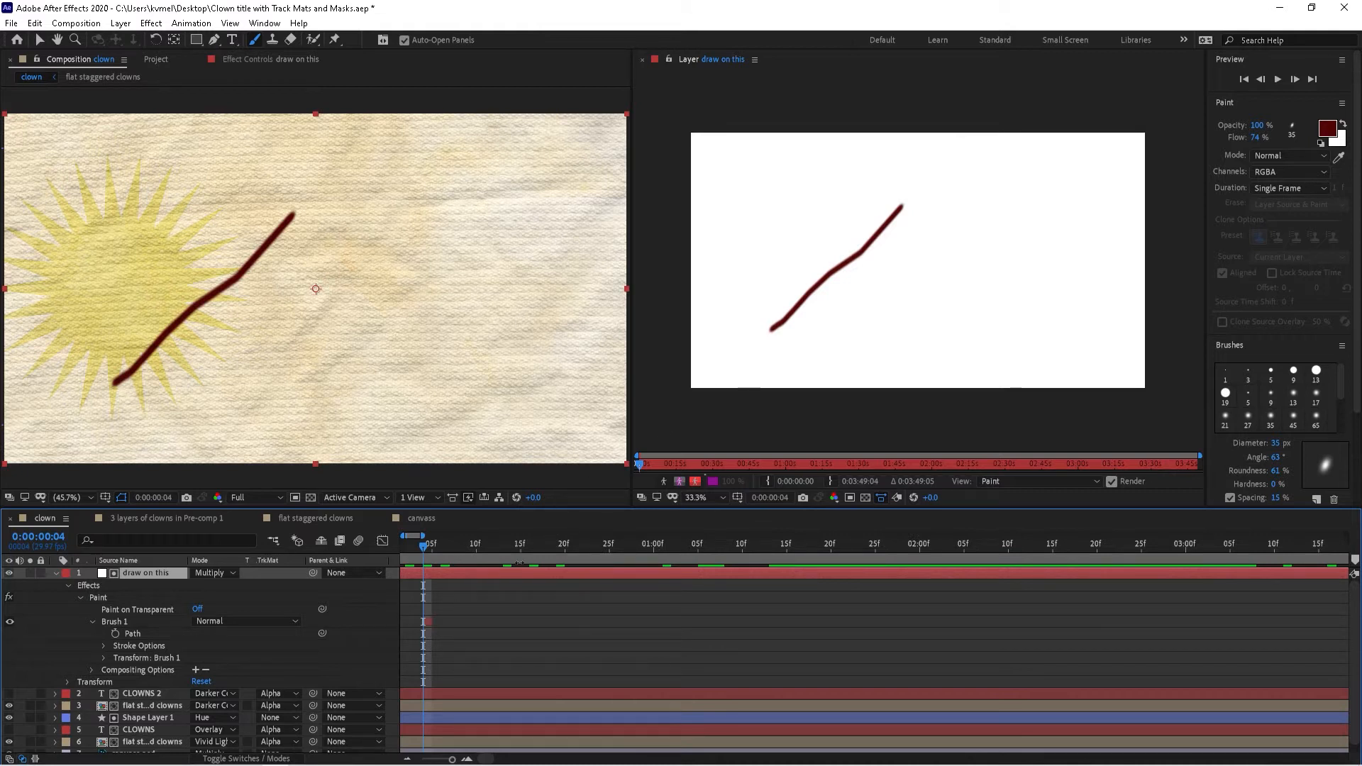
left_click_drag(788, 215, 910, 344)
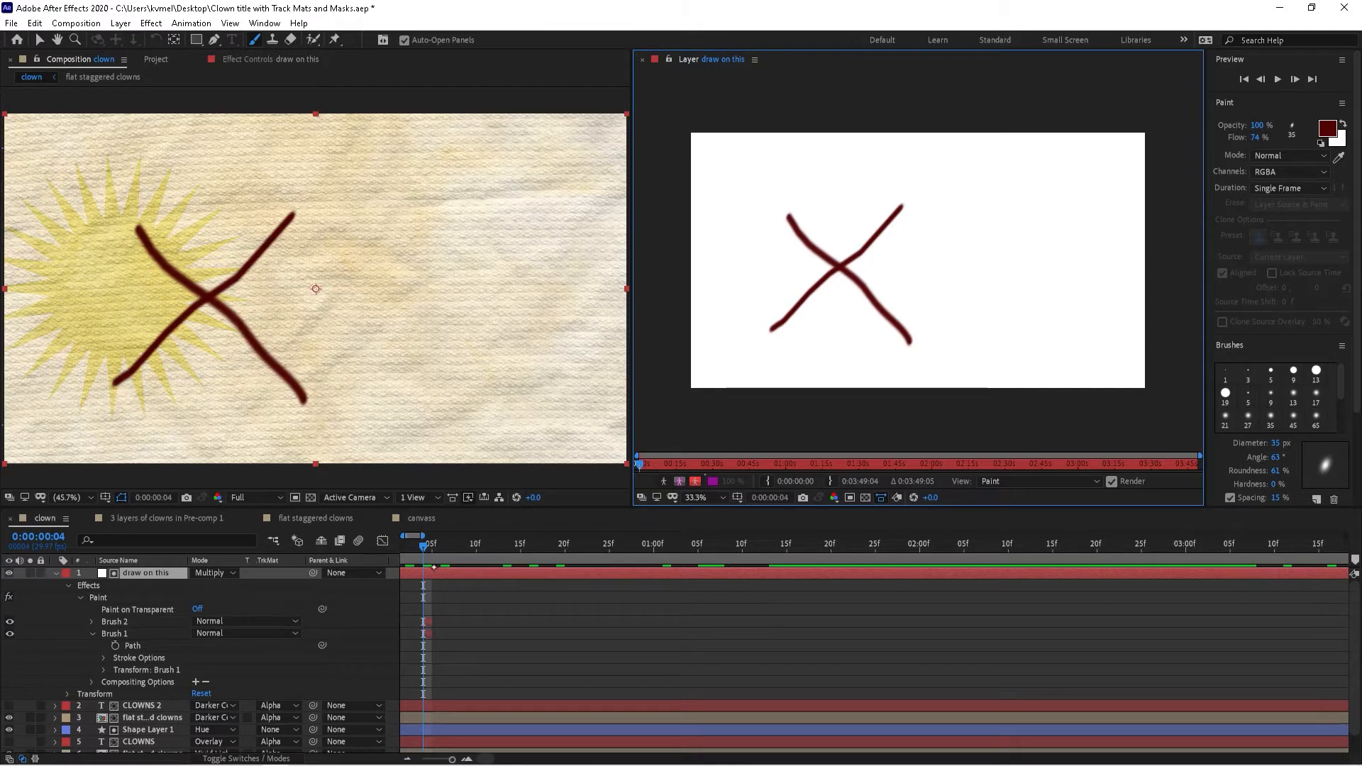
mouse_move(965, 232)
left_mouse_down()
mouse_move(1016, 238)
mouse_move(958, 235)
left_mouse_up()
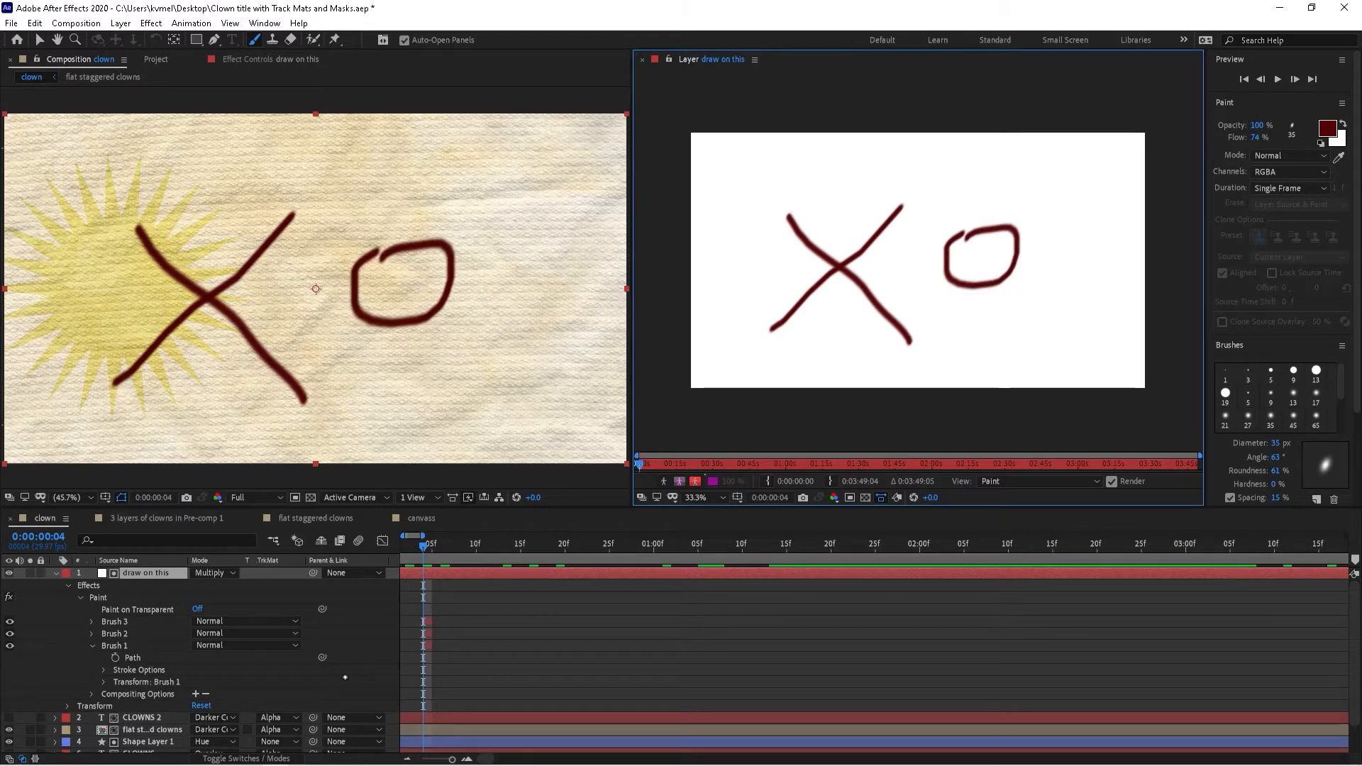
Step: Turn on Path keyframing for Brush 1 at 0:00:00:04 and redraw the stroke as a closed loop at 0:00:00:05
left_click(117, 649)
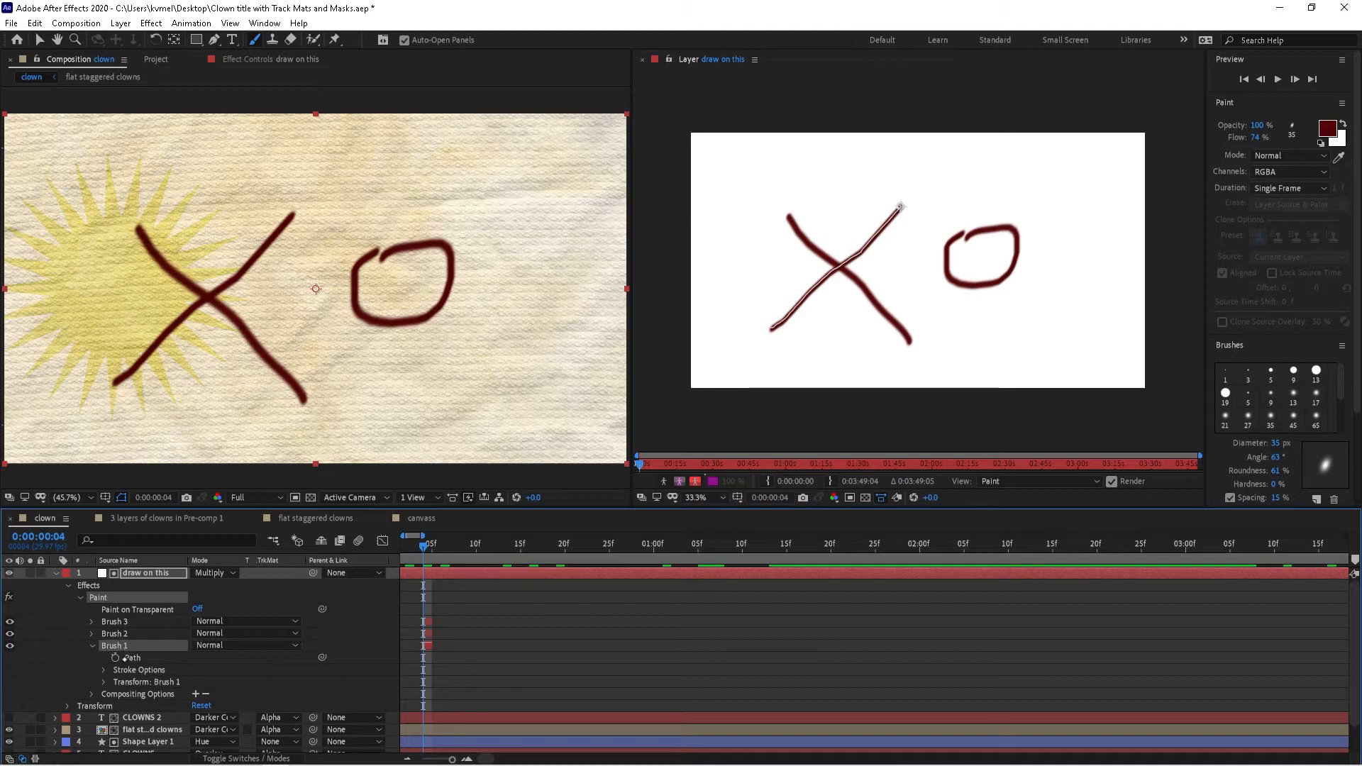
left_click(132, 658)
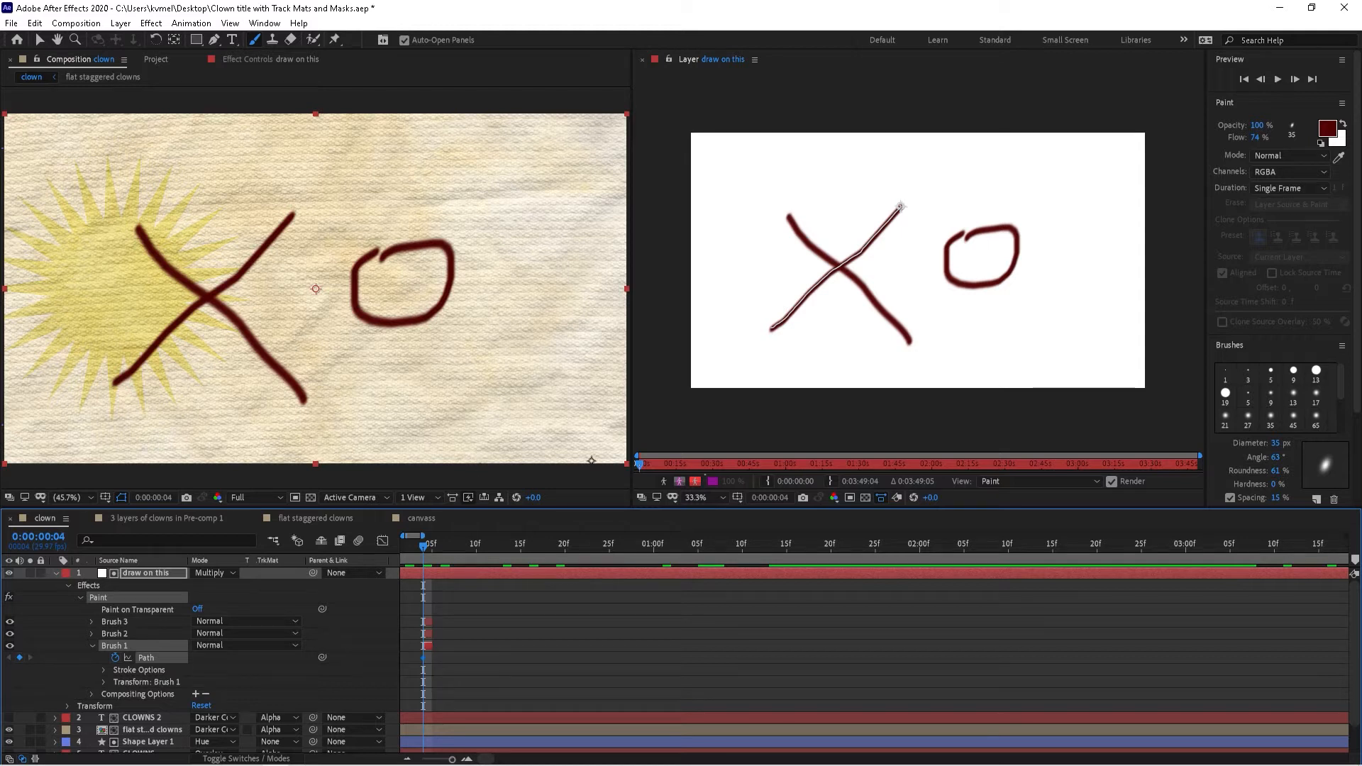
key("Page_Down")
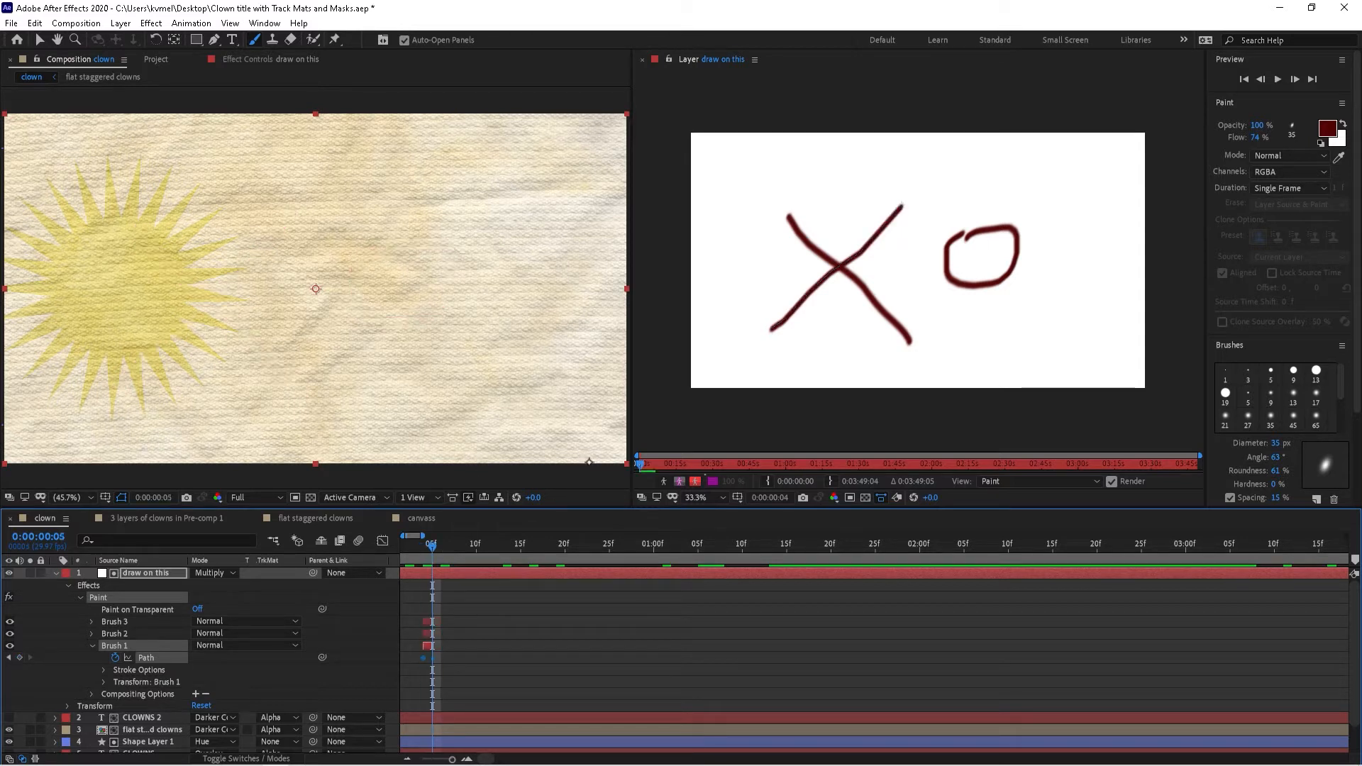
left_click(940, 221)
mouse_move(920, 235)
left_mouse_down()
mouse_move(823, 292)
mouse_move(959, 303)
left_mouse_up()
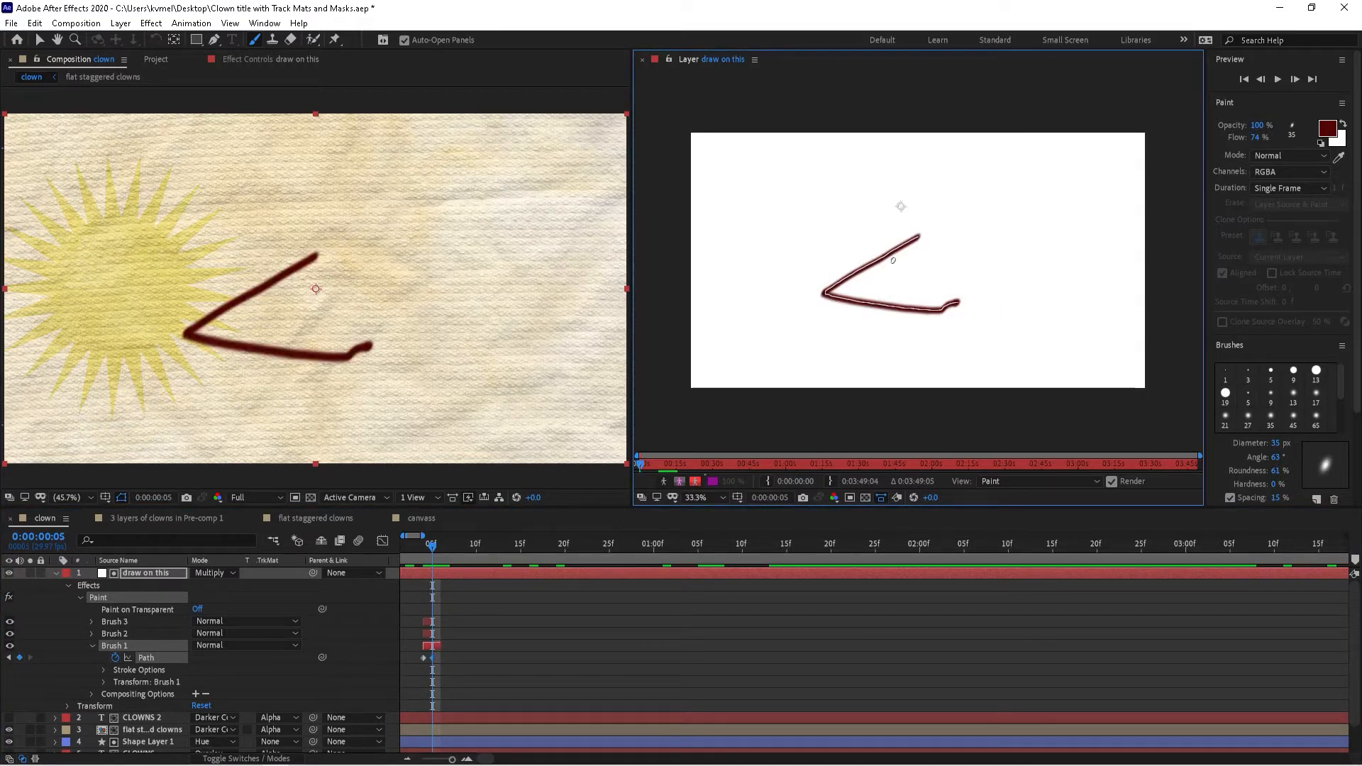
mouse_move(877, 236)
left_mouse_down()
mouse_move(815, 341)
mouse_move(849, 251)
mouse_move(899, 271)
mouse_move(879, 243)
mouse_move(921, 328)
mouse_move(862, 248)
left_mouse_up()
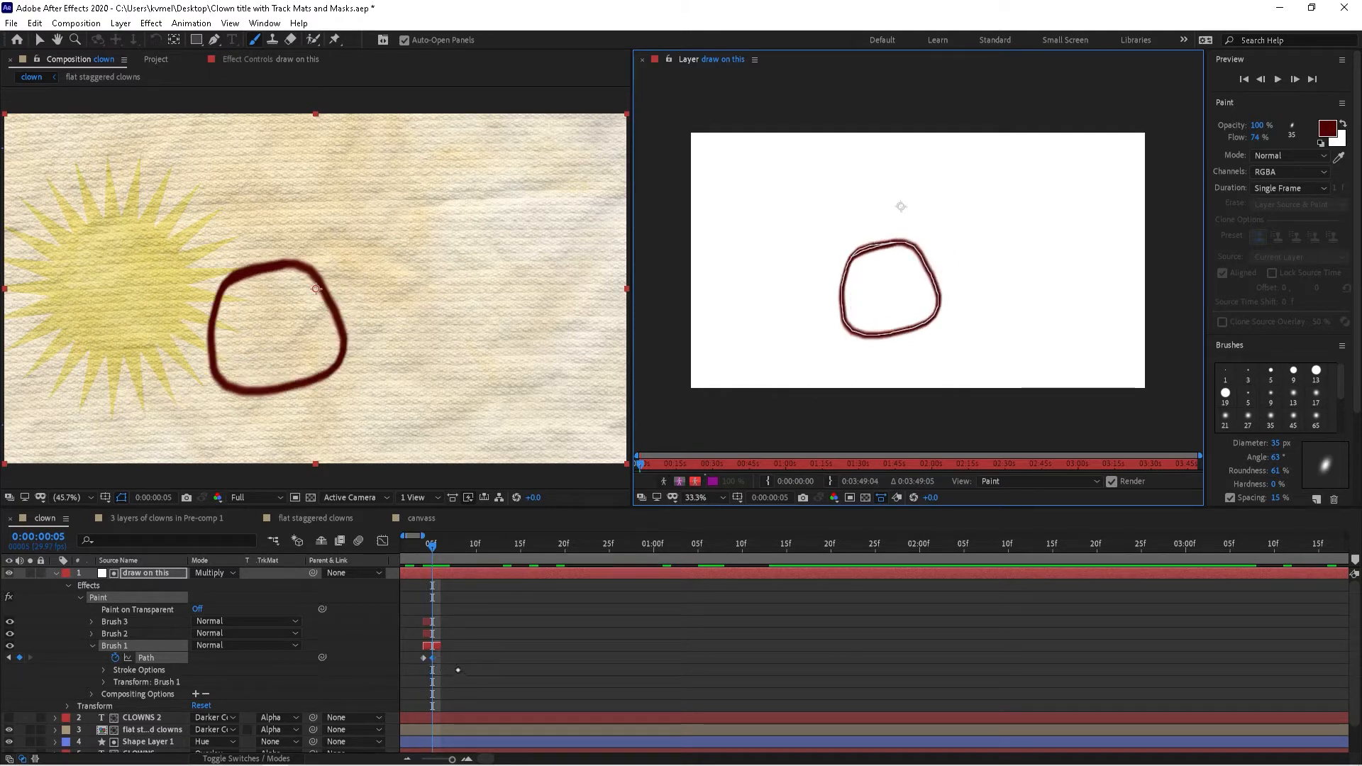
Step: Redraw Brush 1's loop frame by frame up to 0:00:00:08 and extend its duration bar to about 0:00:03:02
key("Page_Down")
mouse_move(870, 249)
left_mouse_down()
mouse_move(917, 217)
mouse_move(907, 220)
mouse_move(932, 306)
mouse_move(917, 218)
left_mouse_up()
key("Page_Down")
key("Page_Down")
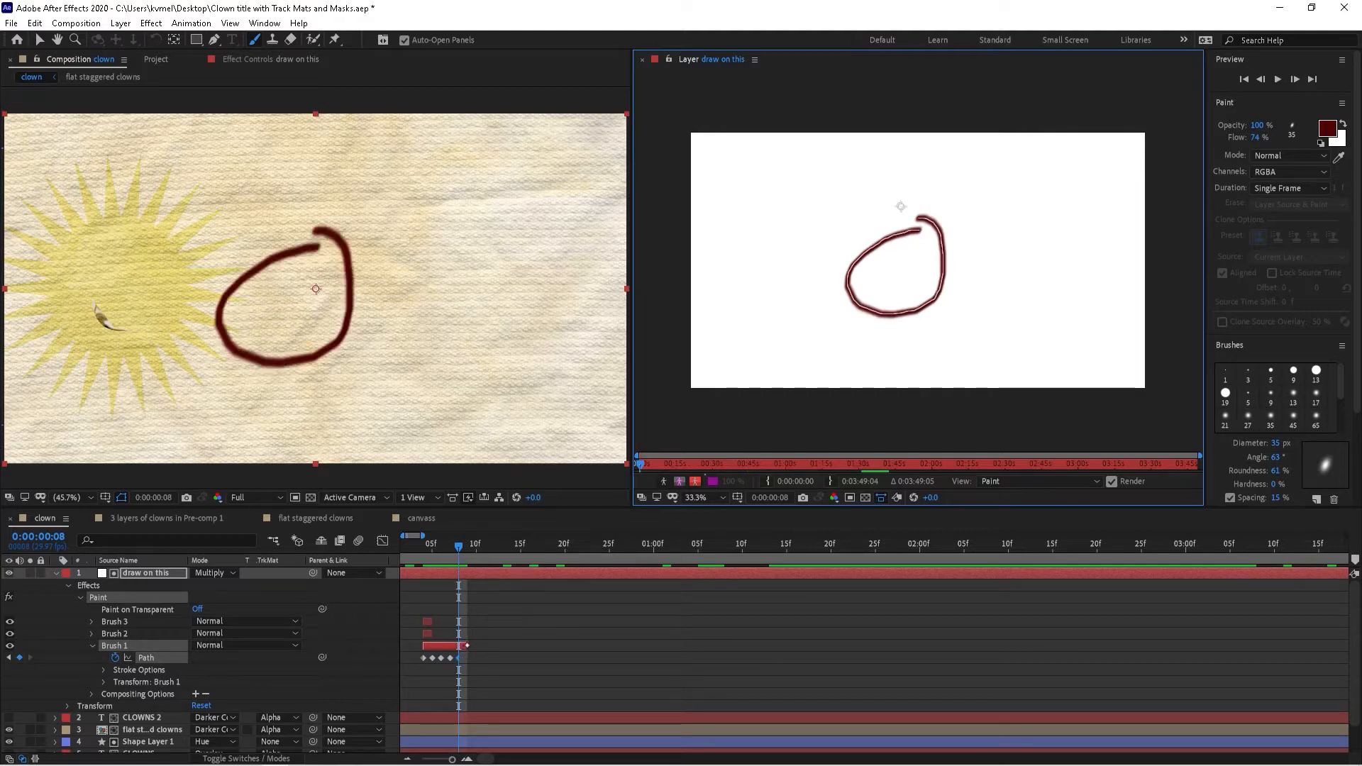
left_click_drag(468, 646, 521, 646)
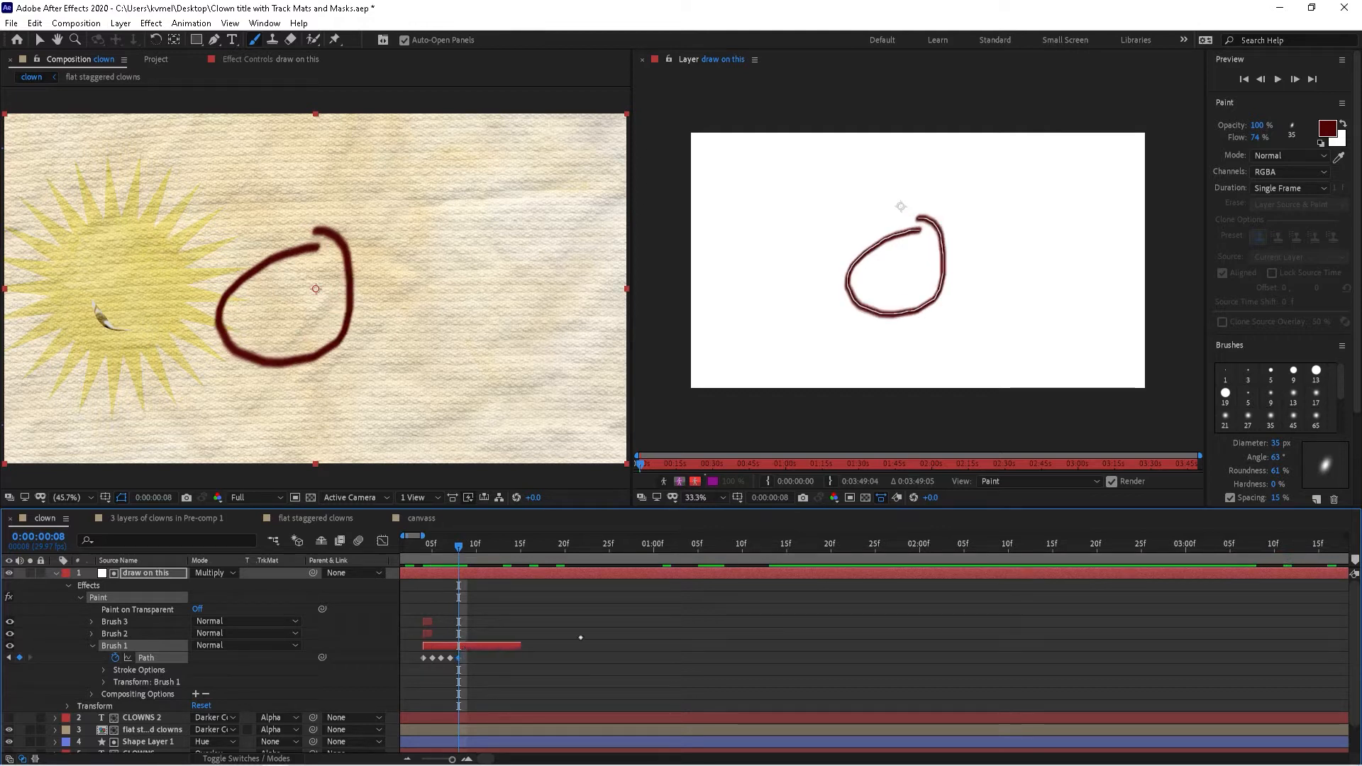
mouse_move(976, 621)
left_mouse_down()
mouse_move(973, 646)
mouse_move(1203, 646)
left_mouse_up()
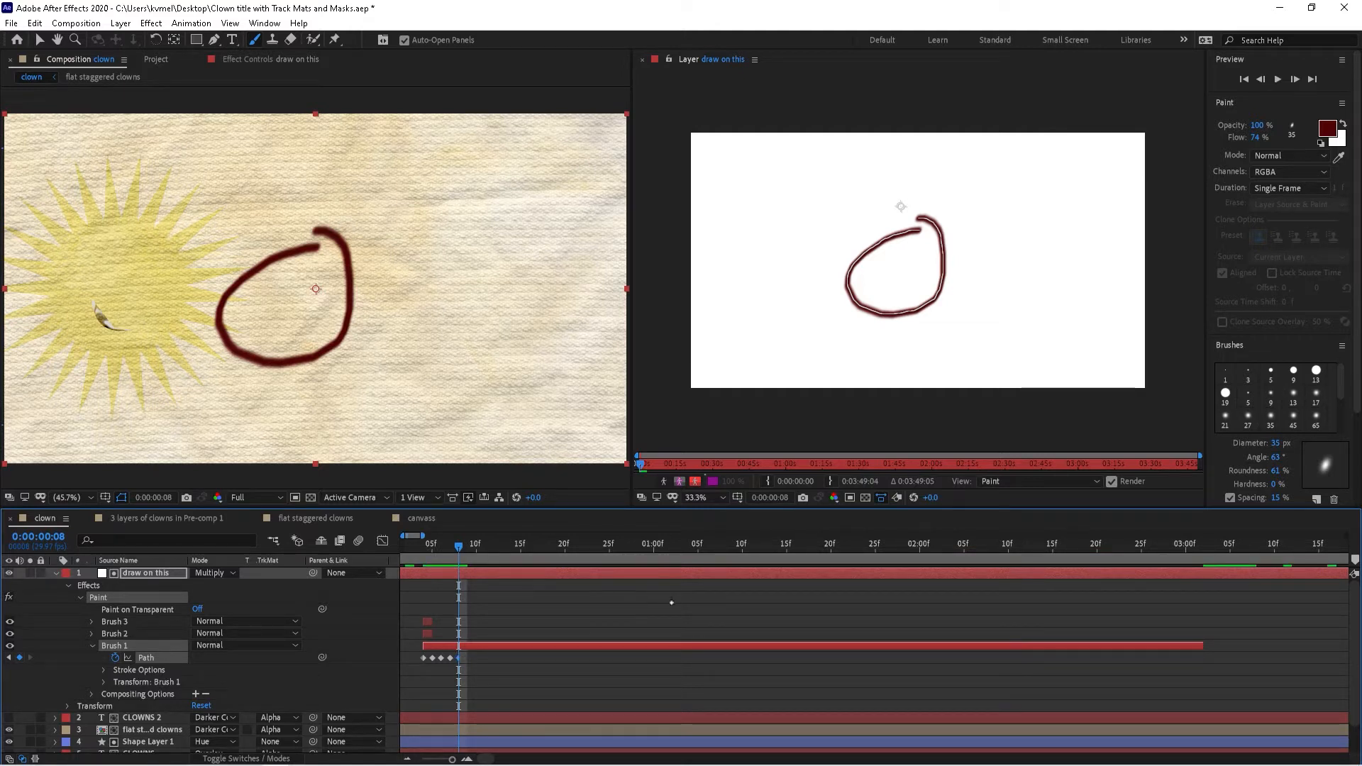
Step: Redraw Brush 1's loop on each frame from 0:00:00:09 to 0:00:00:14
key("Page_Down")
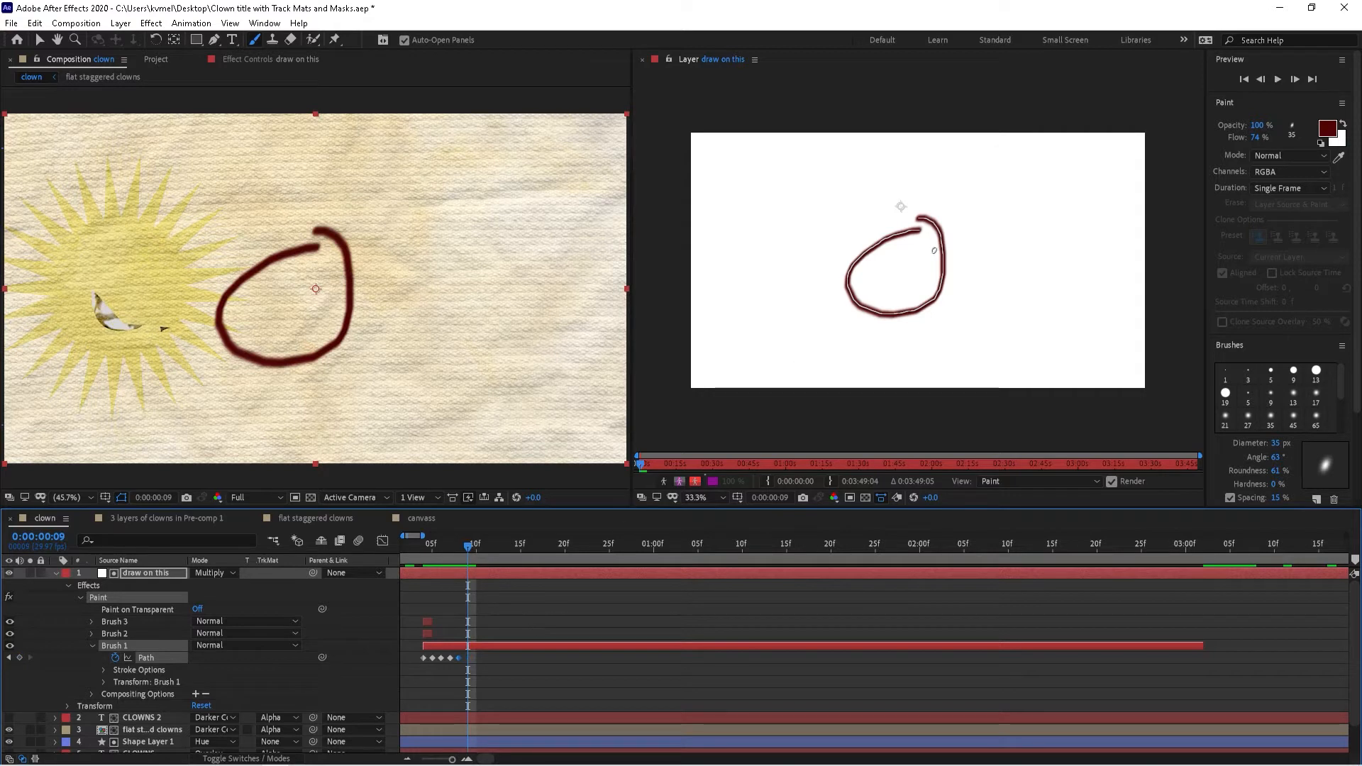
mouse_move(905, 227)
left_mouse_down()
mouse_move(865, 233)
mouse_move(829, 275)
mouse_move(879, 319)
mouse_move(929, 295)
mouse_move(949, 244)
mouse_move(915, 213)
left_mouse_up()
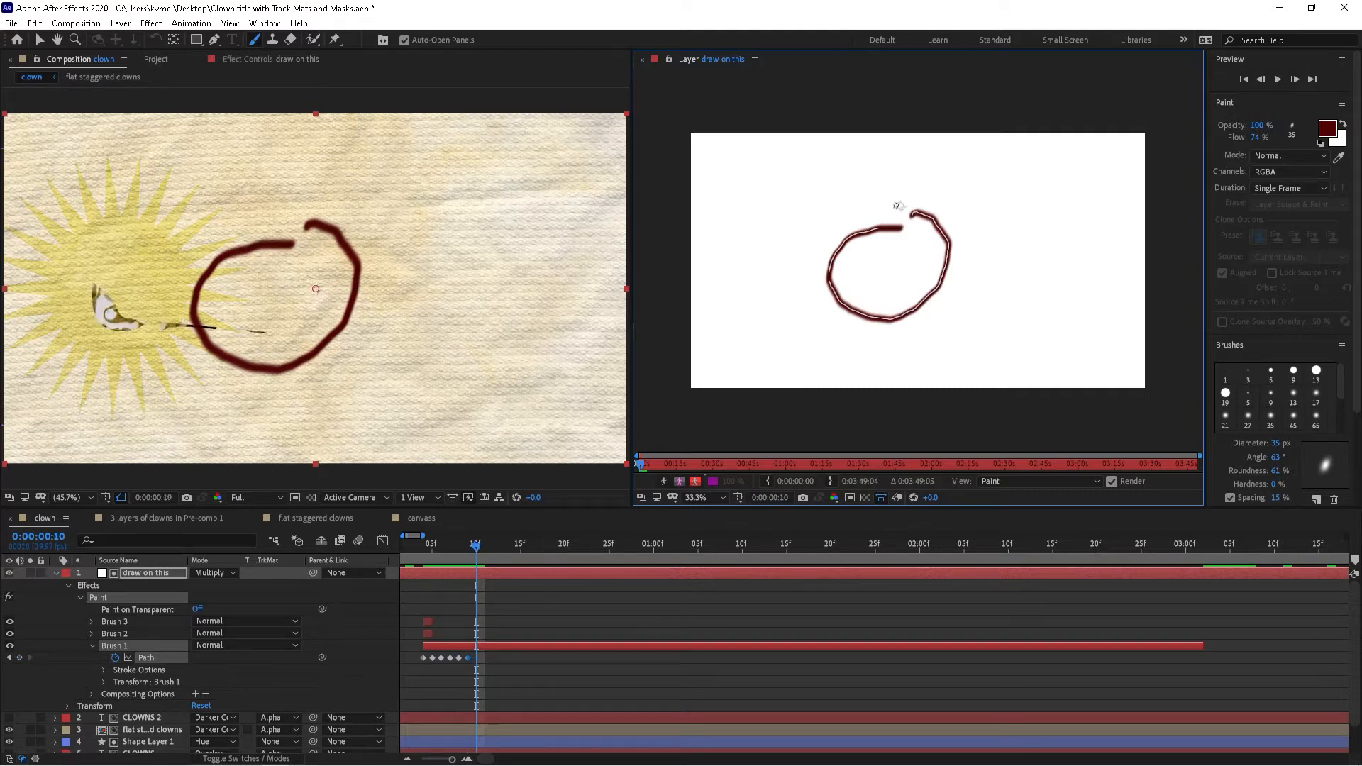
mouse_move(886, 221)
left_mouse_down()
mouse_move(830, 298)
mouse_move(942, 300)
mouse_move(914, 210)
mouse_move(849, 233)
mouse_move(880, 321)
mouse_move(959, 239)
mouse_move(899, 217)
mouse_move(868, 322)
mouse_move(978, 253)
mouse_move(897, 210)
mouse_move(949, 301)
mouse_move(899, 207)
left_mouse_up()
key("Page_Down")
key("Page_Down")
key("Page_Down")
key("Page_Down")
mouse_move(851, 245)
left_mouse_down()
mouse_move(897, 310)
mouse_move(899, 198)
left_mouse_up()
Step: Redraw Brush 1's loop at wider intervals, at 0:00:00:19 and 0:00:00:23
key("Page_Down")
key("Page_Down")
key("Page_Down")
key("Page_Down")
key("Page_Down")
mouse_move(851, 245)
left_mouse_down()
mouse_move(849, 287)
mouse_move(929, 207)
mouse_move(913, 208)
left_mouse_up()
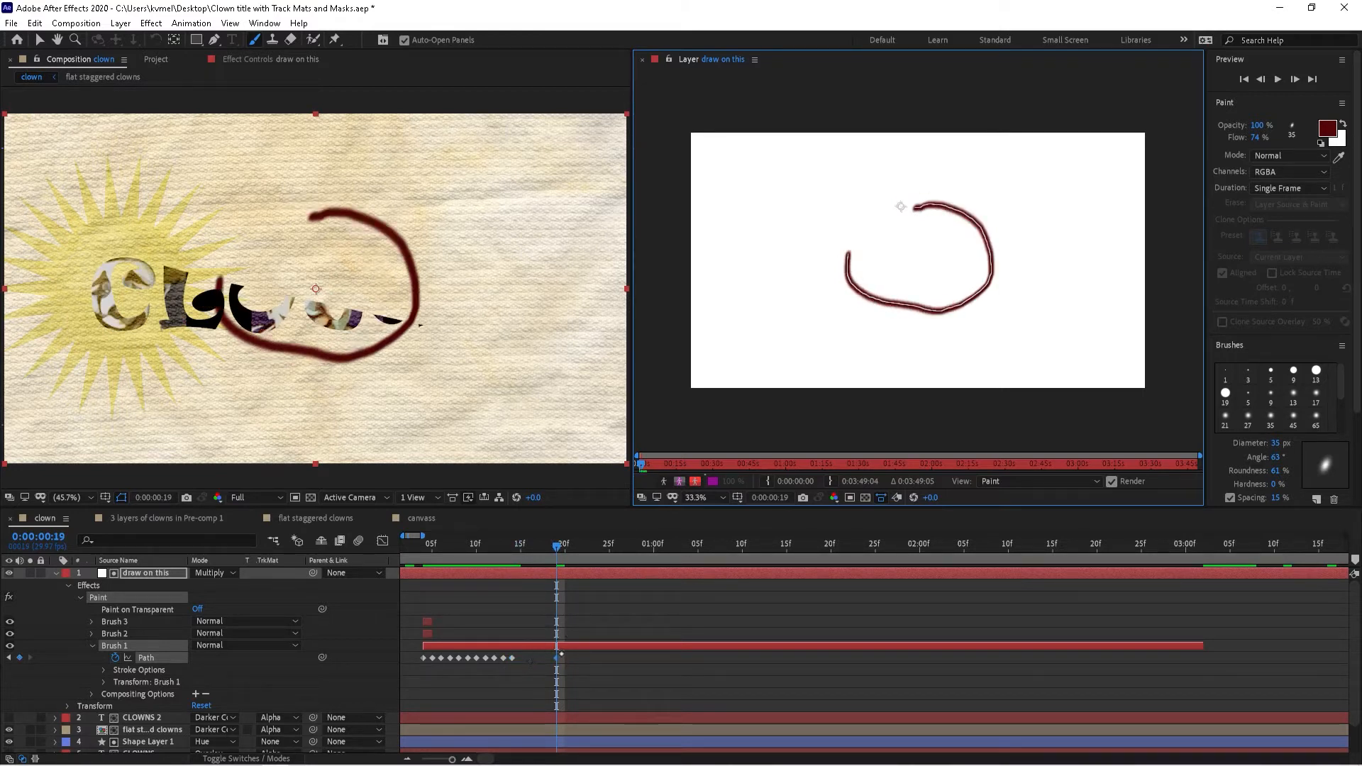
key("Page_Down")
key("Page_Down")
key("Page_Down")
key("Page_Down")
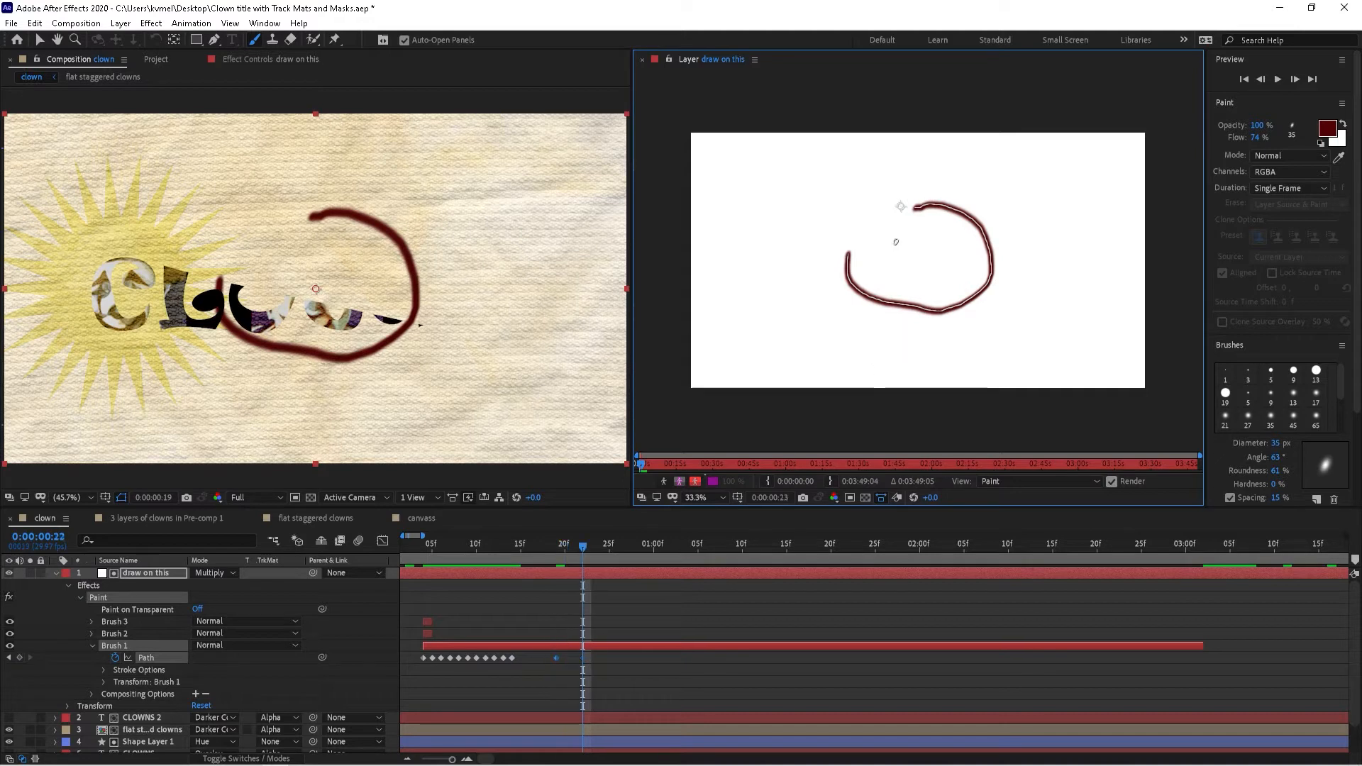
mouse_move(852, 259)
left_mouse_down()
mouse_move(961, 313)
mouse_move(965, 187)
mouse_move(857, 241)
mouse_move(853, 257)
mouse_move(995, 304)
mouse_move(1001, 198)
mouse_move(854, 304)
left_mouse_up()
Step: Add larger redrawn loops to Brush 1's Path at 0:00:00:27 and 0:00:01:01
key("Page_Down")
key("Page_Down")
key("Page_Down")
key("Page_Down")
key("Page_Down")
key("Page_Down")
key("Page_Down")
key("Page_Down")
mouse_move(895, 201)
left_mouse_down()
mouse_move(836, 307)
mouse_move(923, 185)
mouse_move(853, 250)
left_mouse_up()
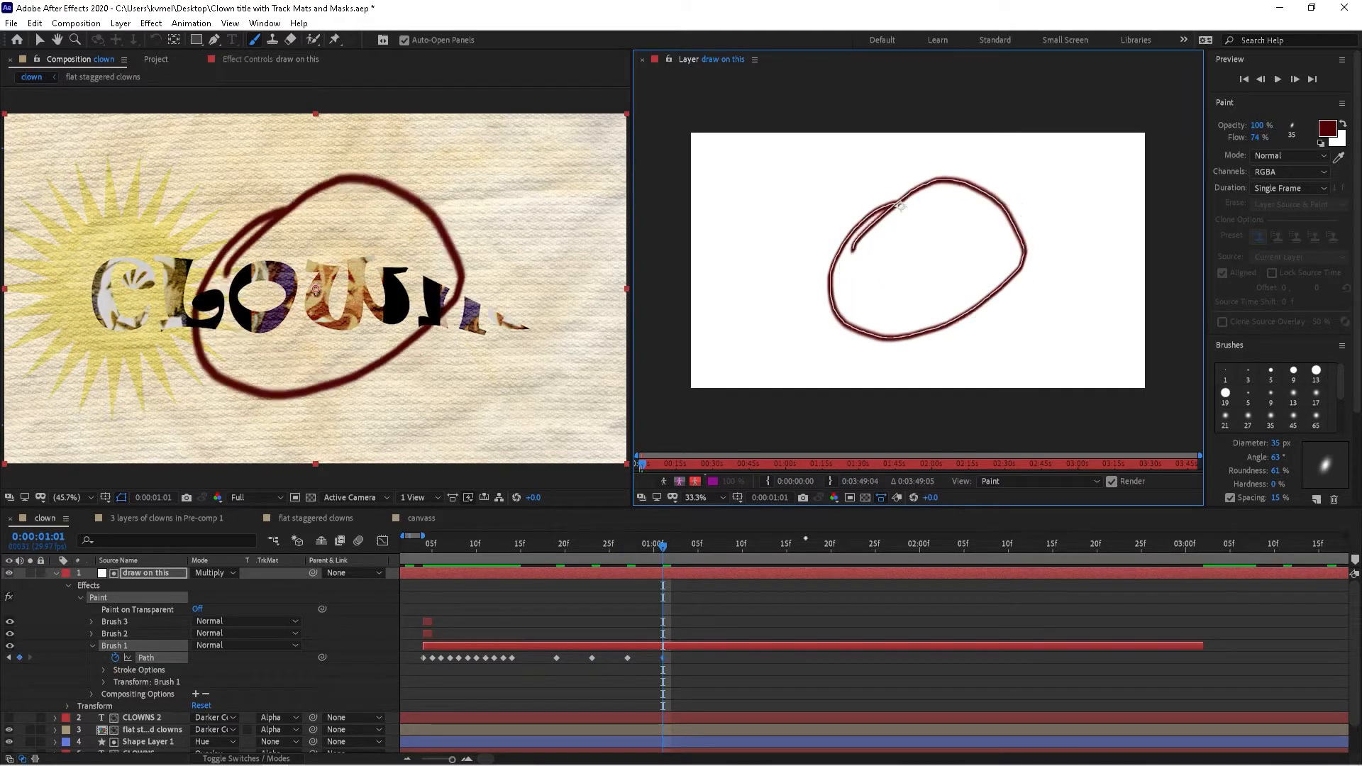
Step: Go back to 0:00:00:05 near Brush 1's first keyframes and shorten the work area to end just after the last Path keyframe
left_click(422, 557)
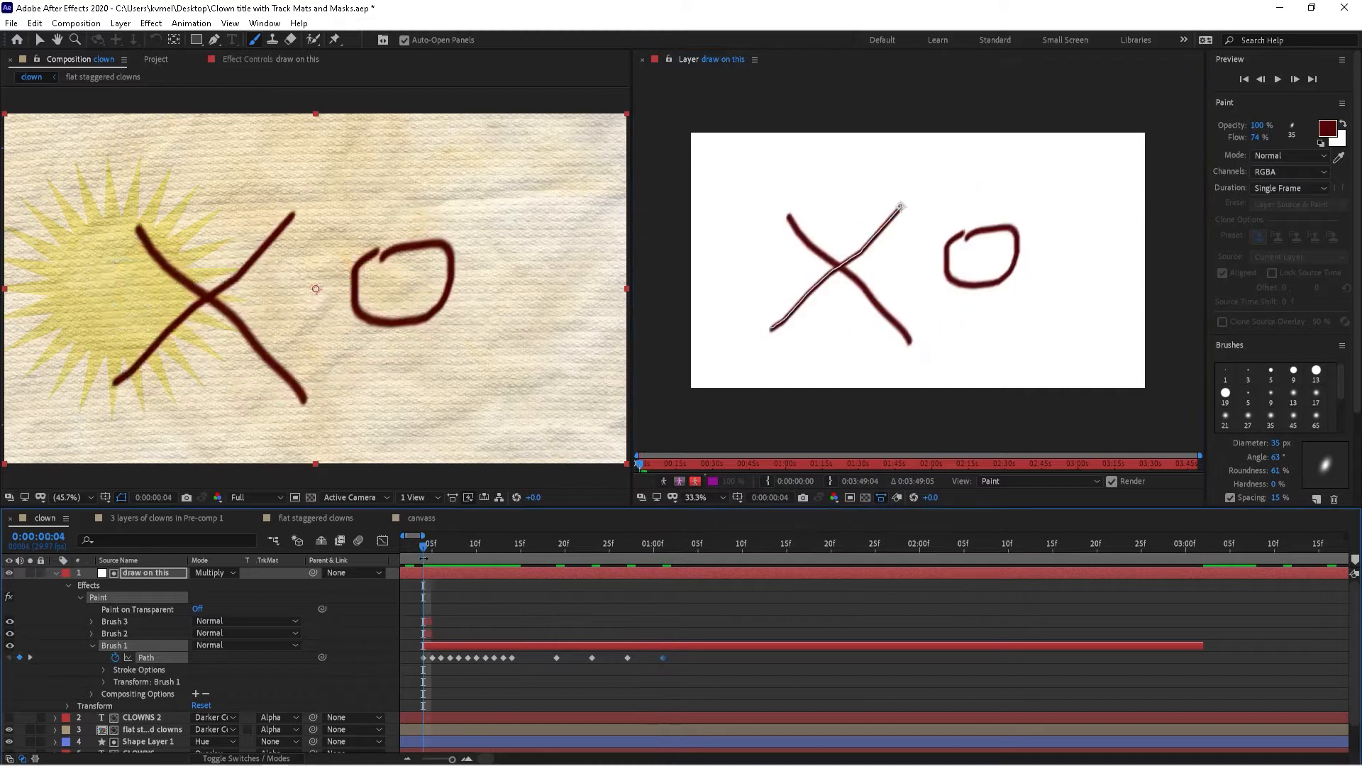
key("minus")
key("minus")
key("minus")
key("minus")
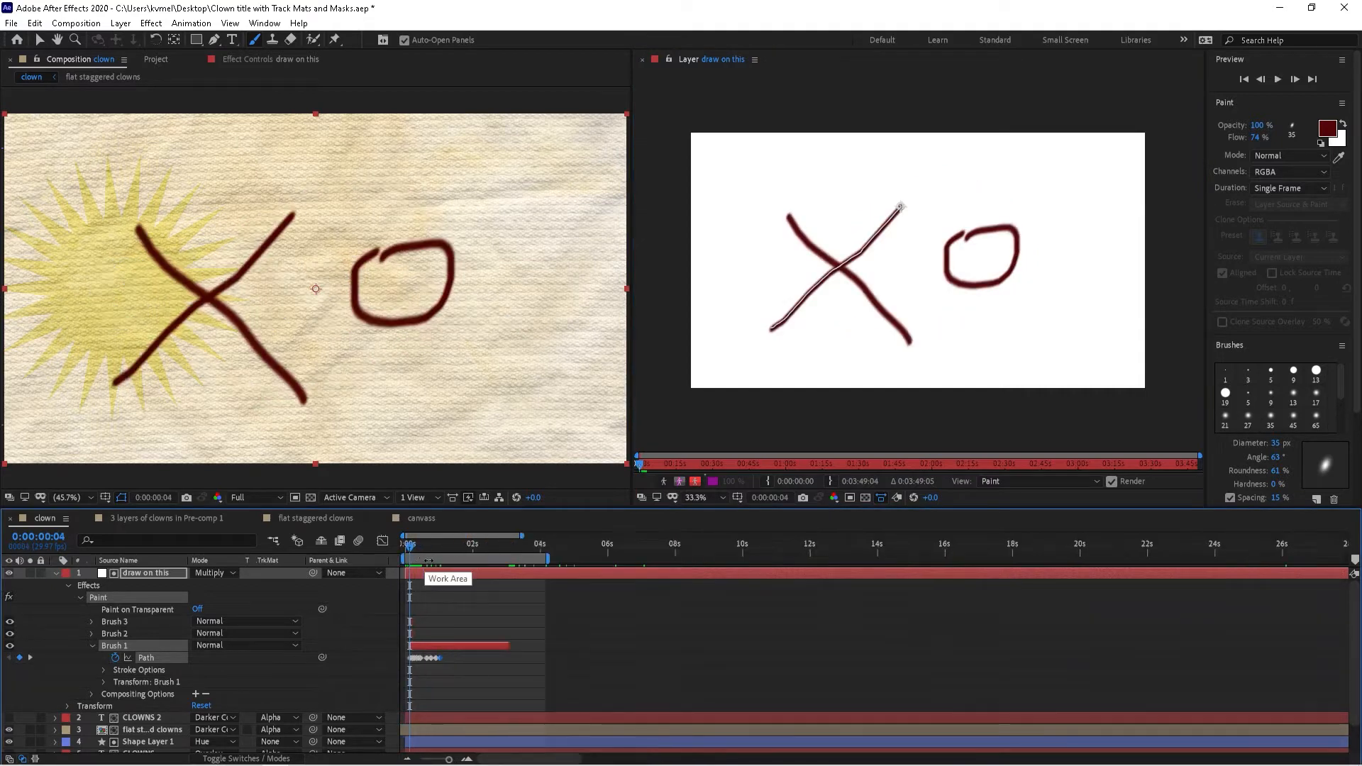
key("equal")
key("equal")
key("equal")
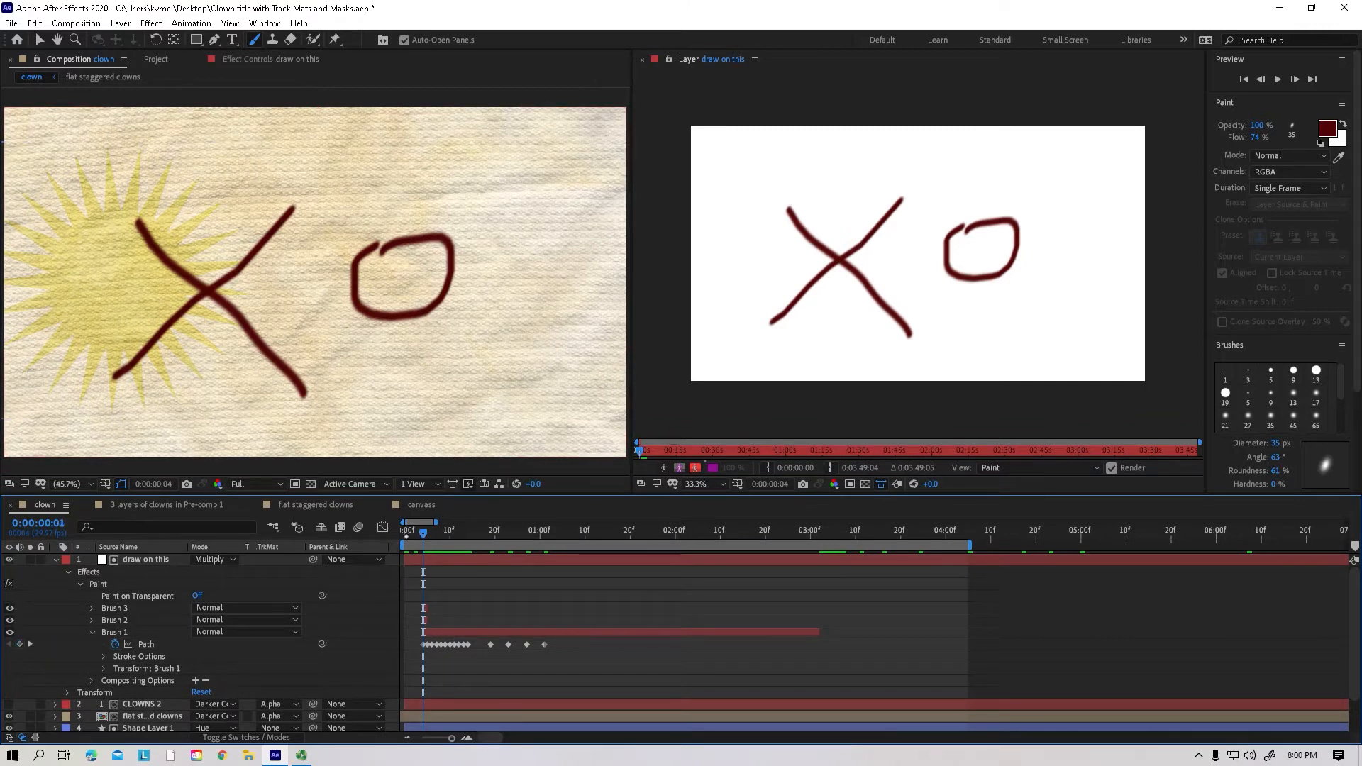
left_click_drag(423, 534, 428, 533)
left_click_drag(972, 545, 576, 574)
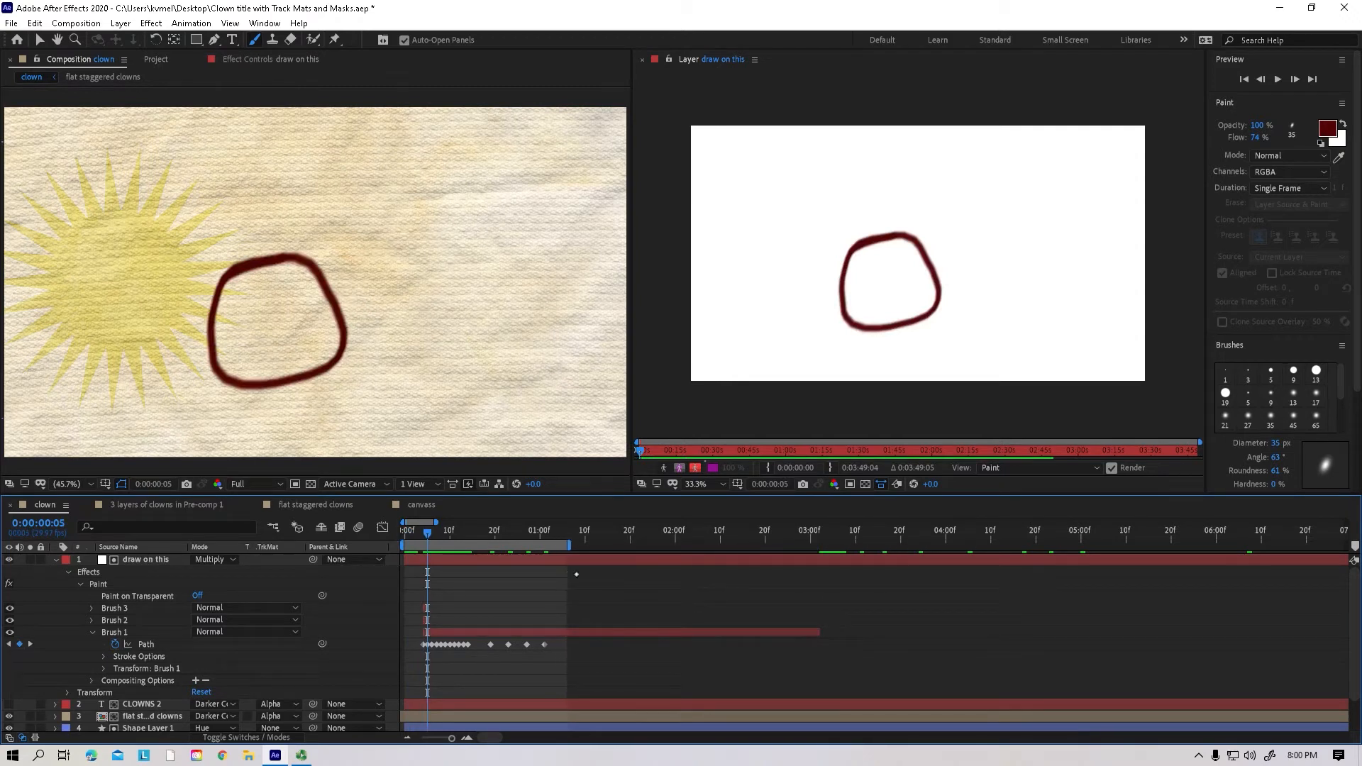
Step: Preview the animated Brush 1 stroke over the shortened work area, and stop playback
left_click(1268, 91)
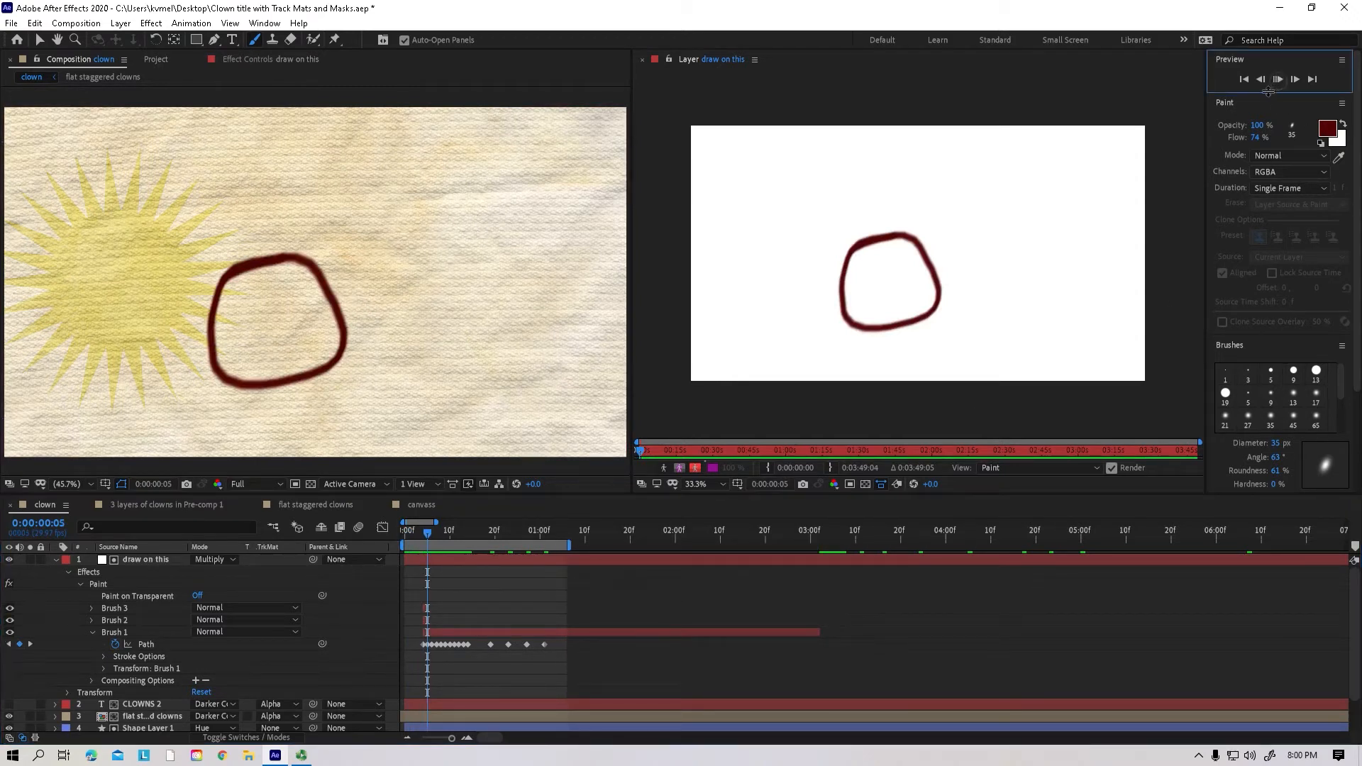
key("space")
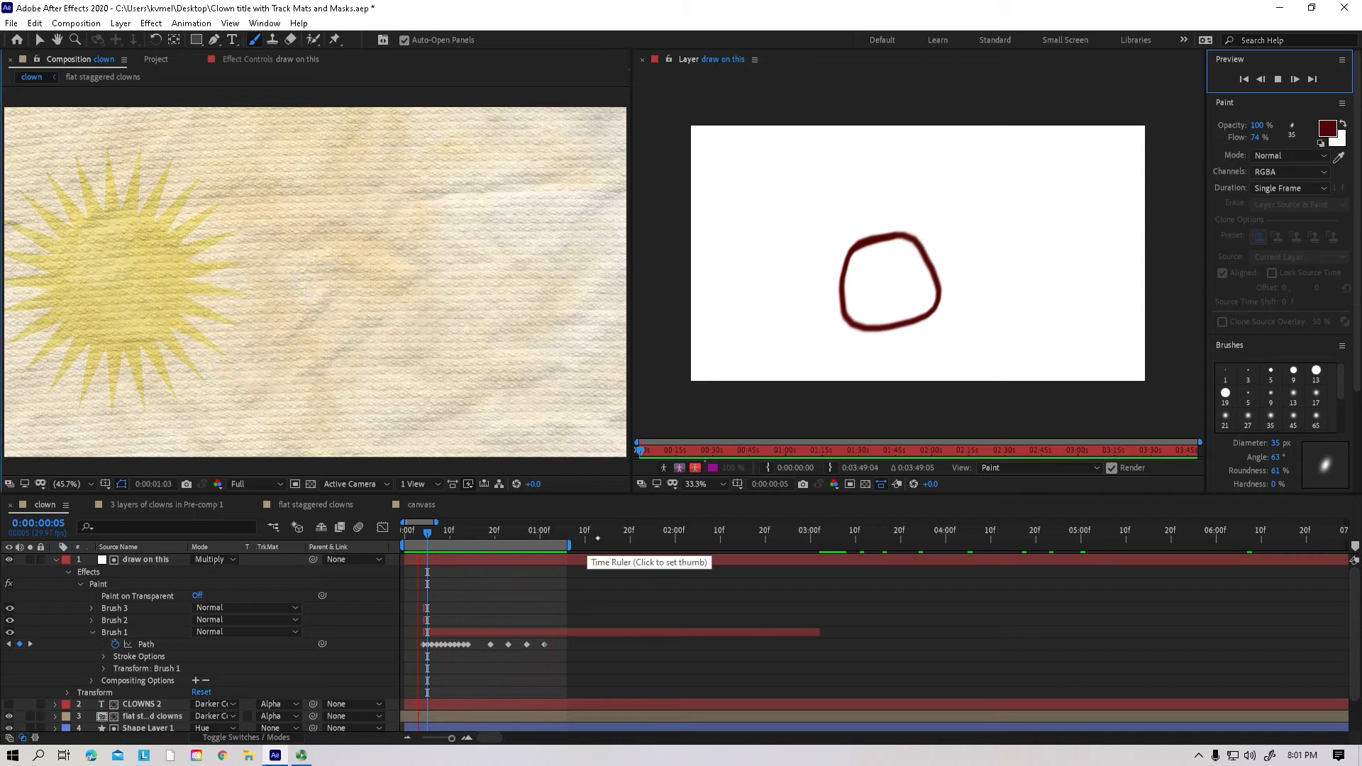
key("space")
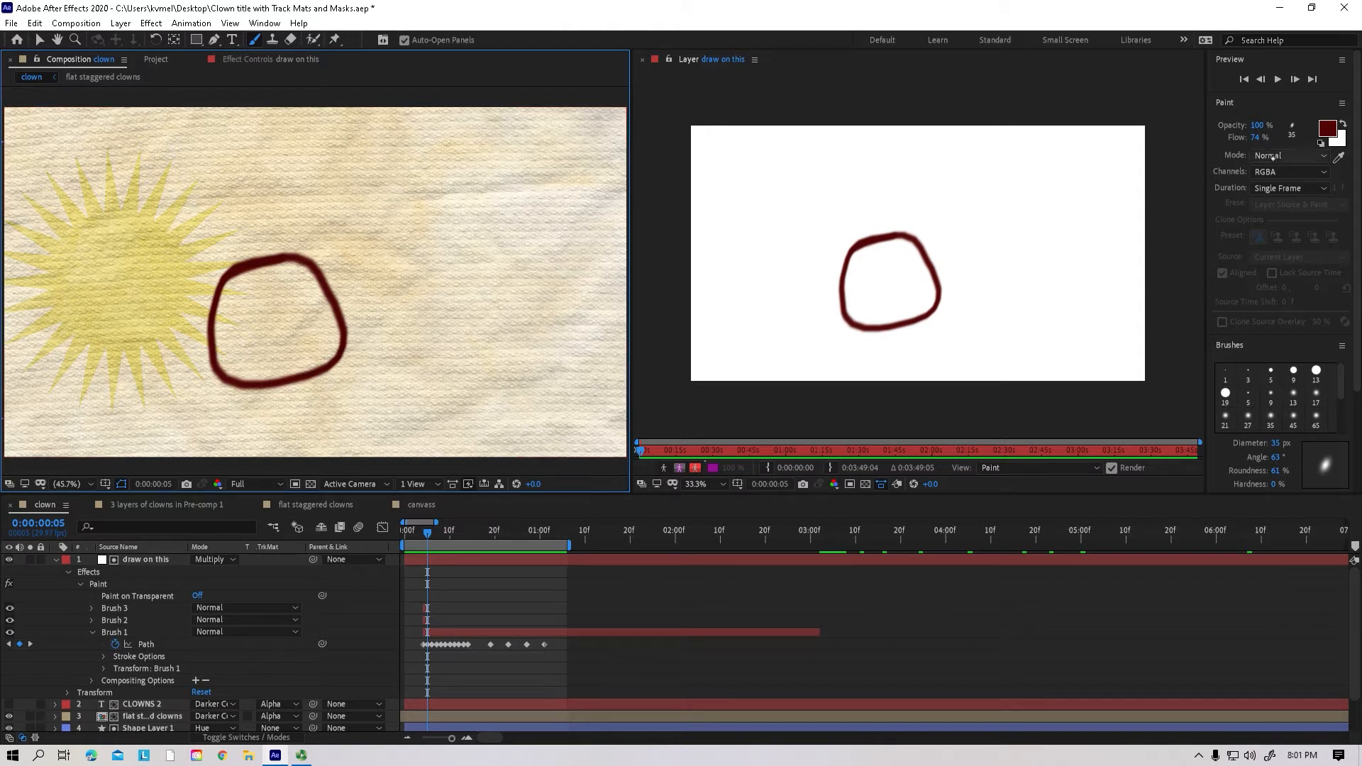
Step: Set the brush stroke duration to Custom with a length of 5 frames
left_click(1283, 190)
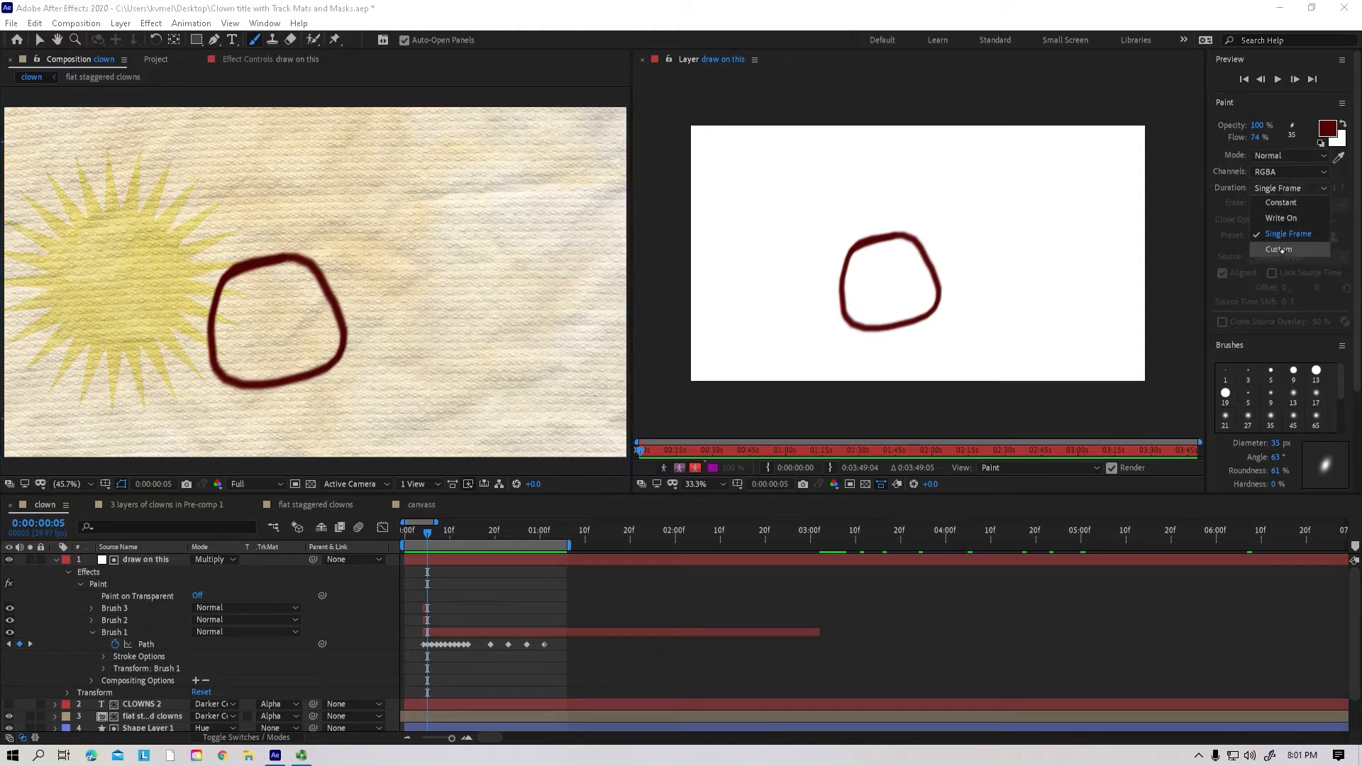
left_click(1278, 250)
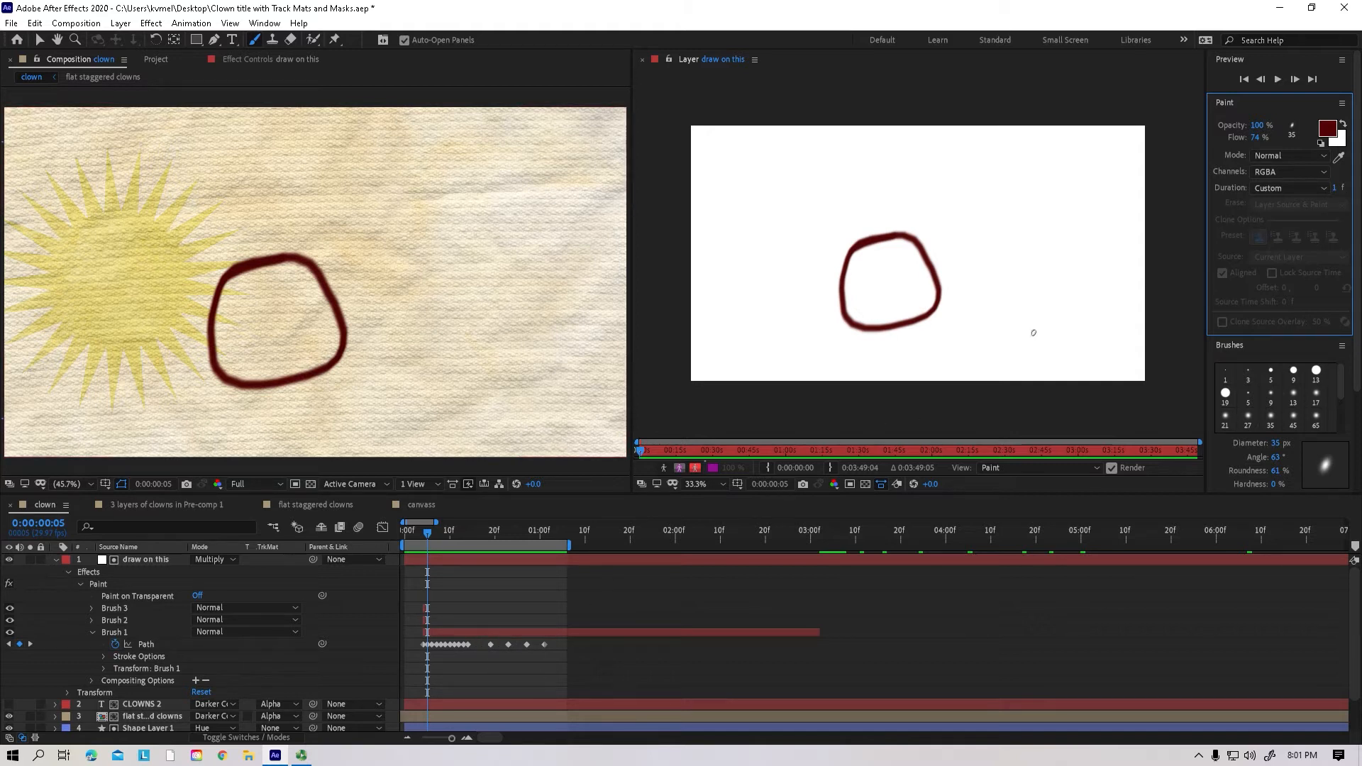
left_click(1335, 190)
type("5")
Step: Paint three small closed strokes beside the large loop, starting at 0:00:00:25, and move Brush 5's bar earlier to about frame 16
left_click(517, 532)
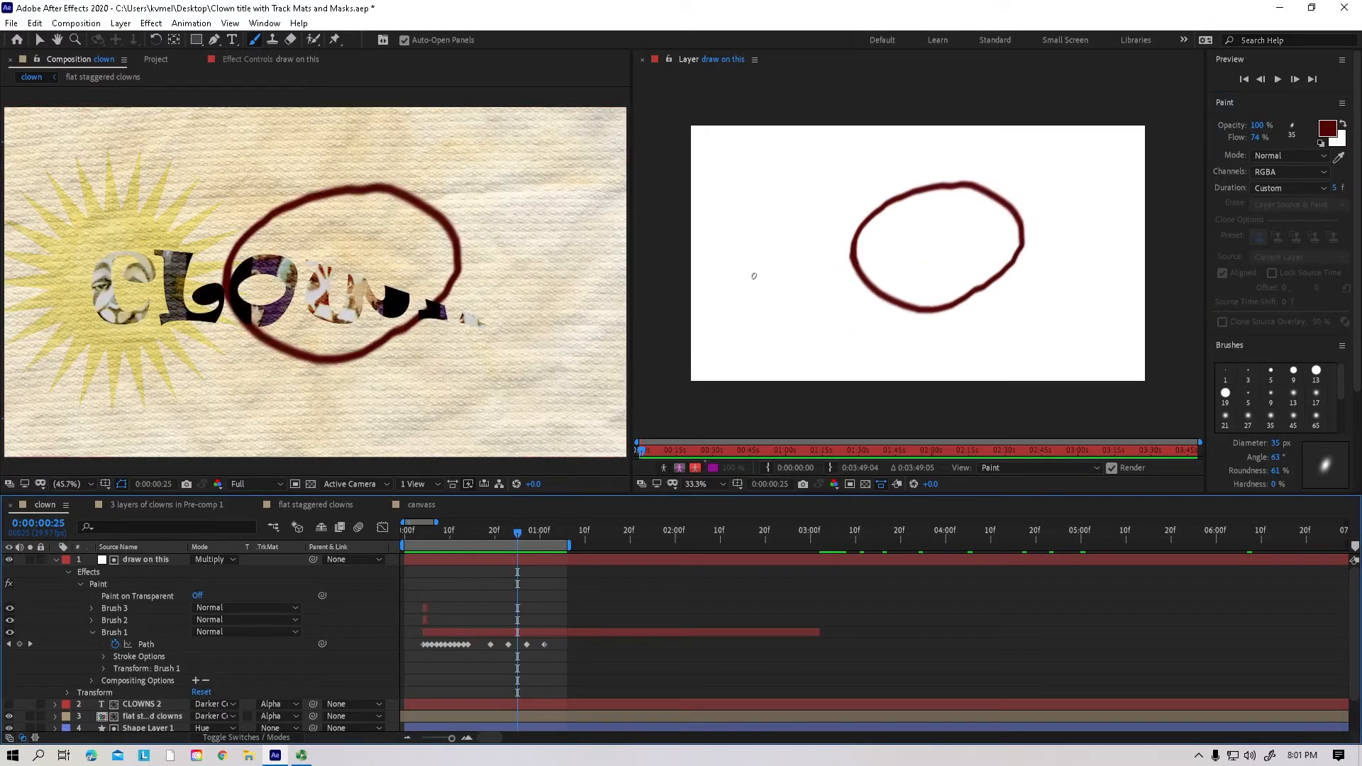
mouse_move(775, 213)
left_mouse_down()
mouse_move(812, 221)
mouse_move(777, 202)
left_mouse_up()
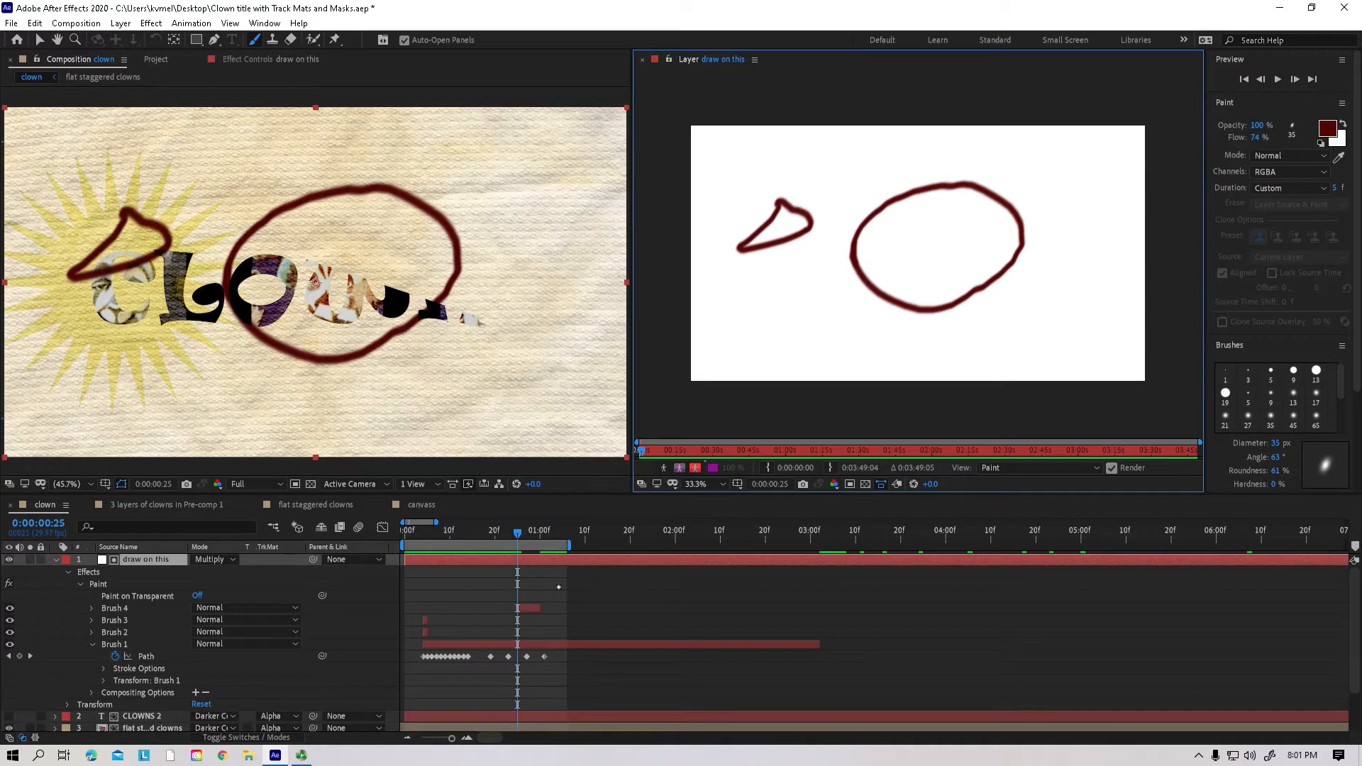
mouse_move(815, 191)
left_mouse_down()
mouse_move(859, 177)
mouse_move(809, 177)
left_mouse_up()
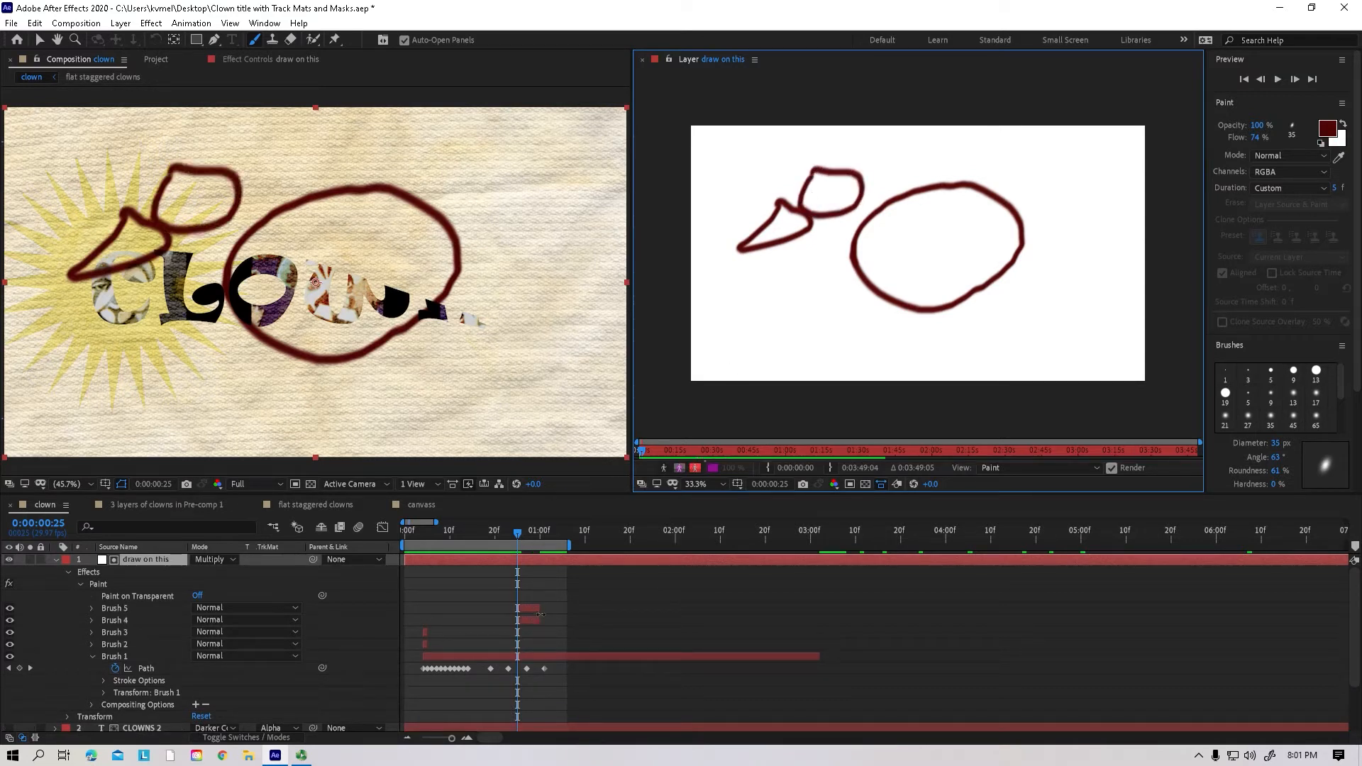
mouse_move(789, 190)
left_mouse_down()
mouse_move(851, 273)
mouse_move(788, 204)
left_mouse_up()
mouse_move(523, 608)
left_mouse_down()
mouse_move(550, 608)
mouse_move(490, 620)
left_mouse_up()
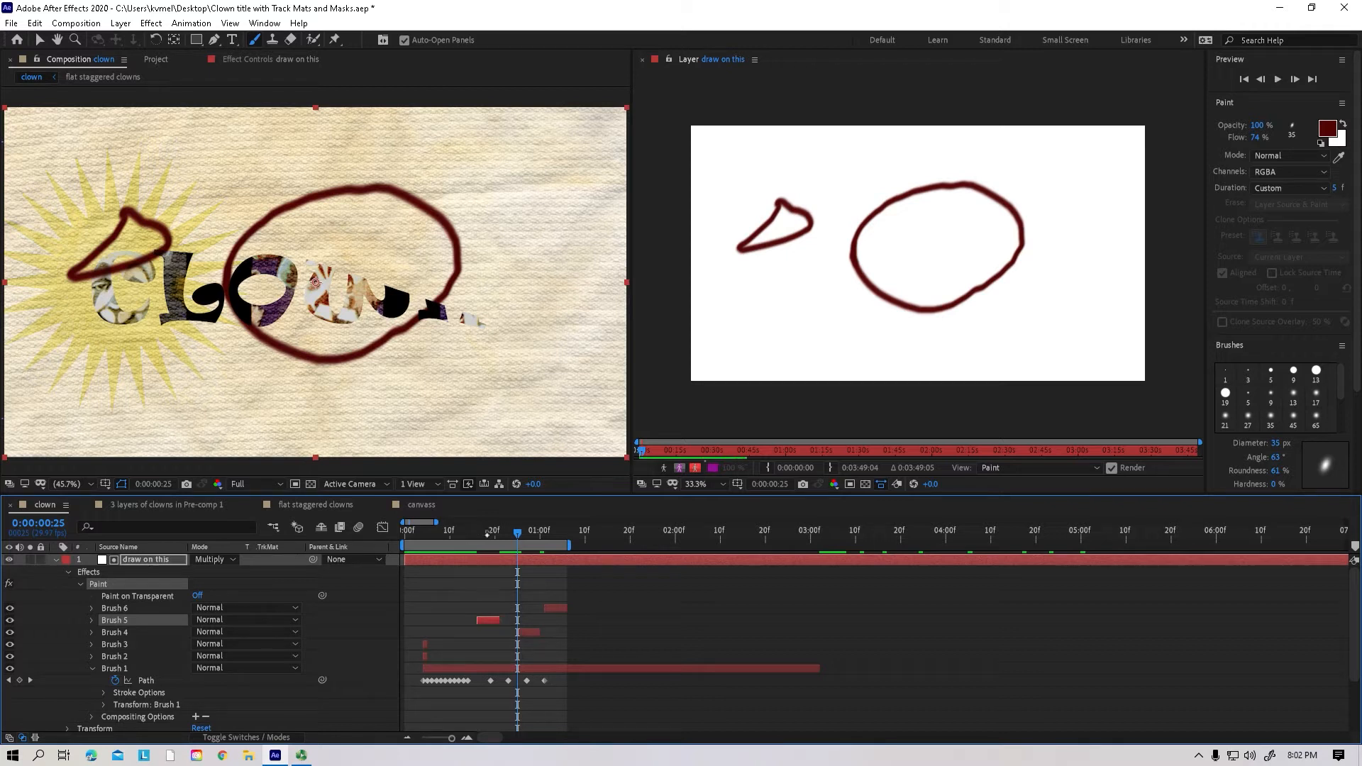
Step: Start keyframing Brush 5's Path at 0:00:00:18 and extend the brush's bar to about 0:00:04:10
left_click(485, 532)
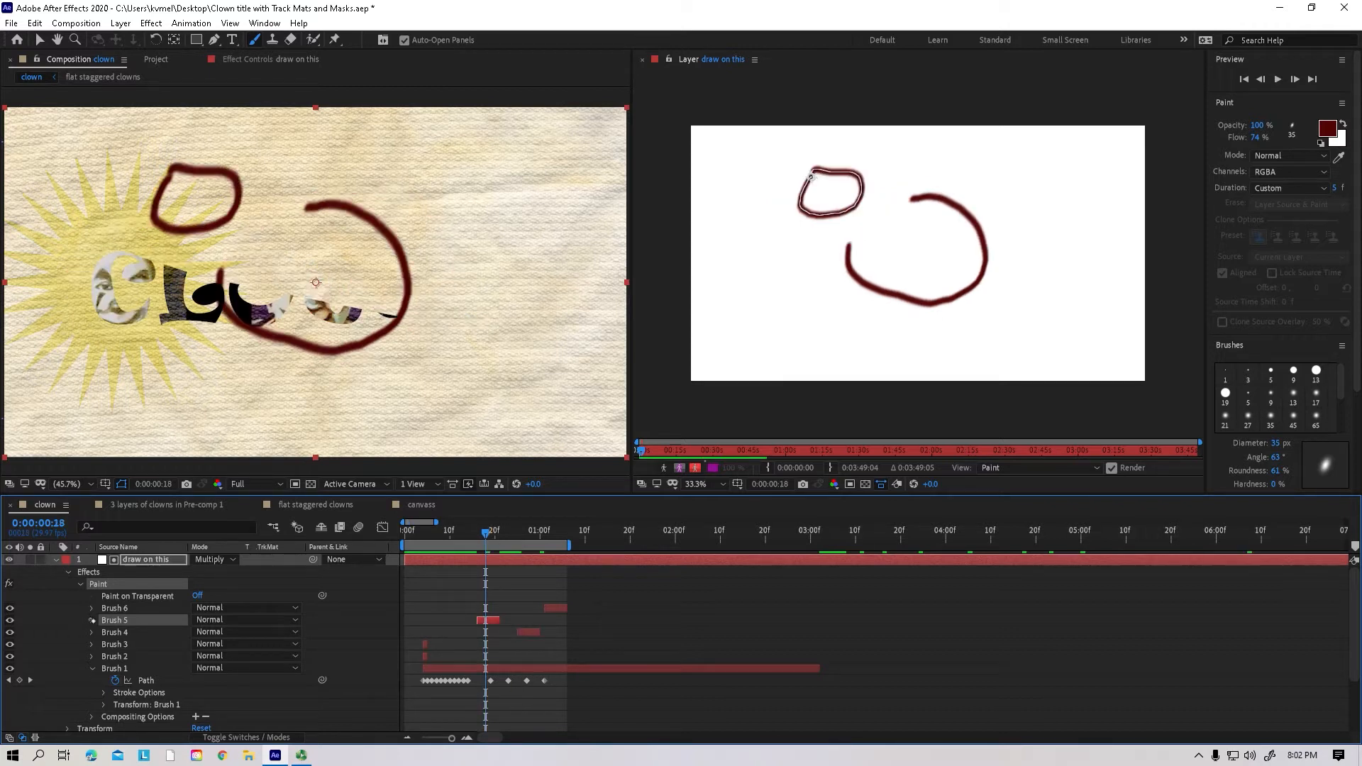
left_click(91, 620)
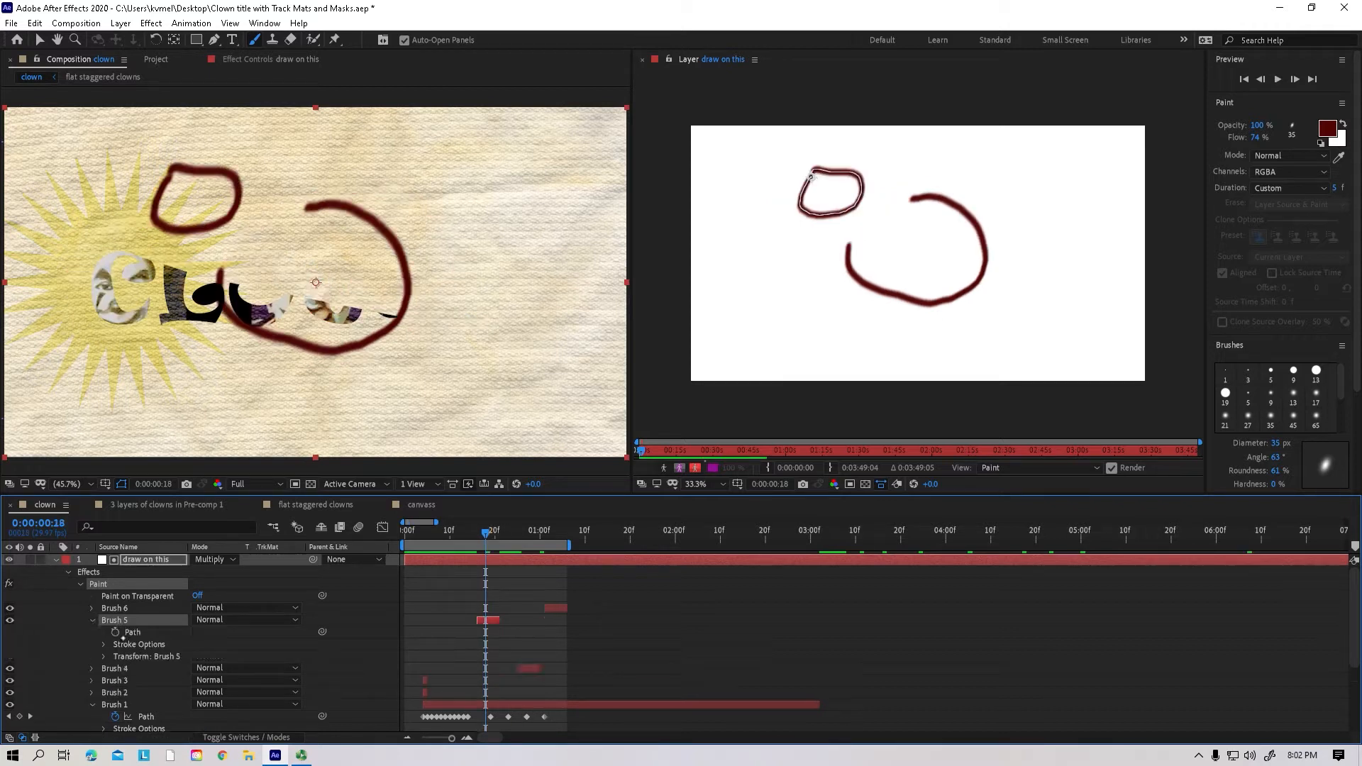
left_click(115, 632)
mouse_move(500, 620)
left_mouse_down()
mouse_move(680, 620)
mouse_move(906, 584)
mouse_move(965, 595)
left_mouse_up()
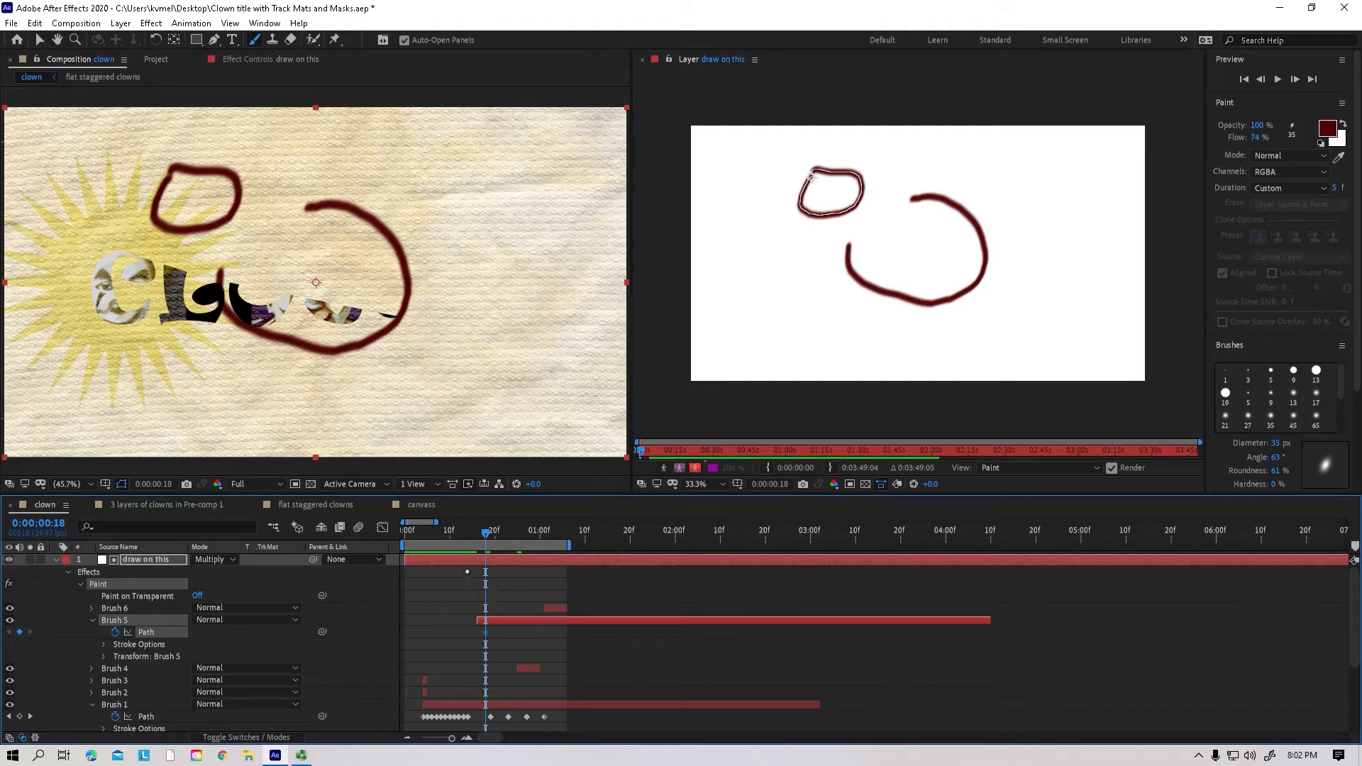
Step: Redraw Brush 5's closed path progressively smaller on each frame from 0:00:00:19 to 0:00:00:23
key("Page_Down")
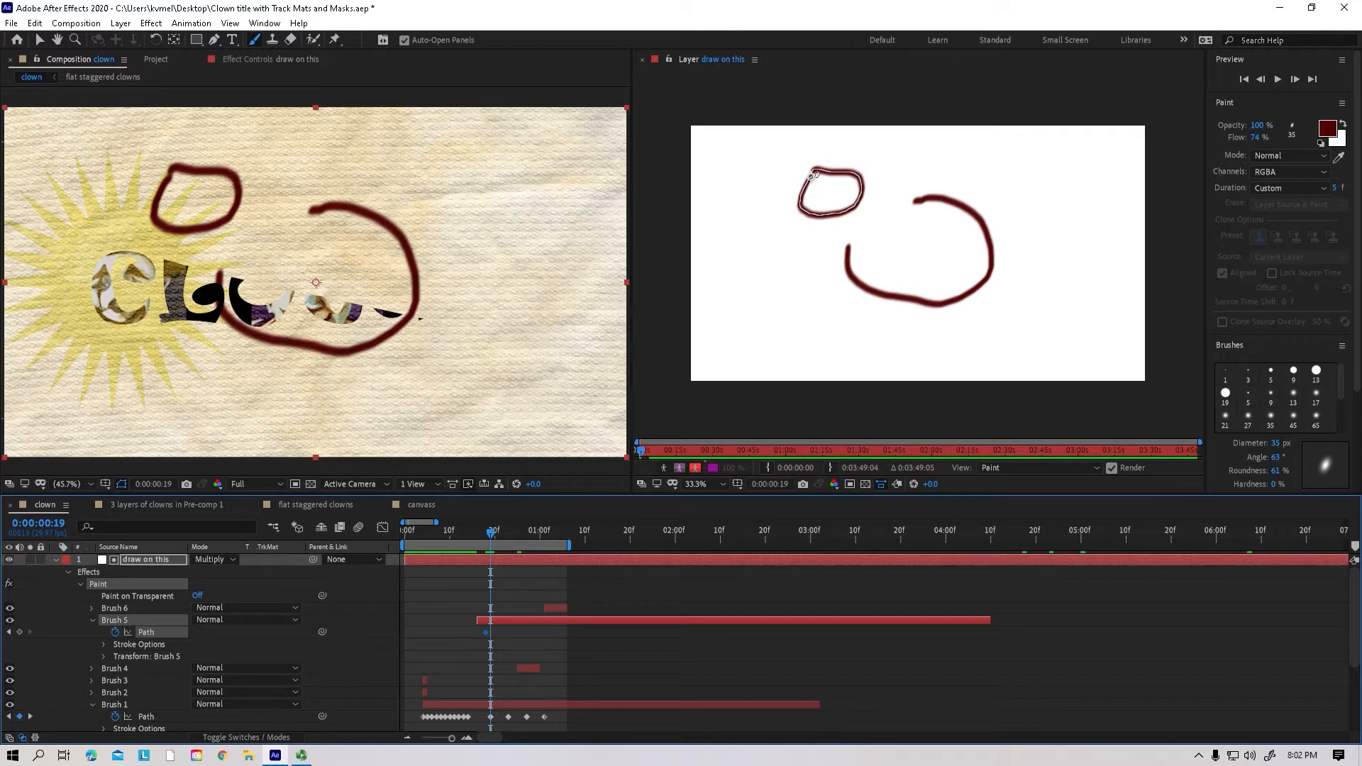
mouse_move(814, 174)
left_mouse_down()
mouse_move(872, 175)
mouse_move(842, 212)
mouse_move(809, 222)
mouse_move(806, 185)
mouse_move(842, 159)
mouse_move(844, 208)
mouse_move(804, 208)
mouse_move(838, 166)
mouse_move(813, 208)
mouse_move(835, 169)
mouse_move(858, 187)
mouse_move(826, 176)
mouse_move(845, 187)
mouse_move(811, 176)
left_mouse_up()
key("Page_Down")
key("Page_Down")
key("Page_Down")
key("Page_Down")
key("Page_Down")
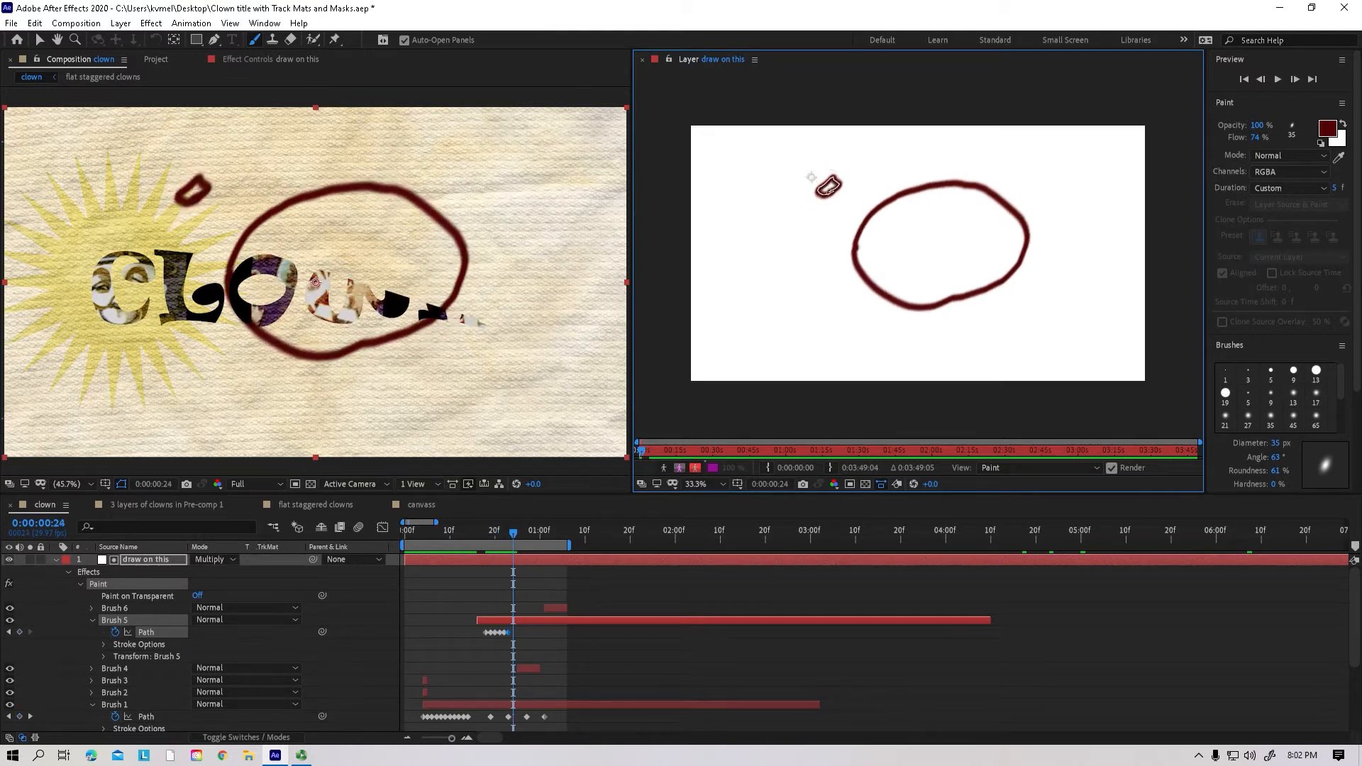
Step: Shrink Brush 5's path to a tiny dot at 0:00:00:24 and preview the shrinking stroke
right_click(828, 186)
left_click(828, 188)
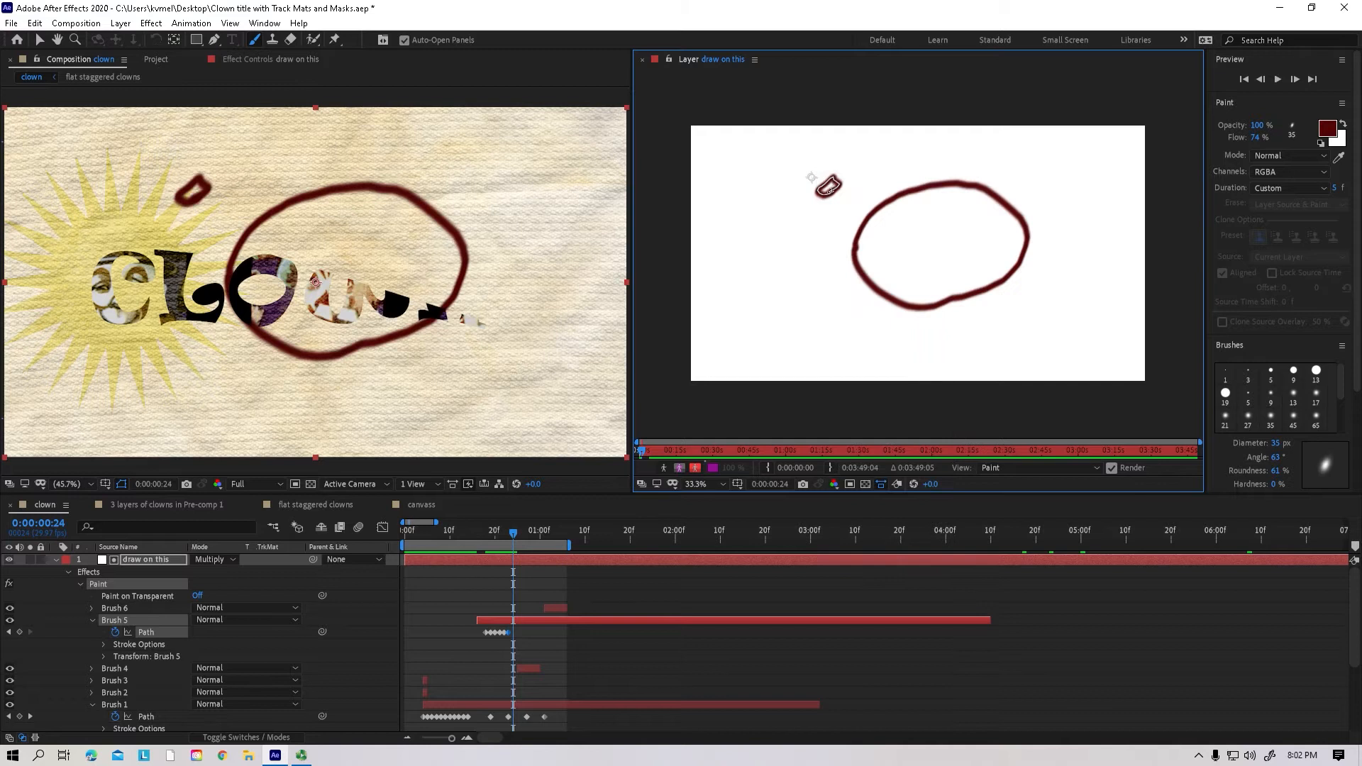
right_click(829, 187)
left_click(826, 190)
left_click(831, 188)
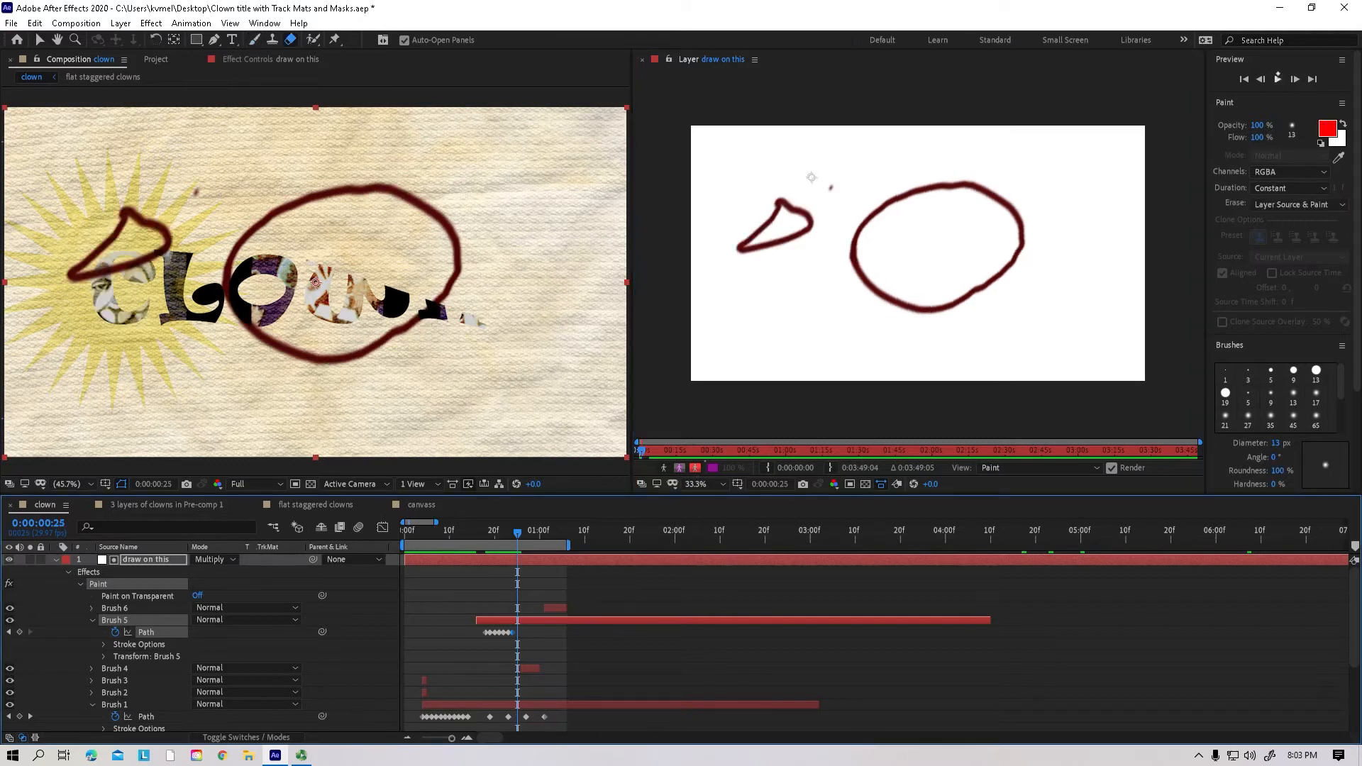
key("space")
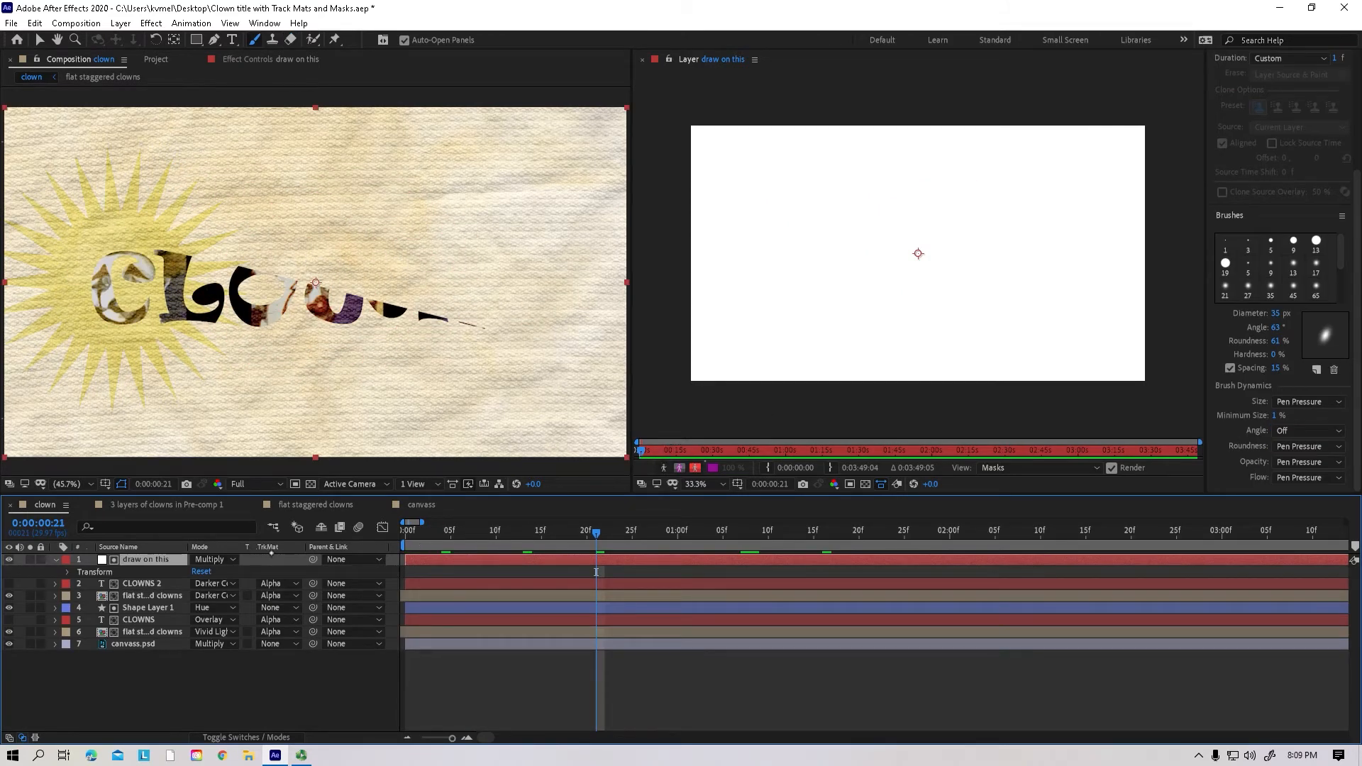
Step: Select the draw on this layer and move the current time to 0:00:00:02
left_click(142, 584)
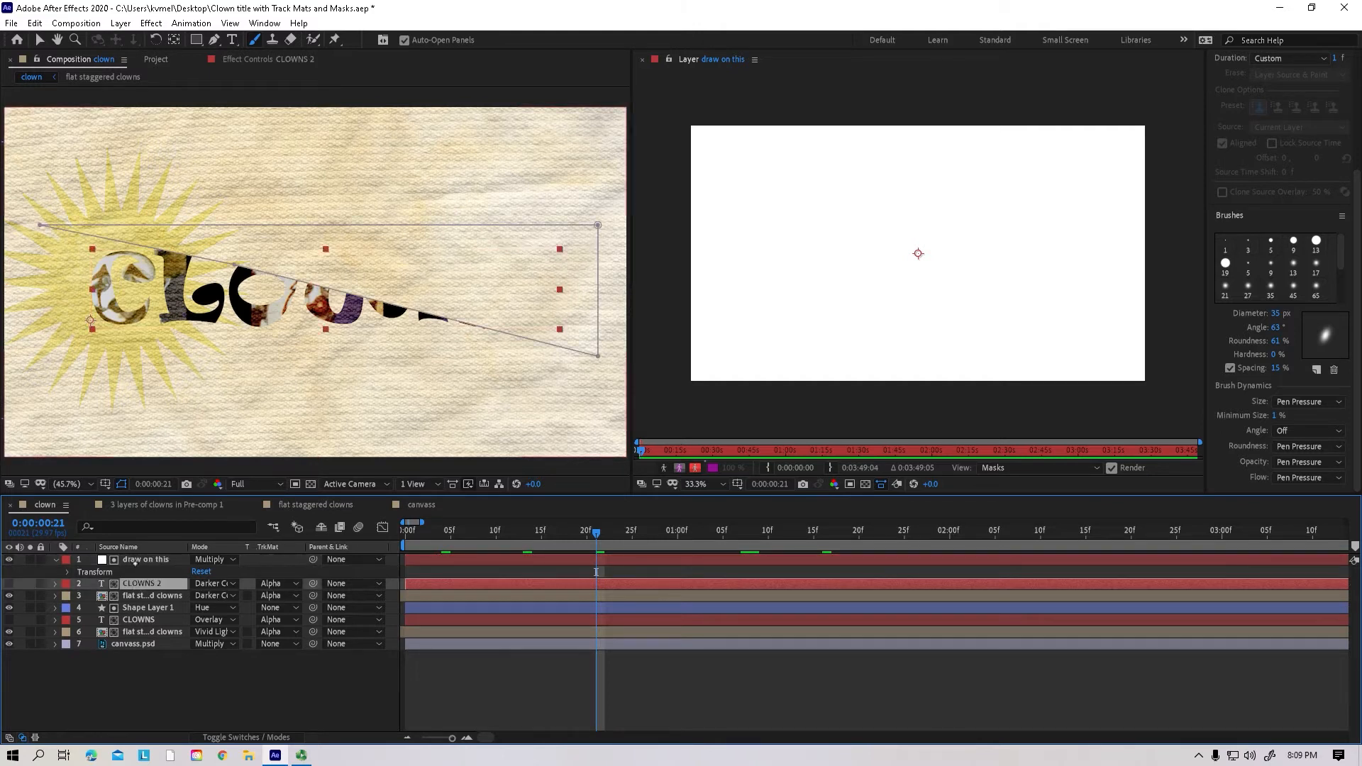
left_click(136, 560)
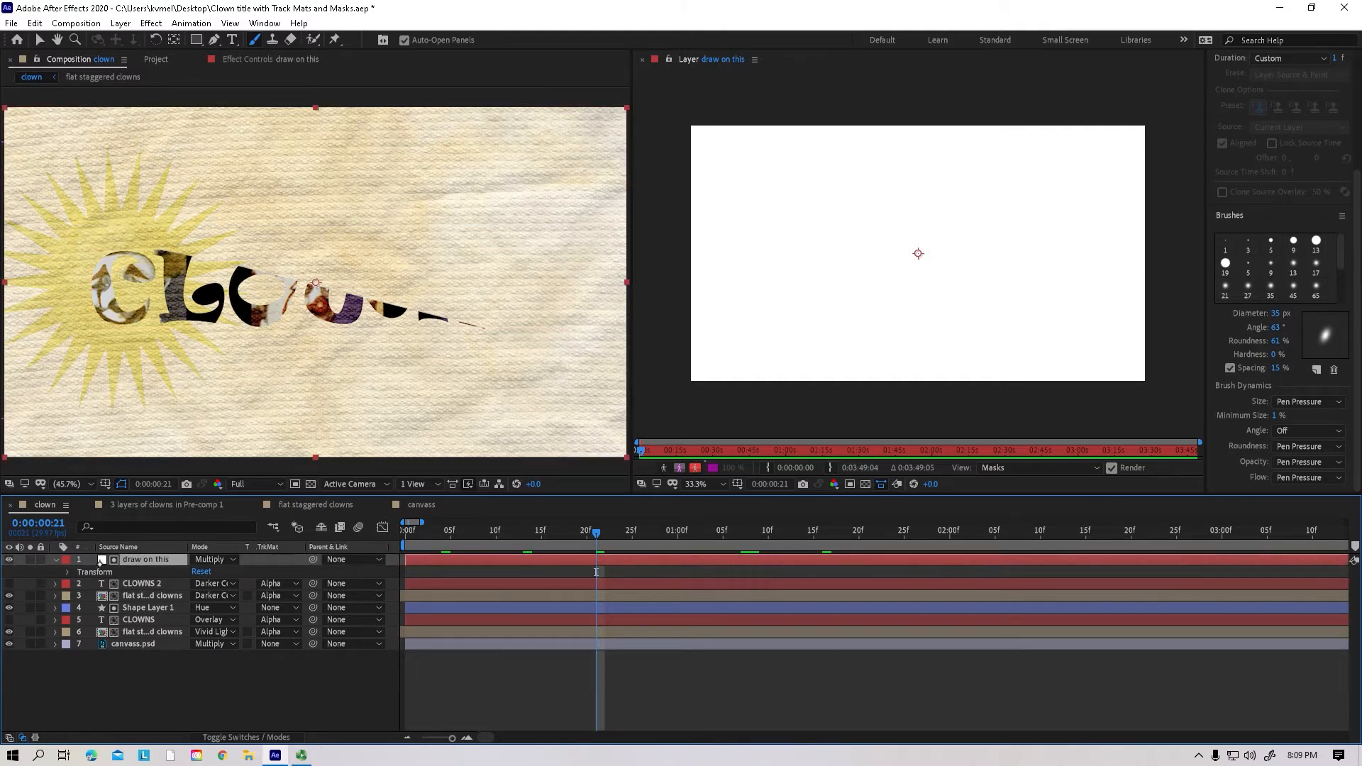
left_click(667, 325)
left_click(425, 531)
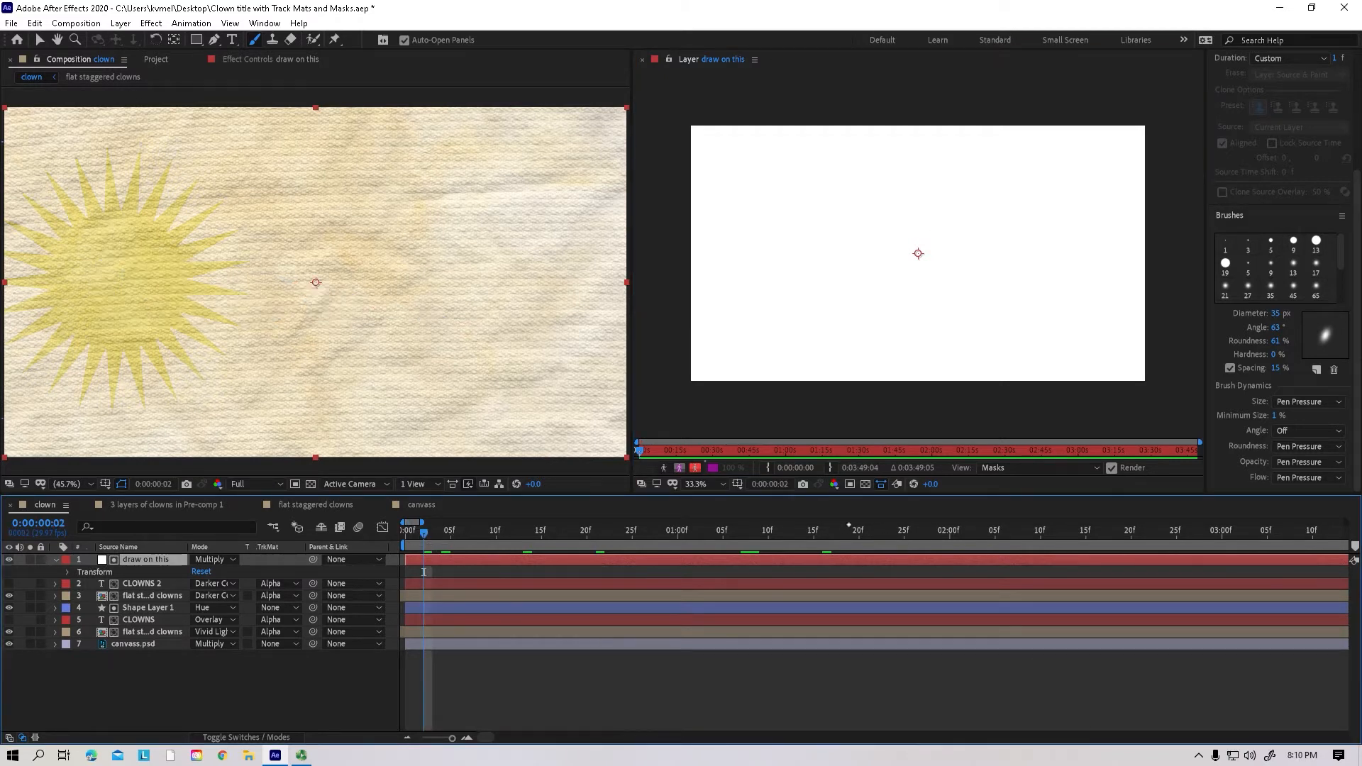
key("minus")
key("minus")
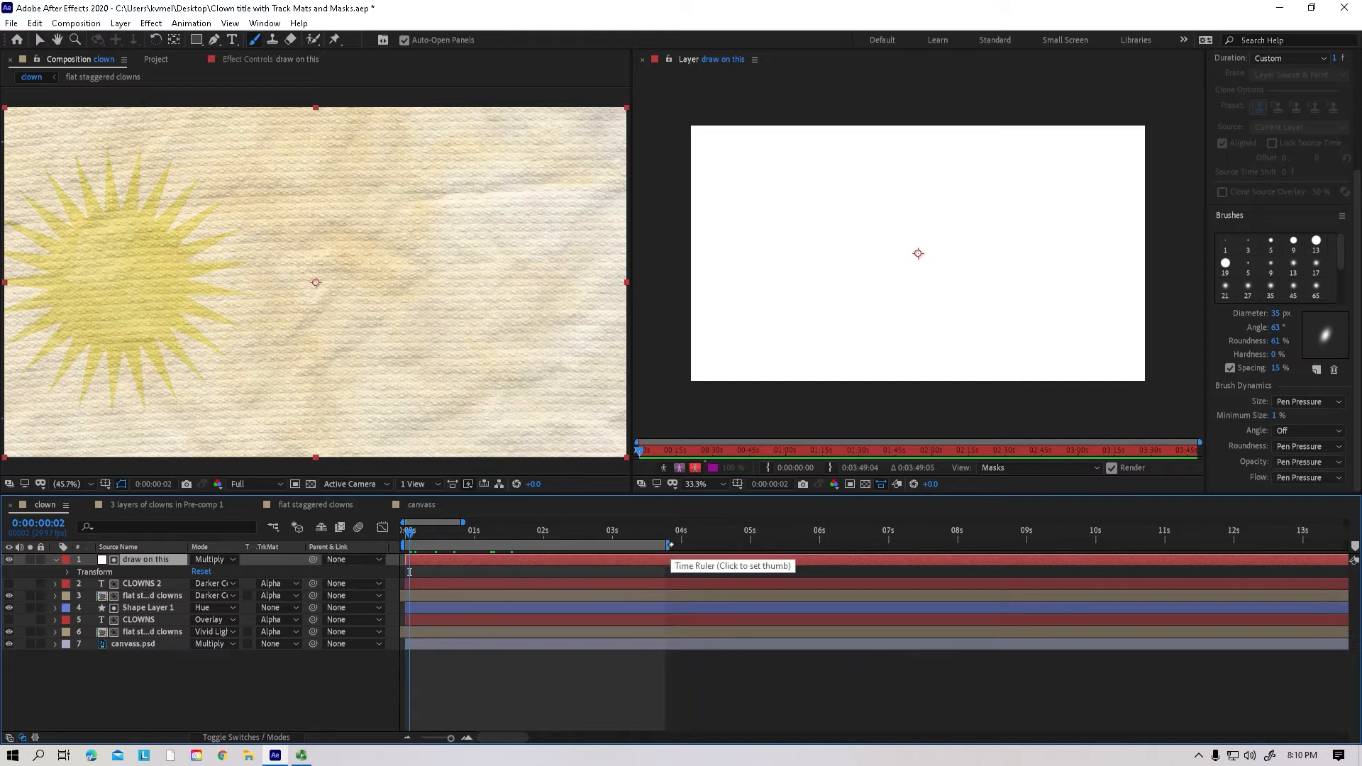
key("equal")
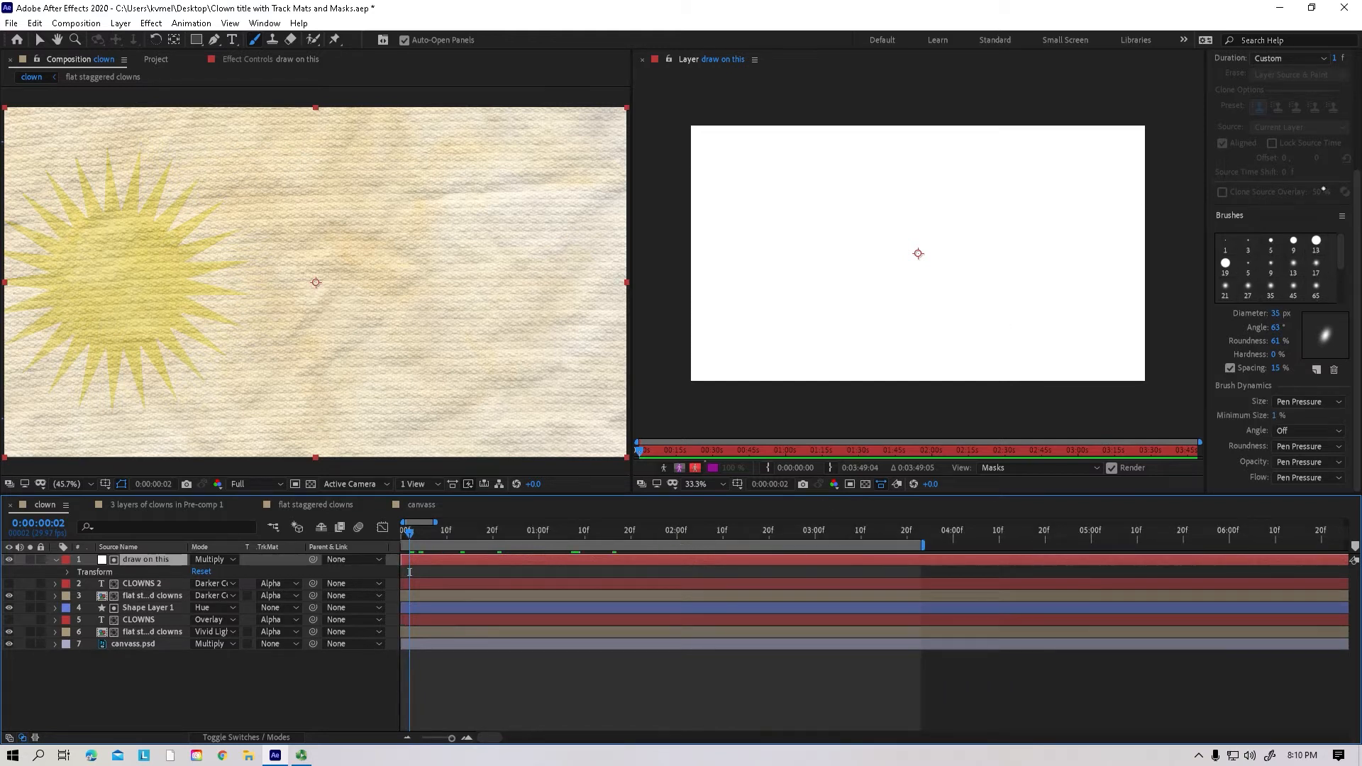
Step: Set the brush stroke duration to Constant, keeping the Normal blending mode
scroll(1343, 202, "up", 3)
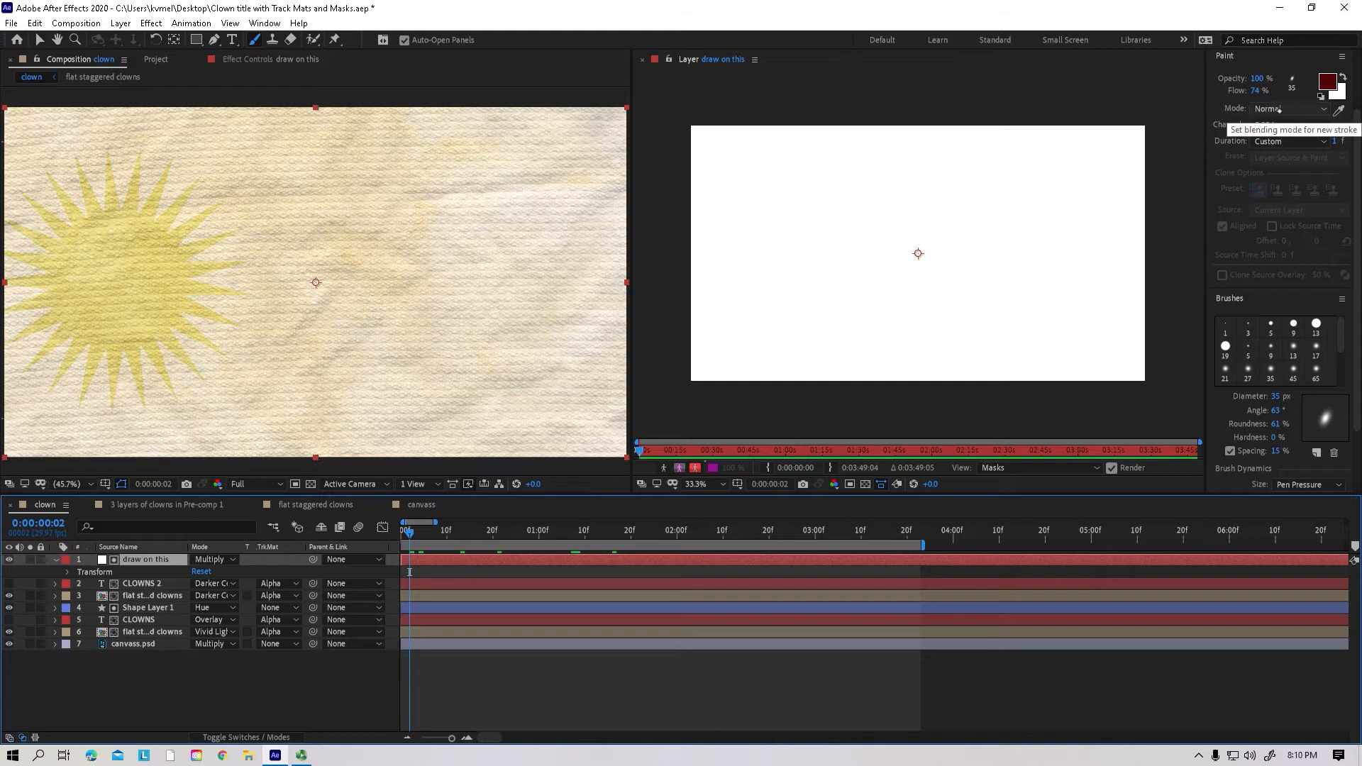
left_click(1284, 108)
left_click(1282, 109)
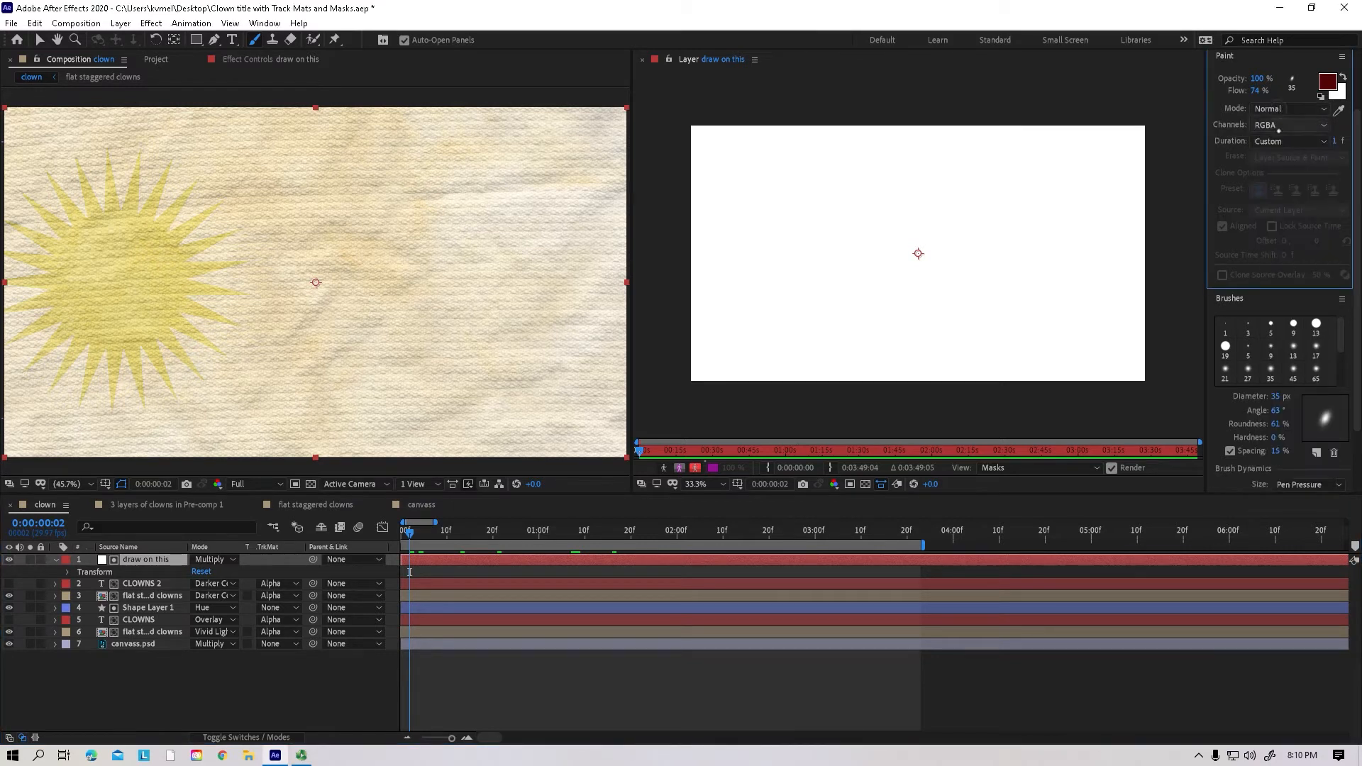
left_click(1281, 141)
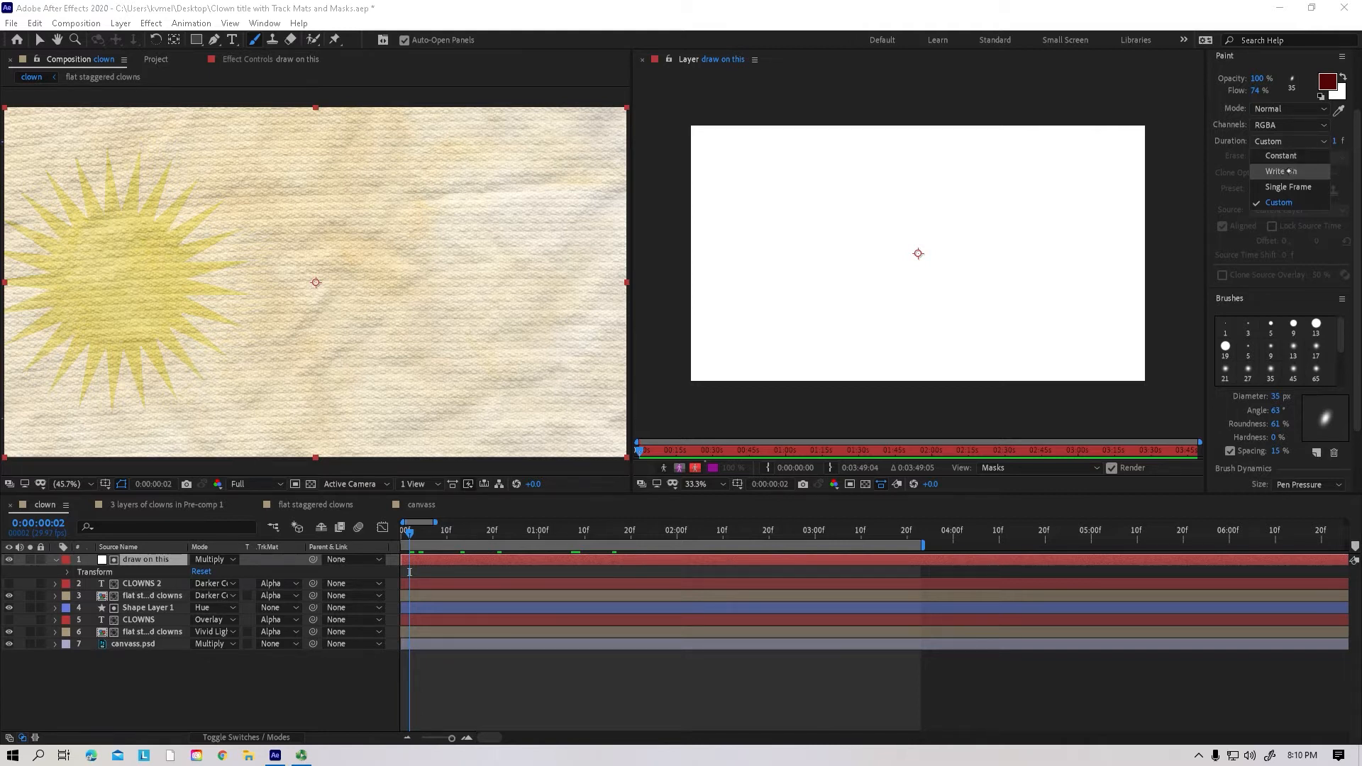
left_click(1284, 156)
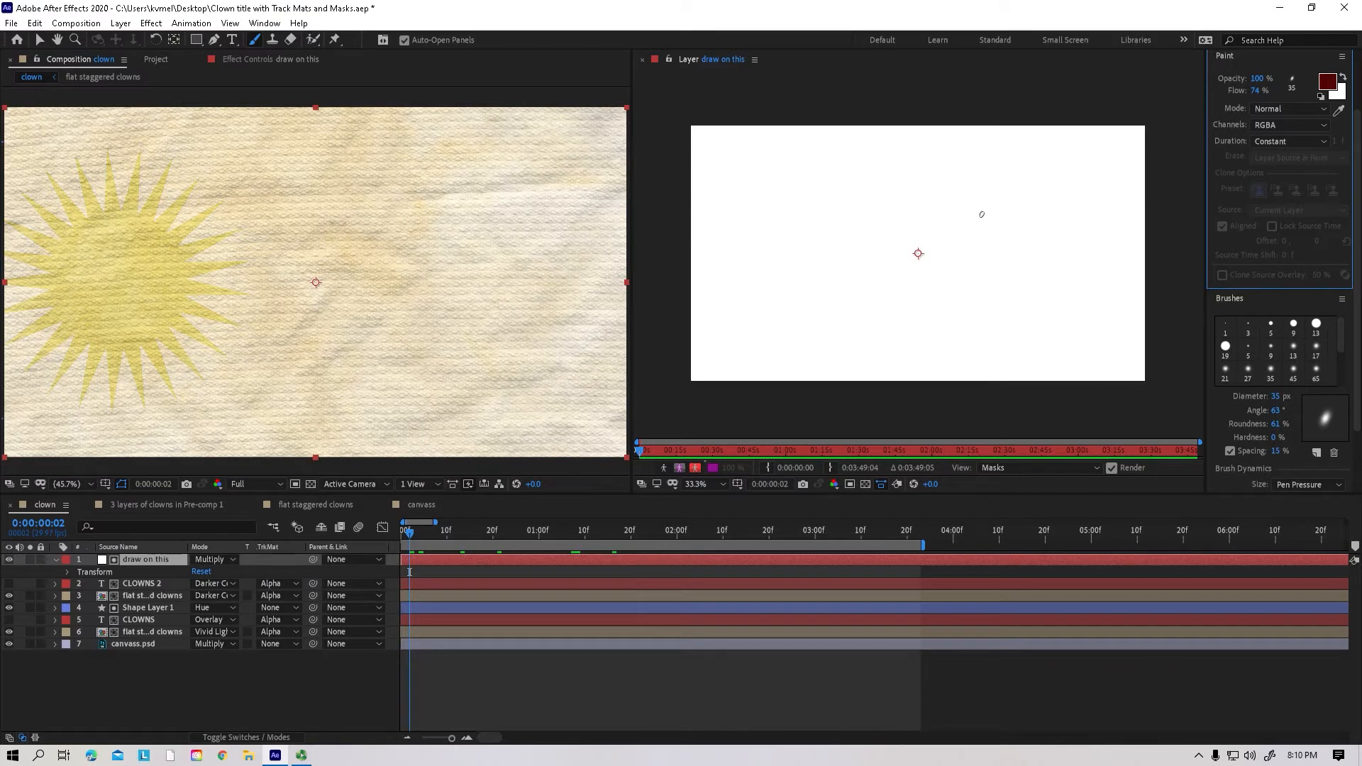
Step: Paint a wide spiral stroke on the draw on this layer and start keyframing its Path at 0:00:00:02
mouse_move(972, 200)
left_mouse_down()
mouse_move(827, 295)
mouse_move(986, 207)
mouse_move(996, 230)
left_mouse_up()
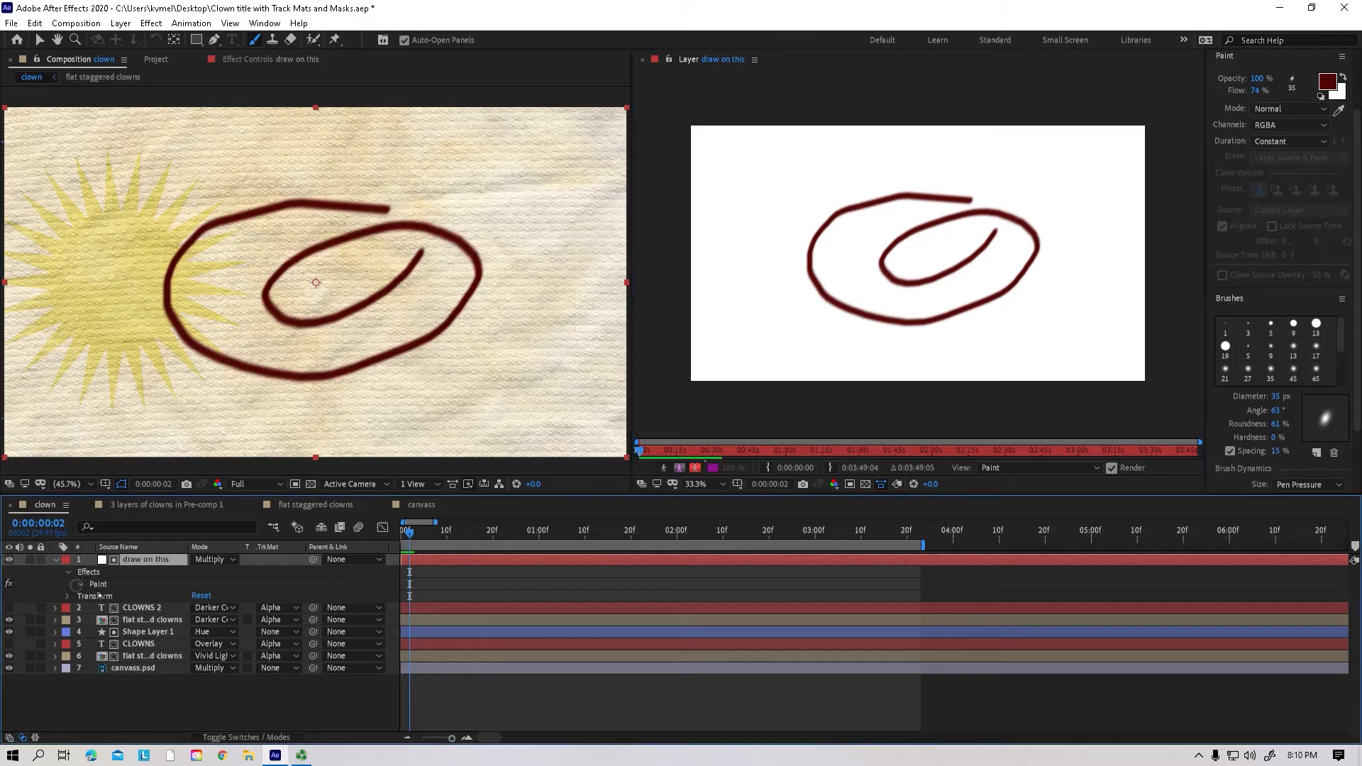
left_click(80, 584)
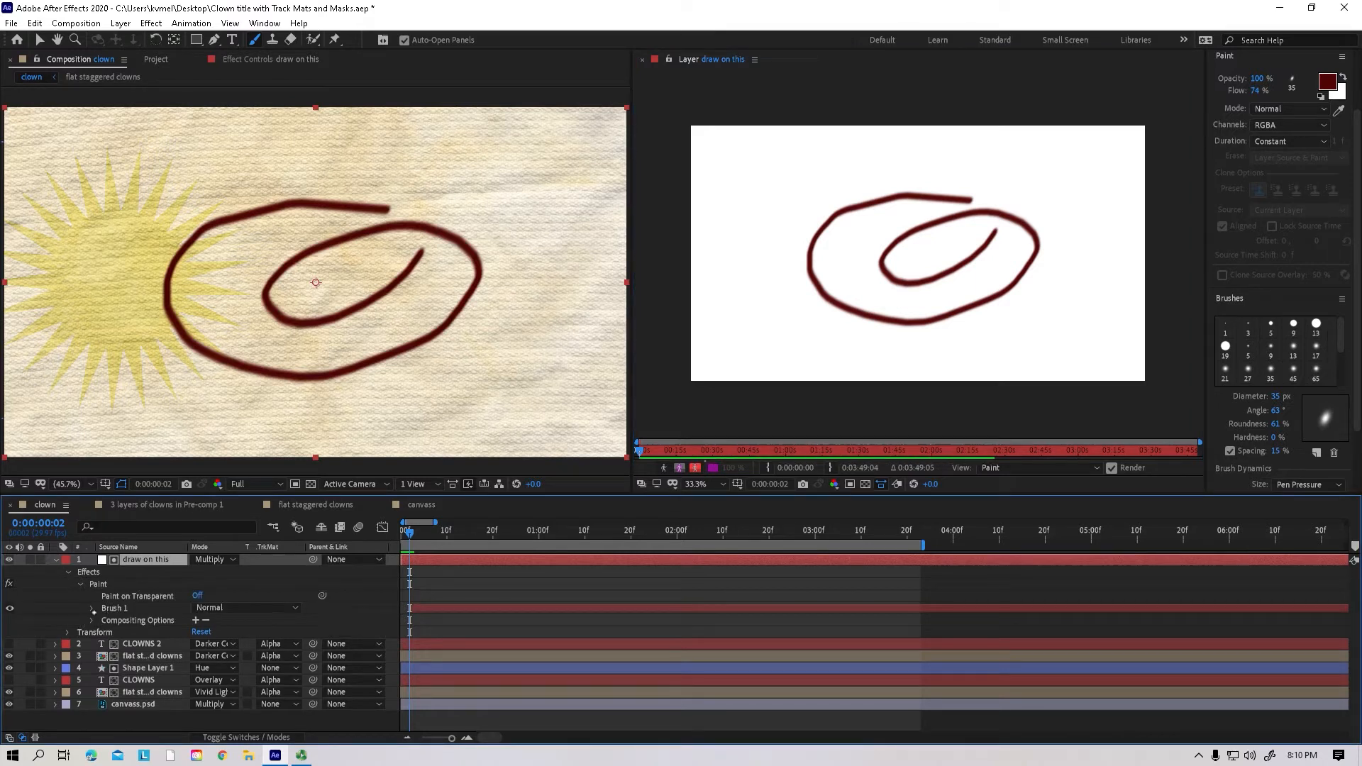
left_click(90, 608)
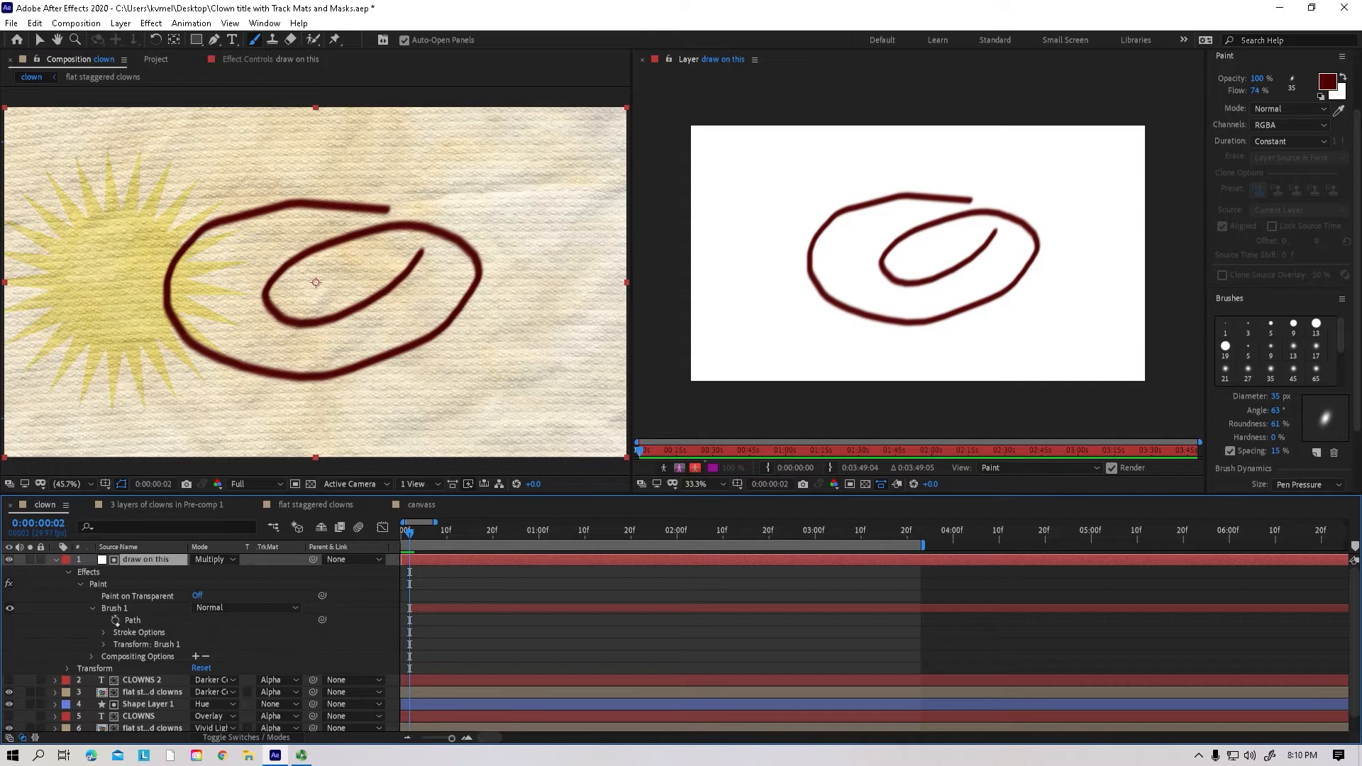
left_click(115, 620)
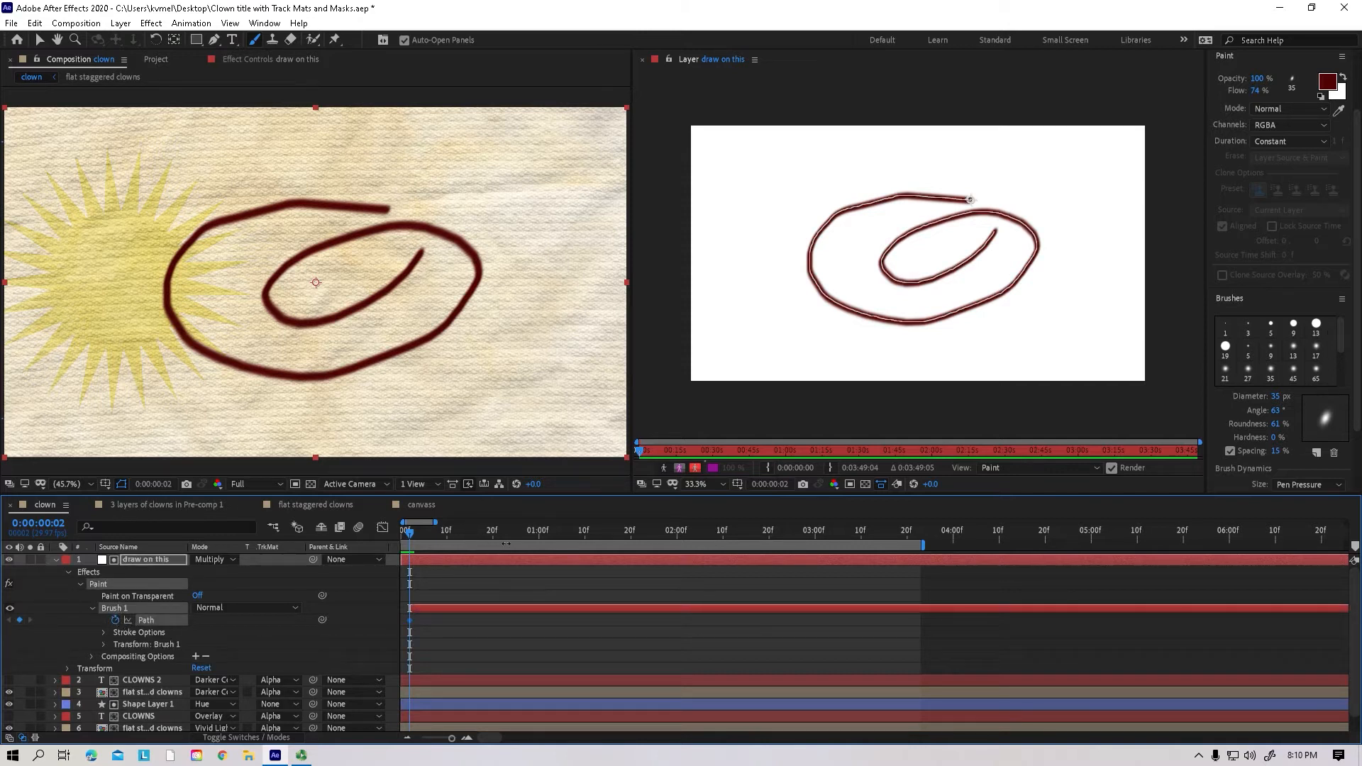
Step: Redraw Brush 1's spiral path twice at 0:00:00:02, and draw a new version of it at 0:00:00:05
mouse_move(954, 191)
left_mouse_down()
mouse_move(895, 188)
mouse_move(826, 216)
mouse_move(902, 307)
mouse_move(1047, 258)
mouse_move(951, 218)
mouse_move(966, 247)
left_mouse_up()
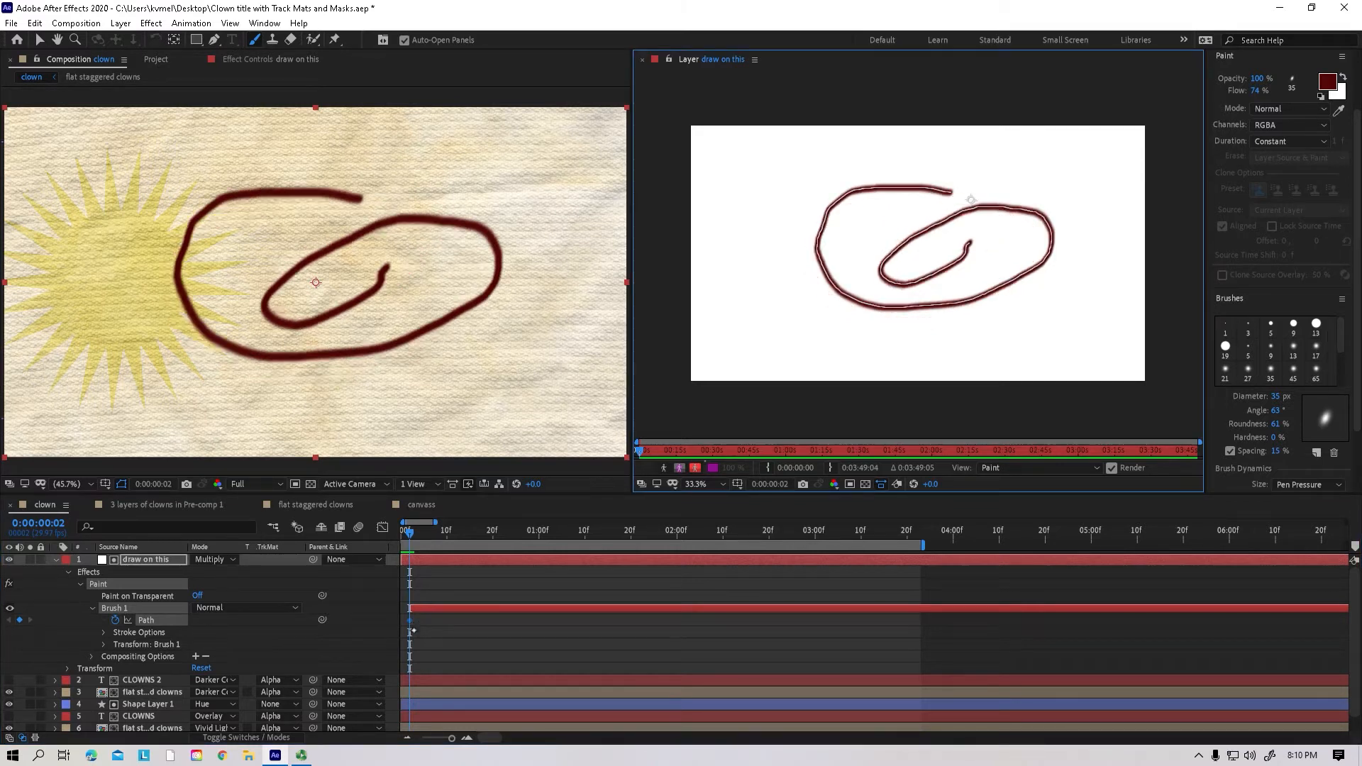
mouse_move(965, 192)
left_mouse_down()
mouse_move(902, 201)
mouse_move(865, 326)
mouse_move(1011, 243)
mouse_move(912, 277)
left_mouse_up()
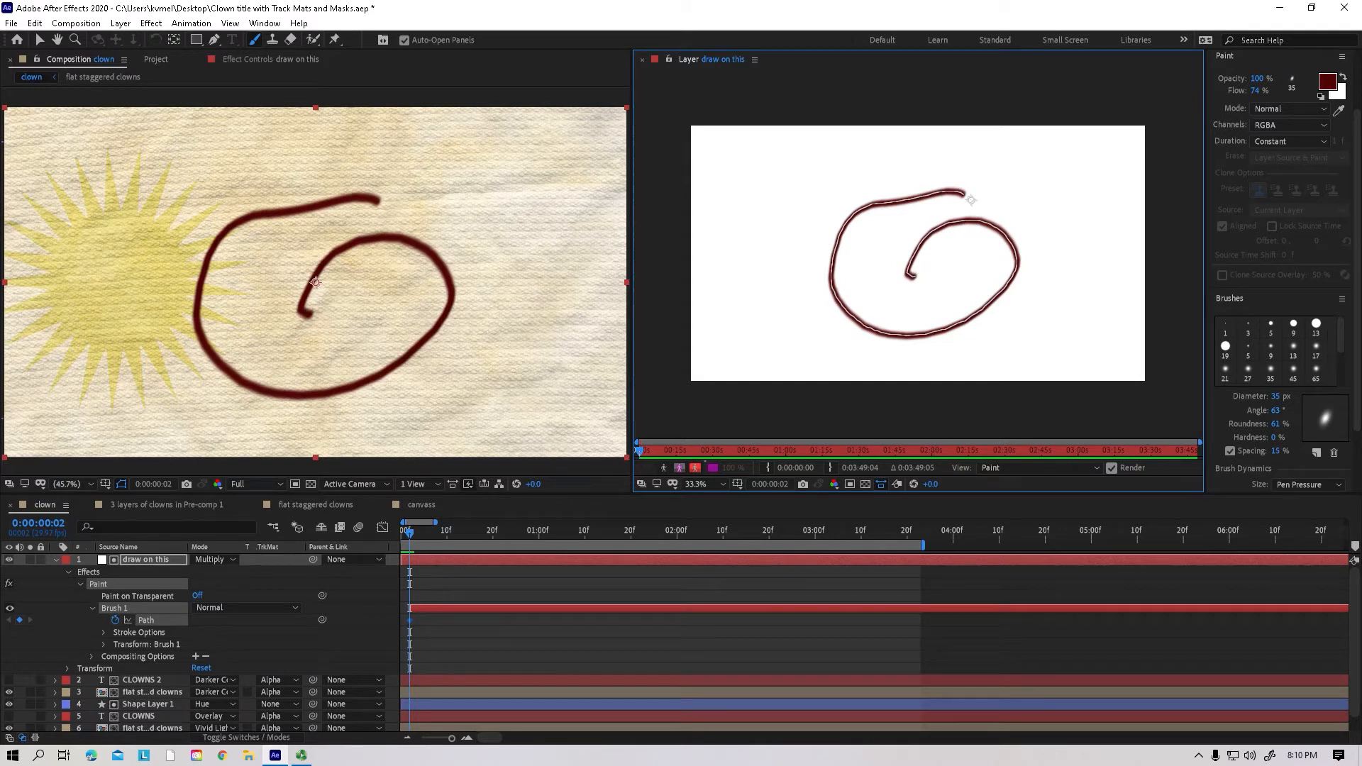
key("Page_Down")
key("Page_Down")
key("Page_Down")
mouse_move(959, 193)
left_mouse_down()
mouse_move(856, 207)
mouse_move(846, 296)
mouse_move(1002, 302)
mouse_move(972, 214)
mouse_move(915, 285)
left_mouse_up()
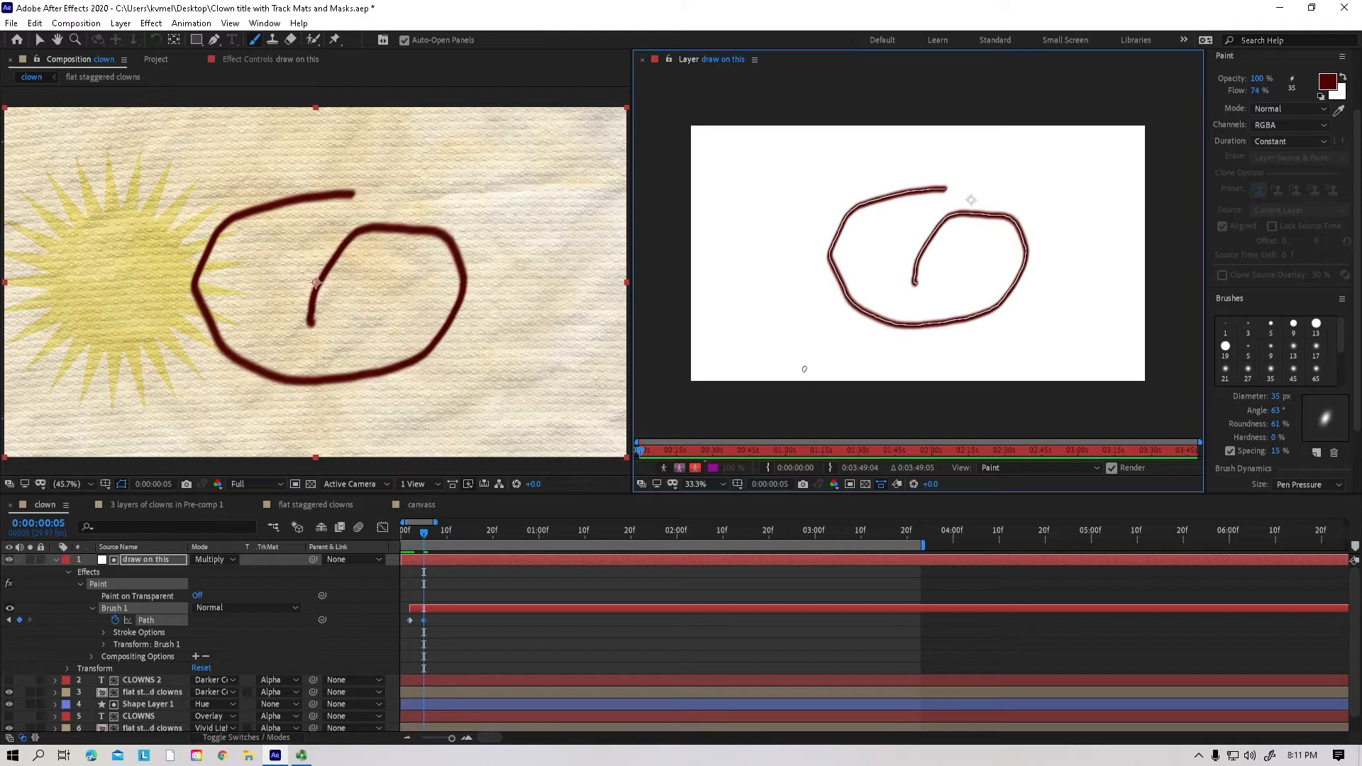
Step: Scrub back between the first two Path keyframes and play the stroke's in-between motion
key("Page_Up")
key("Page_Up")
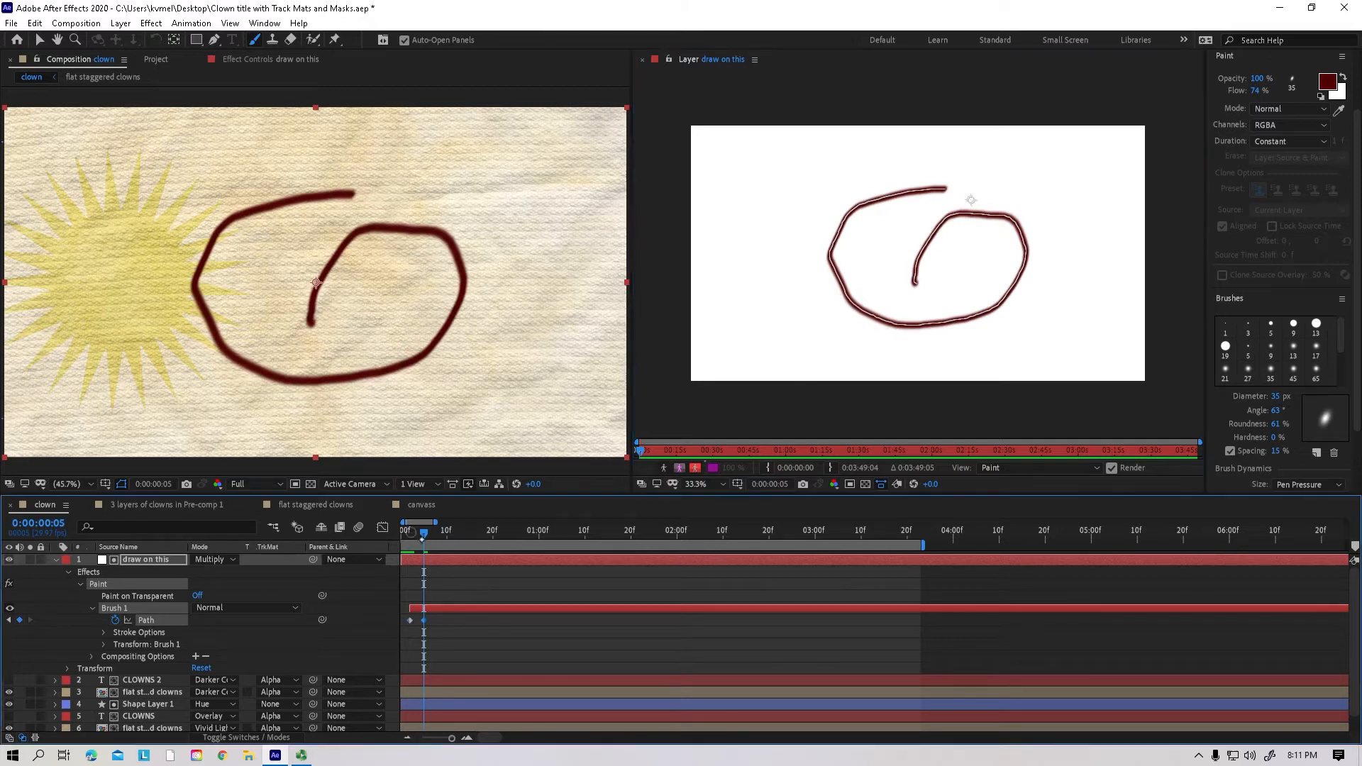
mouse_move(416, 533)
left_mouse_down()
mouse_move(432, 534)
mouse_move(414, 541)
left_mouse_up()
key("space")
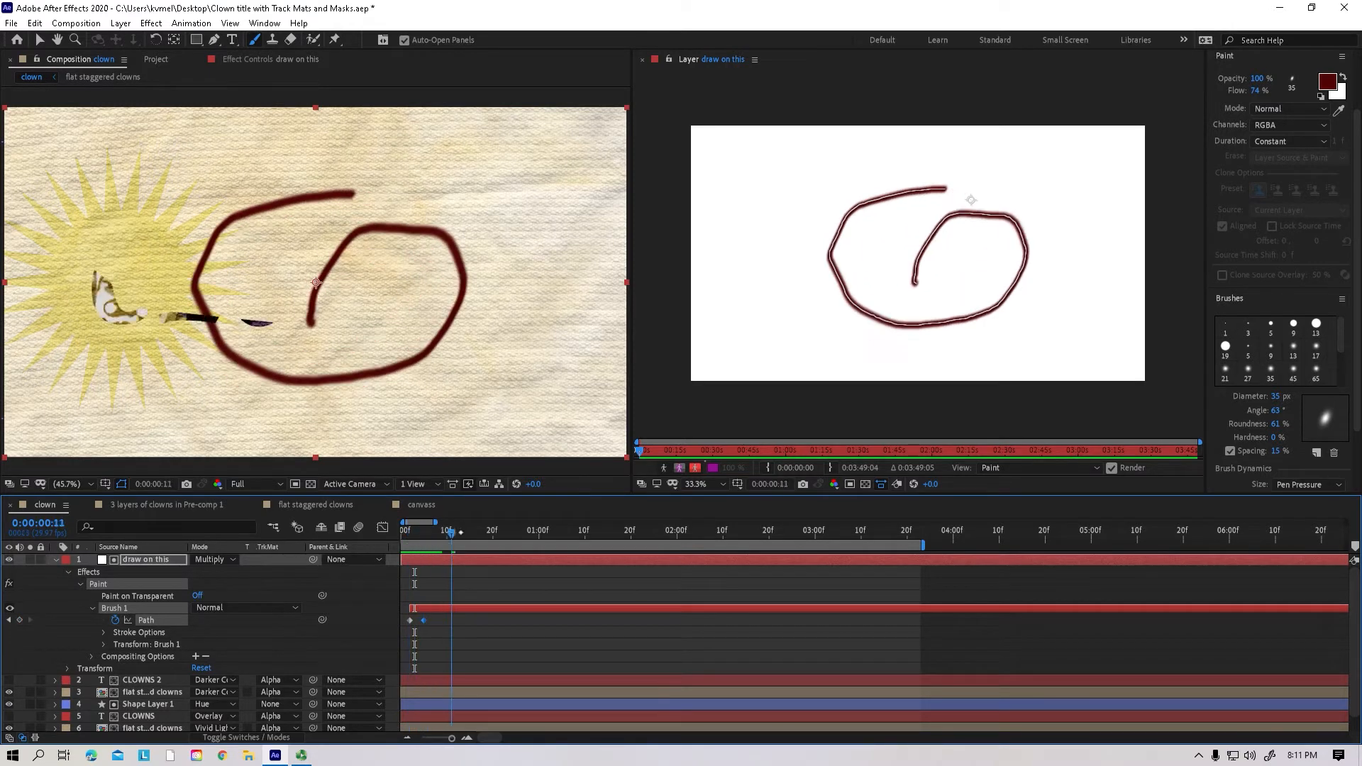
Step: Redraw Brush 1's spiral path at 0:00:00:13 and again at 0:00:00:18
mouse_move(926, 181)
left_mouse_down()
mouse_move(894, 187)
mouse_move(846, 257)
mouse_move(944, 317)
mouse_move(1015, 206)
mouse_move(933, 250)
mouse_move(956, 267)
left_mouse_up()
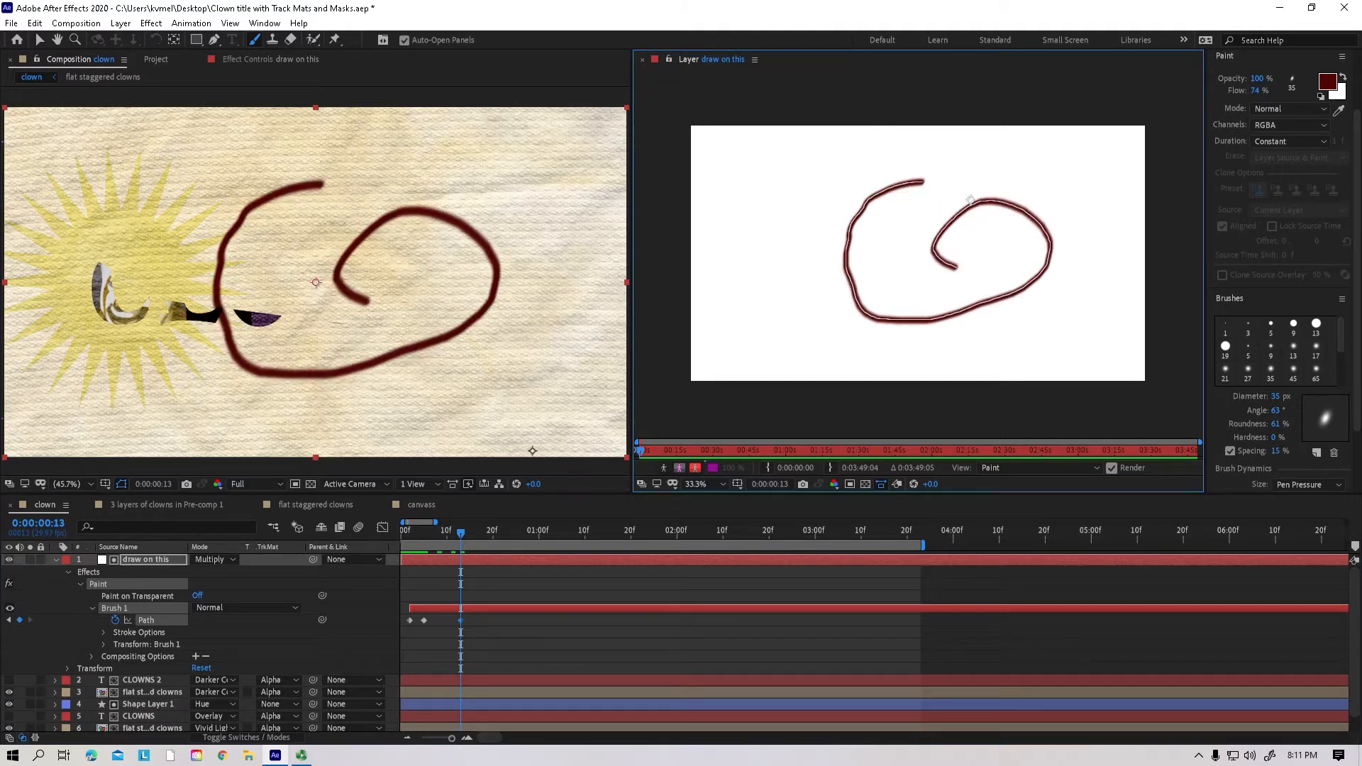
left_click(486, 536)
mouse_move(910, 178)
left_mouse_down()
mouse_move(847, 266)
mouse_move(1011, 282)
mouse_move(937, 253)
left_mouse_up()
Step: Redraw Brush 1's spiral path at 0:00:00:22 and again at 0:00:00:23
key("Page_Down")
key("Page_Down")
key("Page_Down")
key("Page_Down")
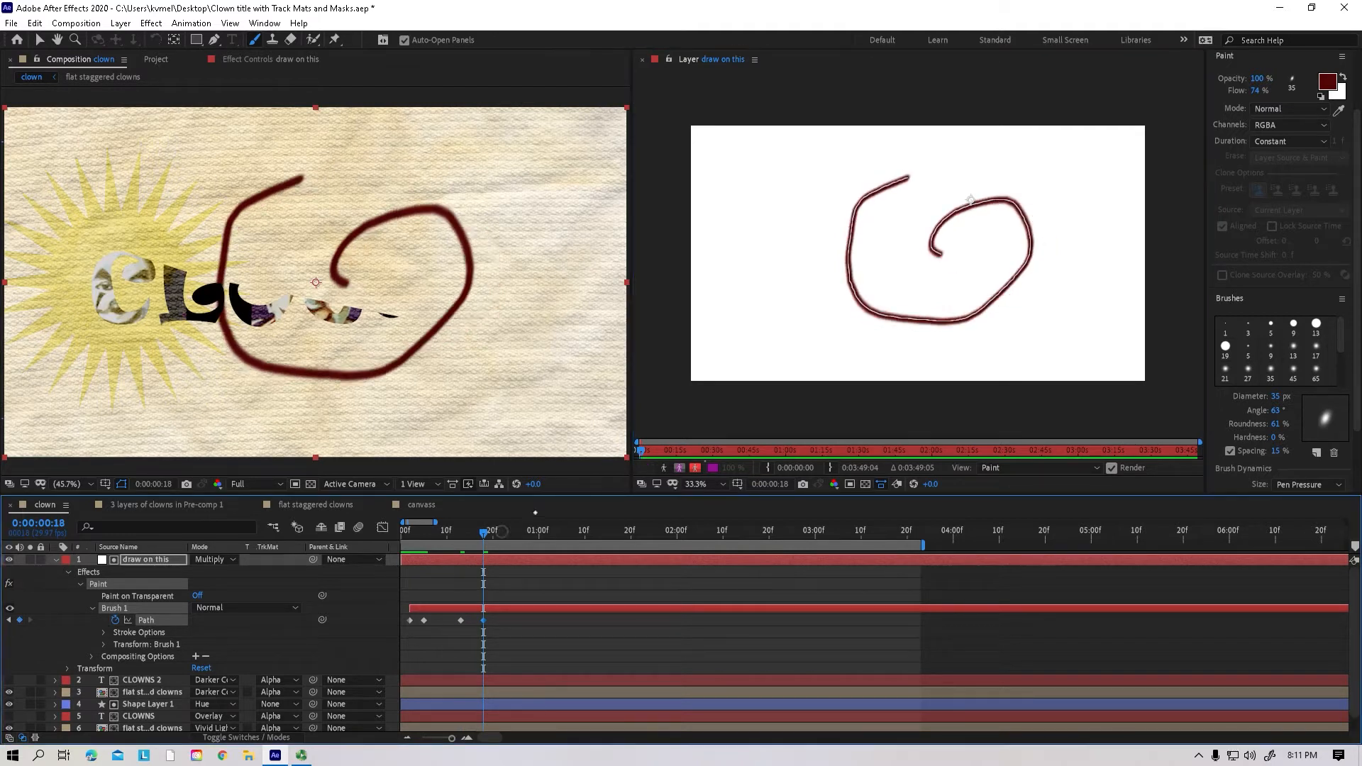
mouse_move(905, 178)
left_mouse_down()
mouse_move(862, 287)
mouse_move(1033, 235)
mouse_move(995, 241)
left_mouse_up()
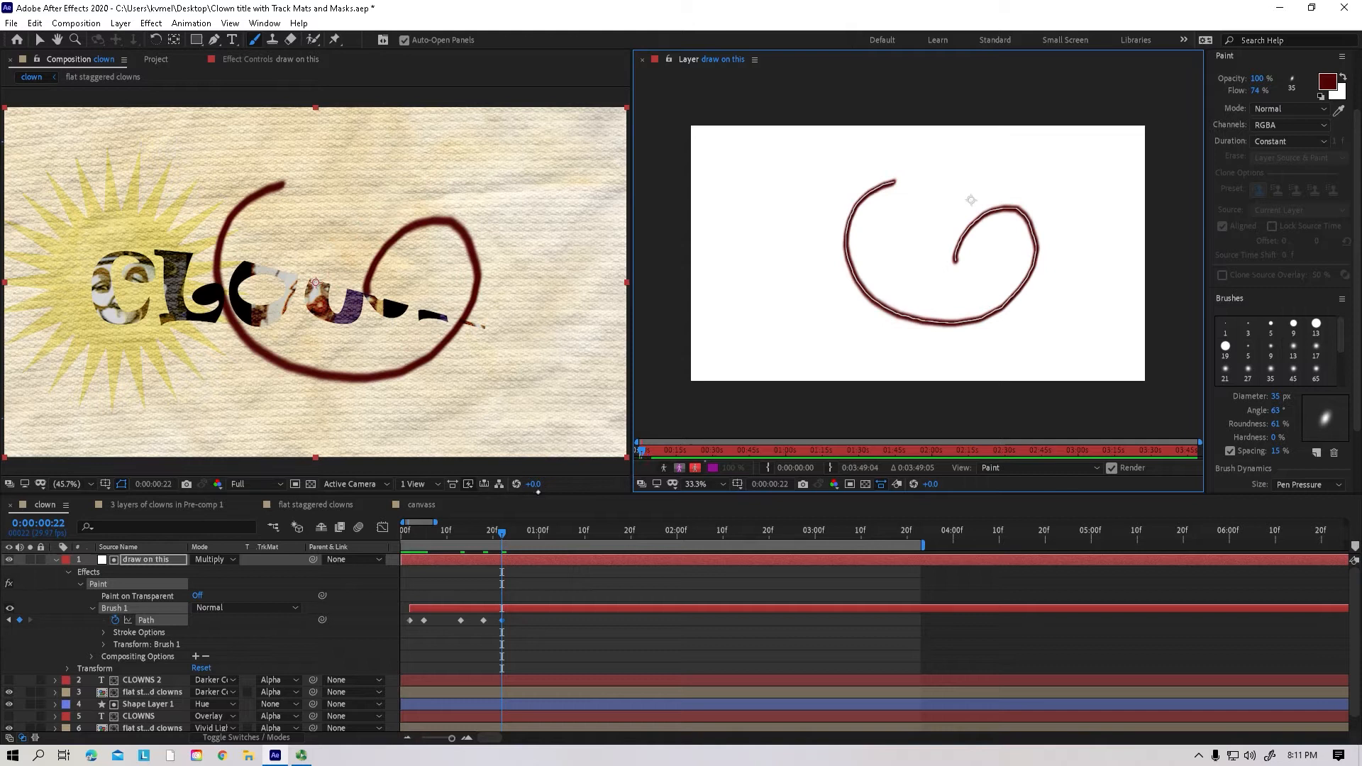
key("Page_Down")
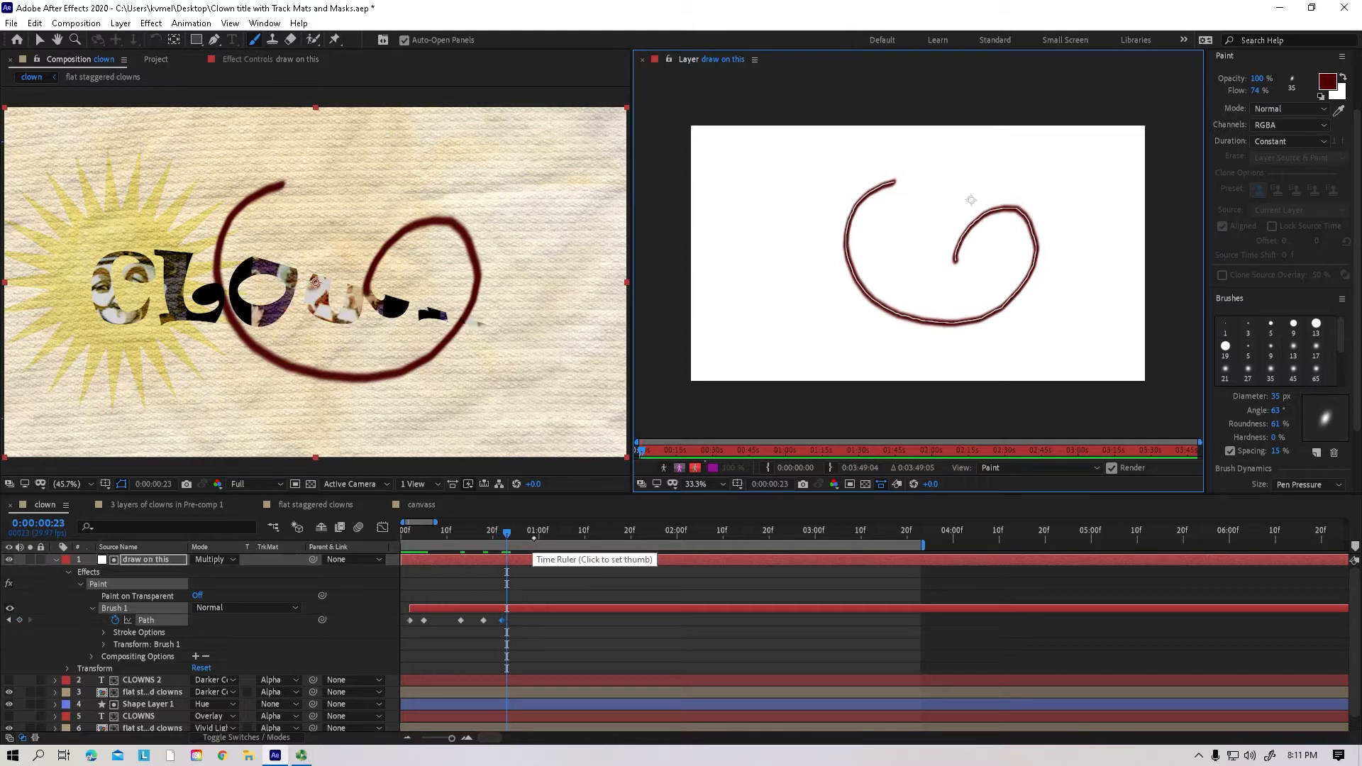
mouse_move(888, 179)
left_mouse_down()
mouse_move(1024, 284)
mouse_move(965, 260)
left_mouse_up()
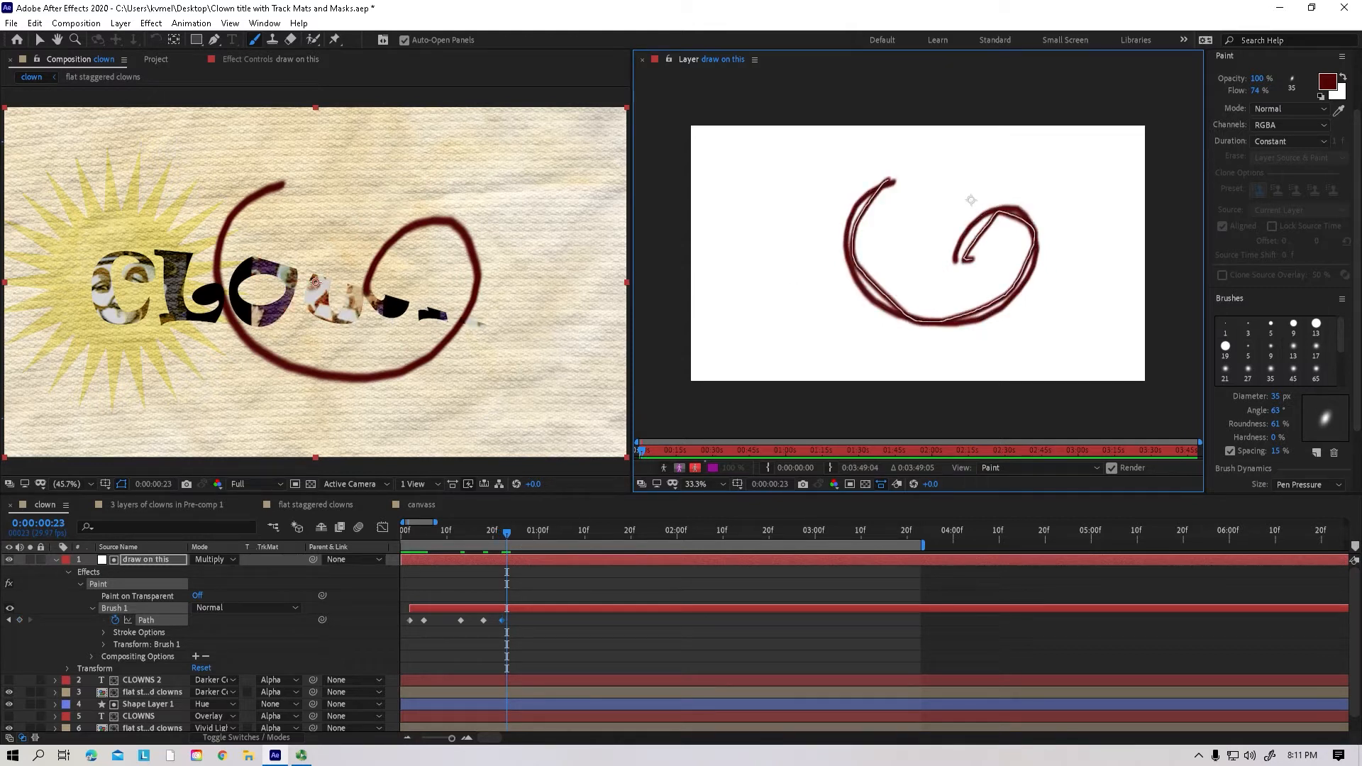
Step: Shorten the work area to end at about 0:00:01:16, and preview the animated spiral stroke
left_click_drag(923, 546, 614, 546)
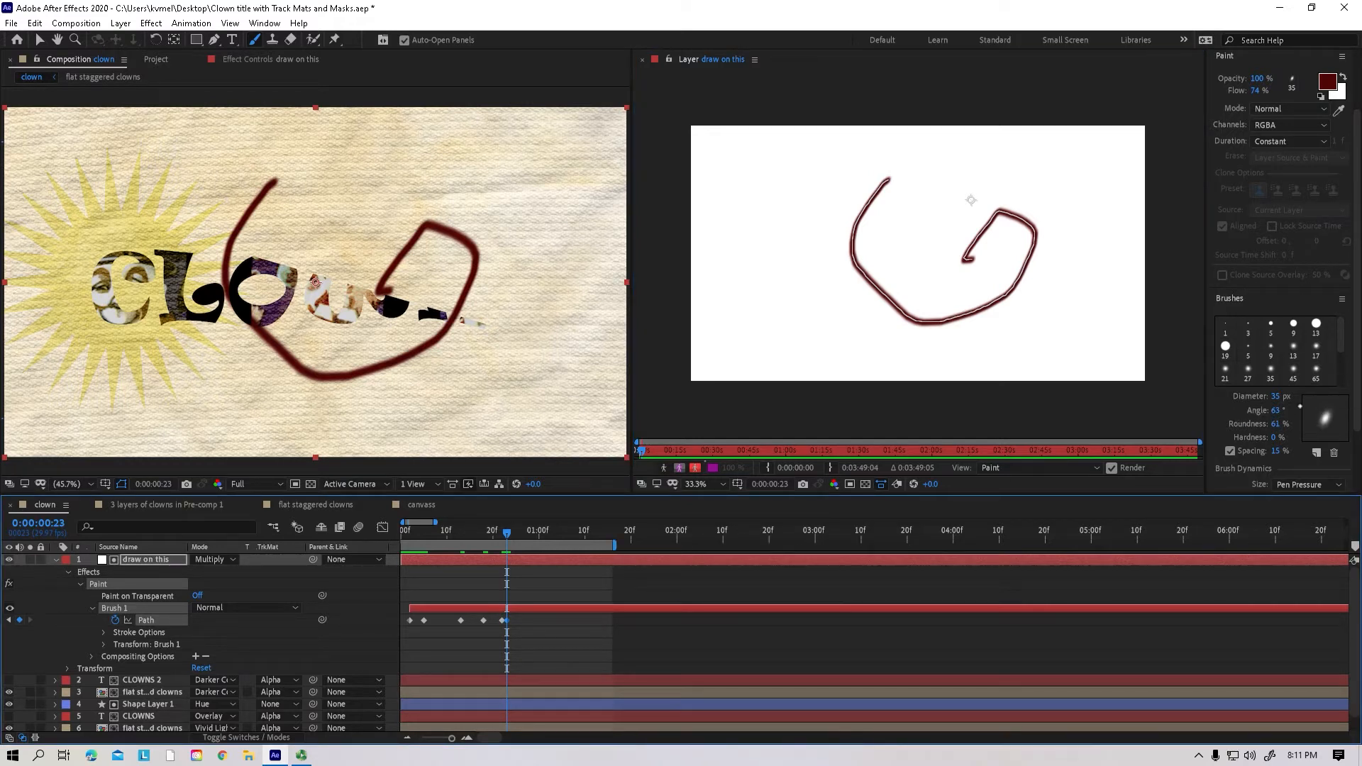
left_click_drag(1357, 285, 1357, 239)
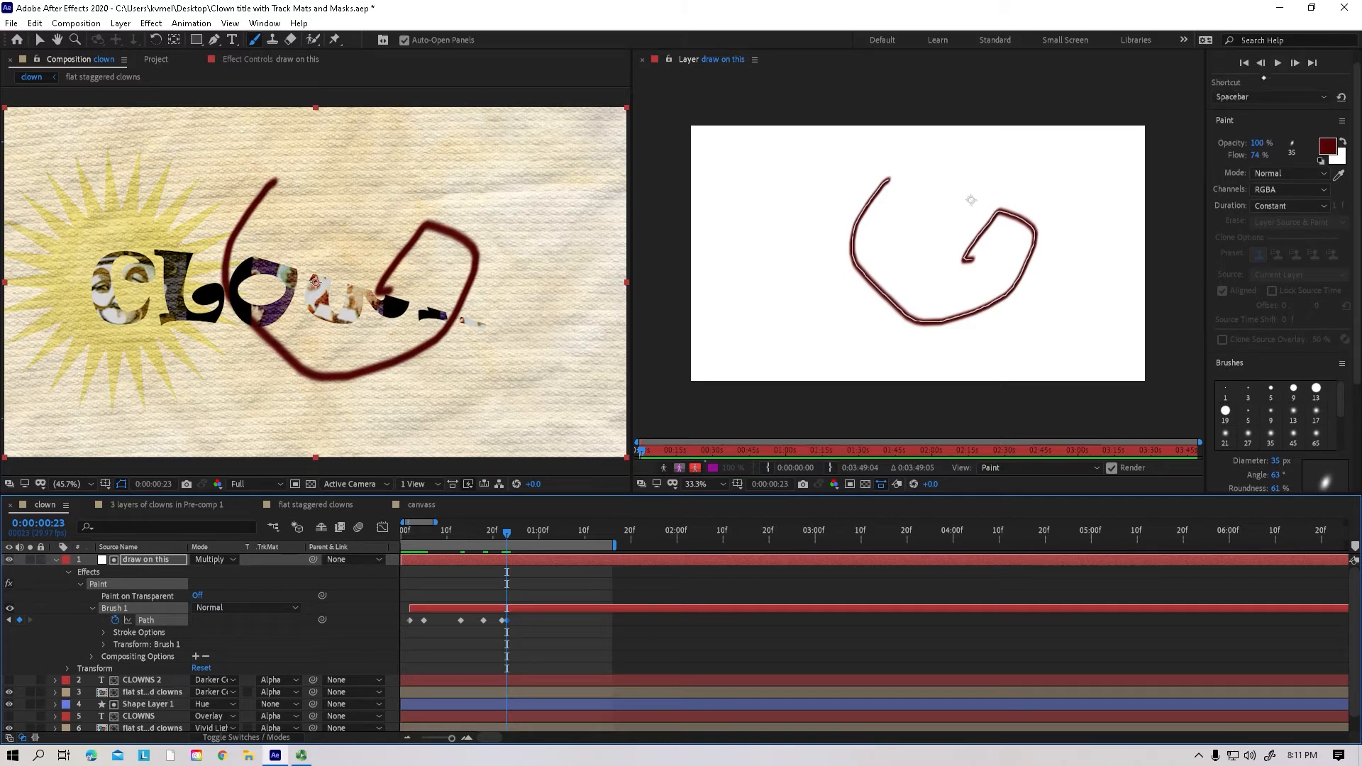
left_click(1278, 63)
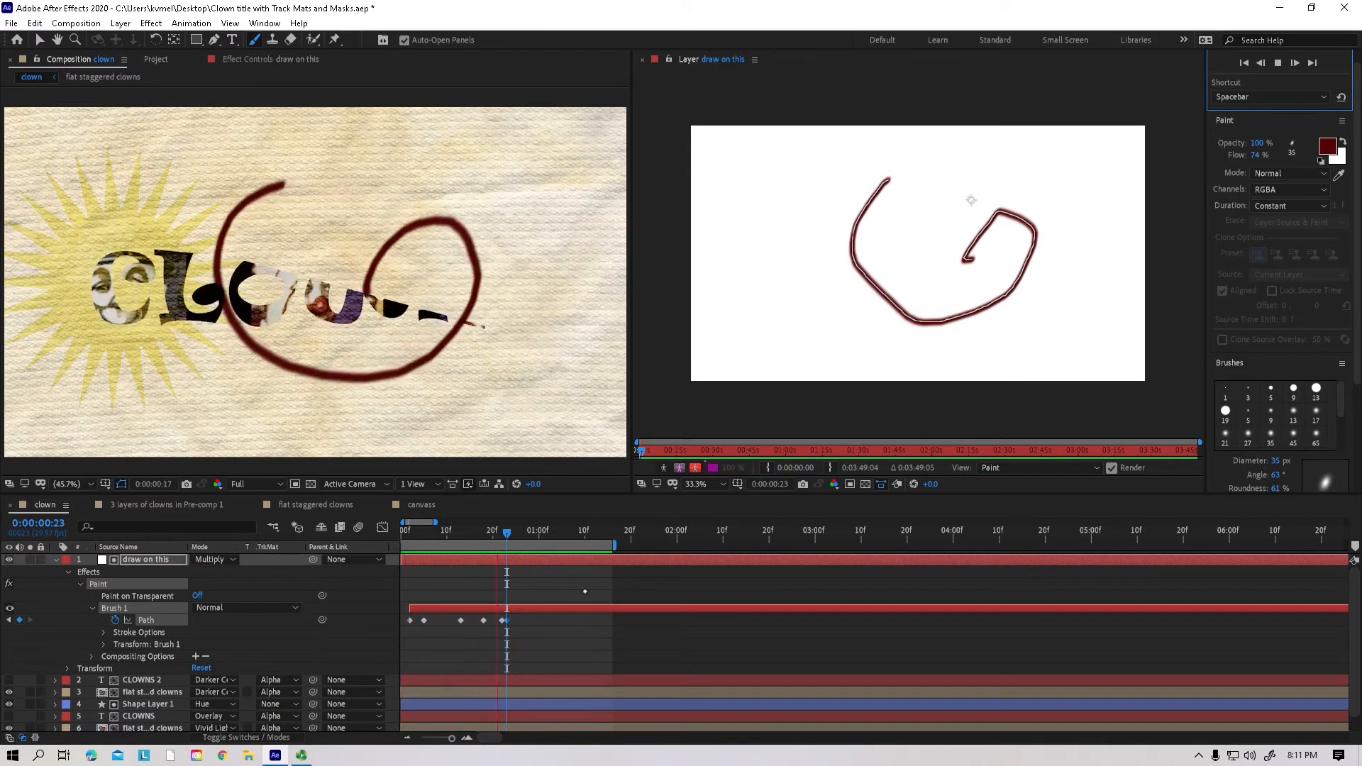
key("space")
key("space")
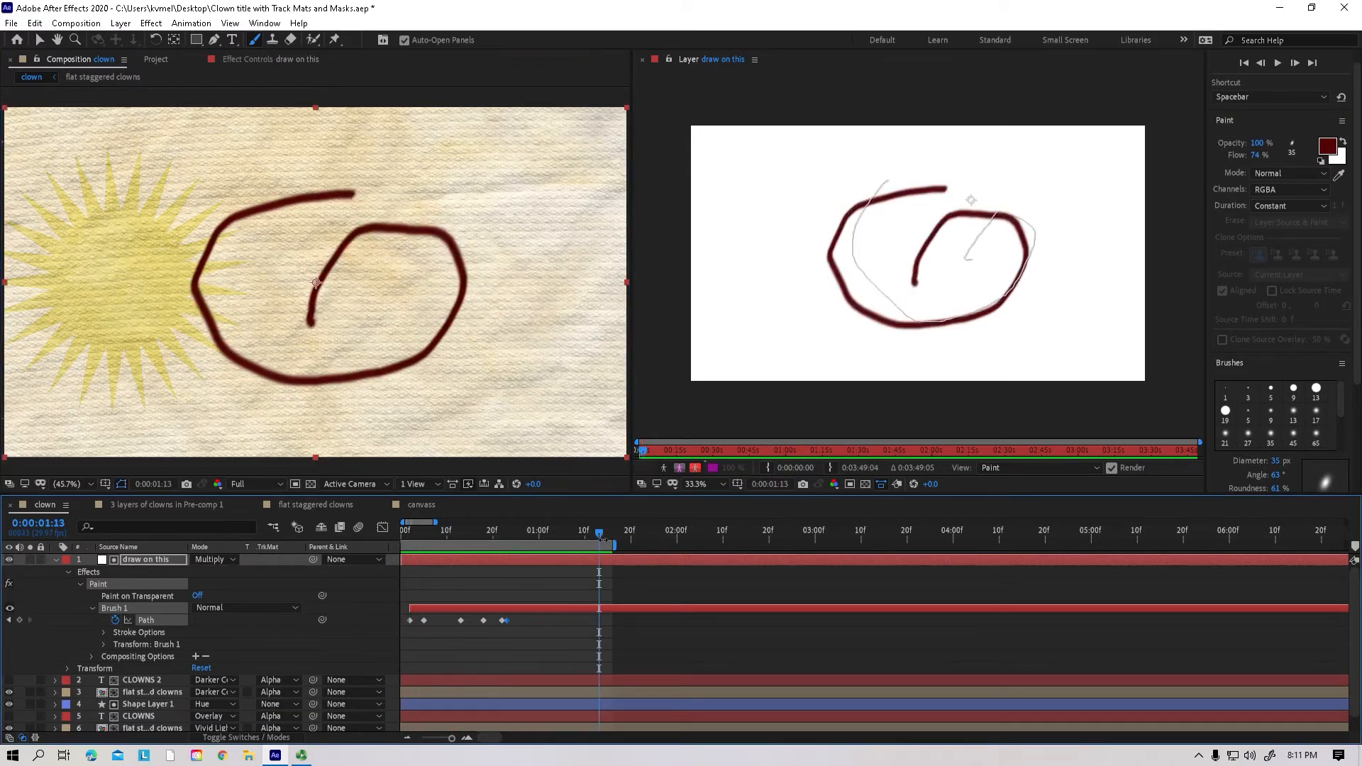
Step: Redraw Brush 1's path at 0:00:01:13, and deselect the Path property
mouse_move(1001, 178)
left_mouse_down()
mouse_move(812, 179)
mouse_move(795, 308)
mouse_move(978, 309)
mouse_move(999, 295)
mouse_move(999, 180)
left_mouse_up()
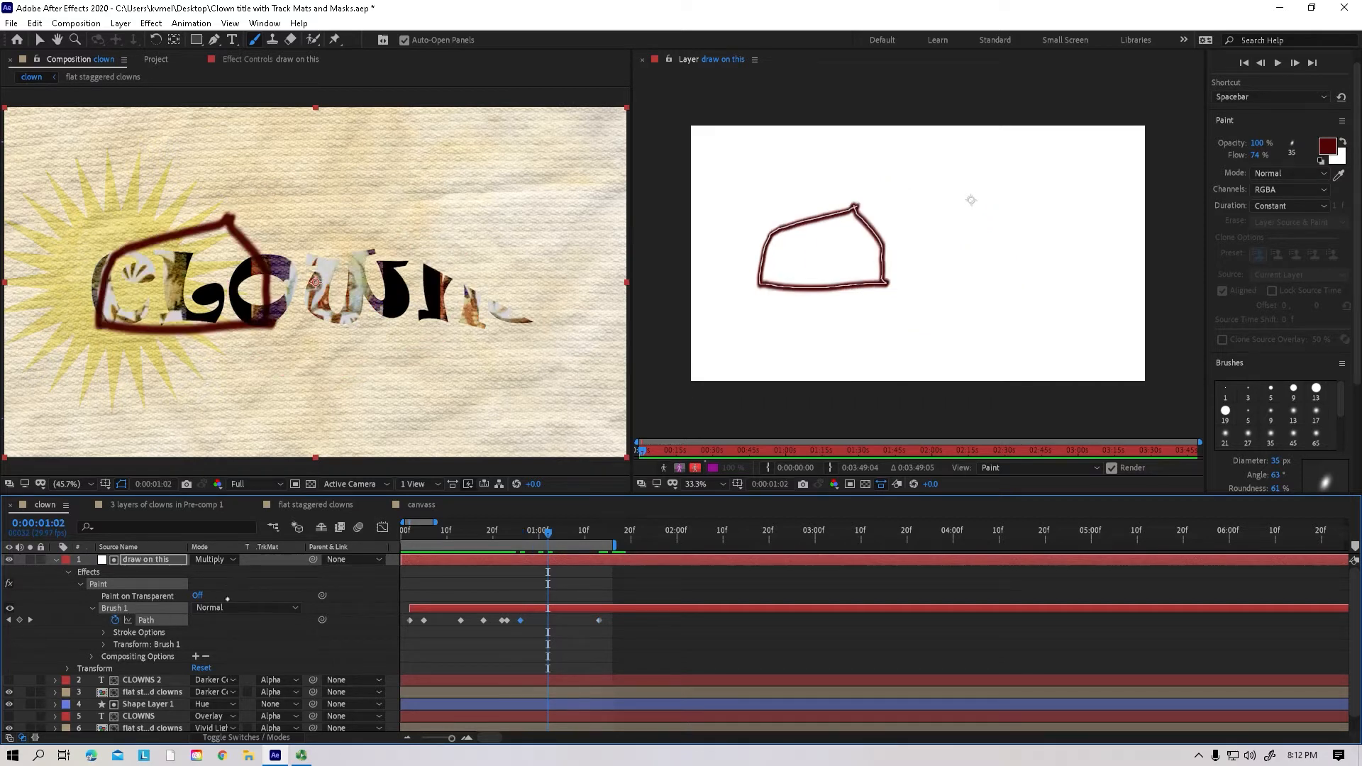
left_click(153, 619)
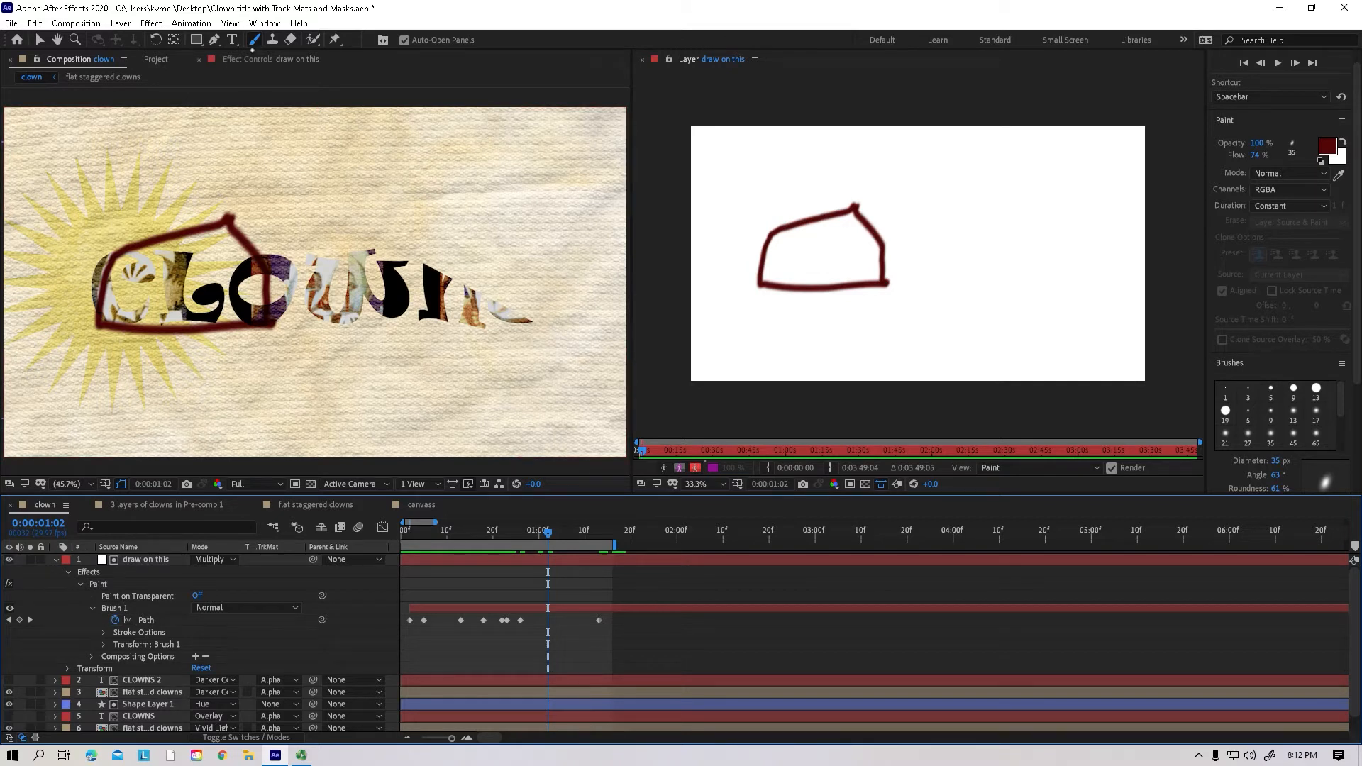
Step: Paint a second, roughly triangular stroke at 0:00:01:02, shift its duration bar to start near the timeline's beginning, and preview it
mouse_move(1037, 182)
left_mouse_down()
mouse_move(972, 249)
mouse_move(1103, 242)
mouse_move(1033, 186)
left_mouse_up()
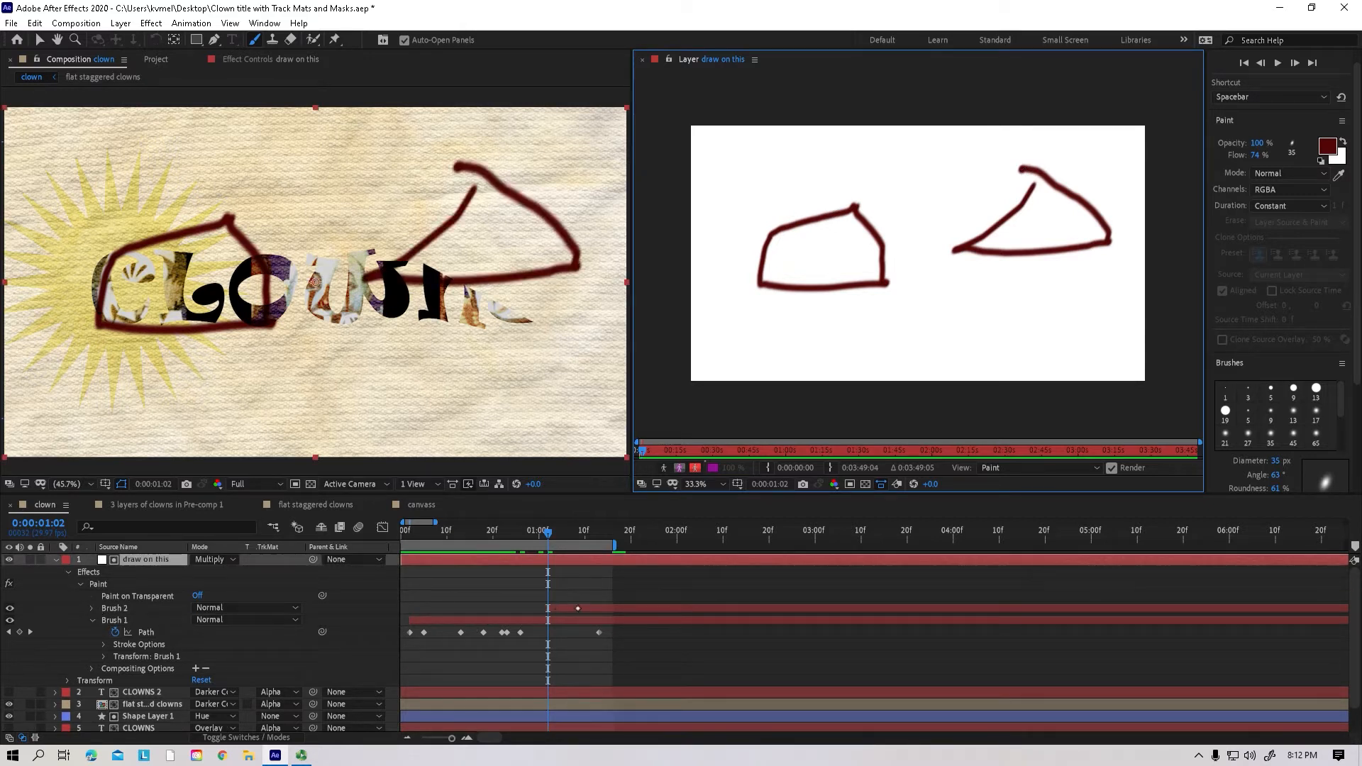
mouse_move(582, 609)
left_mouse_down()
mouse_move(428, 612)
mouse_move(443, 612)
left_mouse_up()
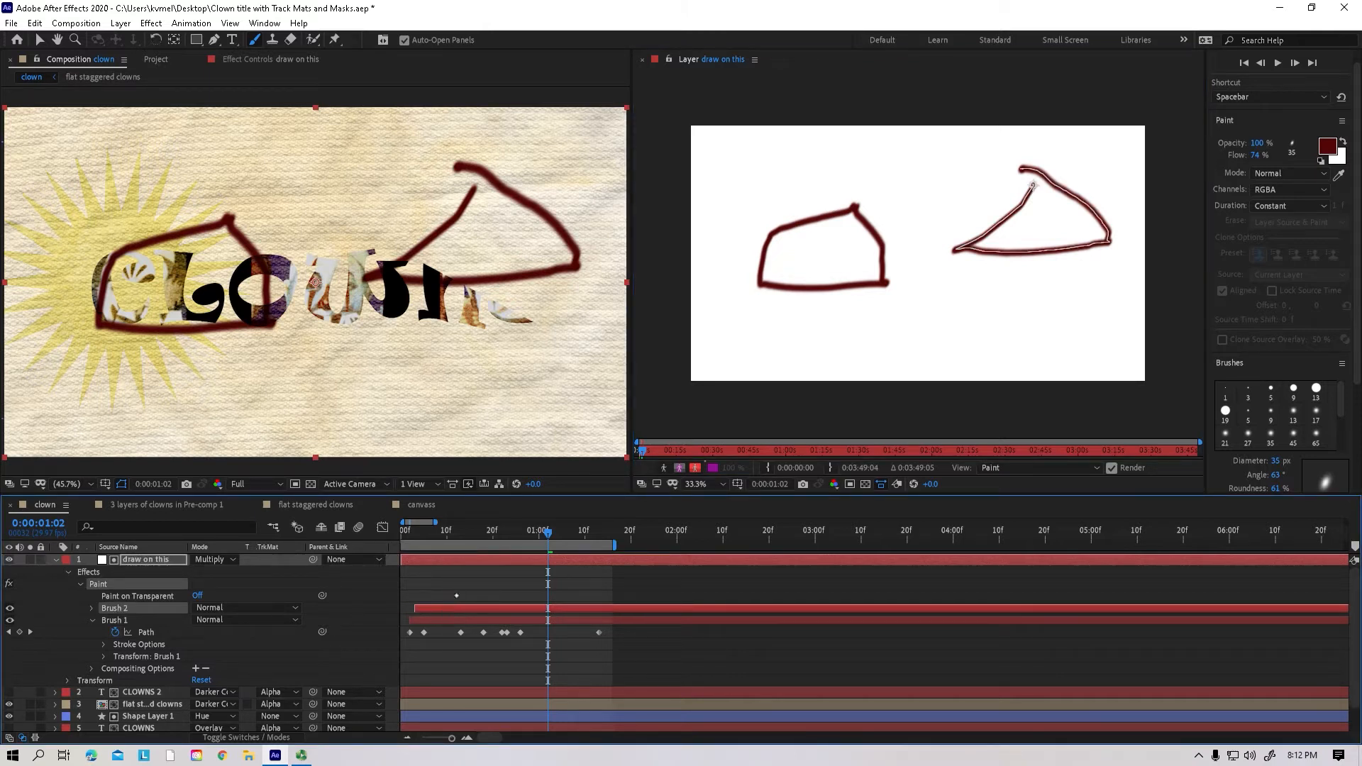
key("space")
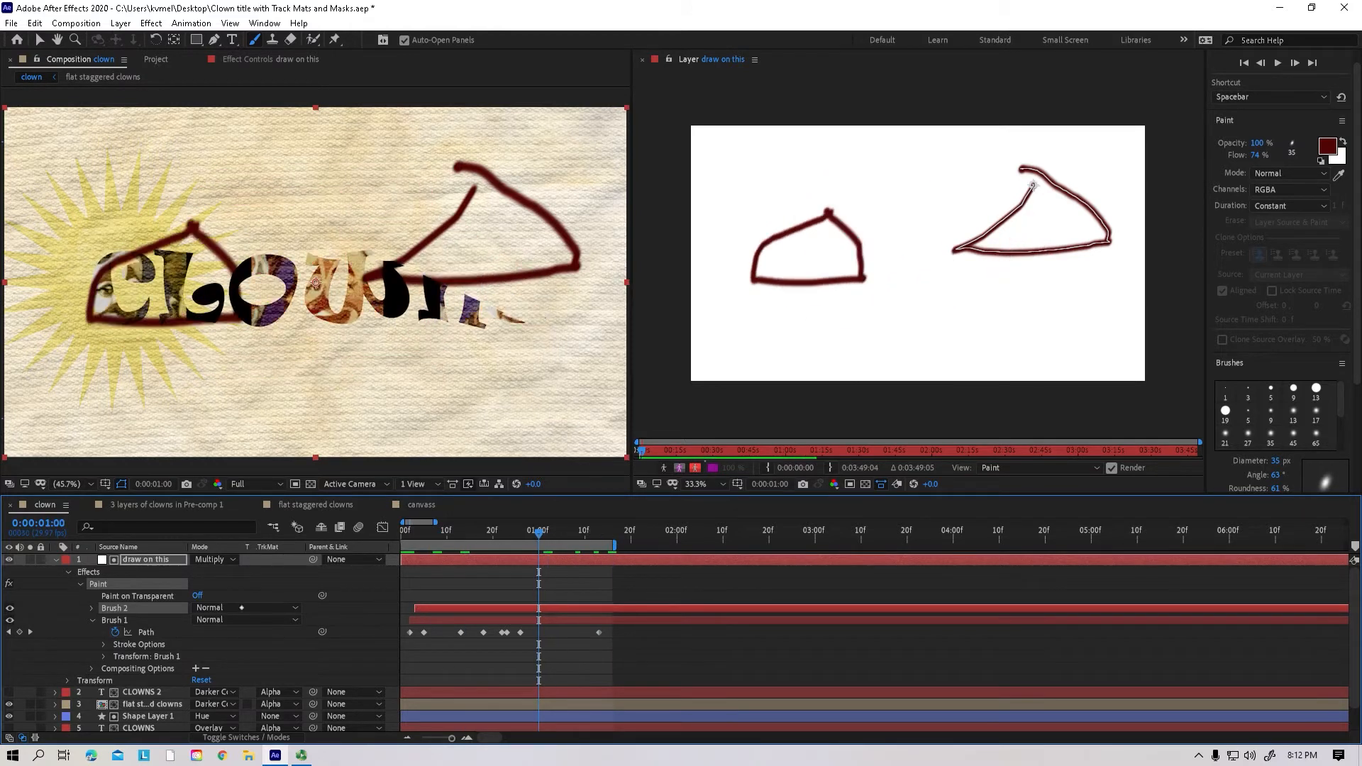
Step: Keyframe Brush 2's Path at 0:00:01:00, redraw its triangle on every frame through 0:00:01:03, and preview from the start
left_click(92, 607)
left_click(115, 620)
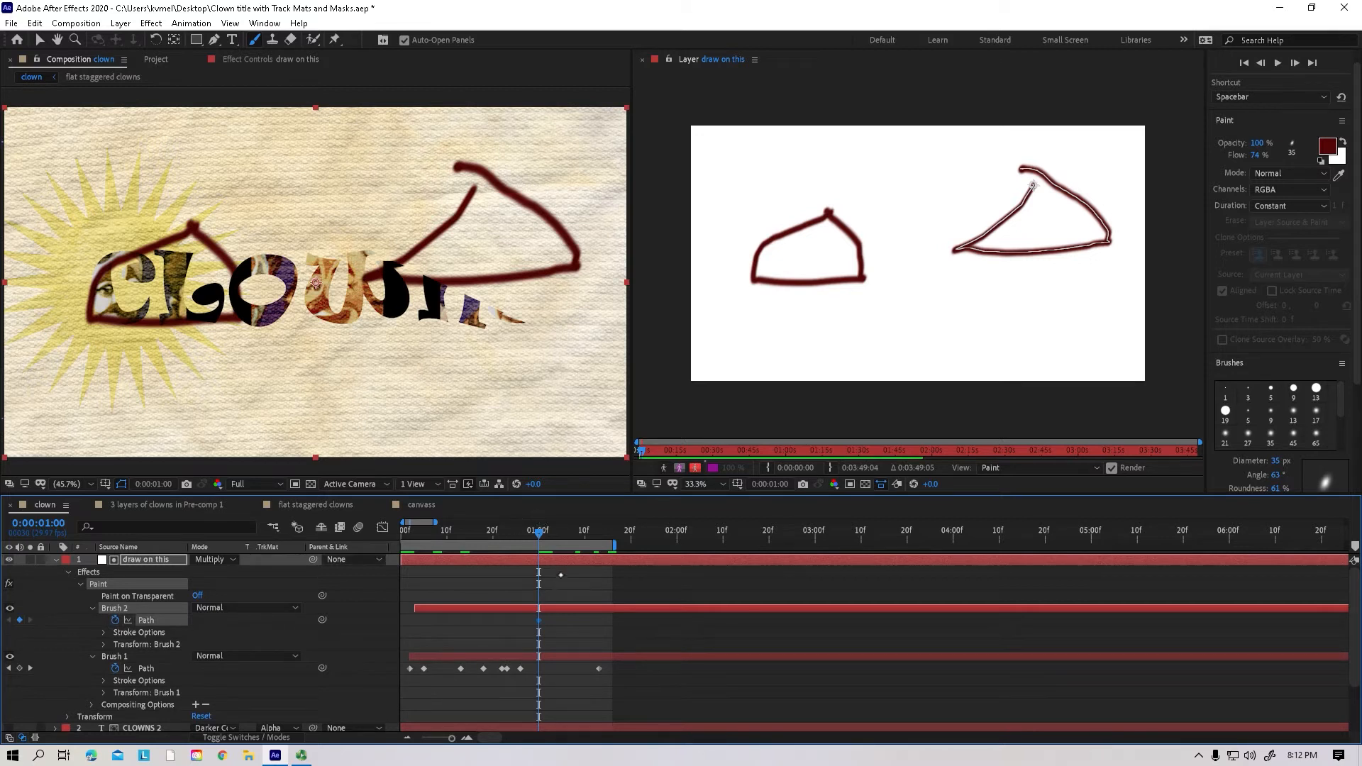
key("Page_Down")
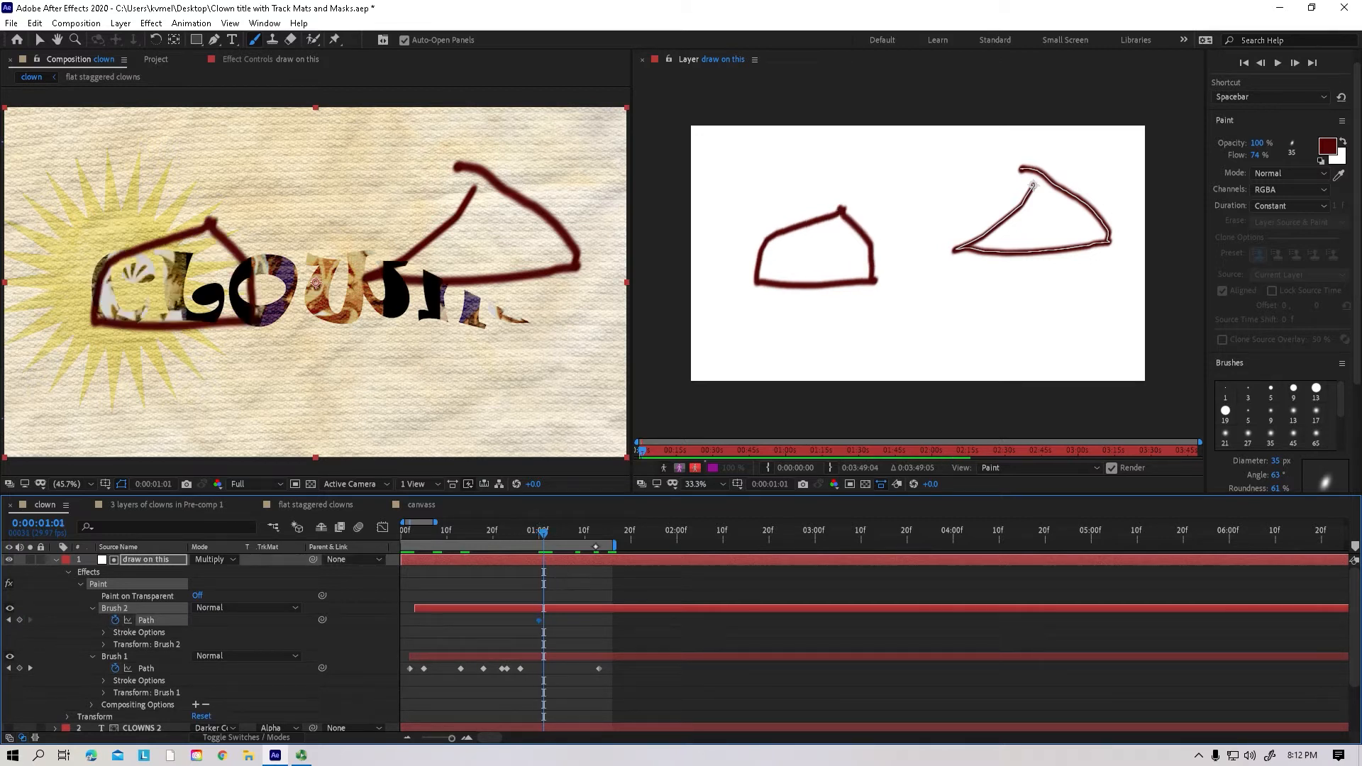
mouse_move(1034, 183)
left_mouse_down()
mouse_move(956, 256)
mouse_move(1090, 258)
mouse_move(1042, 190)
mouse_move(948, 271)
mouse_move(1076, 263)
mouse_move(1046, 209)
mouse_move(1060, 190)
mouse_move(1034, 220)
mouse_move(926, 275)
mouse_move(1058, 282)
mouse_move(1010, 212)
left_mouse_up()
key("Page_Down")
key("Page_Down")
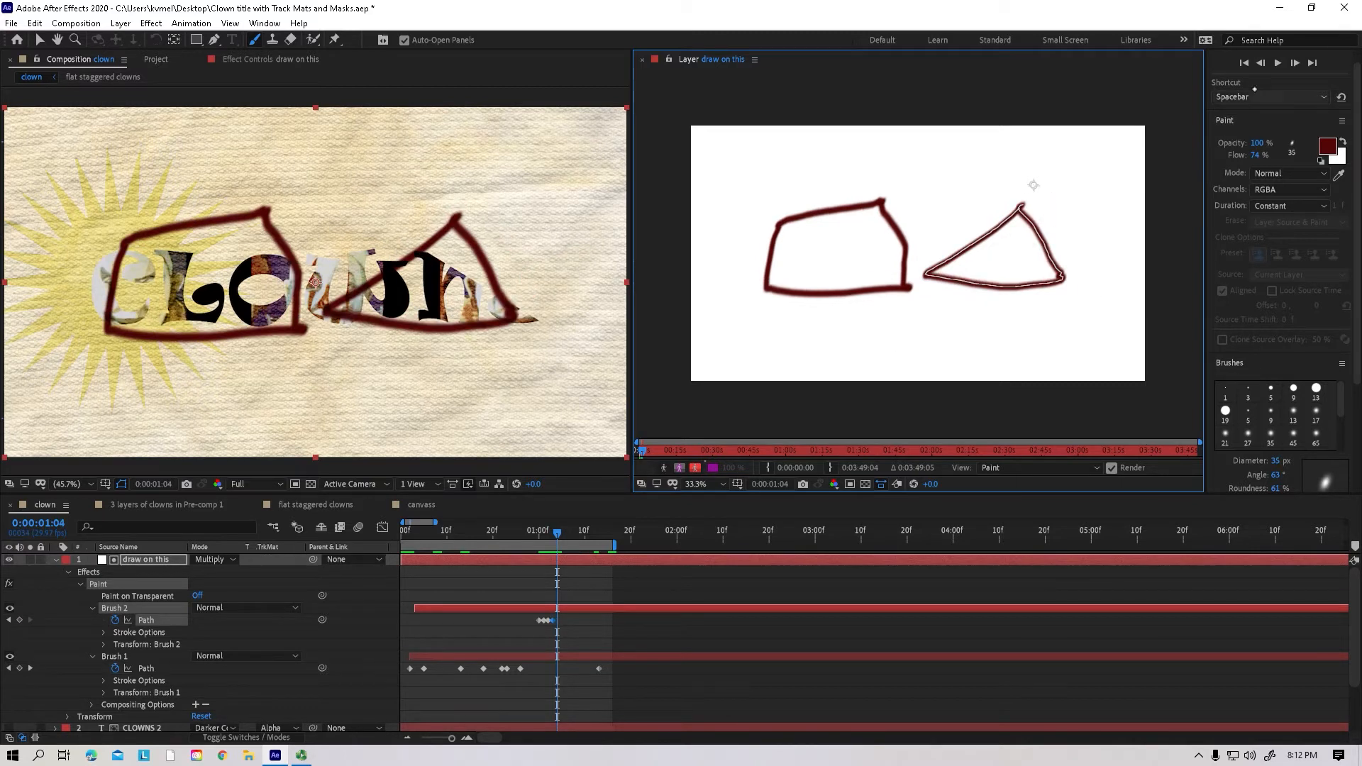
left_click(1243, 62)
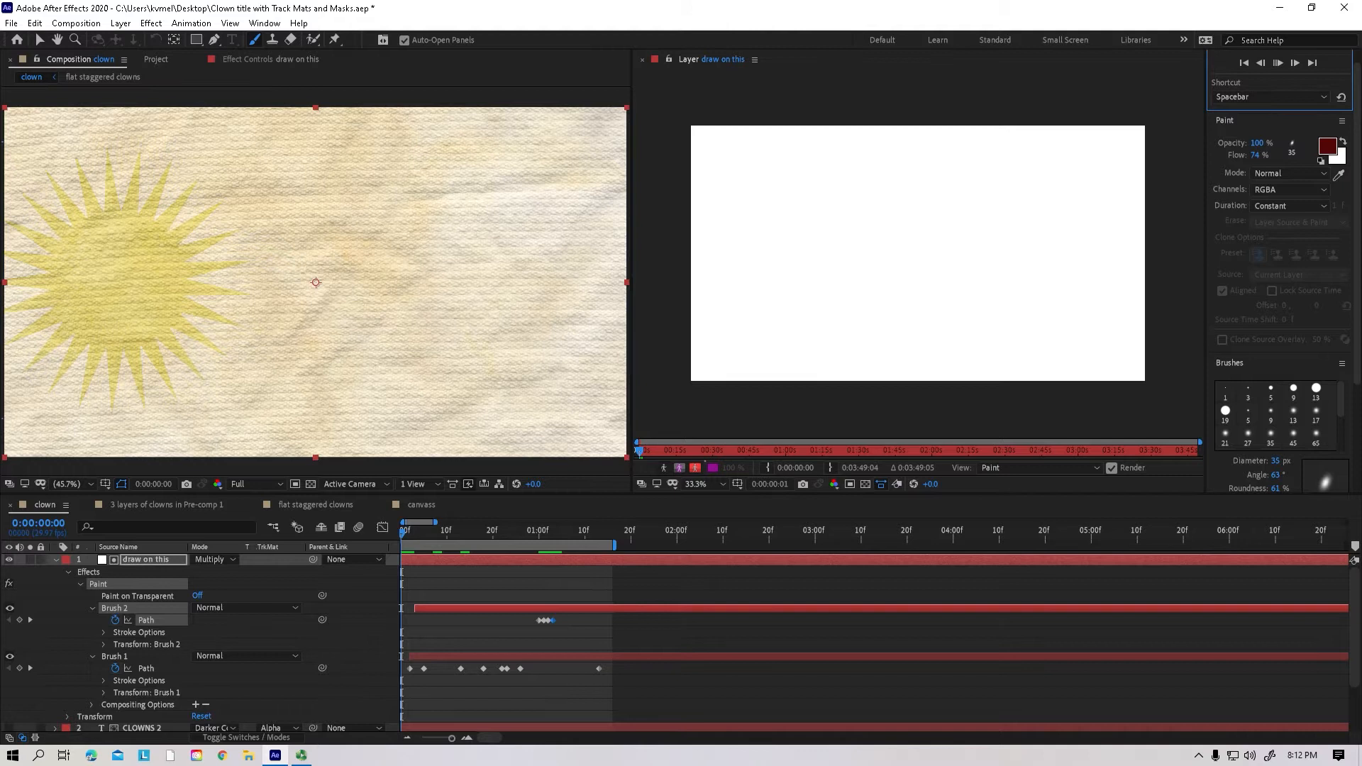
key("space")
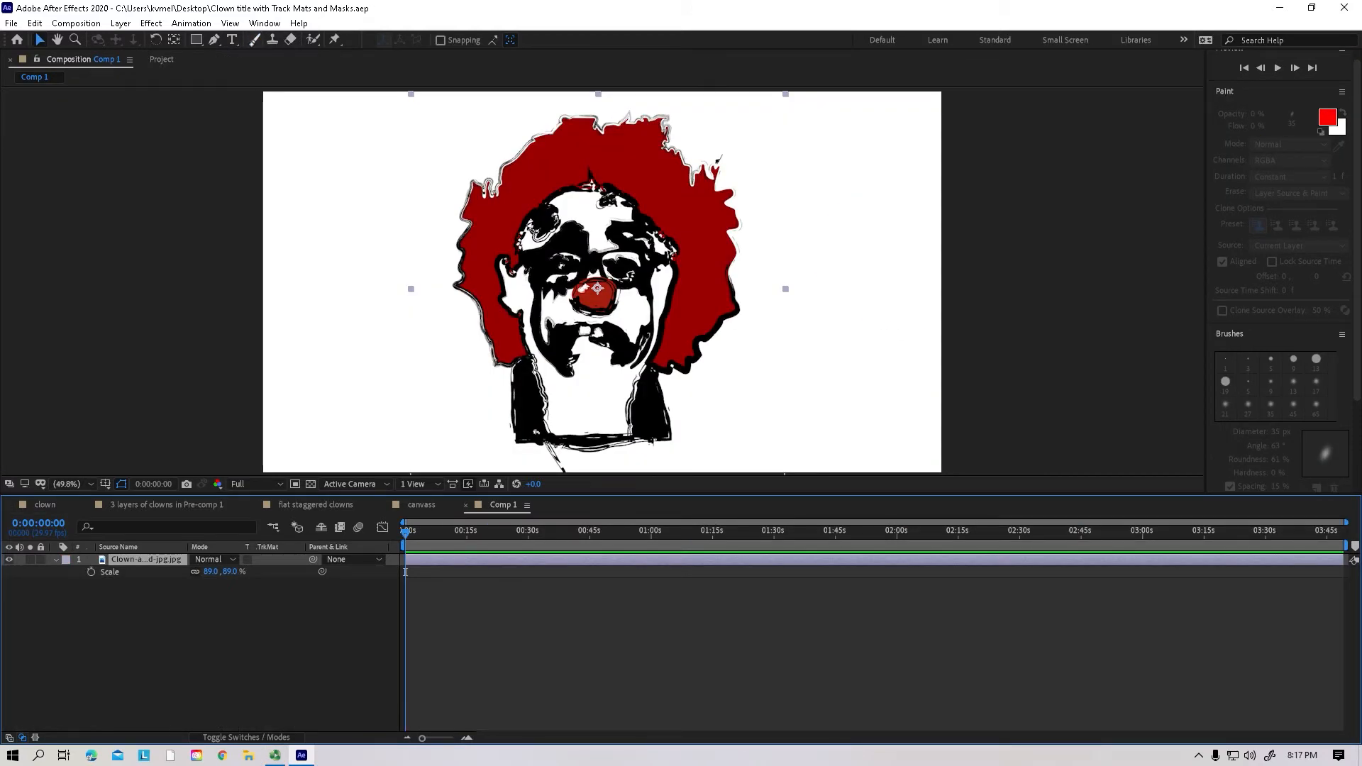
Step: Activate the Brush tool in Comp 1 and set the paint duration to Single Frame
key("ctrl+b")
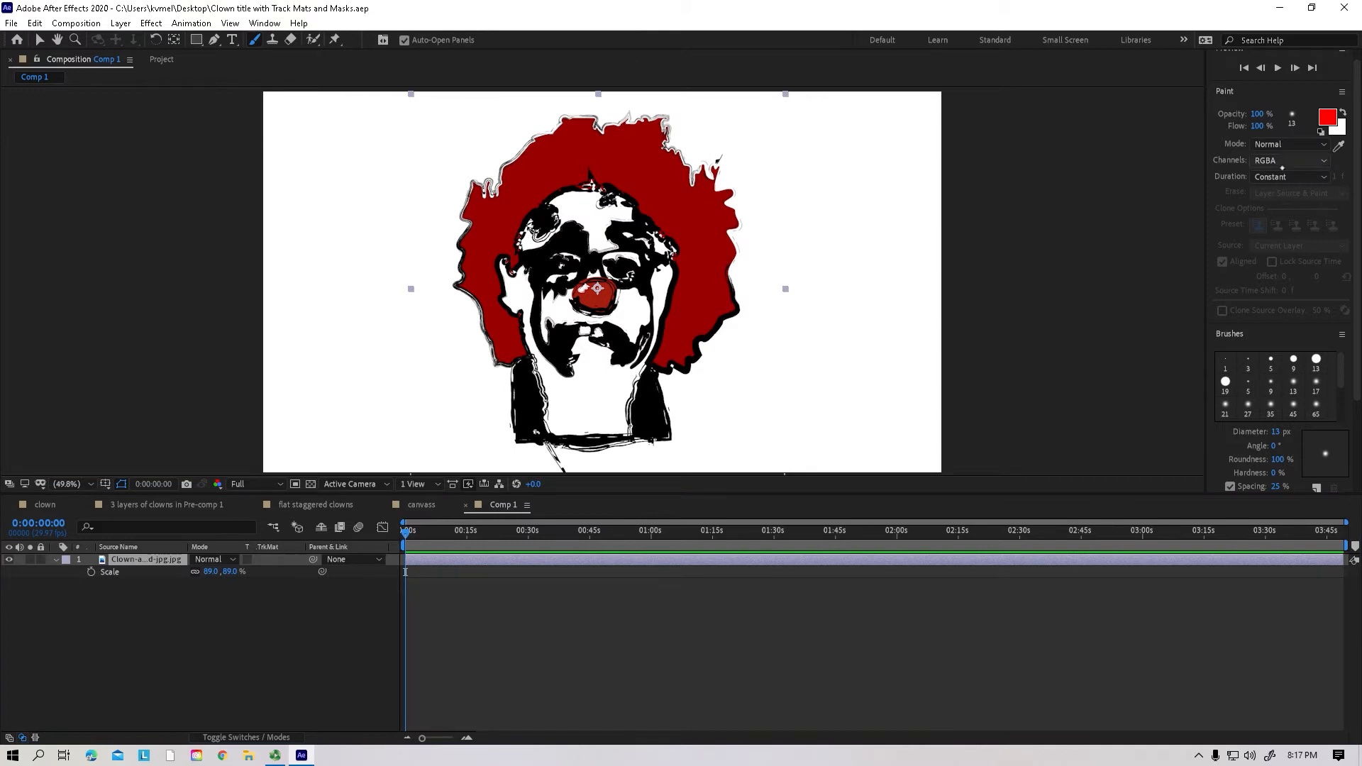
left_click(1284, 179)
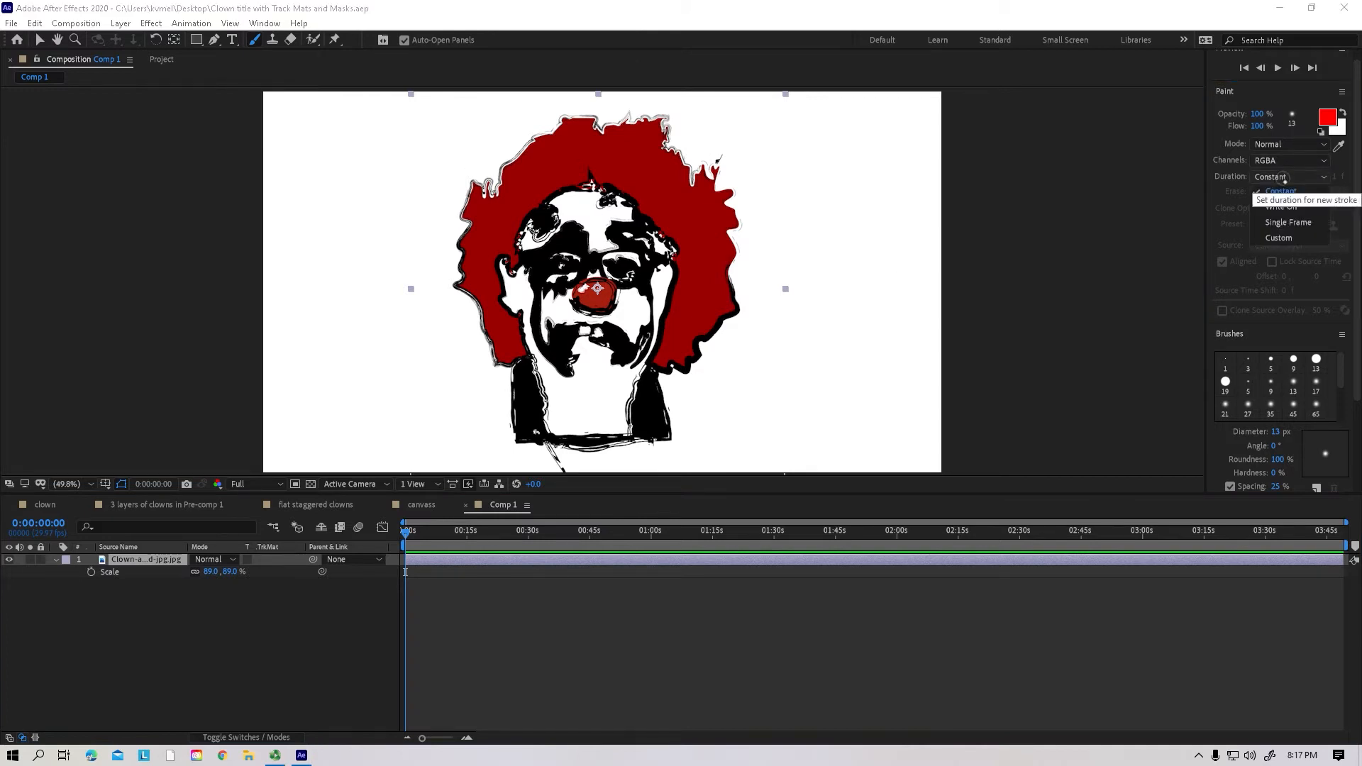
left_click(1269, 224)
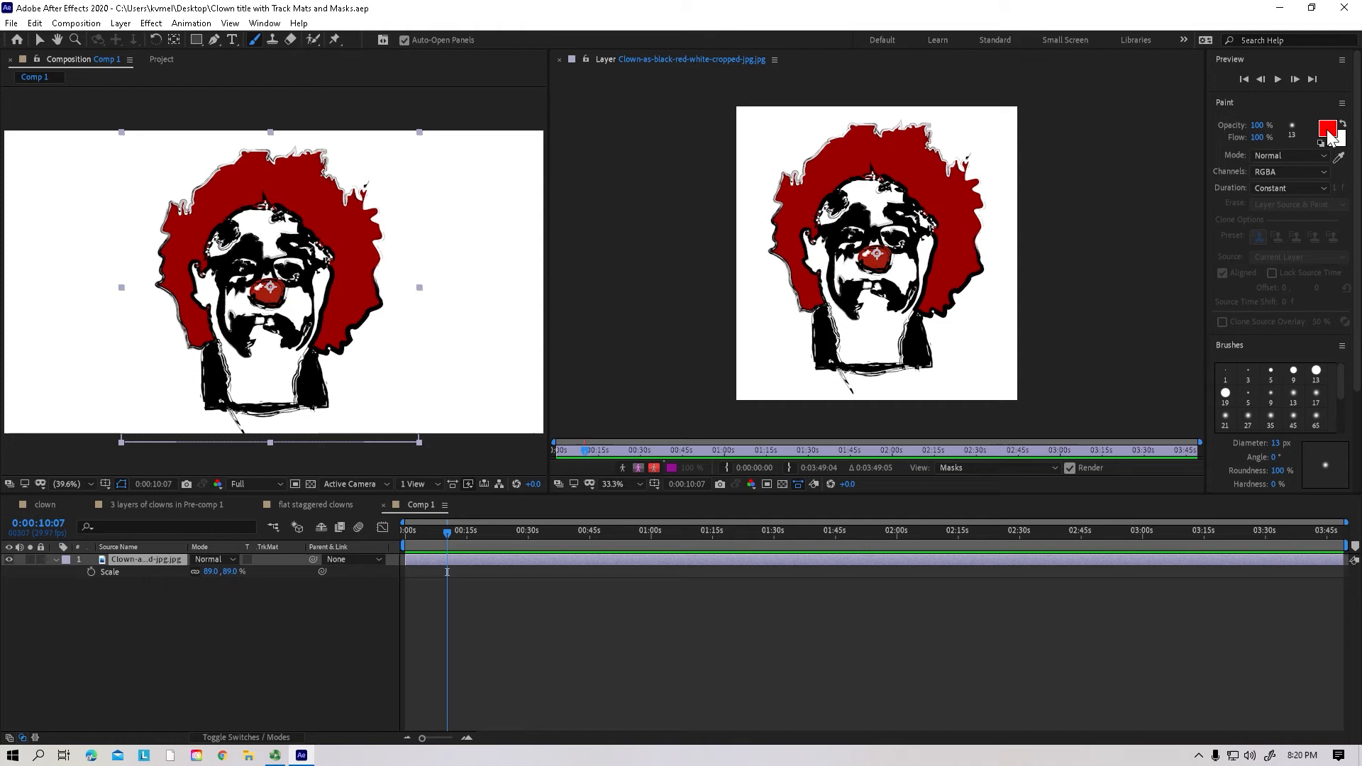
Step: Set the foreground paint color to the dark red 990000 sampled from the clown's hair
left_click(1329, 132)
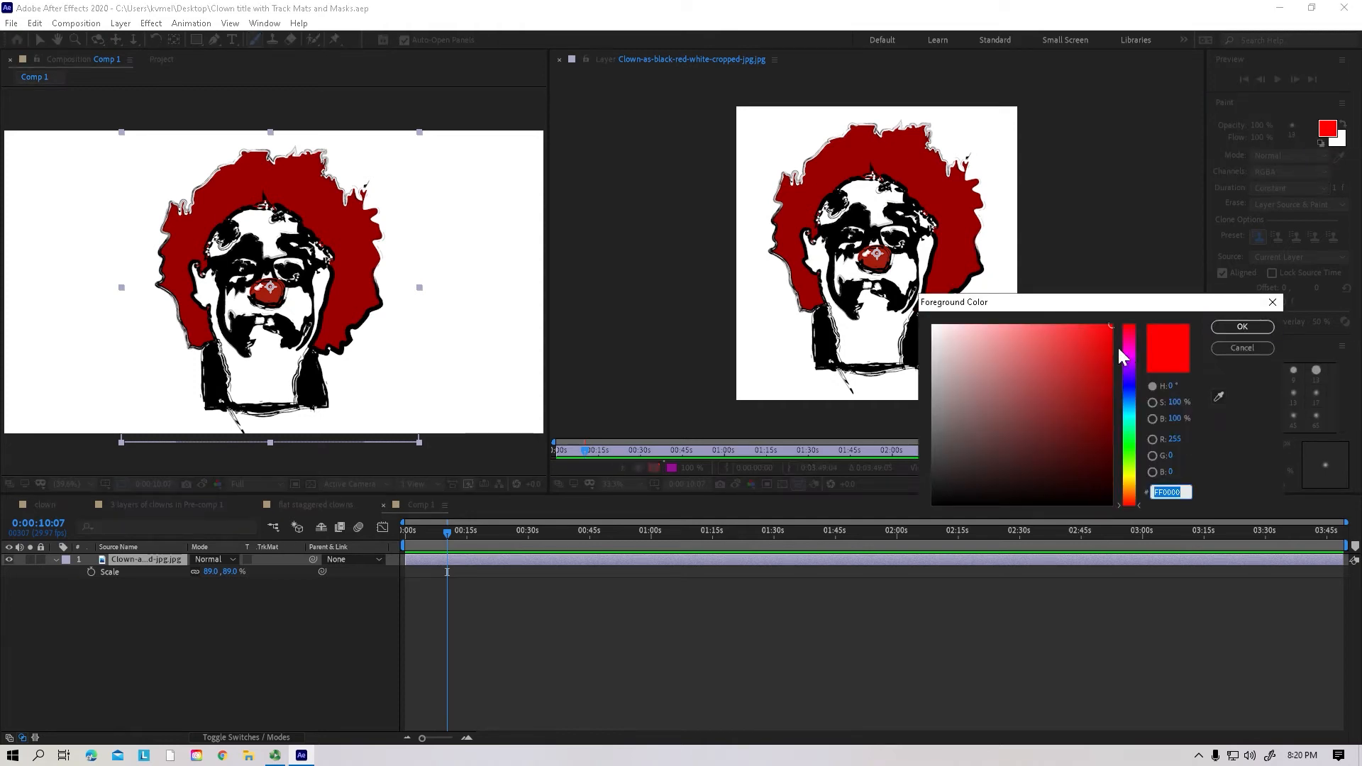
left_click(1218, 397)
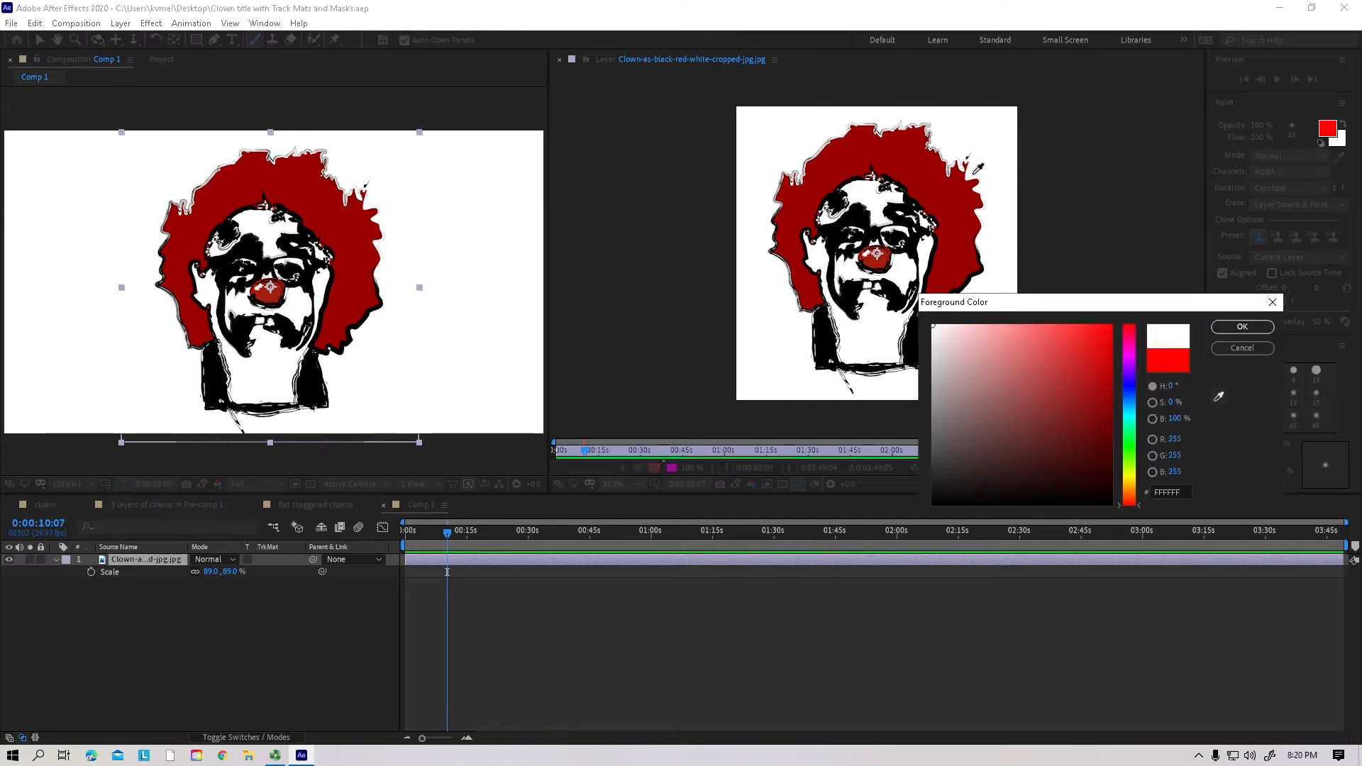
left_click(955, 203)
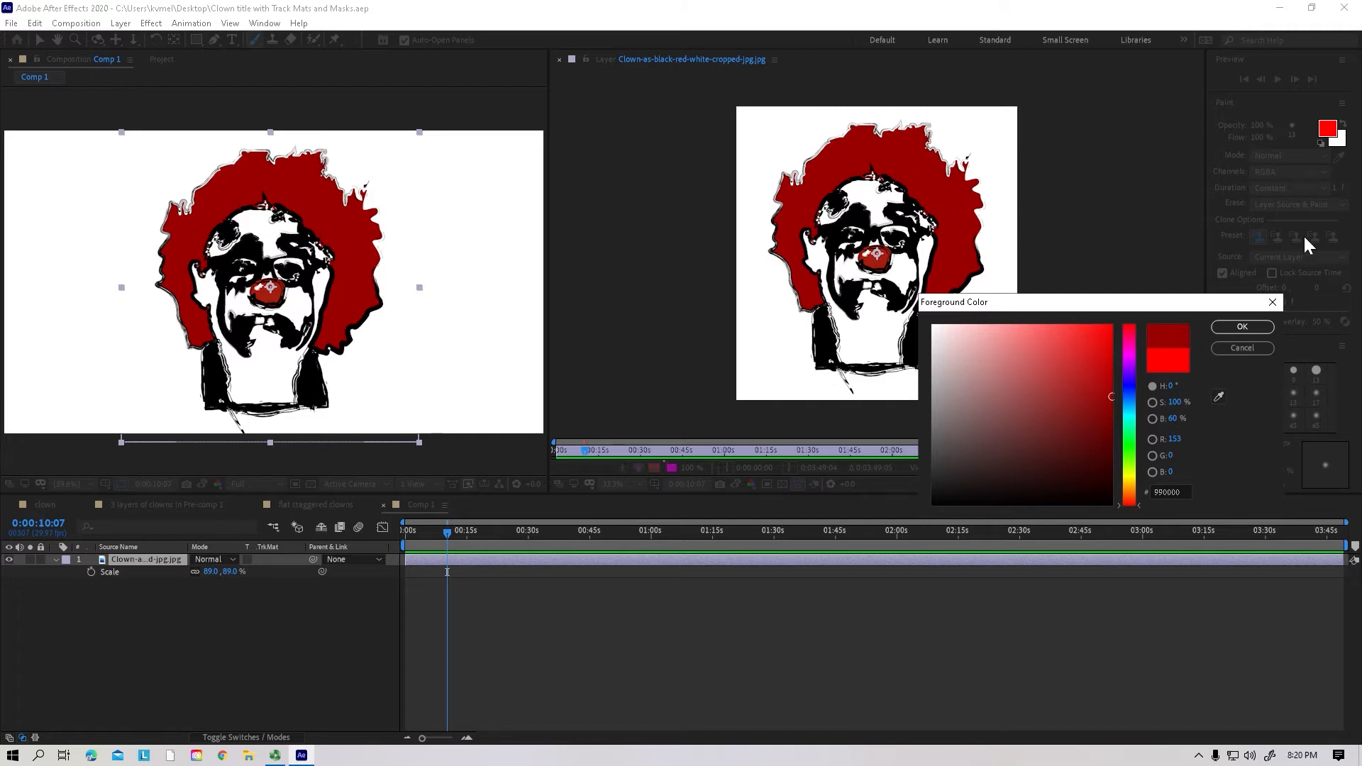
left_click(1255, 328)
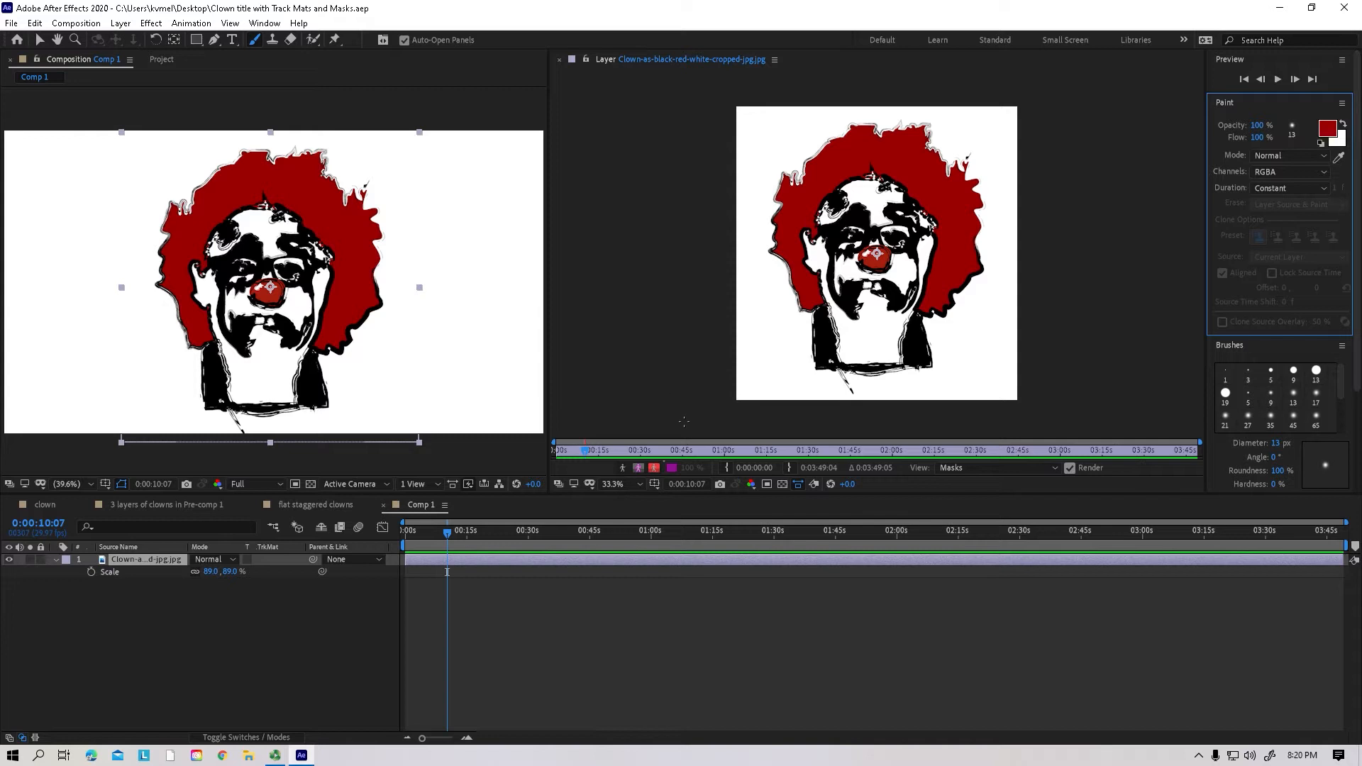
Step: Set the paint duration to Single Frame, and paint over the clown's hair and nose with the 131 px brush
left_click(1287, 188)
left_click(1285, 233)
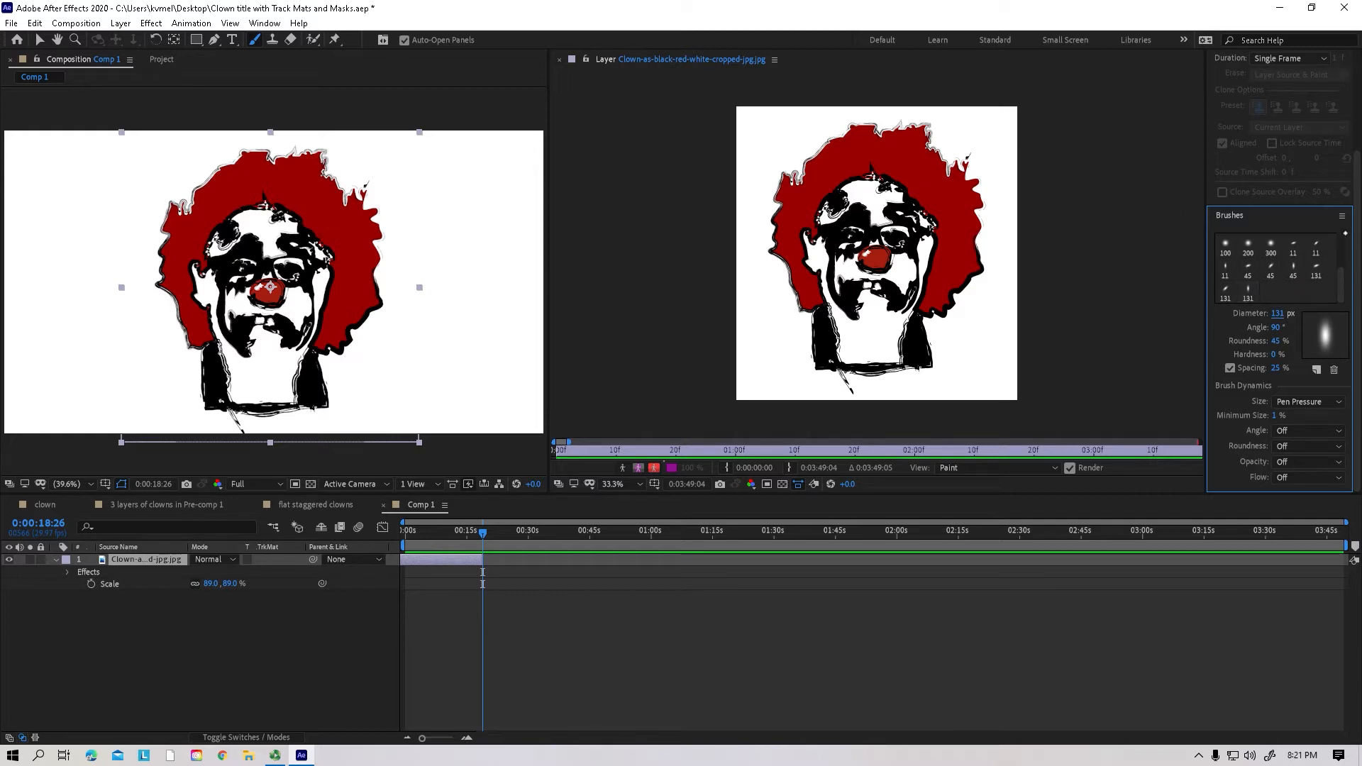
scroll(1334, 275, "up", 2)
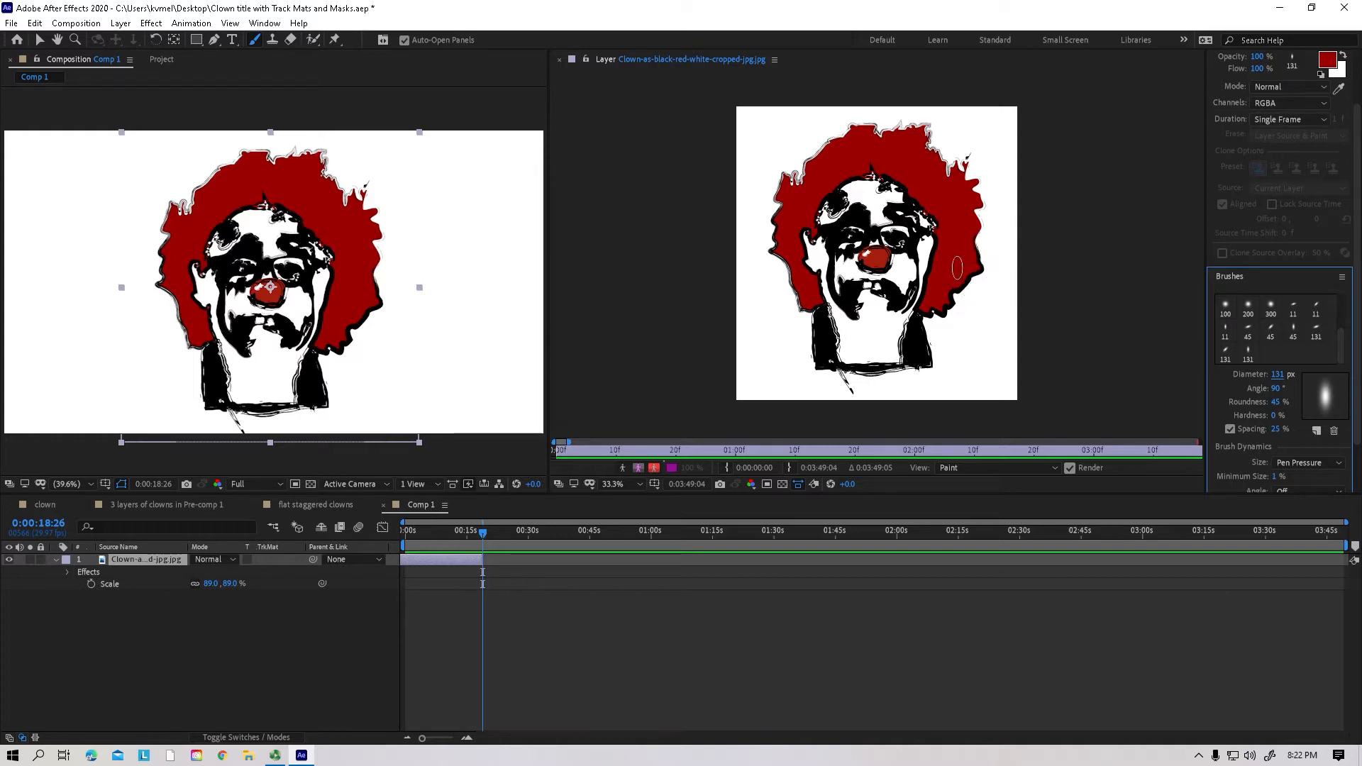
mouse_move(965, 267)
left_mouse_down()
mouse_move(935, 298)
mouse_move(967, 186)
mouse_move(929, 193)
mouse_move(931, 165)
mouse_move(868, 145)
mouse_move(829, 176)
mouse_move(817, 169)
mouse_move(781, 243)
mouse_move(795, 237)
mouse_move(807, 298)
mouse_move(878, 266)
left_mouse_up()
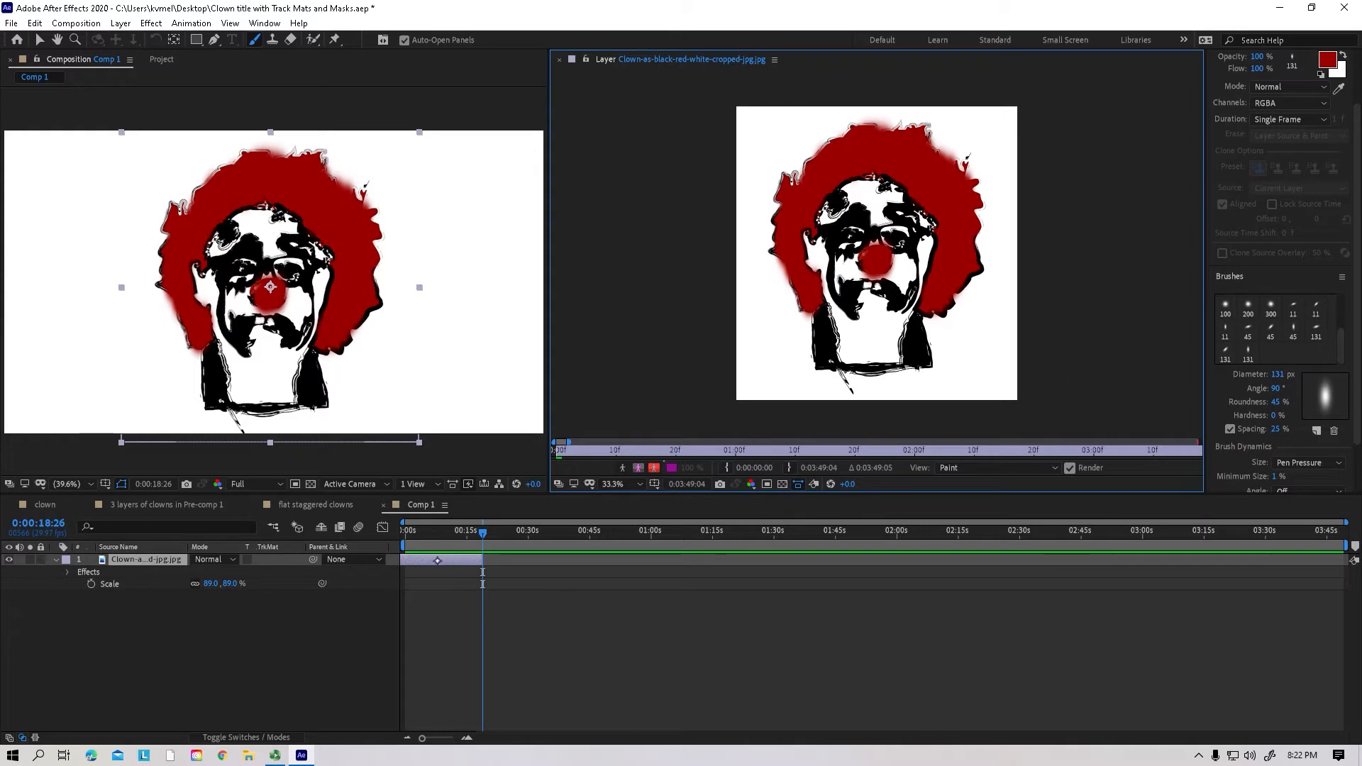
Step: Expand the clown layer's Paint effect and select Brush 1 and Brush 2 in turn to inspect their strokes
left_click(436, 560)
left_click(69, 572)
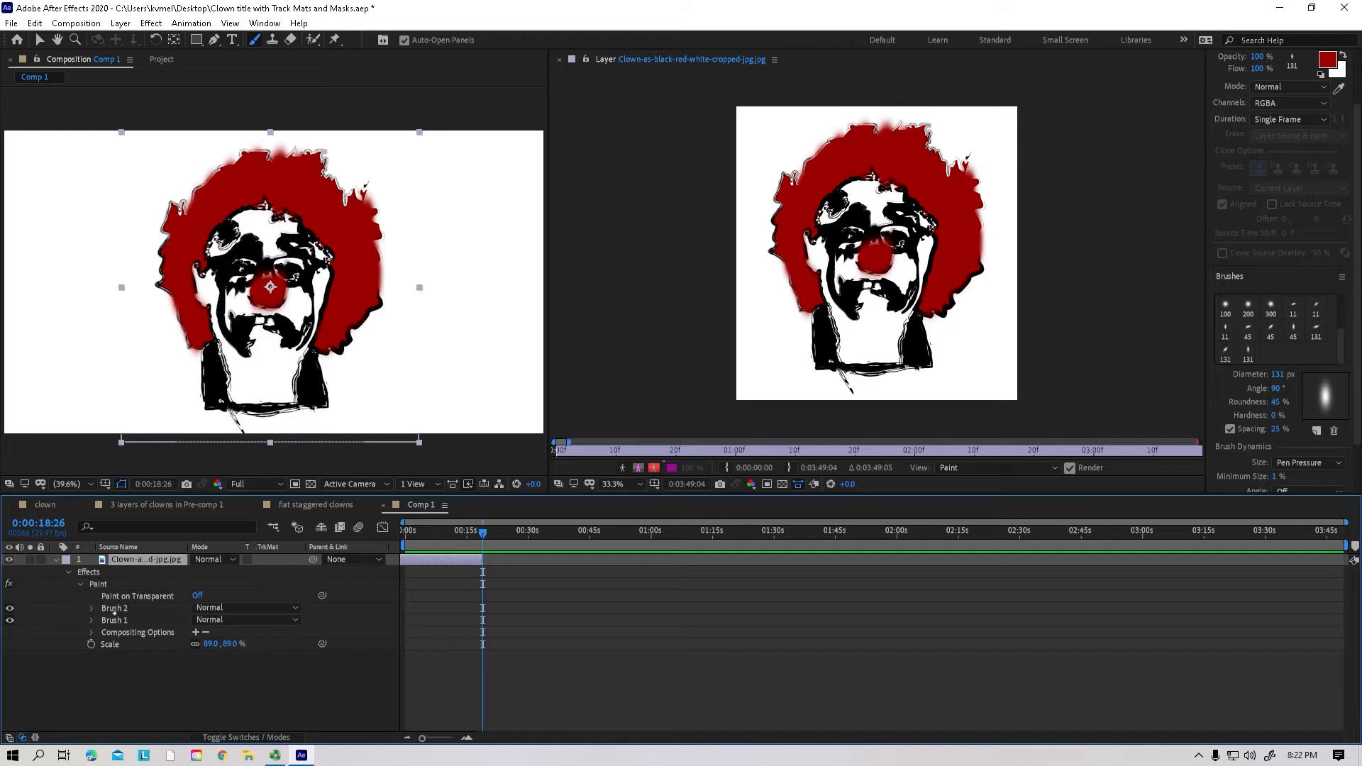
left_click(117, 621)
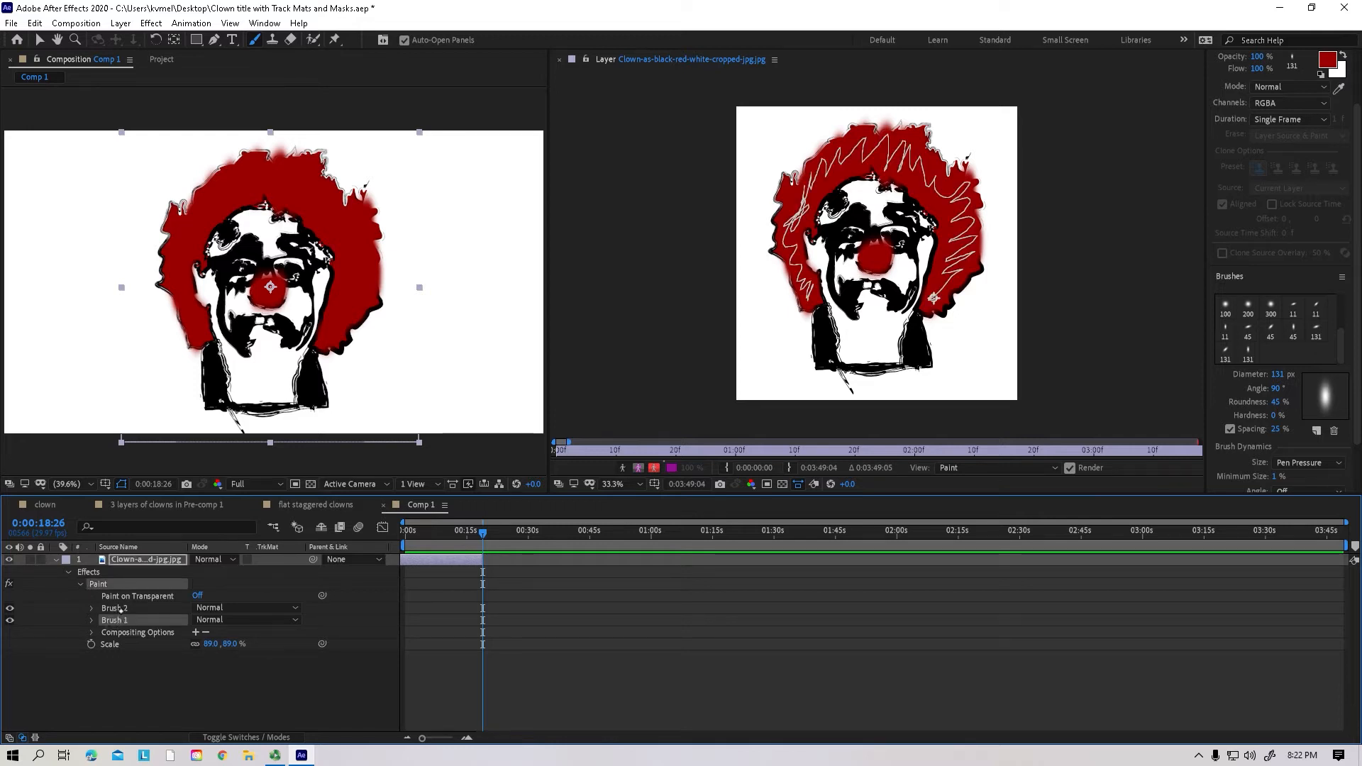
left_click(117, 609)
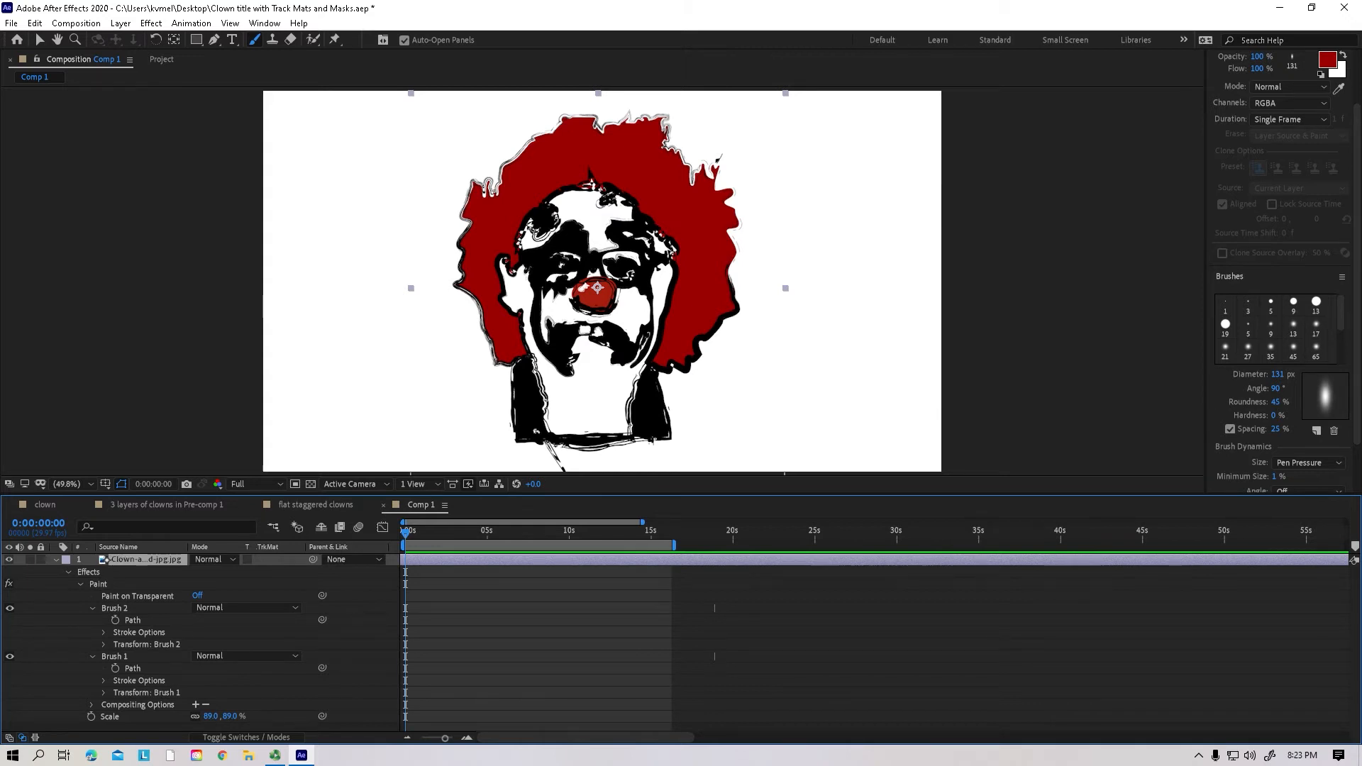
Step: Open the clown image in a widened layer view beside the composition, and set the brush diameter to 99 px
double_click(103, 559)
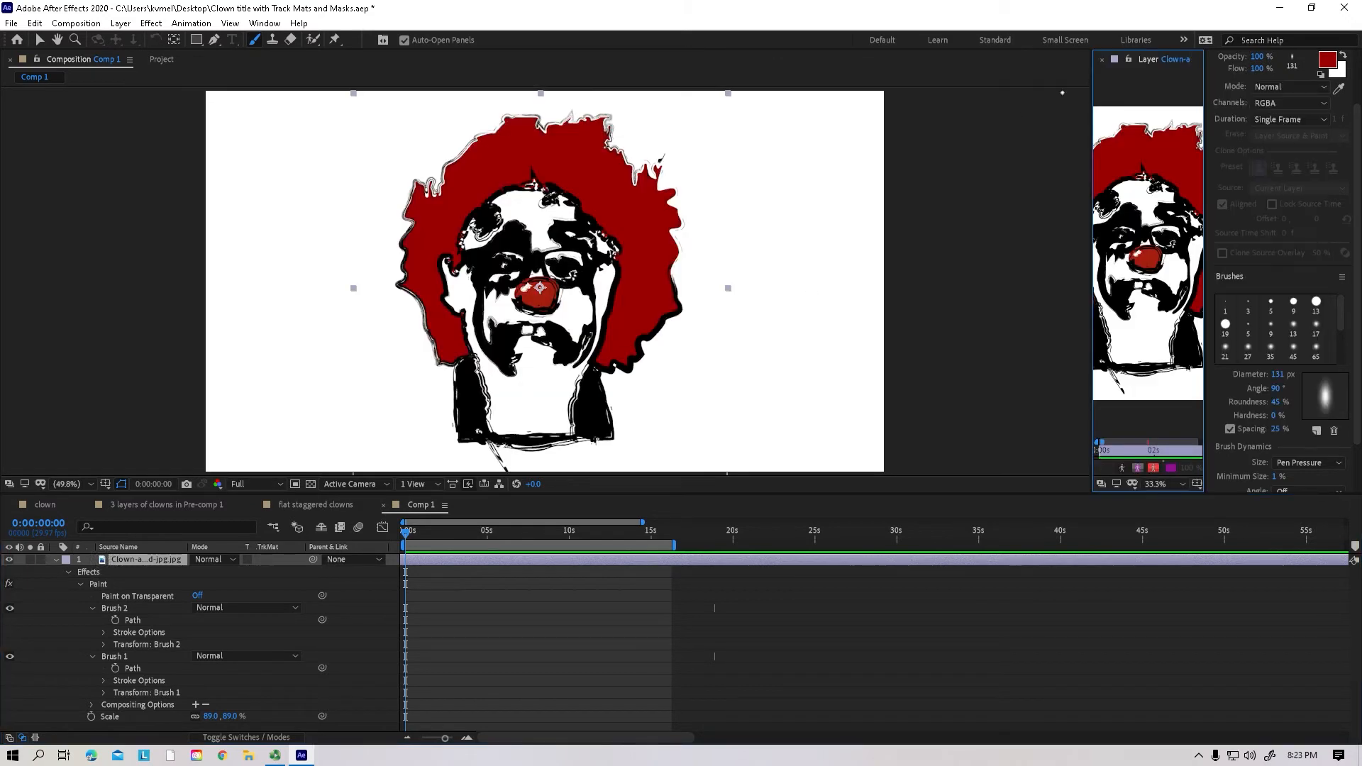
left_click_drag(1079, 78, 703, 76)
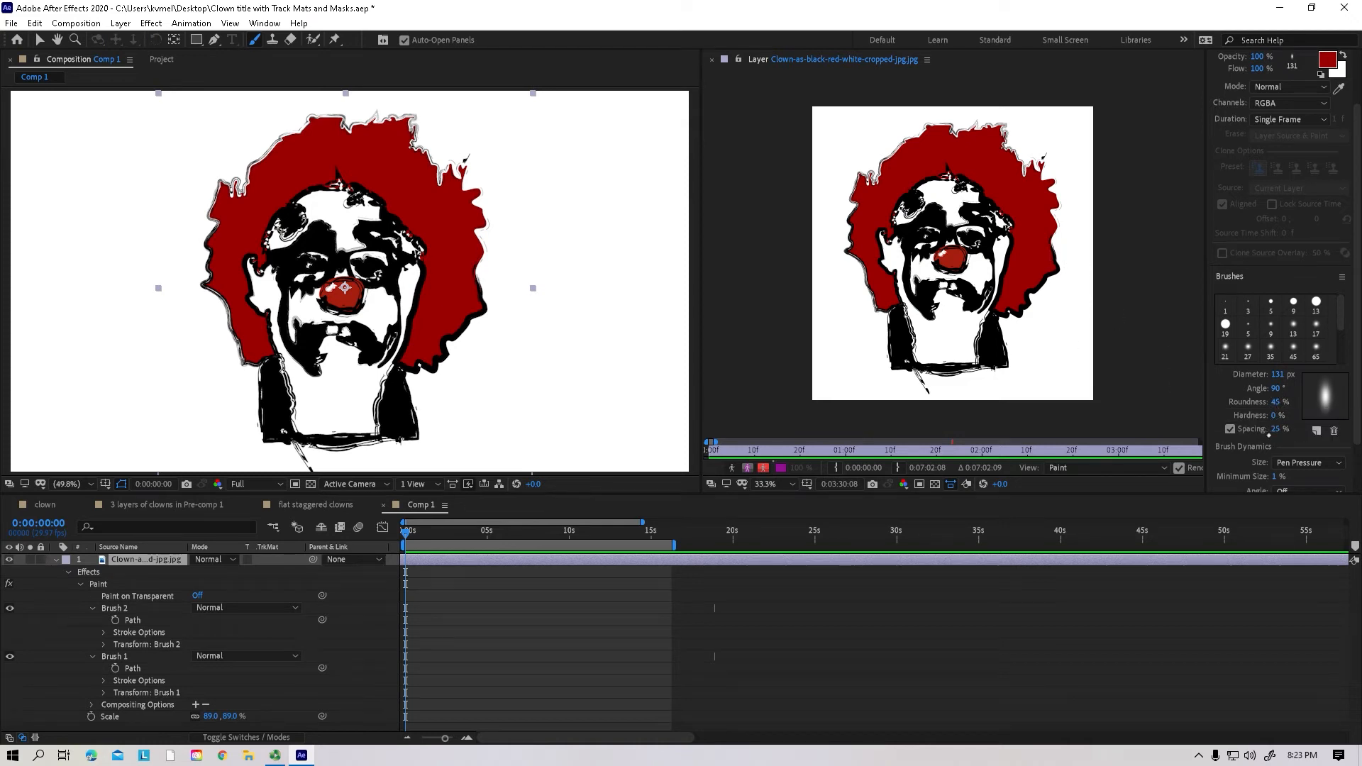
left_click(1278, 375)
type("99")
key("Return")
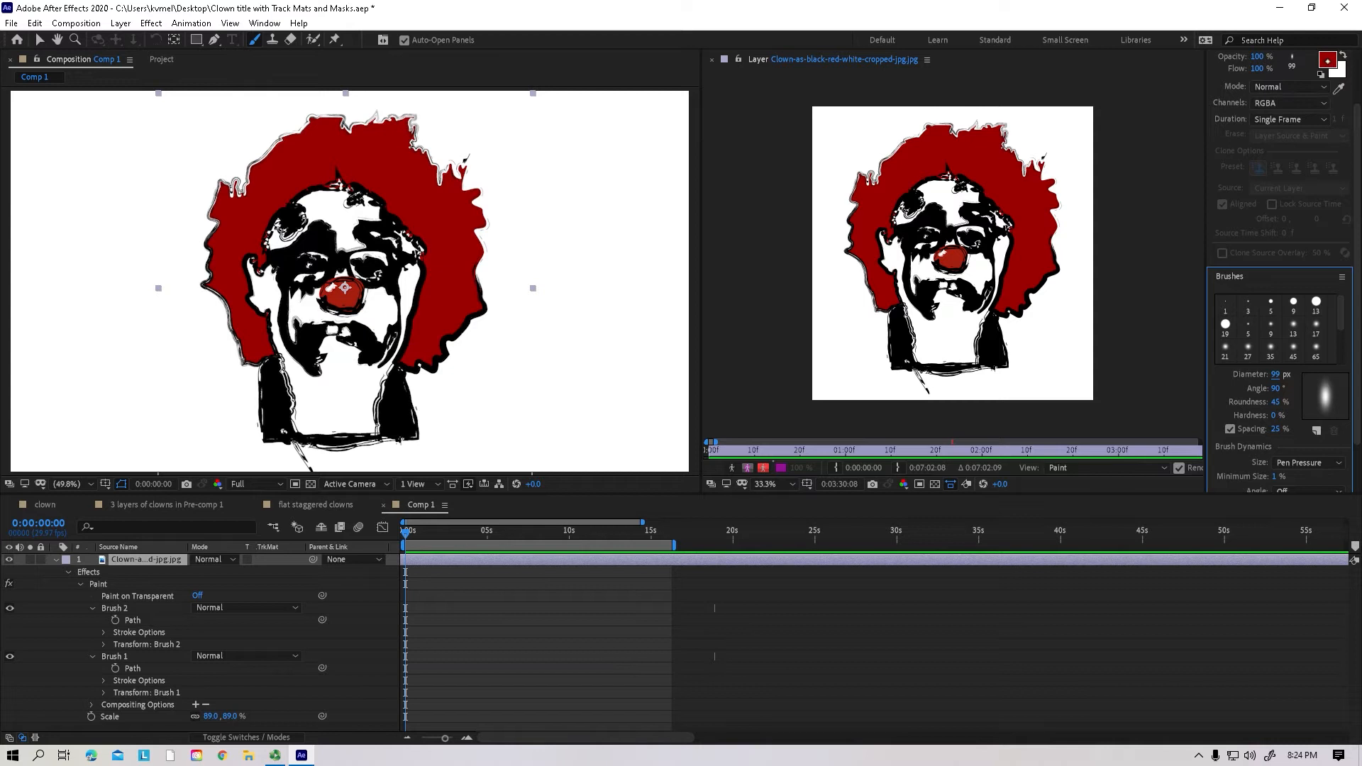
Step: Resample the foreground paint color to match the clown's dark red hair
left_click(1327, 60)
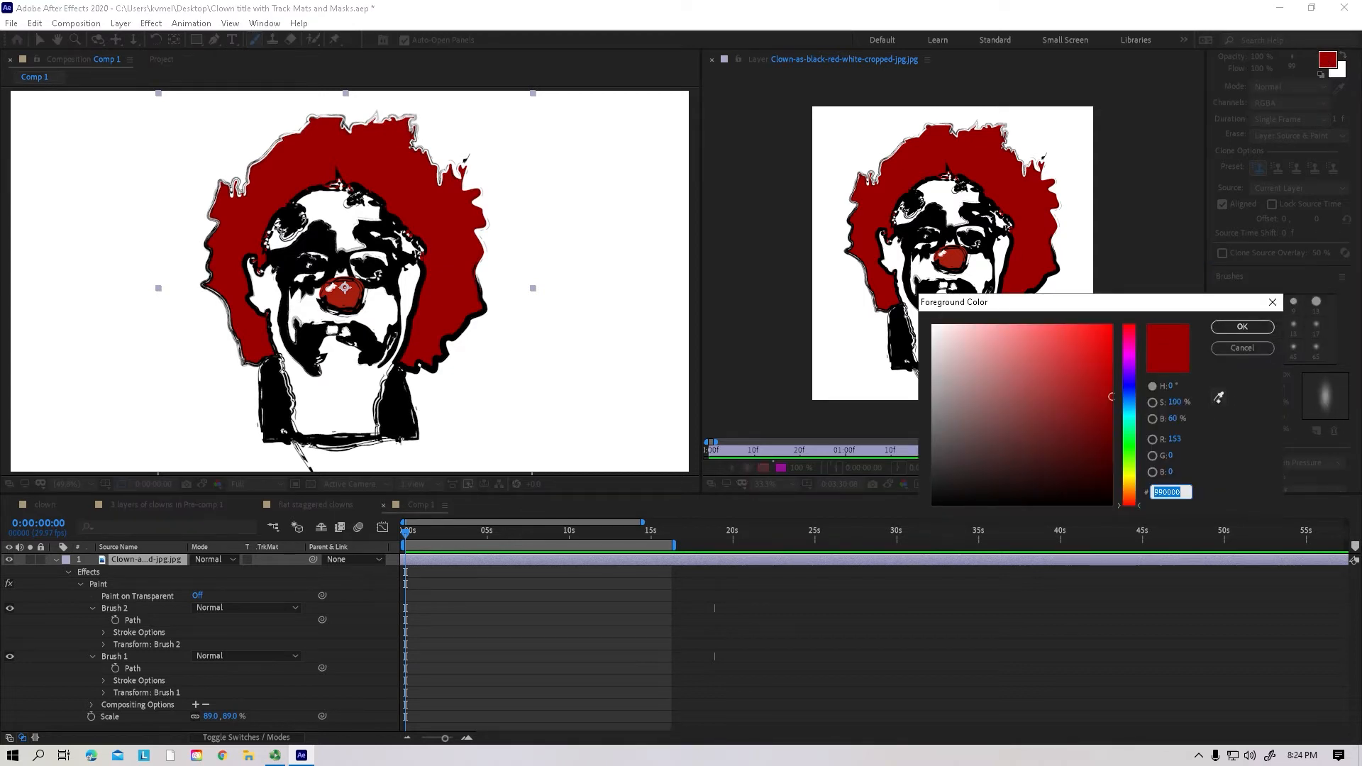
left_click(1218, 397)
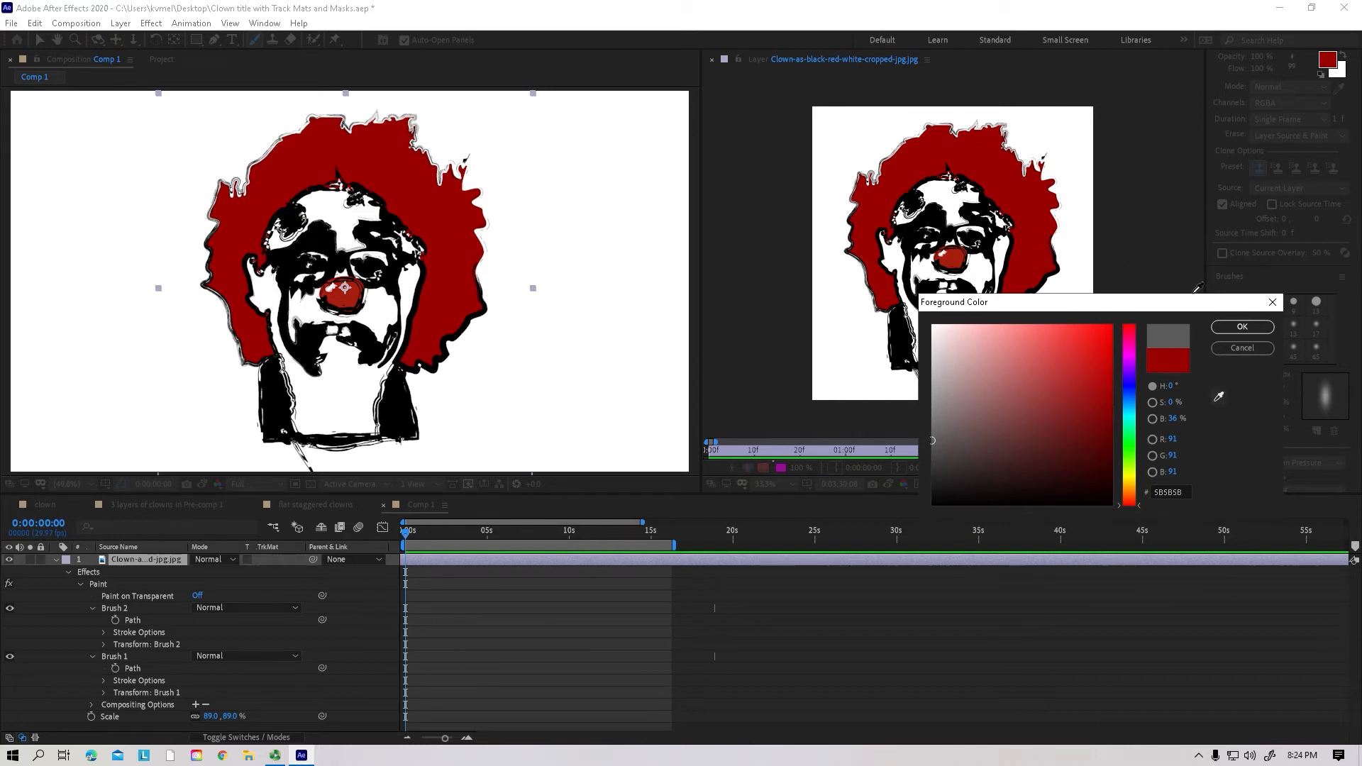
left_click(1259, 331)
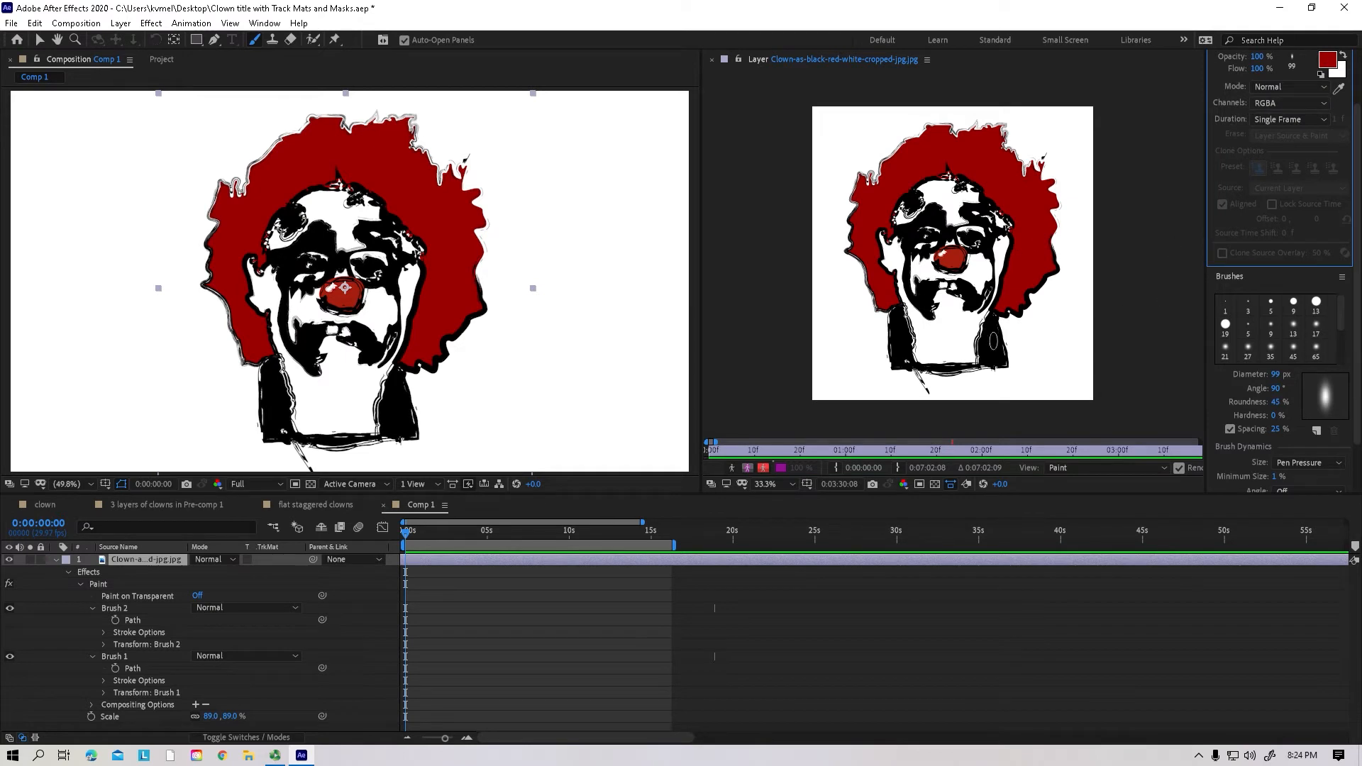
Step: Shorten Comp 1's work area to end at about 6 seconds
left_click(406, 533)
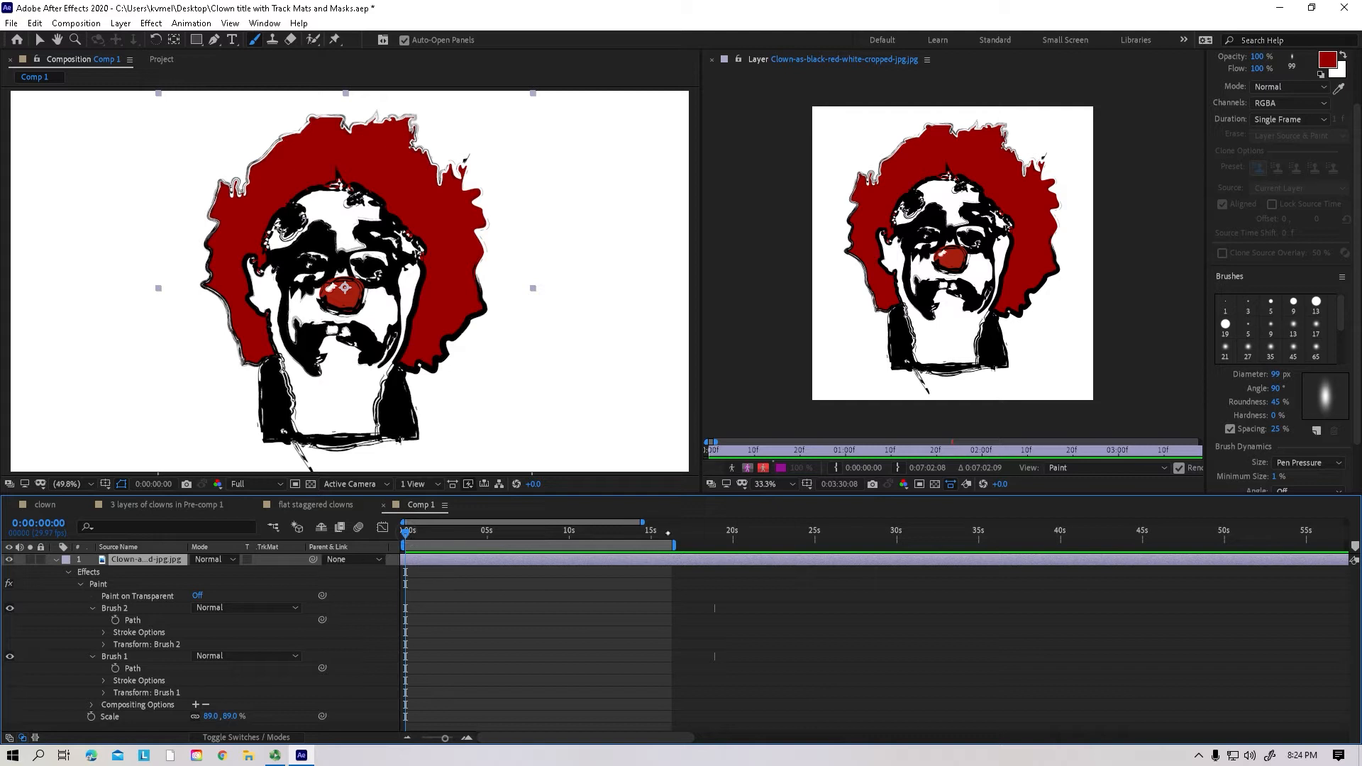
left_click_drag(688, 541, 507, 546)
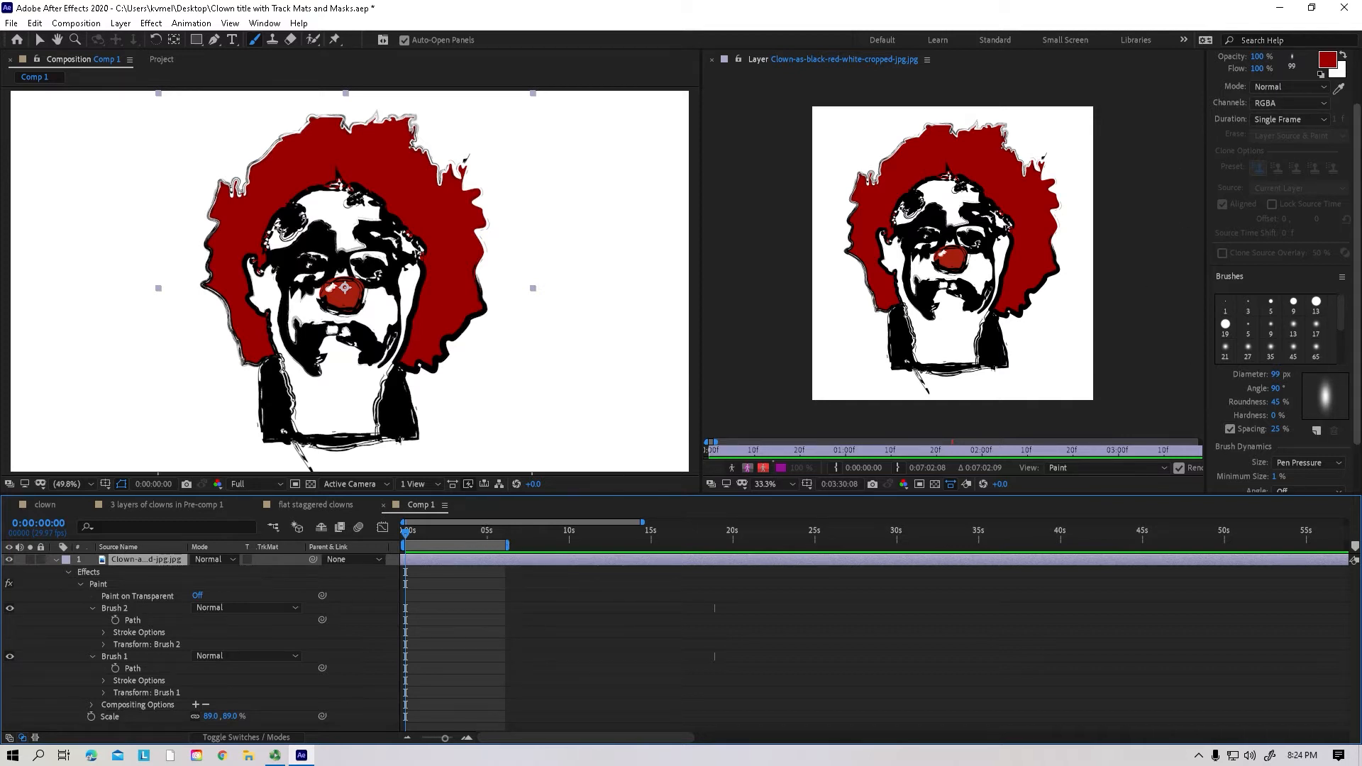
Step: Dock the Preview panel beside the Composition view, and widen the Composition view
scroll(1356, 251, "up", 2)
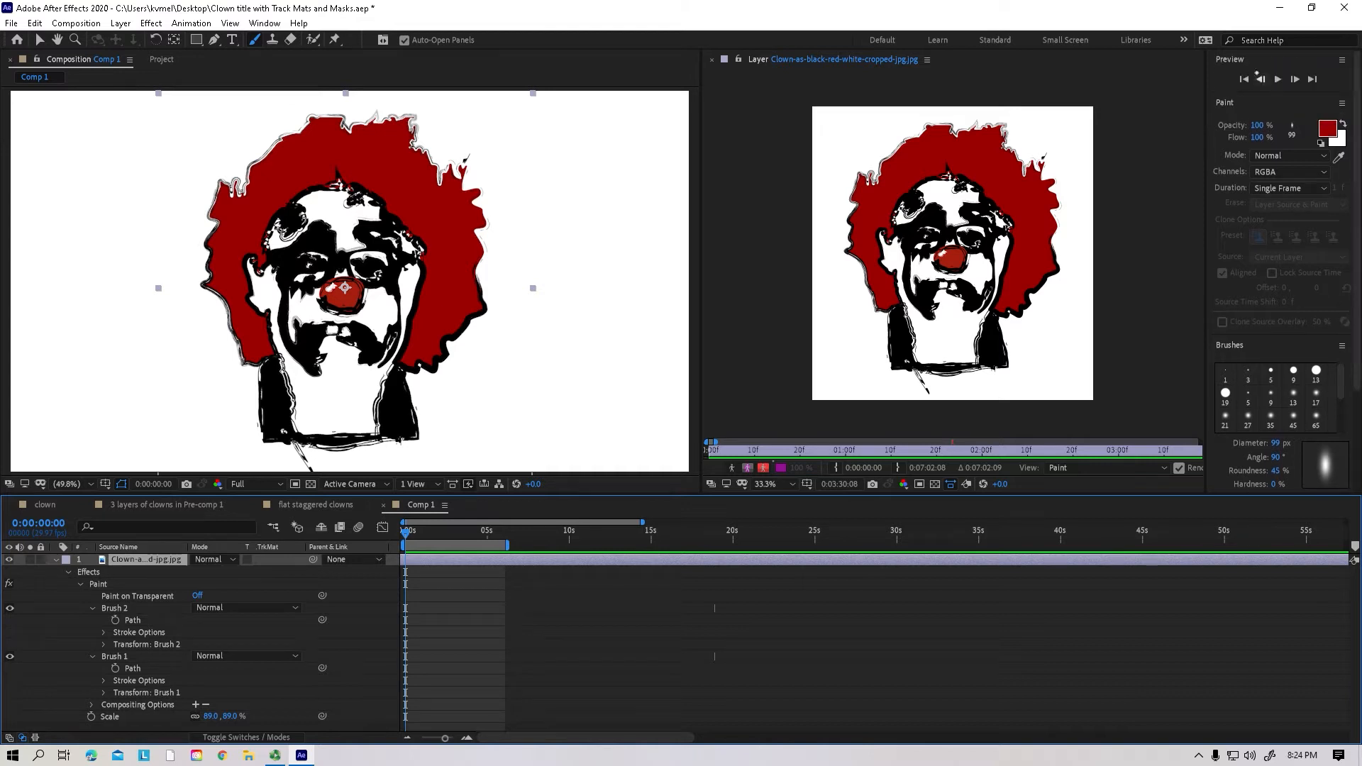
left_click_drag(1234, 60, 25, 159)
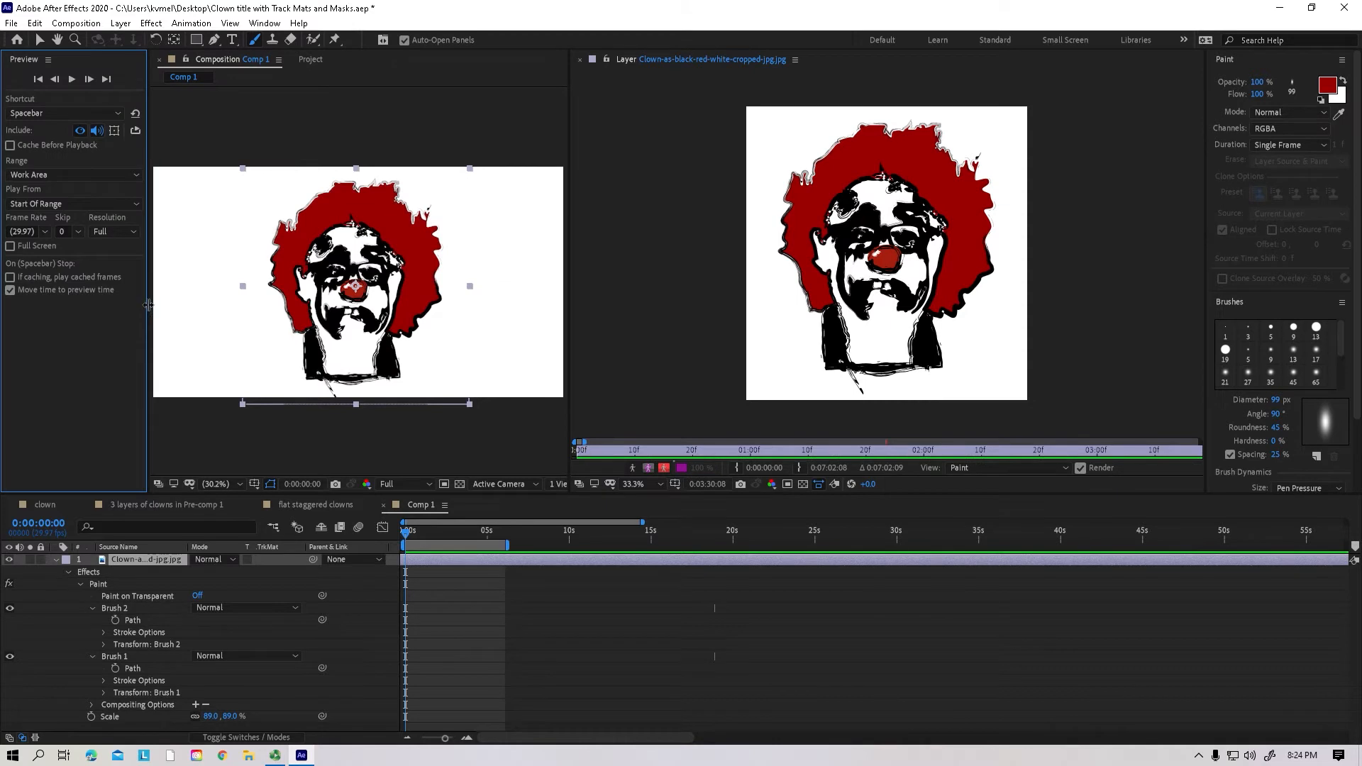
left_click_drag(568, 360, 675, 333)
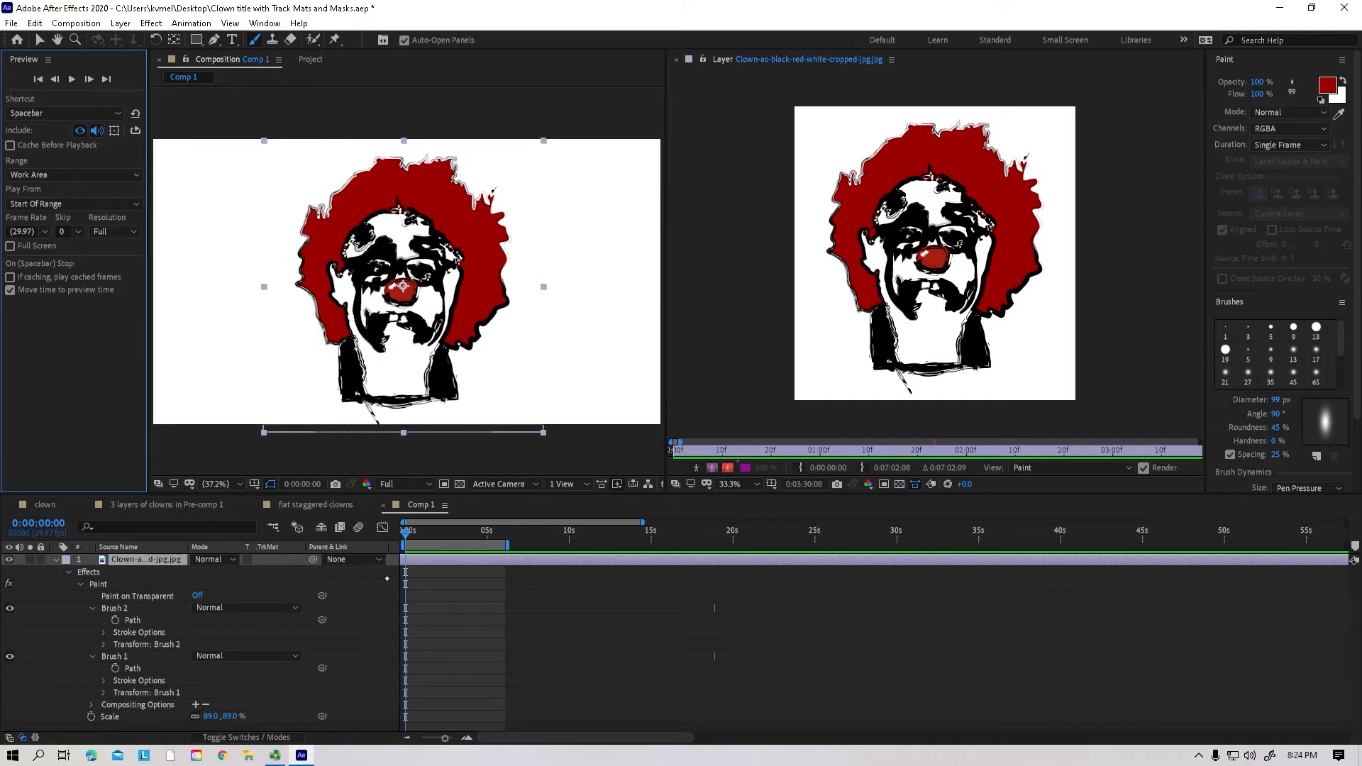
Step: Delete the existing Brush 2 and Brush 1 strokes from the clown layer's Paint effect
left_click(121, 609)
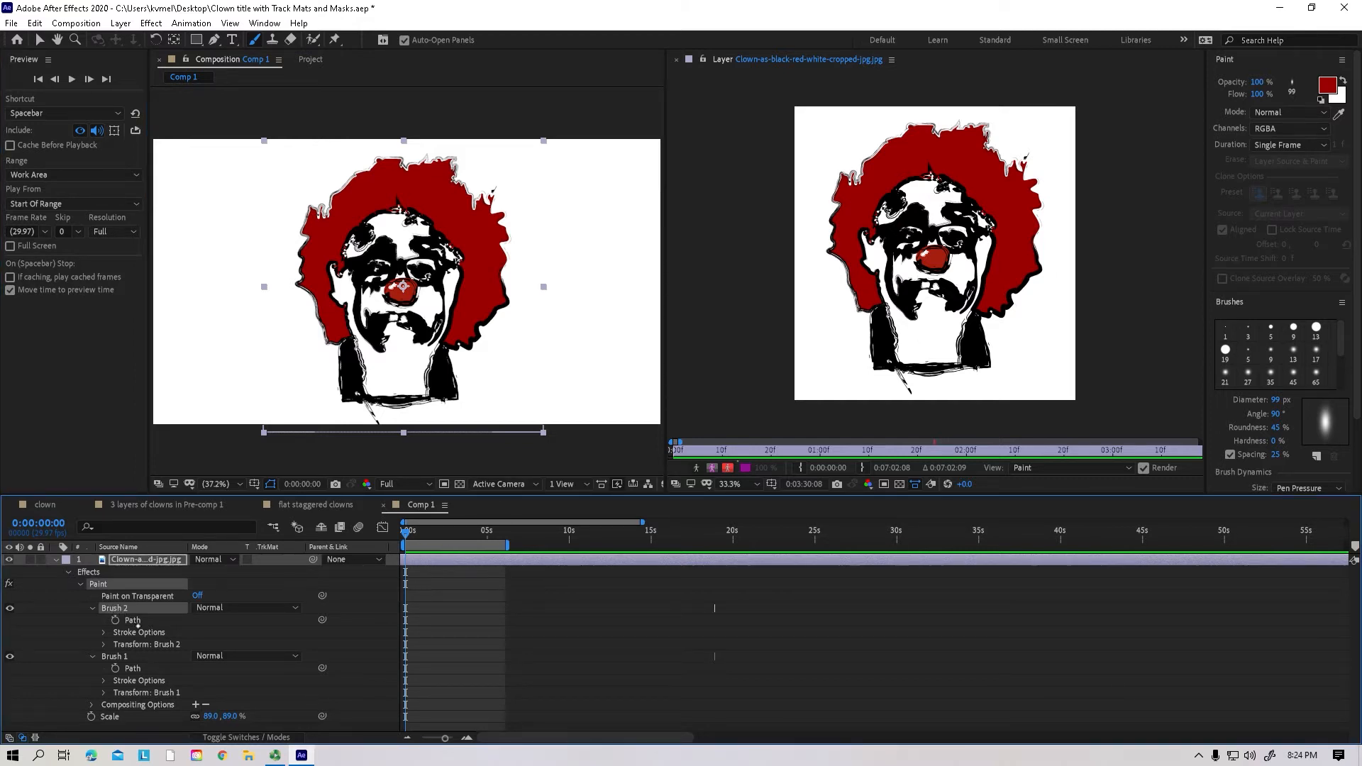
key("Delete")
left_click(132, 608)
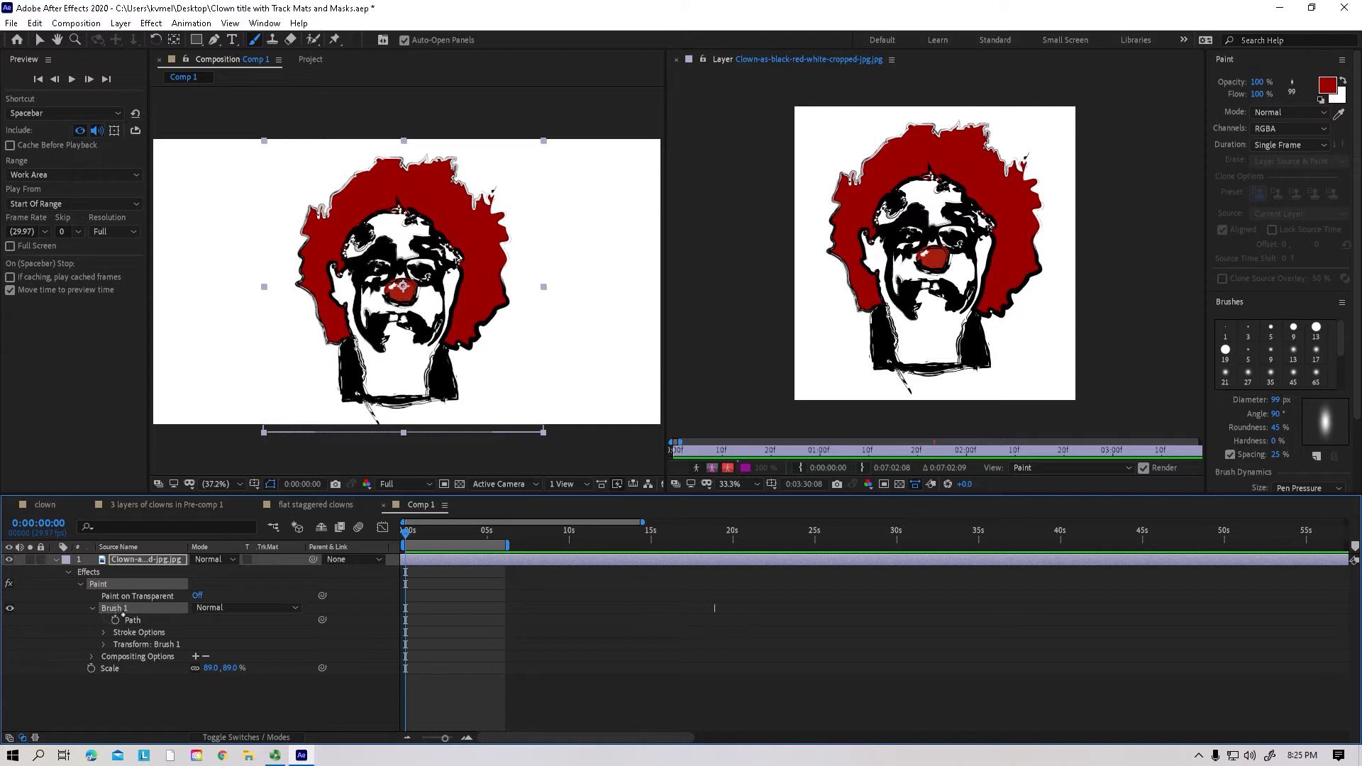
key("Delete")
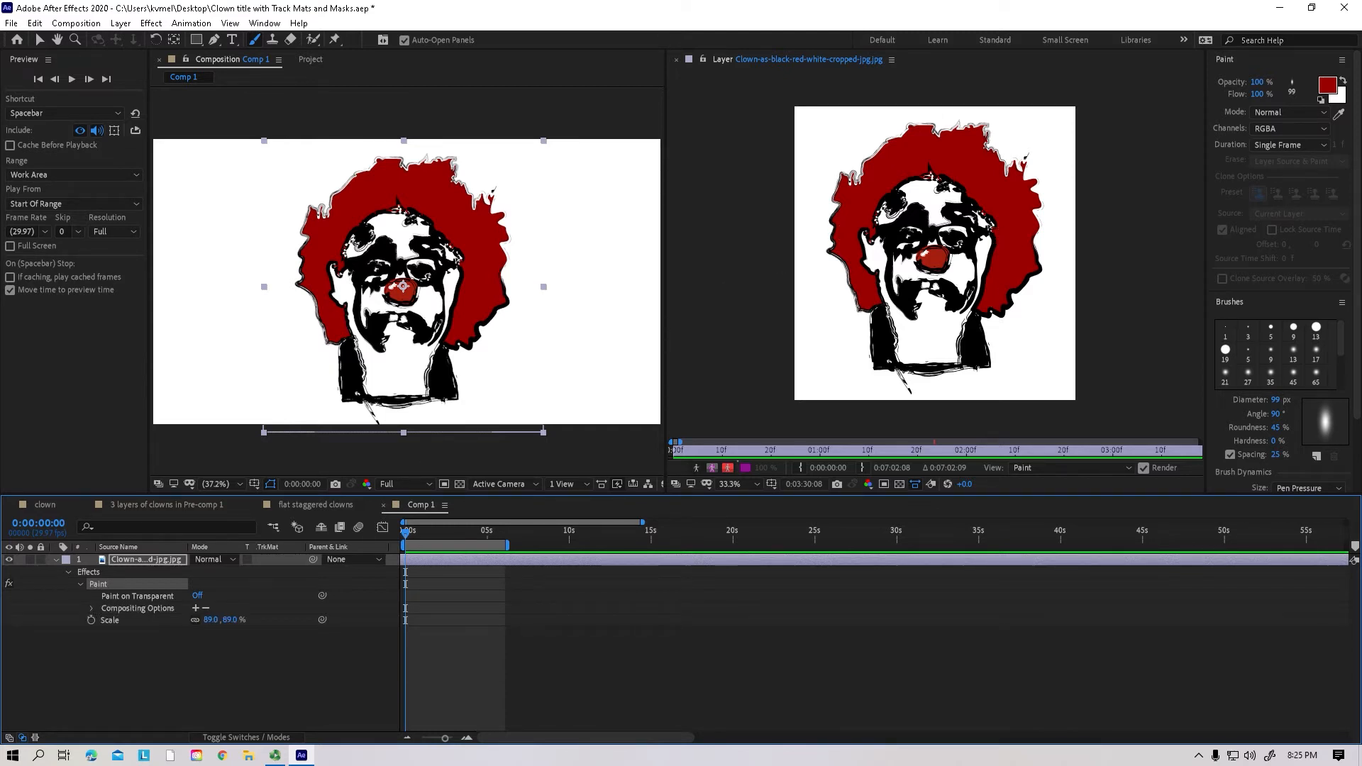
Step: Paint dark red Single Frame strokes over the clown's hair and nose on the first frame
mouse_move(1004, 192)
left_mouse_down()
mouse_move(977, 160)
mouse_move(922, 144)
mouse_move(871, 188)
left_mouse_up()
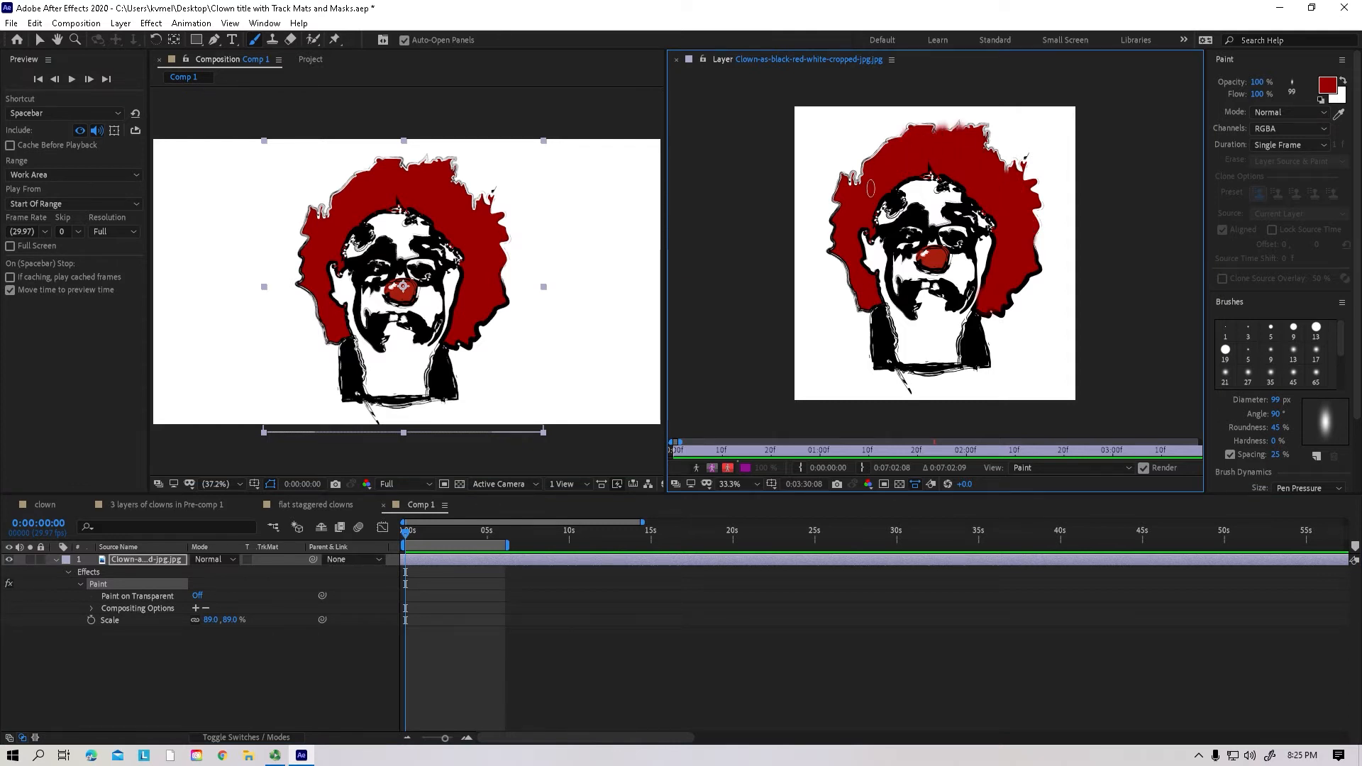
left_click_drag(871, 297, 870, 311)
left_click_drag(928, 264, 938, 270)
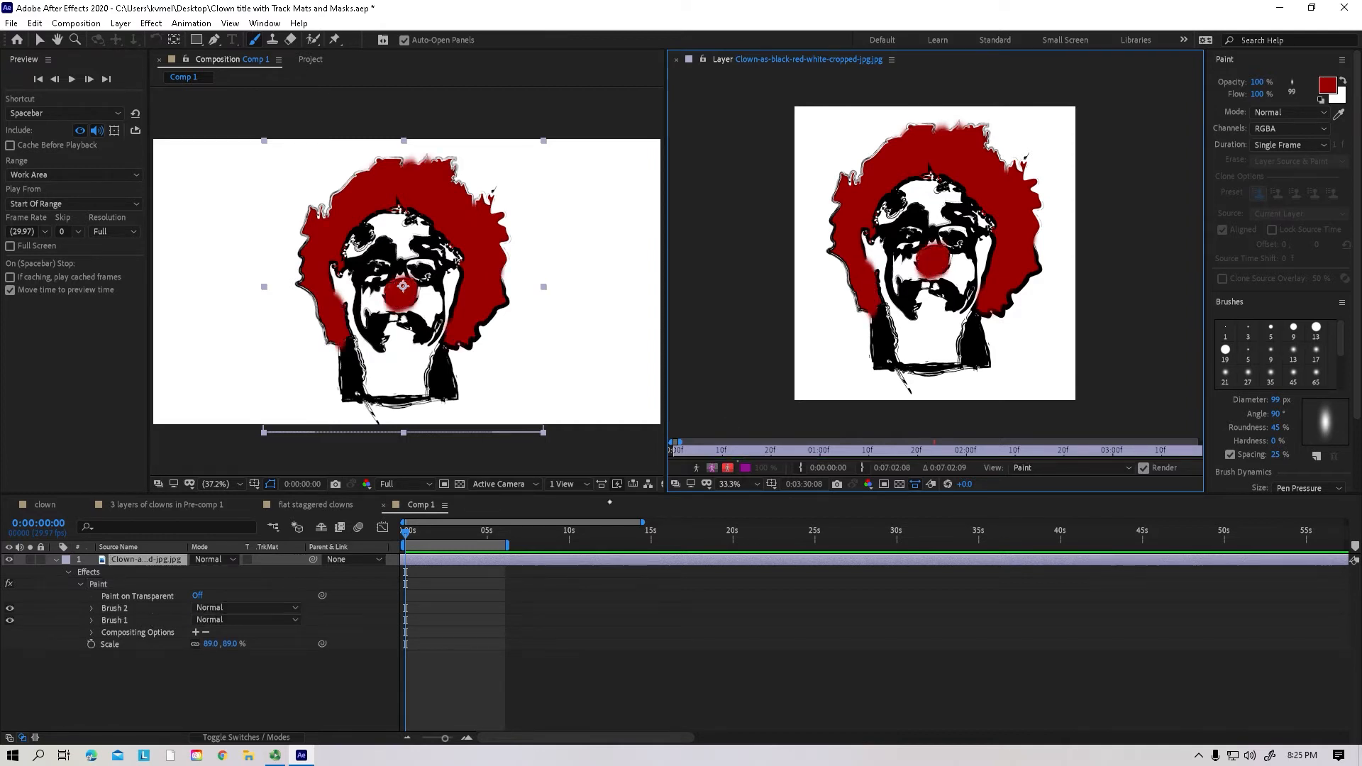
Step: Enlarge the timeline to single-frame scale and delete the nose stroke, Brush 2
left_click(116, 620)
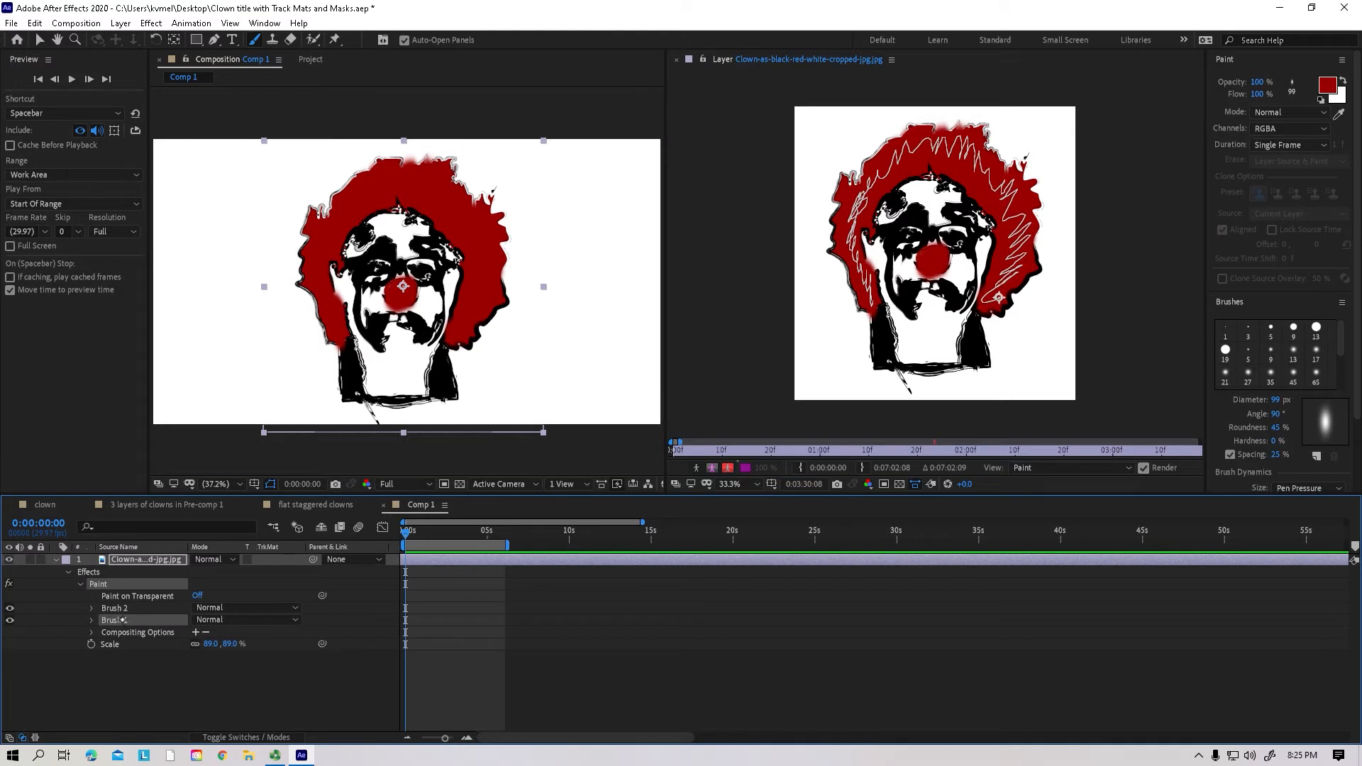
left_click(119, 608)
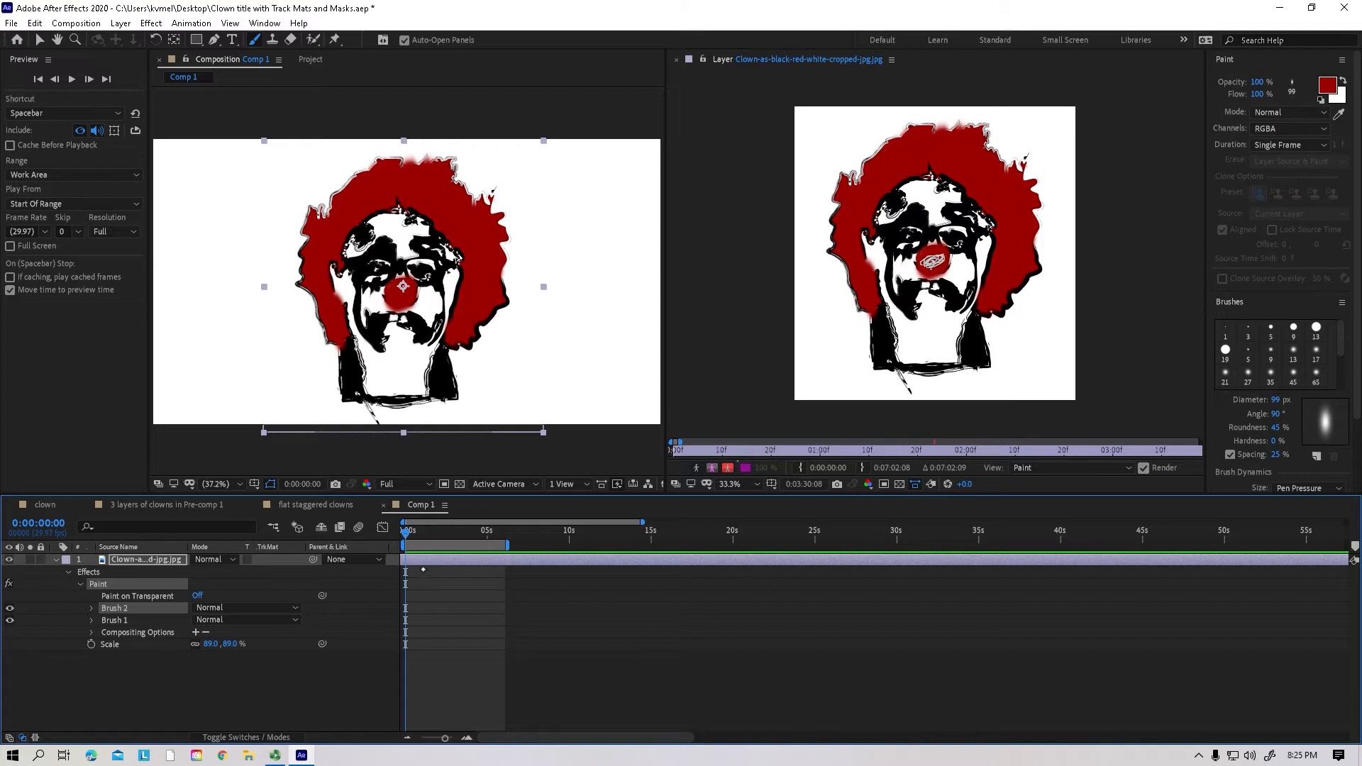
key("semicolon")
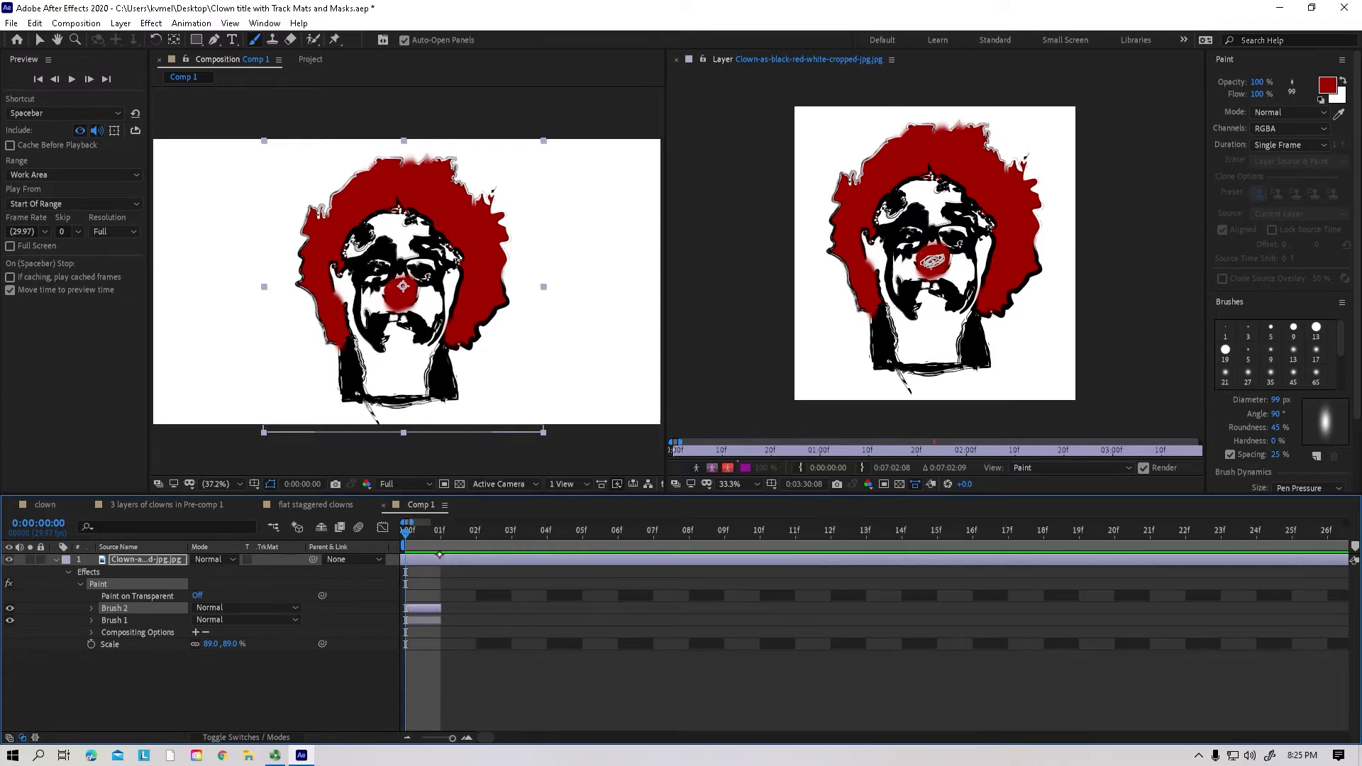
key("Delete")
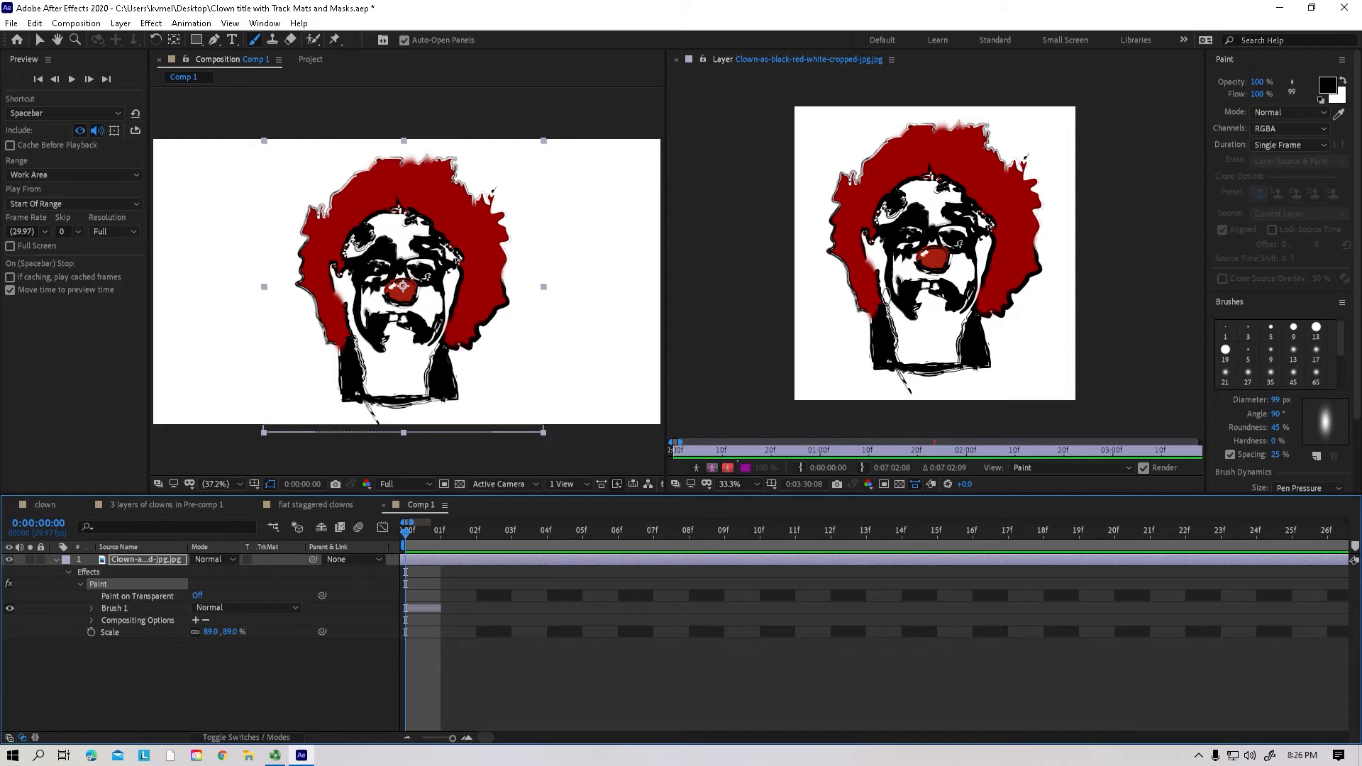
Step: Confirm near-black 060303 as the foreground paint color and set the brush diameter to 64 px
left_click(1327, 85)
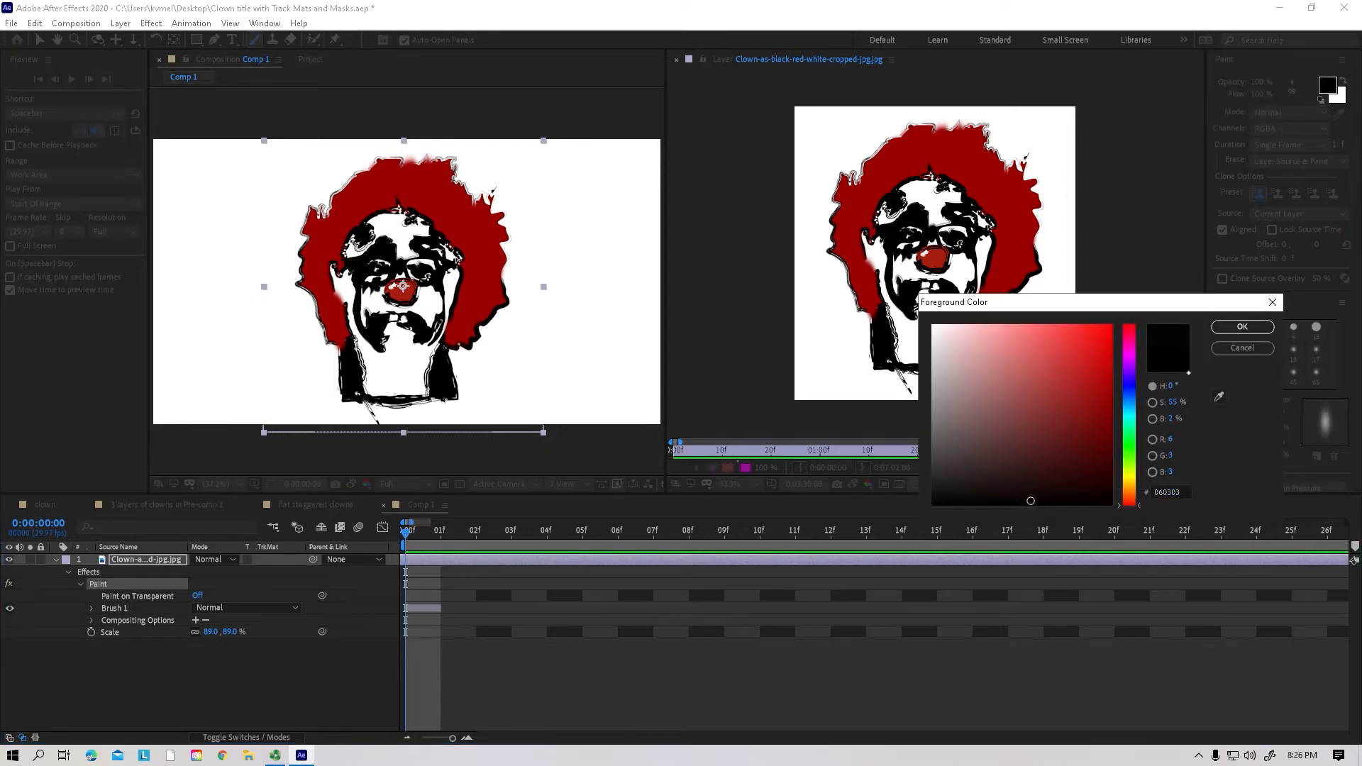
left_click(1242, 327)
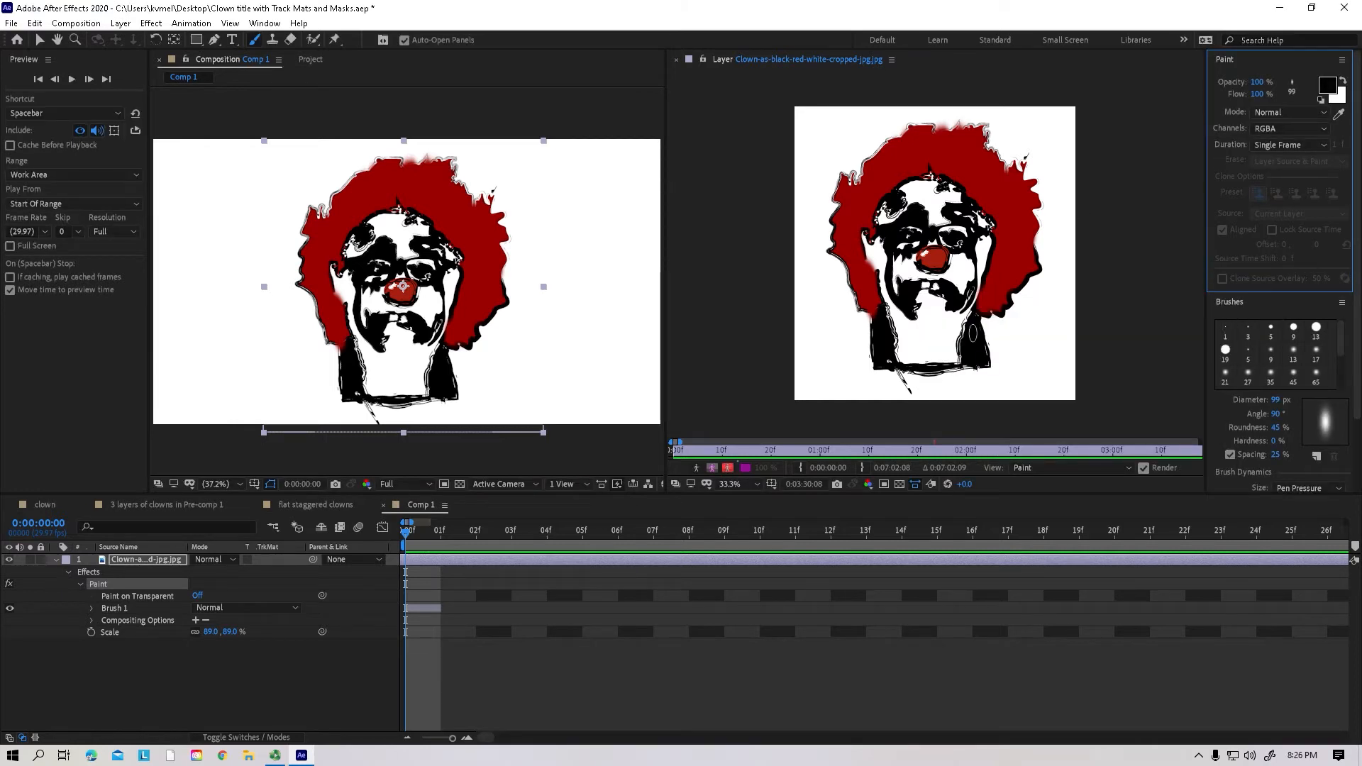
key("ctrl+z")
left_click_drag(1275, 400, 1251, 401)
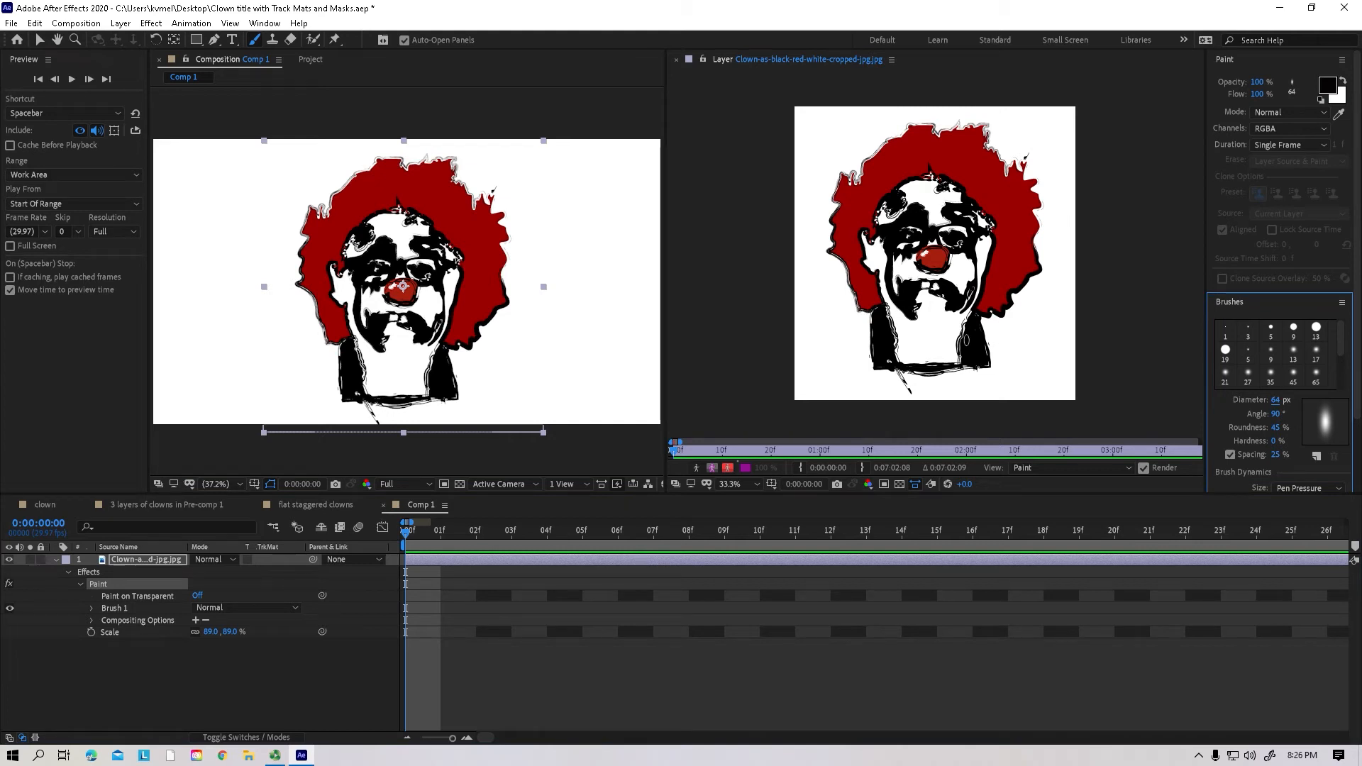
Step: Paint soft black strokes around the clown's face, neck and eyes on the first frame
mouse_move(977, 312)
left_mouse_down()
mouse_move(988, 216)
mouse_move(951, 178)
mouse_move(901, 186)
mouse_move(870, 284)
mouse_move(892, 362)
mouse_move(970, 340)
mouse_move(965, 305)
mouse_move(936, 282)
mouse_move(914, 294)
left_mouse_up()
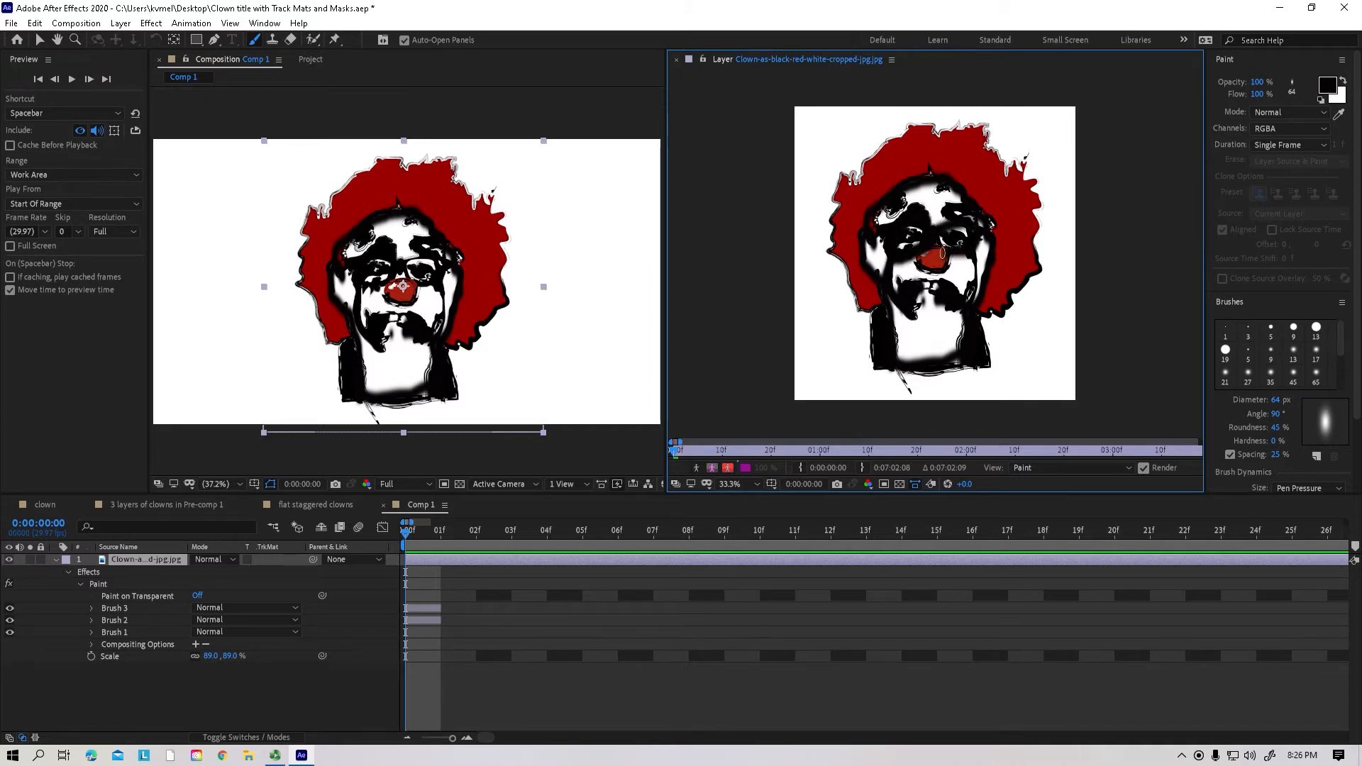
left_click_drag(942, 253, 935, 249)
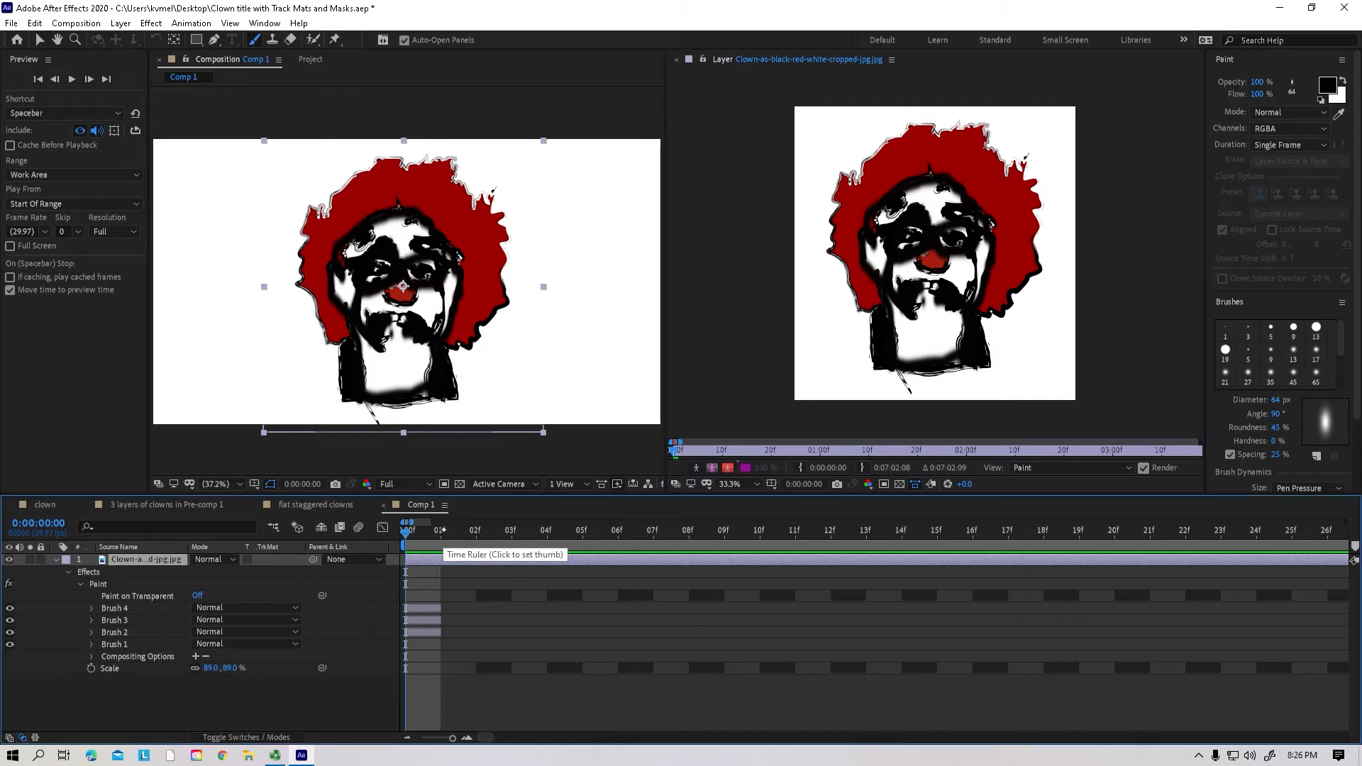
Step: Go to frame 1 and extend the durations of Brush 4, Brush 3 and Brush 2 to frame 2
left_click(441, 533)
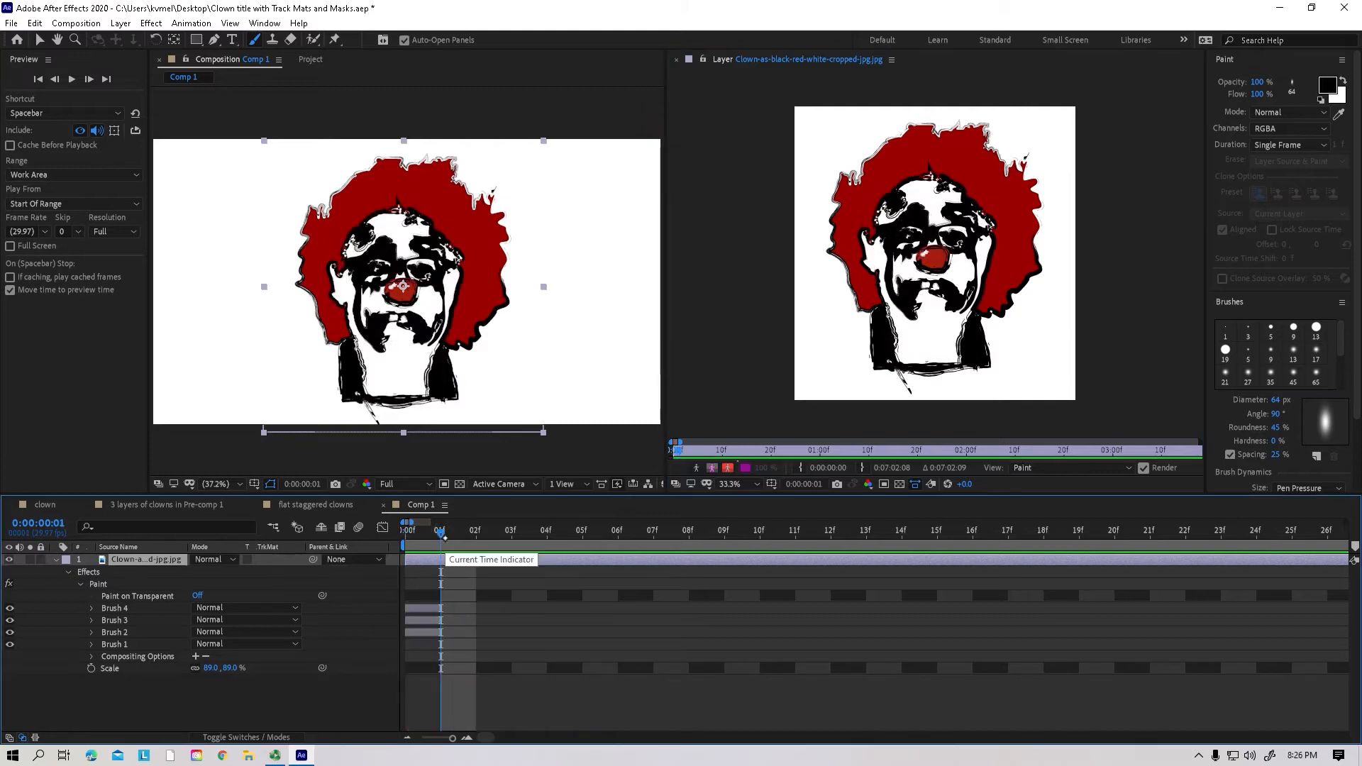
mouse_move(441, 608)
left_mouse_down()
mouse_move(476, 619)
mouse_move(426, 624)
mouse_move(471, 629)
left_mouse_up()
left_click(442, 633)
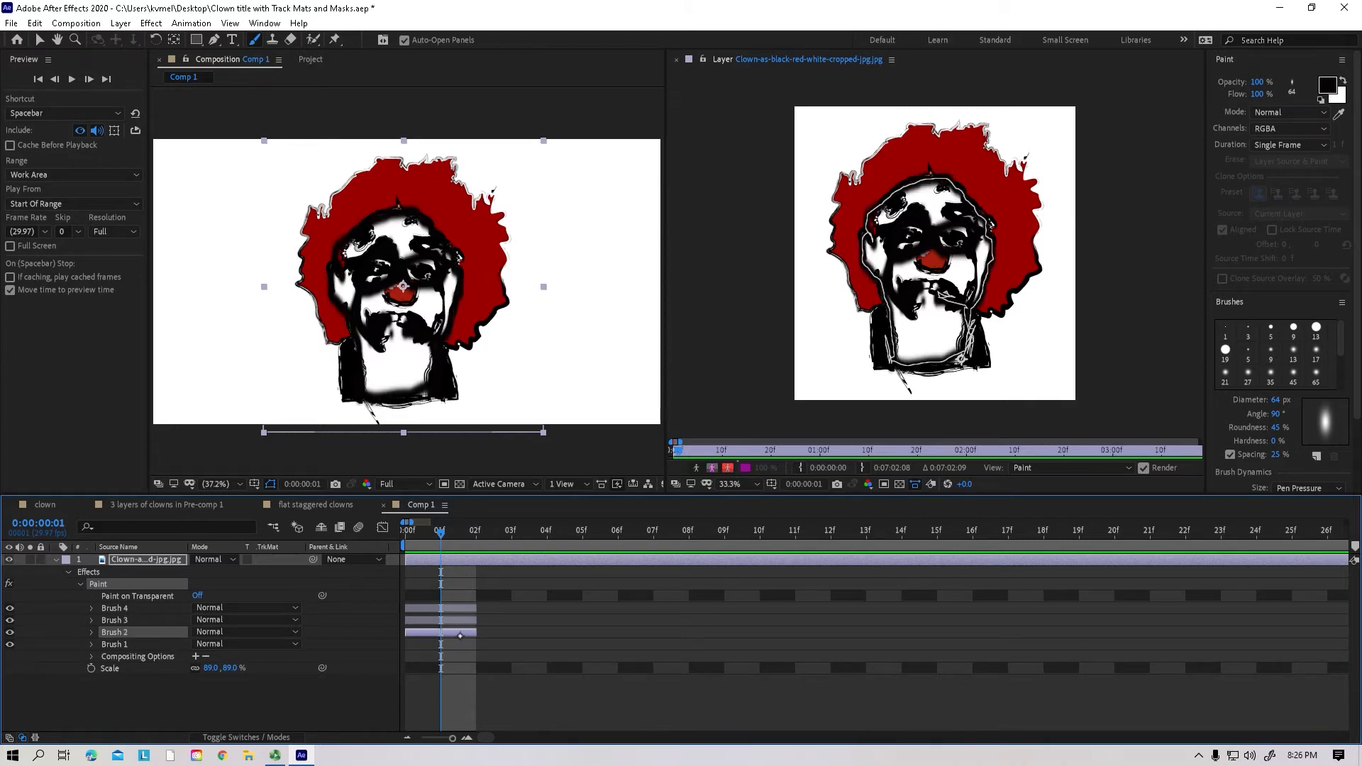
Step: Add Path keyframes to Brush 4, Brush 3 and Brush 2 at frame 1
left_click(115, 608)
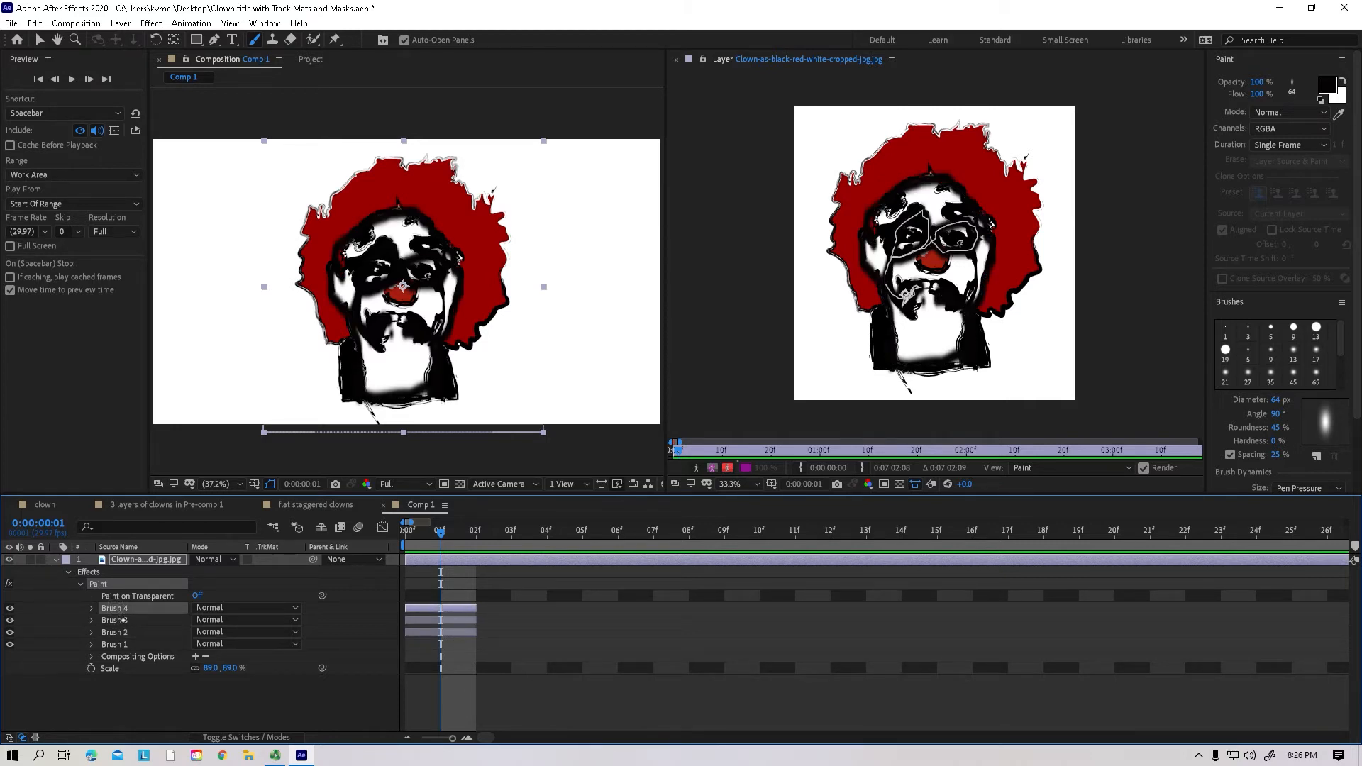
left_click(117, 632, "shift")
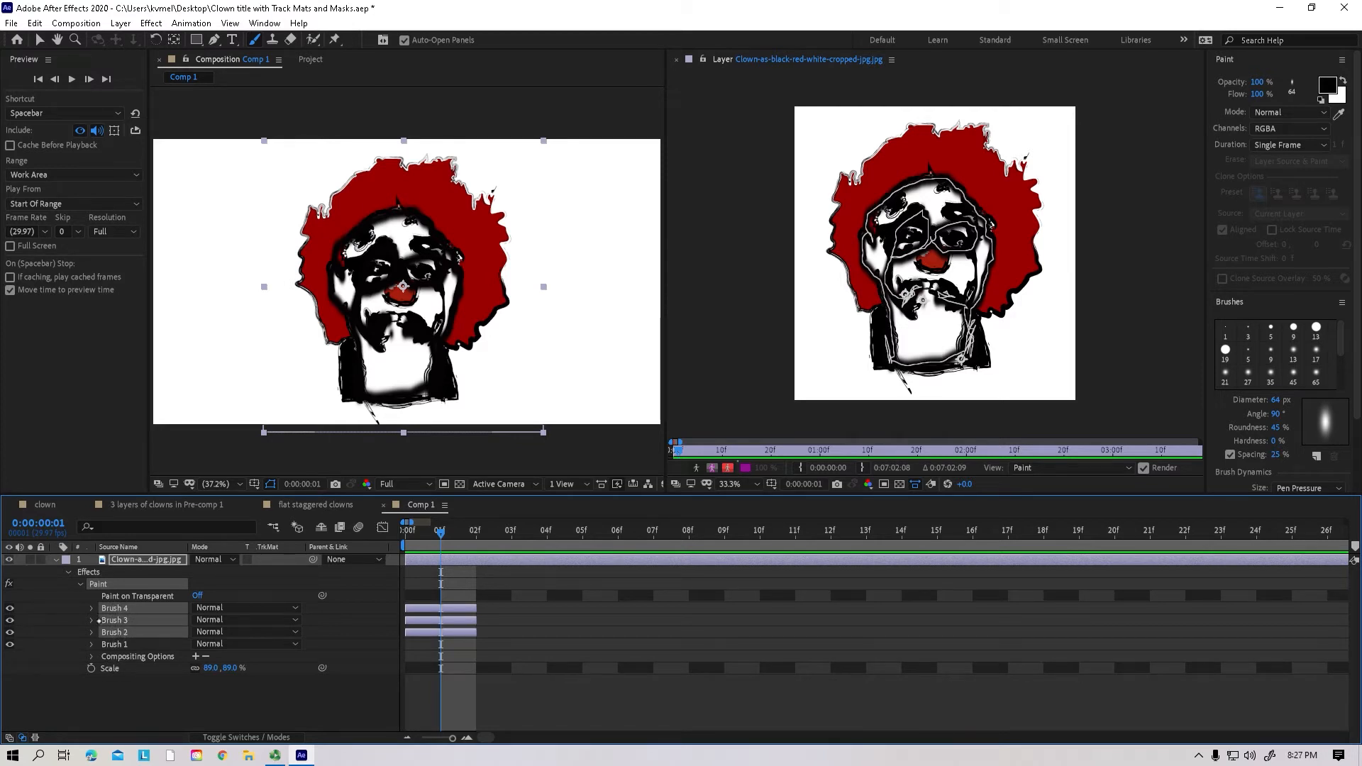
left_click(91, 607)
left_click(115, 619)
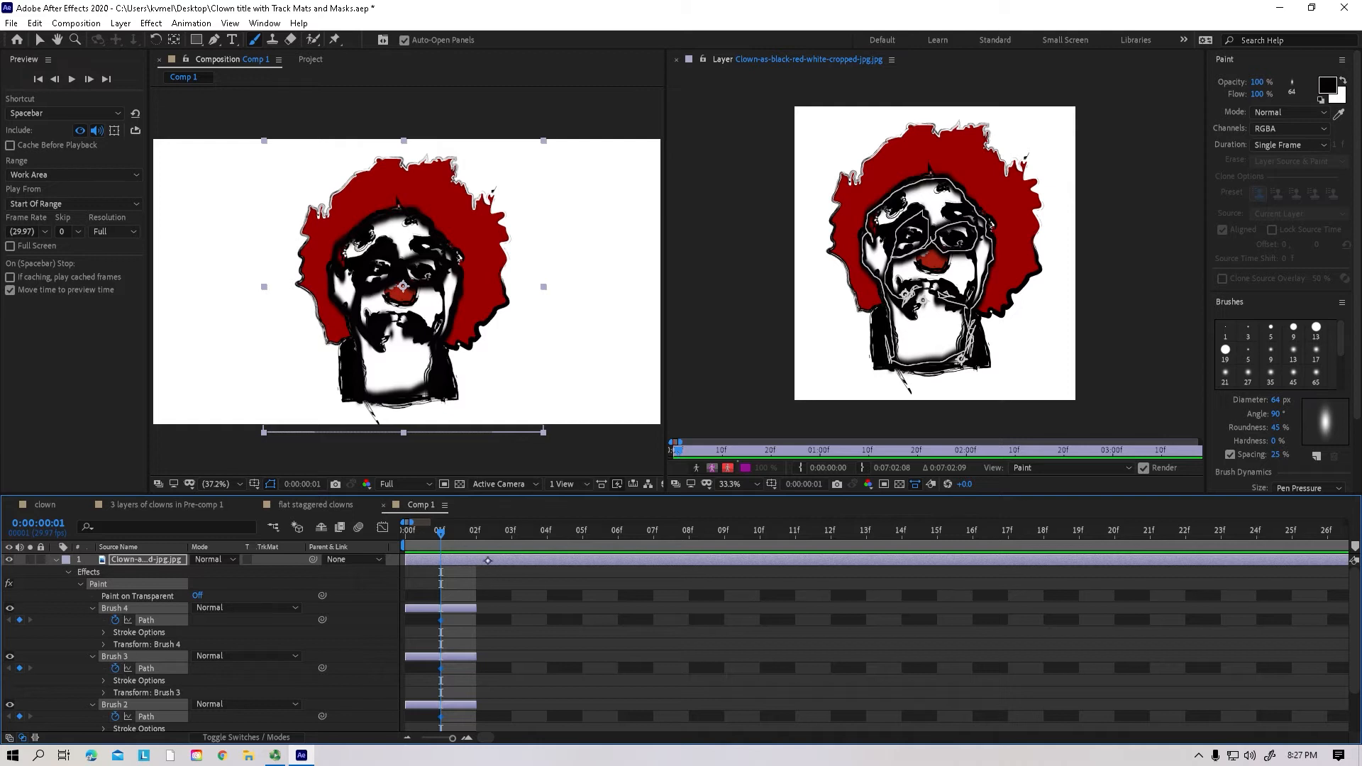
Step: Paint new black strokes around the clown's face, neck and eyes on frame 2
key("Page_Down")
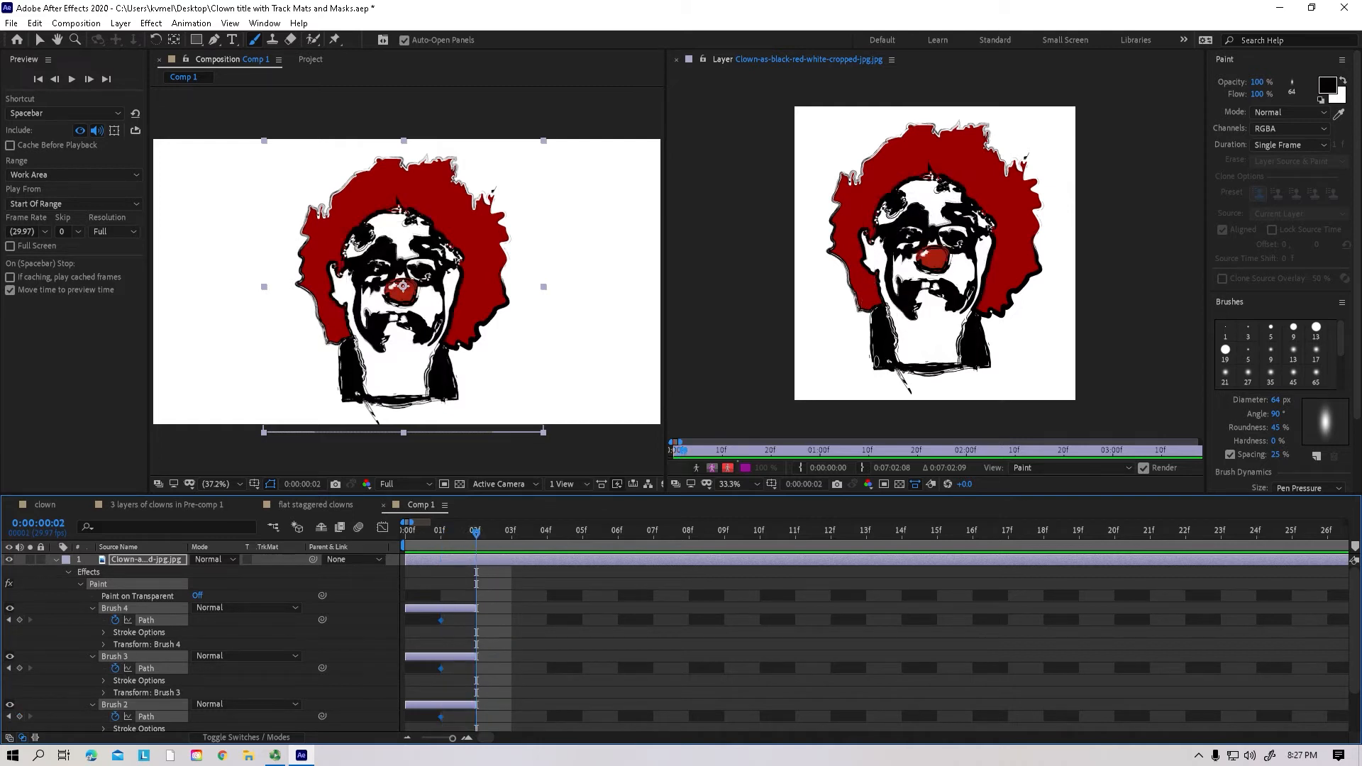
mouse_move(966, 333)
left_mouse_down()
mouse_move(993, 270)
mouse_move(969, 191)
mouse_move(905, 173)
mouse_move(862, 249)
mouse_move(874, 313)
mouse_move(913, 369)
mouse_move(971, 303)
mouse_move(961, 300)
left_mouse_up()
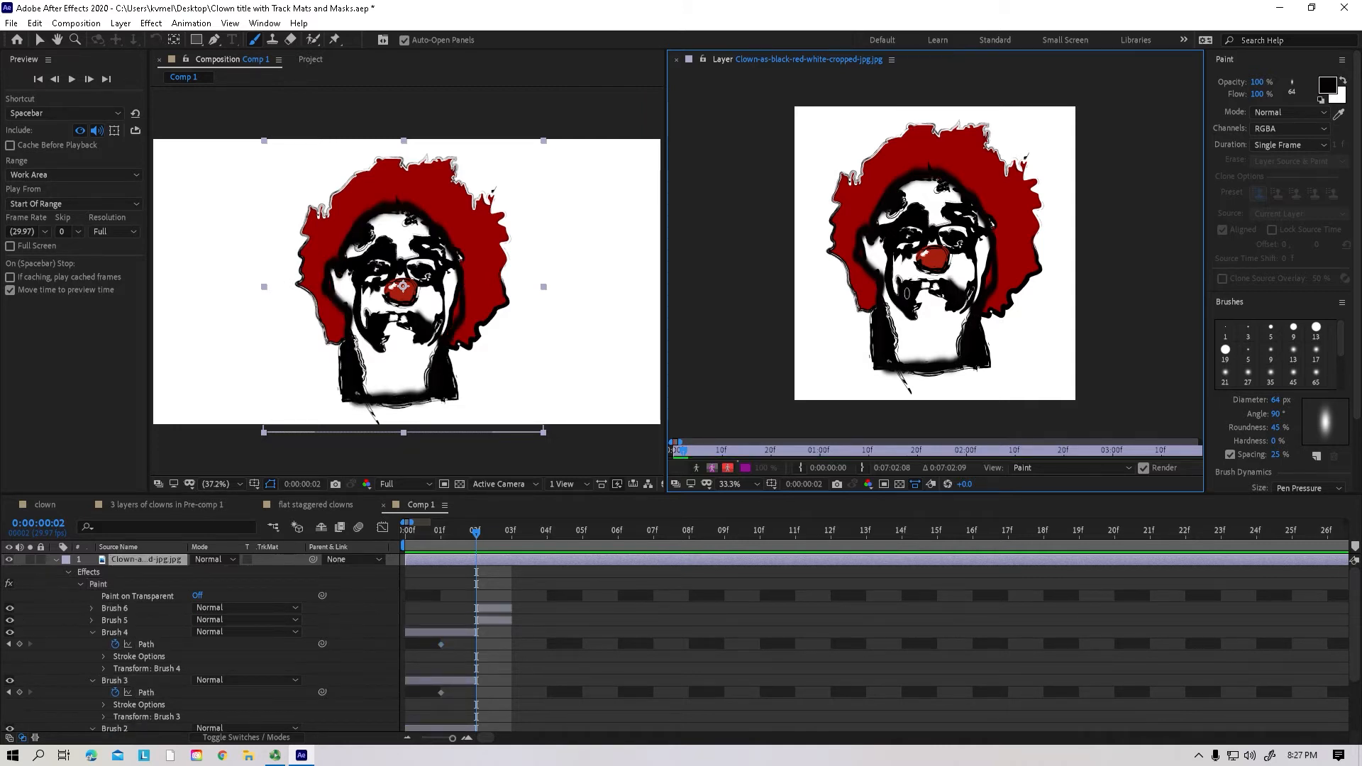
mouse_move(917, 212)
left_mouse_down()
mouse_move(895, 260)
mouse_move(920, 220)
mouse_move(940, 248)
mouse_move(962, 223)
left_mouse_up()
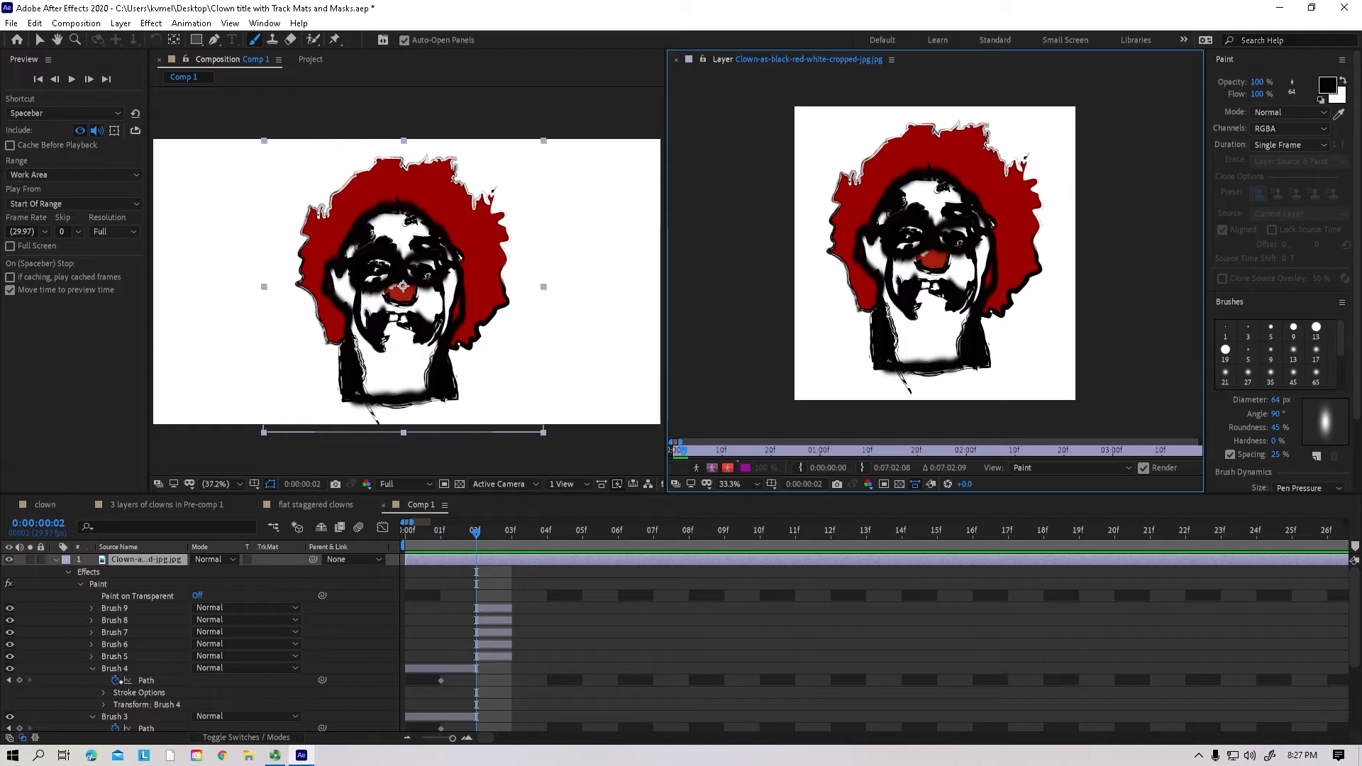
Step: Paint varied black strokes around the clown's face, neck and eyes on frame 4, and again on frame 5
left_click_drag(478, 533, 546, 532)
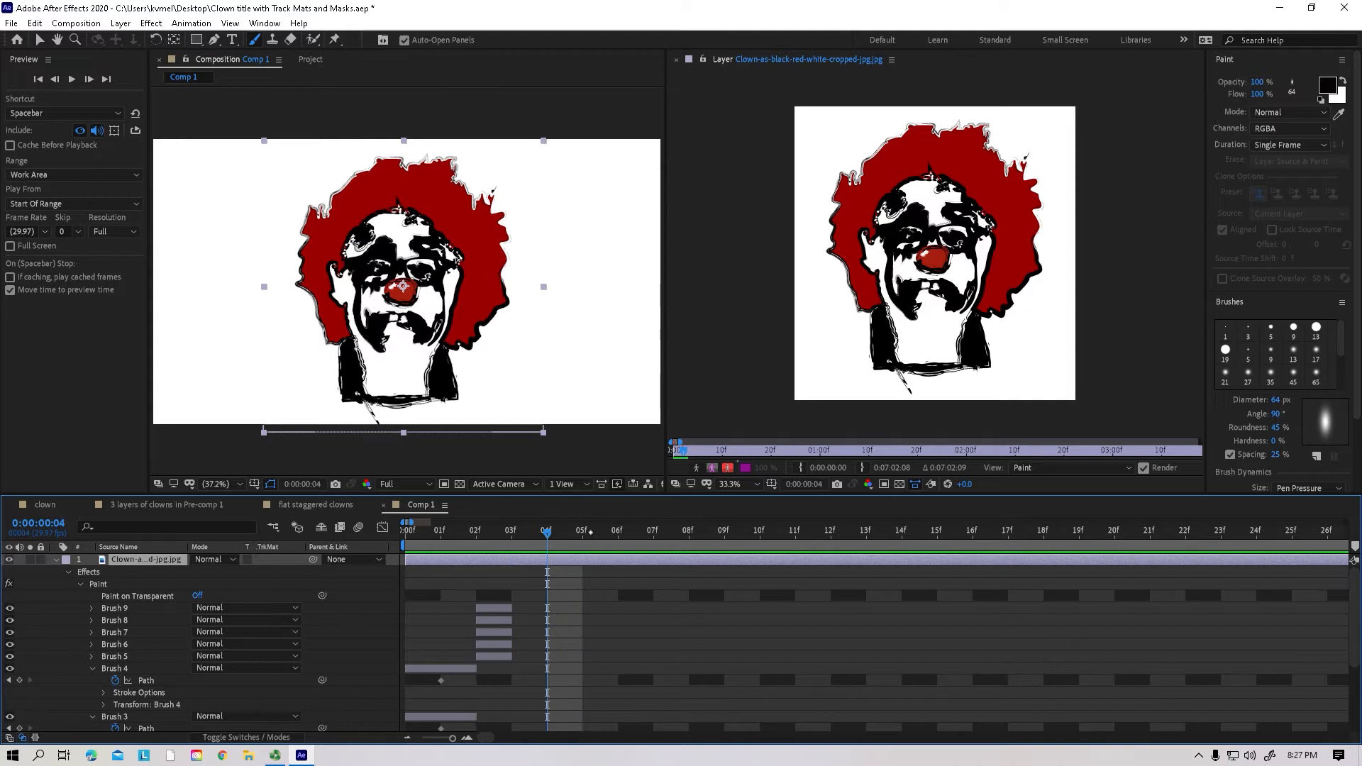
mouse_move(887, 321)
left_mouse_down()
mouse_move(989, 370)
mouse_move(985, 211)
mouse_move(892, 173)
mouse_move(864, 234)
mouse_move(874, 296)
mouse_move(898, 322)
mouse_move(920, 288)
mouse_move(905, 300)
mouse_move(890, 283)
mouse_move(905, 213)
mouse_move(923, 248)
mouse_move(959, 232)
mouse_move(938, 250)
mouse_move(952, 320)
left_mouse_up()
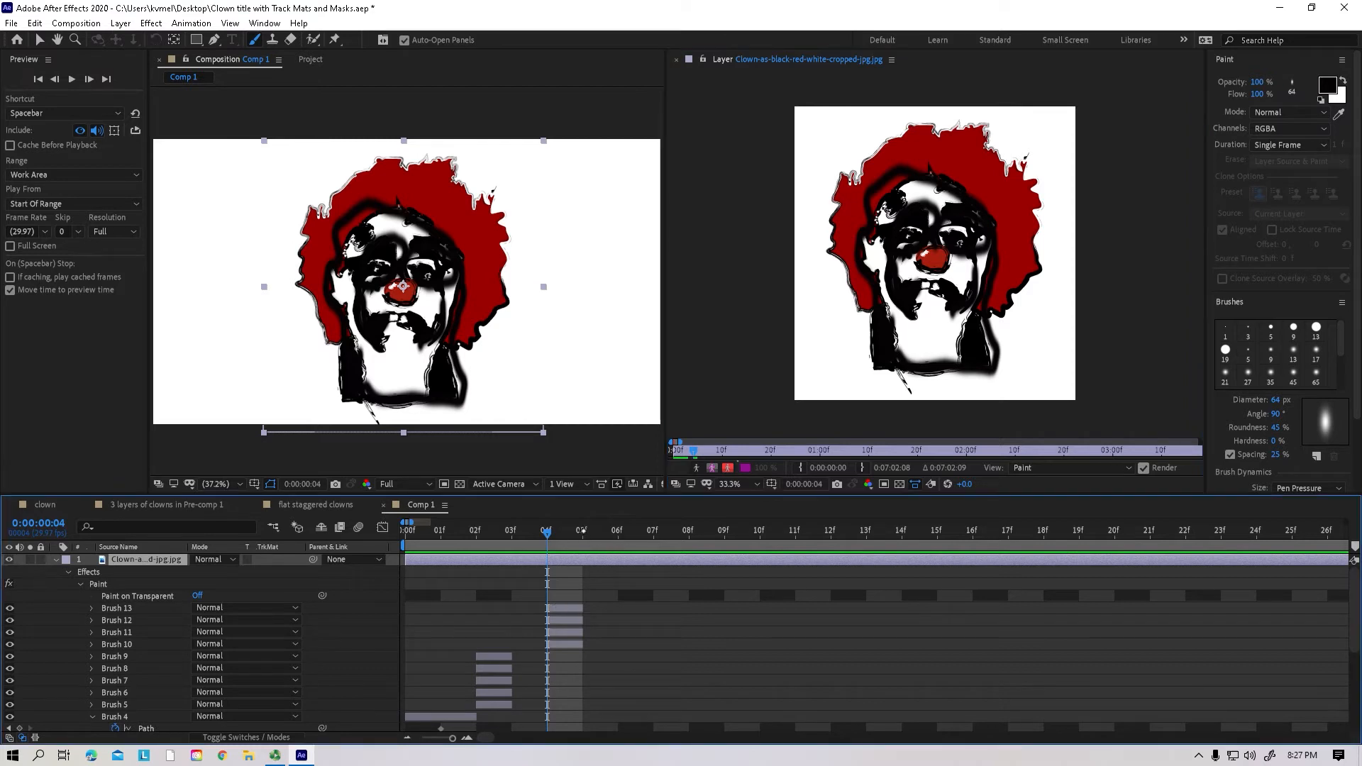
left_click(584, 542)
mouse_move(917, 287)
left_mouse_down()
mouse_move(893, 295)
mouse_move(898, 217)
mouse_move(897, 255)
mouse_move(959, 260)
mouse_move(944, 251)
left_mouse_up()
mouse_move(968, 347)
left_mouse_down()
mouse_move(947, 383)
mouse_move(878, 319)
left_mouse_up()
mouse_move(997, 301)
left_mouse_down()
mouse_move(989, 234)
mouse_move(918, 174)
mouse_move(874, 223)
mouse_move(879, 312)
left_mouse_up()
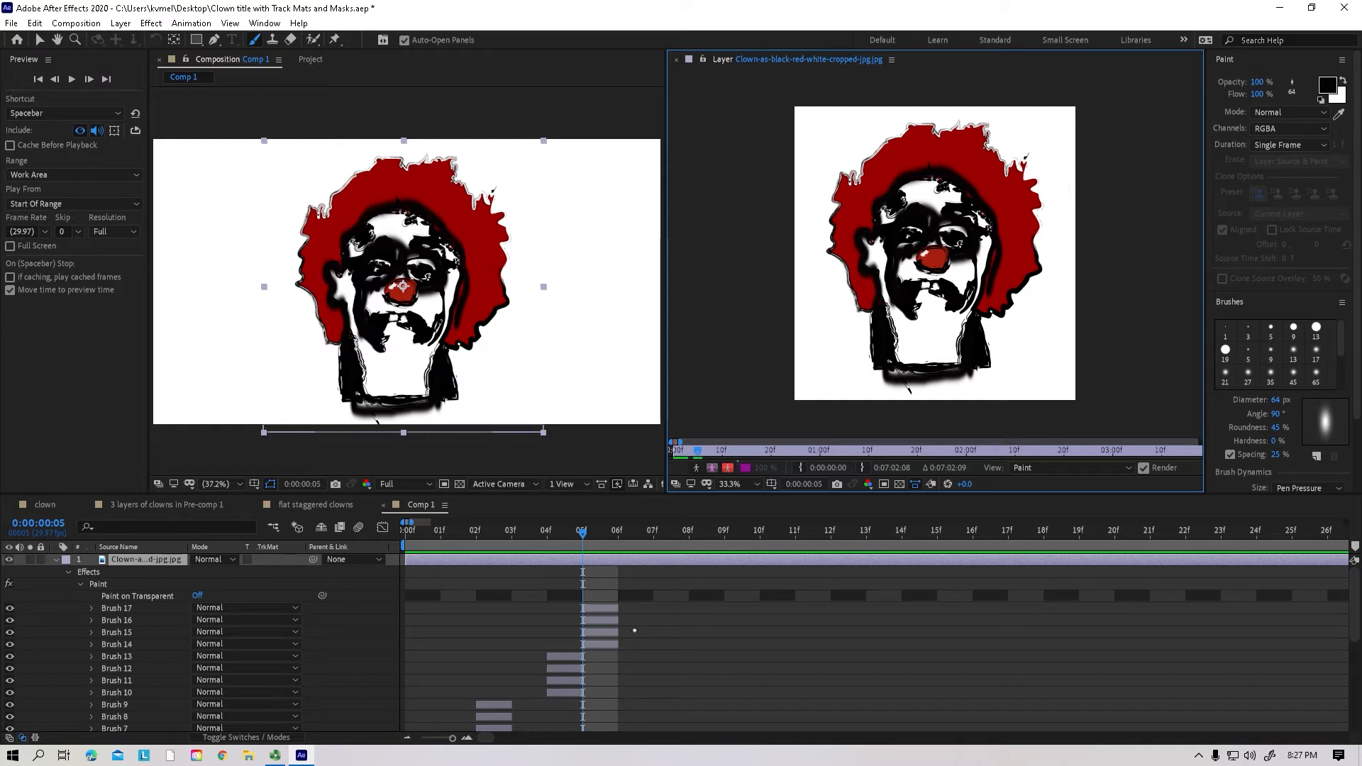
Step: Sample the clown's dark red as the paint color and add red strokes over the hair on frames 4 and 5
key("Page_Up")
left_click(1327, 85)
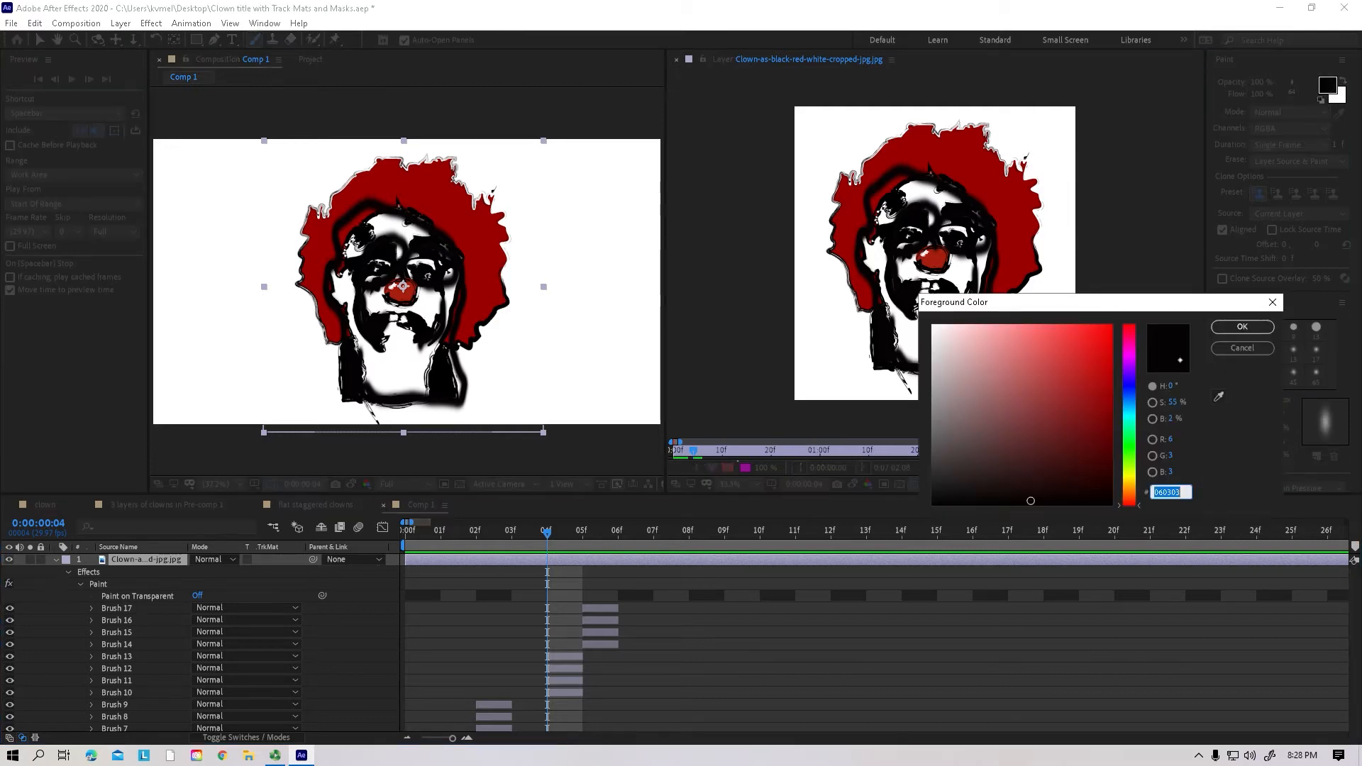
left_click(1242, 348)
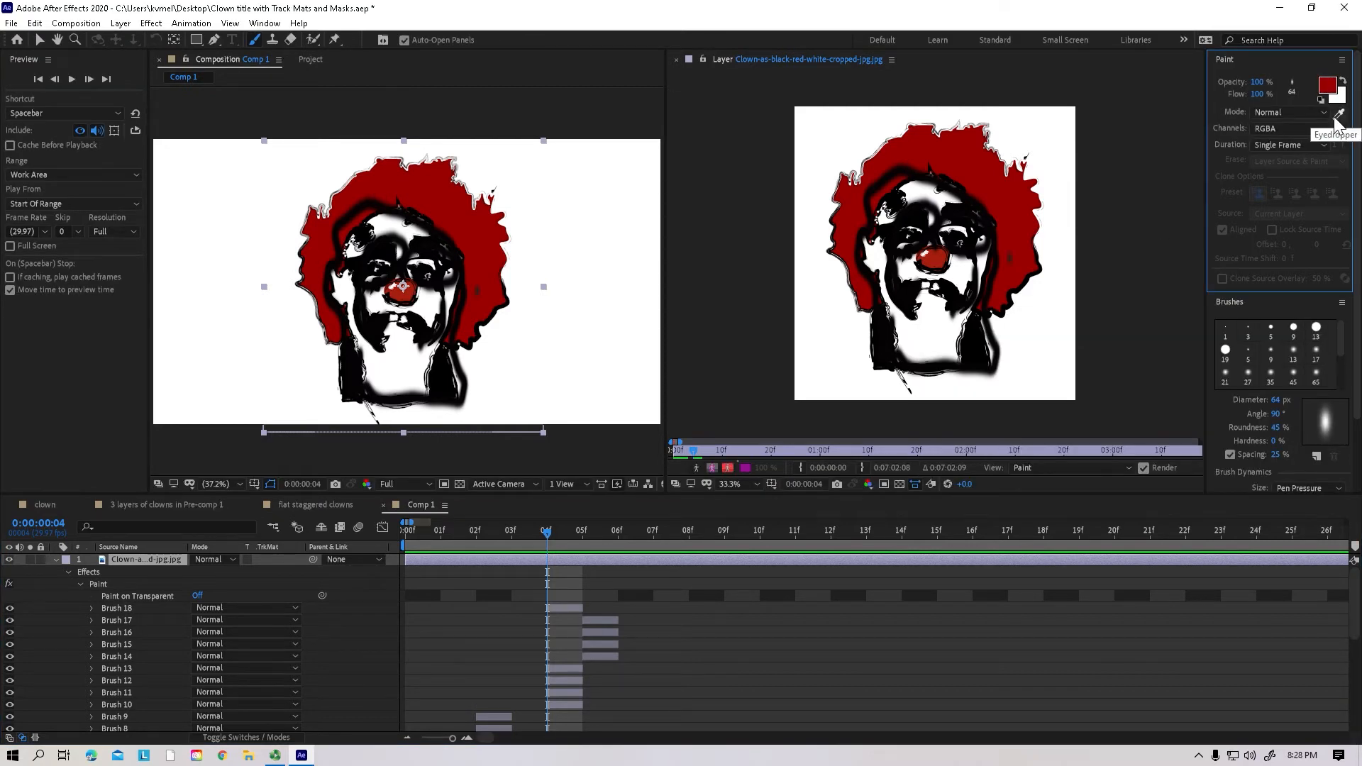
left_click(1338, 115)
mouse_move(998, 308)
left_mouse_down()
mouse_move(1033, 253)
mouse_move(1025, 195)
mouse_move(960, 153)
mouse_move(874, 170)
mouse_move(848, 237)
mouse_move(854, 282)
left_mouse_up()
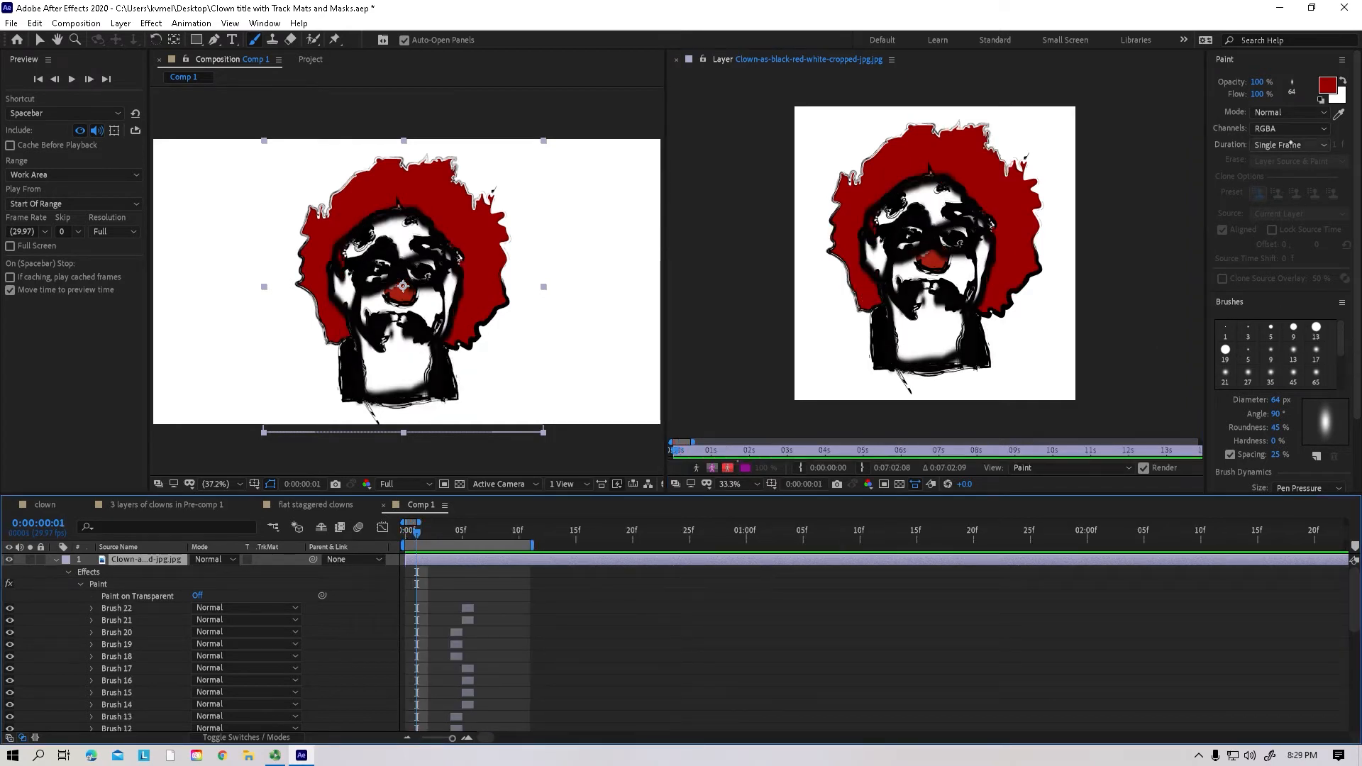
Step: Shorten the work area to end at about frame 6, and preview the frame-by-frame painting
left_click(72, 78)
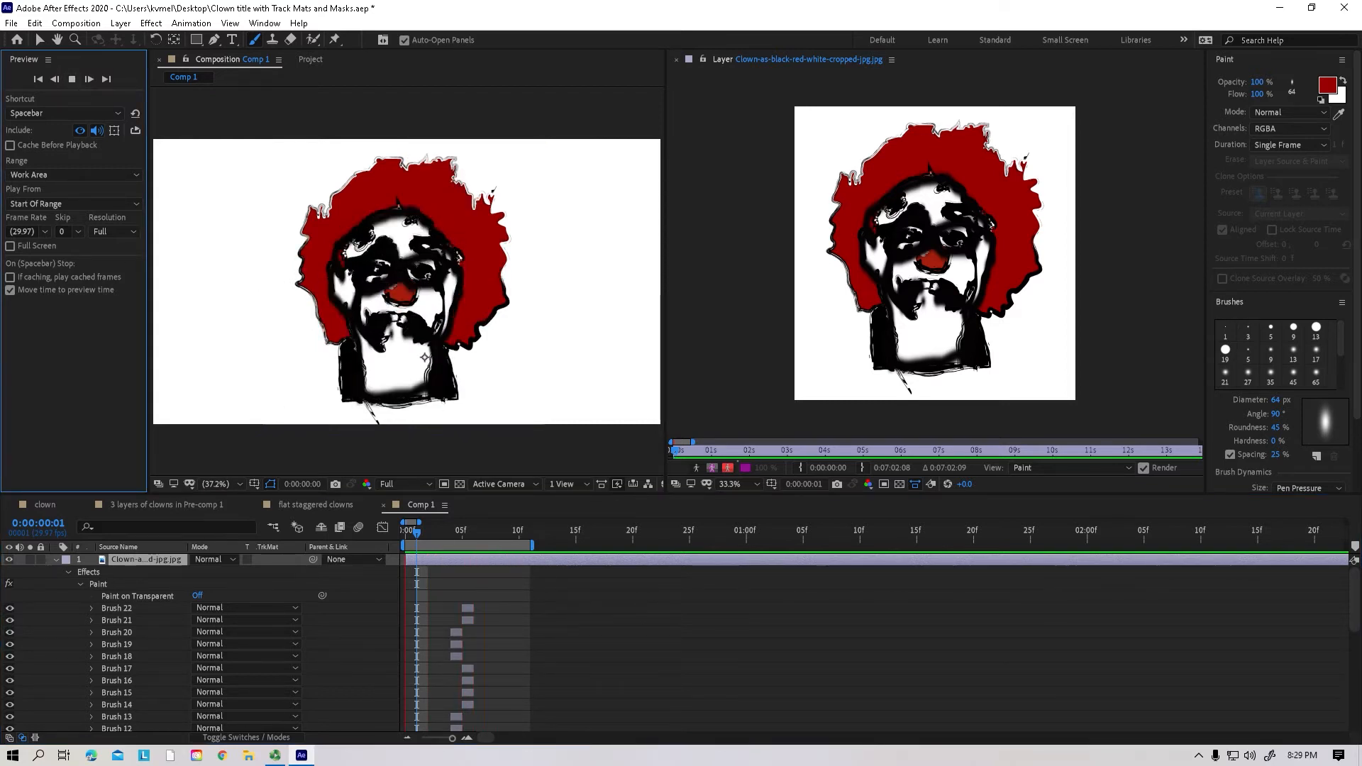
left_click_drag(537, 548, 480, 556)
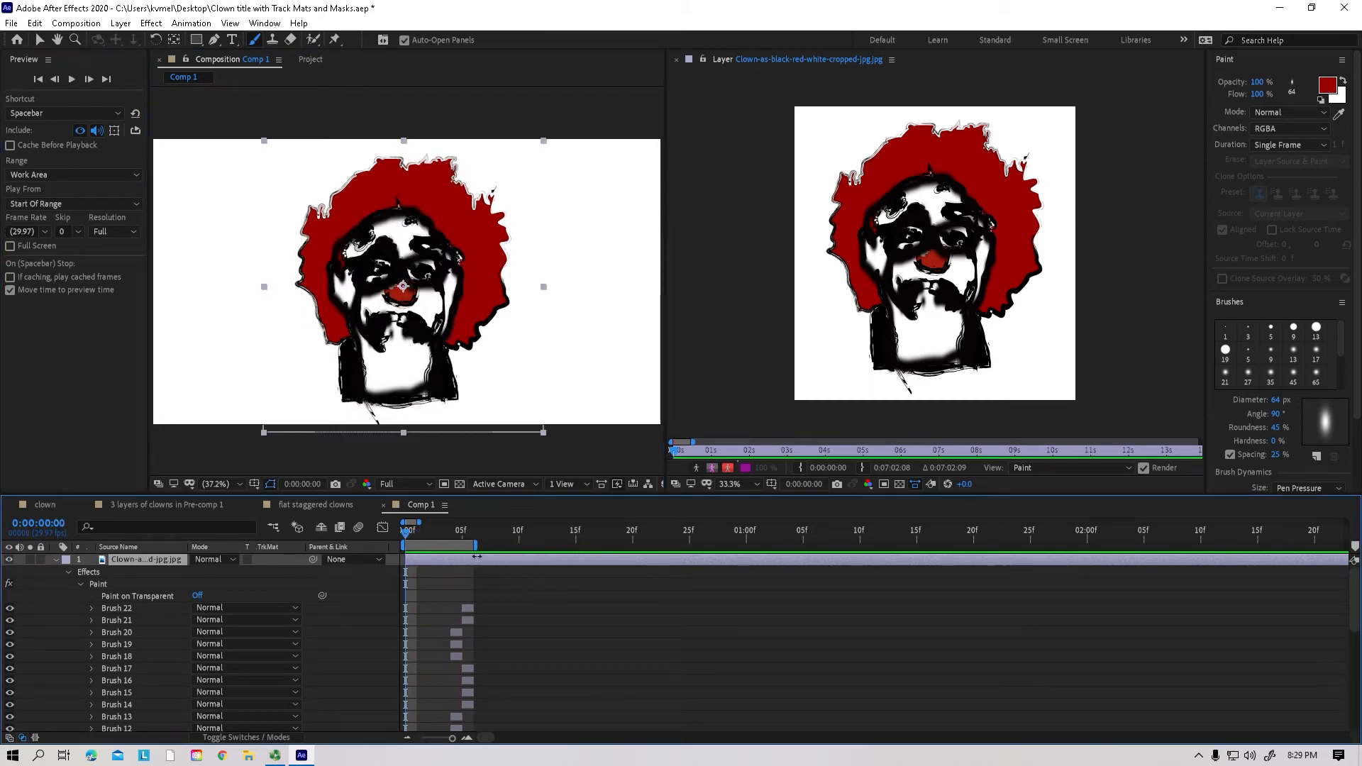
key("space")
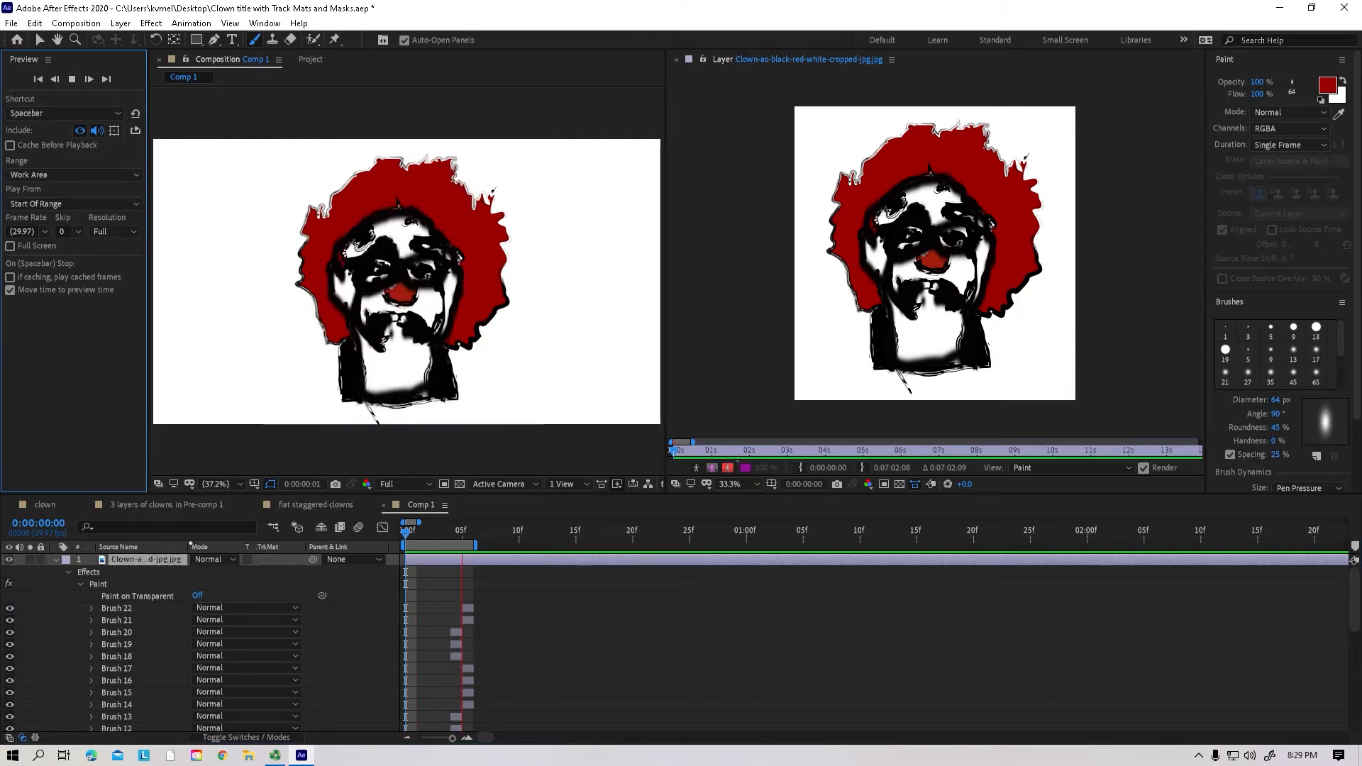
key("space")
Step: Review the clown layer's list of brush strokes, collapse the Paint effect and select the Effects group
scroll(168, 640, "down", 10)
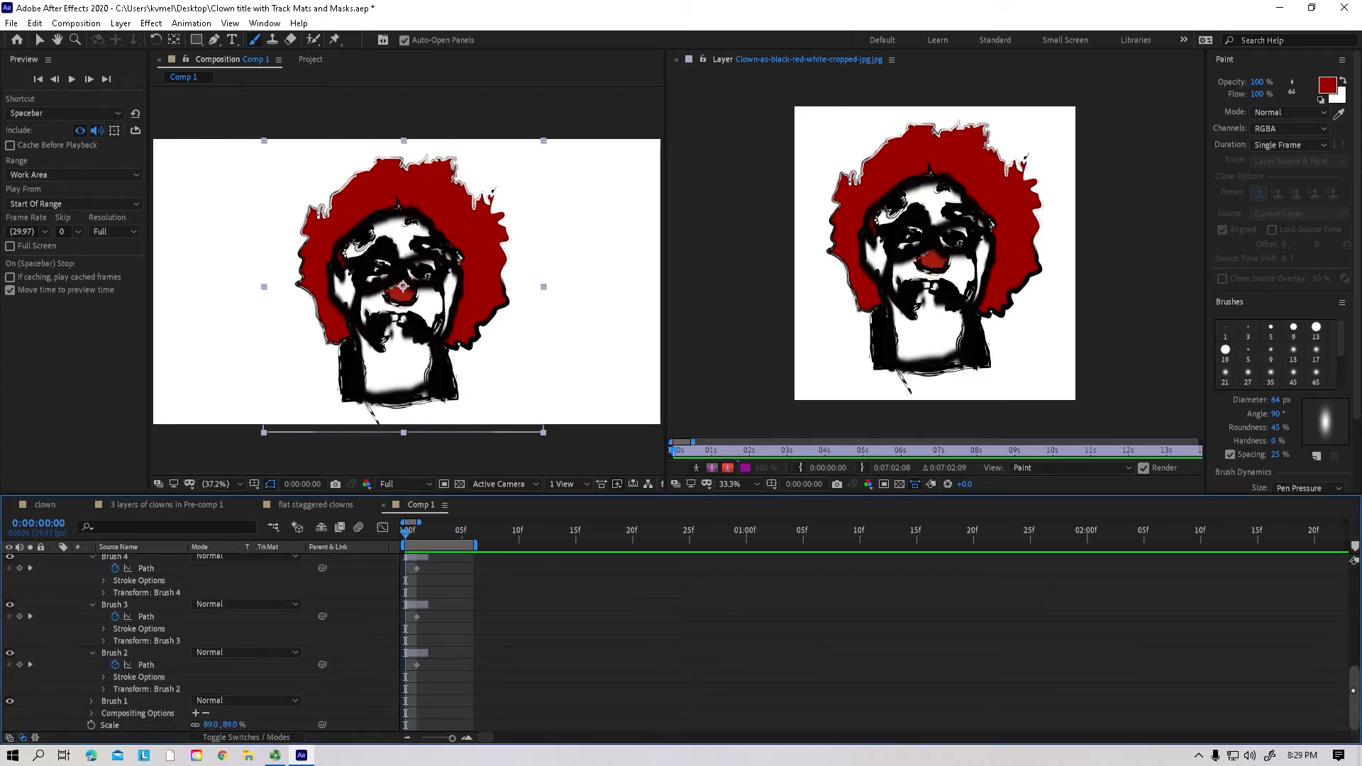
scroll(1353, 690, "up", 15)
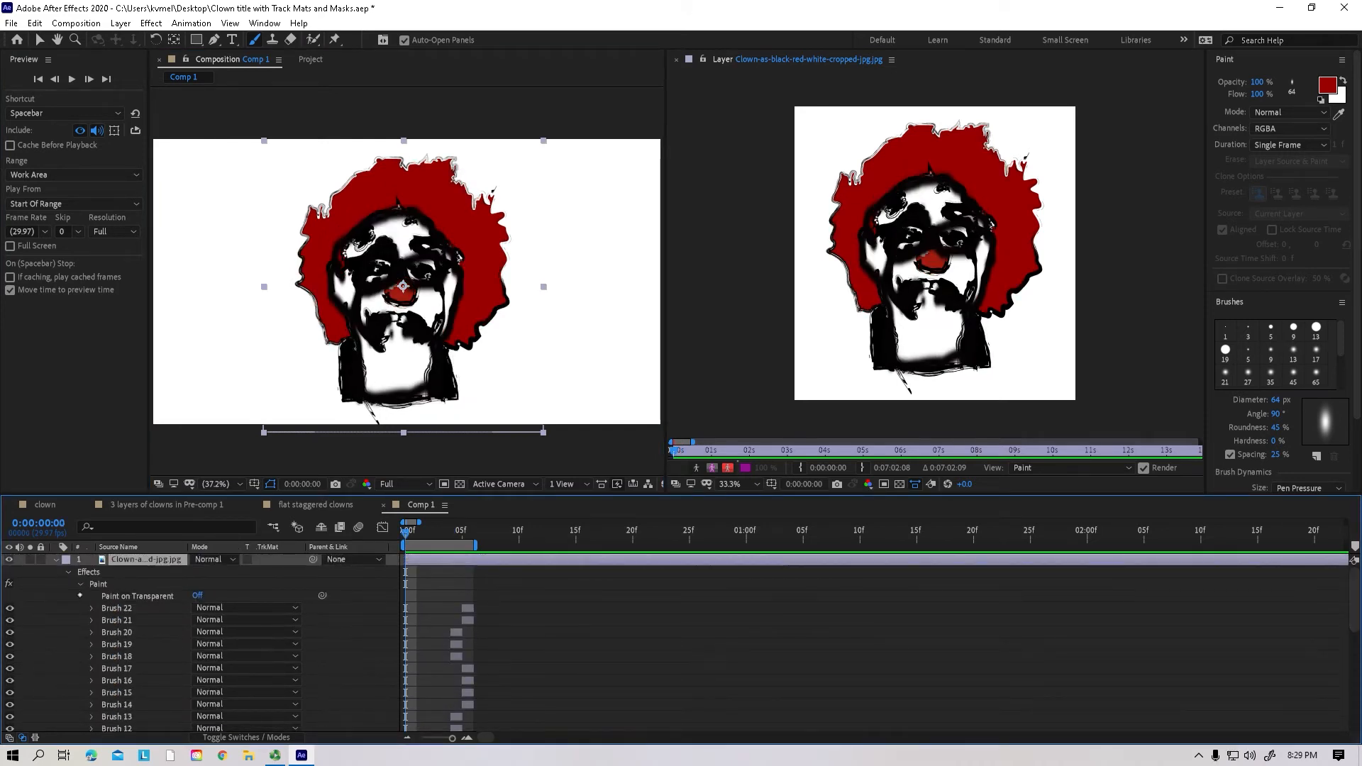
left_click(82, 583)
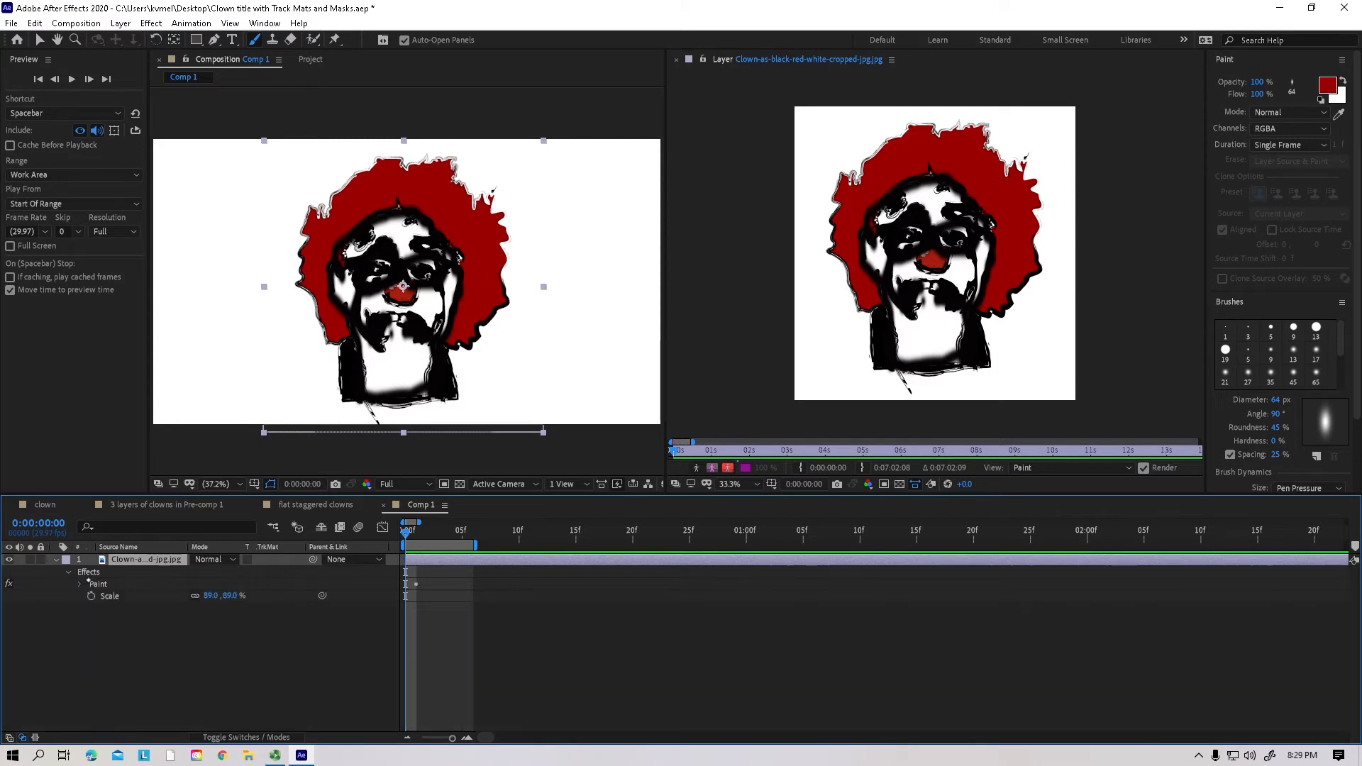
left_click(95, 573)
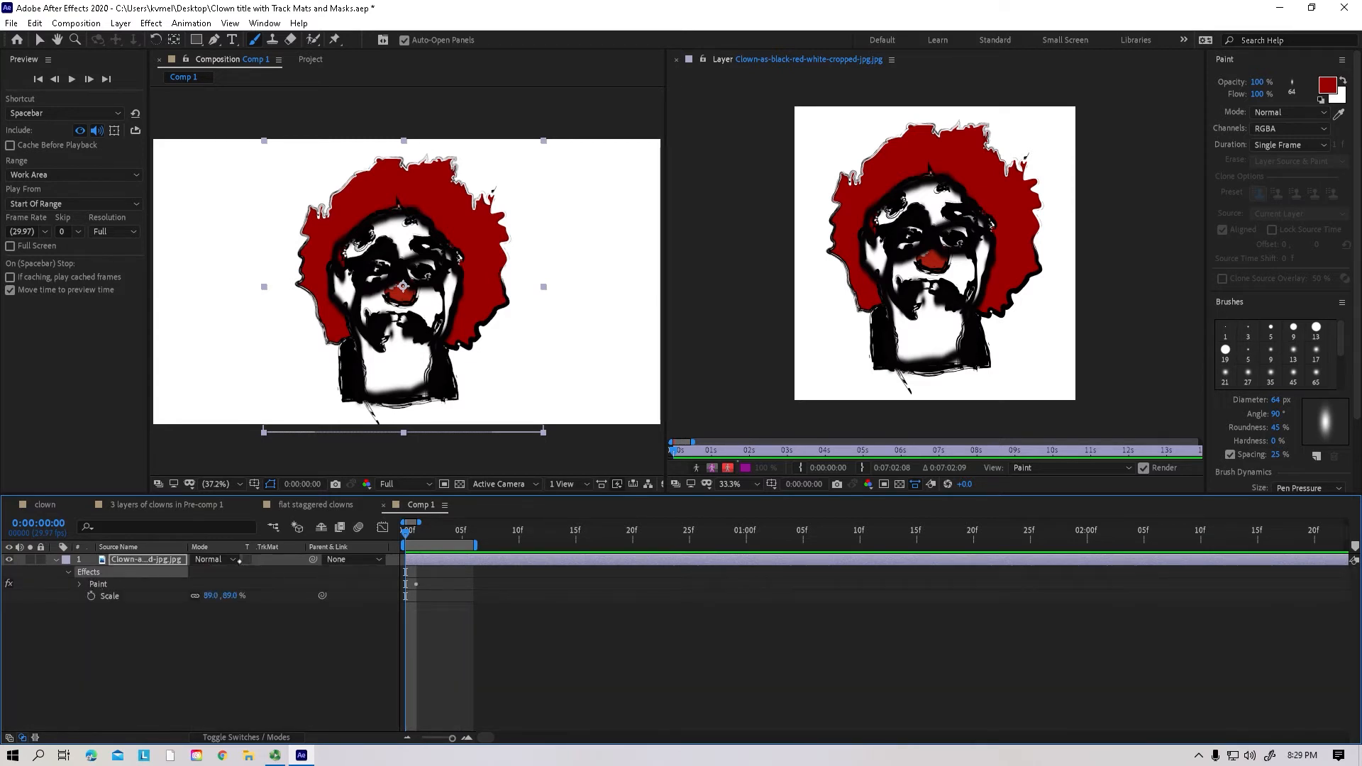
Step: Expand the clown layer's Paint effect and copy it with all its brush strokes
left_click(80, 584)
left_click(98, 584)
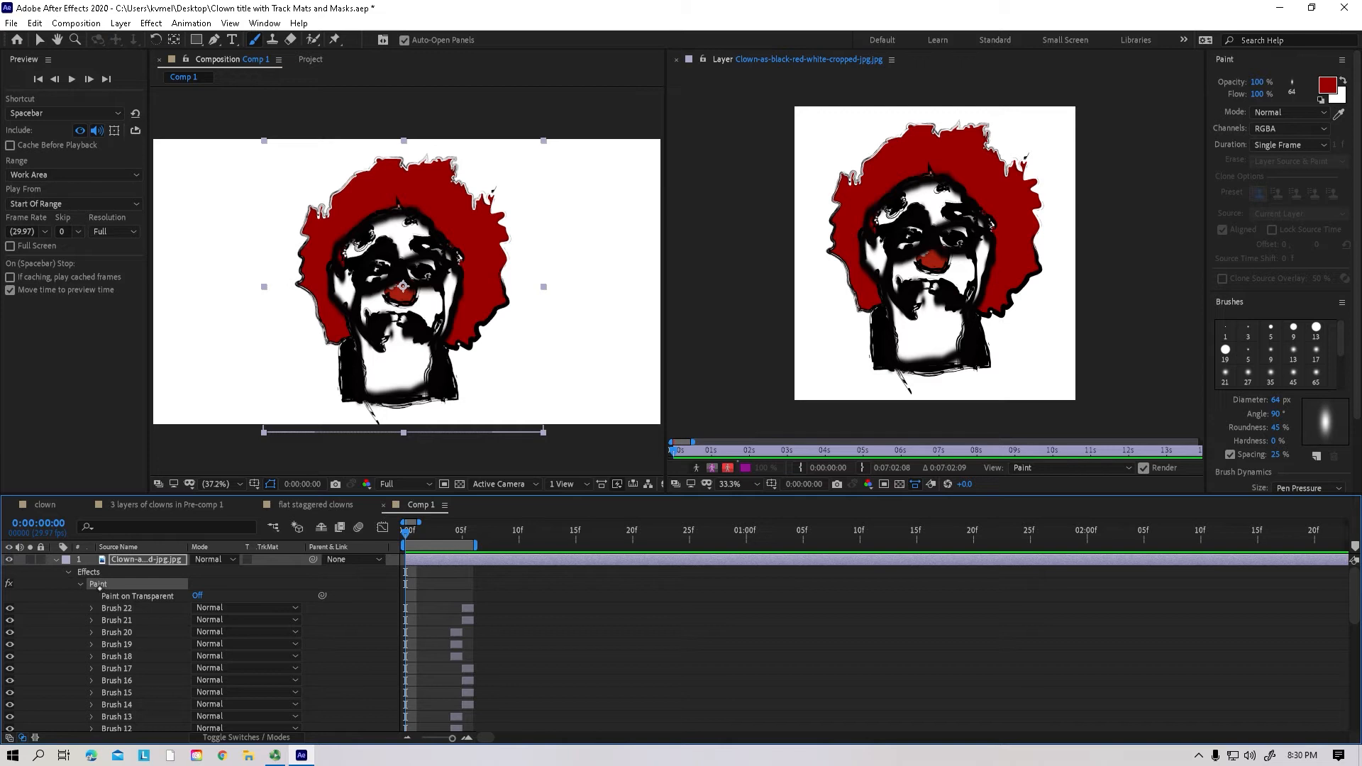
key("ctrl")
Step: Create a white solid layer above the clown layer and paste the copied Paint effect onto it
left_click(121, 22)
mouse_move(222, 39)
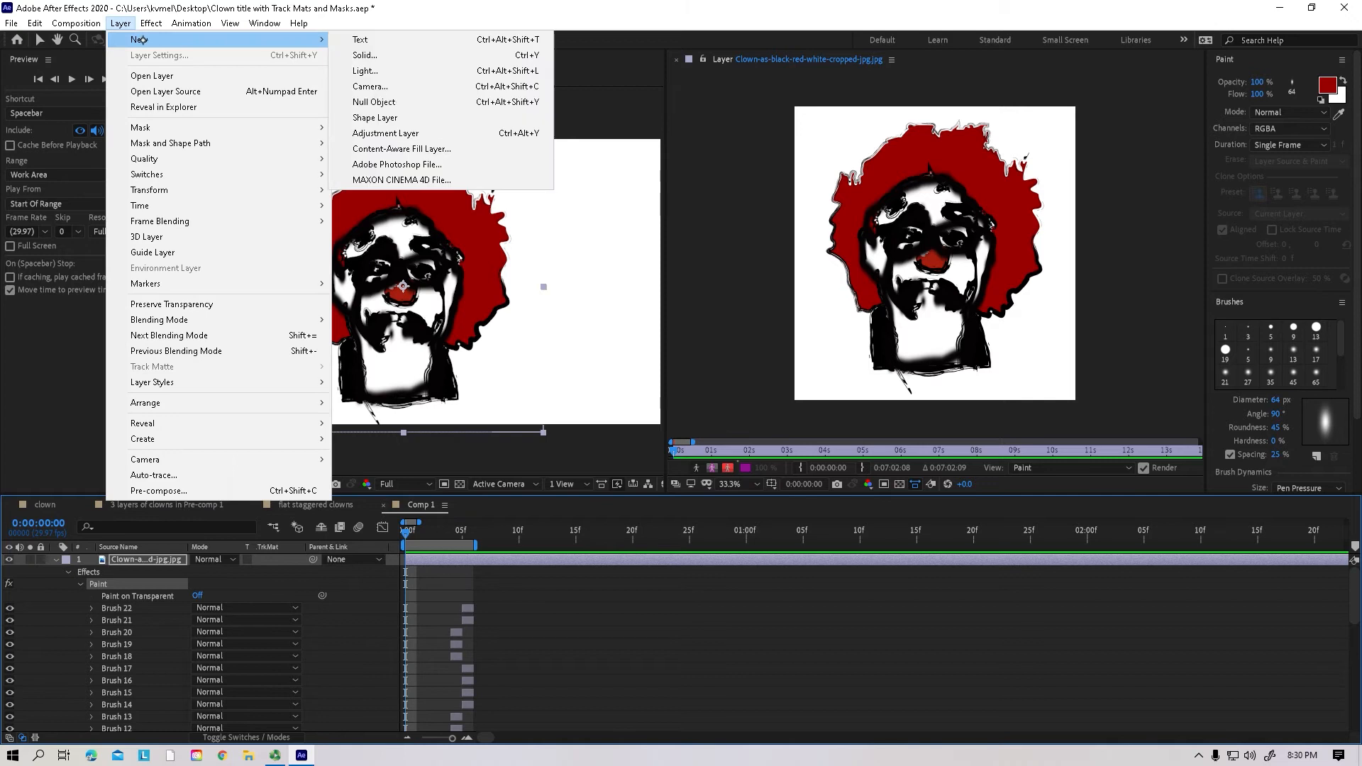
left_click(364, 55)
left_click(1144, 543)
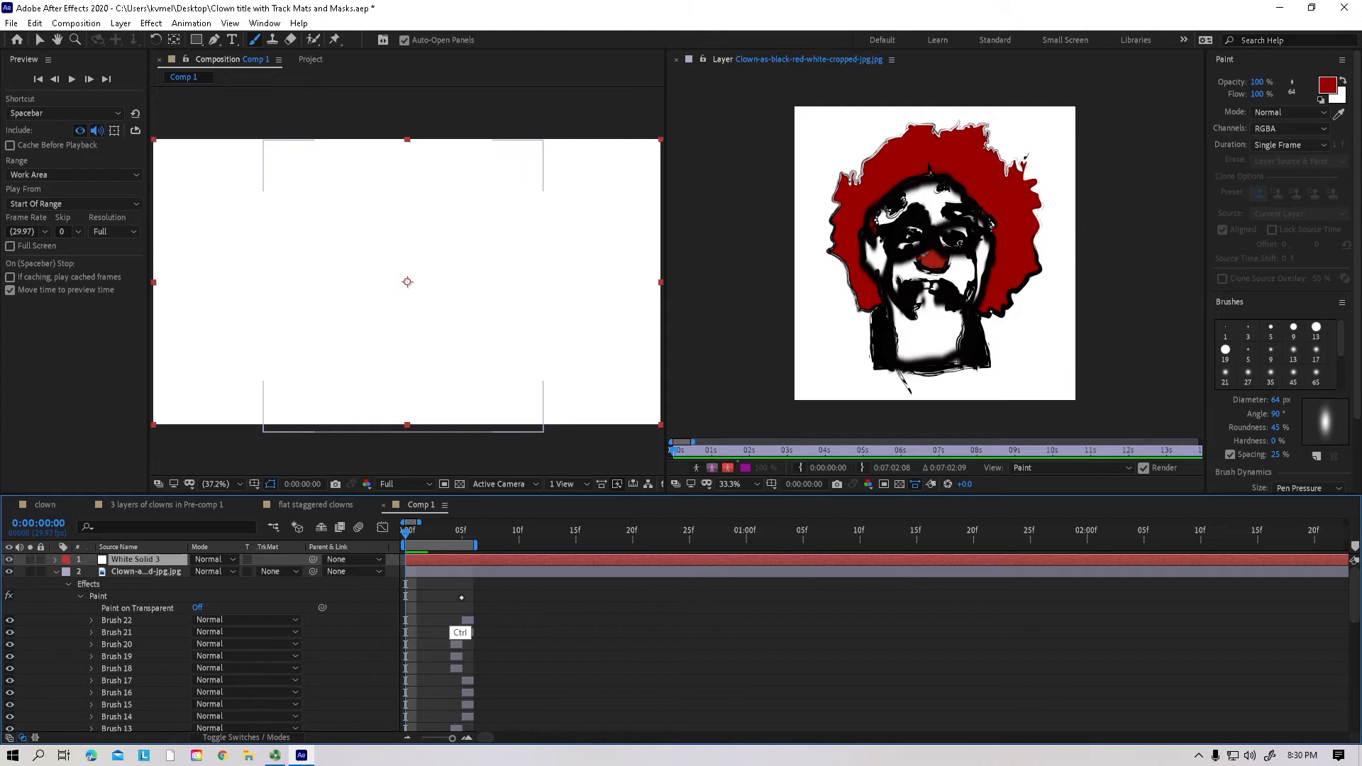
key("ctrl+v")
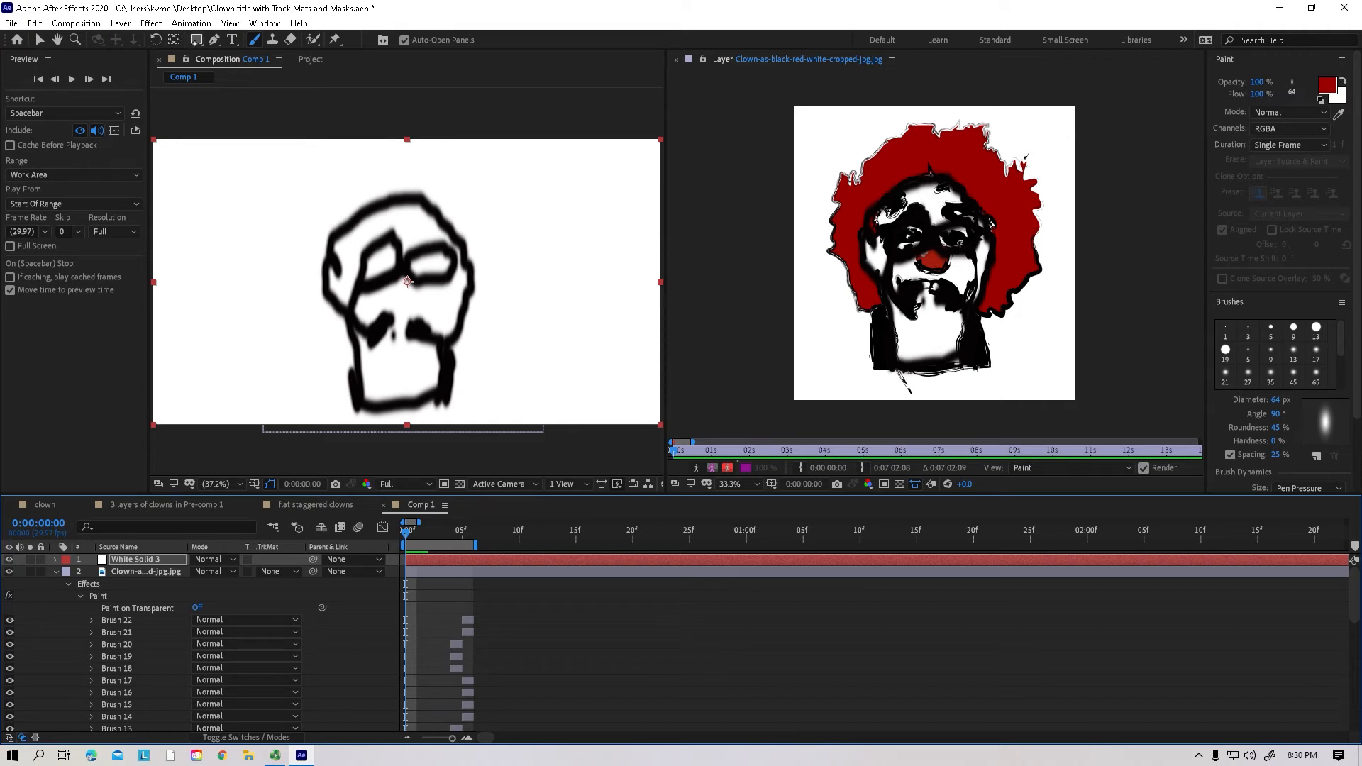
Step: Preview the work area to check the pasted brush strokes on the white solid
left_click(72, 80)
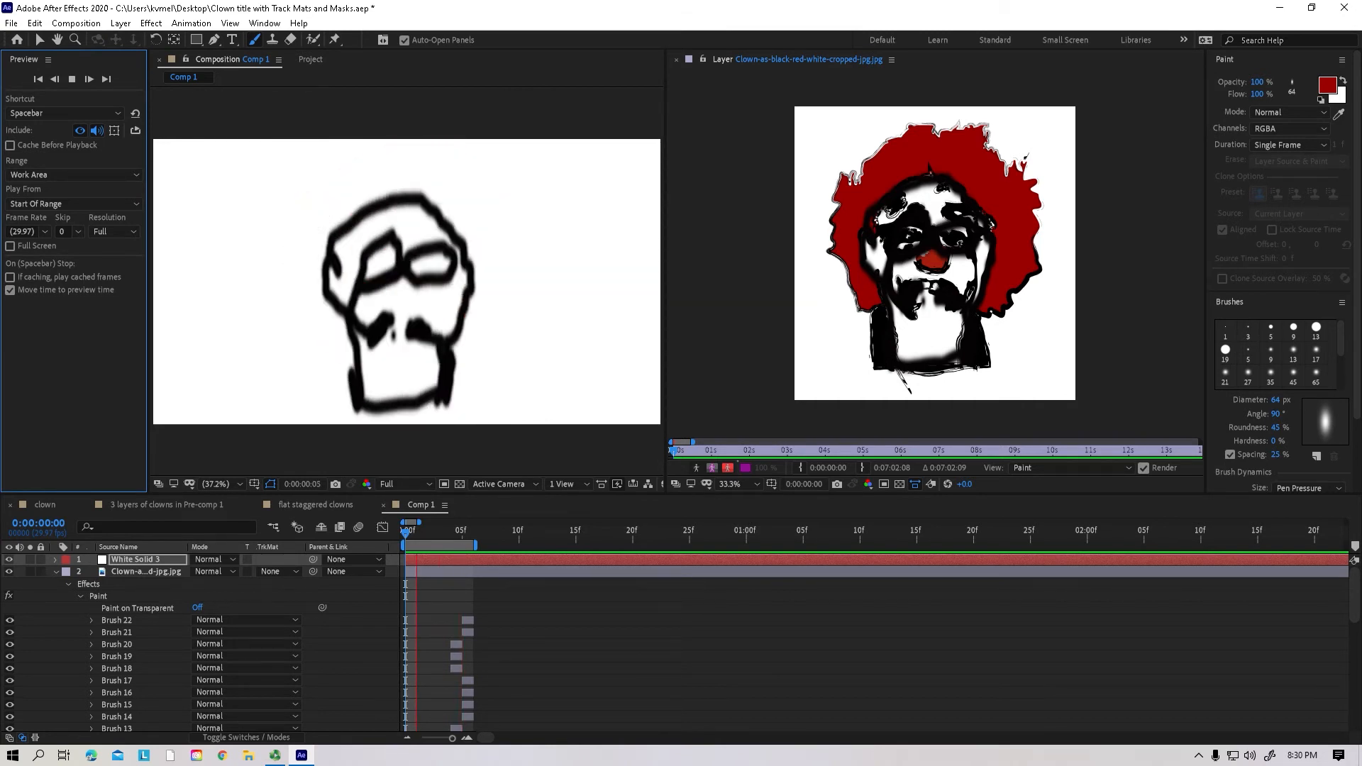
left_click(616, 406)
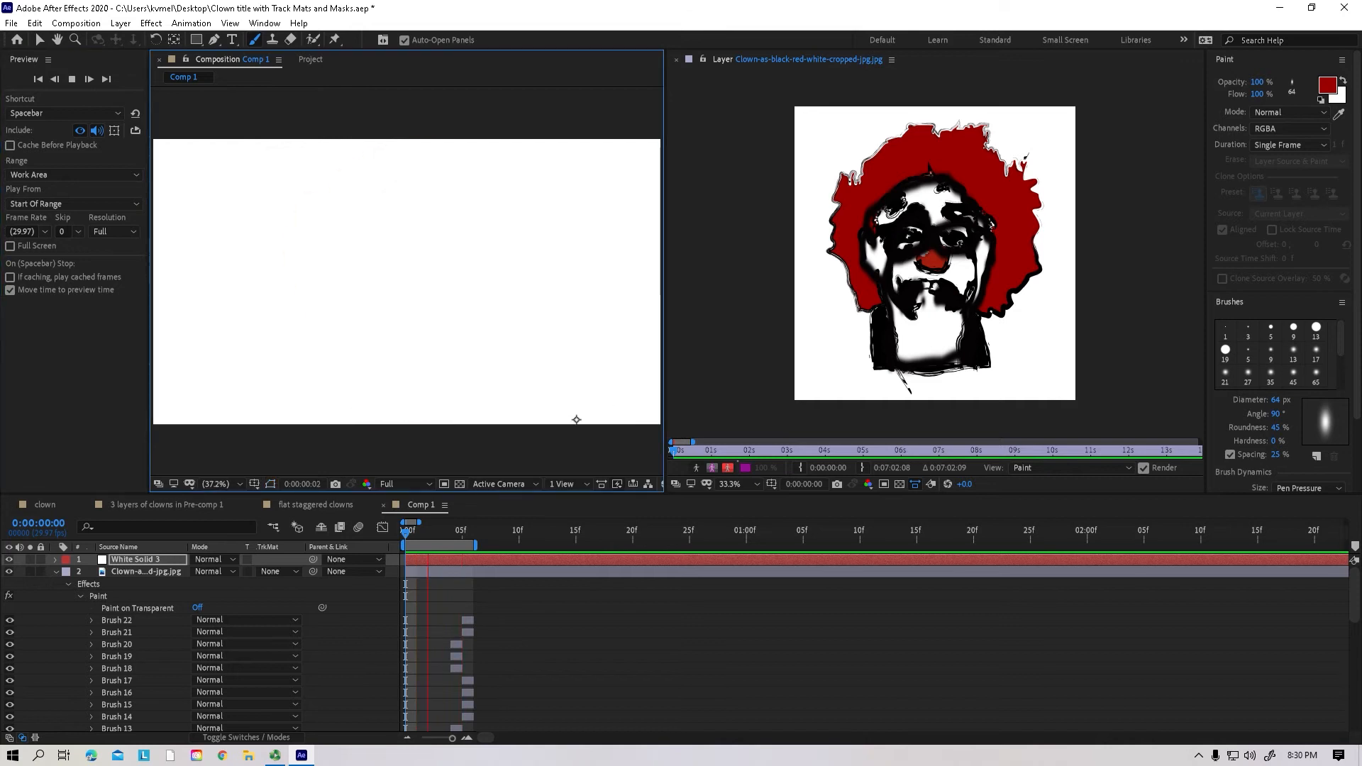
left_click(123, 571)
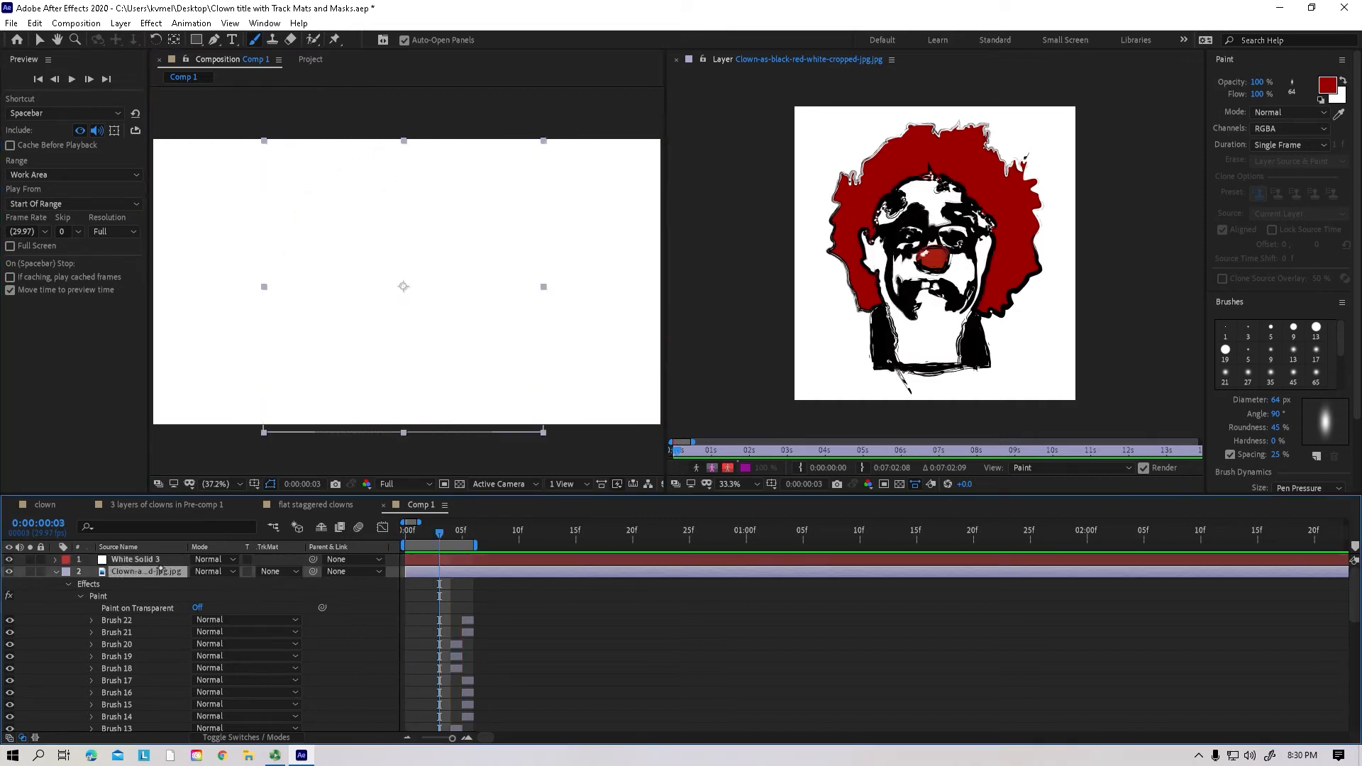
Step: Try the Linear Light, Overlay, Color Dodge and Darker Color blending modes on the White Solid 3 layer at frame 3
left_click(151, 561)
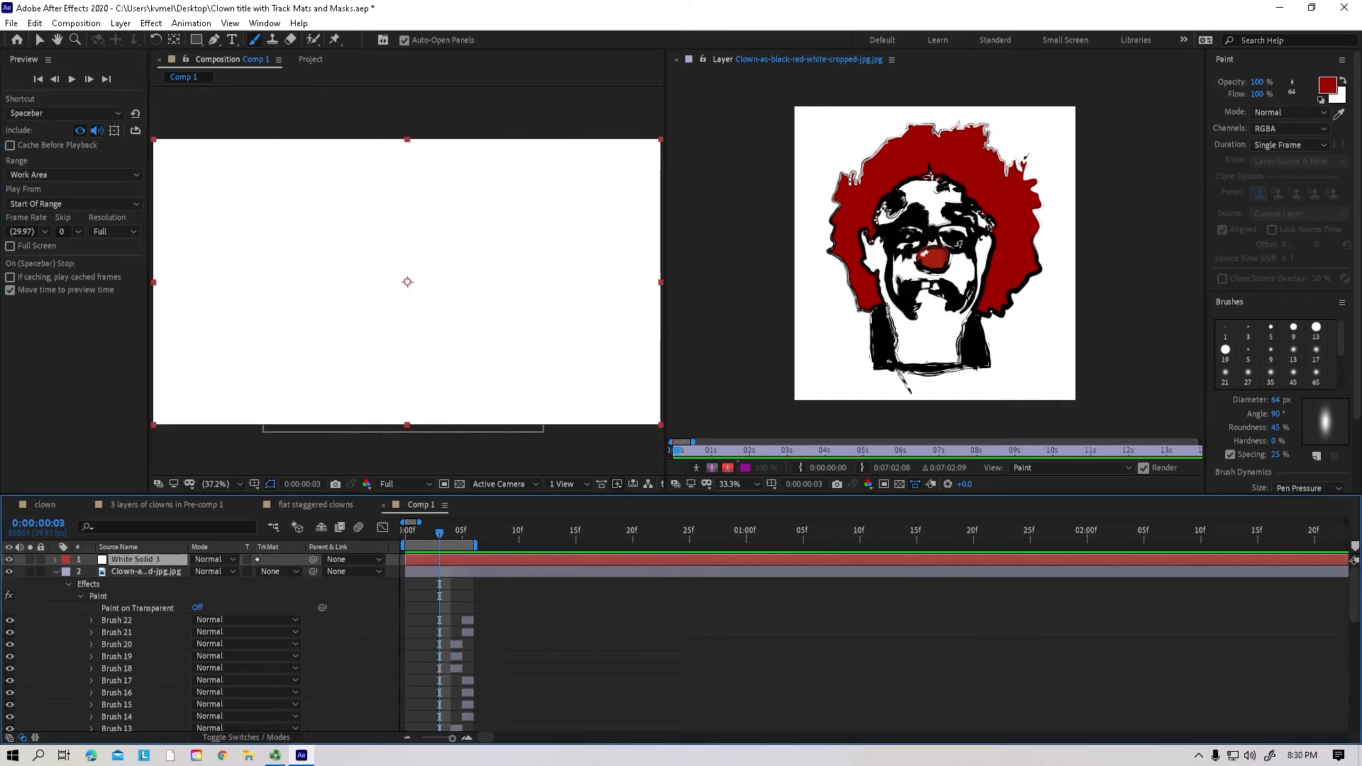
left_click(211, 560)
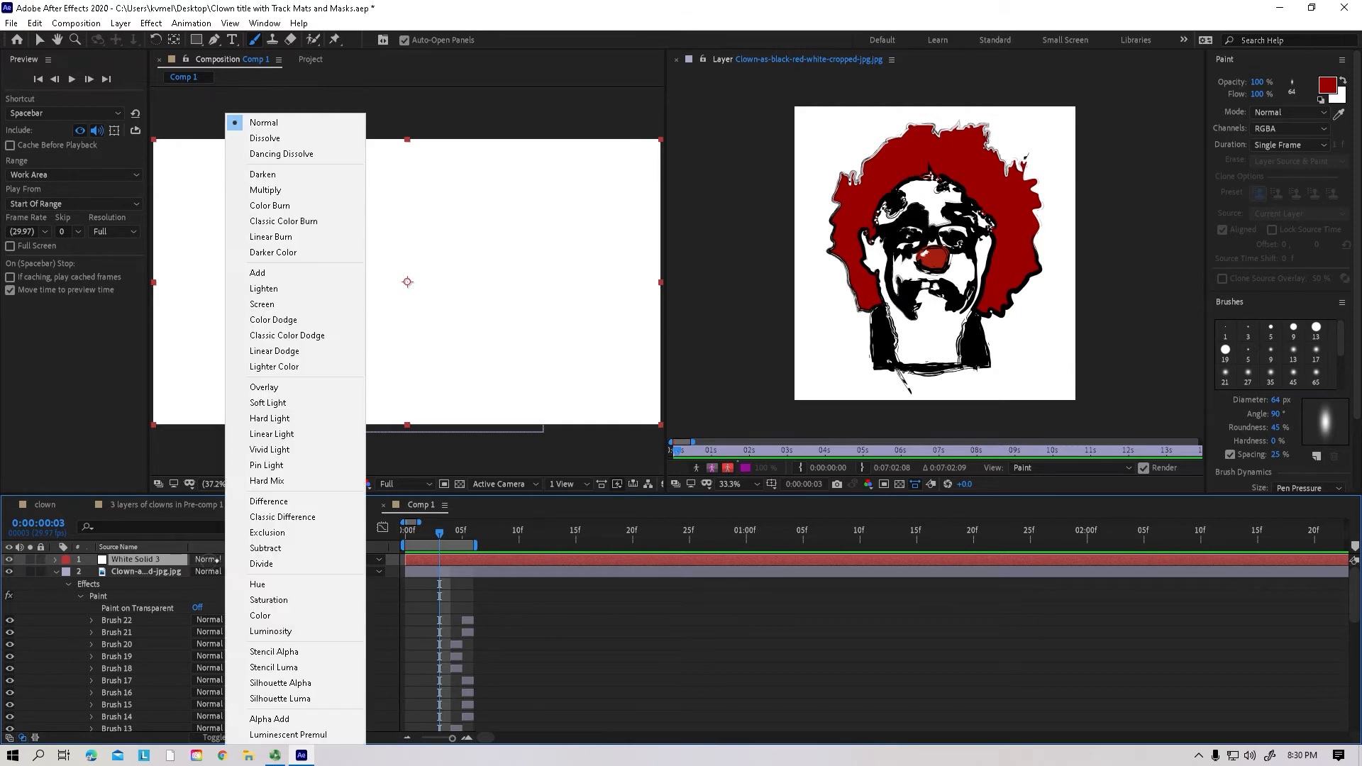
left_click(268, 434)
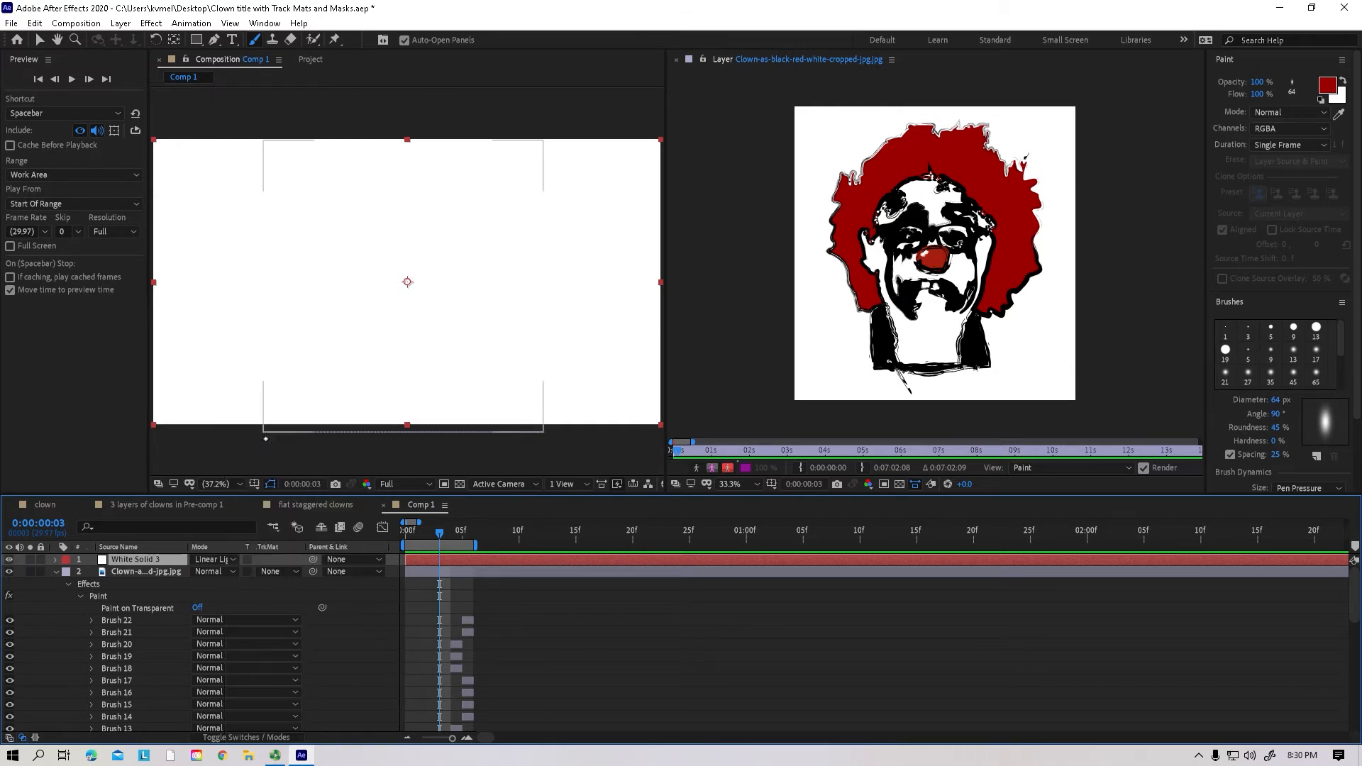
left_click(218, 559)
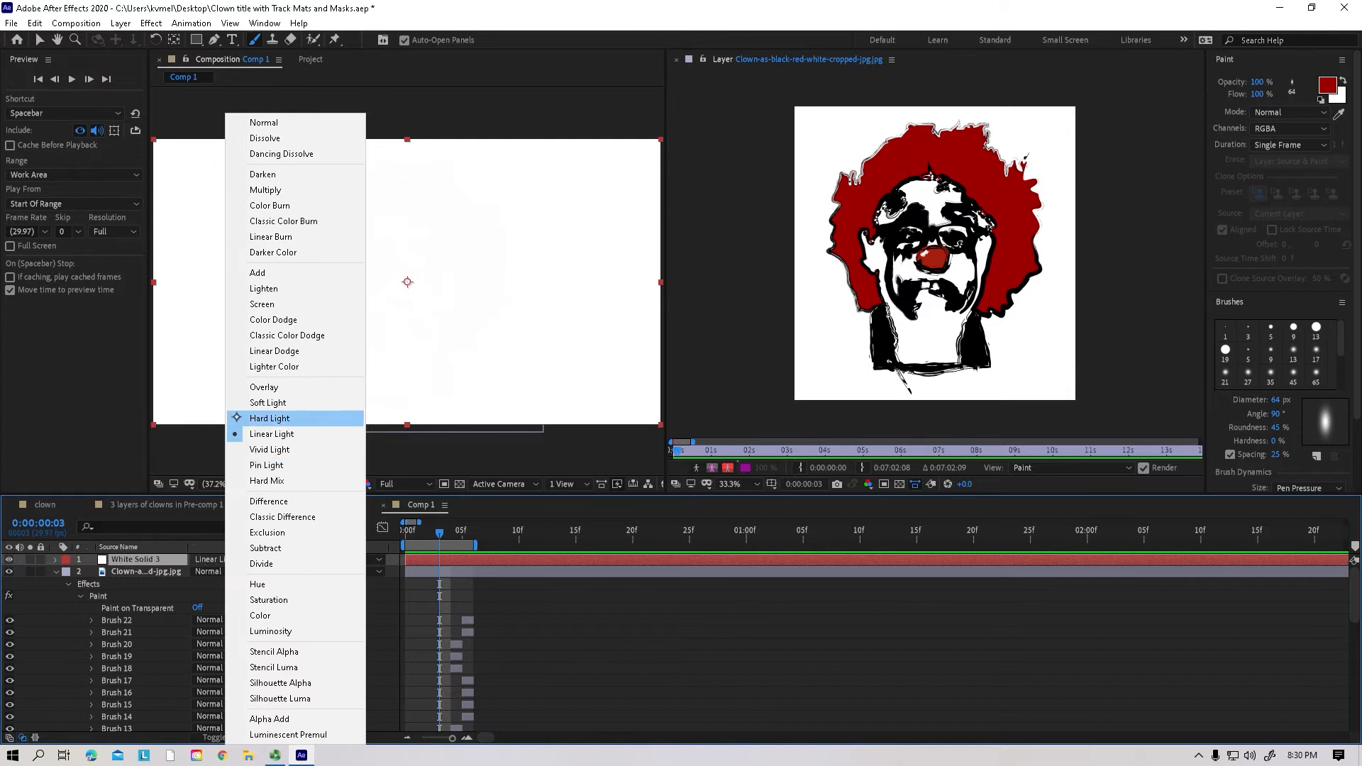
left_click(261, 387)
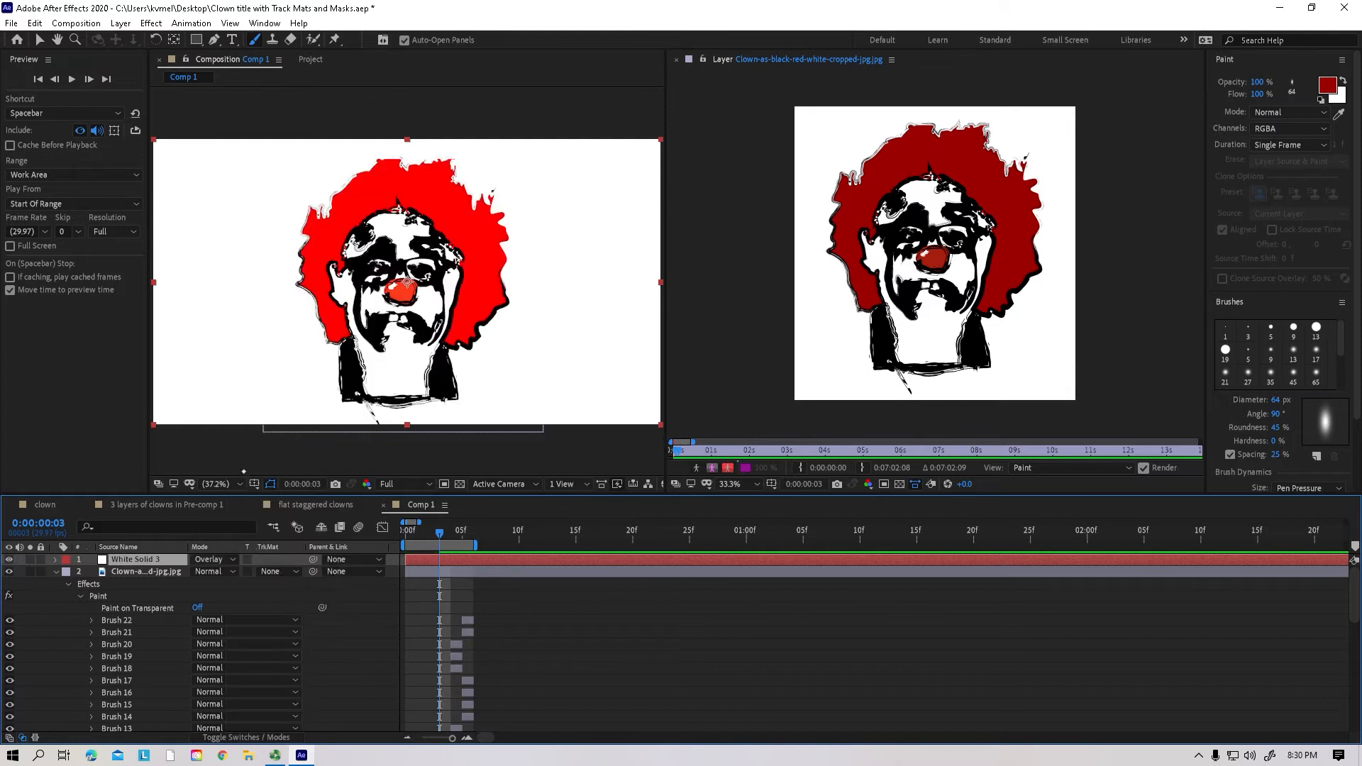
left_click(216, 559)
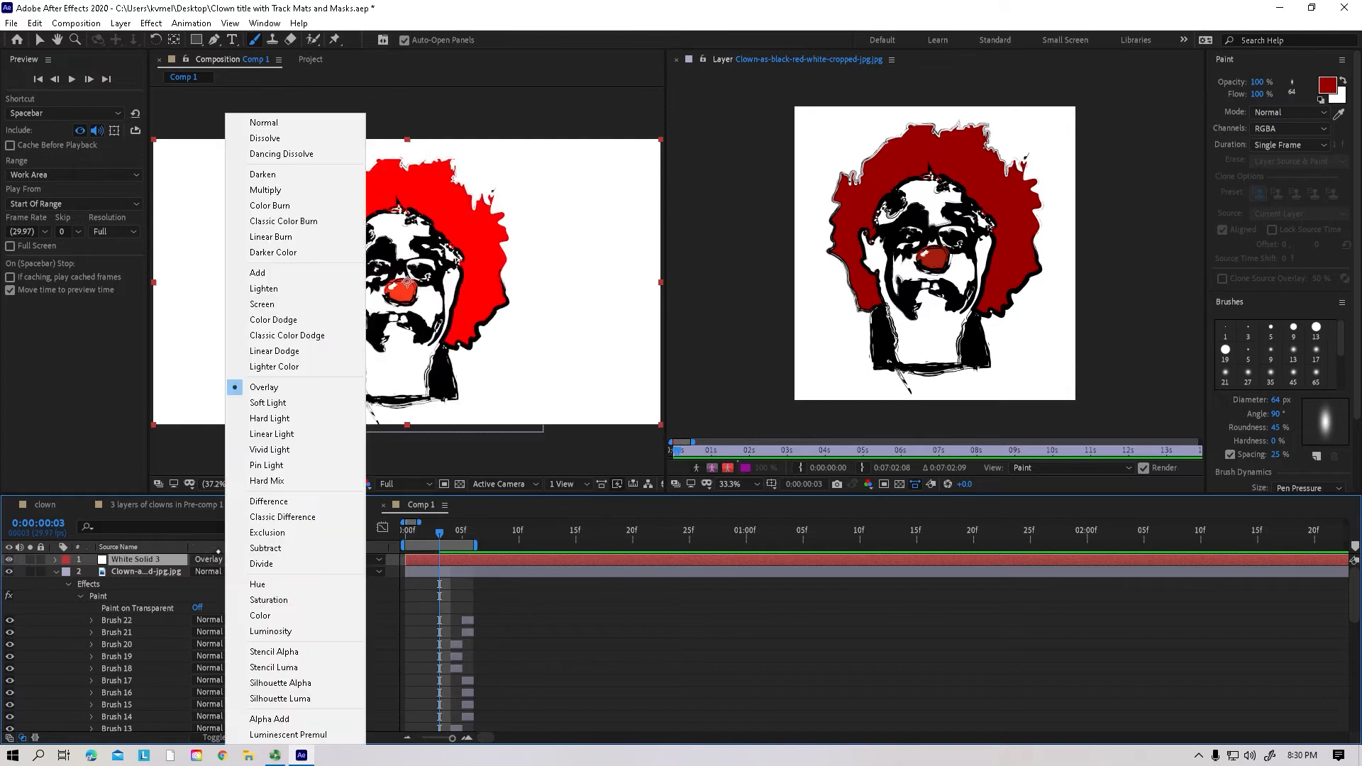
left_click(261, 324)
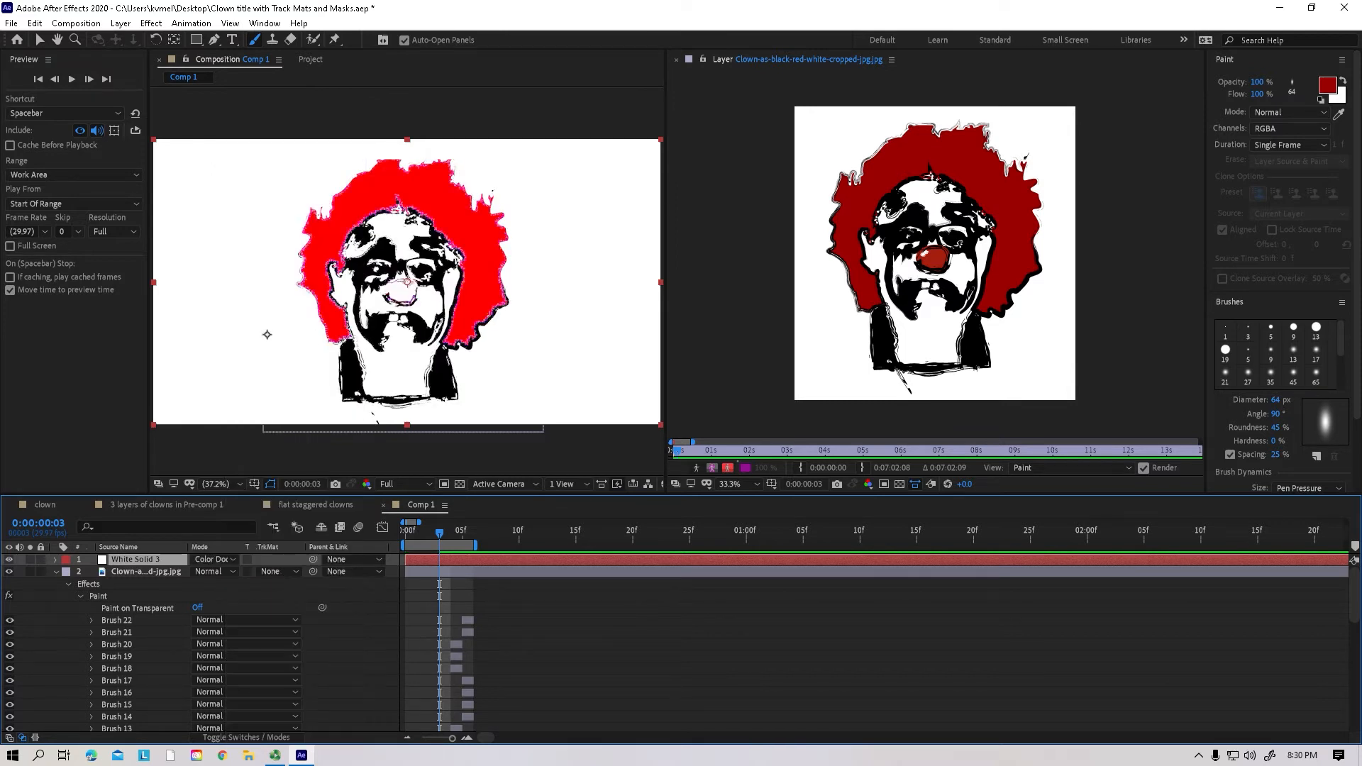
left_click(233, 559)
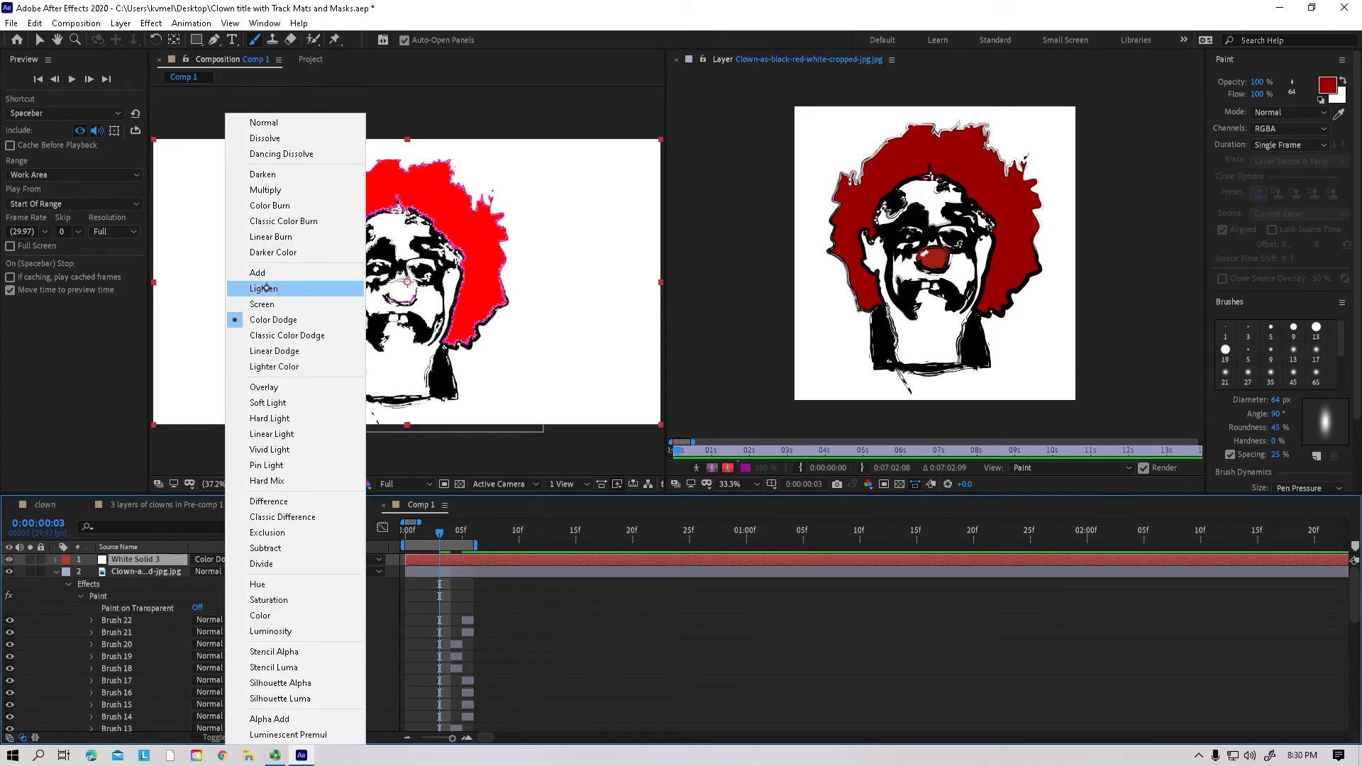
left_click(263, 253)
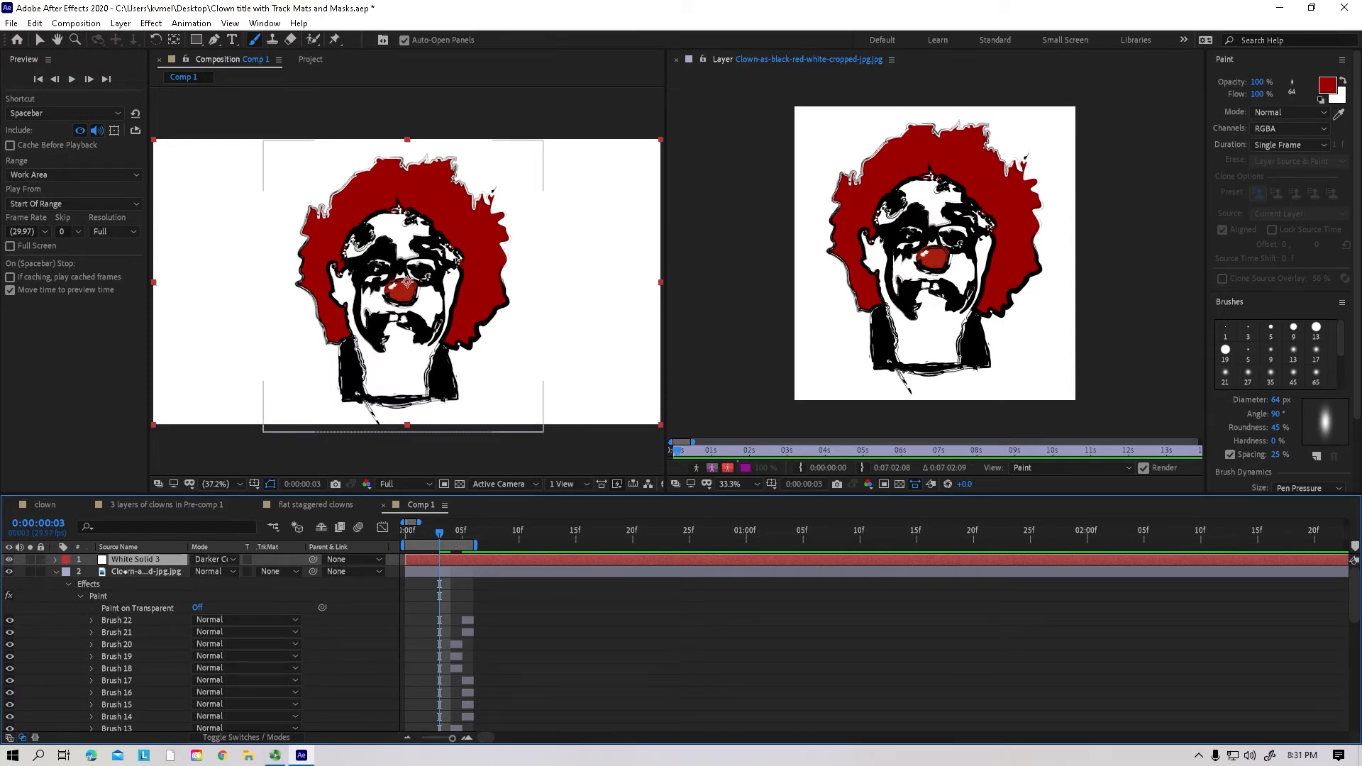
Step: Lower the clown layer's opacity to 41%
left_click(130, 571)
key("t")
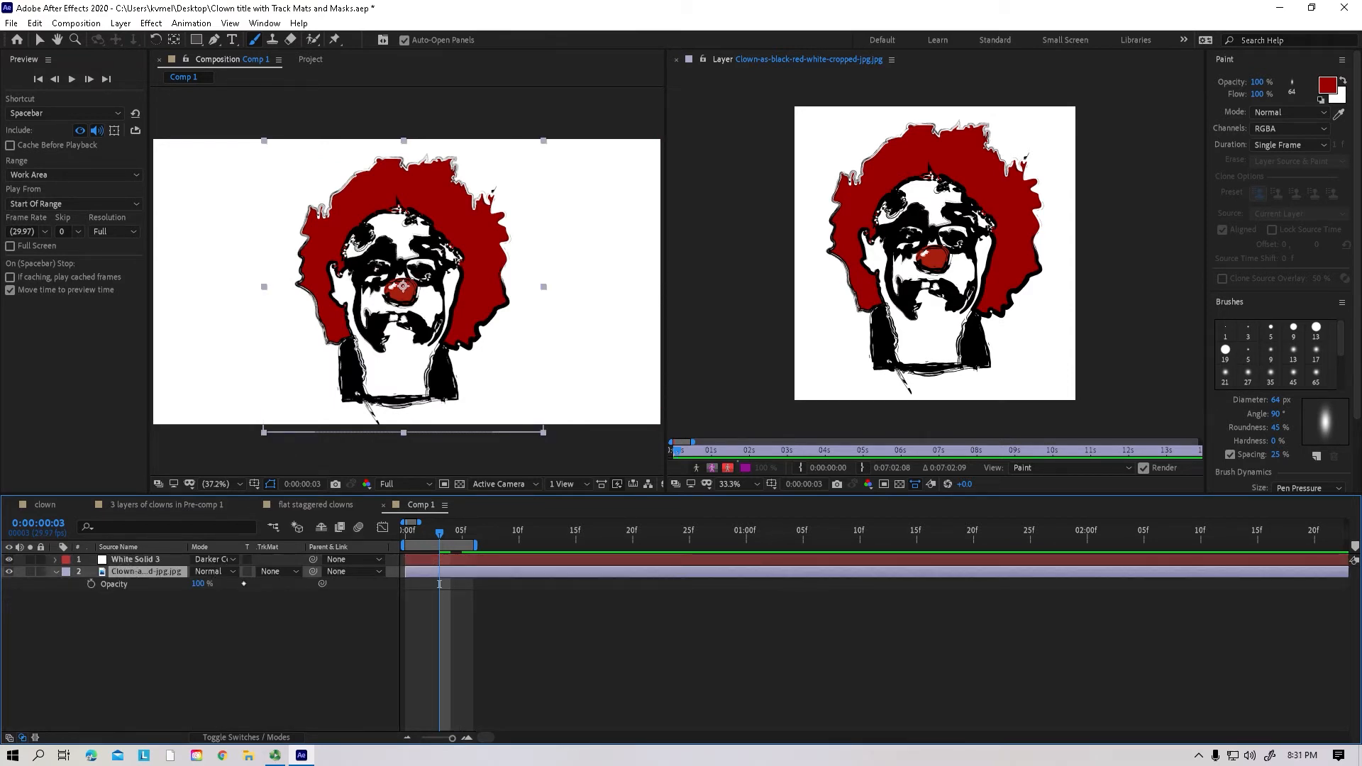
left_click_drag(198, 589, 152, 596)
Step: Go back to frame 1 and try the Screen and Lighten blending modes on the White Solid 3 layer
left_click(150, 561)
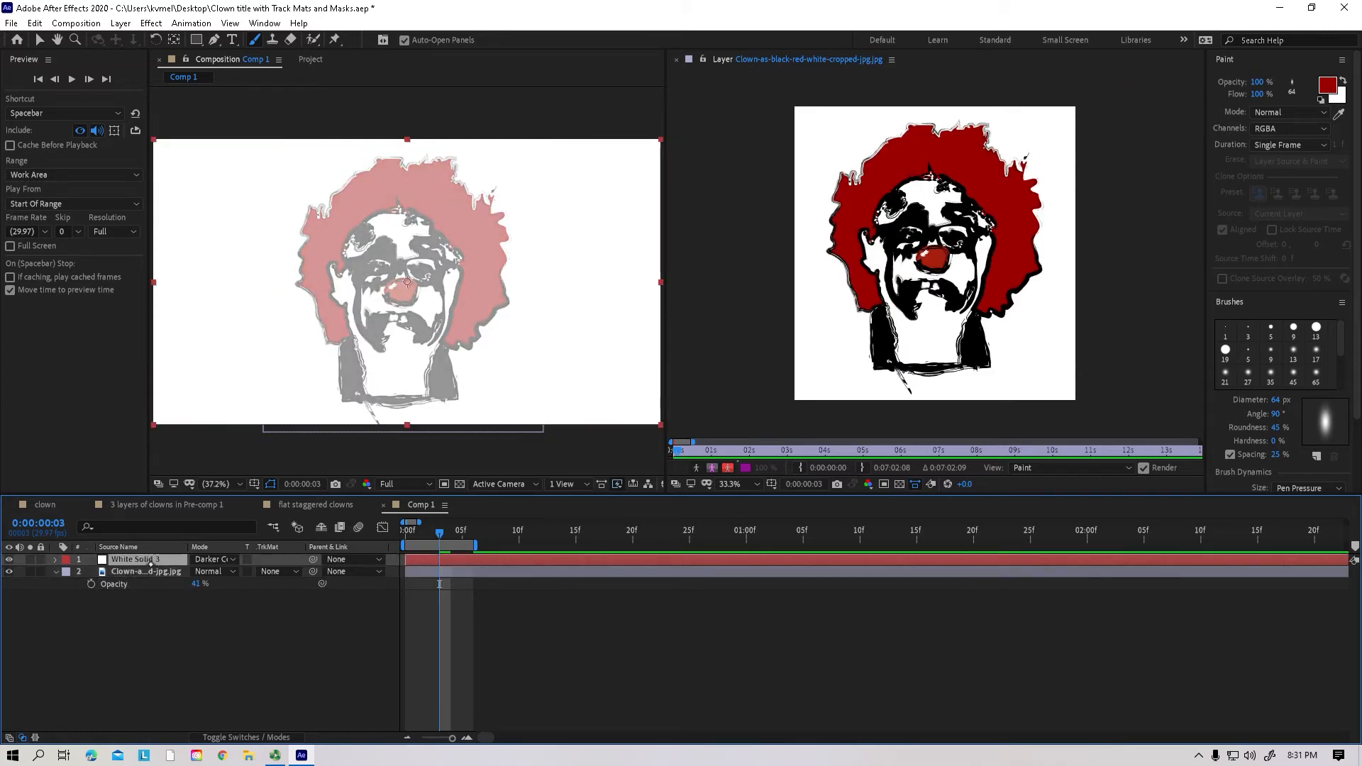
key("Page_Up")
key("Page_Up")
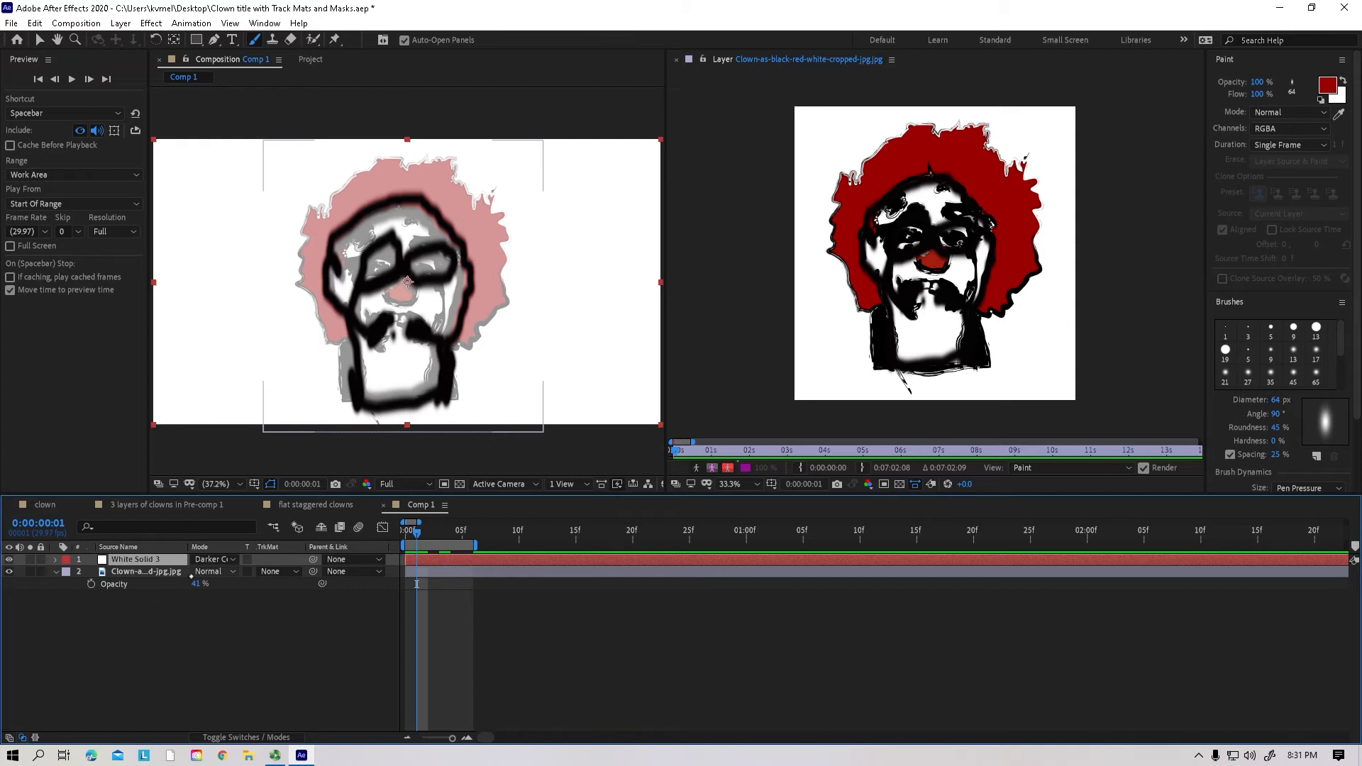
left_click(213, 559)
left_click(261, 305)
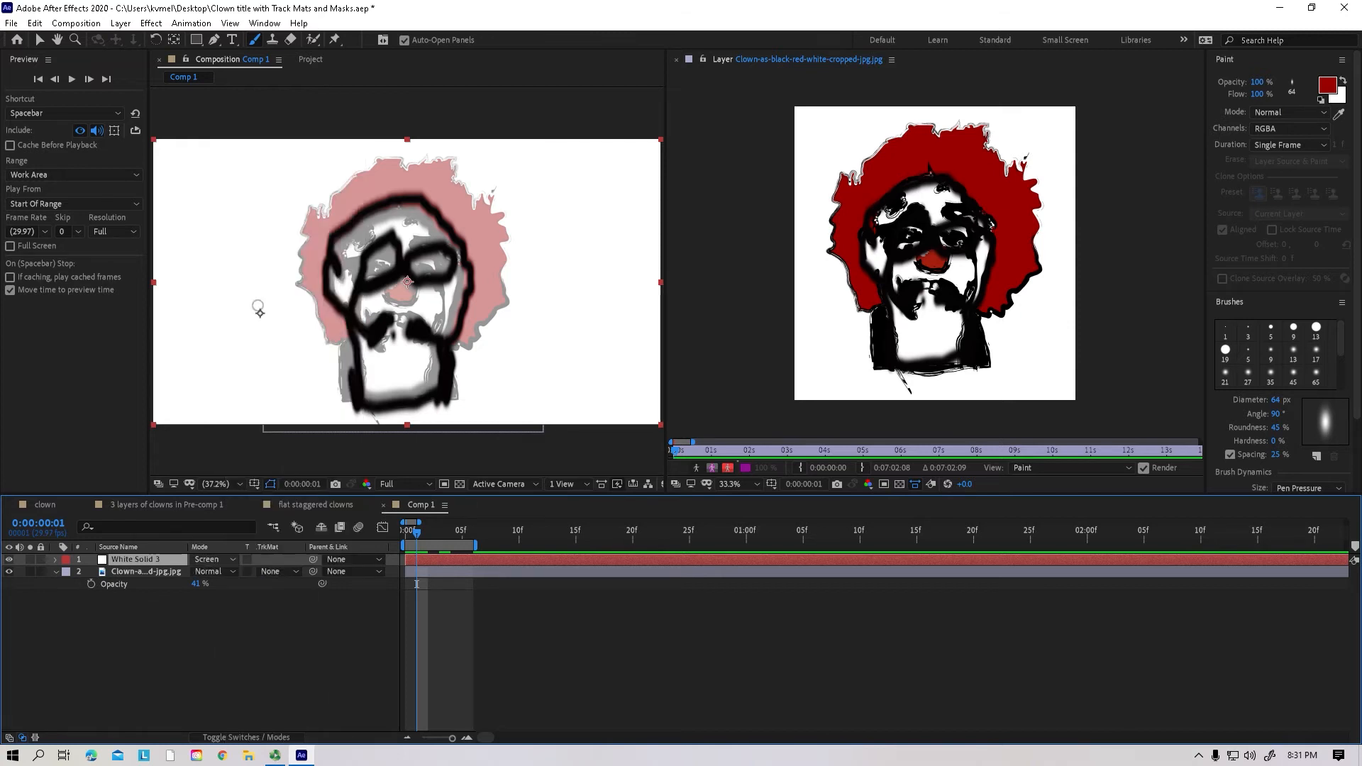
left_click(213, 558)
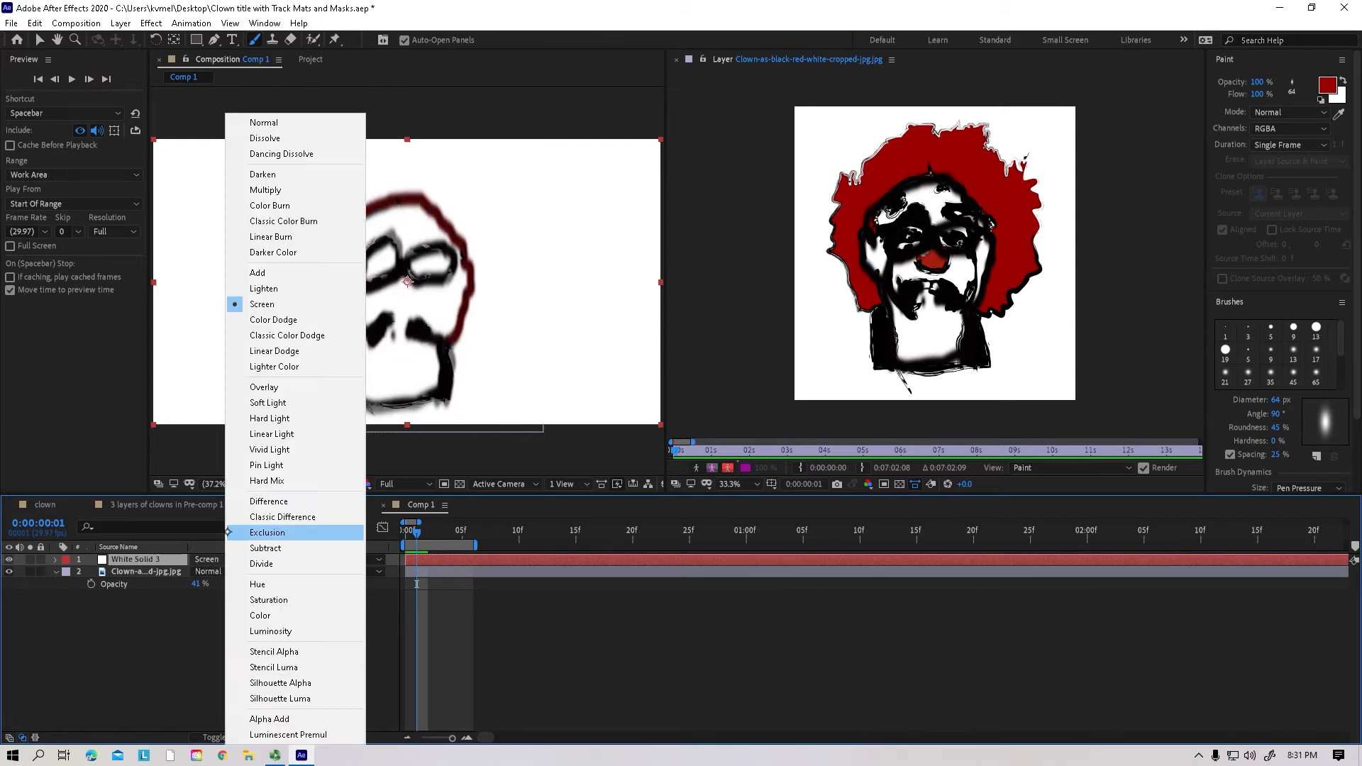
left_click(261, 294)
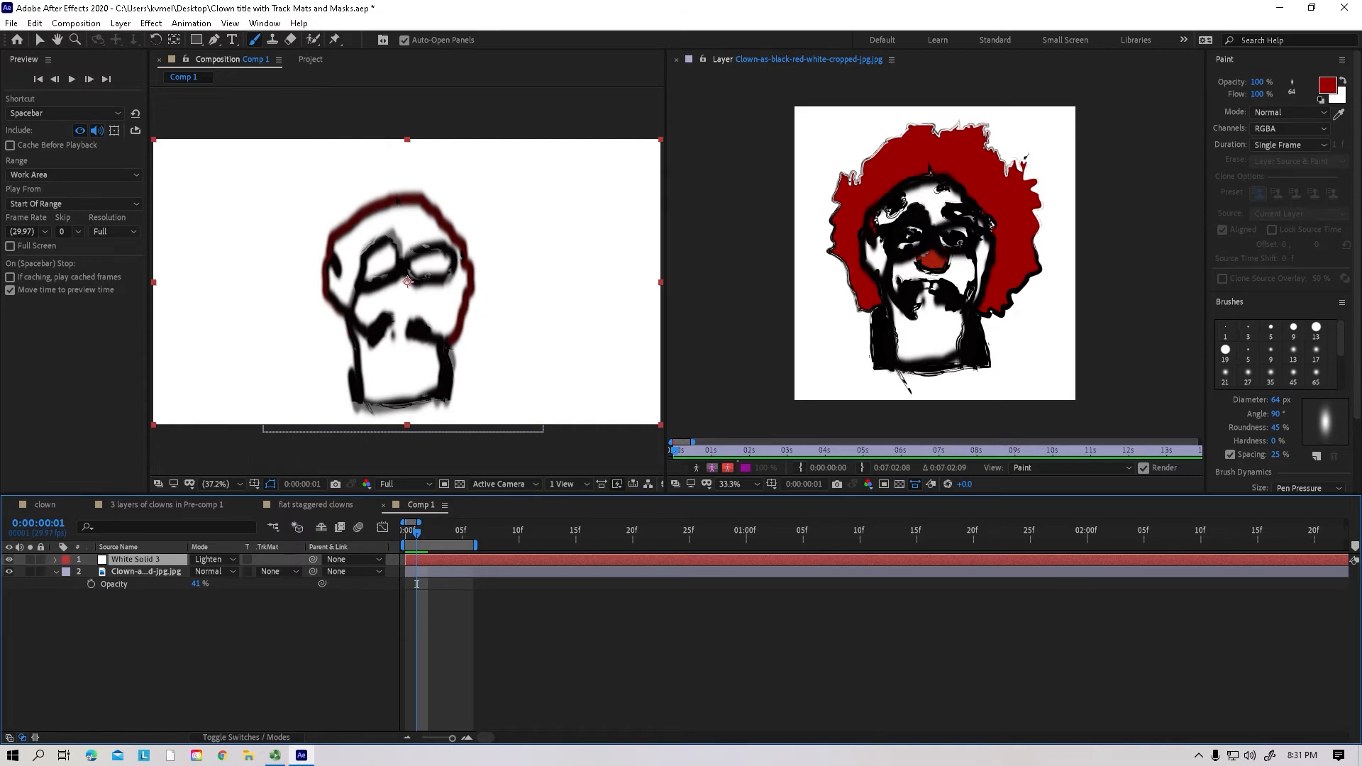
Step: Step the White Solid 3 layer backward through the blending modes to Stencil Luma
key("ctrl+z")
key("ctrl+z")
key("ctrl+z")
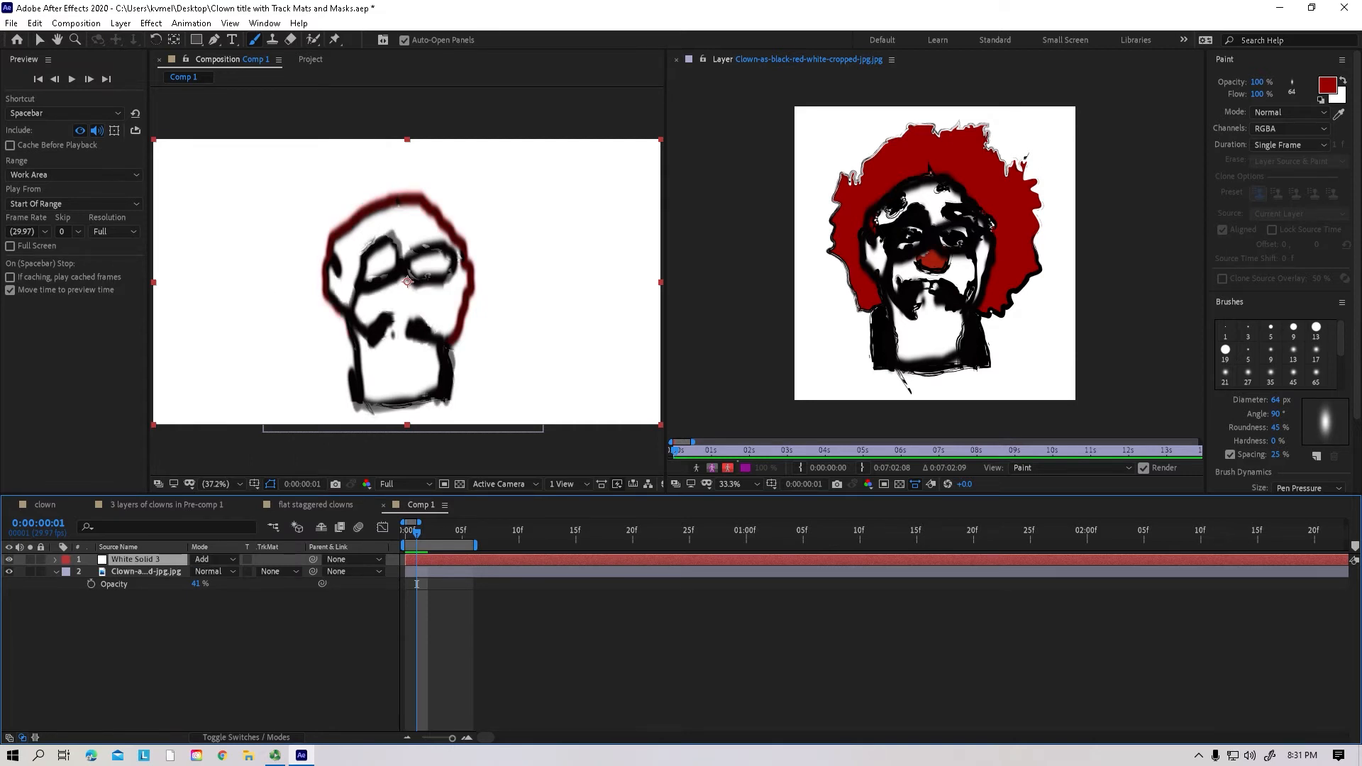
key("shift+minus")
key("shift+minus")
key("shift+equal")
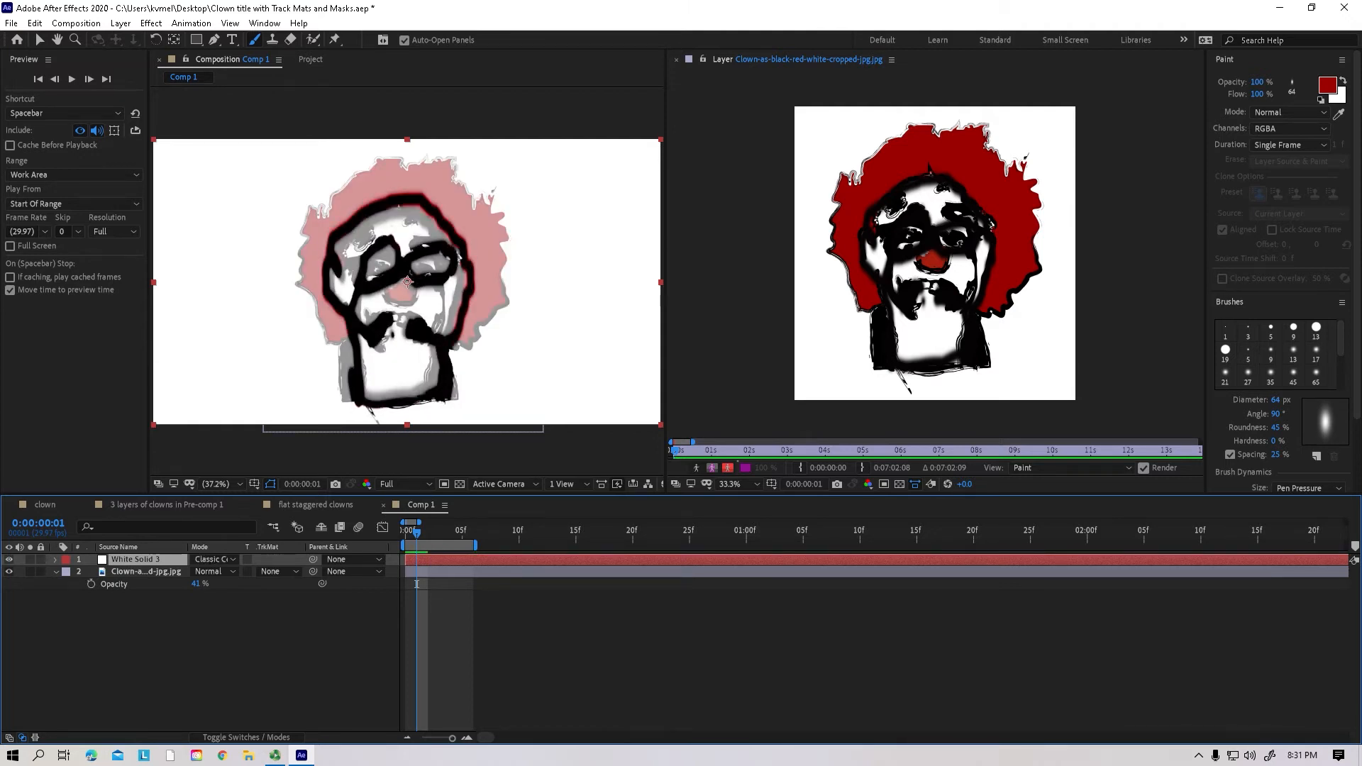
key("shift+minus")
key("shift+minus")
key("shift+minus")
key("shift+minus")
key("shift+minus")
key("shift+minus")
key("shift+minus")
key("shift+minus")
key("shift+minus")
key("shift+minus")
key("shift+minus")
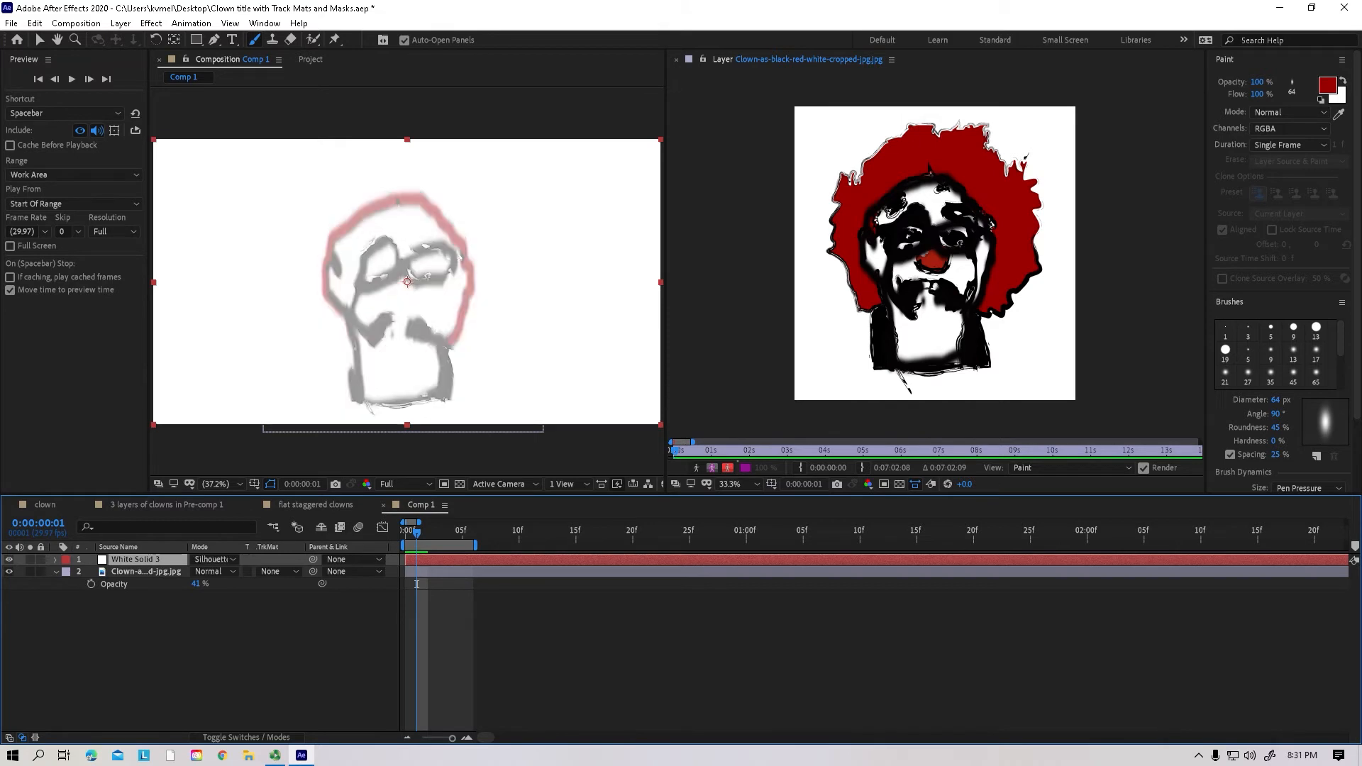
Step: Return to the first frame and duplicate the White Solid 3 layer
key("Home")
left_click(129, 558)
key("ctrl+d")
Step: Cycle the duplicate solid through the blending modes, comparing the looks, and settle on Color Dodge
key("shift+minus")
key("shift+minus")
key("shift+minus")
key("shift+minus")
key("shift+minus")
key("shift+minus")
key("shift+minus")
key("shift+minus")
key("shift+minus")
key("shift+minus")
key("shift+minus")
key("shift+minus")
key("shift+minus")
key("shift+minus")
key("shift+minus")
key("shift+minus")
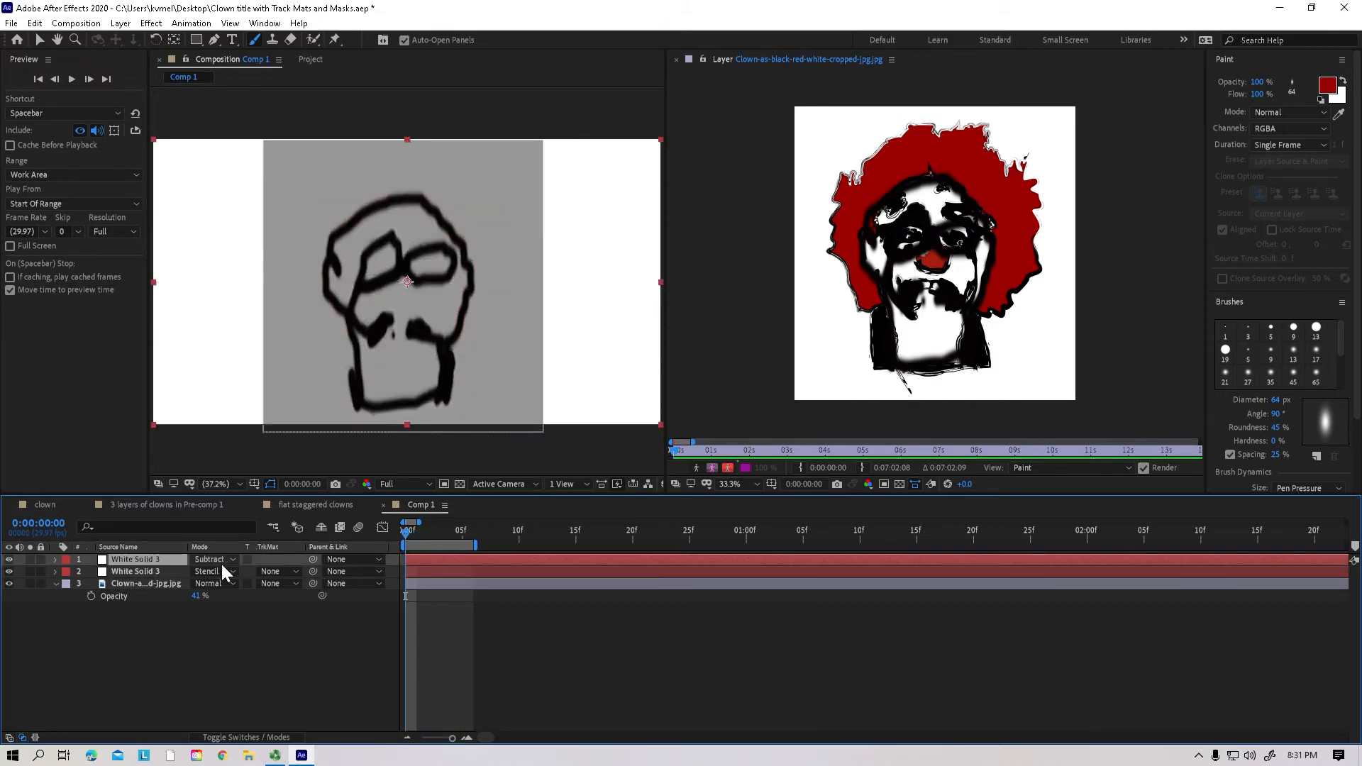
key("shift+minus")
key("shift+minus")
key("shift+minus")
key("shift+minus")
key("shift+minus")
key("shift+minus")
key("shift+minus")
key("shift+minus")
key("shift+minus")
key("shift+minus")
key("shift+minus")
key("shift+minus")
key("shift+minus")
key("shift+minus")
key("shift+minus")
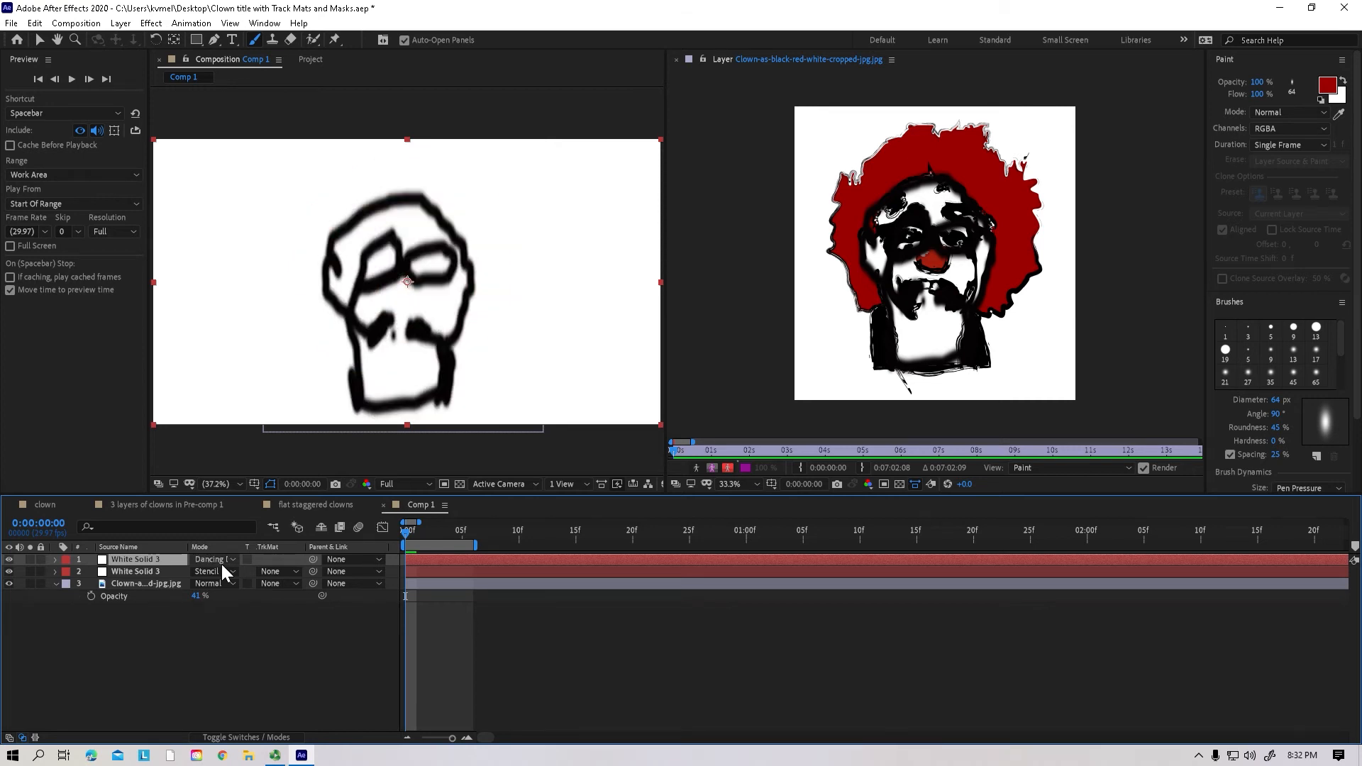
key("shift+equal")
key("shift+equal")
key("shift+equal")
key("shift+equal")
key("shift+equal")
key("shift+equal")
key("shift+equal")
key("shift+equal")
key("shift+equal")
key("shift+equal")
key("shift+equal")
key("shift+equal")
key("shift+equal")
key("shift+equal")
key("shift+equal")
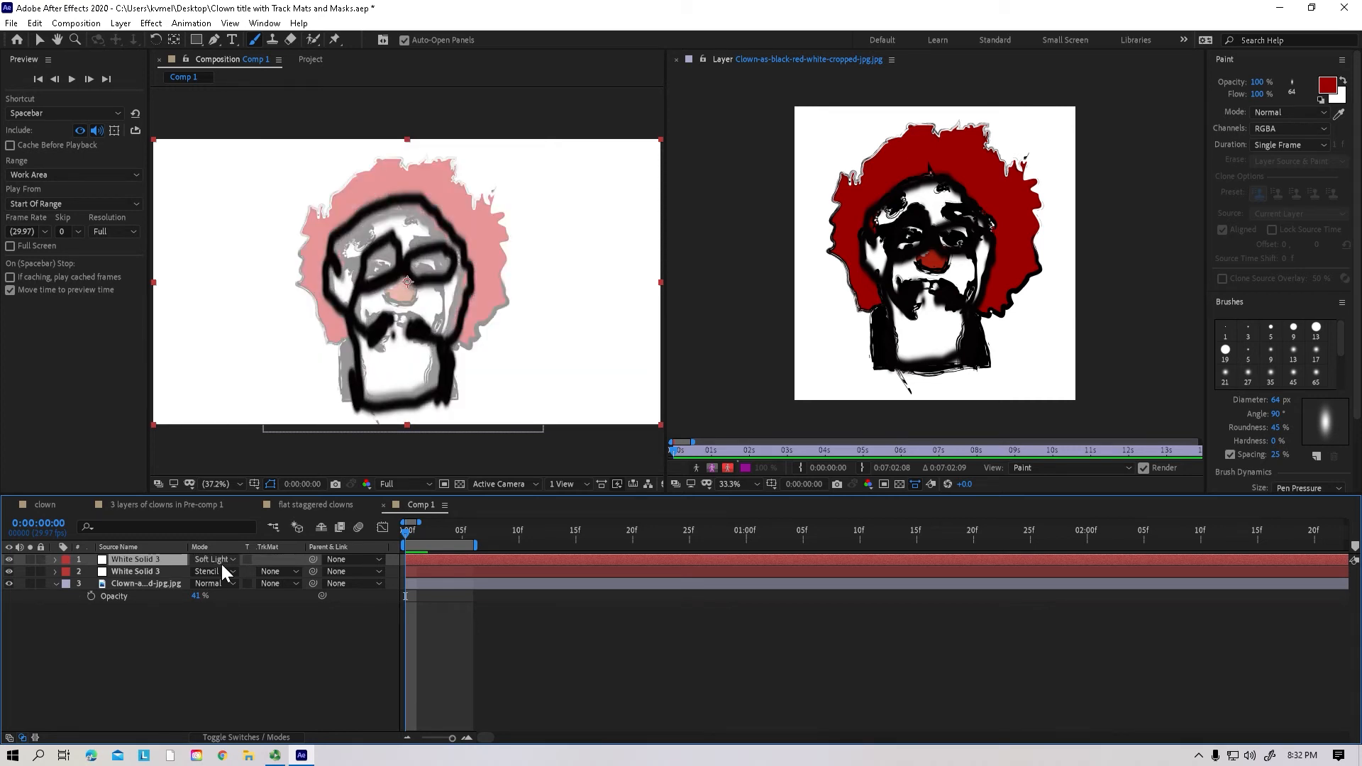
key("shift+minus")
key("shift+minus")
key("shift+minus")
key("shift+minus")
key("shift+minus")
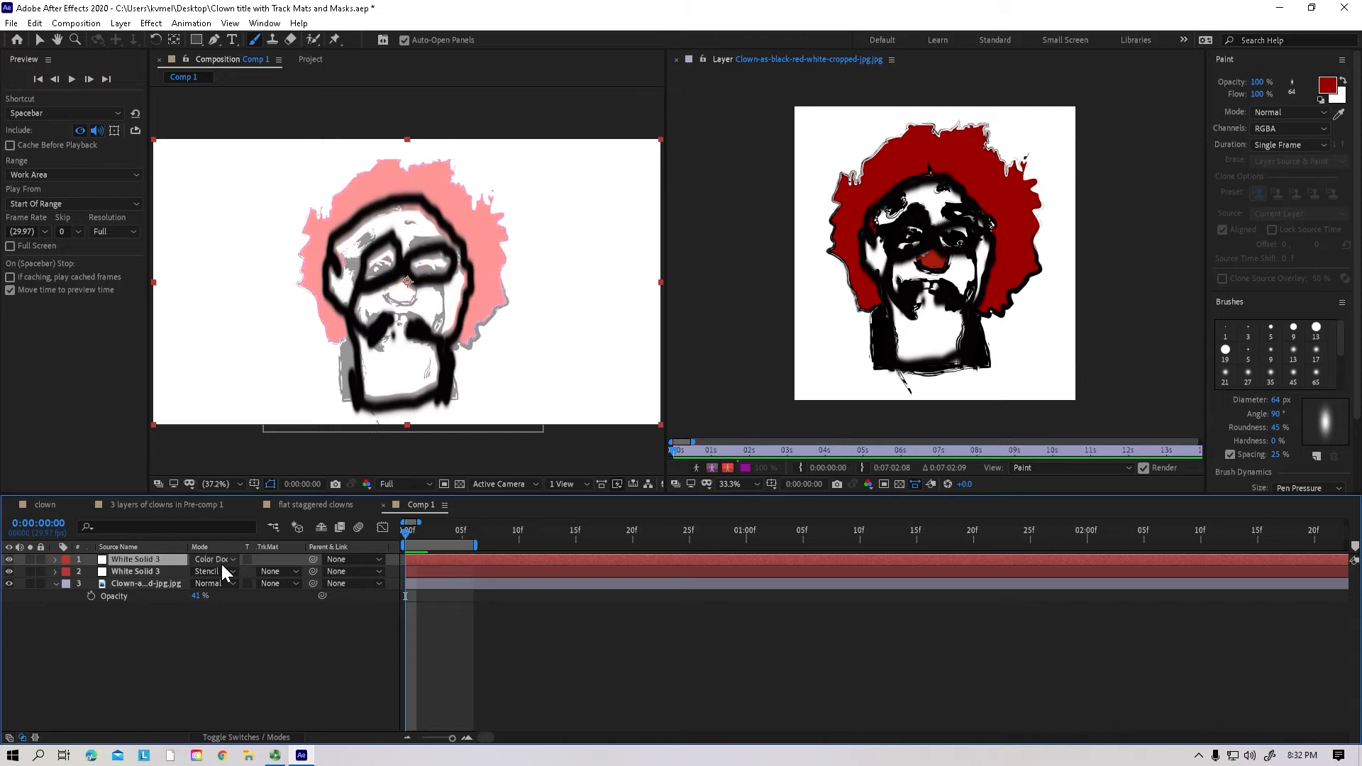
Step: Show the layers' opacity, set the clown layer's opacity to 100%, and preview the blended animation
key("t")
left_click(135, 585)
key("t")
left_click(147, 608)
left_click_drag(196, 620, 398, 454)
key("space")
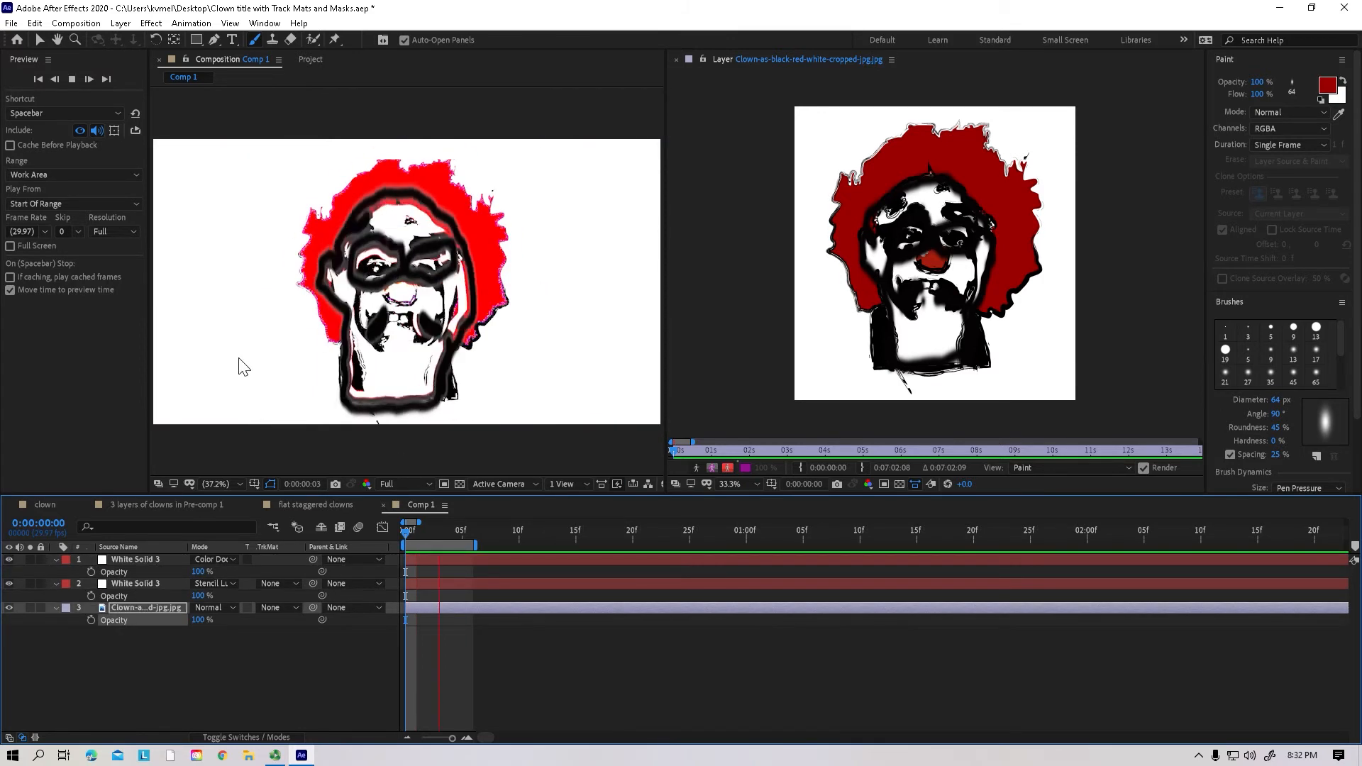
key("space")
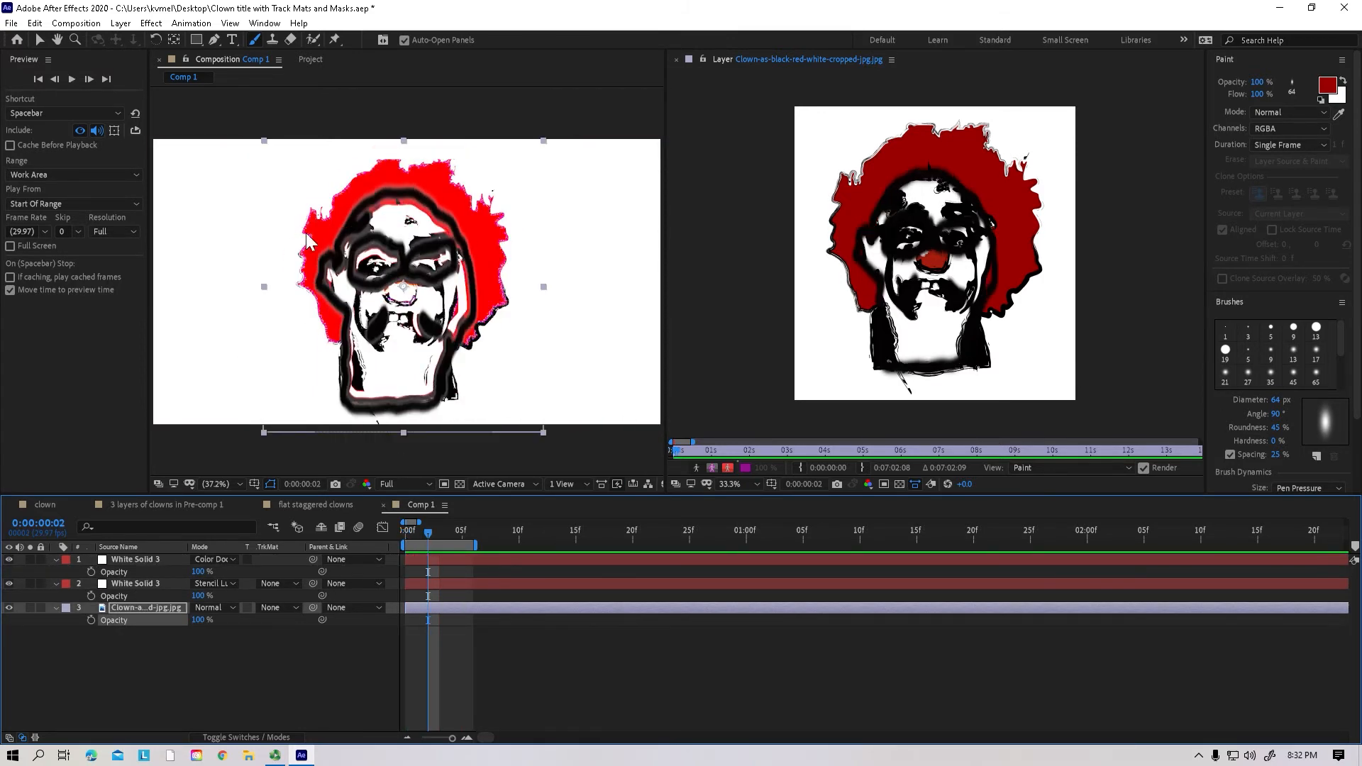
Step: Add a comp-sized solid in dark red (210606) above the White Solid 3 layers
left_click(121, 559)
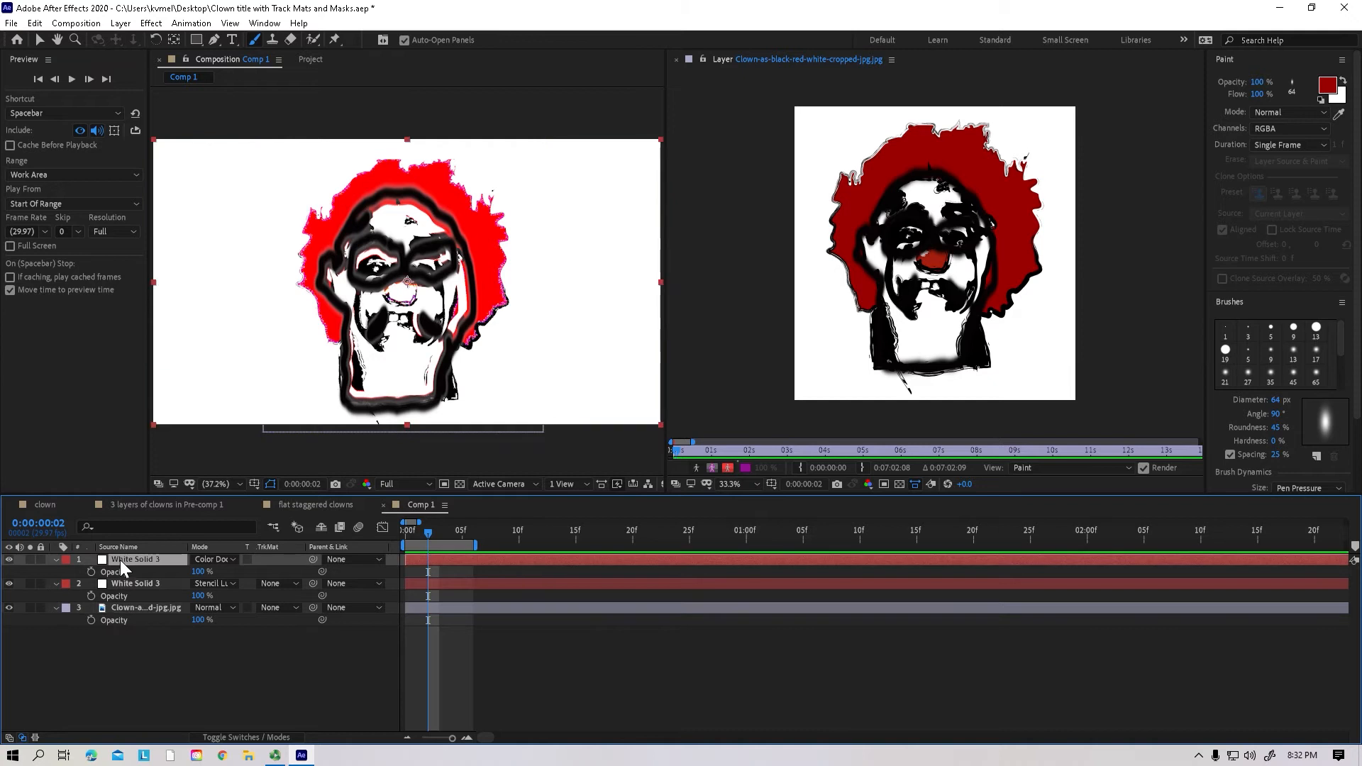
left_click(119, 23)
mouse_move(139, 41)
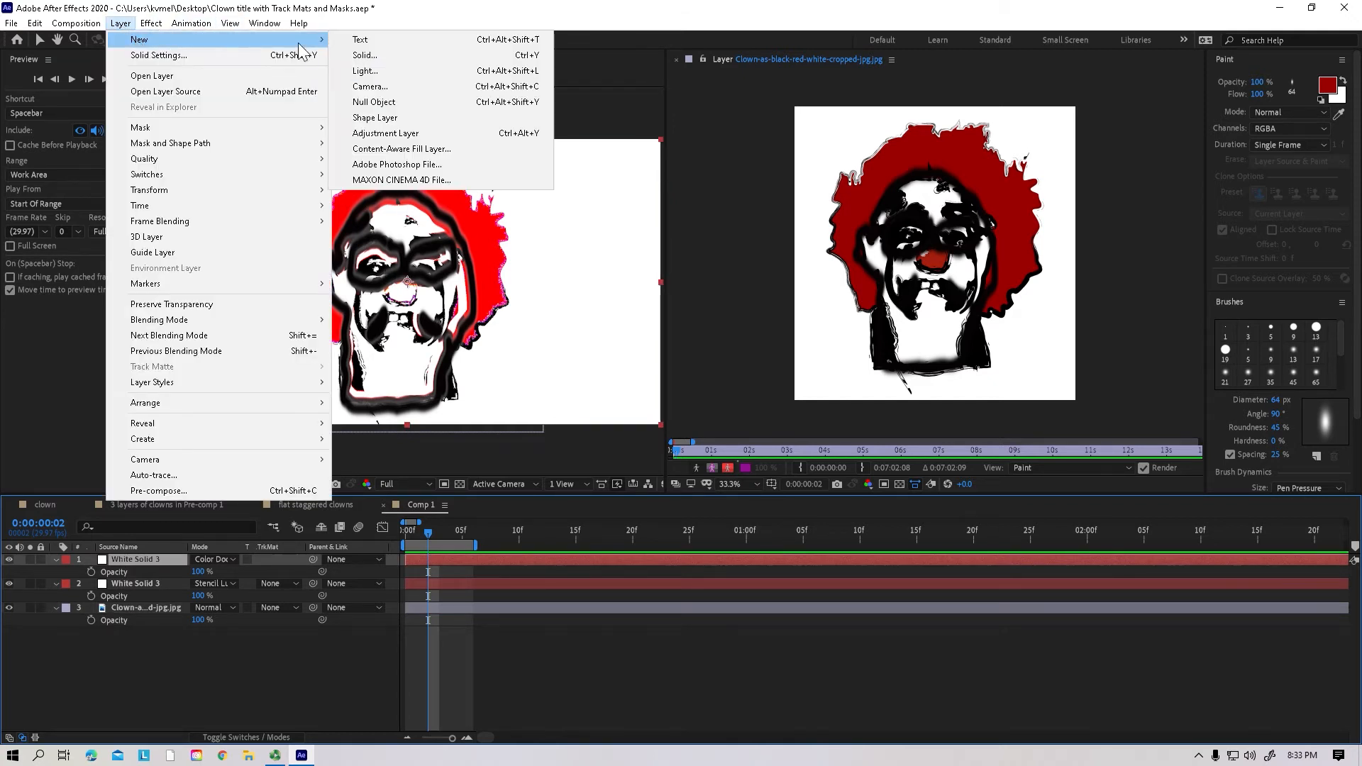
left_click(398, 54)
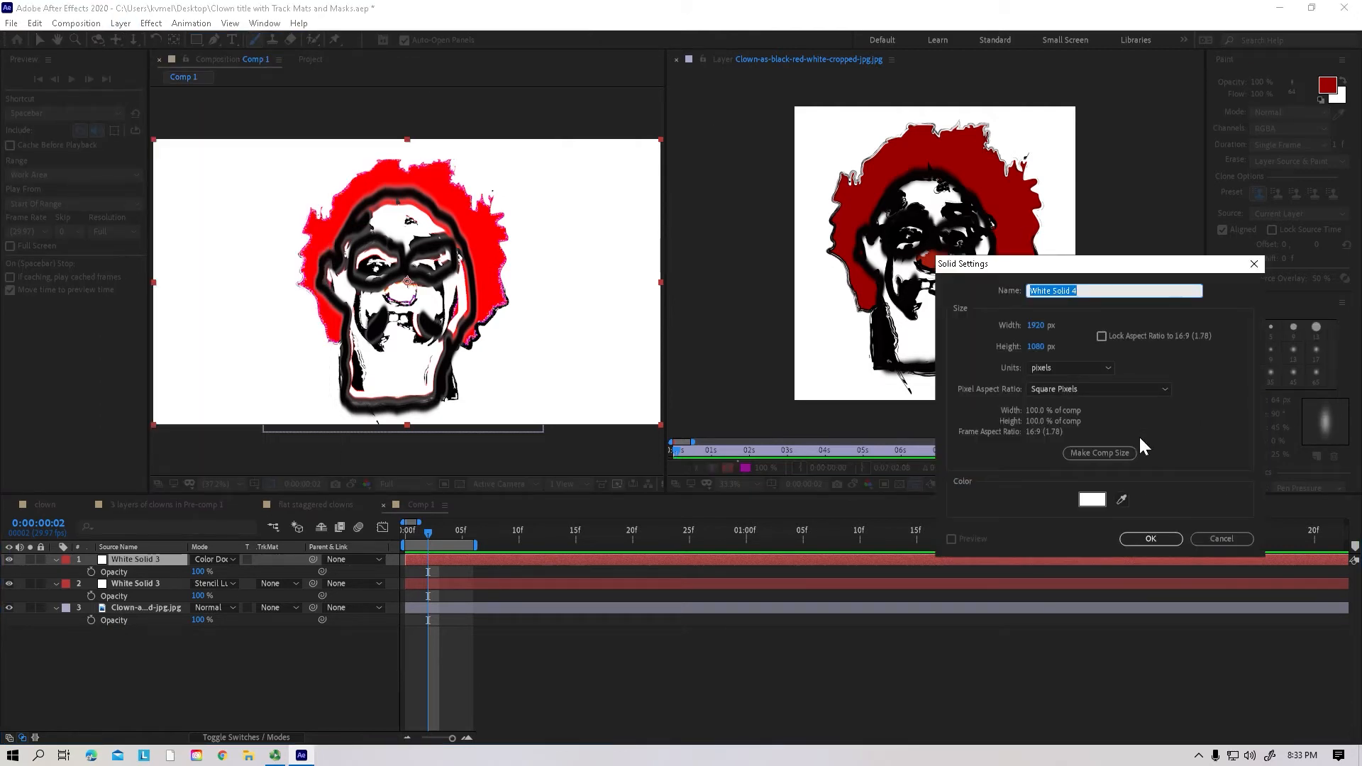
left_click(1093, 500)
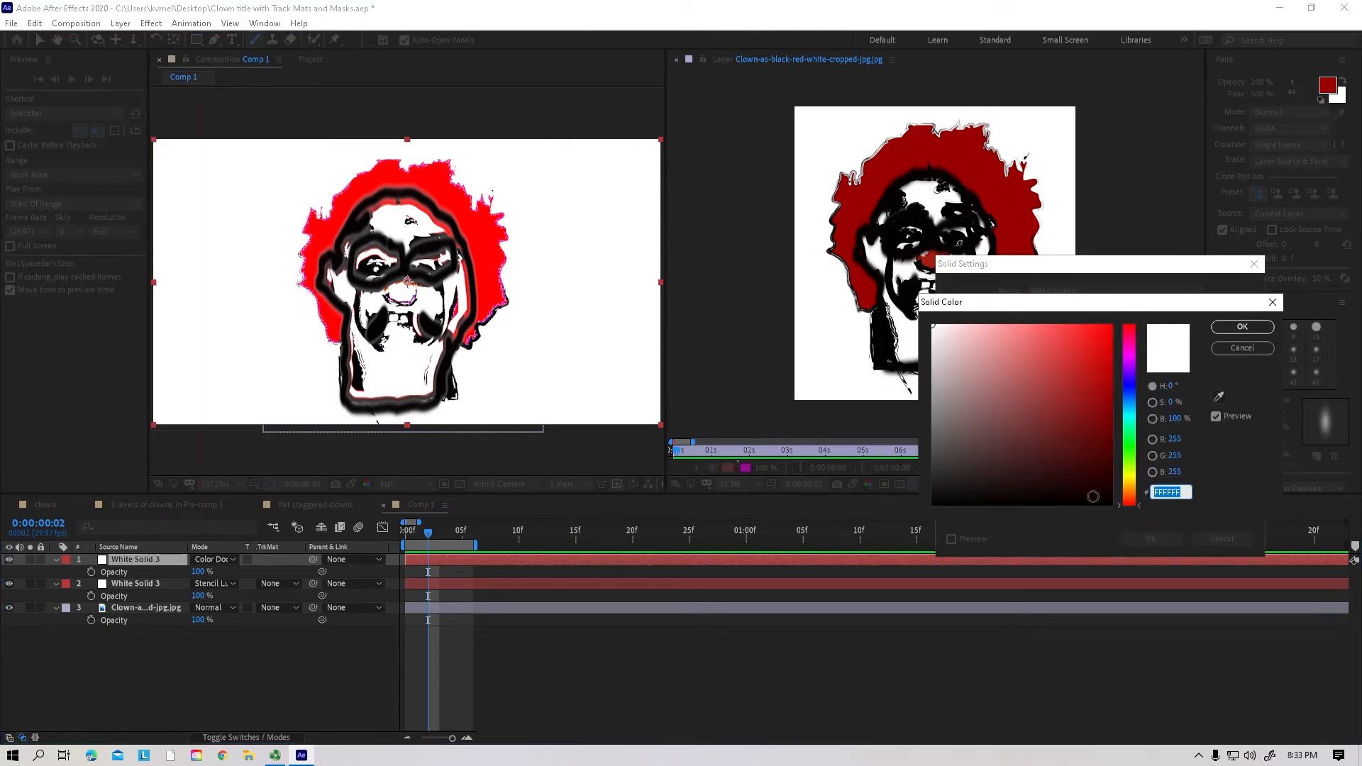
left_click(1069, 489)
mouse_move(1063, 490)
left_mouse_down()
mouse_move(1044, 483)
mouse_move(1085, 468)
mouse_move(1079, 481)
left_mouse_up()
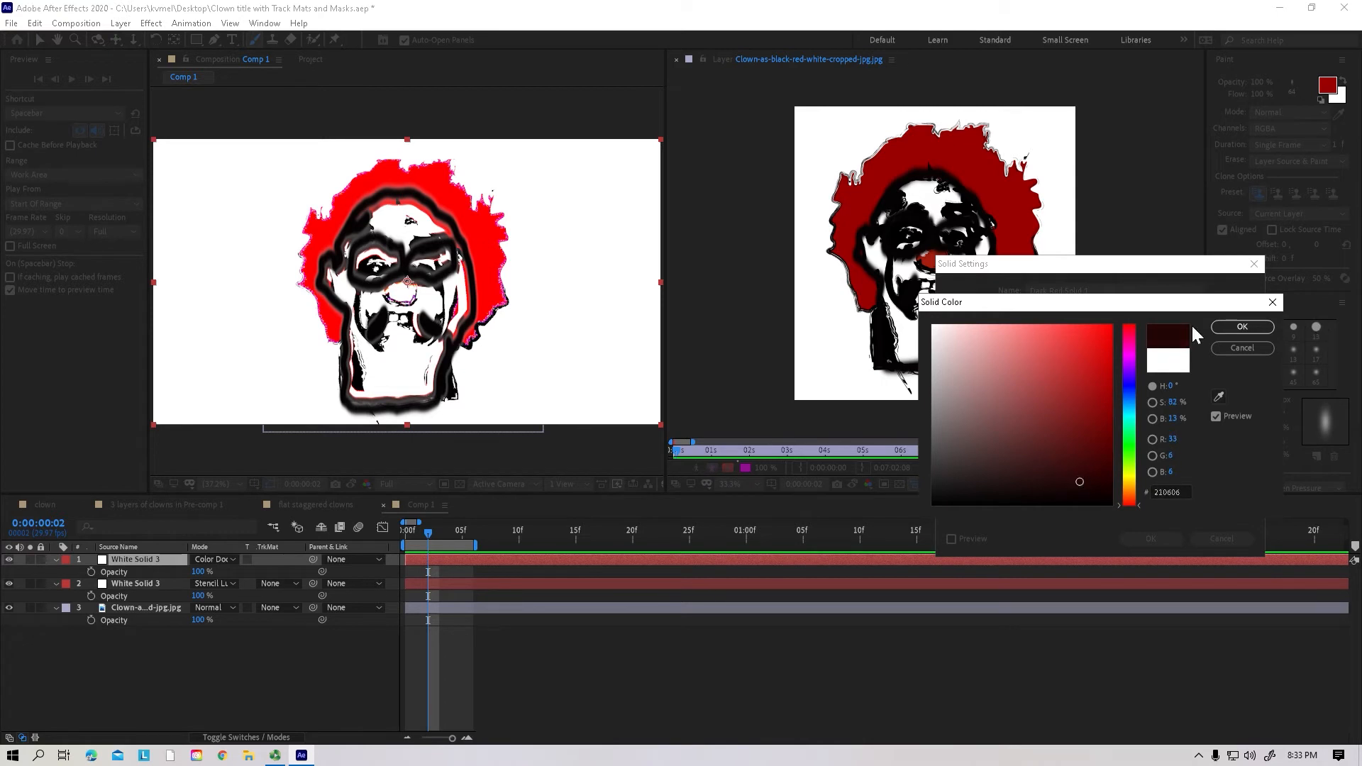
left_click(1220, 329)
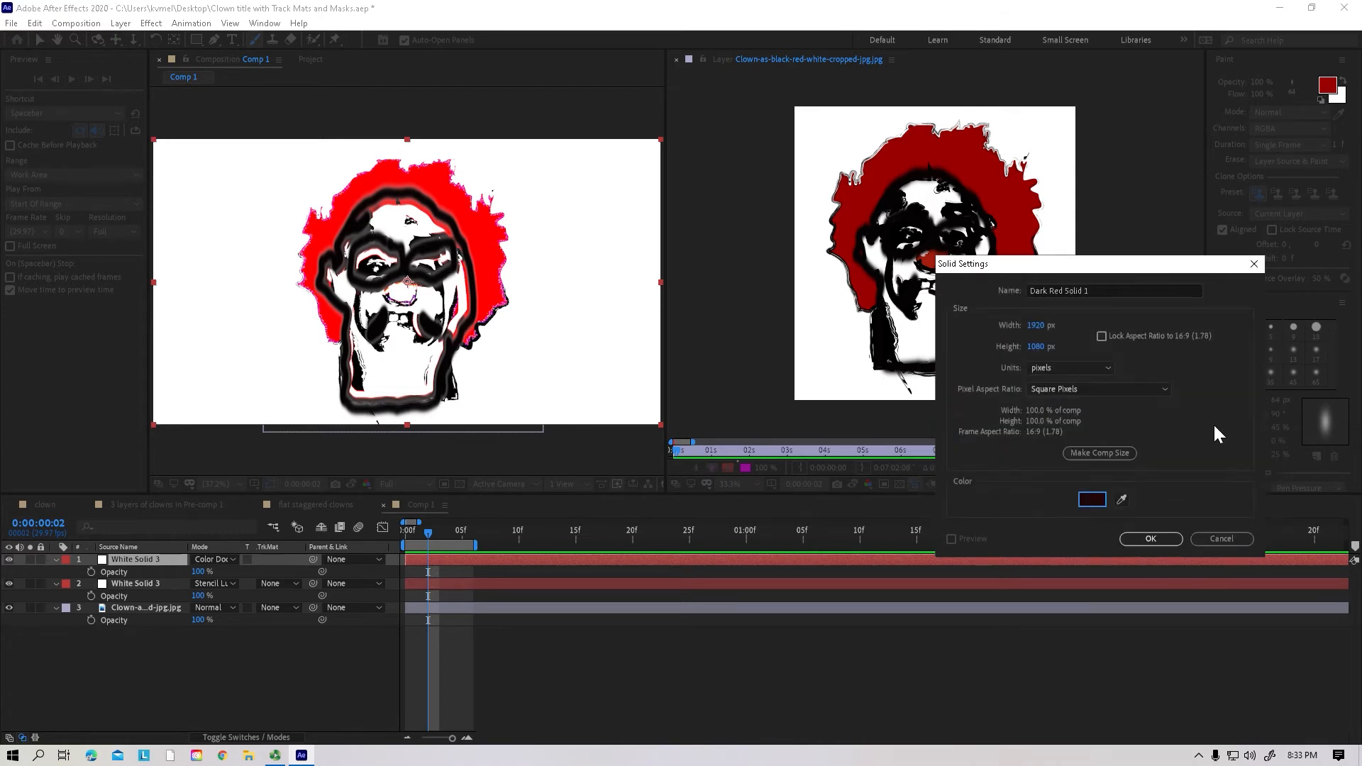
left_click(1163, 539)
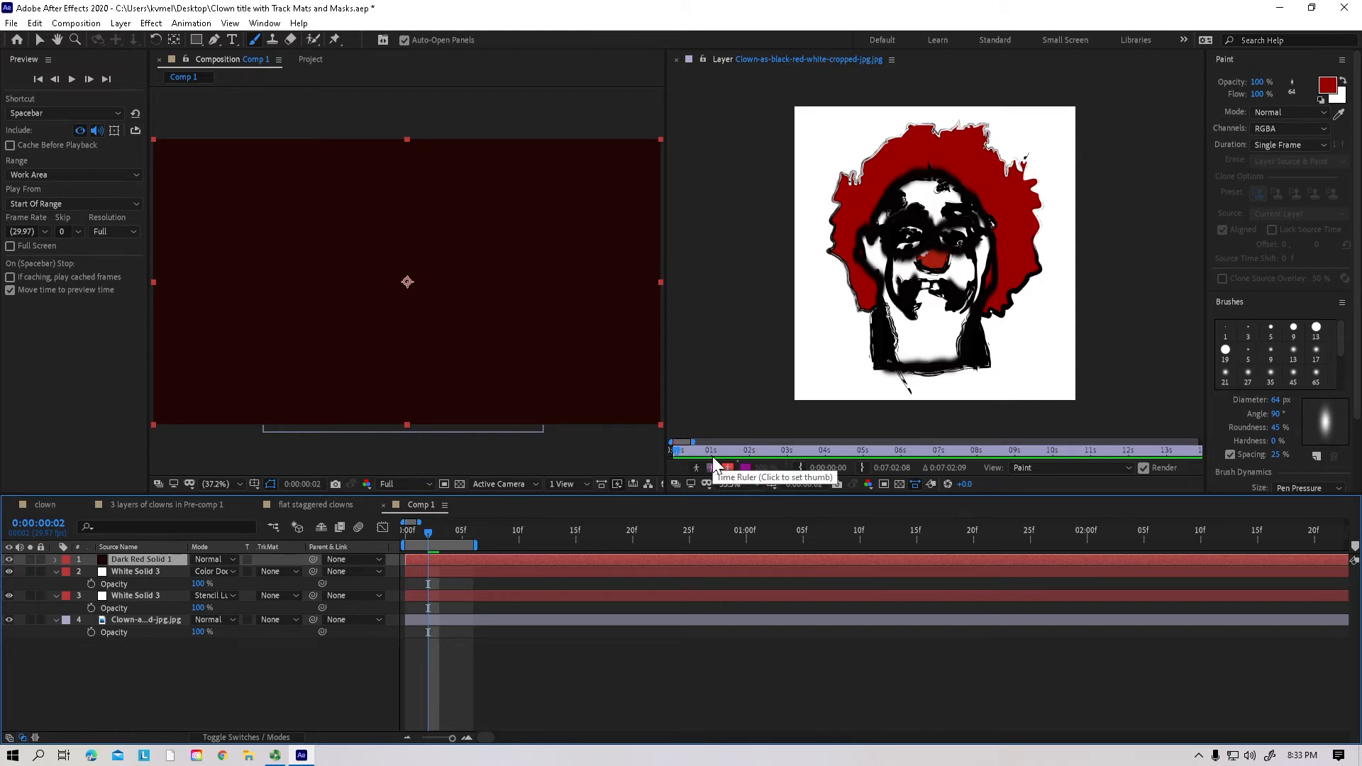
Step: Step the dark red solid backward through the blending modes to Lighter Color, comparing the looks
key("shift+minus")
key("shift+minus")
key("shift+minus")
key("shift+minus")
key("shift+minus")
key("shift+minus")
key("shift+minus")
key("shift+minus")
key("shift+minus")
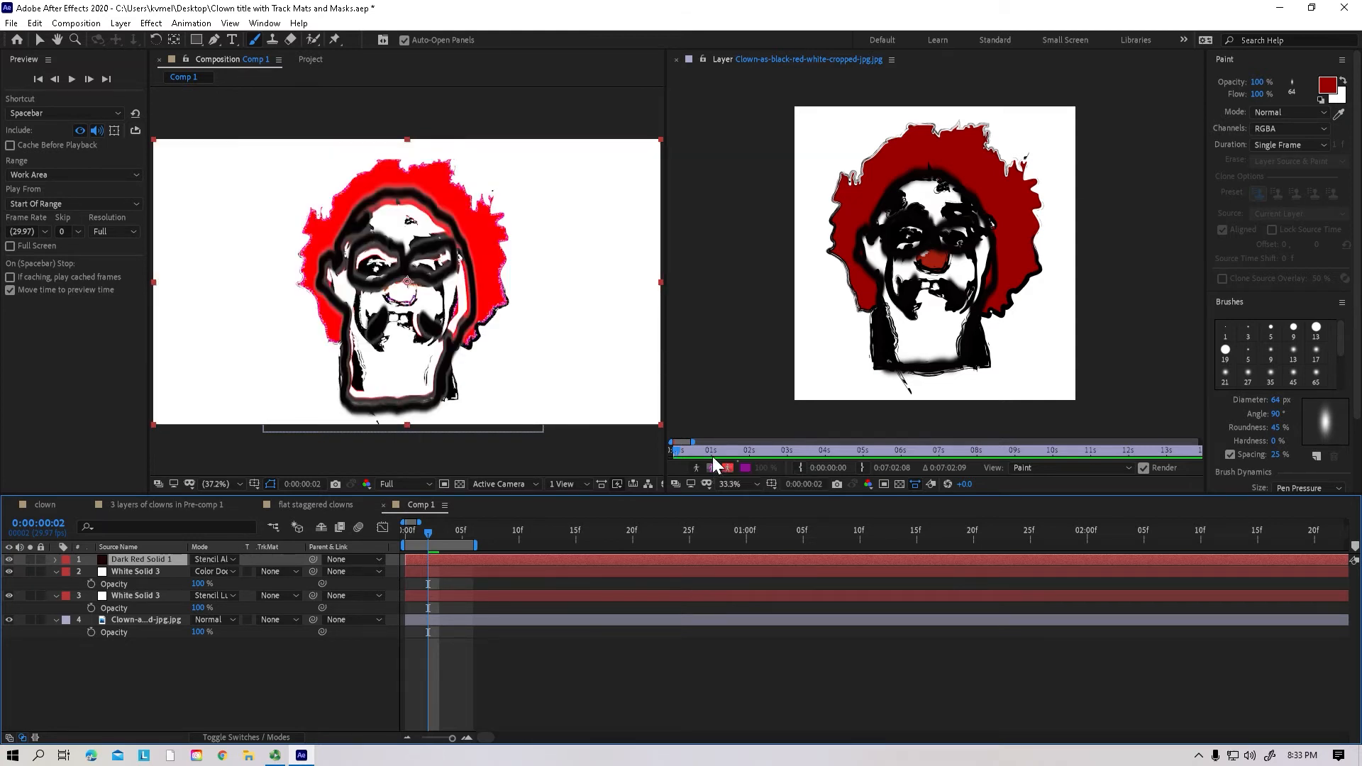
key("shift+minus")
key("shift+minus")
key("shift+minus")
key("shift+minus")
key("shift+minus")
key("shift+minus")
key("shift+minus")
key("shift+minus")
key("shift+minus")
key("shift+minus")
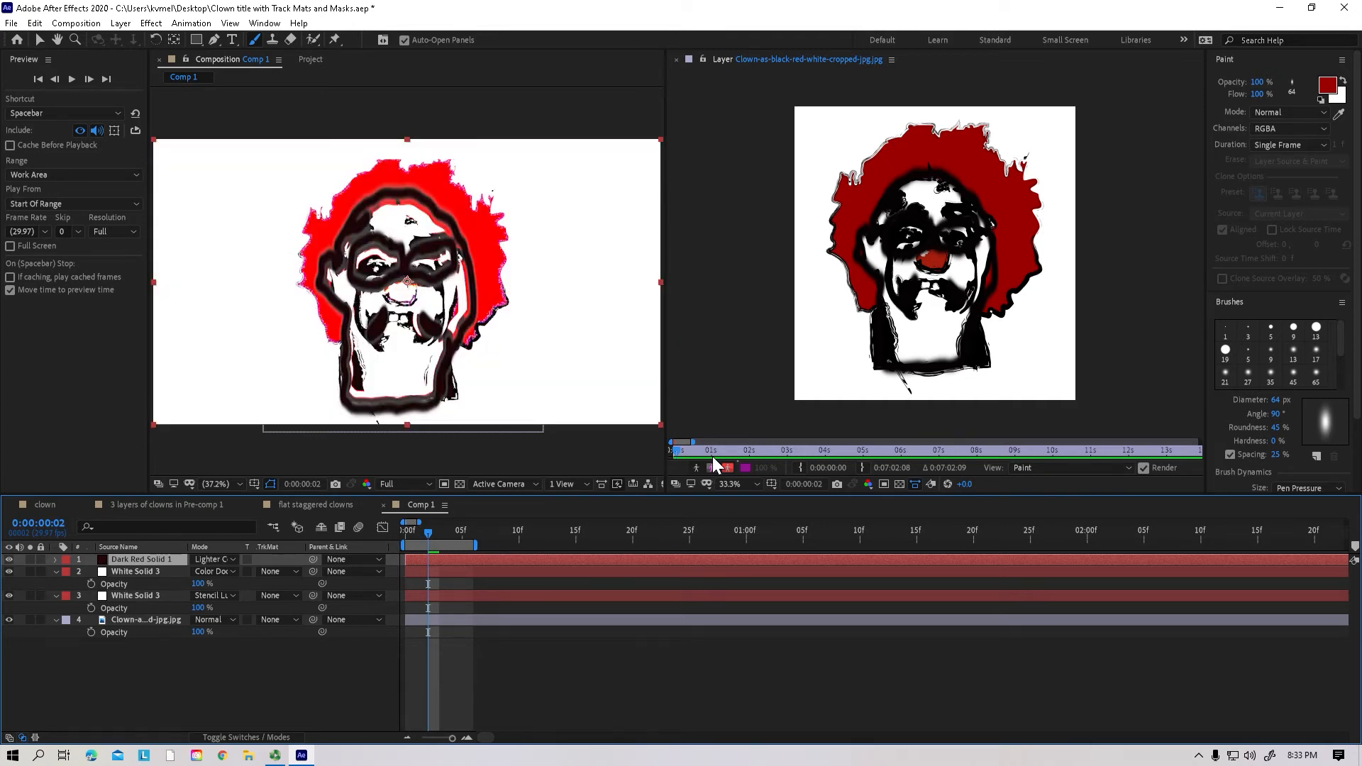
Step: Give the upper White Solid 3 layer a luma inverted track matte from the dark red solid and preview the animation
left_click(277, 583)
left_click(294, 671)
key("space")
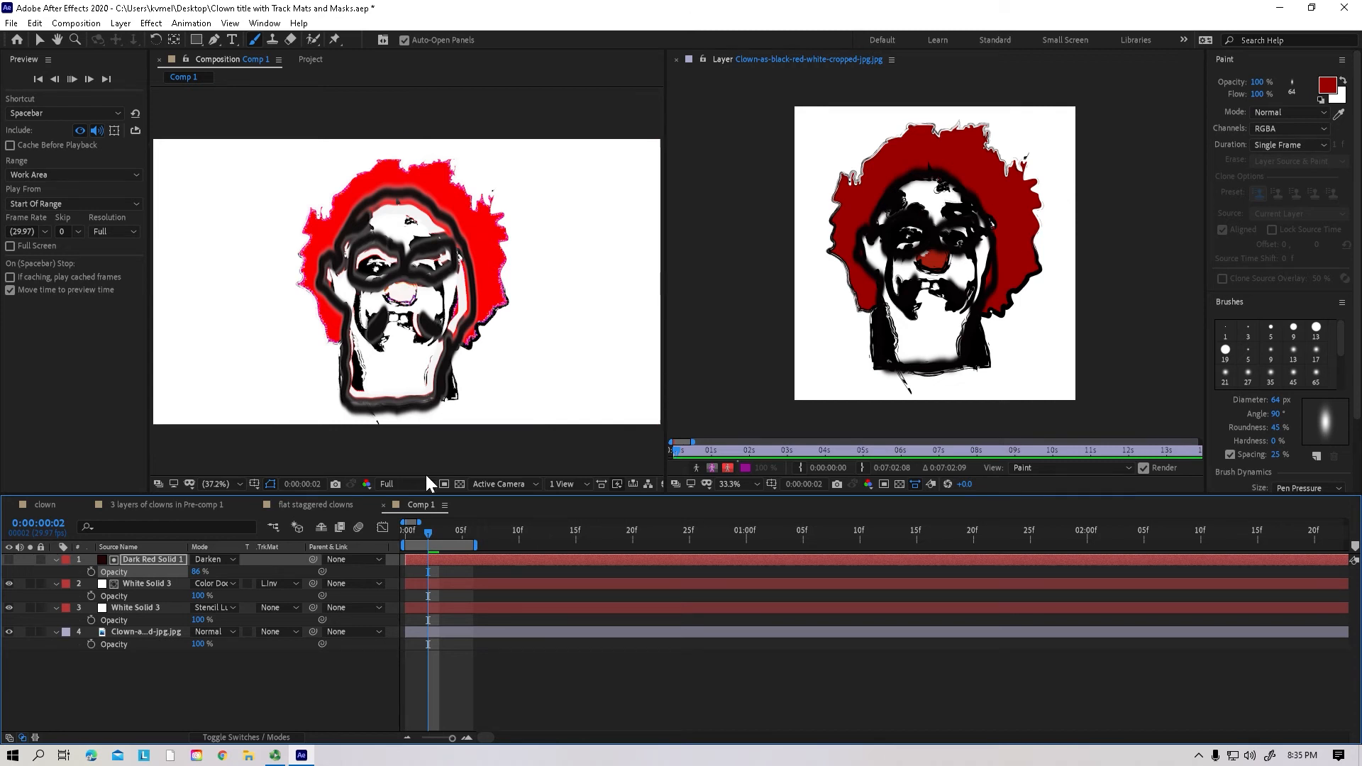
Step: Toggle the dark red solid's visibility to compare the looks and scrub to frame 4
left_click(10, 559)
left_click(10, 560)
mouse_move(431, 534)
left_mouse_down()
mouse_move(417, 539)
mouse_move(451, 541)
left_mouse_up()
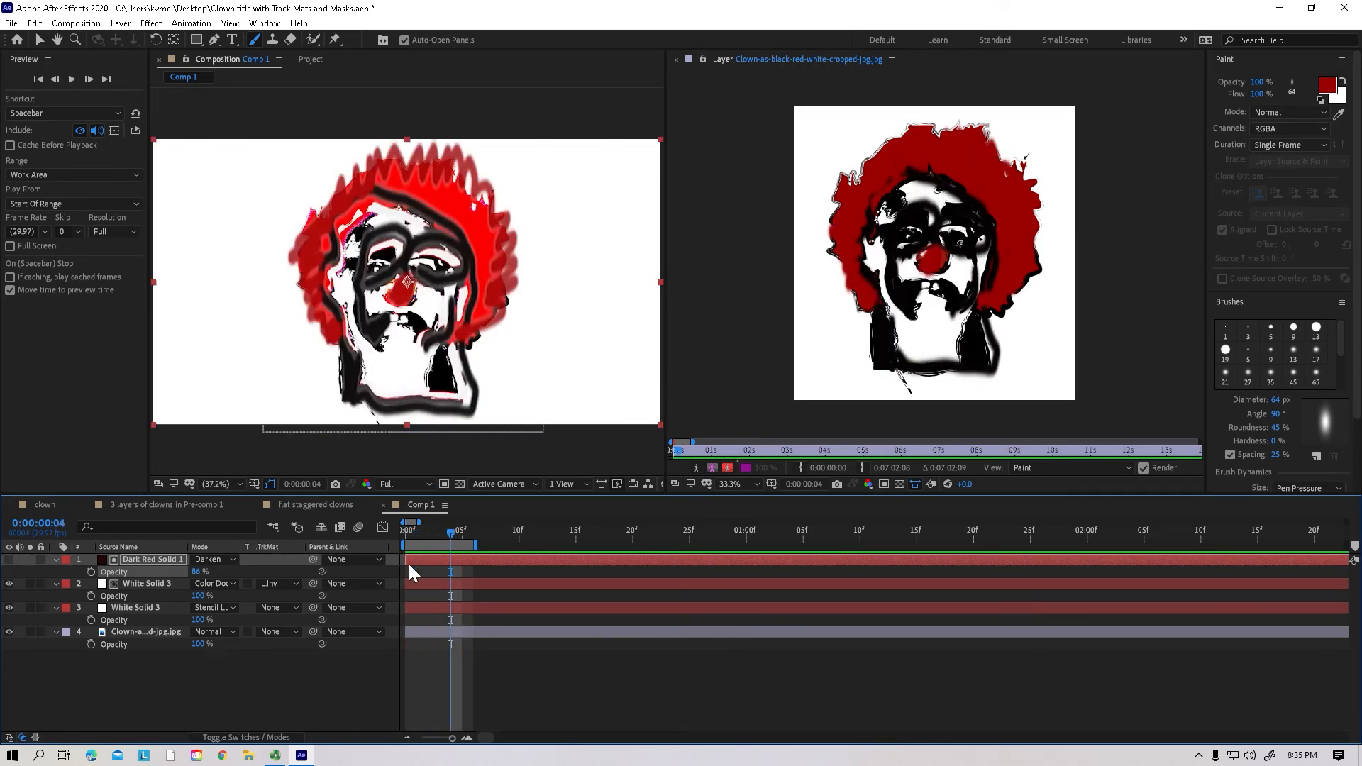
Step: Set the lower White Solid 3 layer's track matte to Alpha
left_click(144, 584)
left_click(248, 583)
left_click(279, 607)
left_click(292, 641)
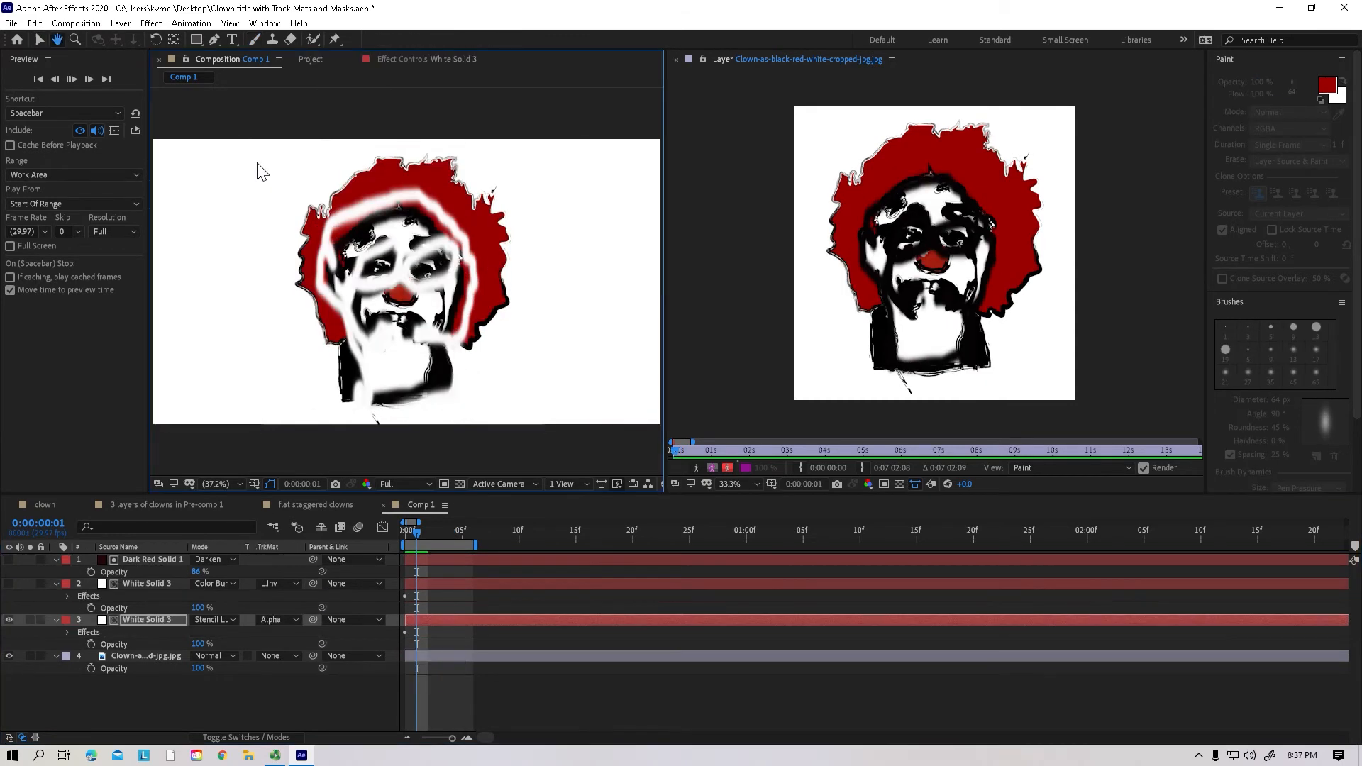
Step: Preview the matte result and step the lower White Solid 3 layer backward through the blending modes to Hard Mix
key("space")
key("shift+minus")
key("shift+minus")
key("shift+minus")
key("space")
key("space")
key("shift+minus")
key("shift+minus")
key("shift+minus")
key("shift+minus")
key("shift+minus")
key("shift+minus")
key("shift+minus")
key("shift+minus")
key("shift+minus")
key("shift+minus")
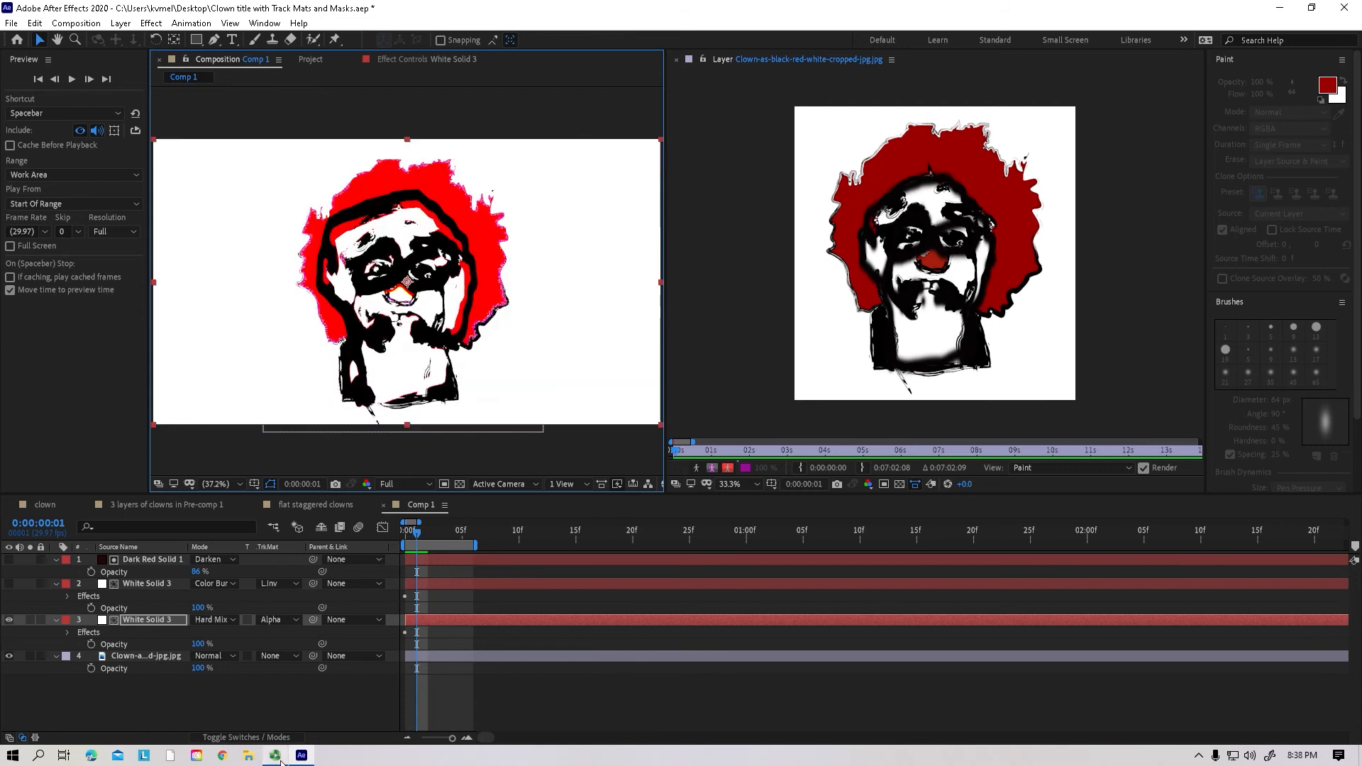
Step: Continue cycling the lower White Solid 3 layer backward from Hard Mix through the earlier blending modes, comparing the animated looks
key("shift+minus")
key("shift+minus")
key("shift+minus")
key("shift+minus")
key("shift+minus")
key("shift+minus")
key("shift+minus")
key("shift+minus")
key("shift+minus")
key("shift+minus")
key("shift+minus")
key("shift+minus")
key("shift+minus")
key("shift+minus")
key("shift+minus")
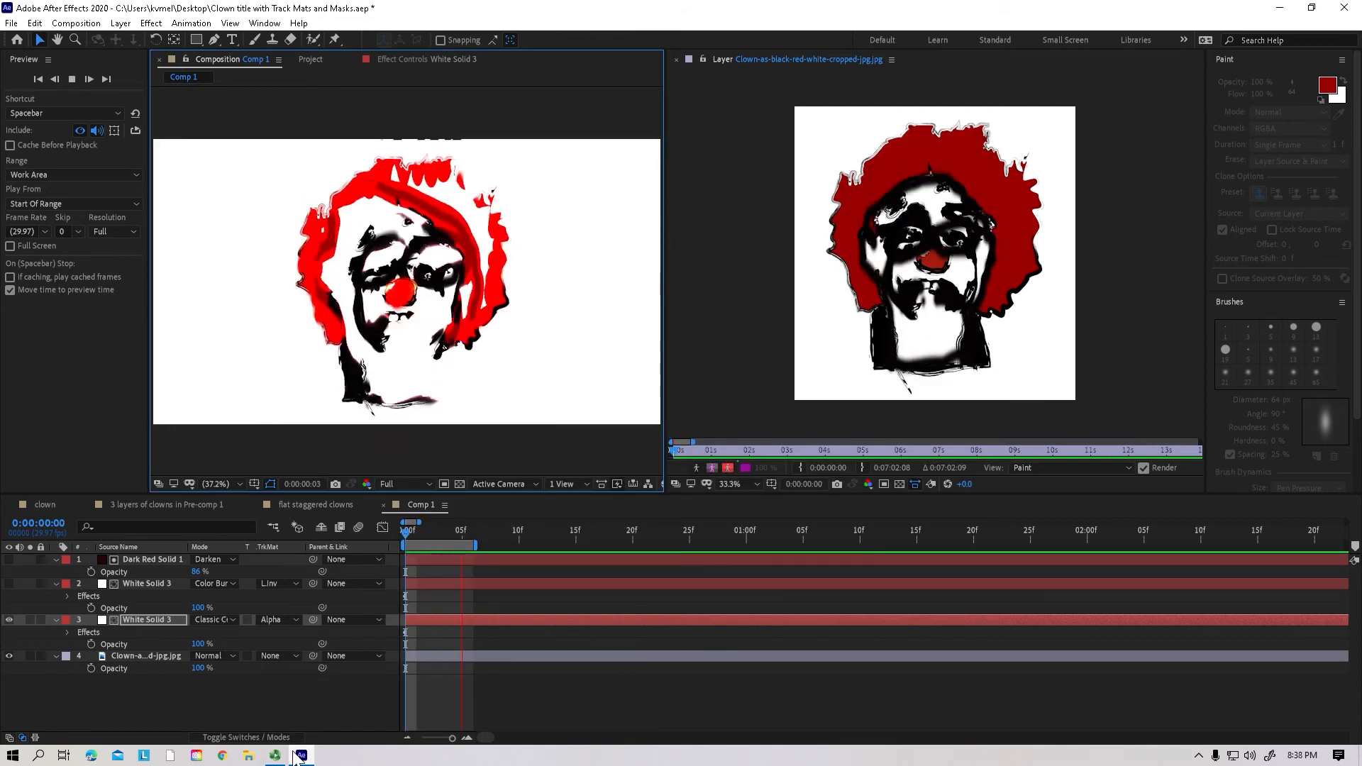
key("shift+minus")
key("shift+minus")
key("shift+minus")
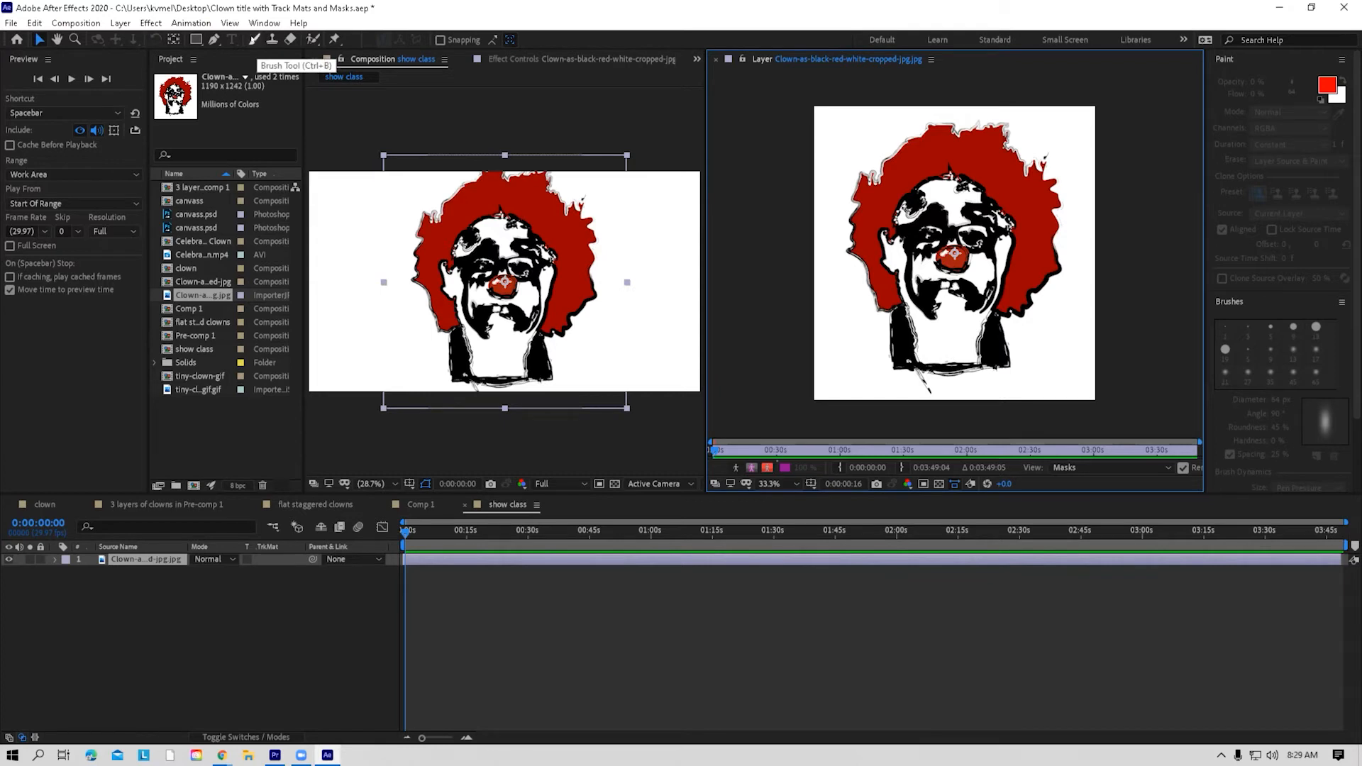
Step: Activate the Brush tool in the show class composition and check that the Paint workspace is selected
left_click(253, 40)
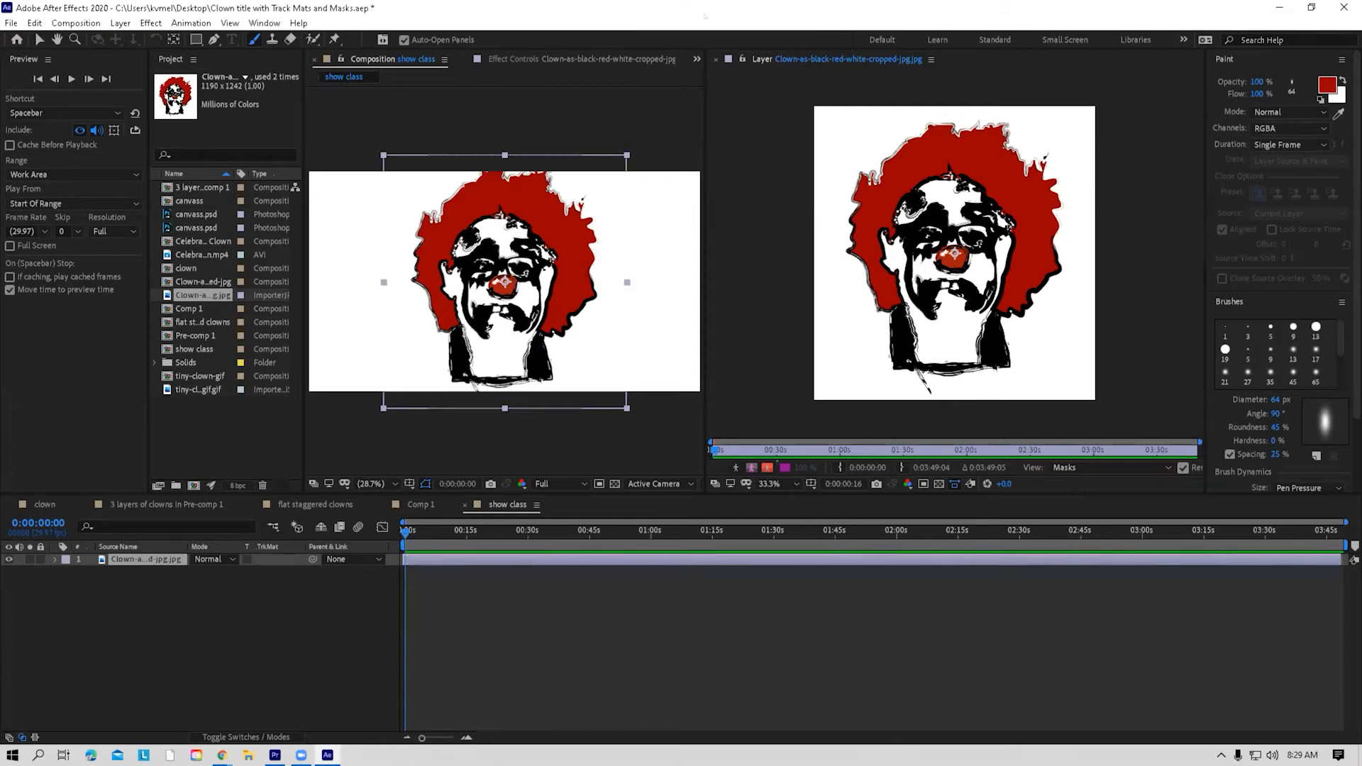
left_click(264, 23)
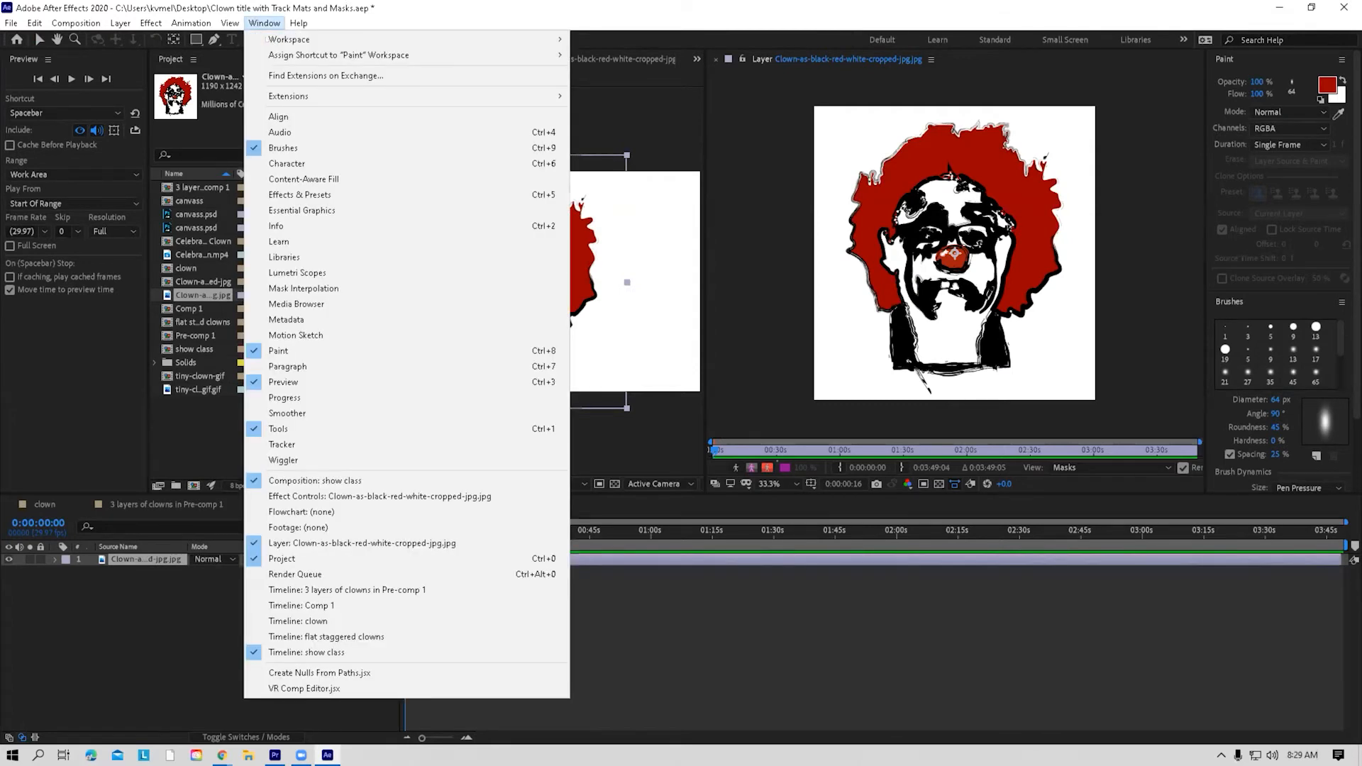
mouse_move(297, 39)
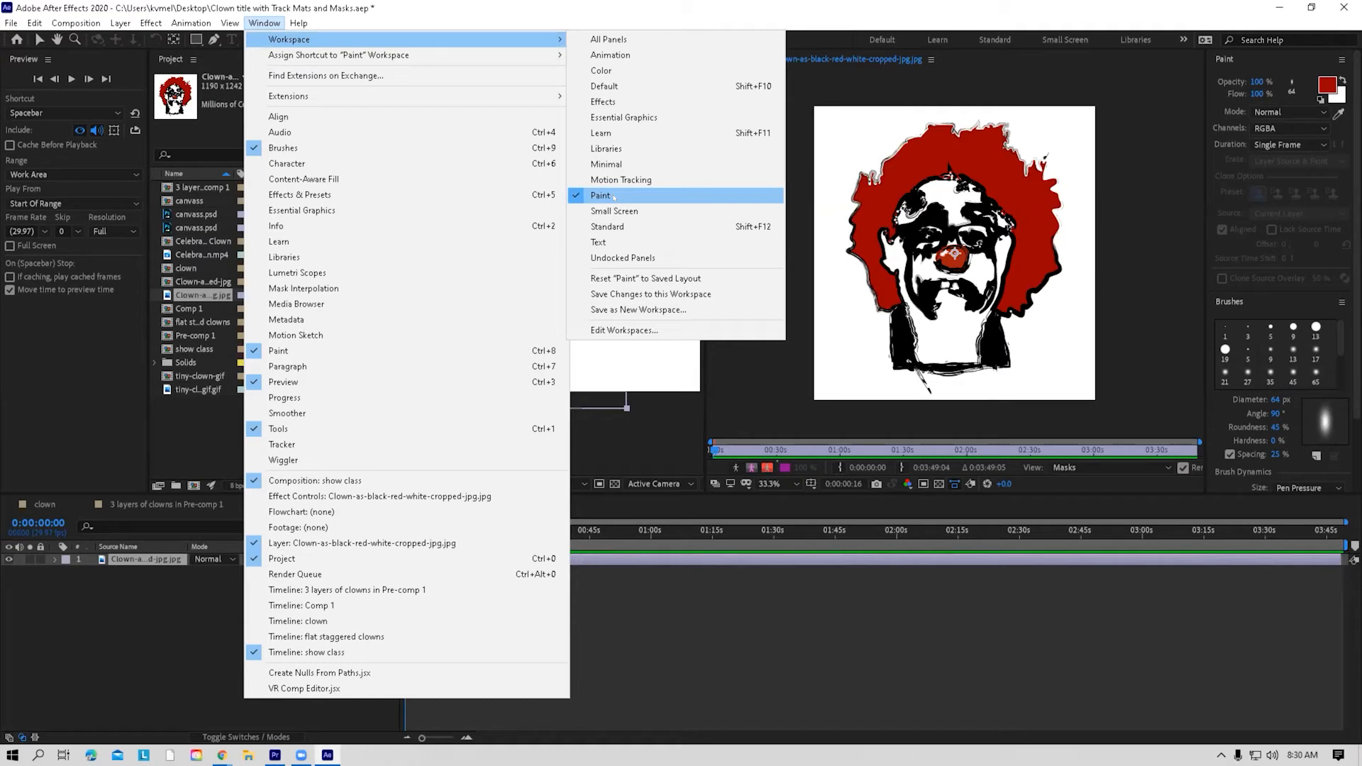
left_click(819, 3)
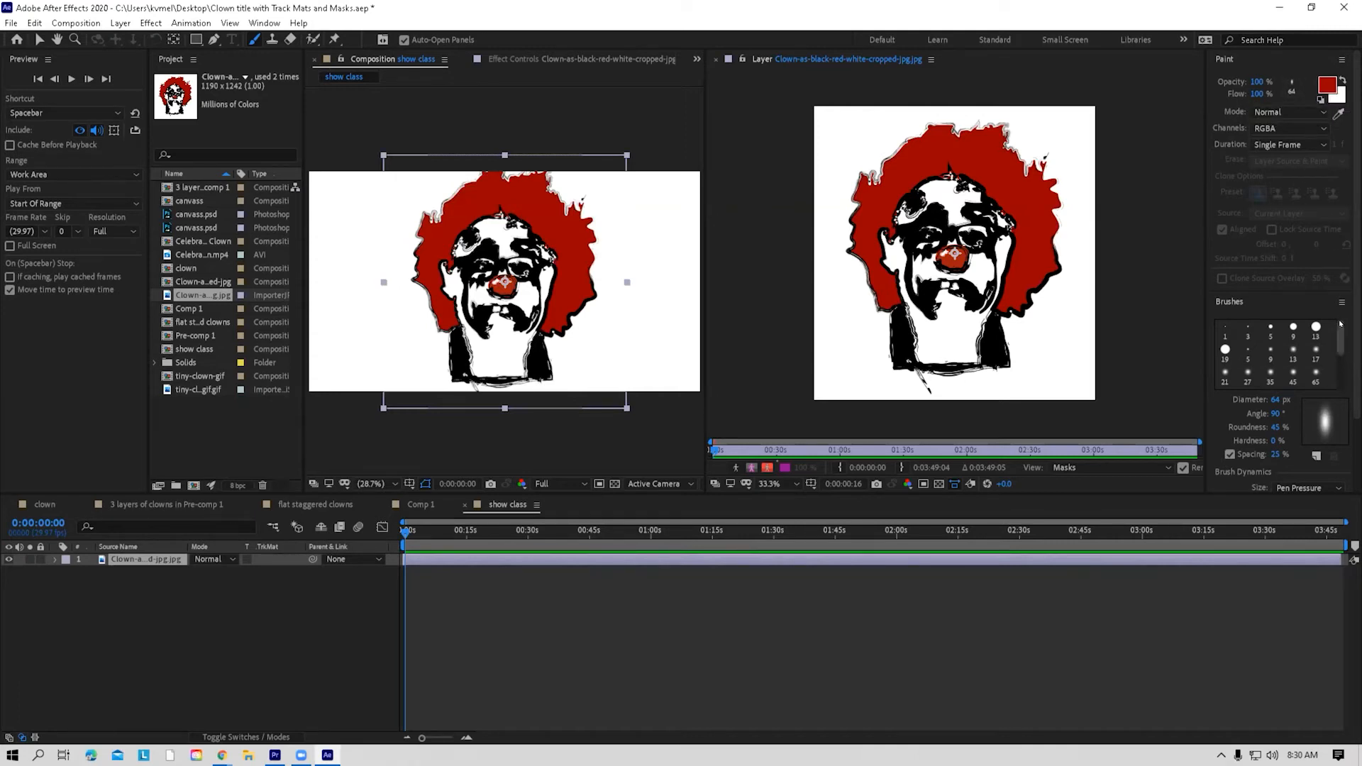
Step: Choose the angled 131 px elliptical brush and set its diameter to 65 px, angle to 62°, roundness to 35% and spacing to 18%
left_click_drag(1339, 335, 1330, 385)
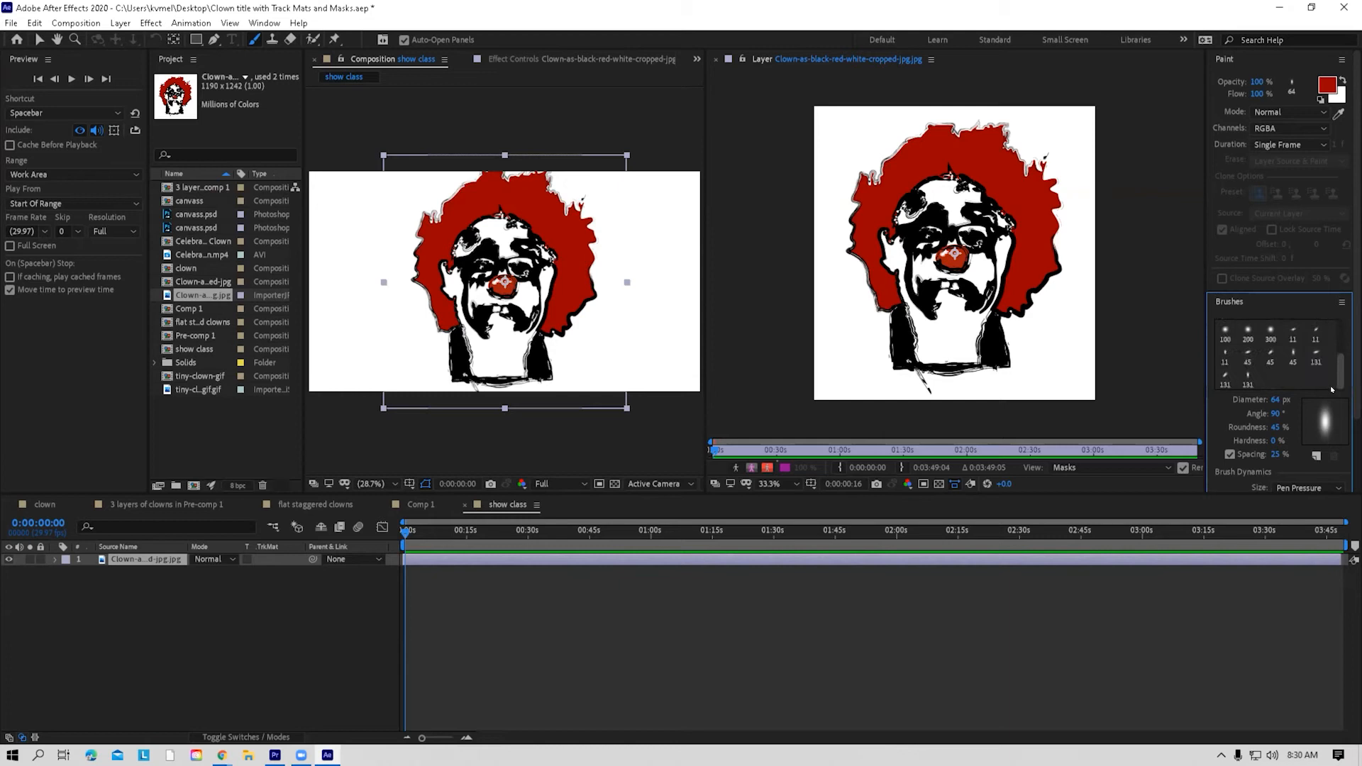
left_click_drag(1357, 395, 1357, 457)
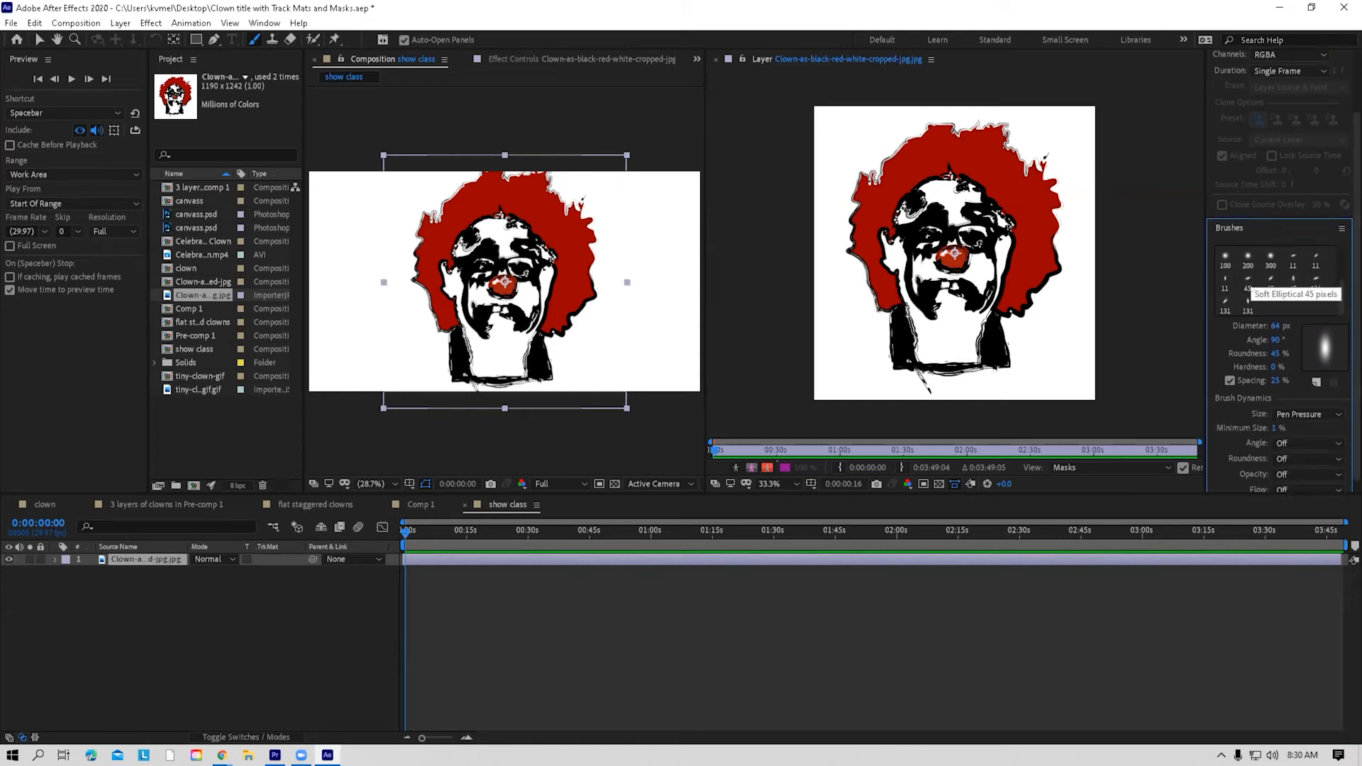
left_click(1220, 304)
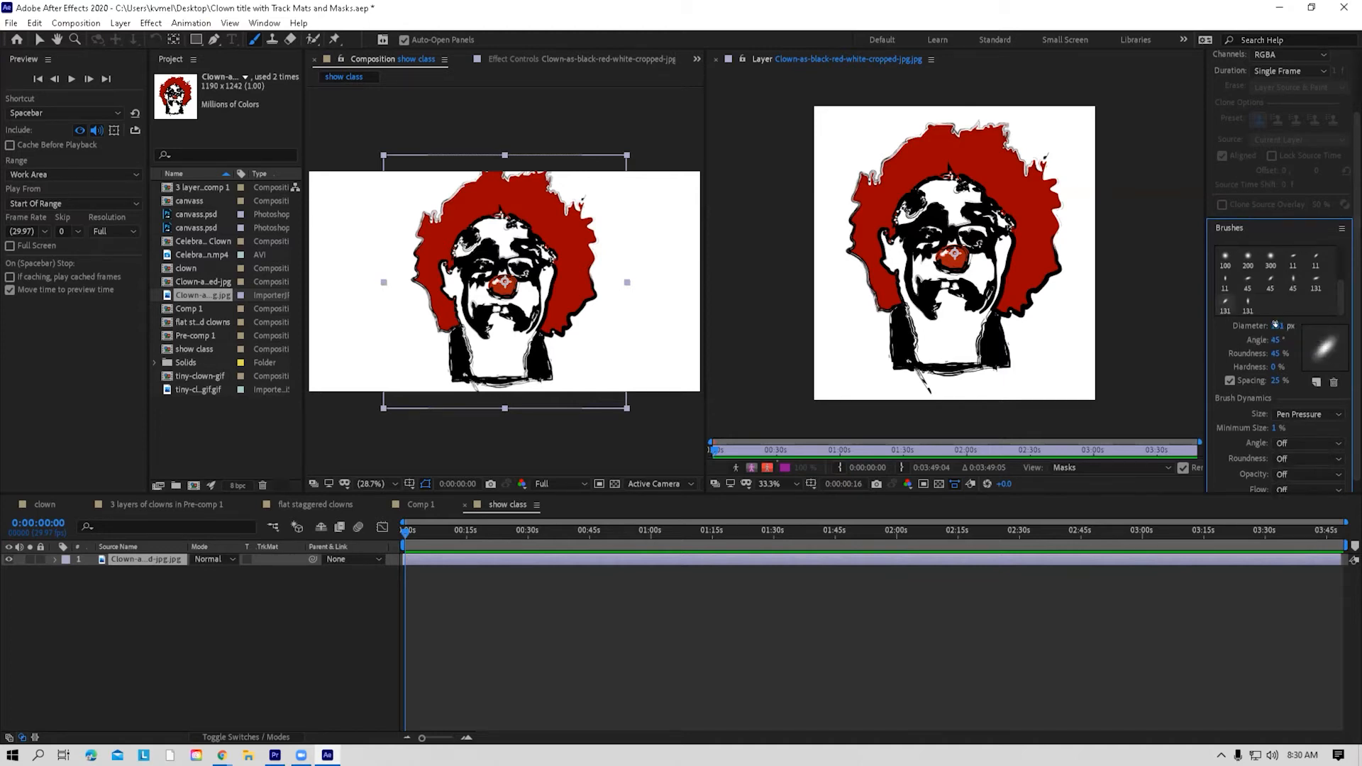
left_click_drag(1274, 325, 1229, 324)
left_click_drag(1275, 341, 1290, 346)
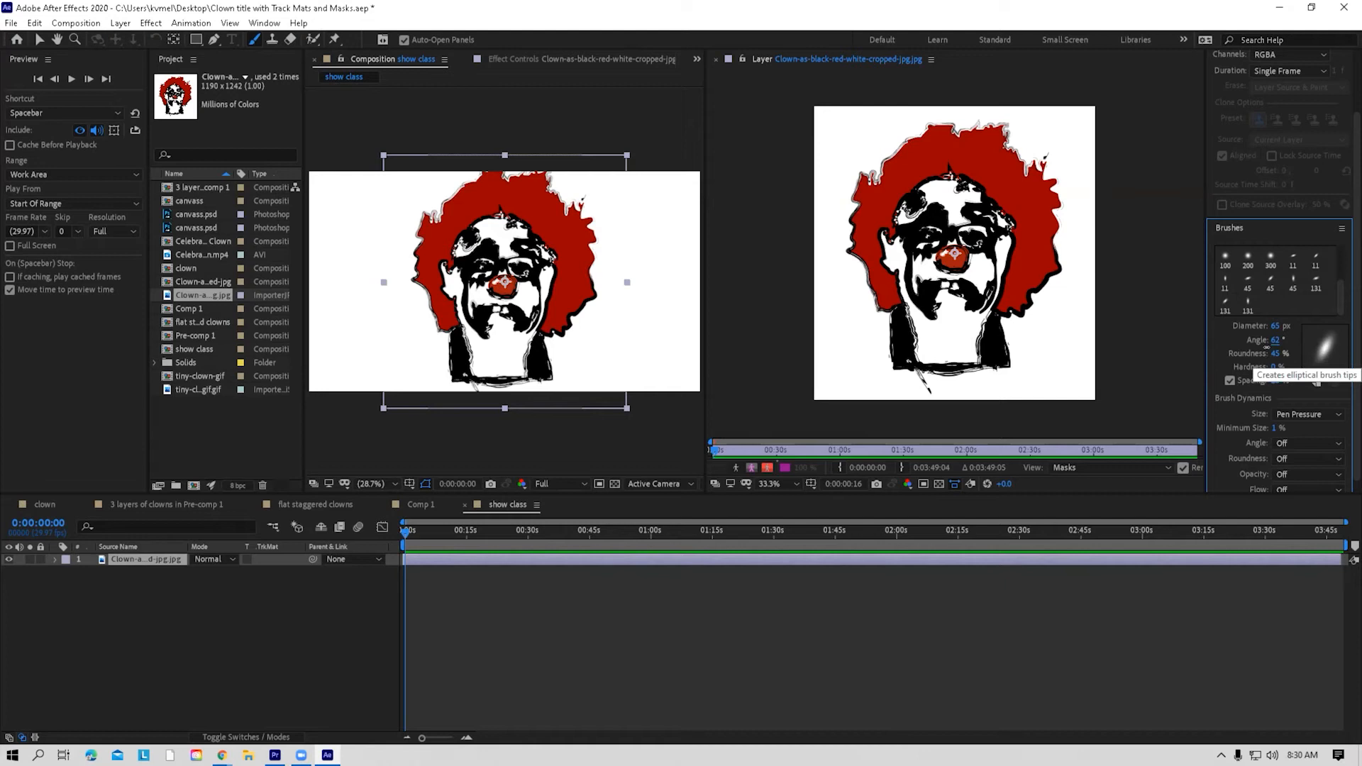
left_click_drag(1265, 347, 1254, 344)
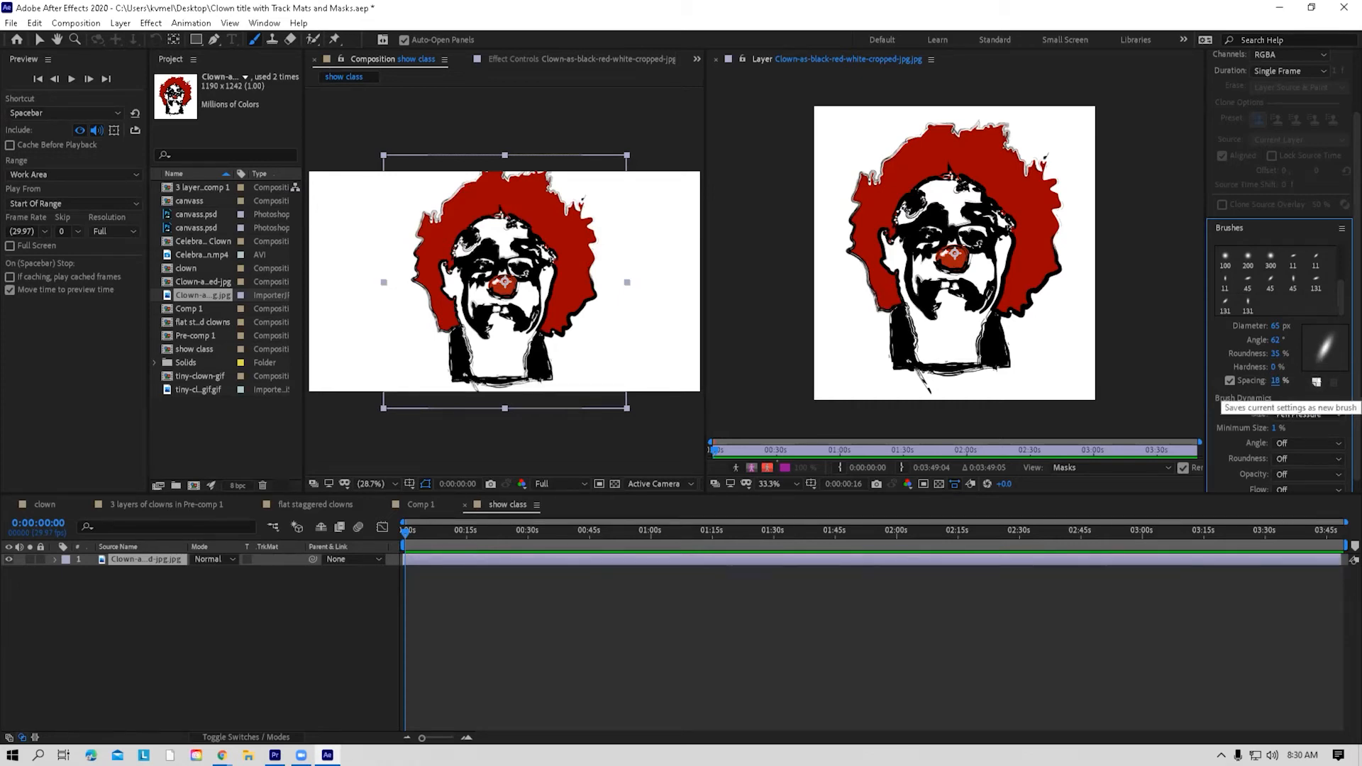
Step: Save the customised brush tip as a new preset named vm1 and select it among the brushes
left_click(1317, 382)
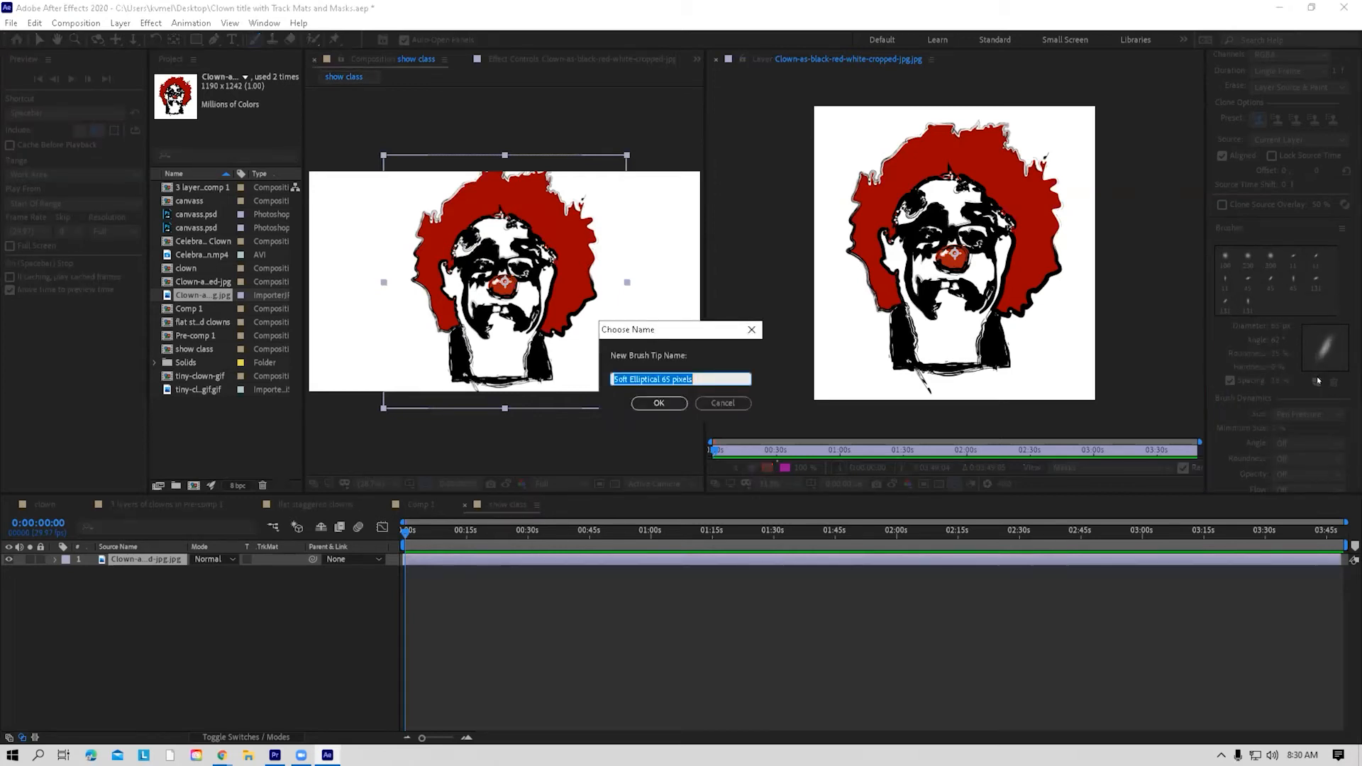
type("clown")
key("Return")
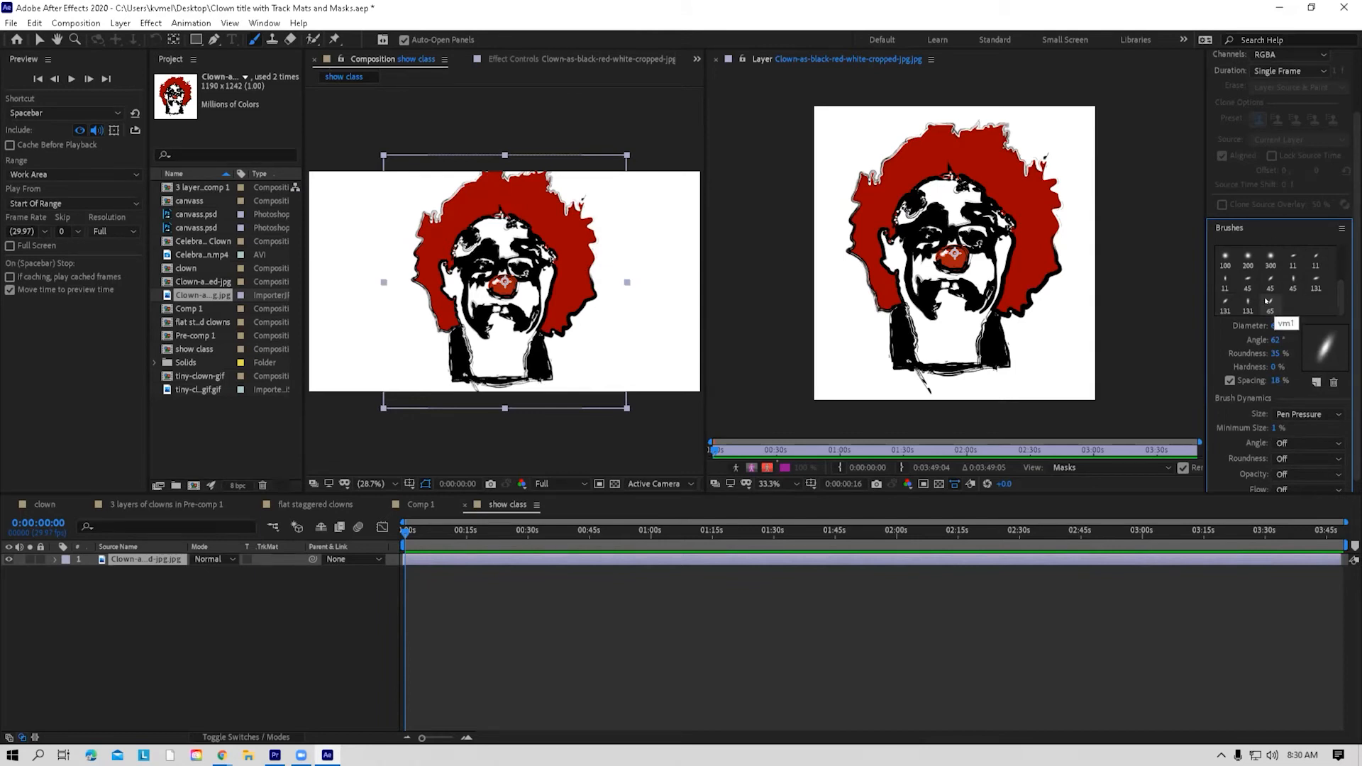
left_click(1247, 280)
left_click(1272, 300)
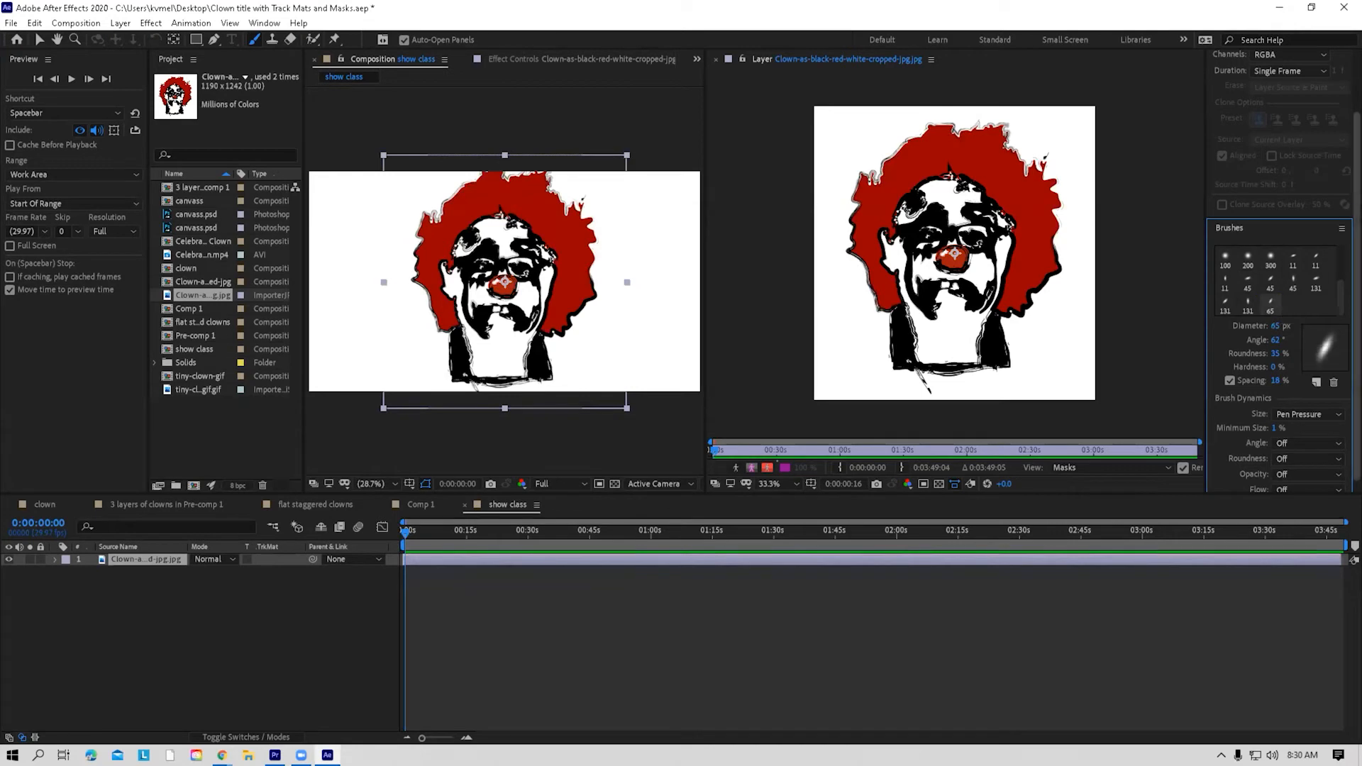
Step: Activate the clown's layer view and set the brush's Flow dynamics to Pen Pressure
scroll(1284, 269, "down", 1)
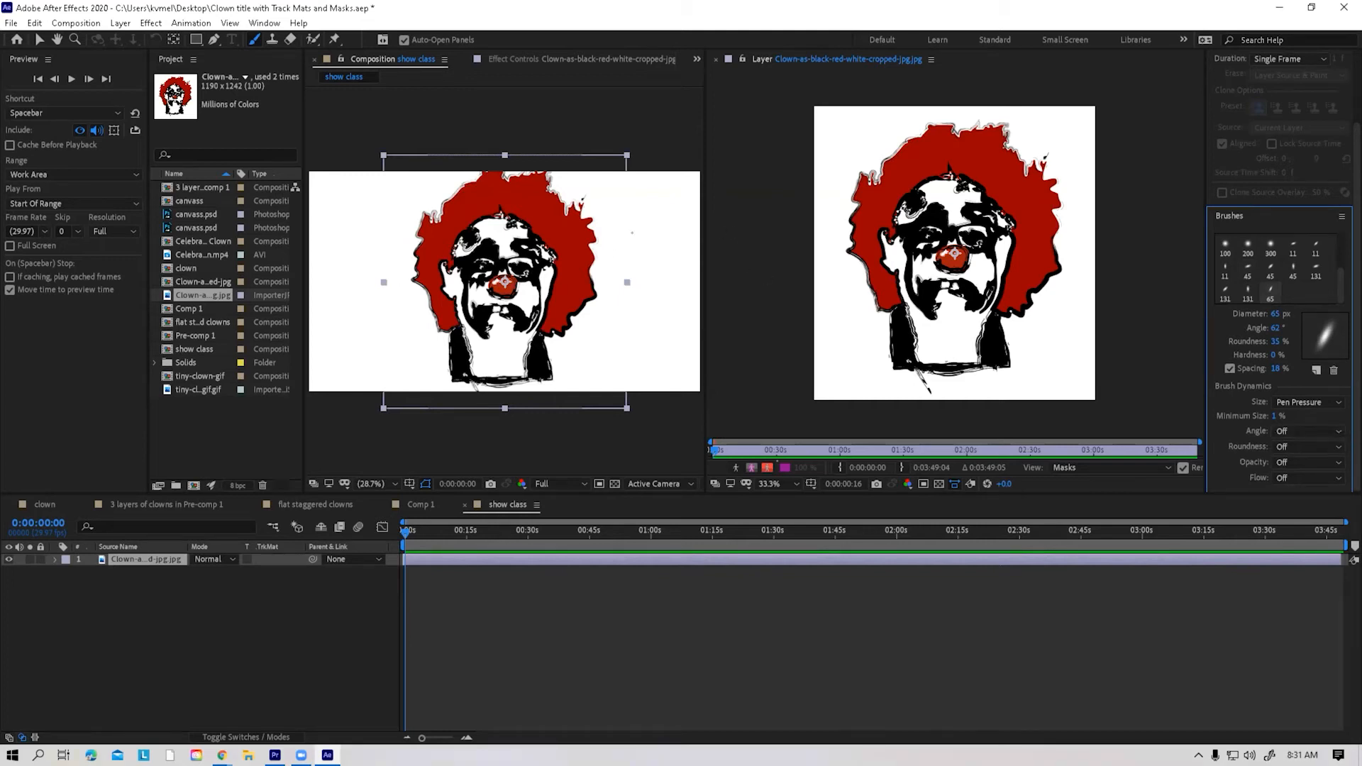
left_click(632, 233)
key("Return")
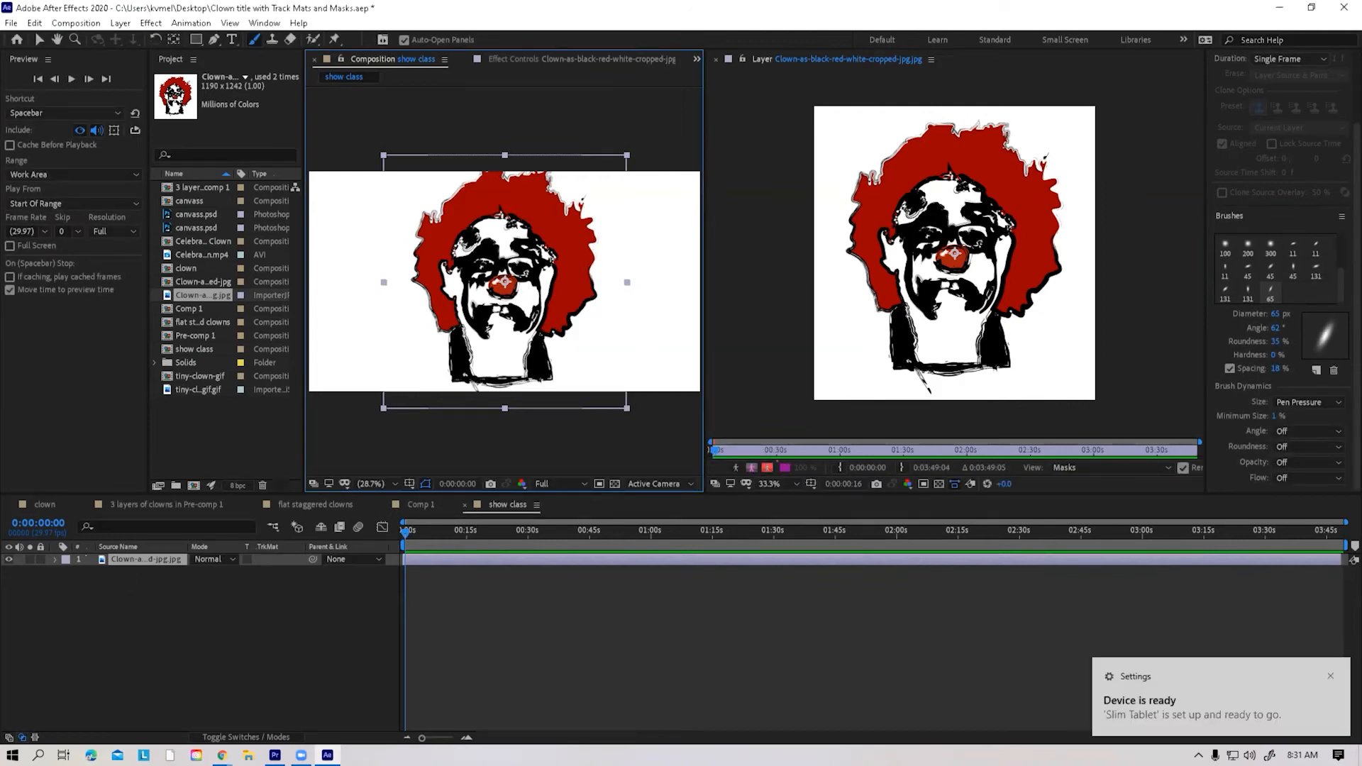
left_click(954, 253)
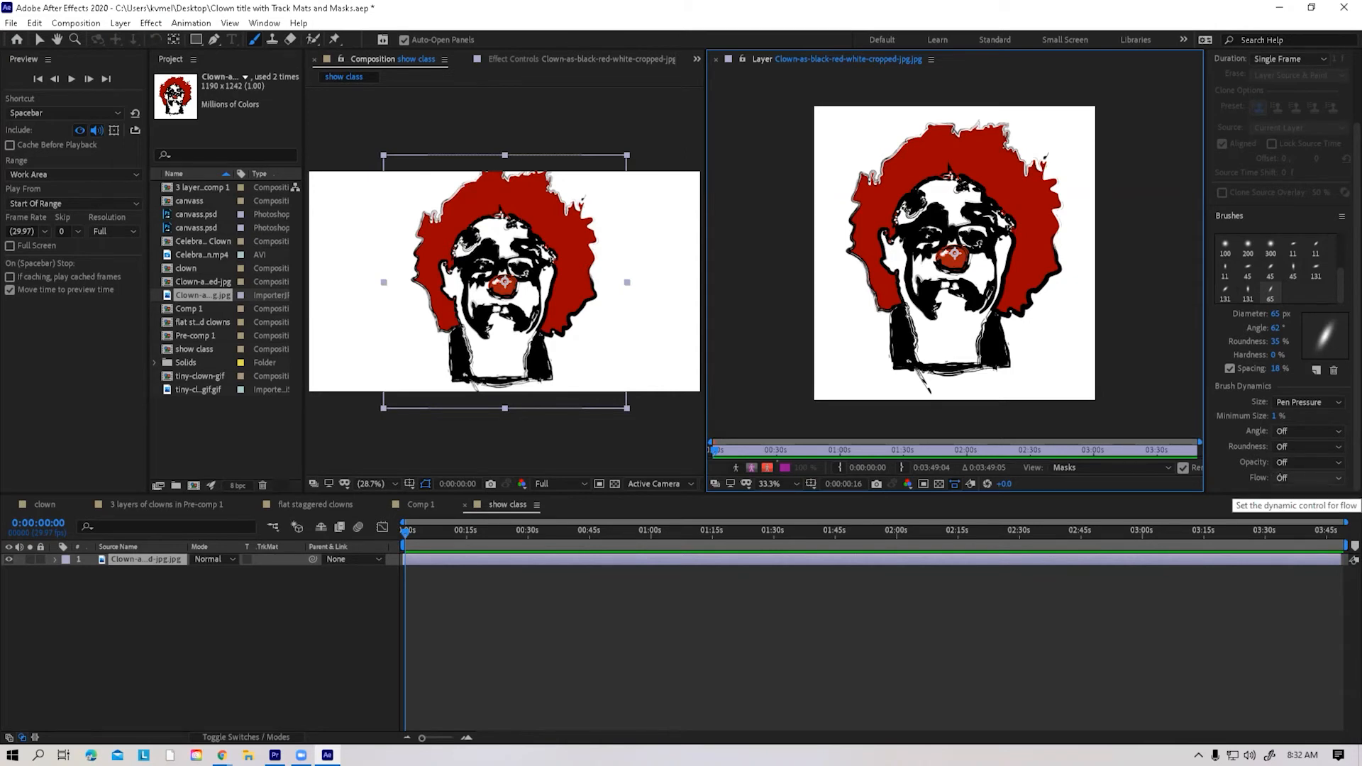
left_click(1290, 475)
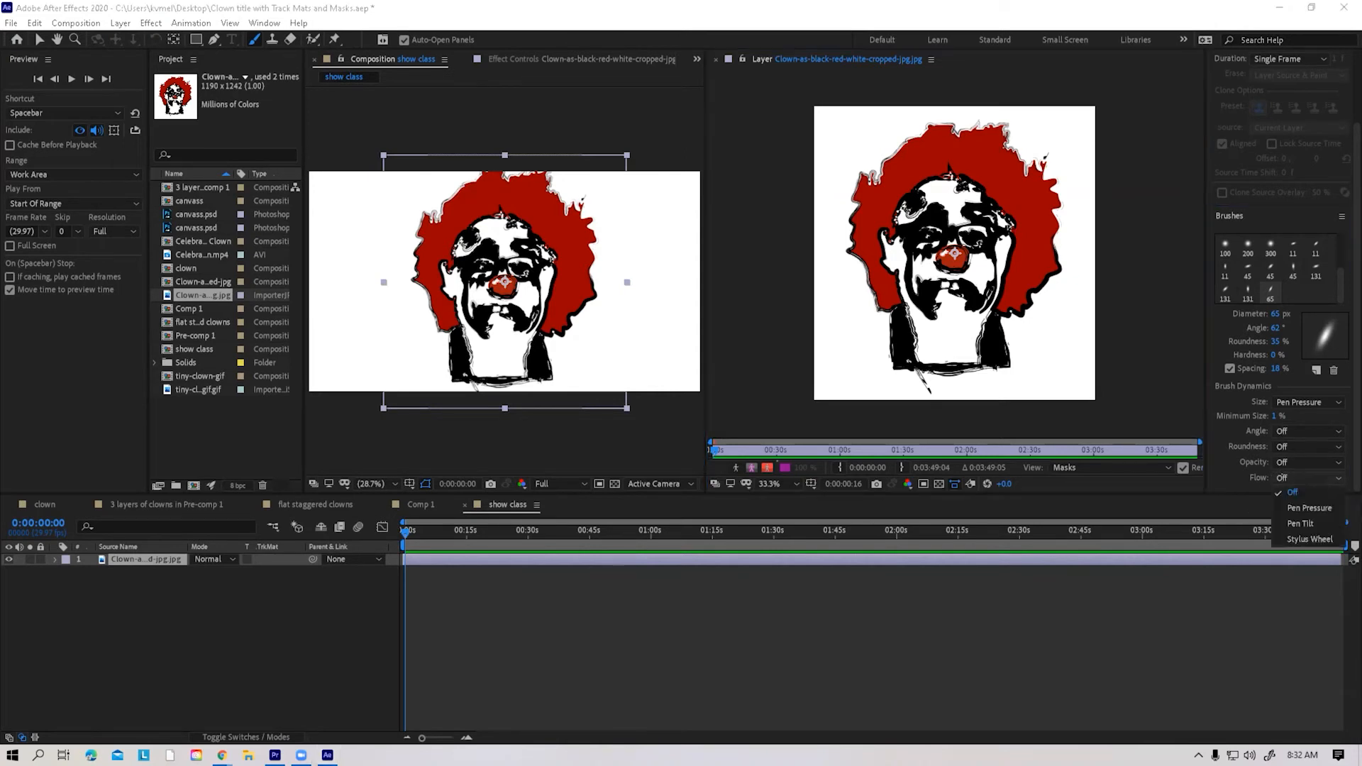
left_click(1294, 507)
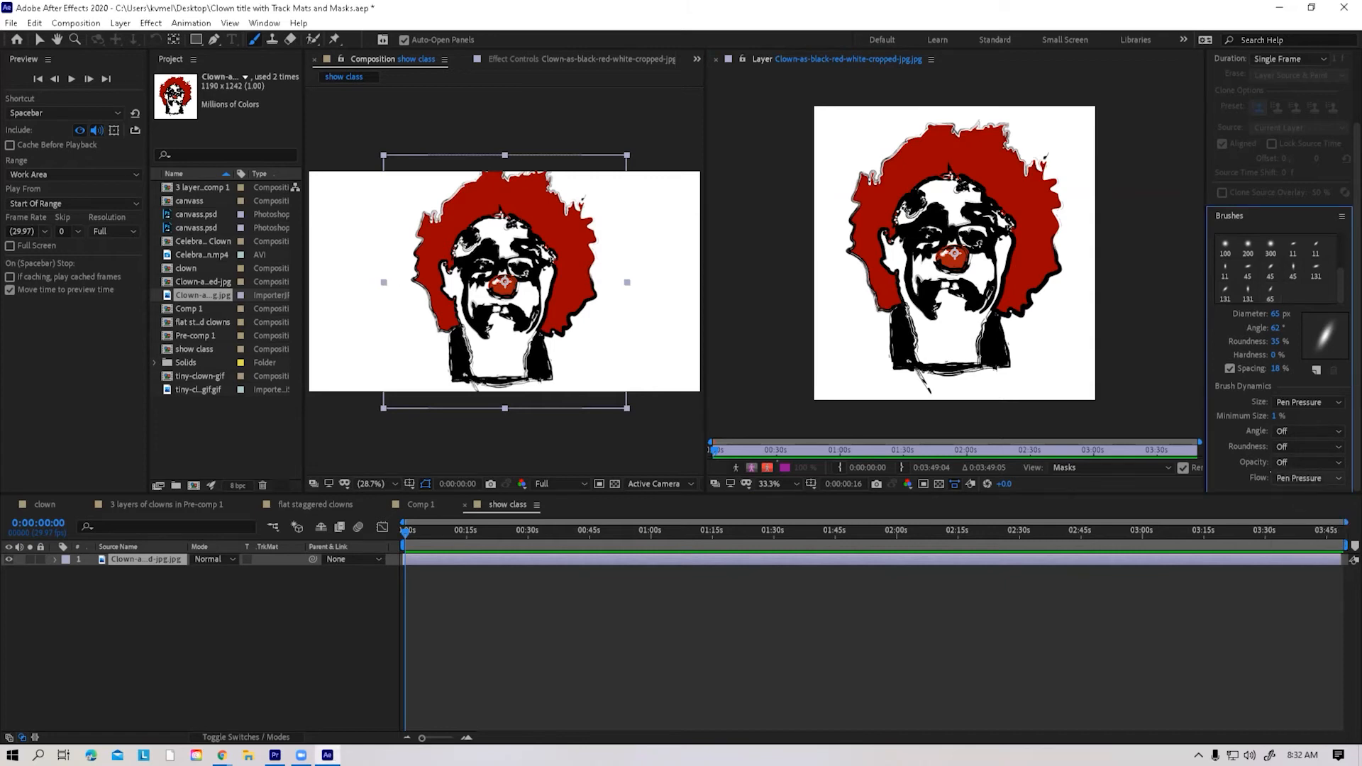
Step: Paint dark red test strokes on the white area beside the clown's neck and expand the layer's effects to reveal Paint
scroll(1328, 475, "up", 3)
mouse_move(841, 333)
left_mouse_down()
mouse_move(861, 334)
mouse_move(824, 278)
mouse_move(851, 363)
mouse_move(871, 358)
mouse_move(819, 333)
mouse_move(847, 339)
left_mouse_up()
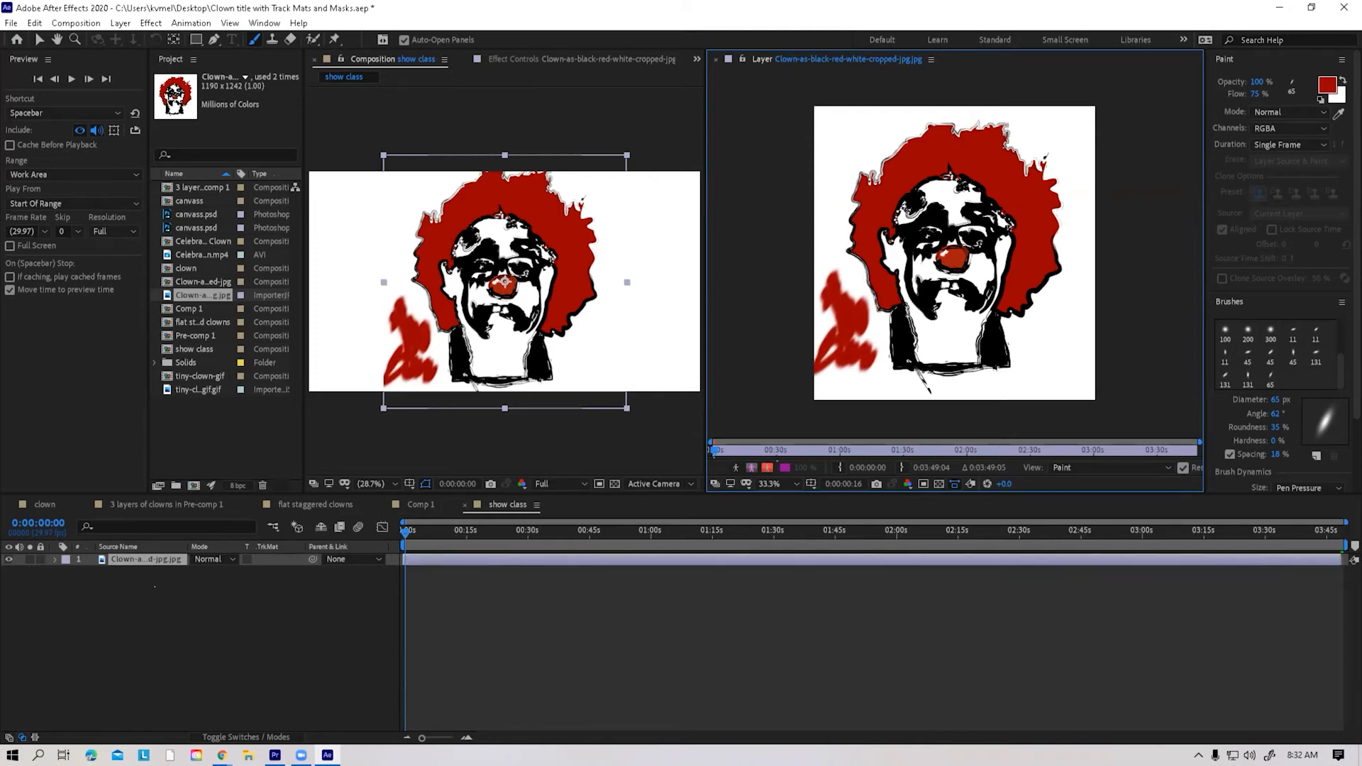
left_click(55, 560)
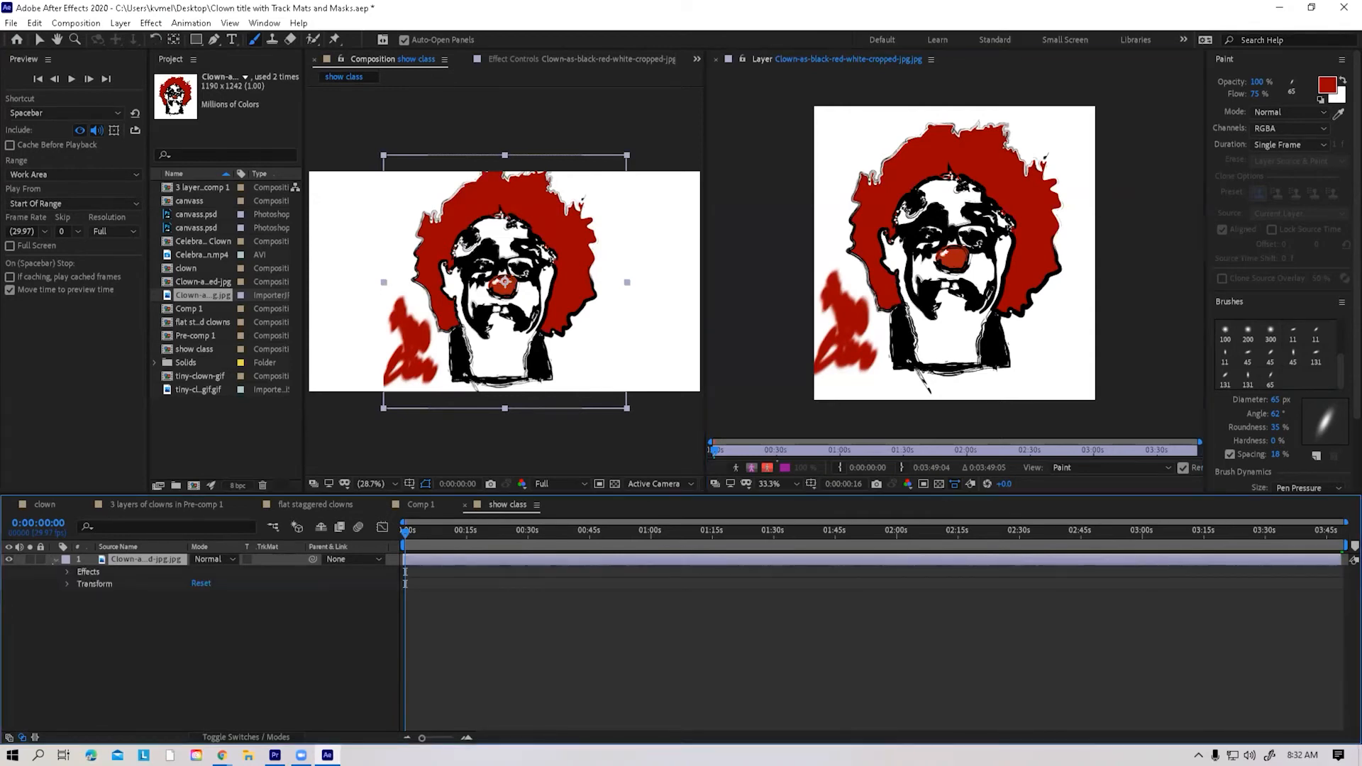
left_click(68, 572)
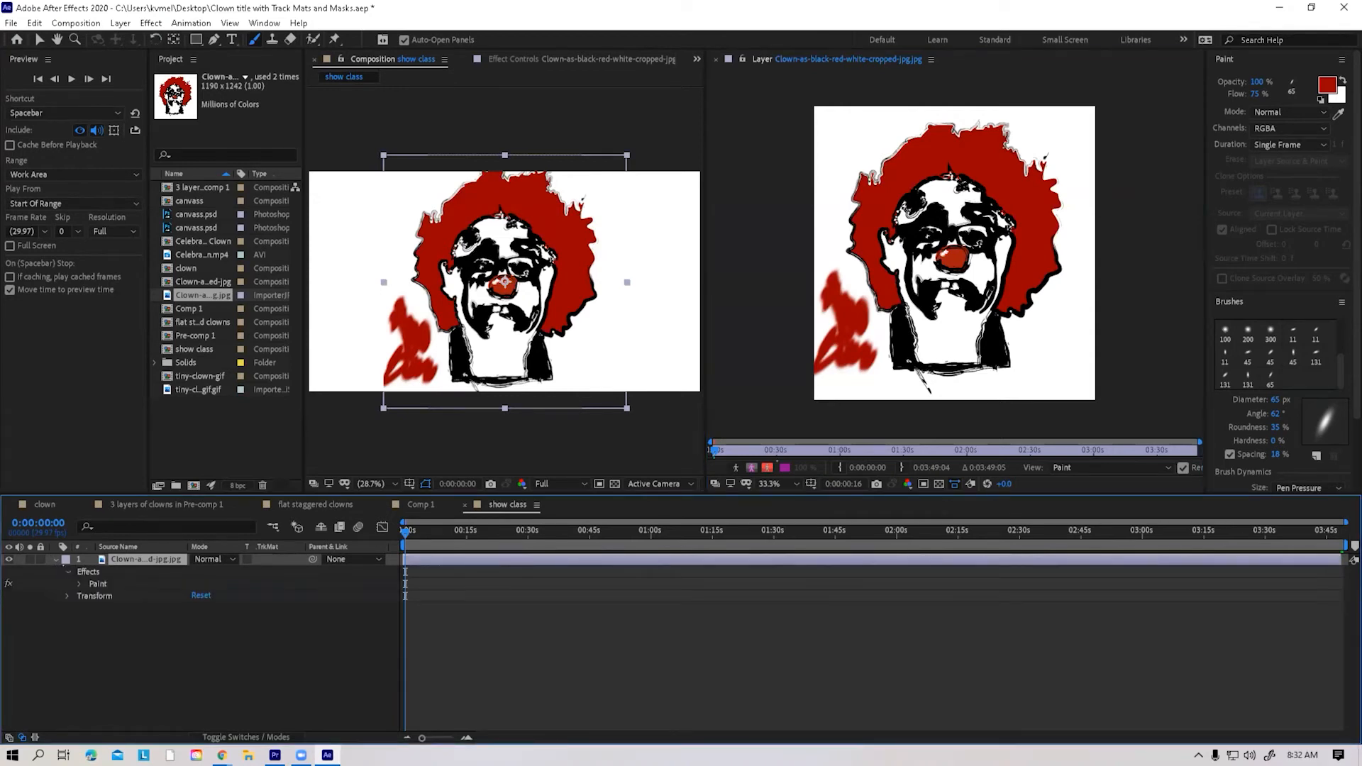
Step: Expand the Paint effect and its Brush 1 stroke, and examine the stroke's single-frame duration by comparing frame 0 with frame 1
left_click(79, 584)
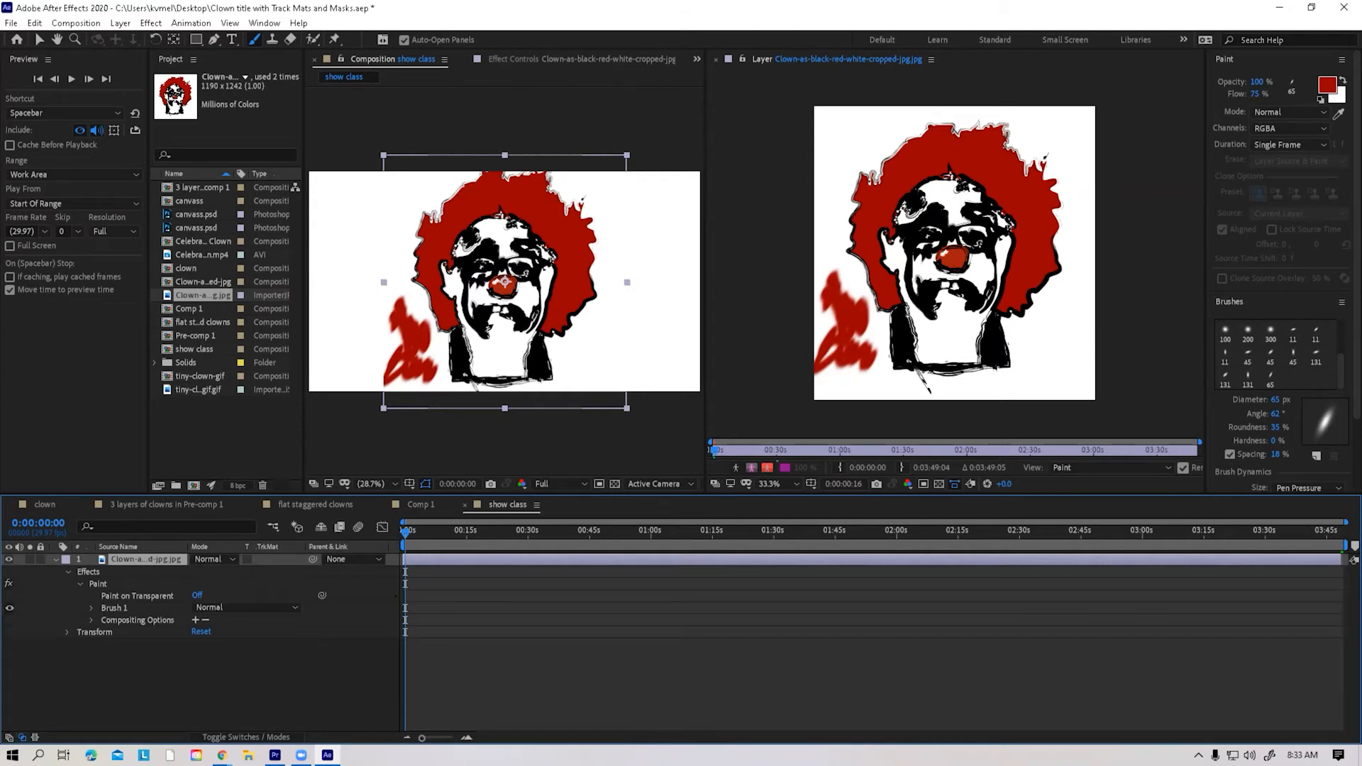
key("equal")
key("equal")
key("equal")
key("equal")
key("equal")
key("equal")
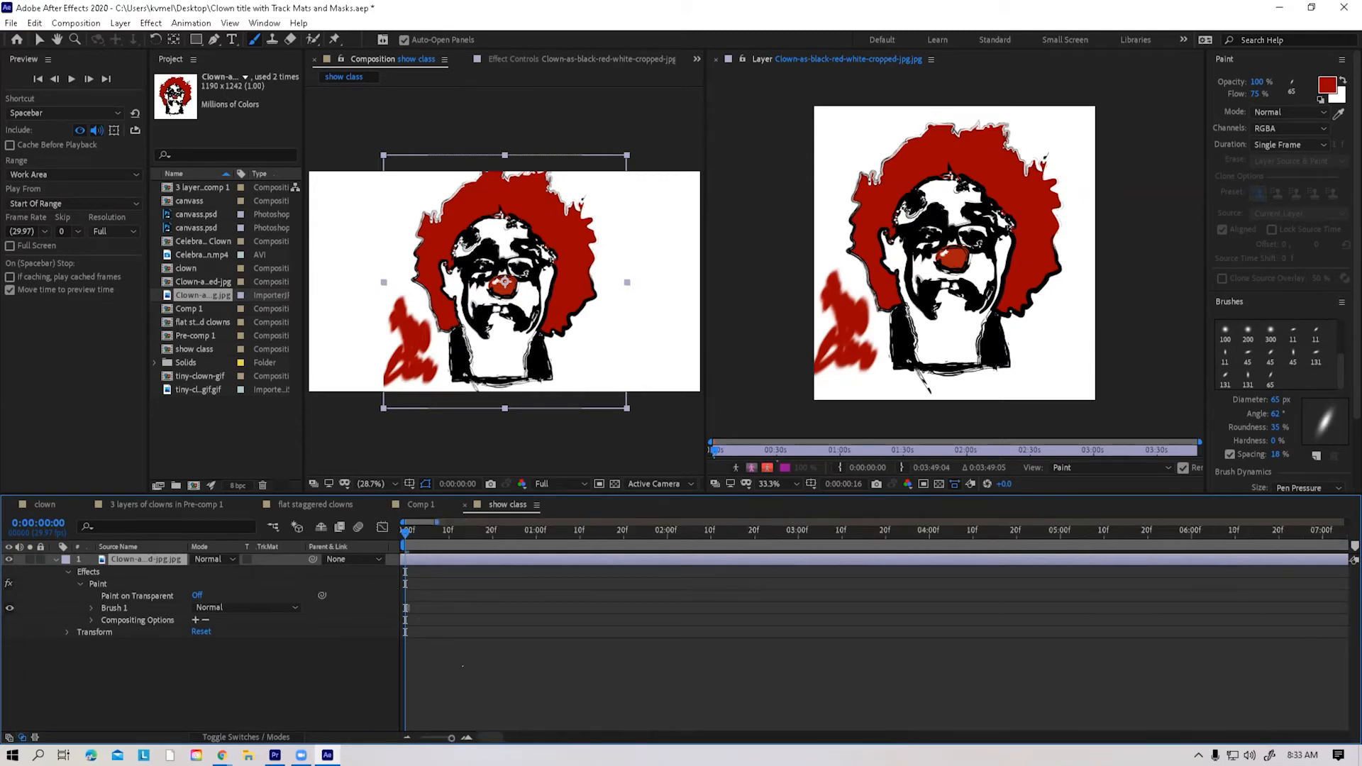
key("equal")
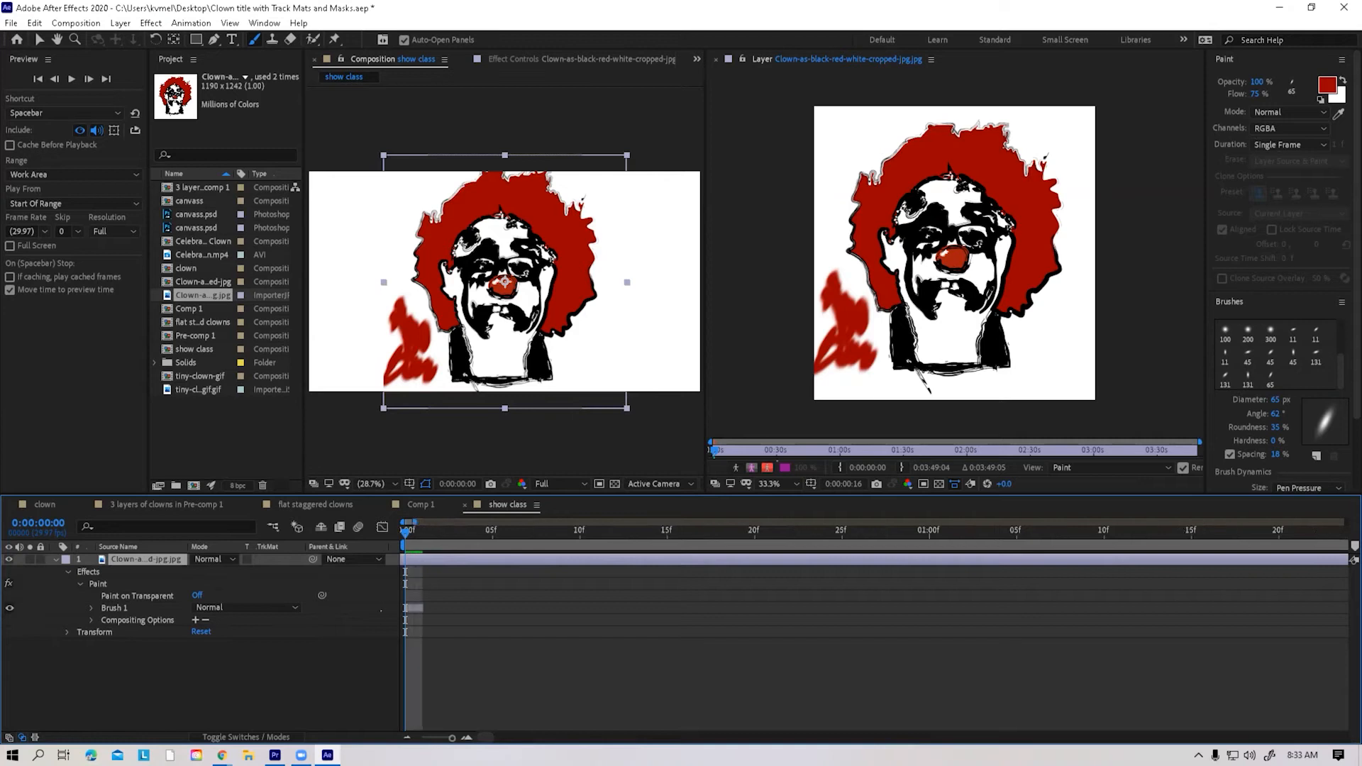
left_click(91, 608)
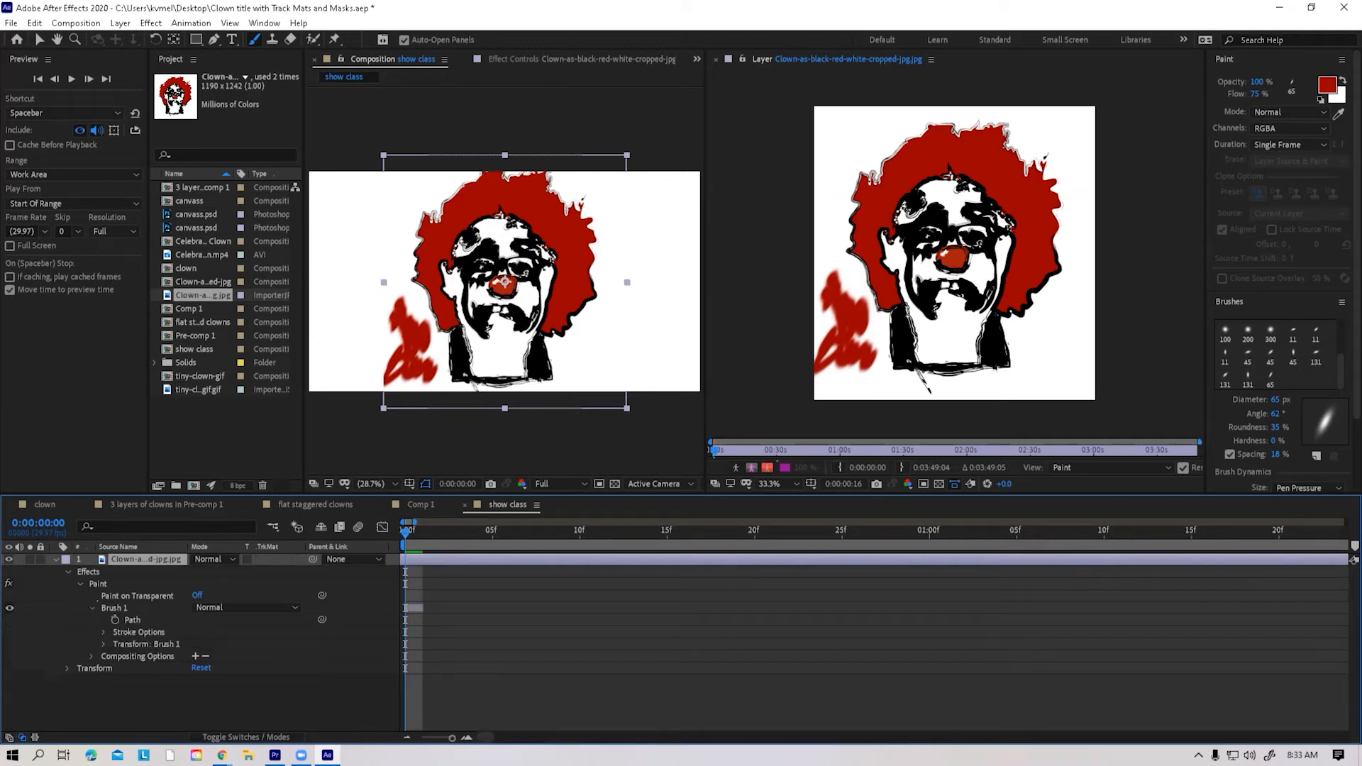
left_click(114, 608)
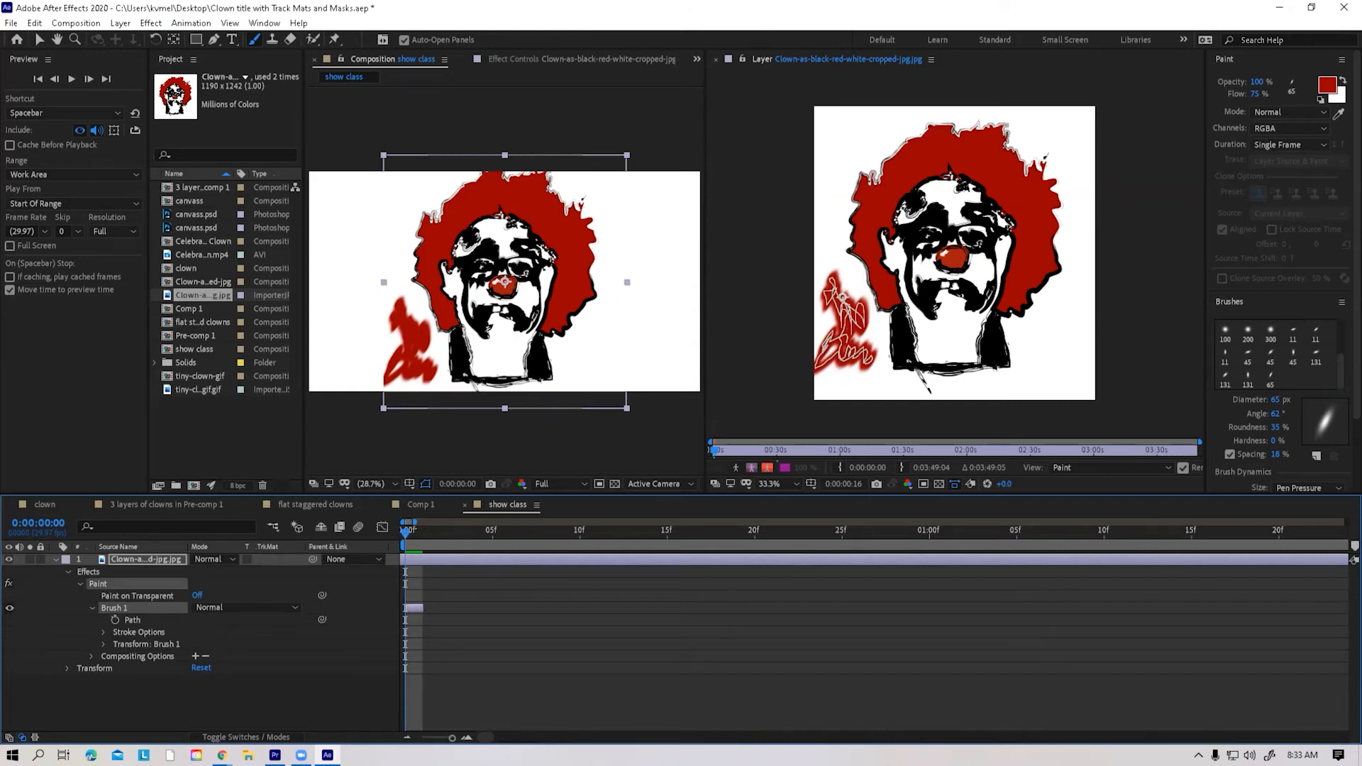
key("Page_Down")
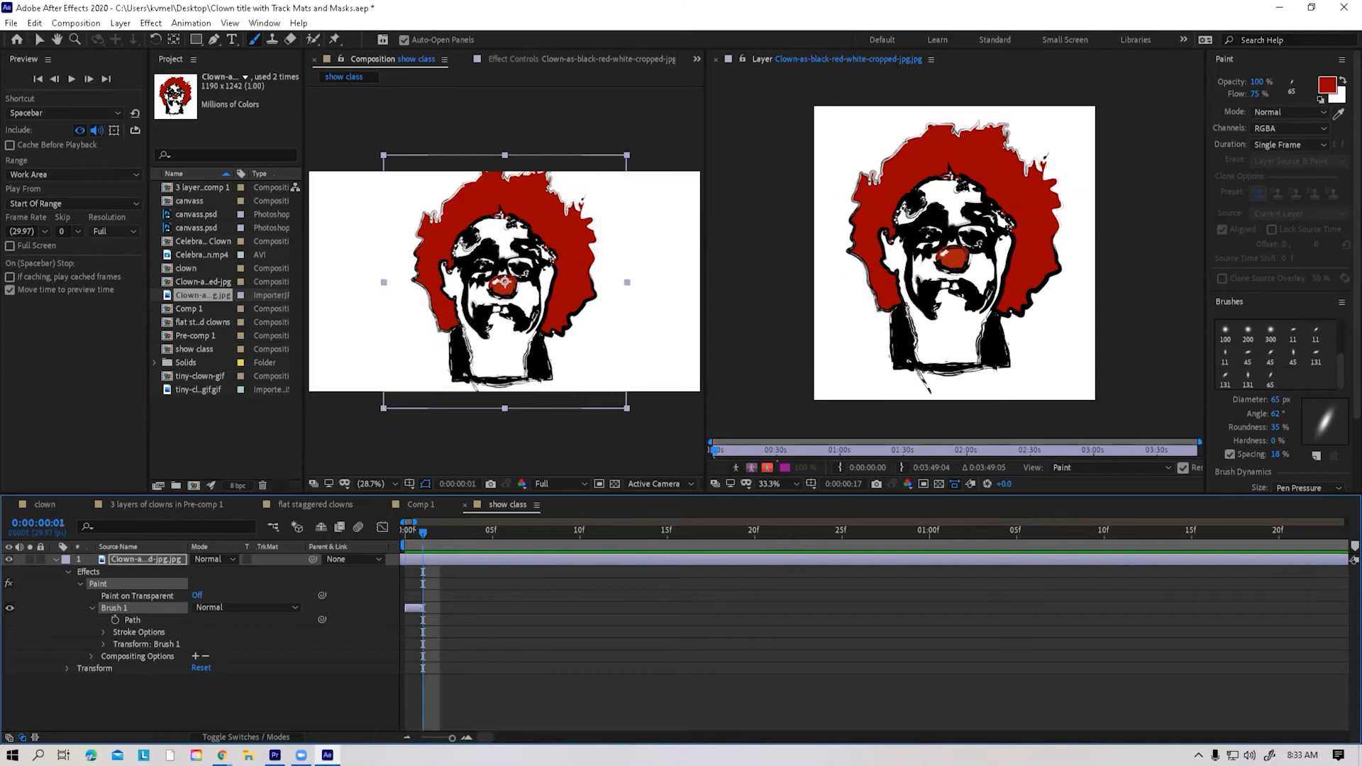
key("Page_Up")
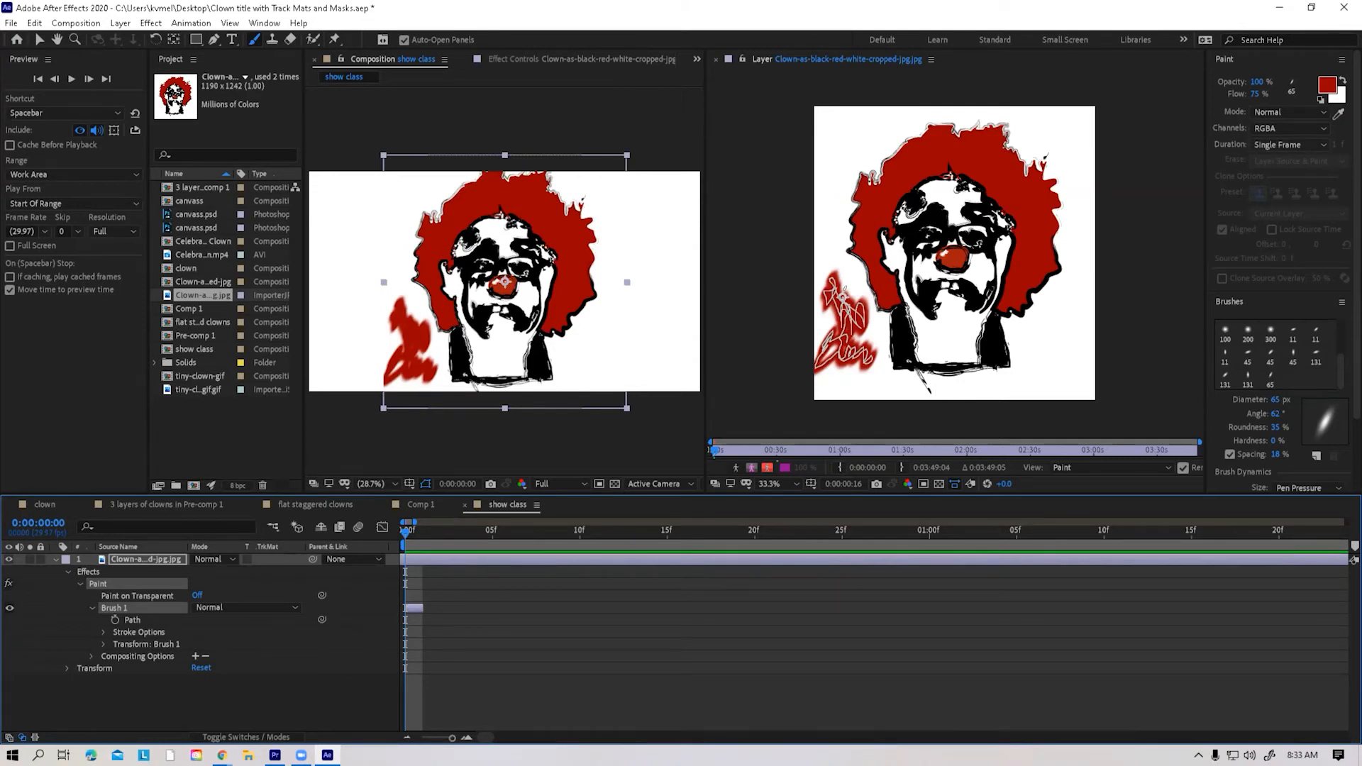
Step: Repaint the selected Brush 1 stroke in the white area above the left of the clown's hair, on frame 0 and again on frame 1
mouse_move(837, 179)
left_mouse_down()
mouse_move(836, 151)
mouse_move(879, 119)
mouse_move(903, 122)
mouse_move(817, 150)
left_mouse_up()
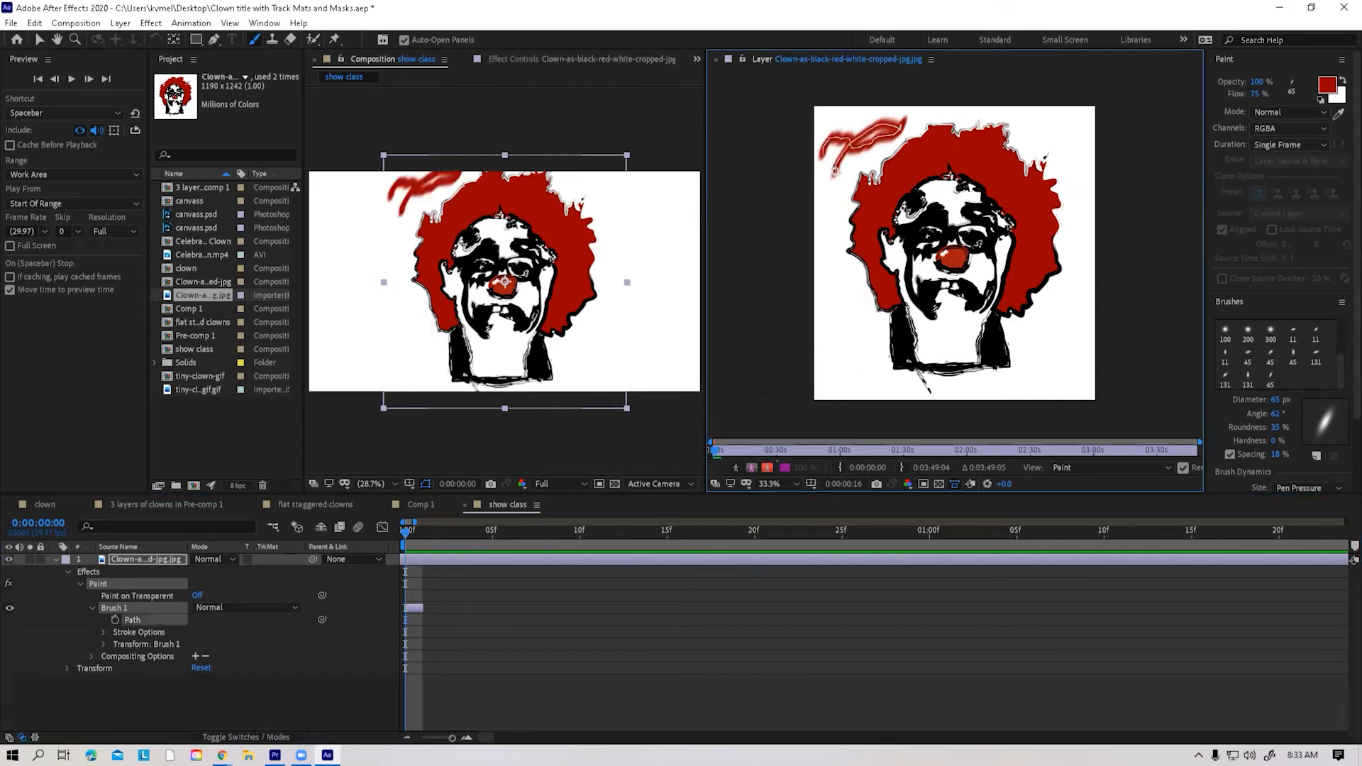
left_click(423, 532)
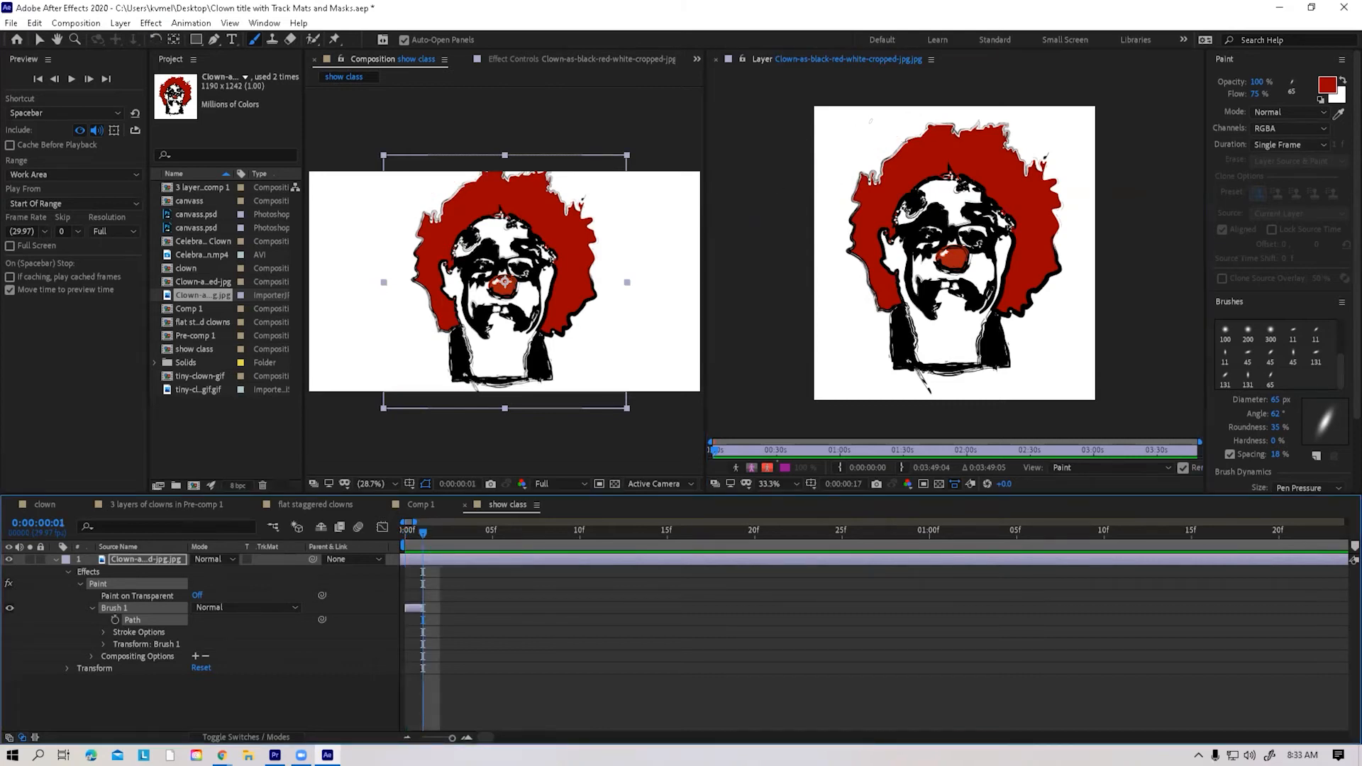
mouse_move(831, 119)
left_mouse_down()
mouse_move(876, 157)
mouse_move(851, 139)
left_mouse_up()
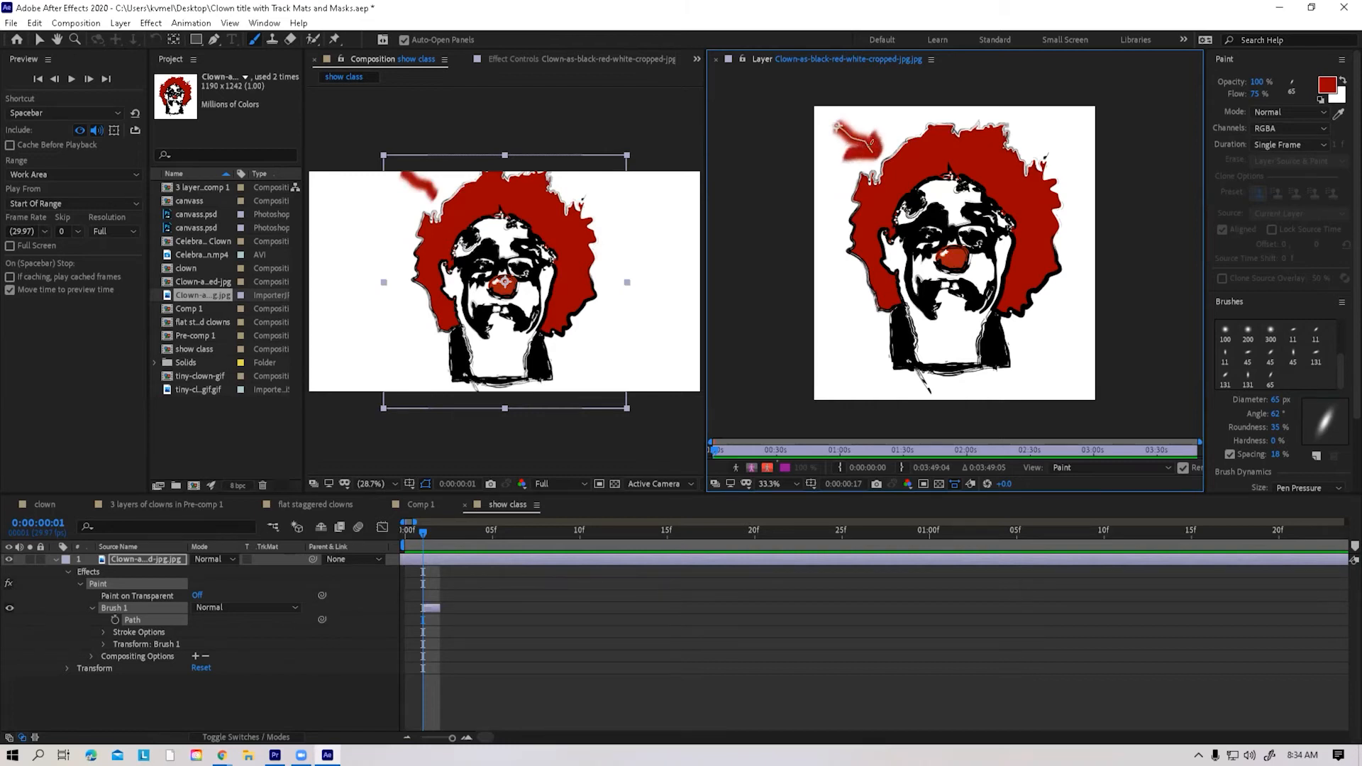
Step: Deselect the existing stroke and paint a separate single-frame red stroke beside the clown's hair on each frame from 2 to 9
key("Page_Down")
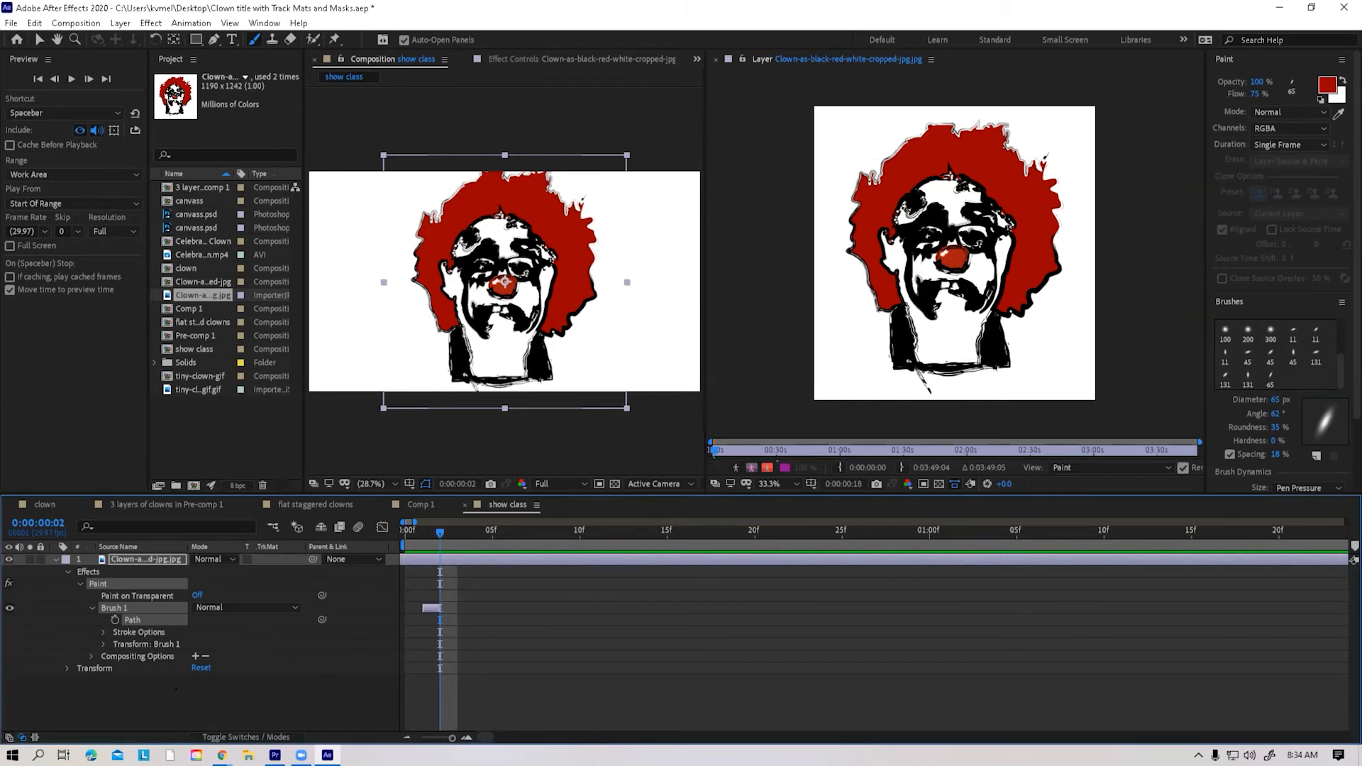
key("F2")
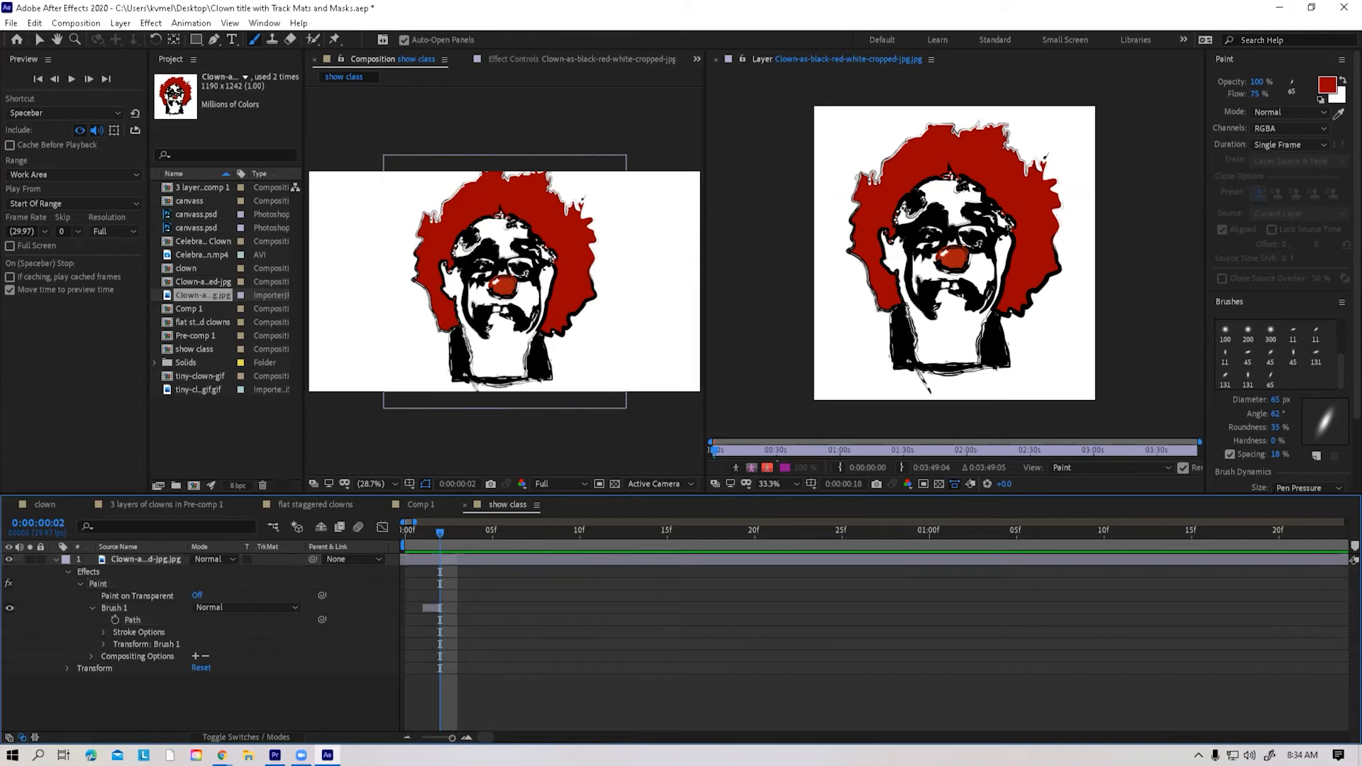
mouse_move(821, 110)
left_mouse_down()
mouse_move(871, 150)
mouse_move(859, 117)
mouse_move(876, 157)
mouse_move(837, 144)
left_mouse_up()
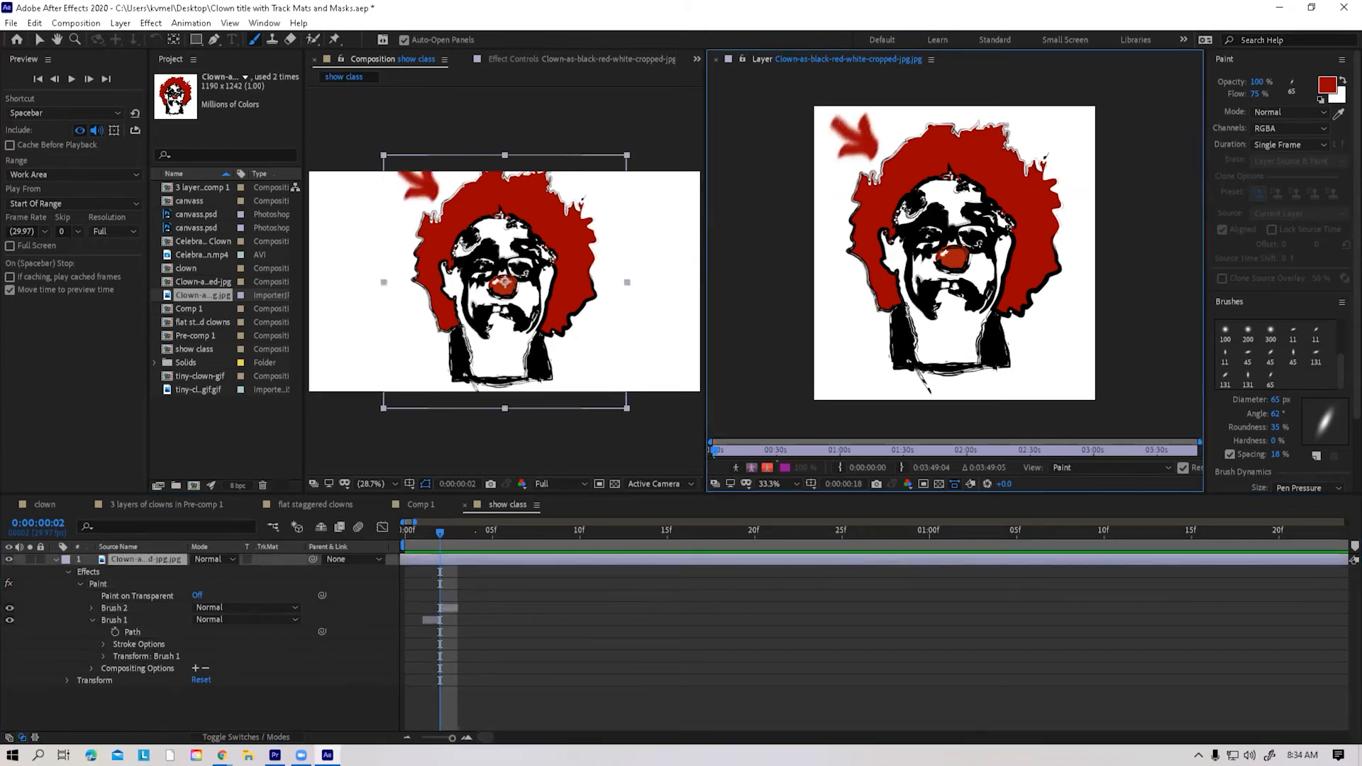
key("Page_Down")
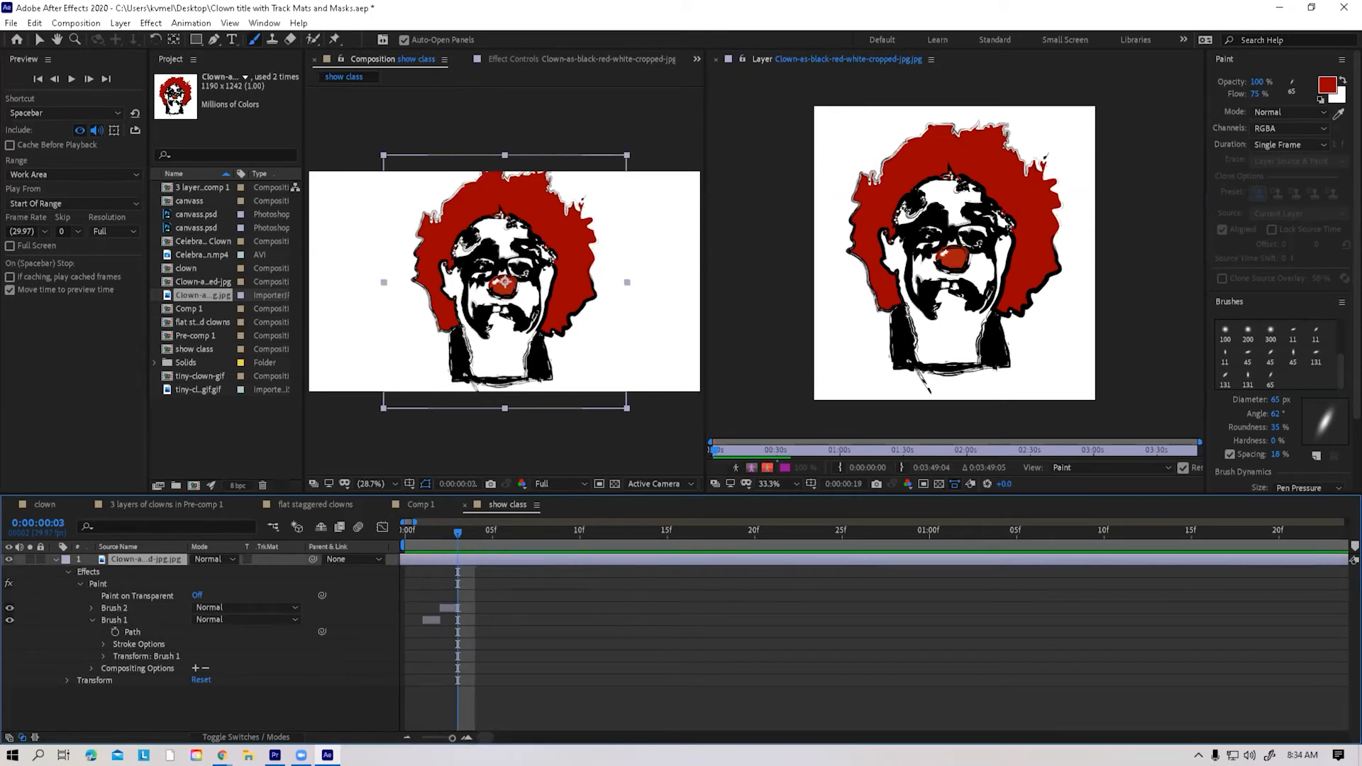
mouse_move(827, 124)
left_mouse_down()
mouse_move(867, 161)
mouse_move(860, 132)
mouse_move(851, 161)
mouse_move(833, 159)
left_mouse_up()
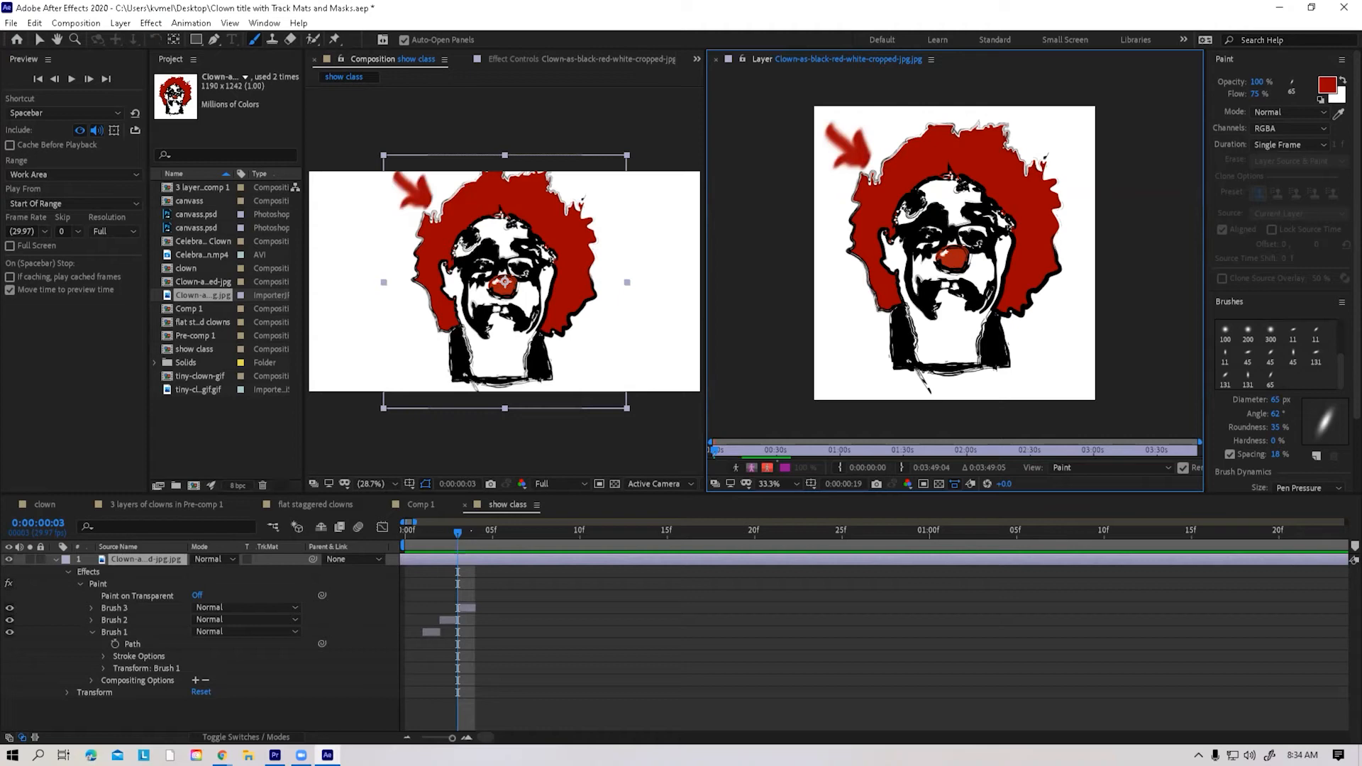
key("Page_Down")
mouse_move(830, 128)
left_mouse_down()
mouse_move(869, 152)
mouse_move(858, 123)
mouse_move(875, 150)
mouse_move(831, 167)
left_mouse_up()
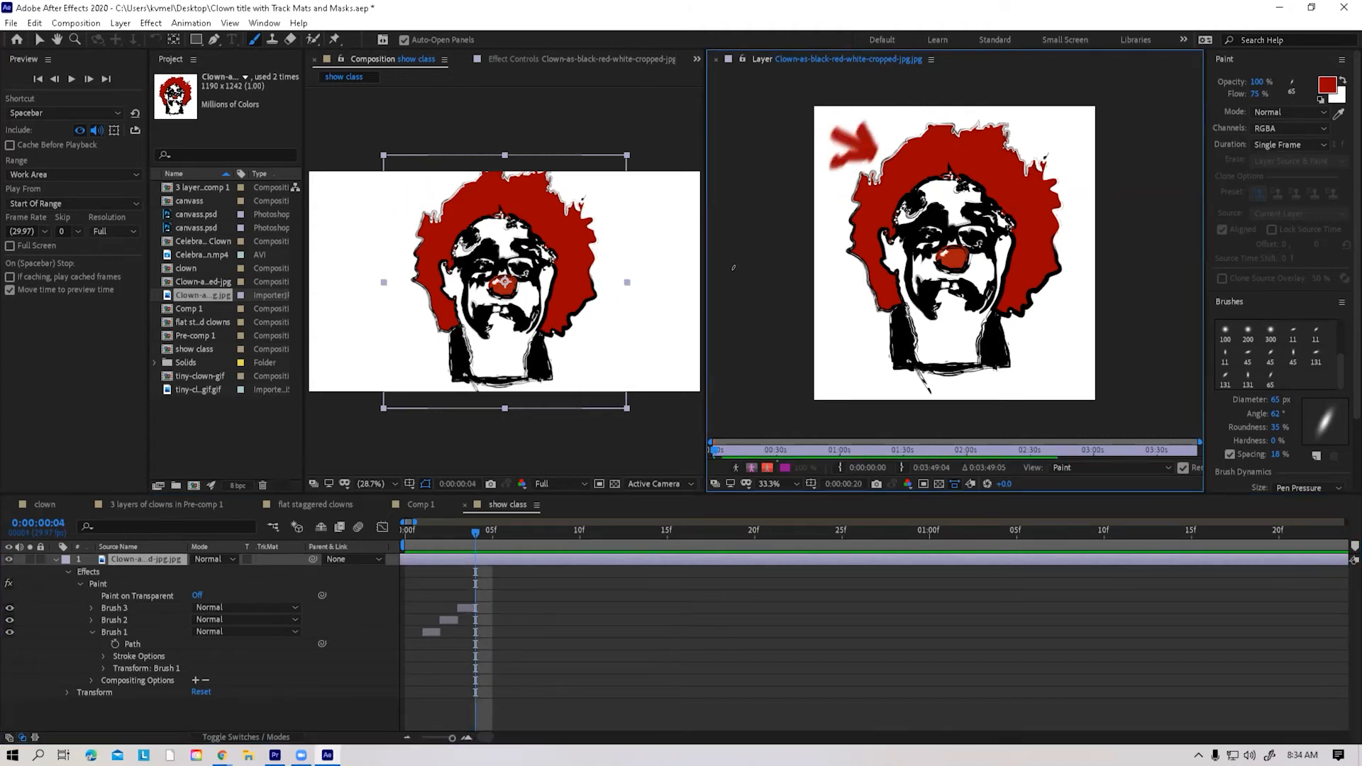
key("Page_Down")
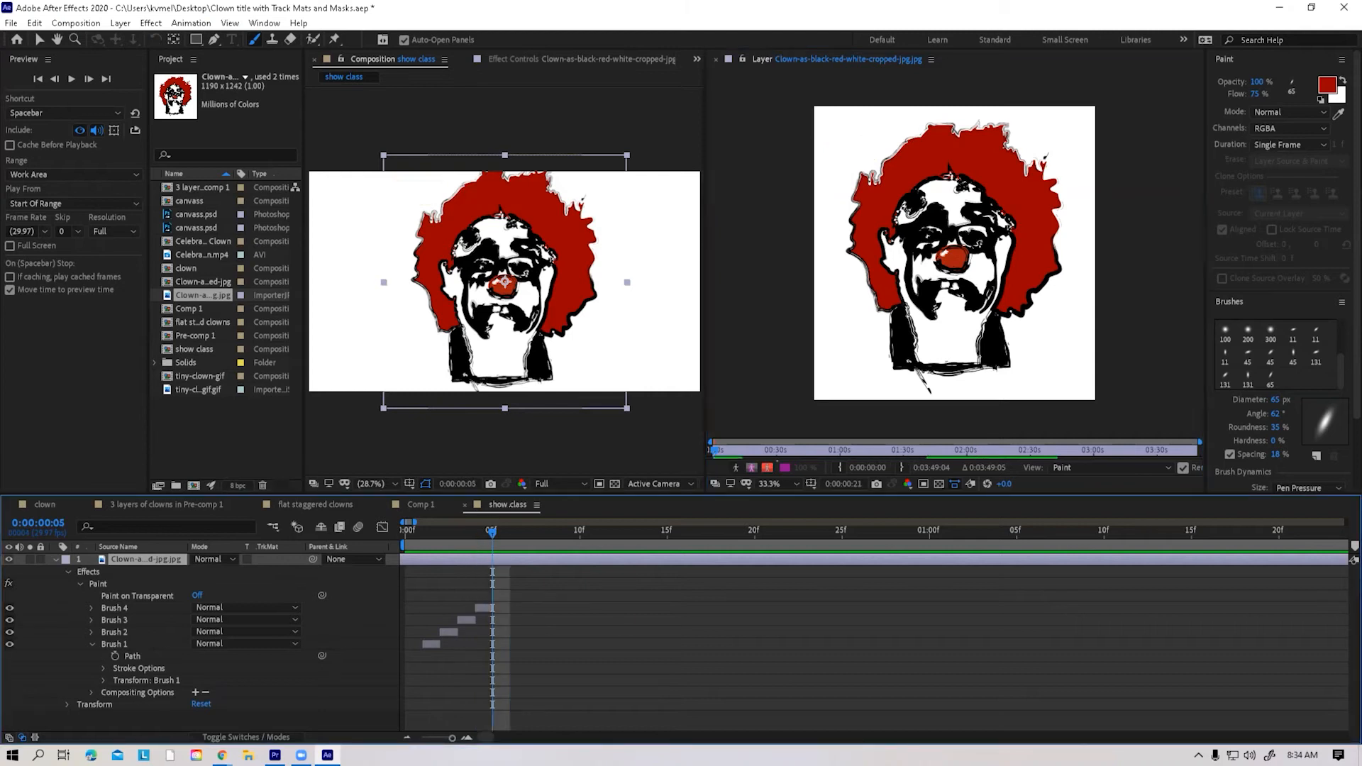
mouse_move(836, 149)
left_mouse_down()
mouse_move(872, 138)
mouse_move(878, 159)
mouse_move(837, 151)
left_mouse_up()
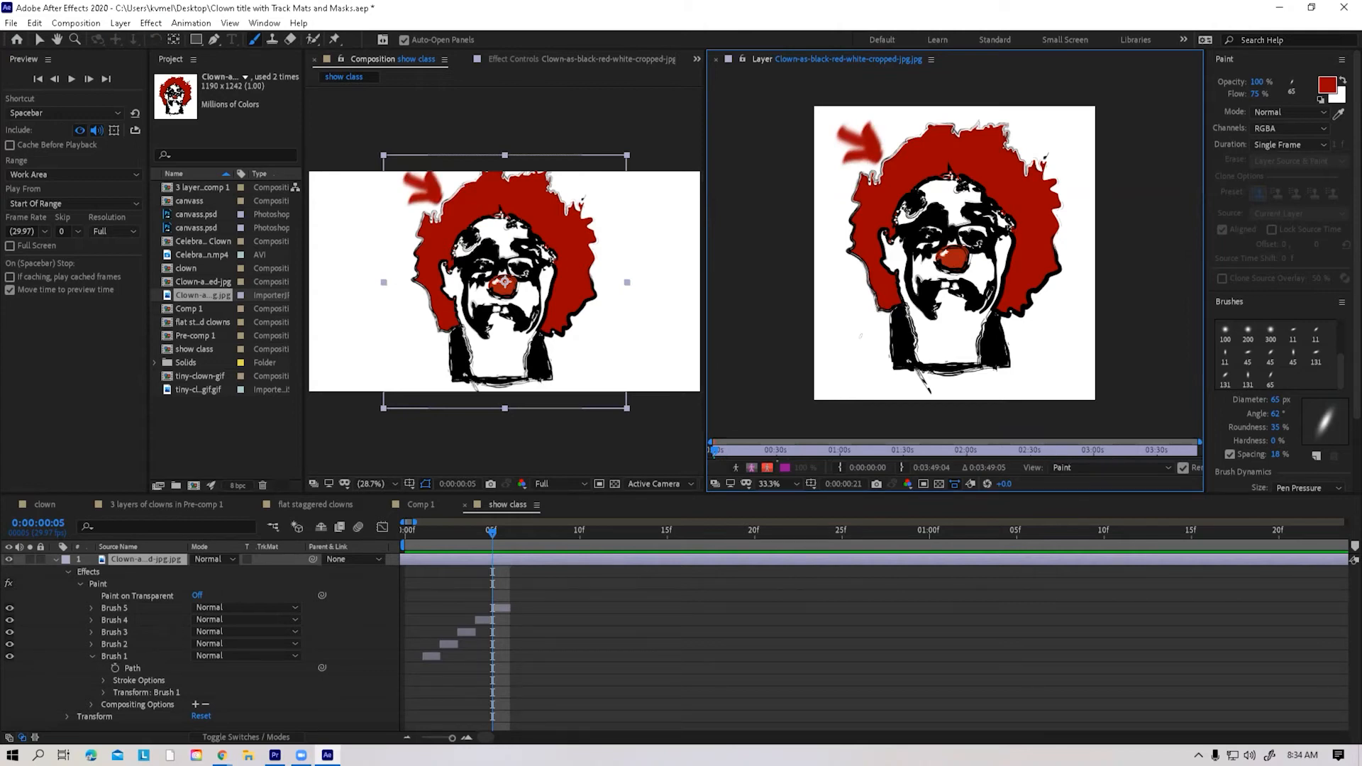
key("Page_Down")
mouse_move(824, 108)
left_mouse_down()
mouse_move(868, 165)
mouse_move(862, 126)
mouse_move(831, 162)
mouse_move(861, 161)
mouse_move(862, 124)
mouse_move(864, 163)
mouse_move(844, 164)
left_mouse_up()
key("Page_Down")
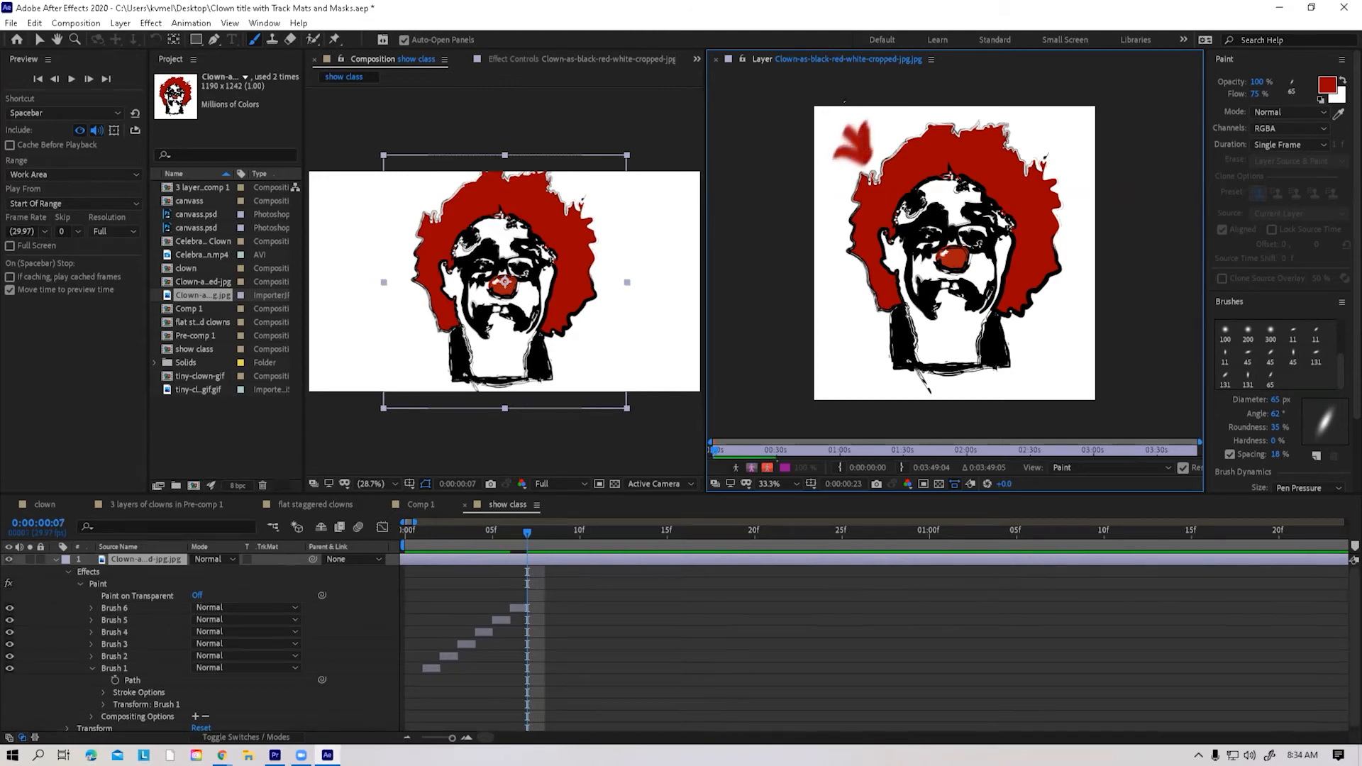
key("Page_Down")
mouse_move(830, 117)
left_mouse_down()
mouse_move(852, 136)
mouse_move(860, 121)
mouse_move(867, 162)
mouse_move(837, 162)
mouse_move(873, 157)
mouse_move(860, 125)
mouse_move(851, 163)
mouse_move(842, 150)
left_mouse_up()
key("Page_Down")
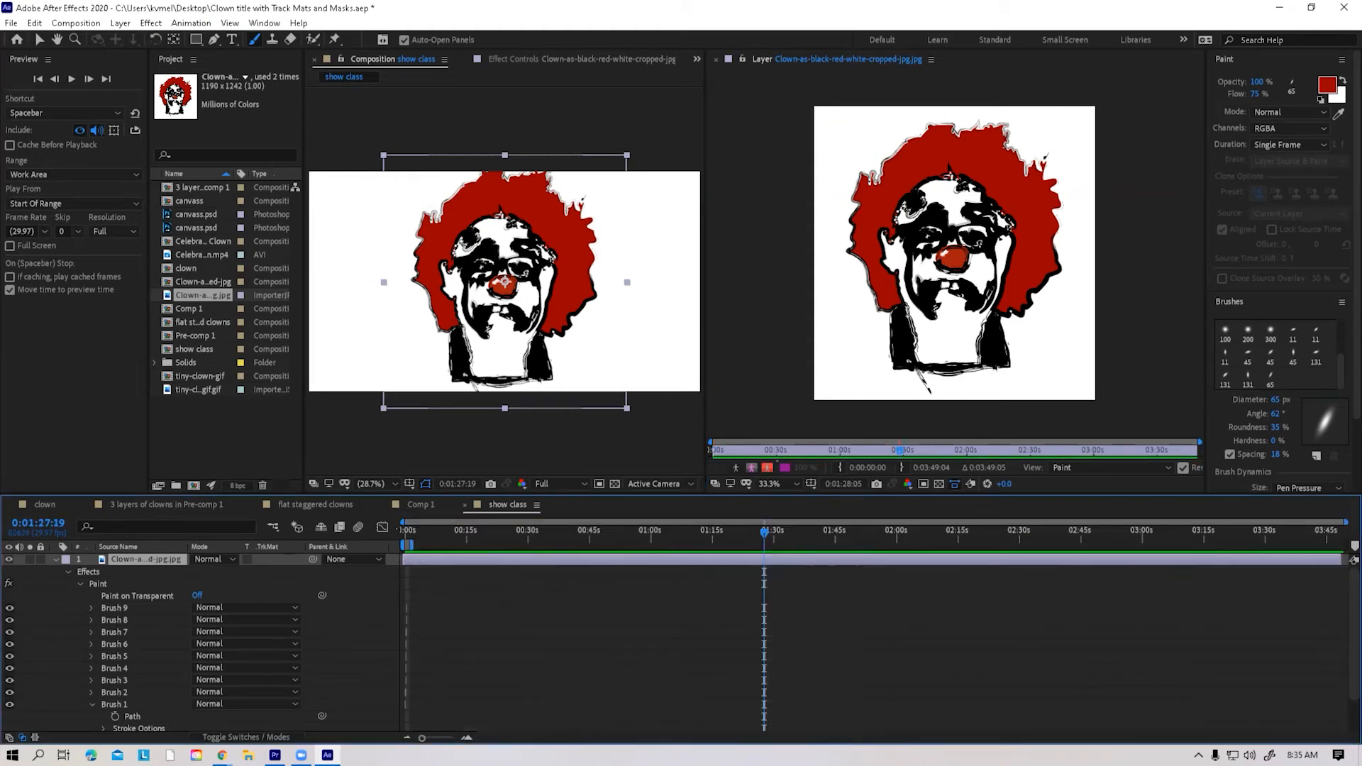
Step: Return to the first frames of the timeline and preview the frame-by-frame stroke animation
left_click(408, 532)
key("equal")
key("equal")
key("equal")
key("equal")
key("equal")
key("equal")
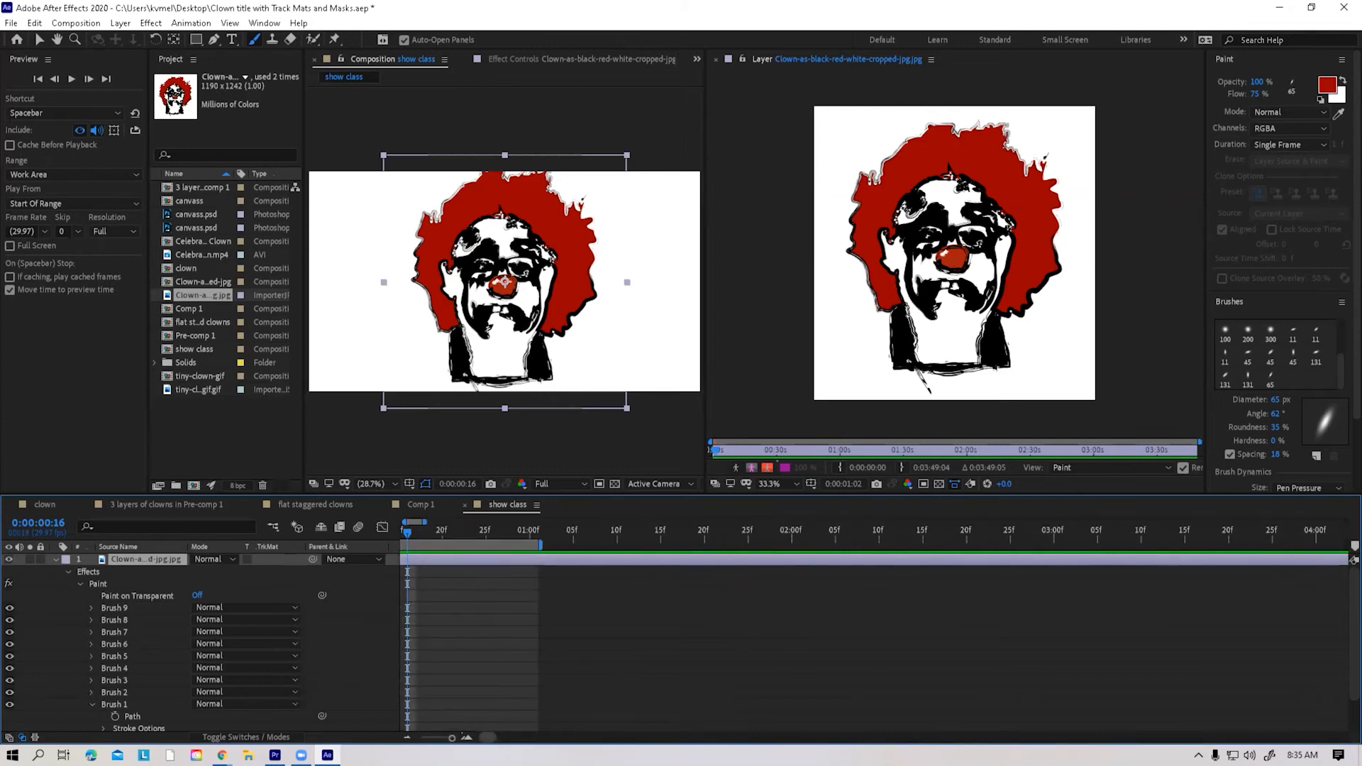
left_click_drag(486, 737, 466, 737)
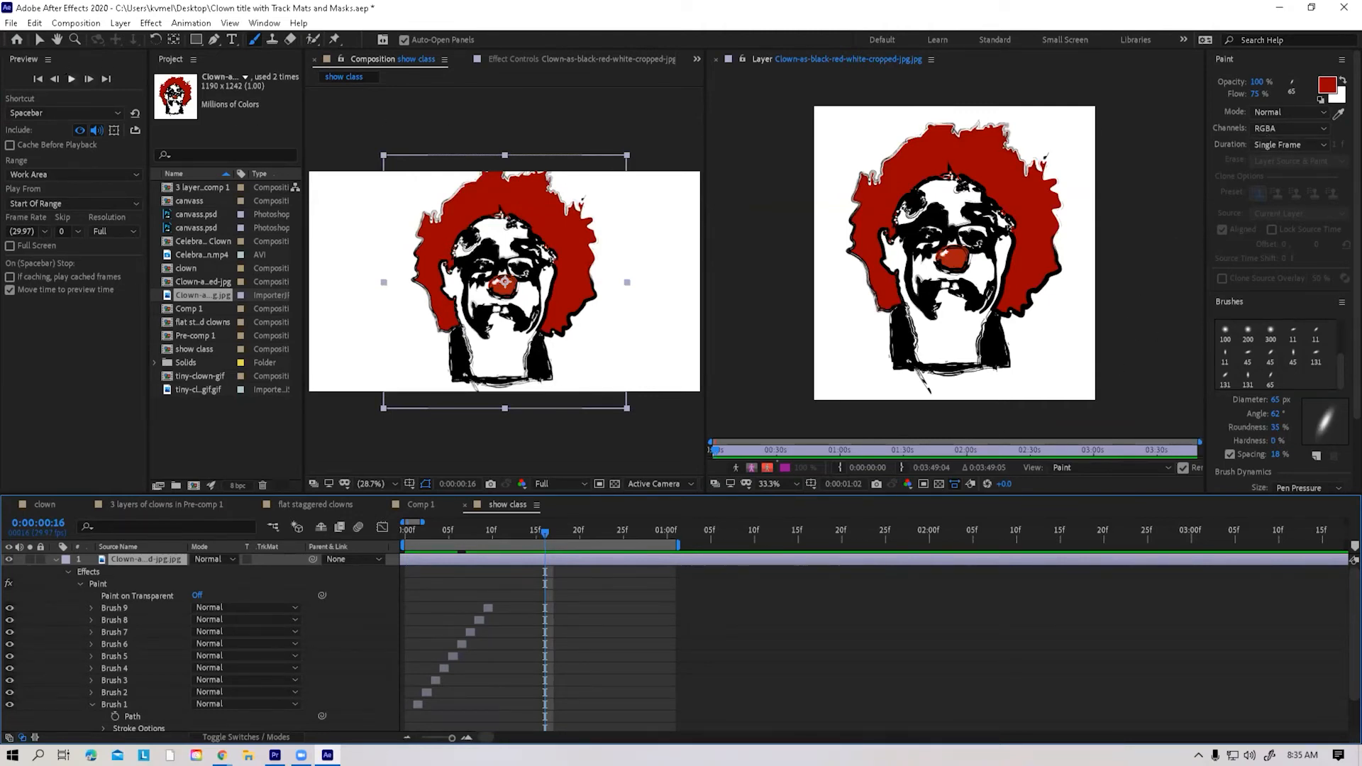
left_click(71, 79)
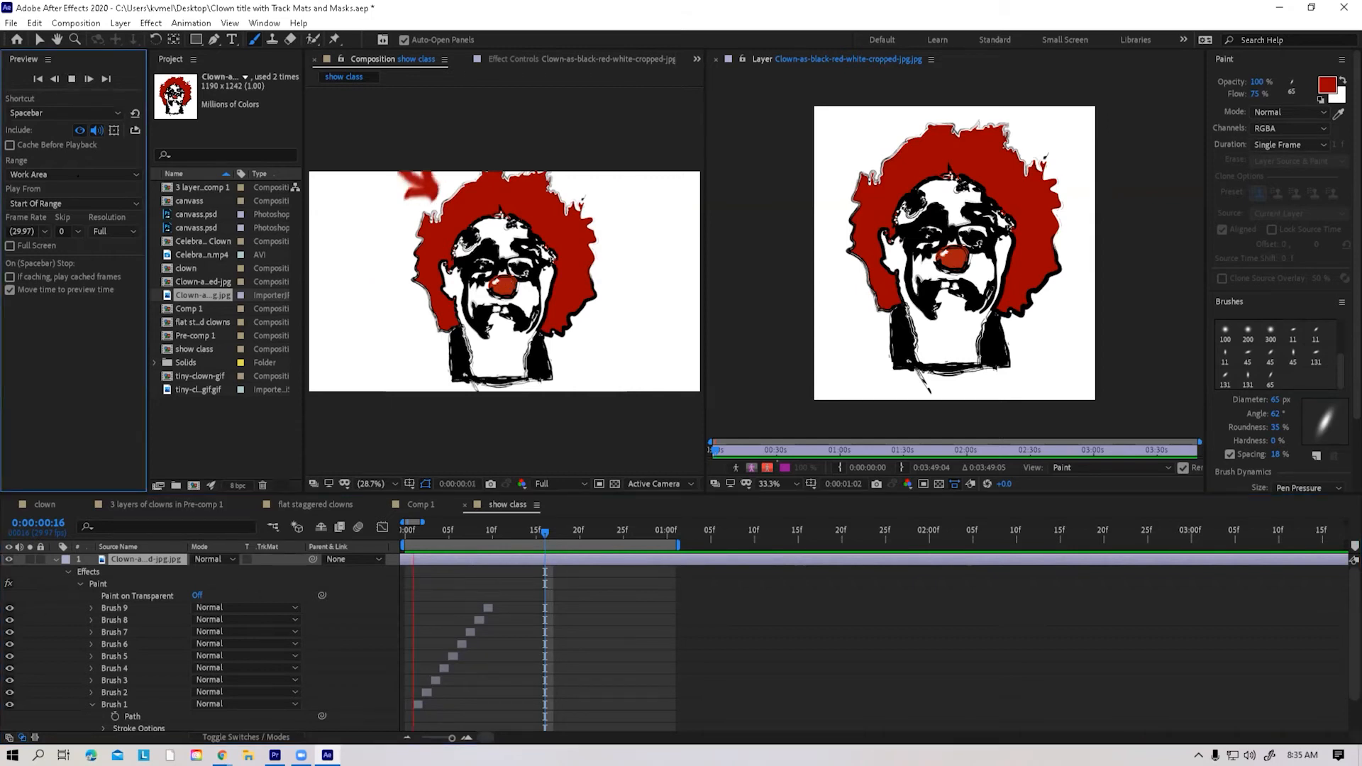
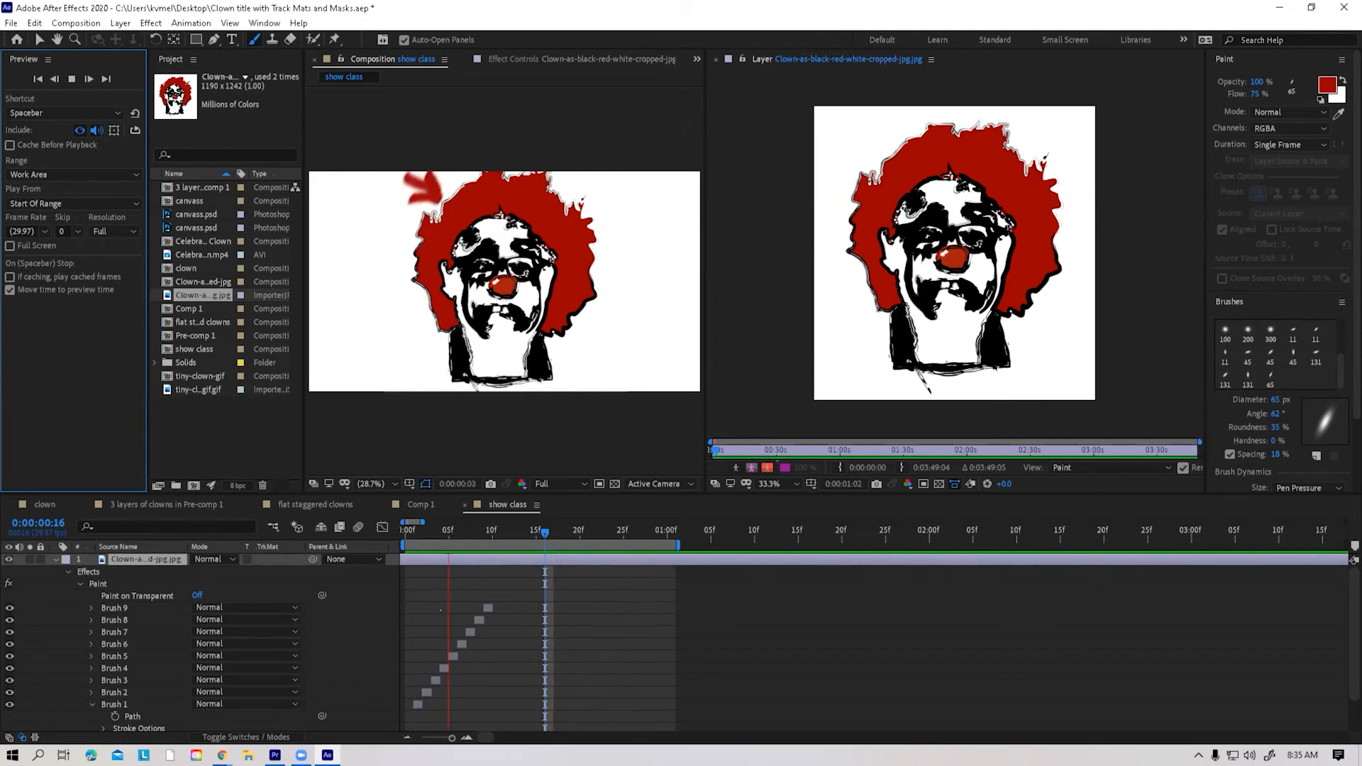
key("space")
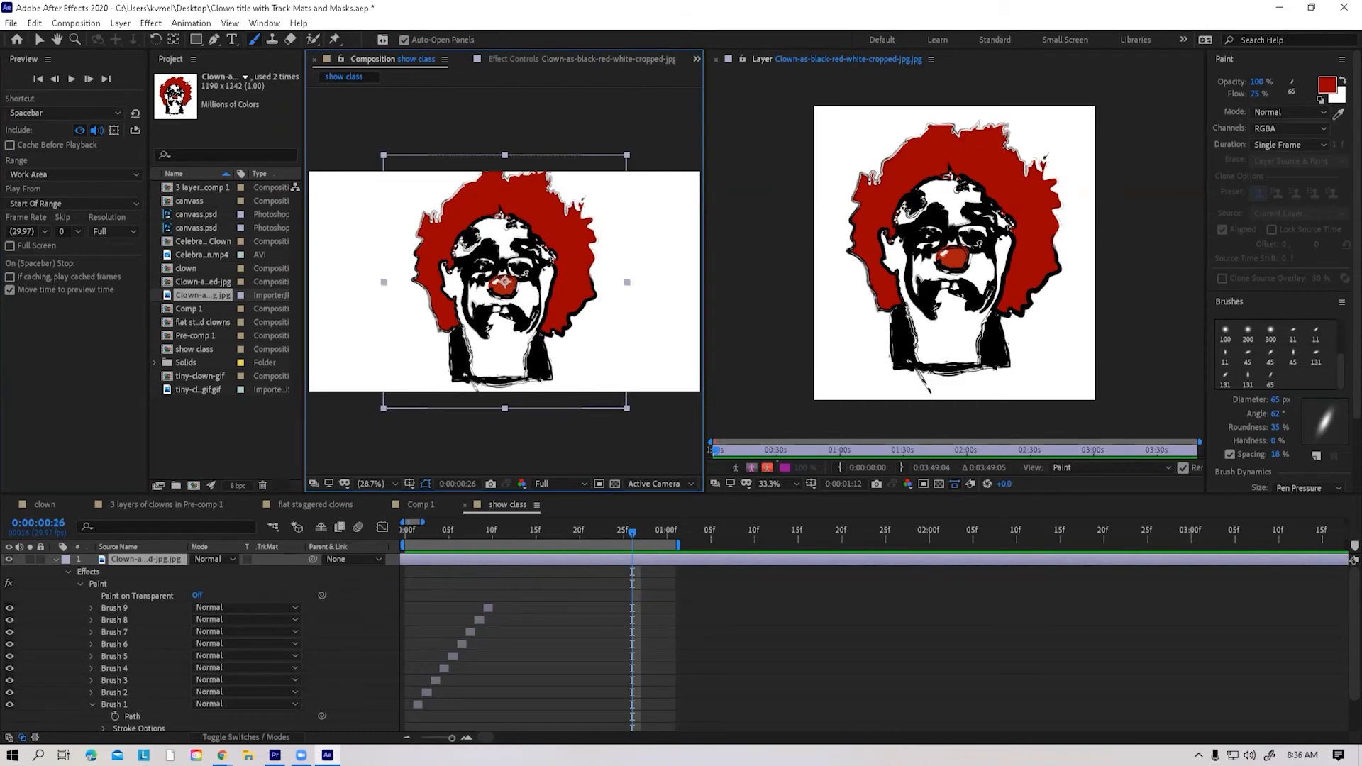
Step: Delete strokes Brush 1 through Brush 9 from the Paint effect and set the duration for new strokes to Constant
left_click(117, 608)
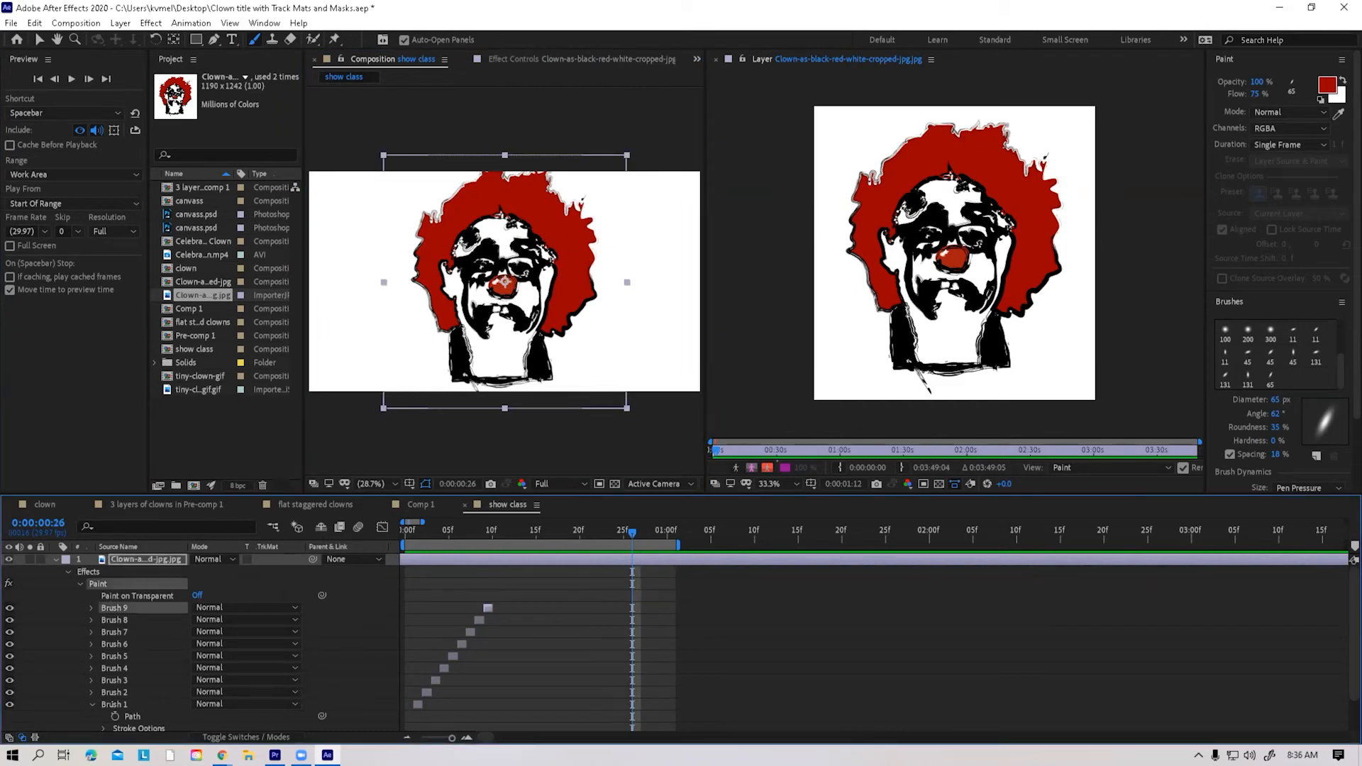
left_click(114, 703, "shift")
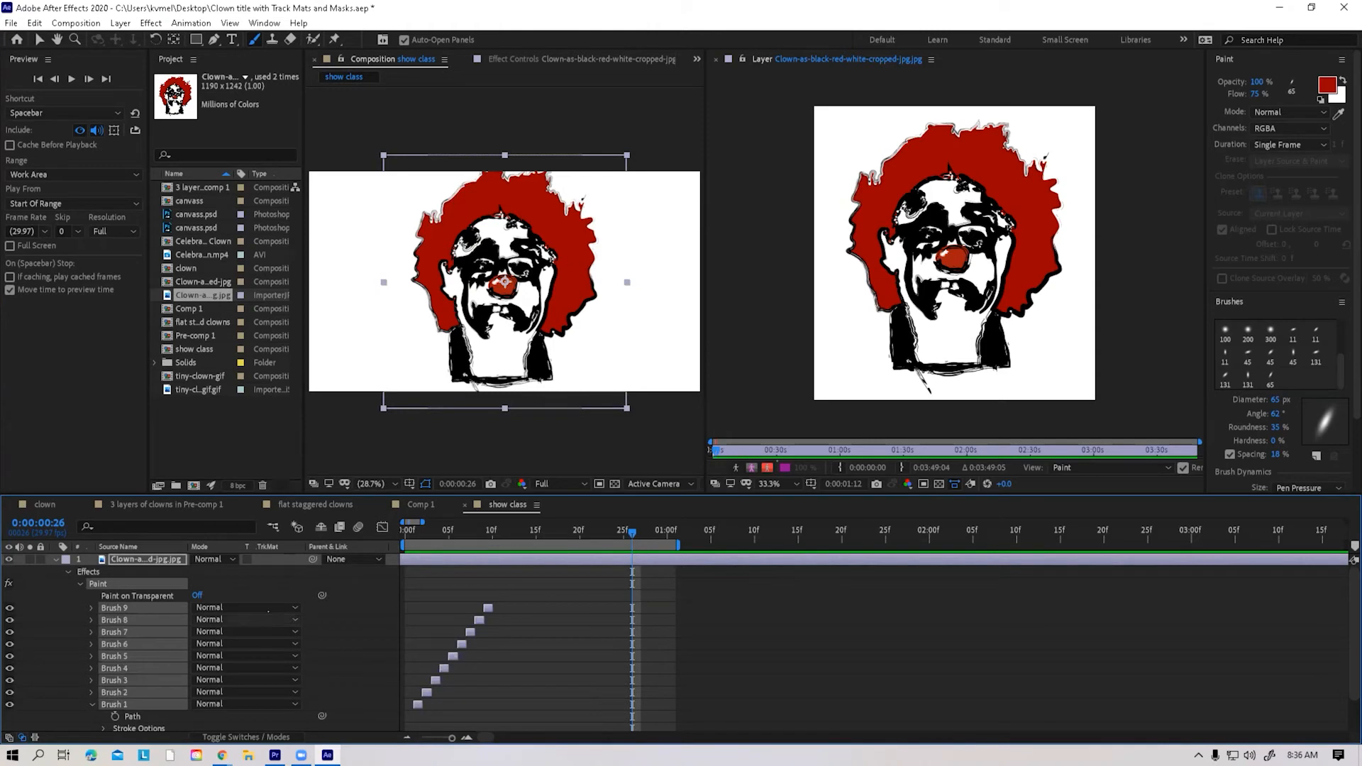
key("Delete")
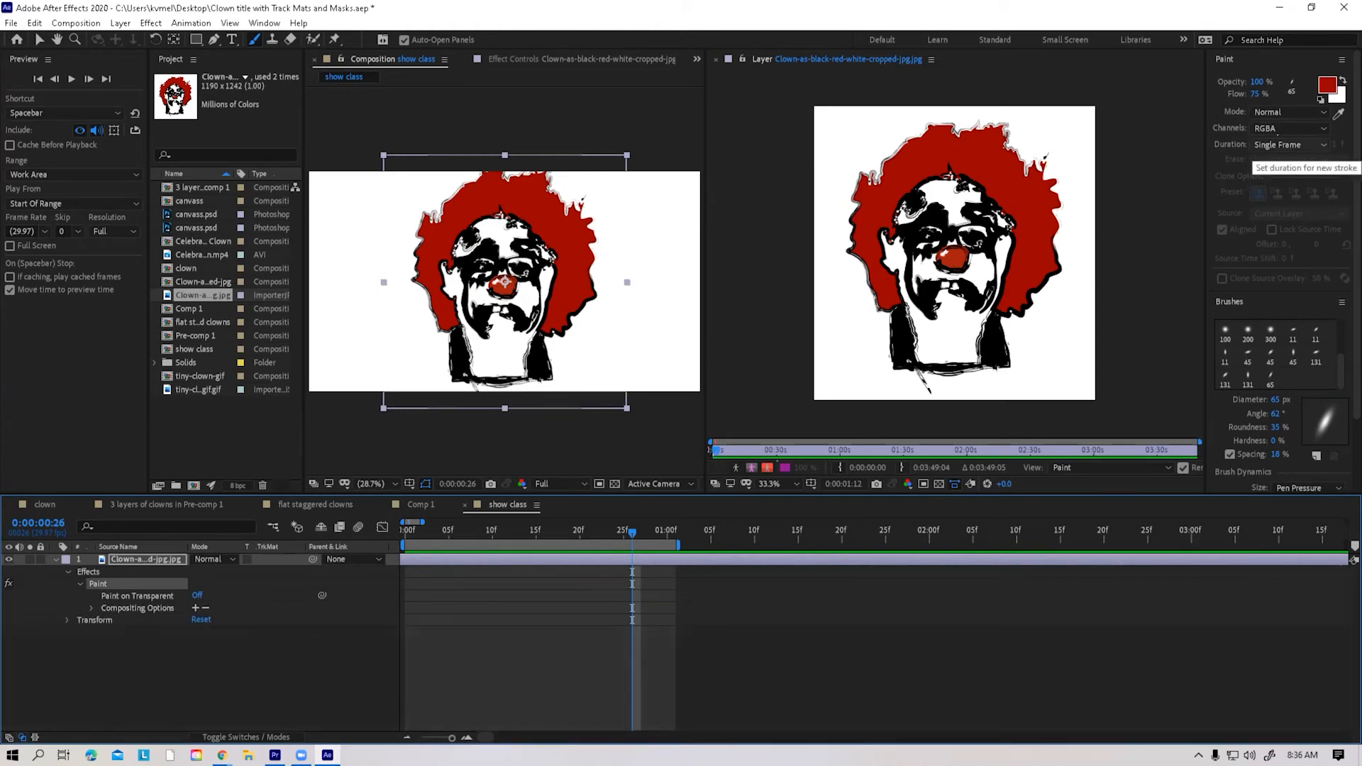
left_click(1287, 145)
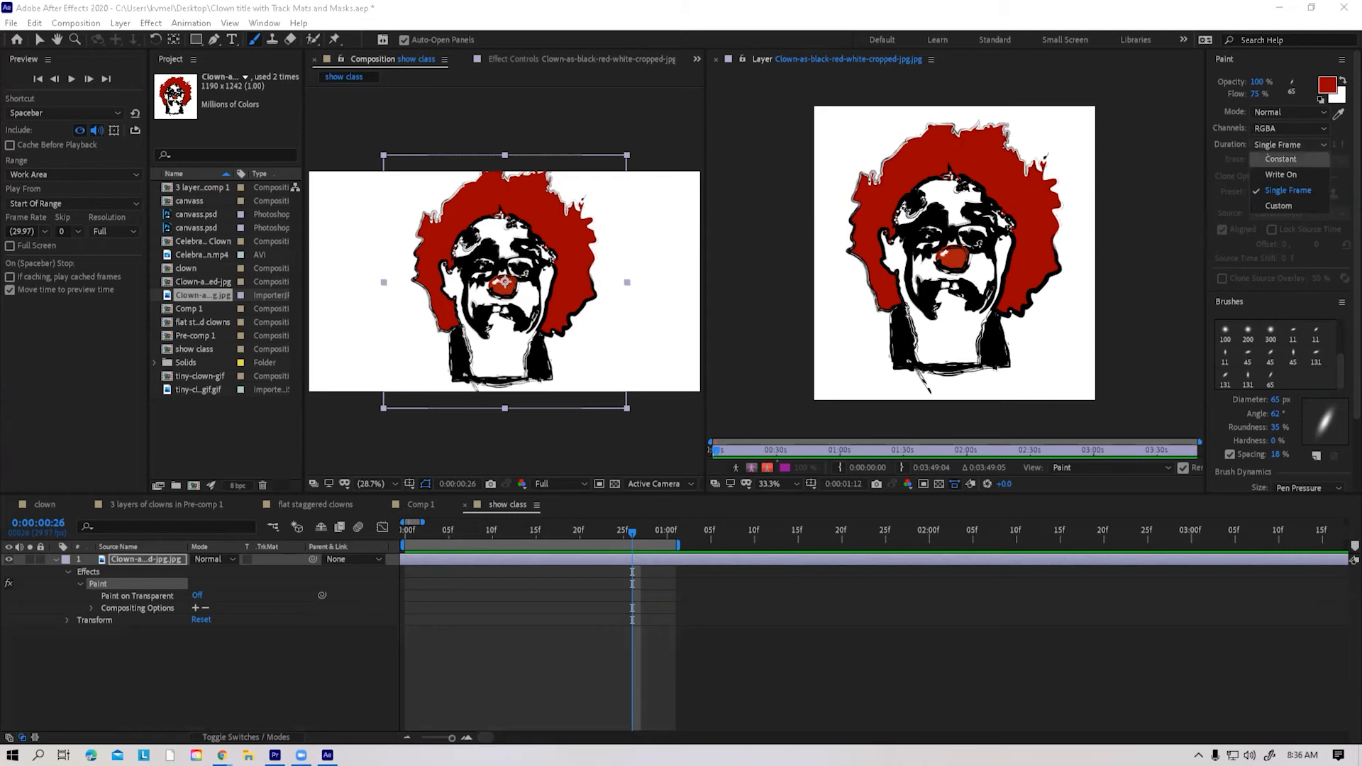
left_click(1280, 159)
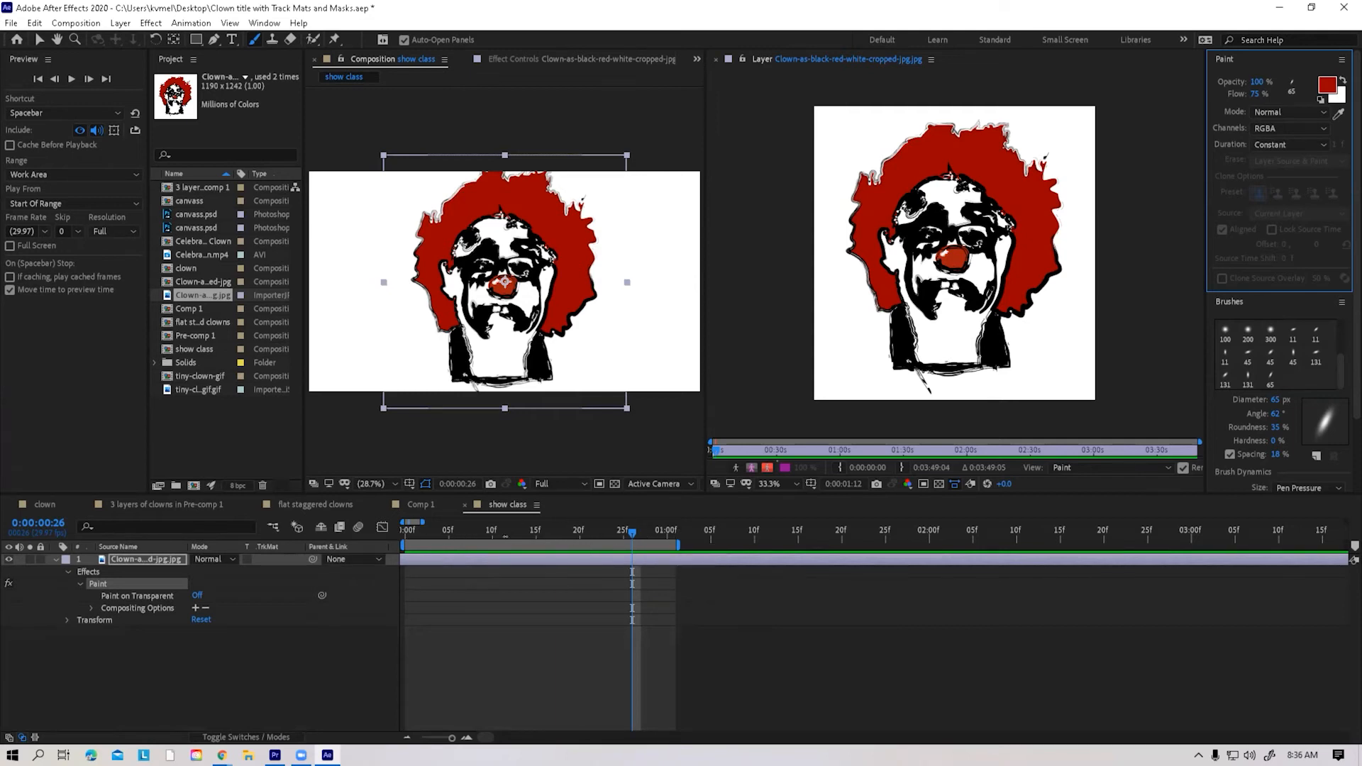
Step: Try a Constant-duration red stroke beside the clown's hair starting at frame 0 and check it across the timeline
left_click(405, 532)
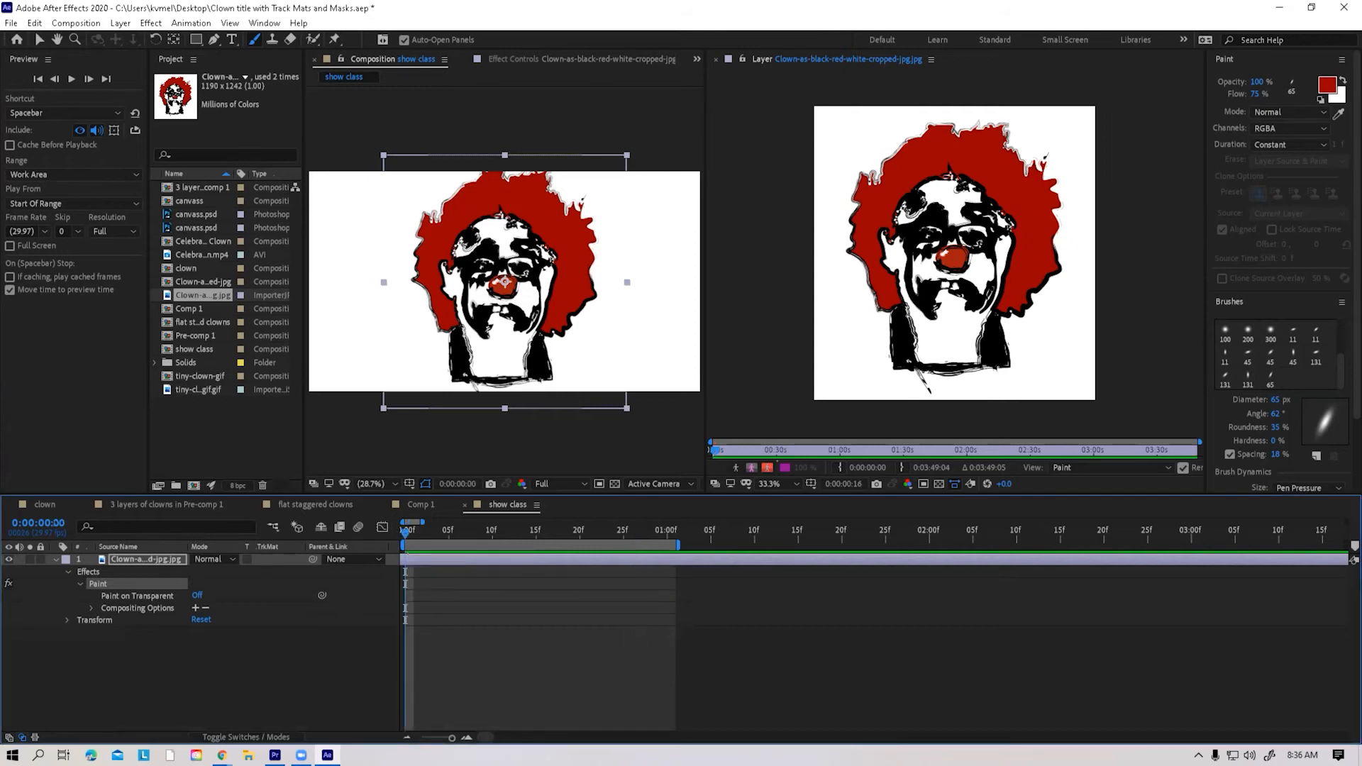
mouse_move(827, 118)
left_mouse_down()
mouse_move(873, 157)
mouse_move(866, 131)
mouse_move(868, 162)
mouse_move(844, 161)
left_mouse_up()
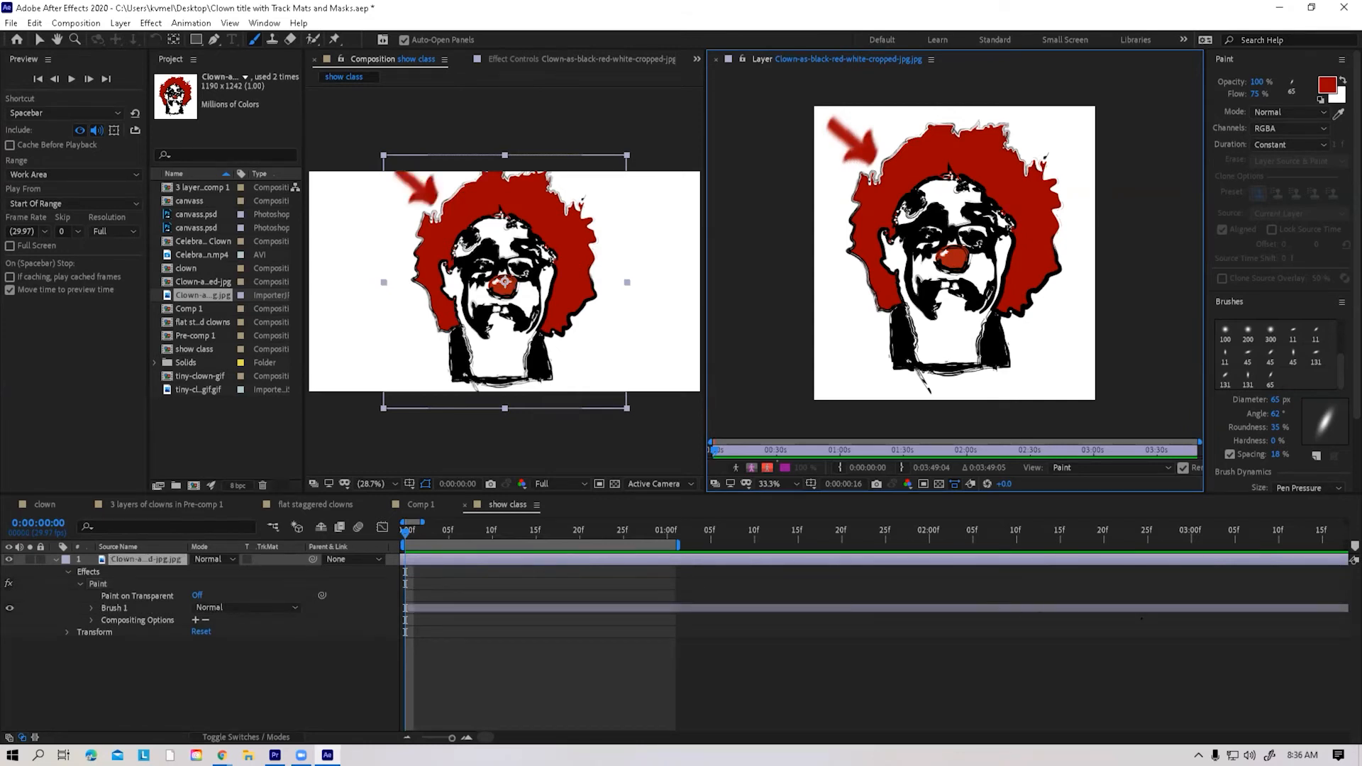
key("space")
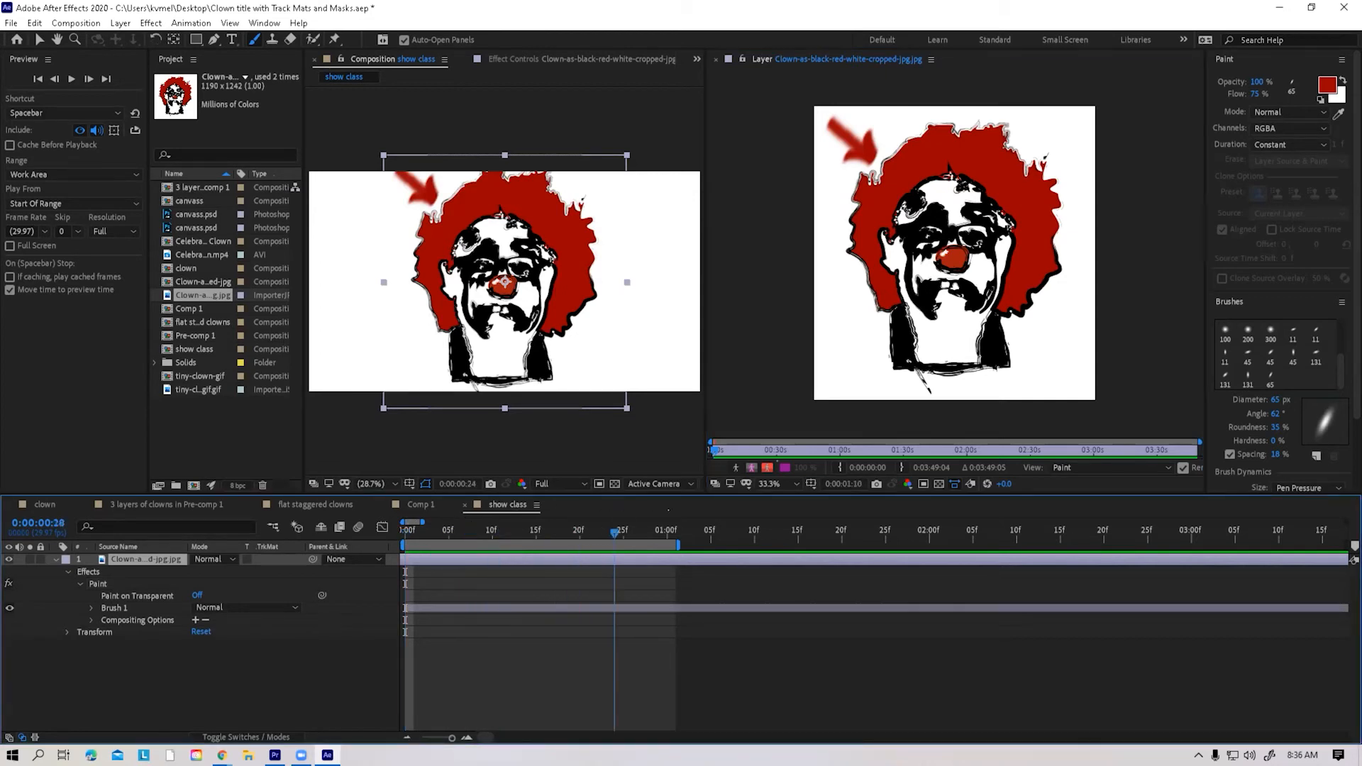
left_click_drag(1188, 542, 474, 530)
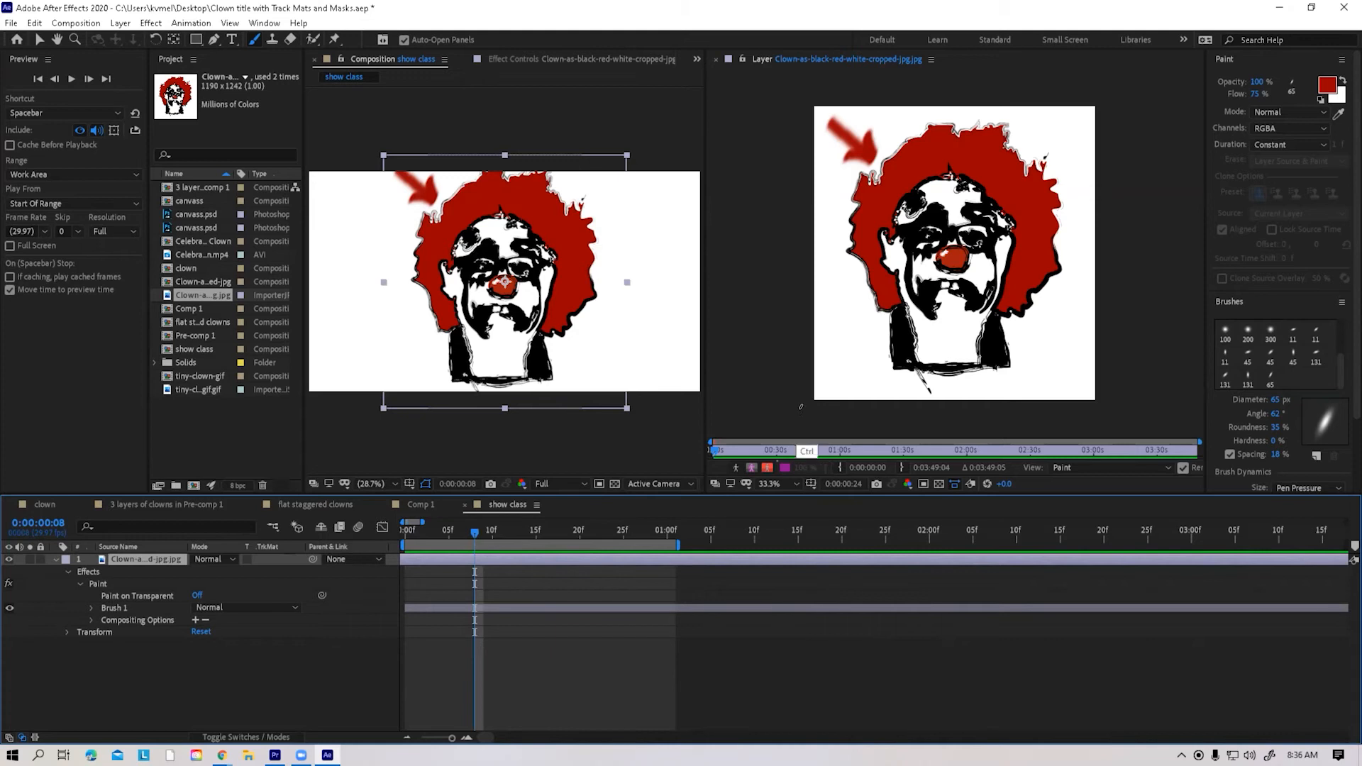
key("ctrl")
key("ctrl+z")
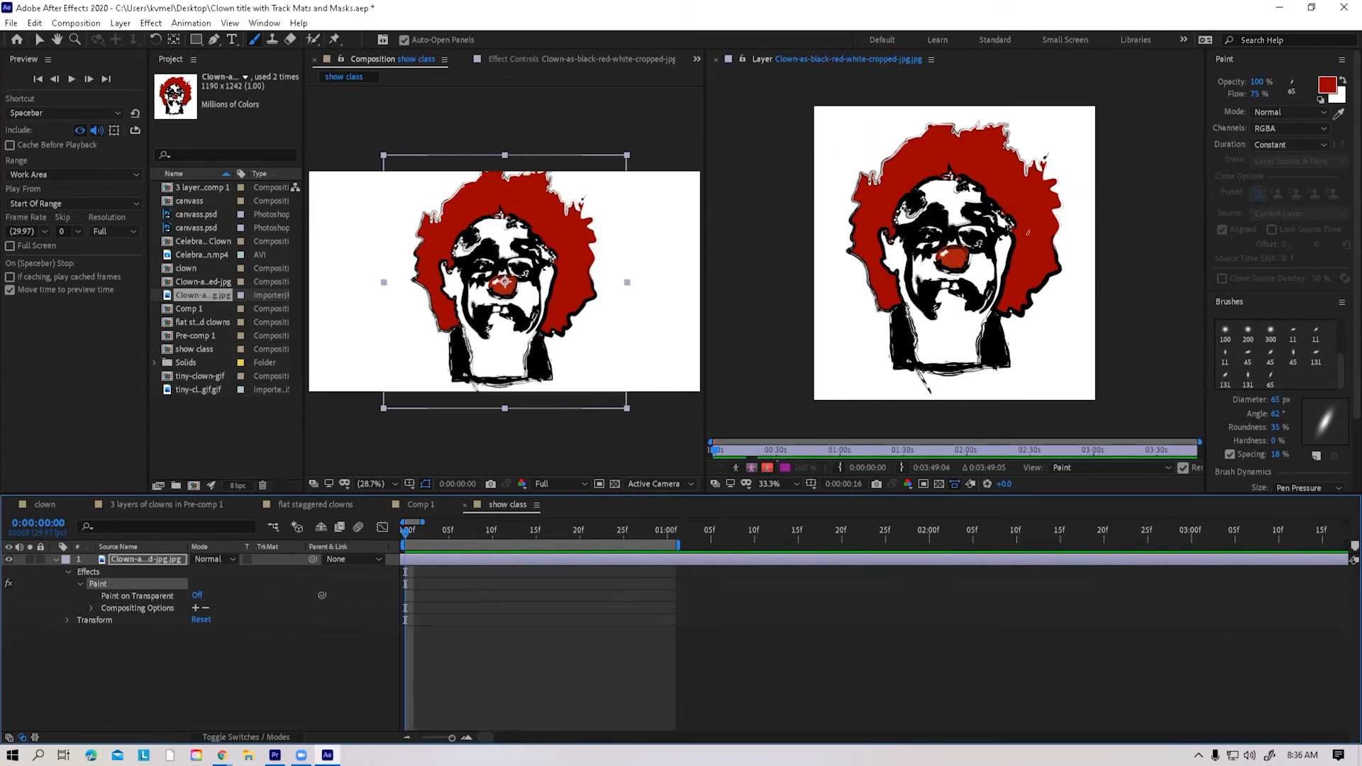
Step: Set the duration for new strokes to Write On and paint the word "clowns" in red across the base of the clown image
left_click(1287, 145)
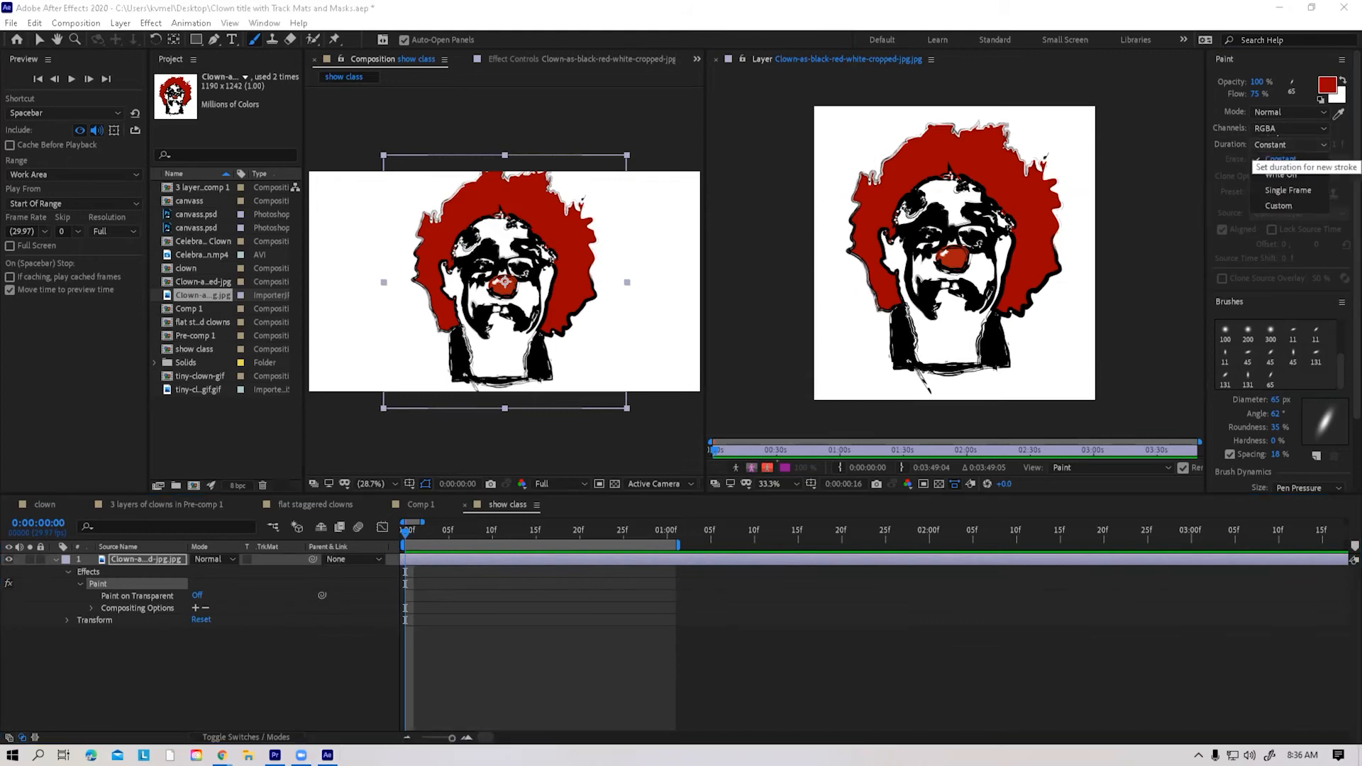
left_click(1280, 174)
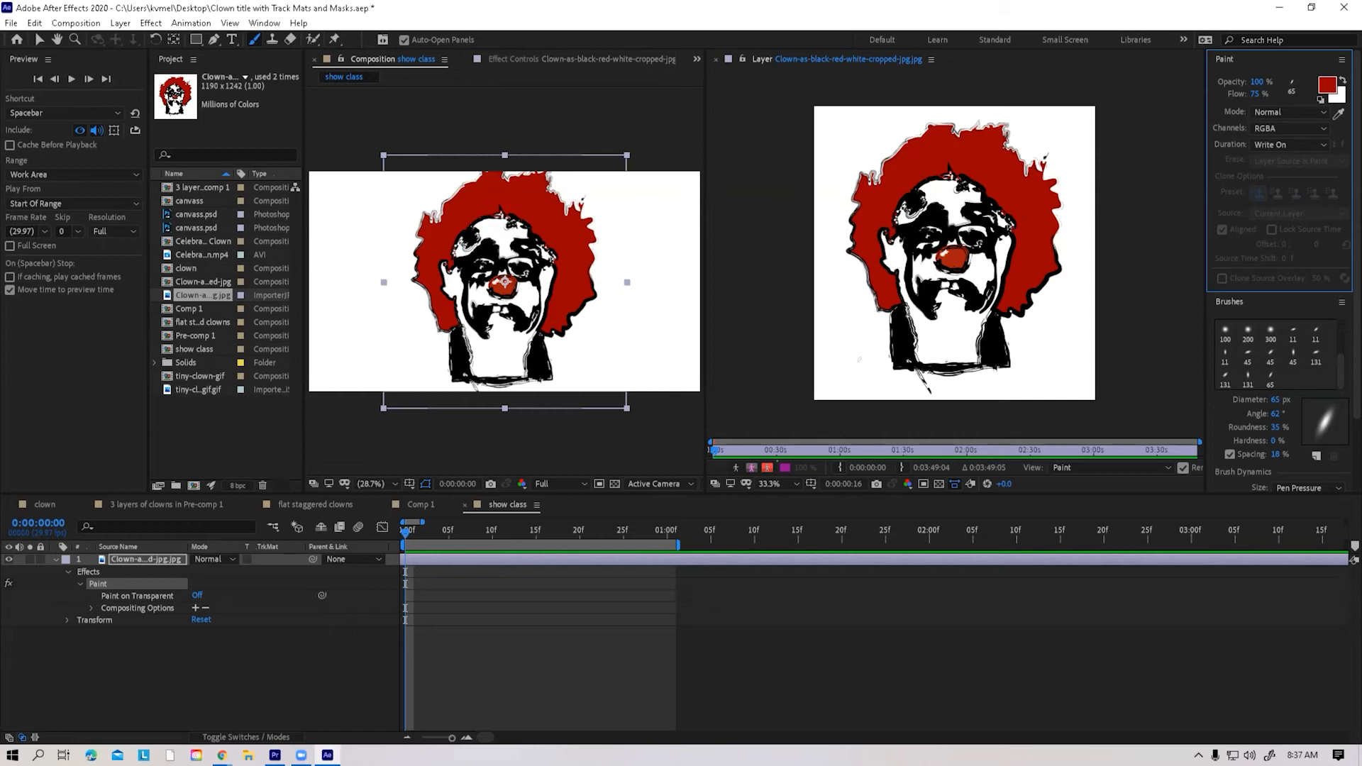
mouse_move(862, 353)
left_mouse_down()
mouse_move(850, 391)
mouse_move(901, 344)
mouse_move(925, 386)
mouse_move(929, 358)
mouse_move(956, 356)
mouse_move(957, 379)
mouse_move(1018, 353)
mouse_move(1007, 379)
mouse_move(1007, 362)
mouse_move(1027, 354)
mouse_move(1032, 383)
mouse_move(1048, 385)
mouse_move(1071, 347)
left_mouse_up()
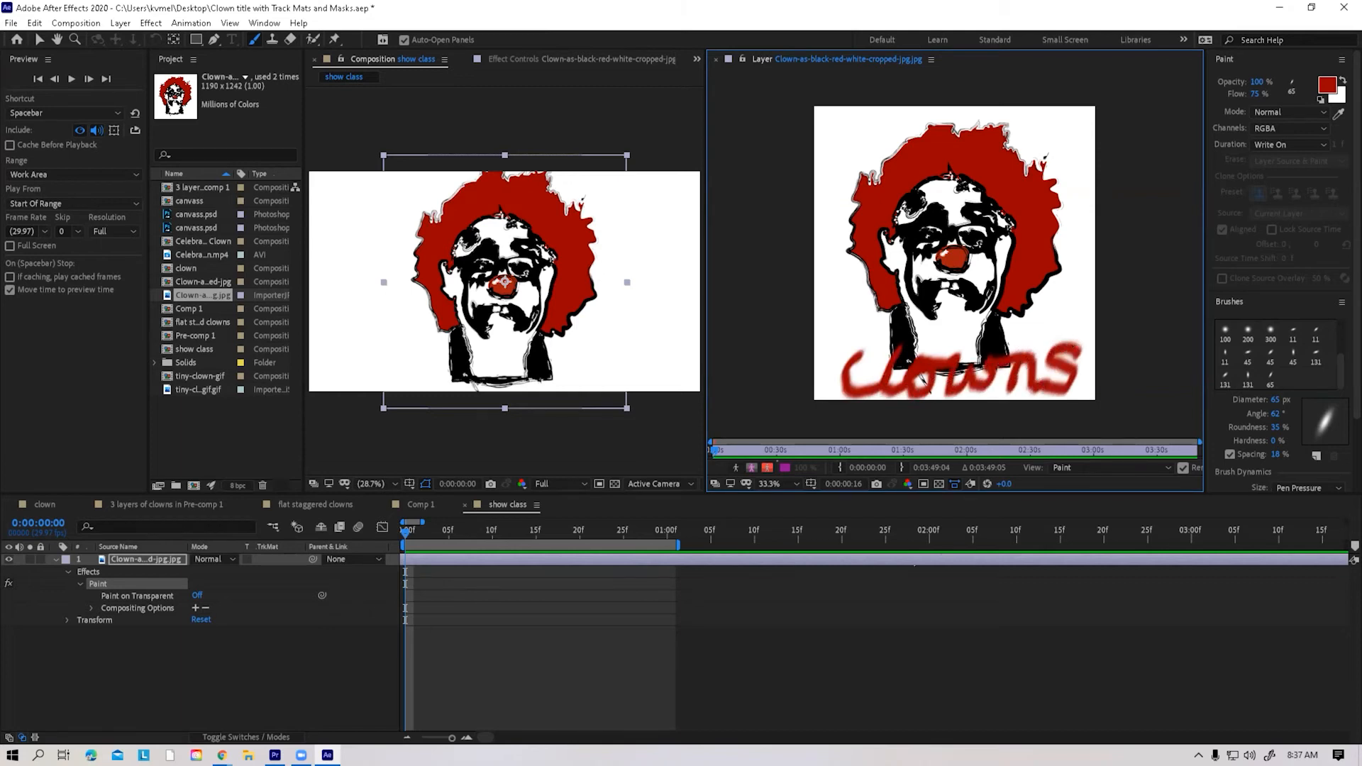
left_click_drag(922, 381, 925, 386)
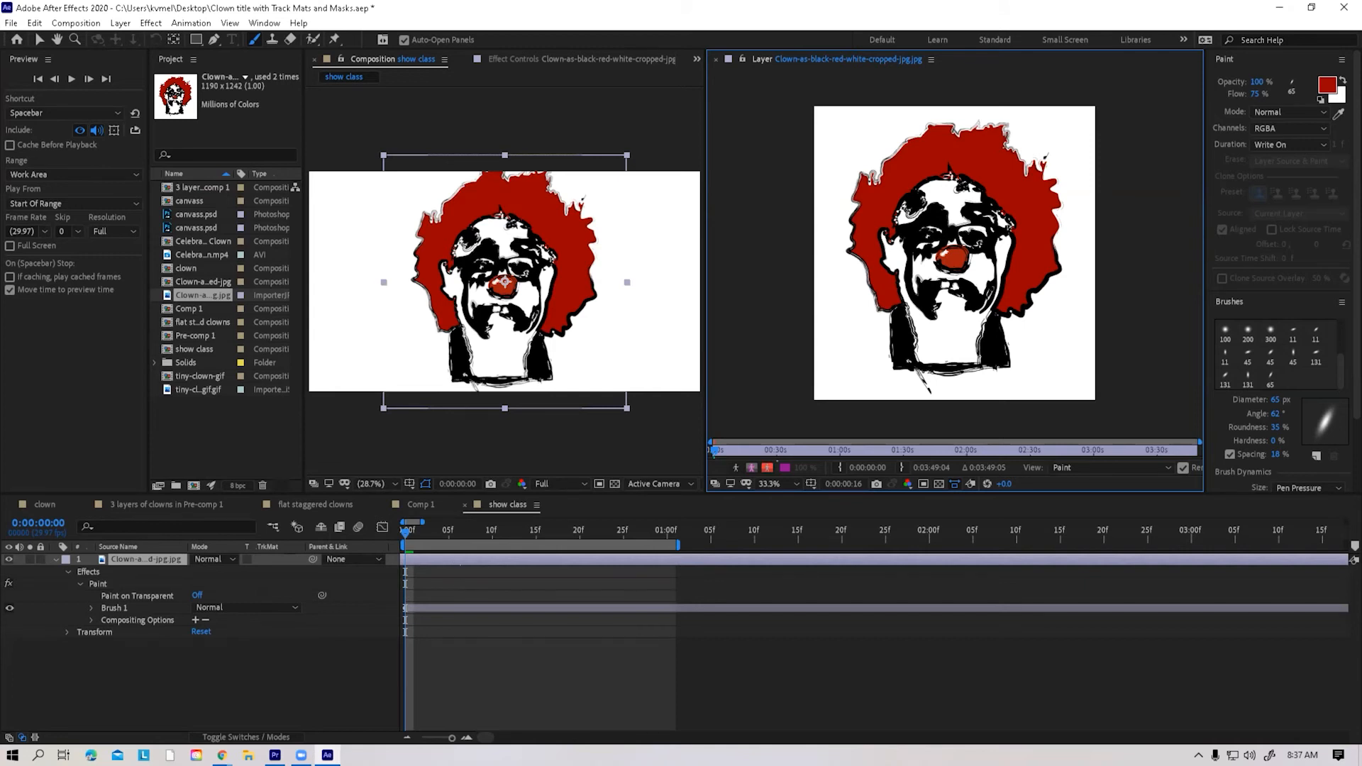
Step: Extend the work area to just past the write-on stroke's last keyframe at about 7.5 seconds and expand Brush 1's Stroke Options
left_click(448, 528)
key("minus")
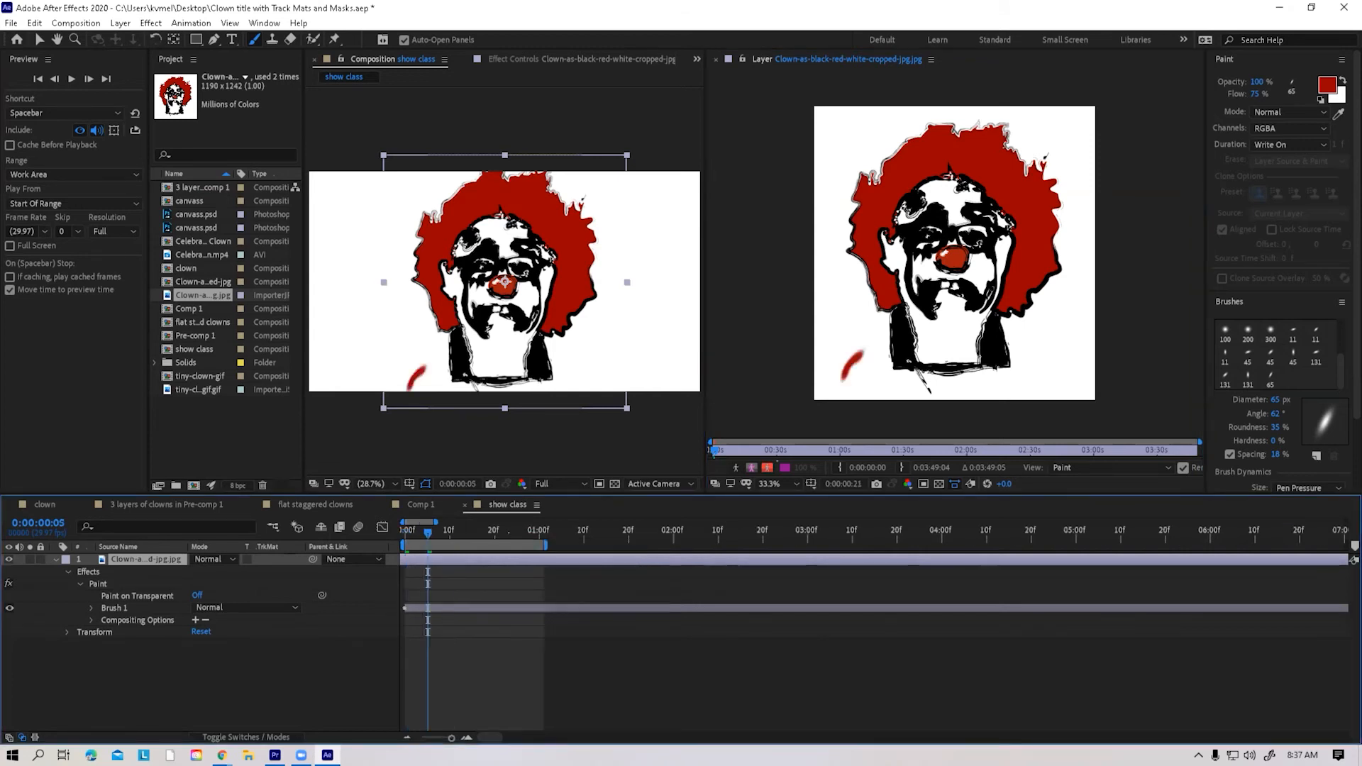
key("minus")
key("minus")
key("minus")
key("minus")
key("minus")
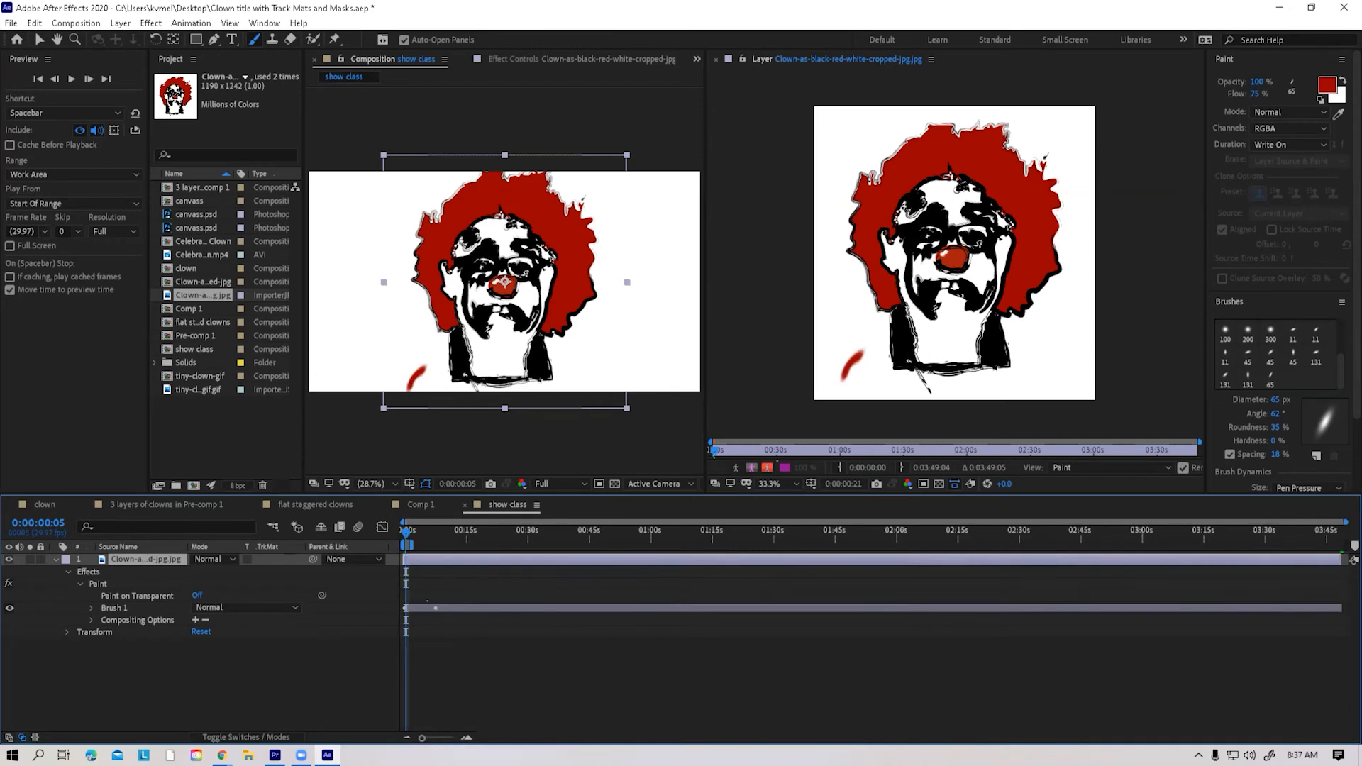
key("equal")
key("equal")
key("equal")
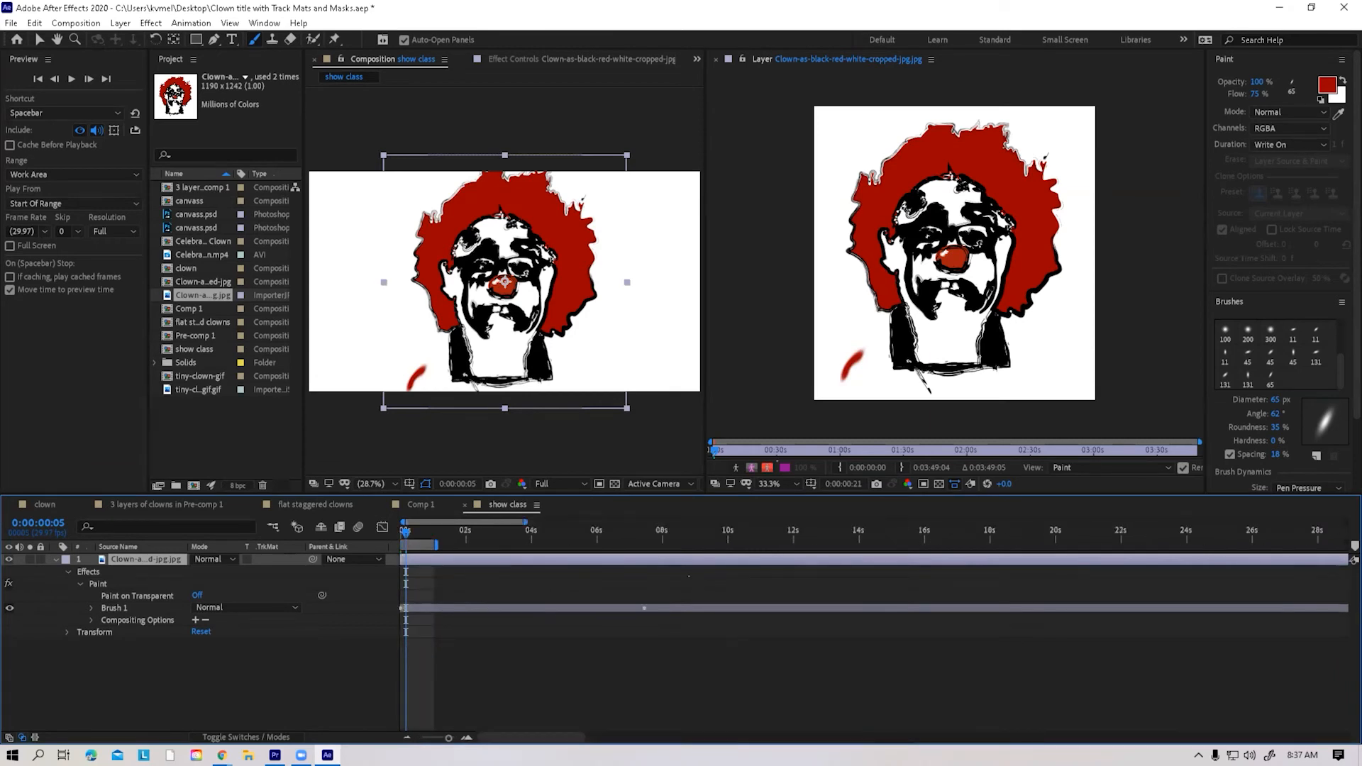
left_click(91, 608)
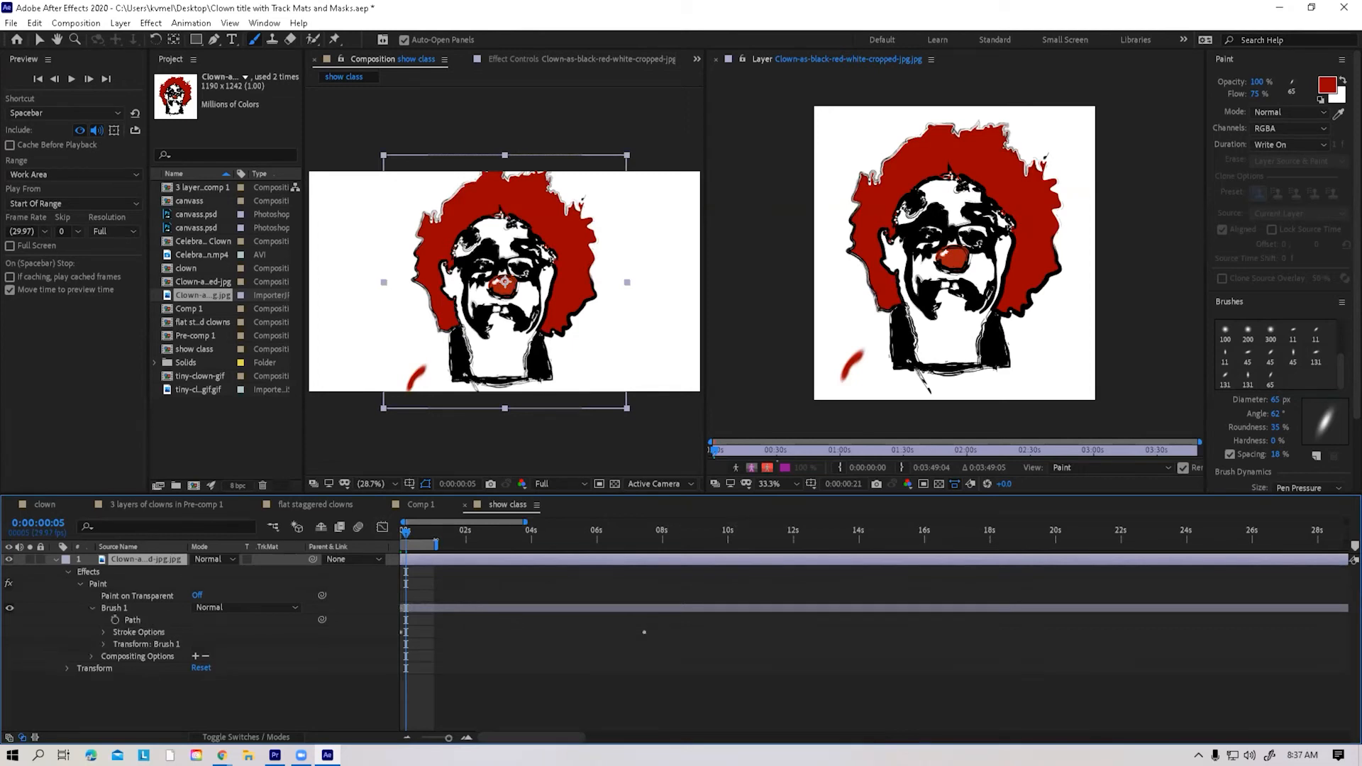
mouse_move(436, 544)
left_mouse_down()
mouse_move(671, 544)
mouse_move(653, 544)
left_mouse_up()
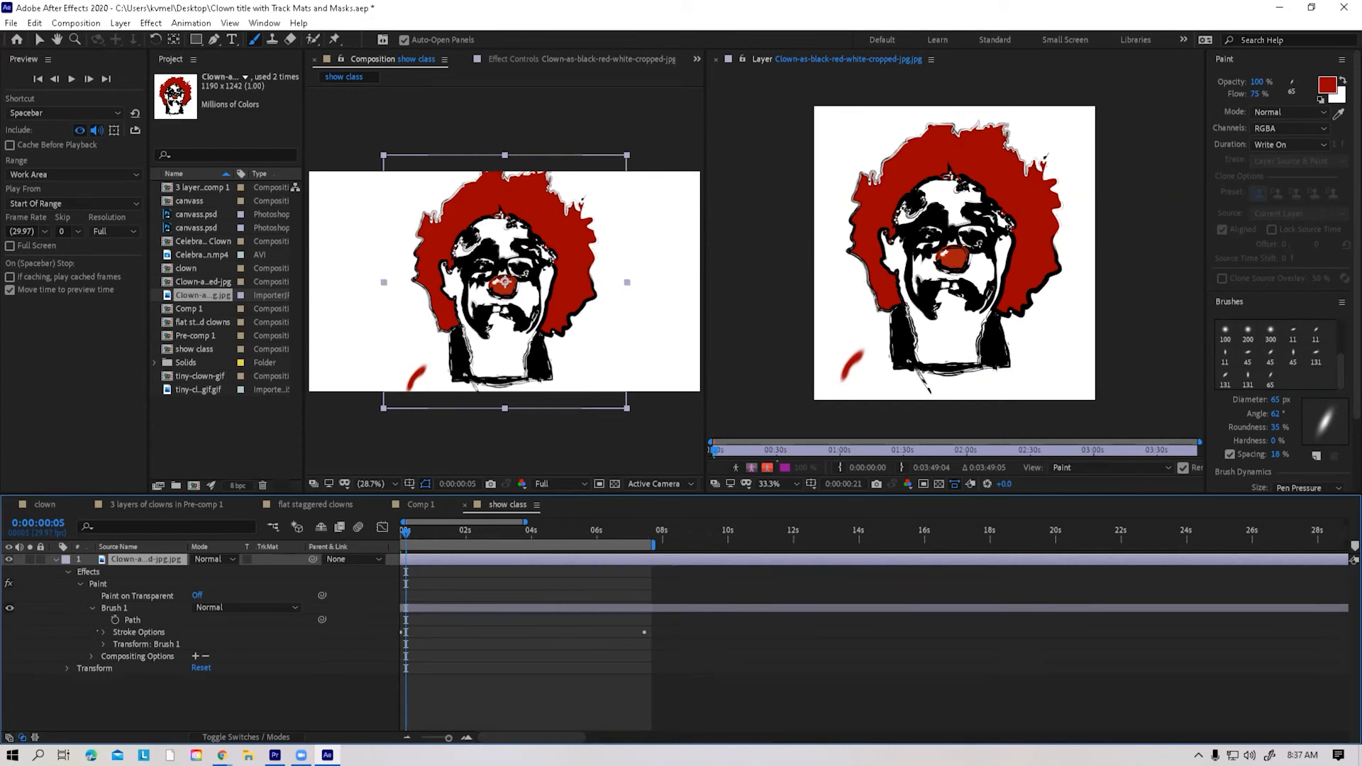
left_click(103, 632)
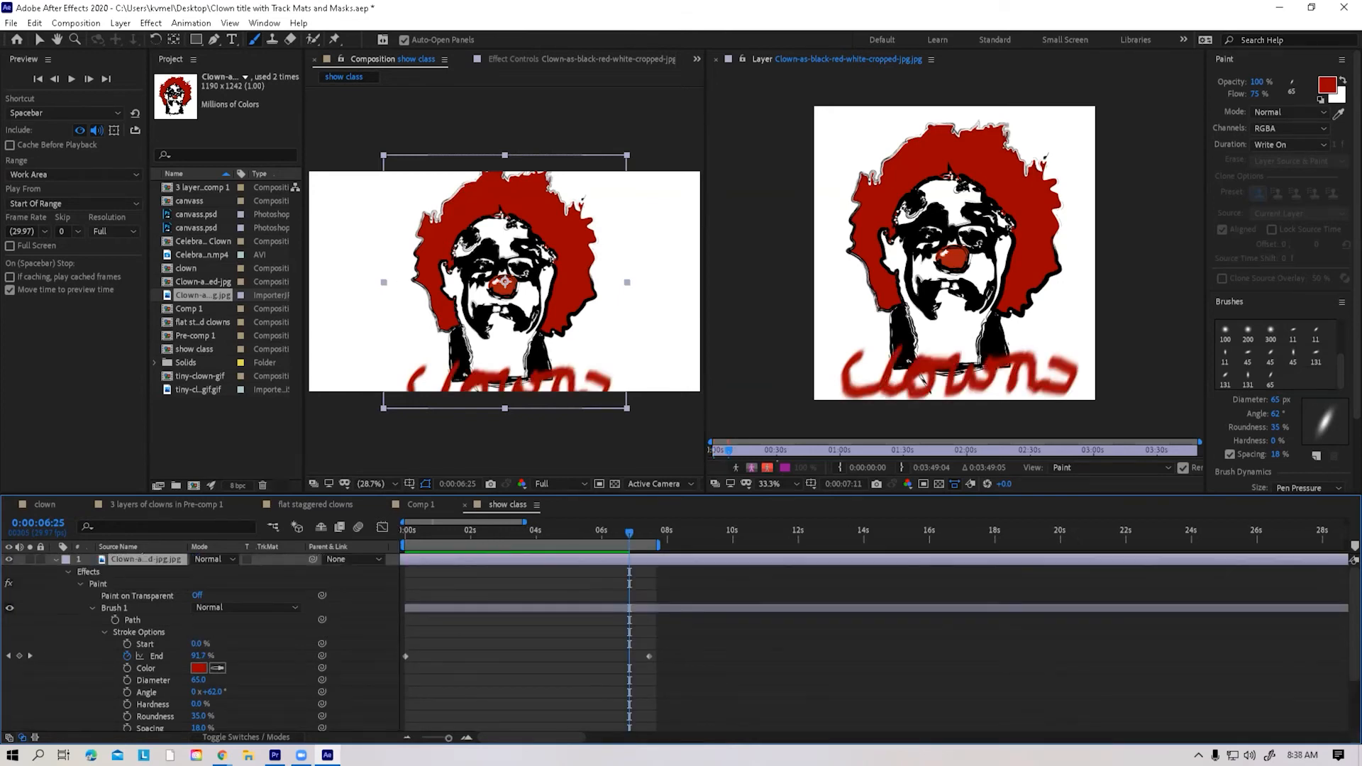
Step: Scale the clown layer to 80% so the lettering fits in the composition, and preview the write-on animation
key("s")
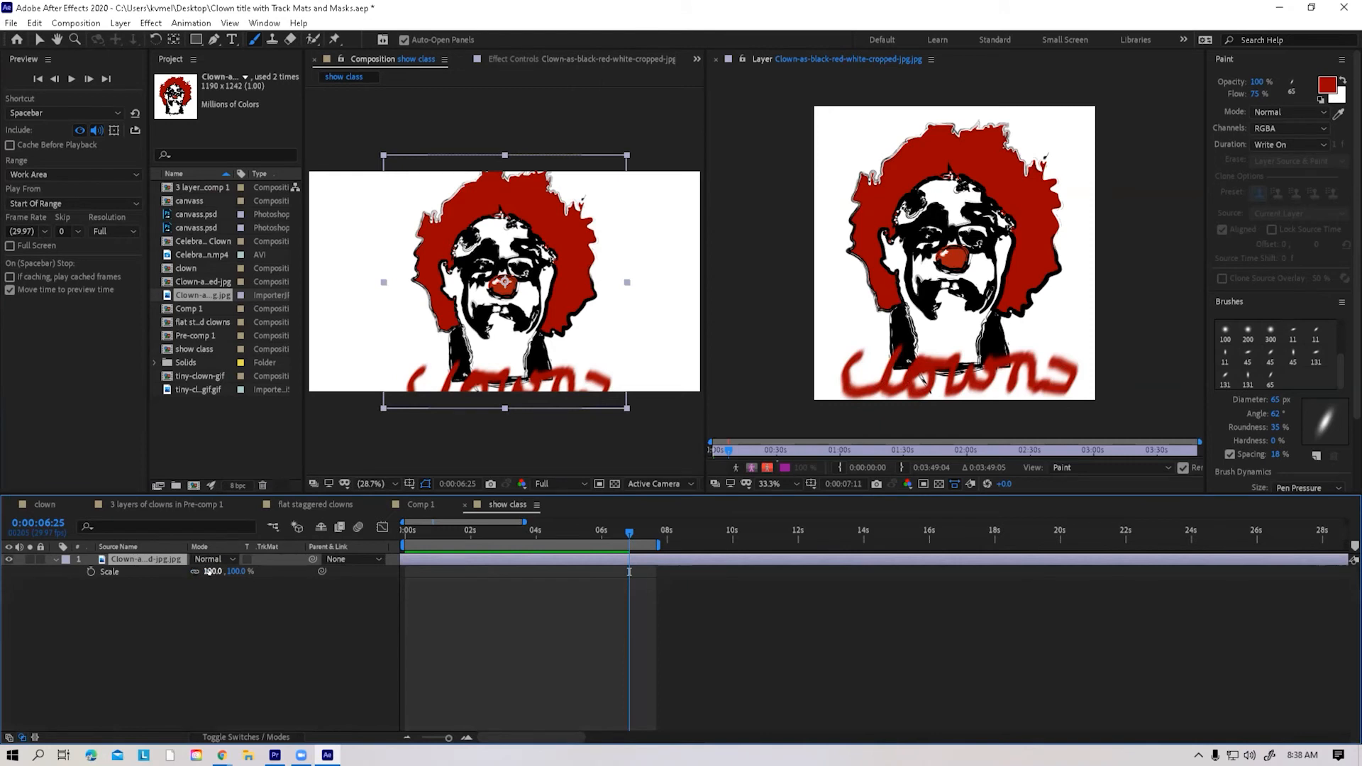
left_click_drag(211, 571, 197, 571)
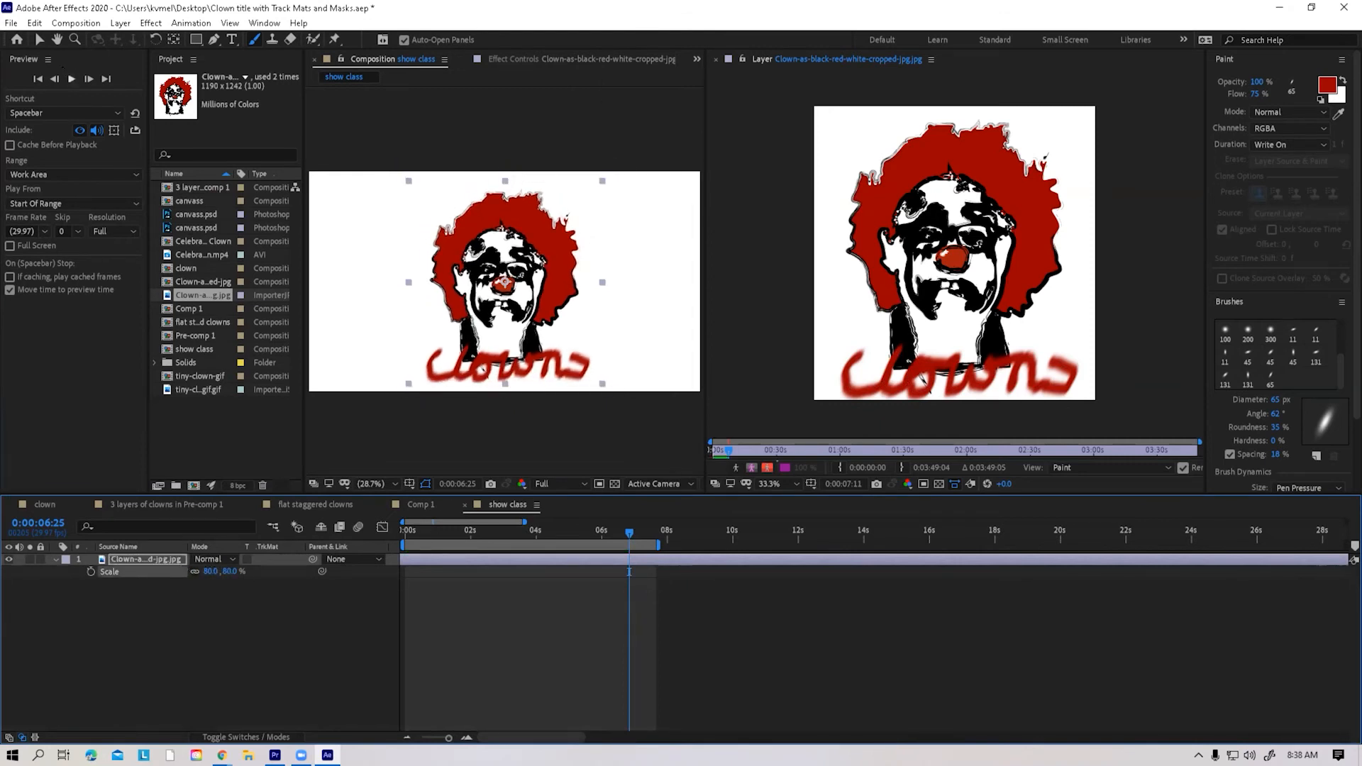
key("space")
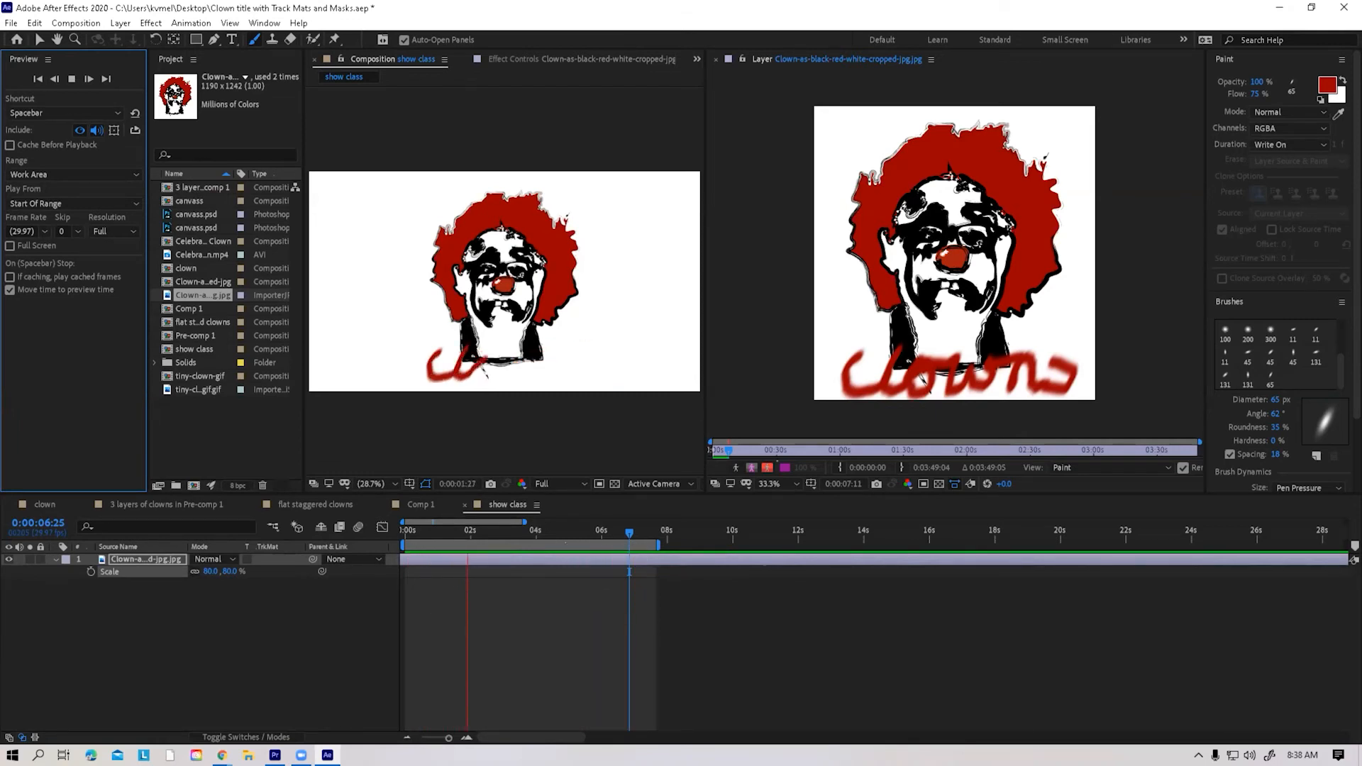
left_click(486, 376)
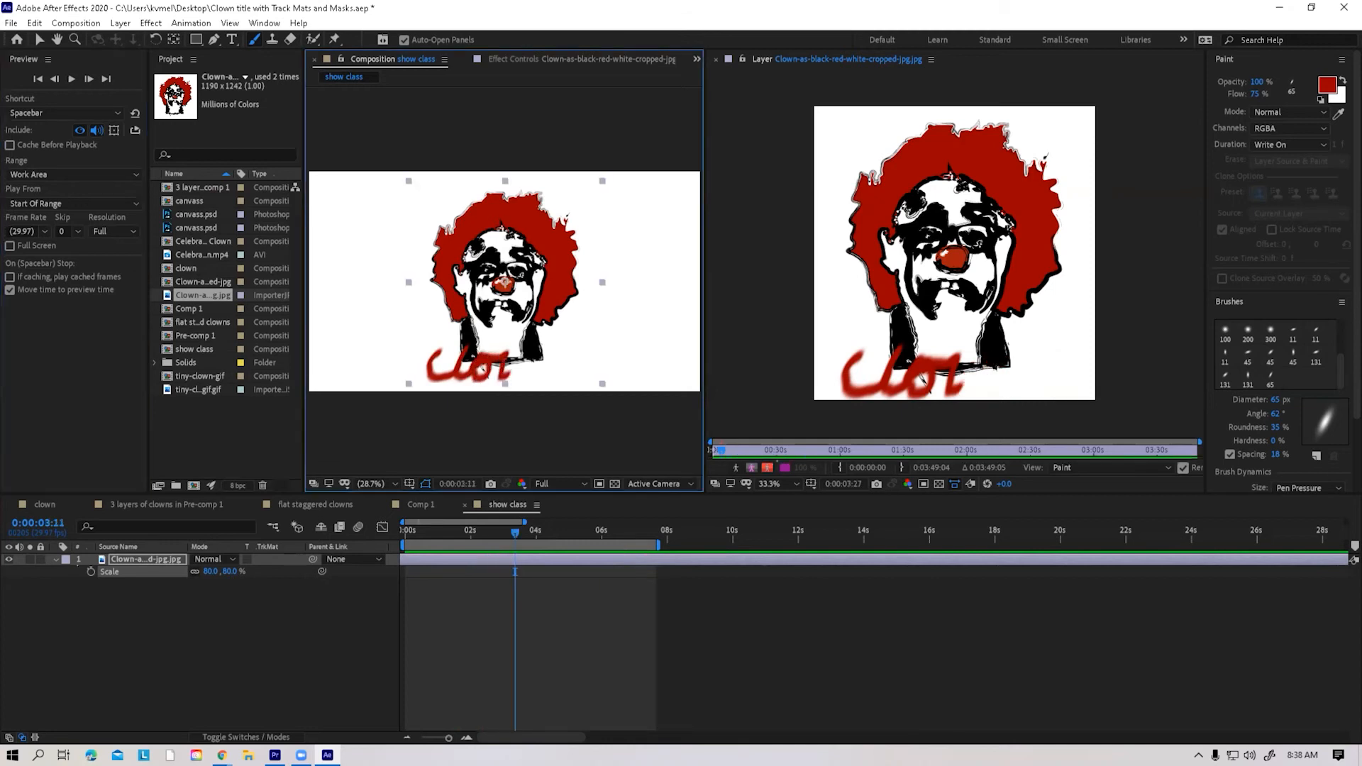
Step: Move the last End keyframe of Brush 1's stroke to just under 1 second and preview the faster write-on
left_click(55, 558)
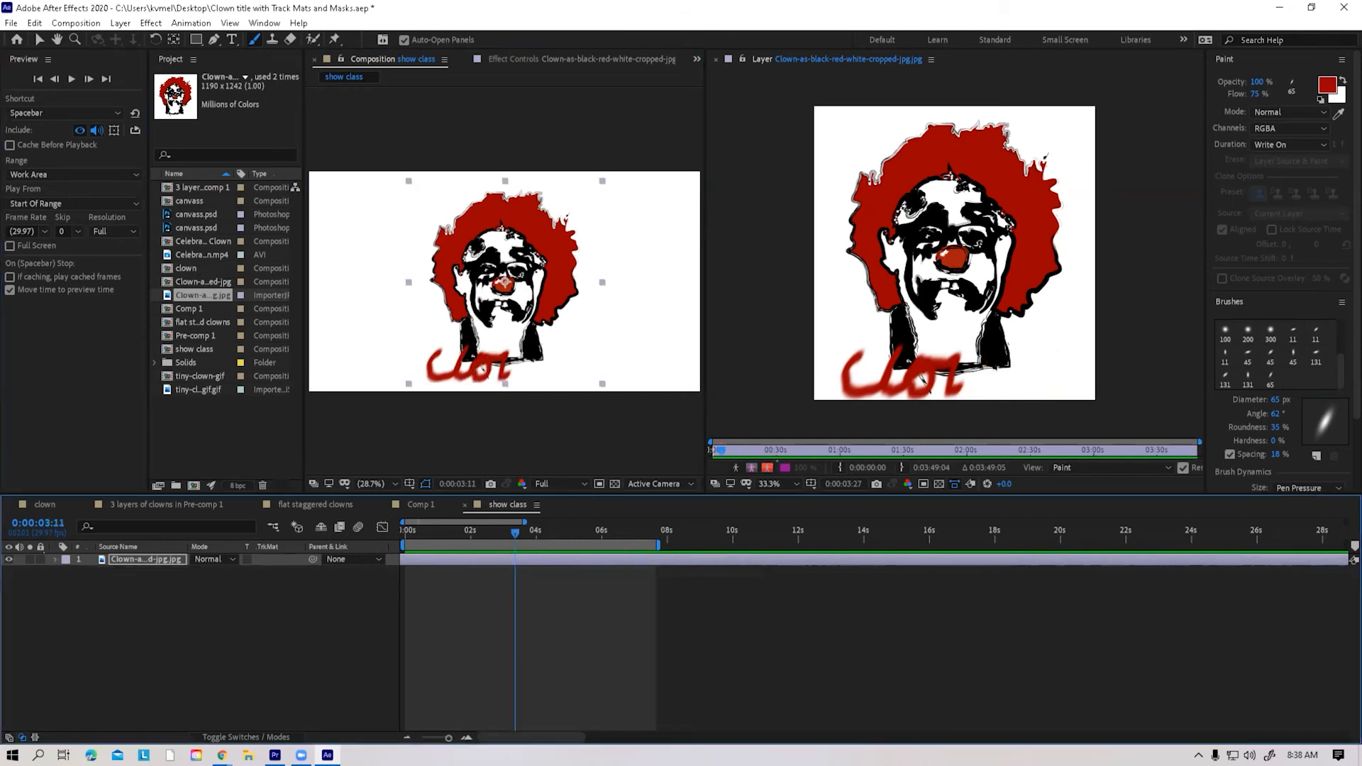
left_click(55, 559)
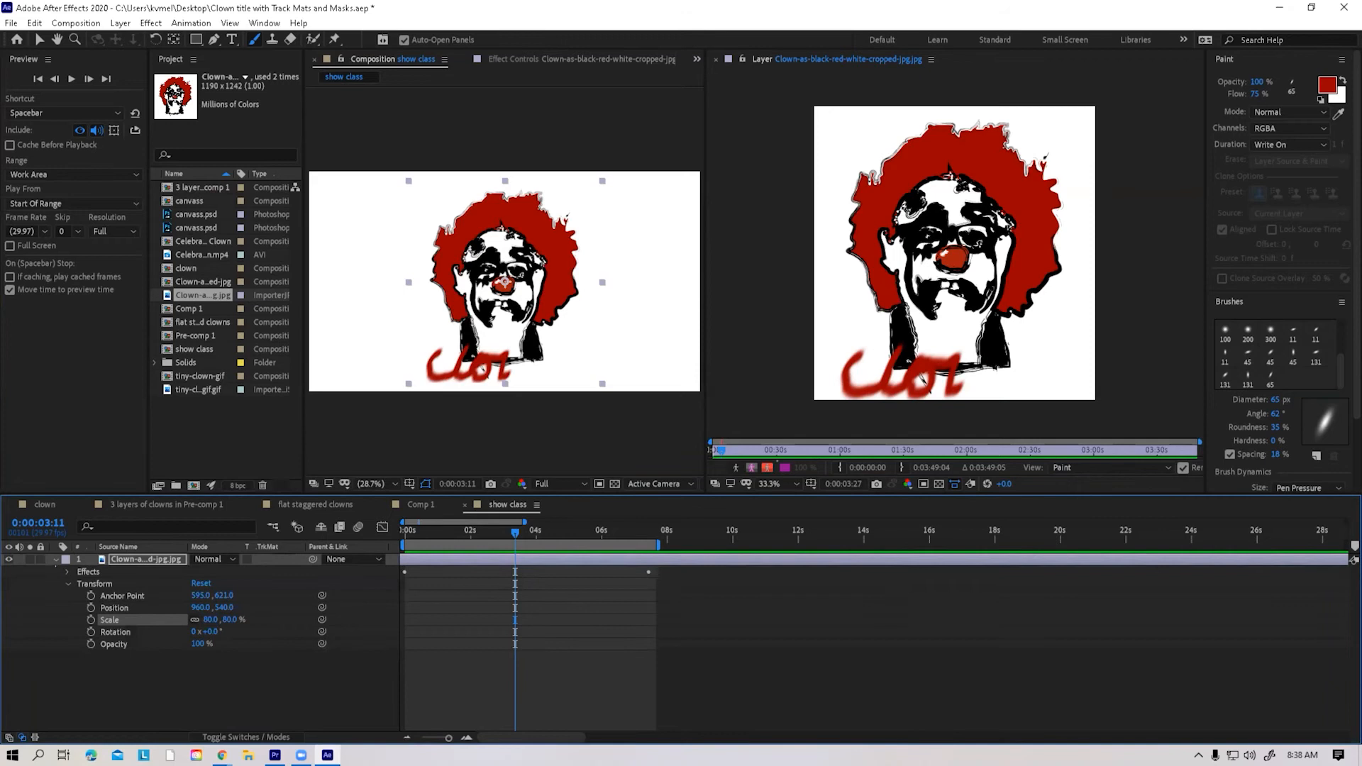
left_click(68, 571)
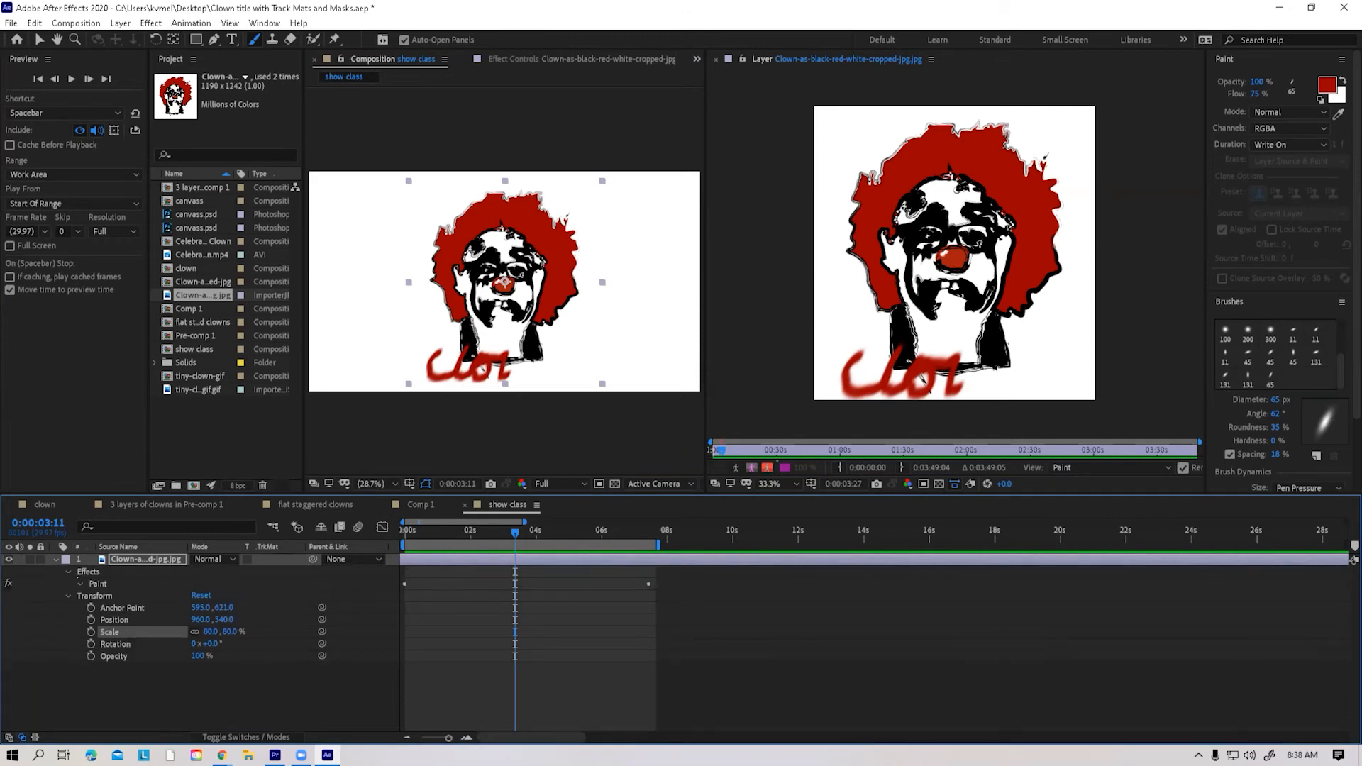
left_click(80, 584)
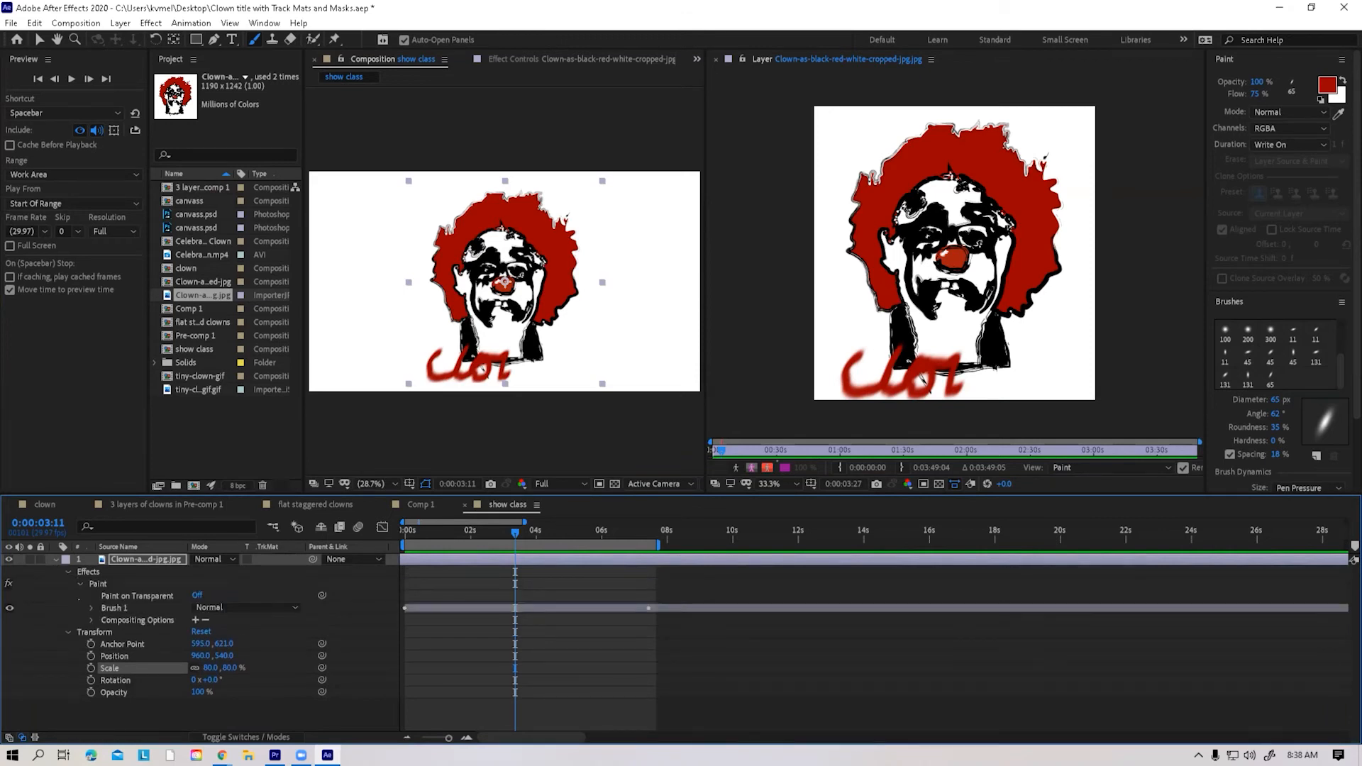
left_click(91, 607)
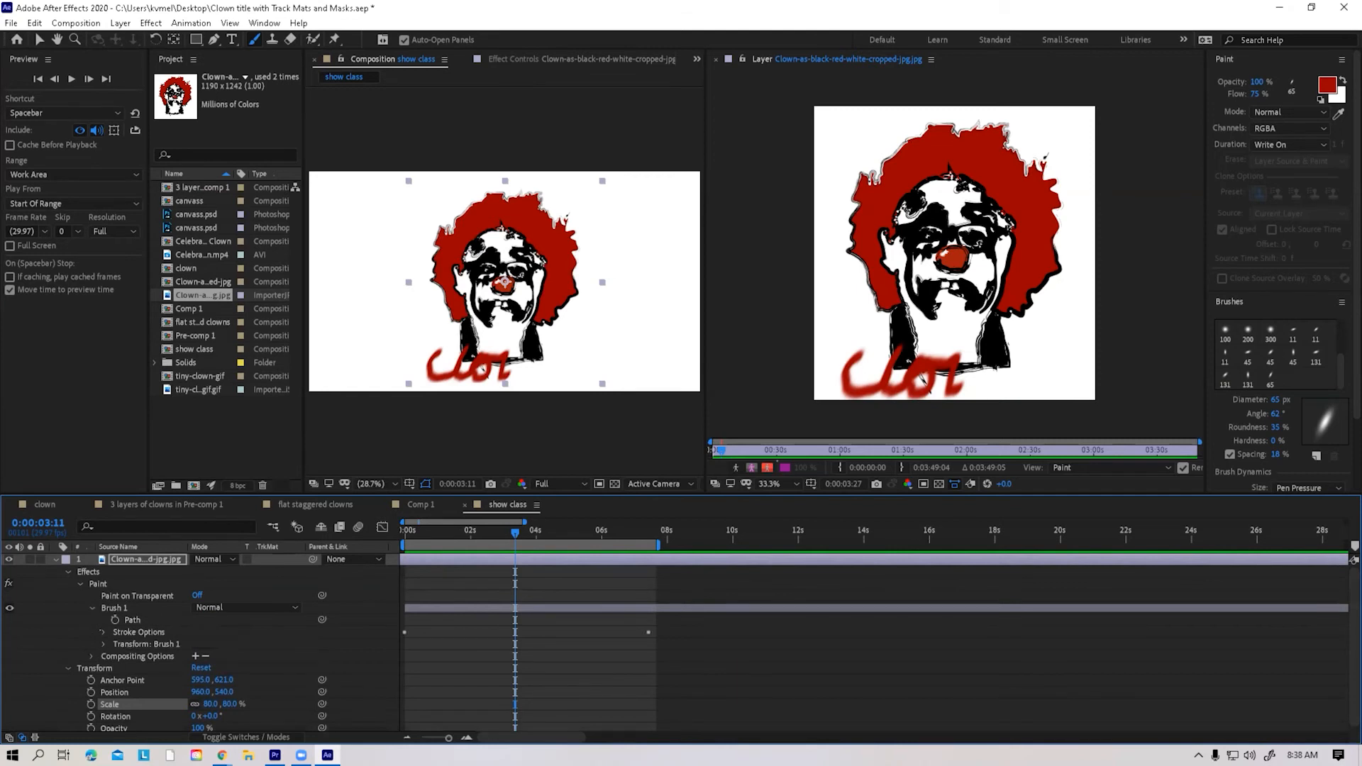
left_click(104, 632)
scroll(103, 632, "down", 1)
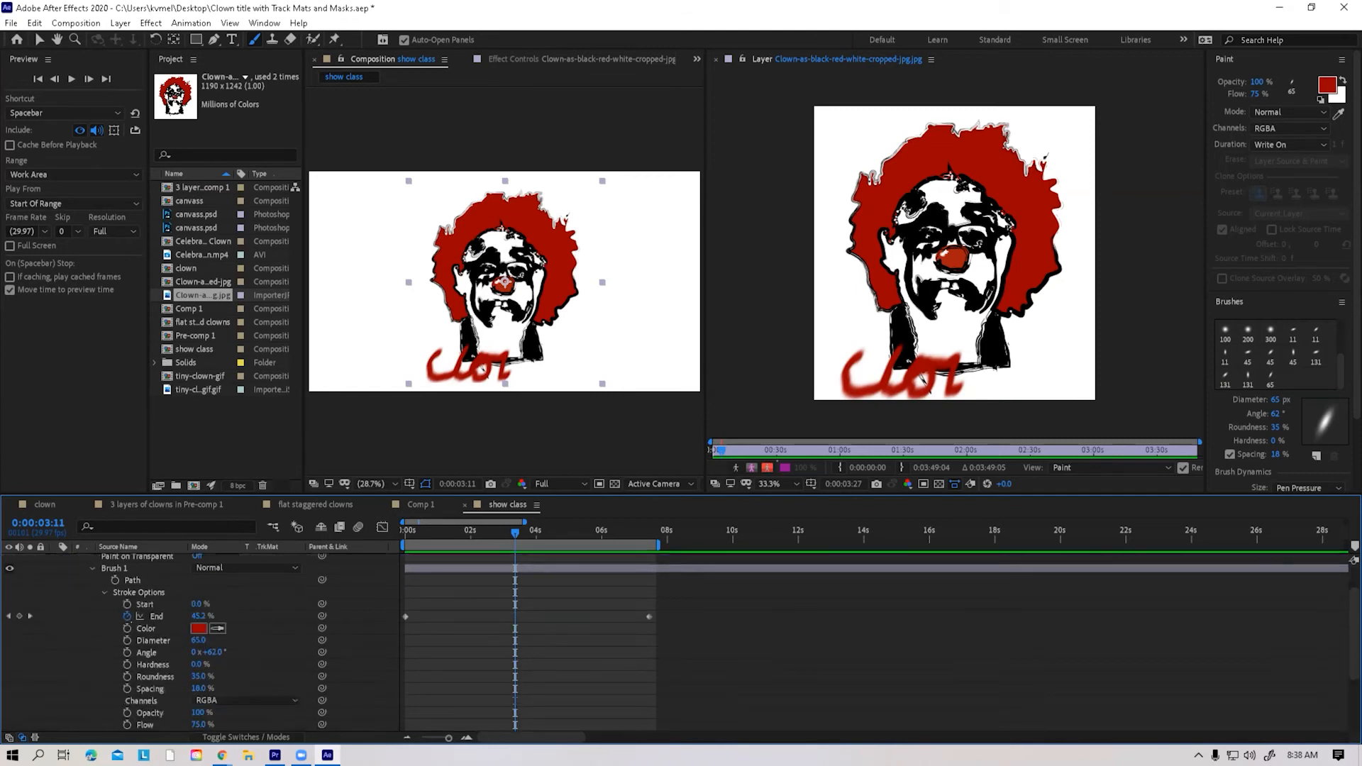
left_click_drag(648, 615, 449, 612)
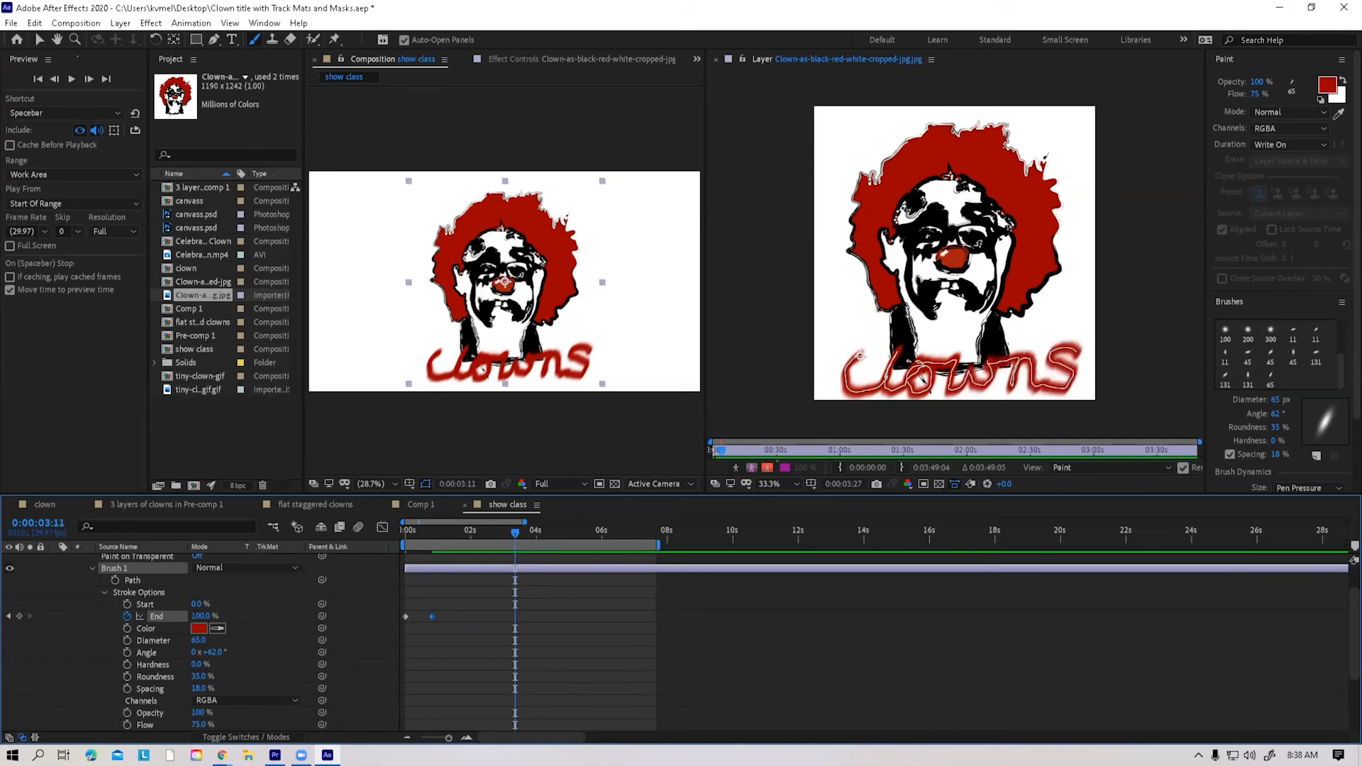
left_click(71, 78)
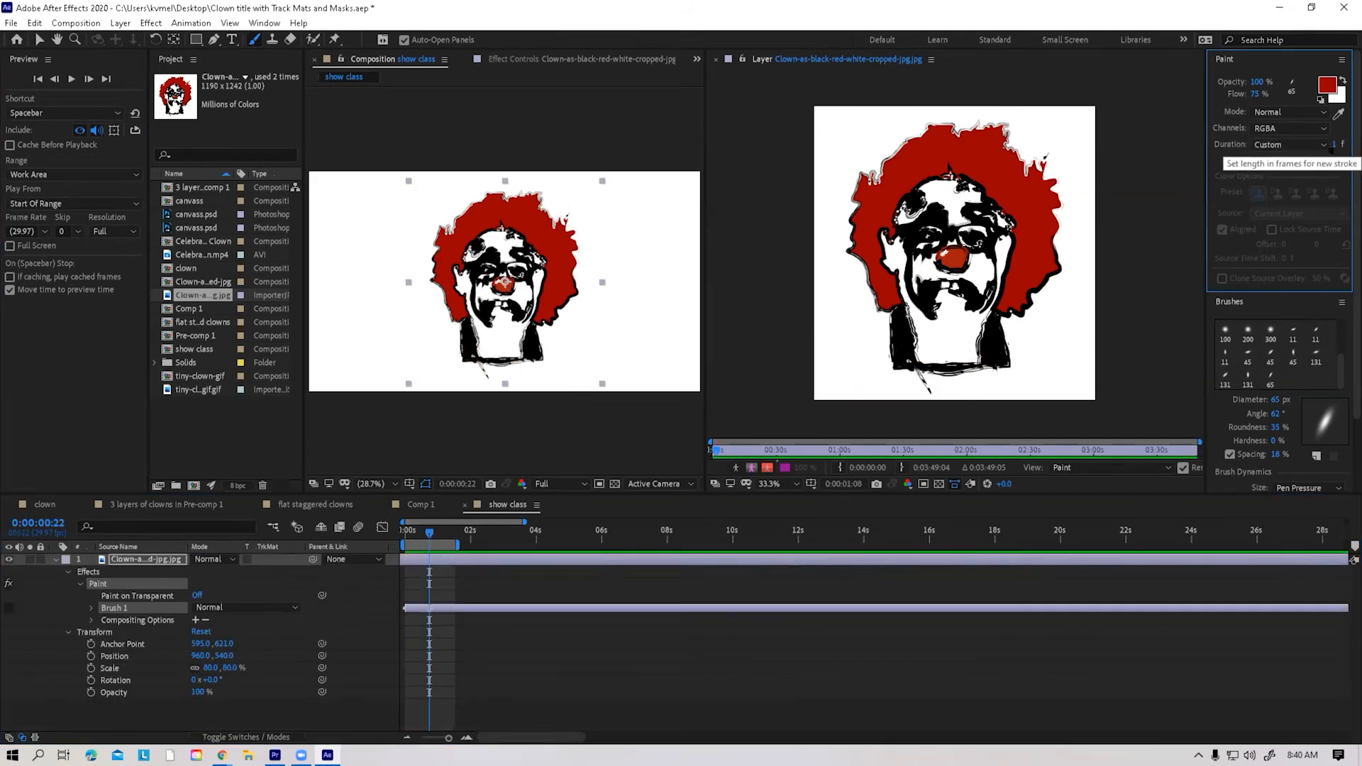
Step: Set the Custom duration for new strokes to 4 frames and paint a red arrow-like stroke beside the clown's hair at frame 0
left_click(1330, 145)
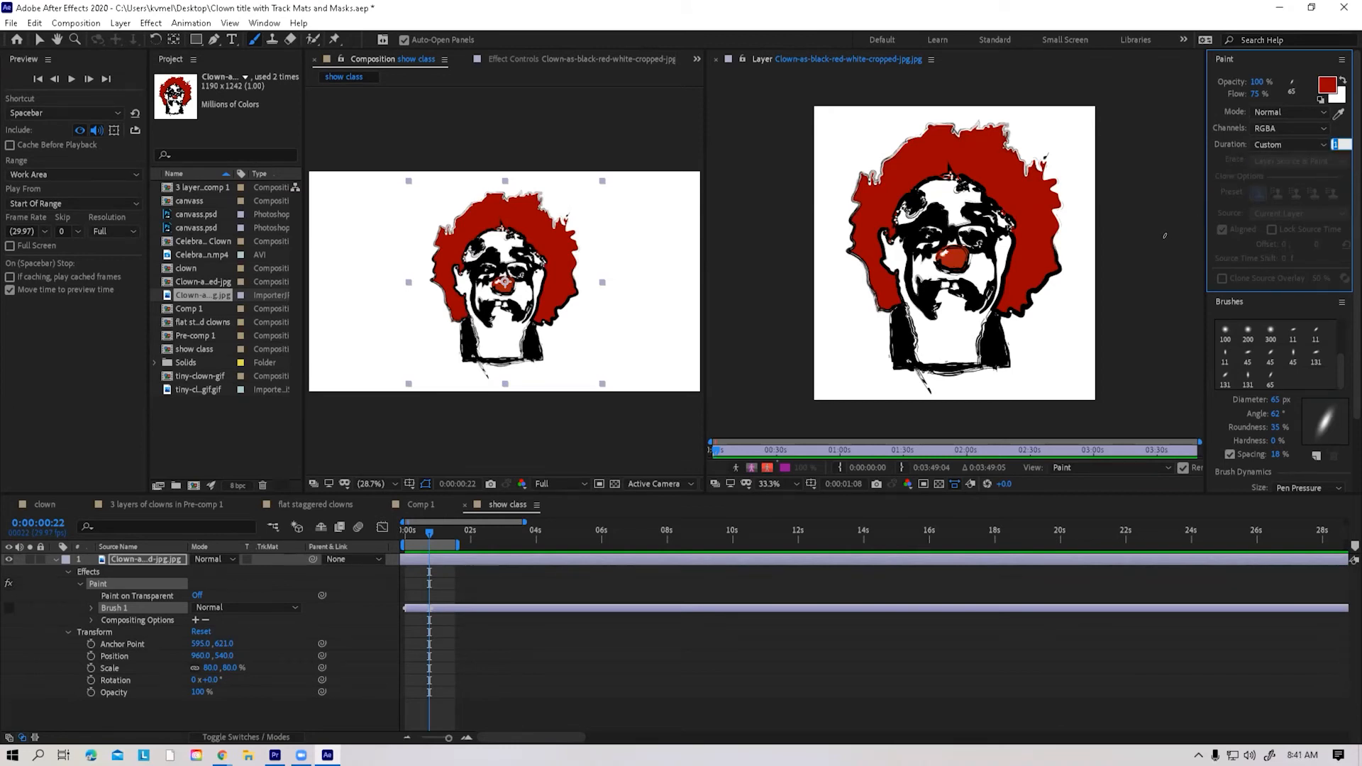
type("4")
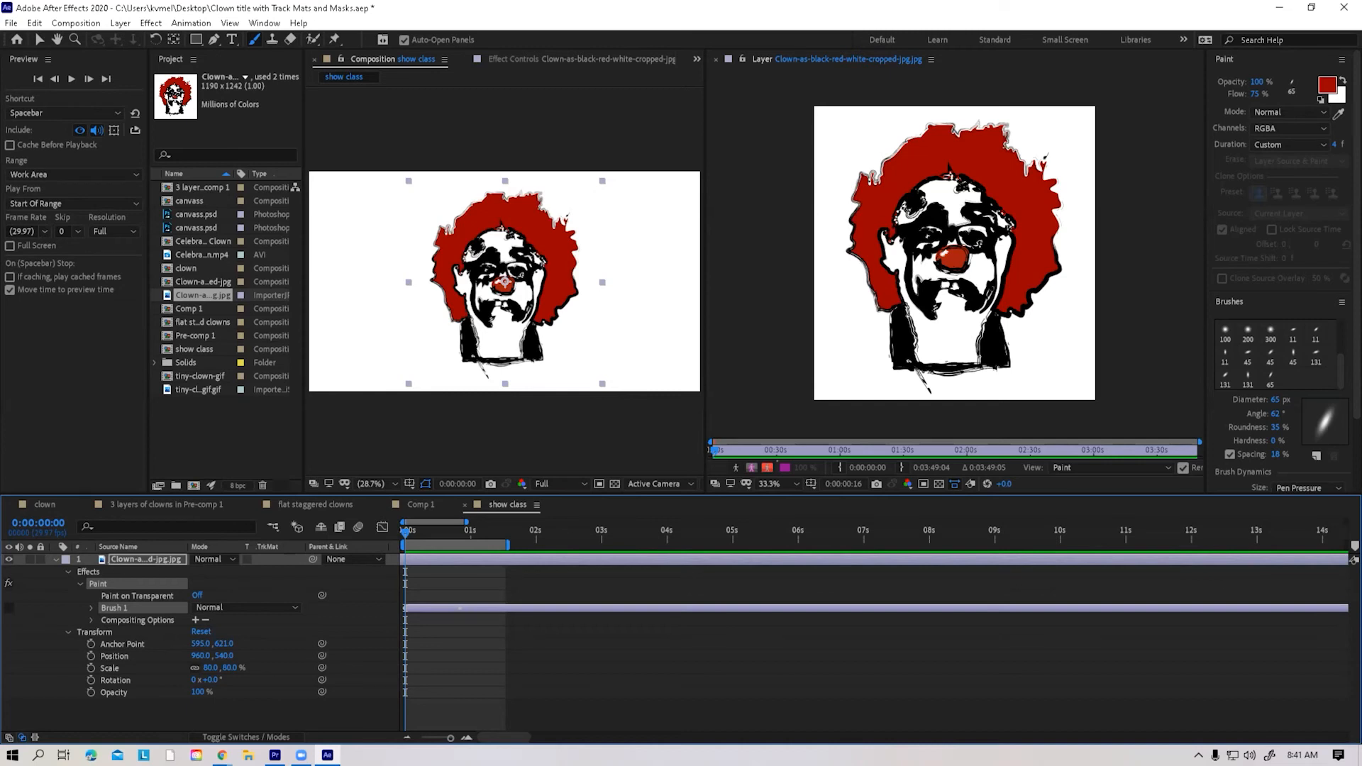
left_click(146, 560)
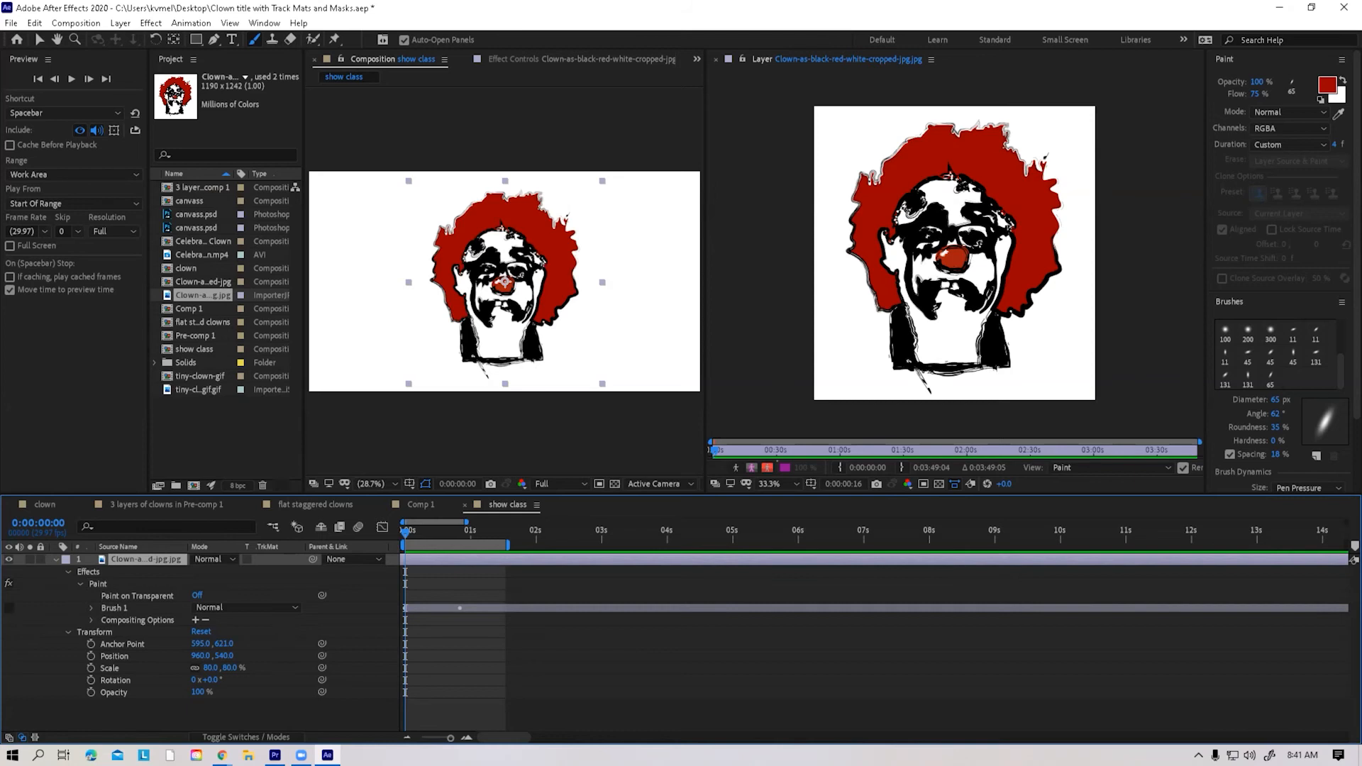
left_click(114, 608)
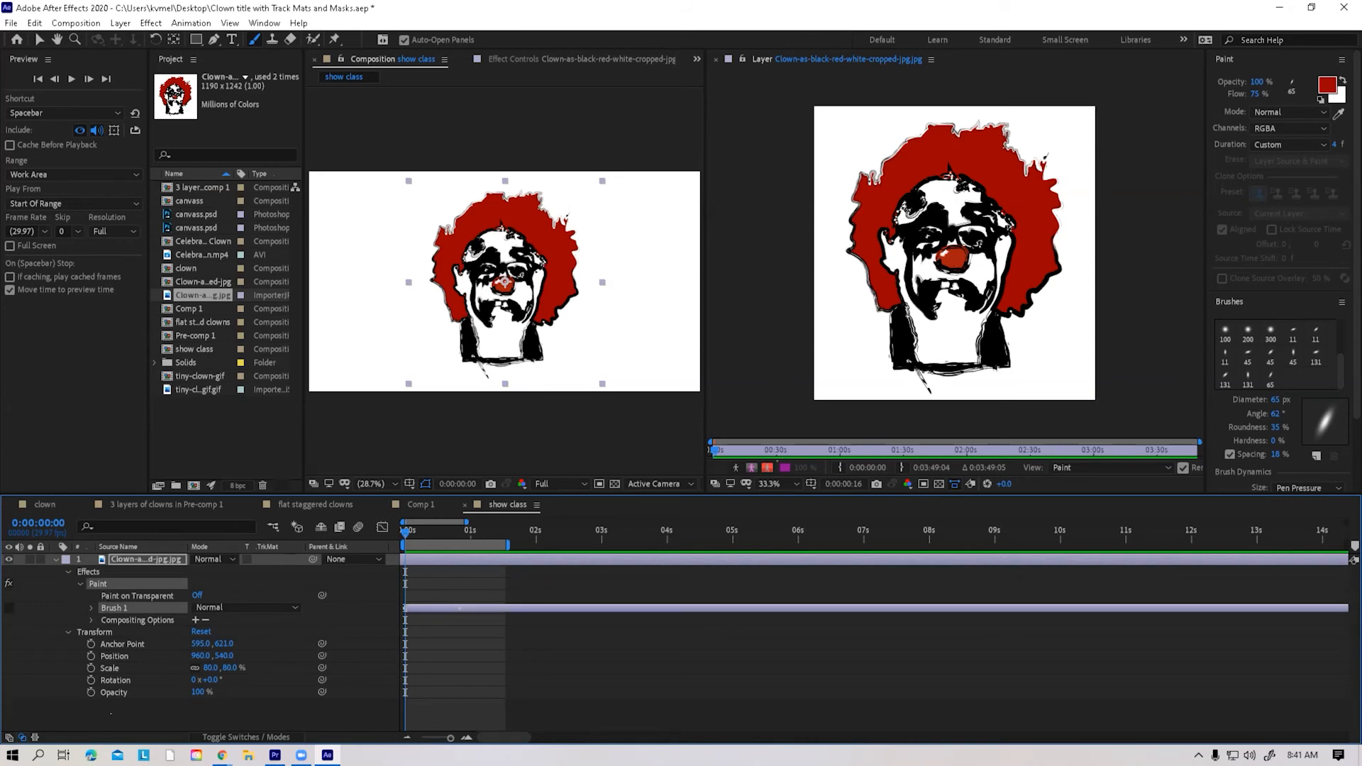
left_click(108, 703)
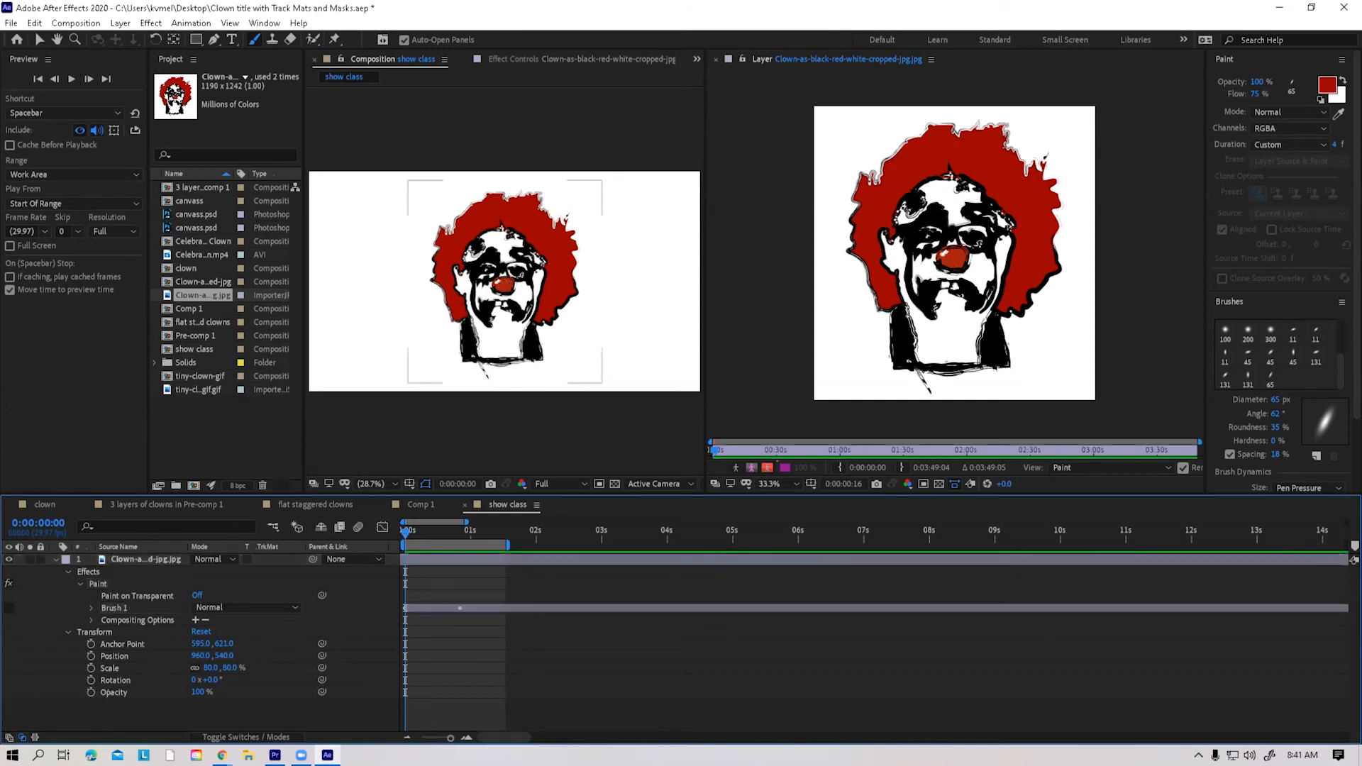
left_click(124, 558)
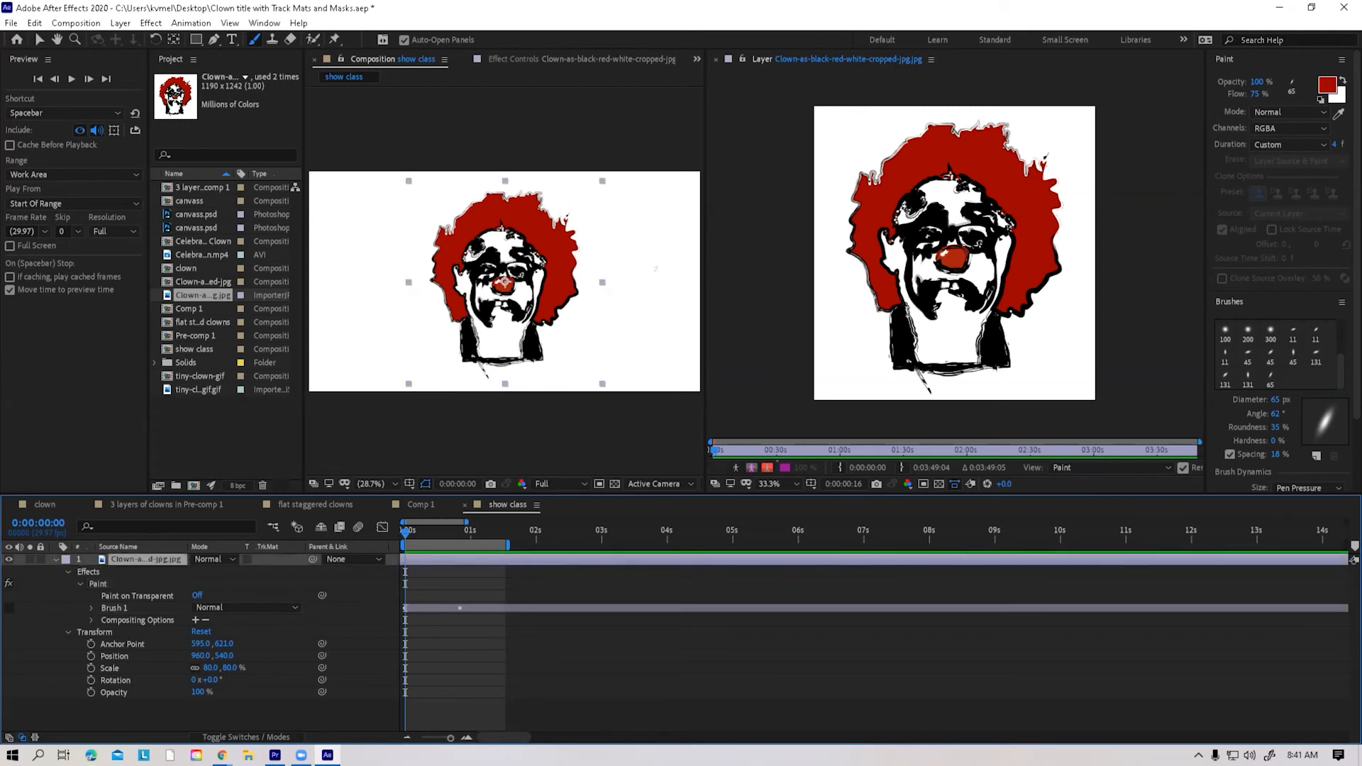
mouse_move(830, 124)
left_mouse_down()
mouse_move(858, 155)
mouse_move(849, 130)
mouse_move(861, 132)
mouse_move(833, 156)
left_mouse_up()
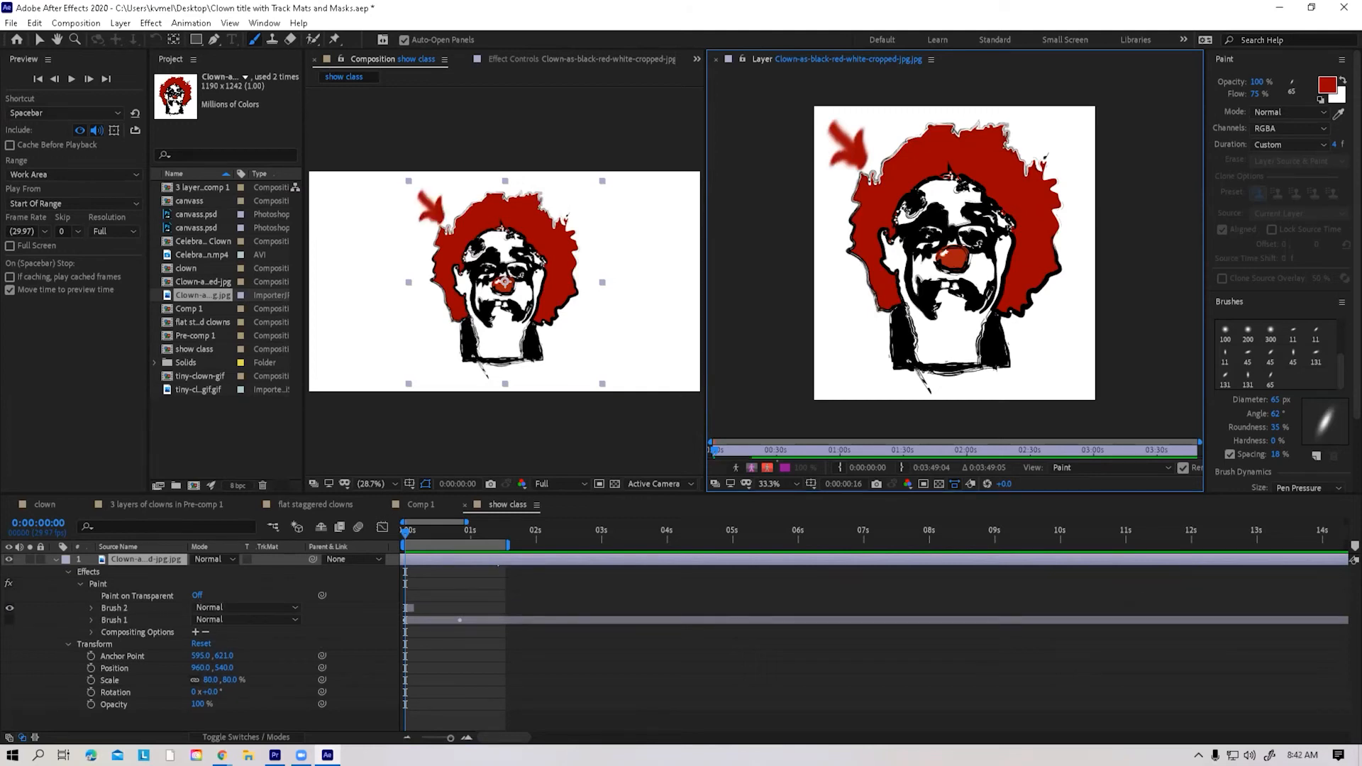
Step: Zoom the timeline to single frames and examine the 4-frame stroke's extent from frame 0 to frame 4
key("equal")
key("equal")
key("equal")
key("equal")
key("equal")
key("equal")
key("equal")
key("equal")
left_click(459, 573)
key("equal")
key("equal")
key("equal")
key("equal")
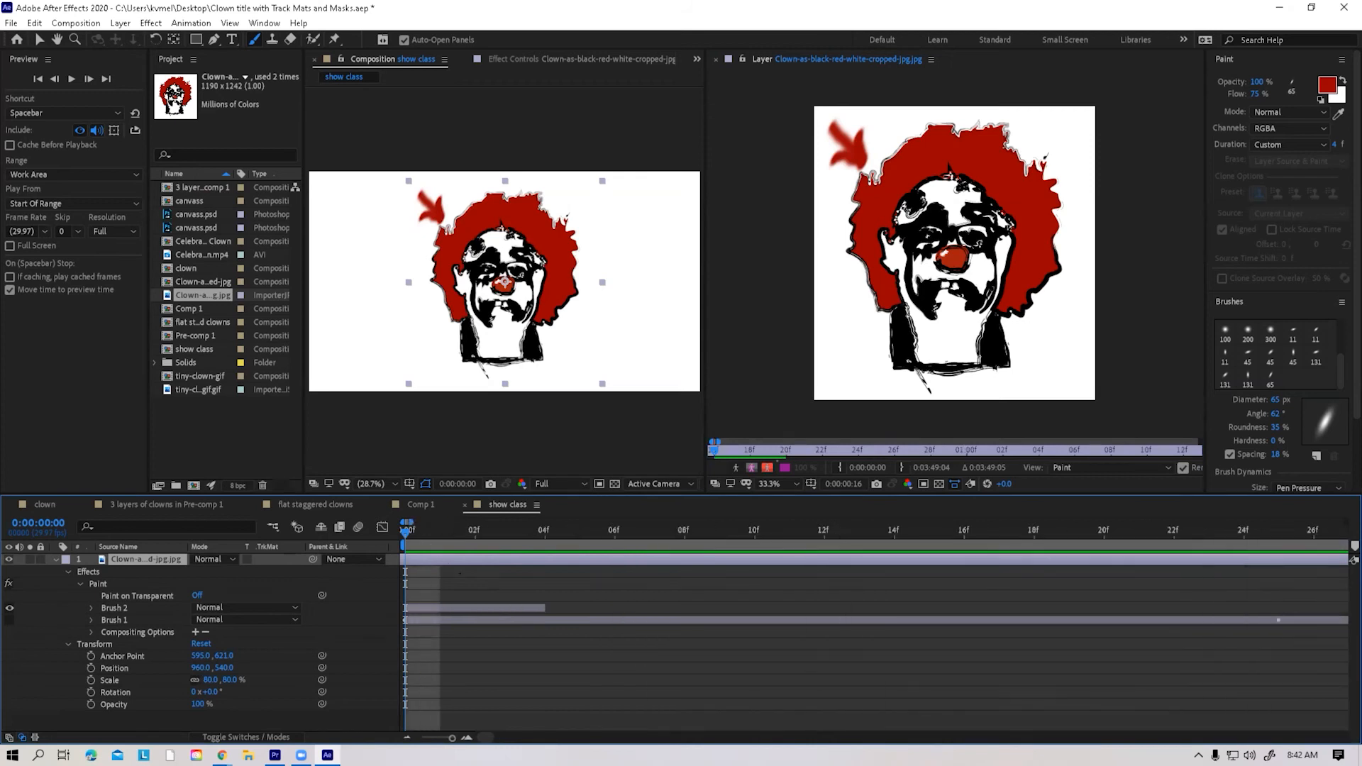
key("equal")
key("Page_Down")
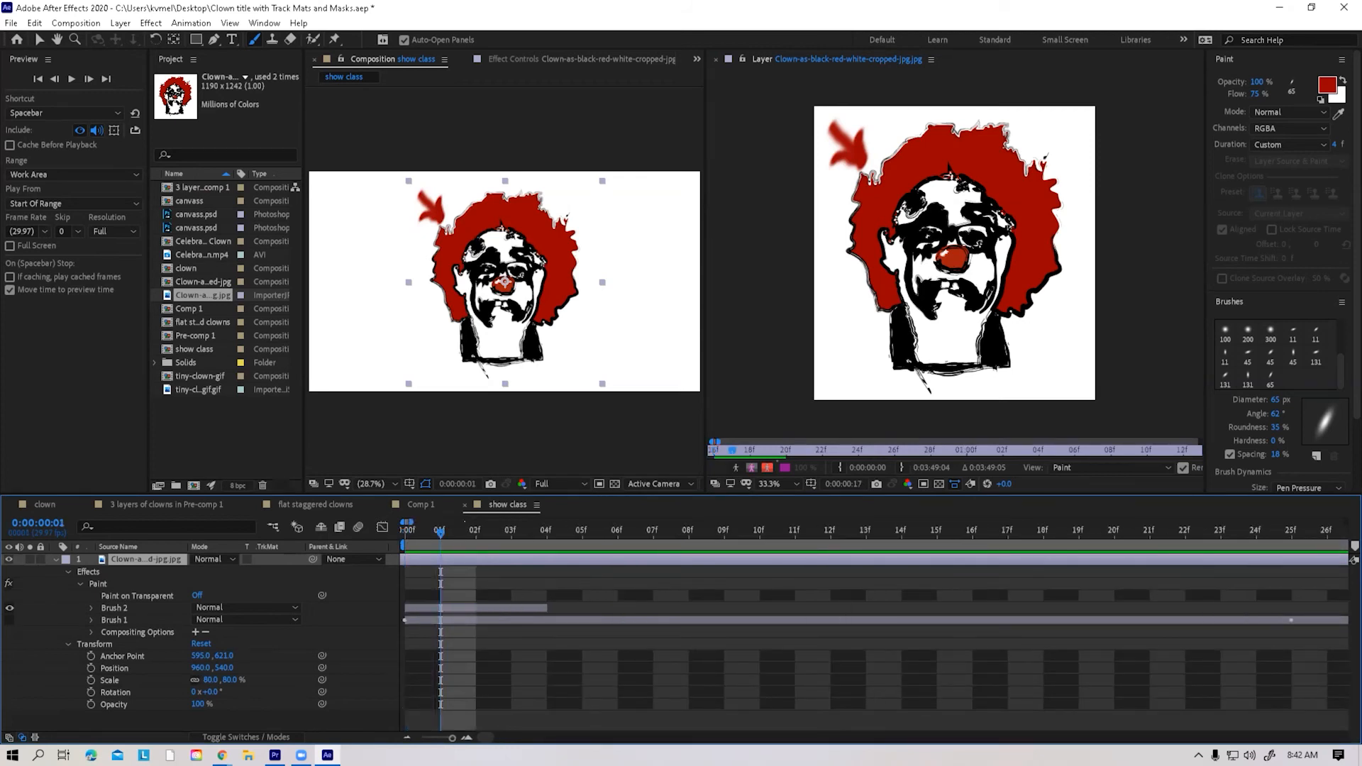
key("Page_Down")
key("Page_Down")
key("Page_Down")
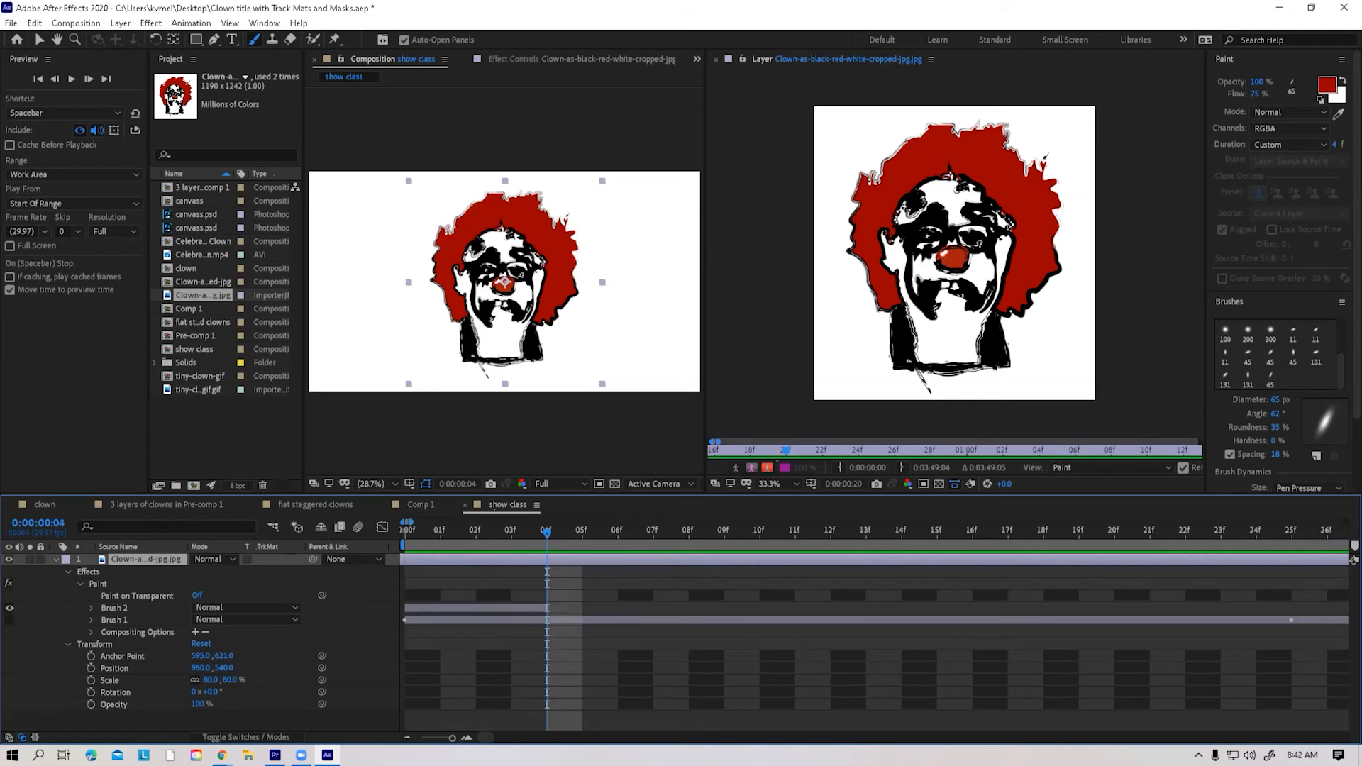
Step: Paint two more 4-frame red arrow-like strokes beside the clown's hair, one starting at frame 4 and one at frame 8
key("Page_Up")
key("Page_Down")
mouse_move(836, 130)
left_mouse_down()
mouse_move(867, 166)
mouse_move(859, 135)
mouse_move(860, 153)
mouse_move(826, 153)
left_mouse_up()
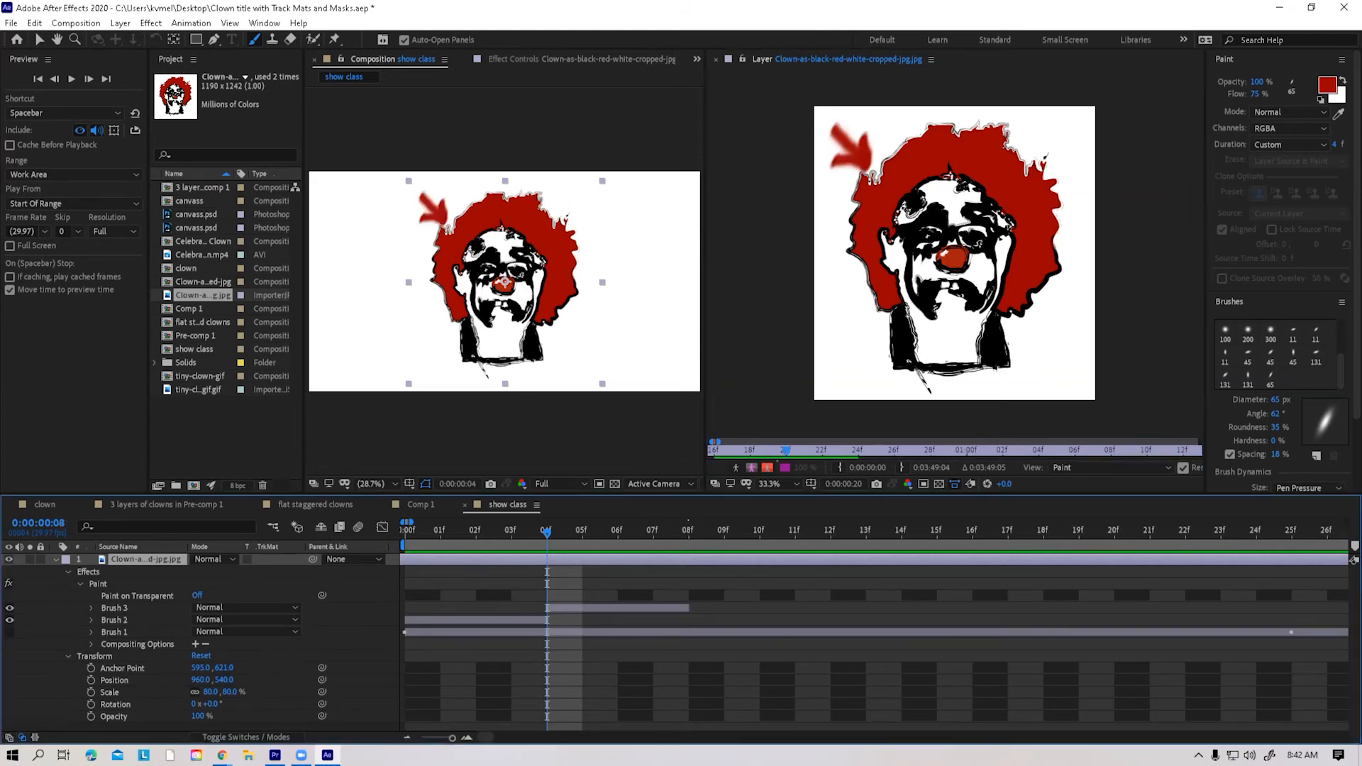
mouse_move(835, 122)
left_mouse_down()
mouse_move(858, 145)
mouse_move(864, 127)
mouse_move(833, 153)
left_mouse_up()
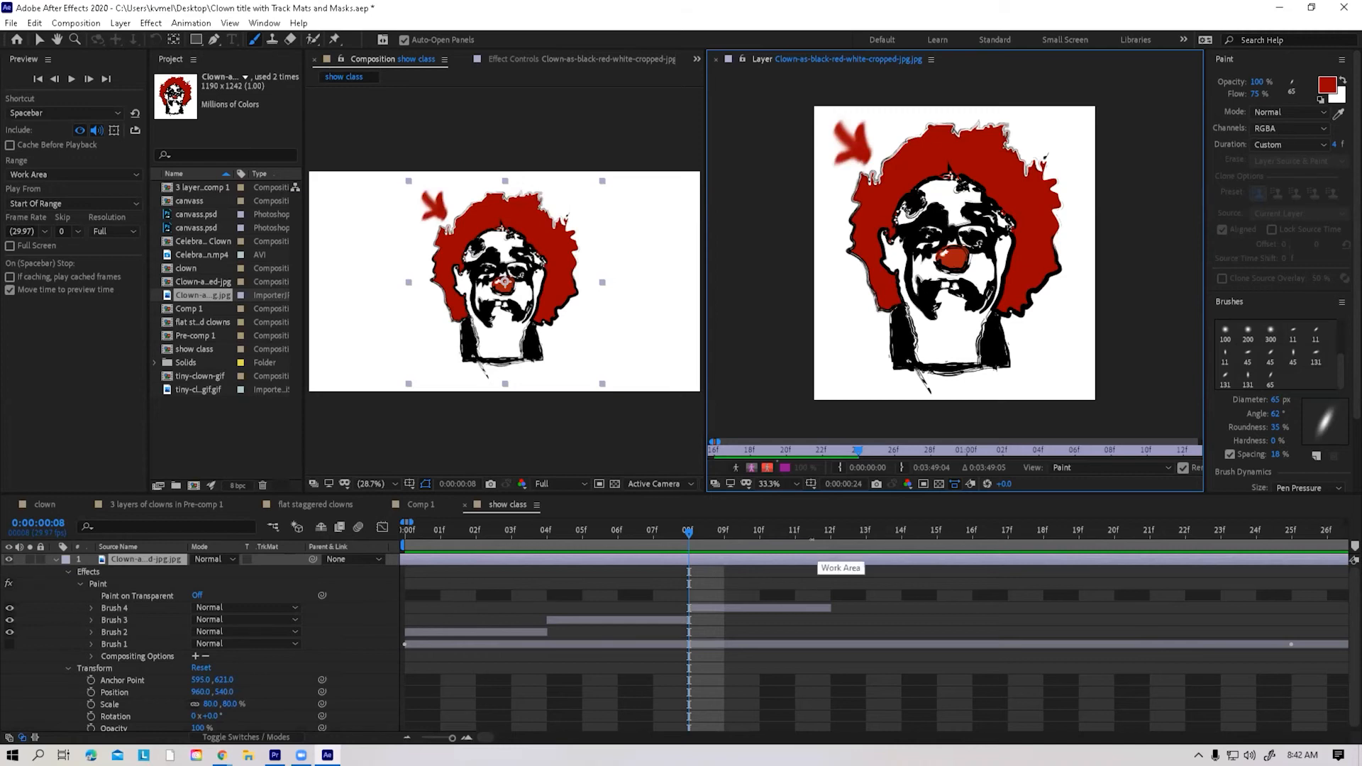
Step: Paint two more 4-frame red arrow-like strokes beside the clown's hair, one starting at frame 12 and one at frame 16
key("Page_Down")
key("Page_Down")
key("Page_Down")
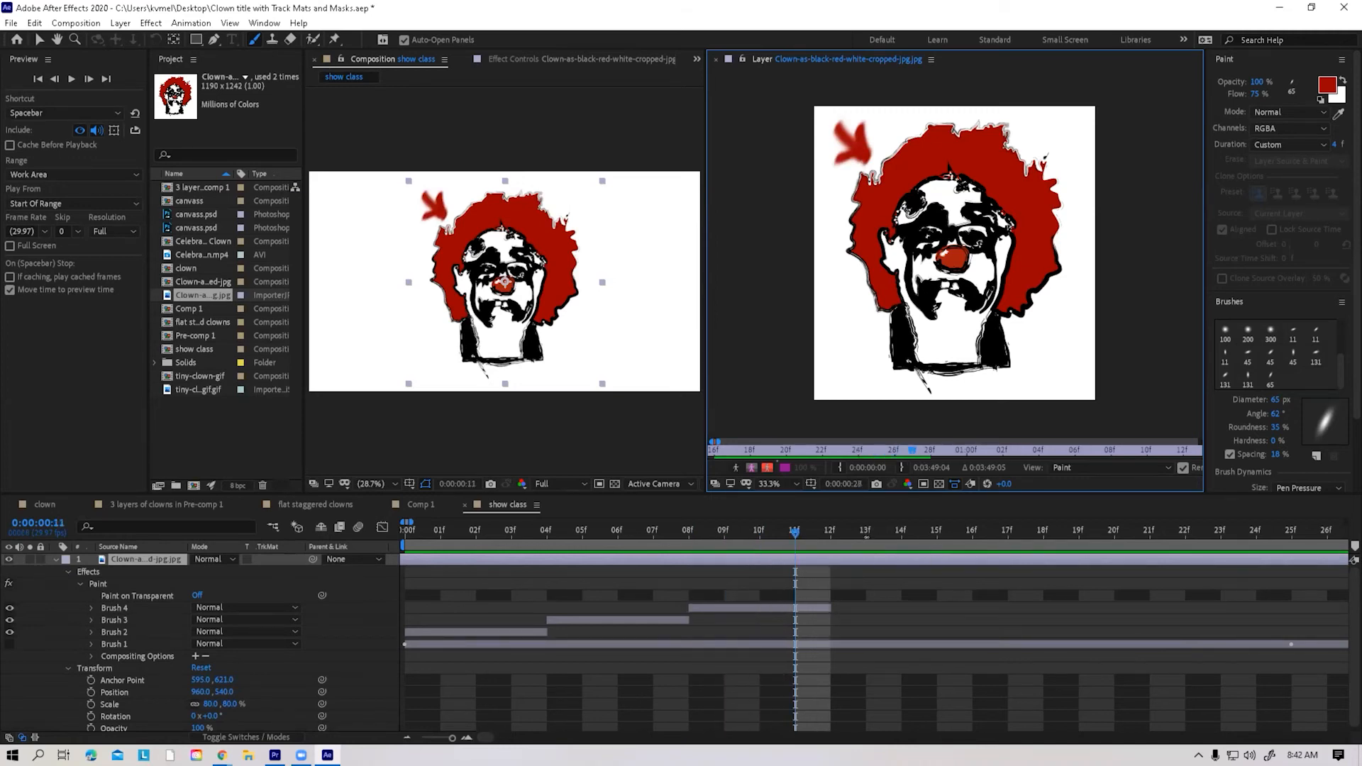
key("Page_Down")
mouse_move(837, 141)
left_mouse_down()
mouse_move(859, 158)
mouse_move(855, 139)
mouse_move(828, 153)
left_mouse_up()
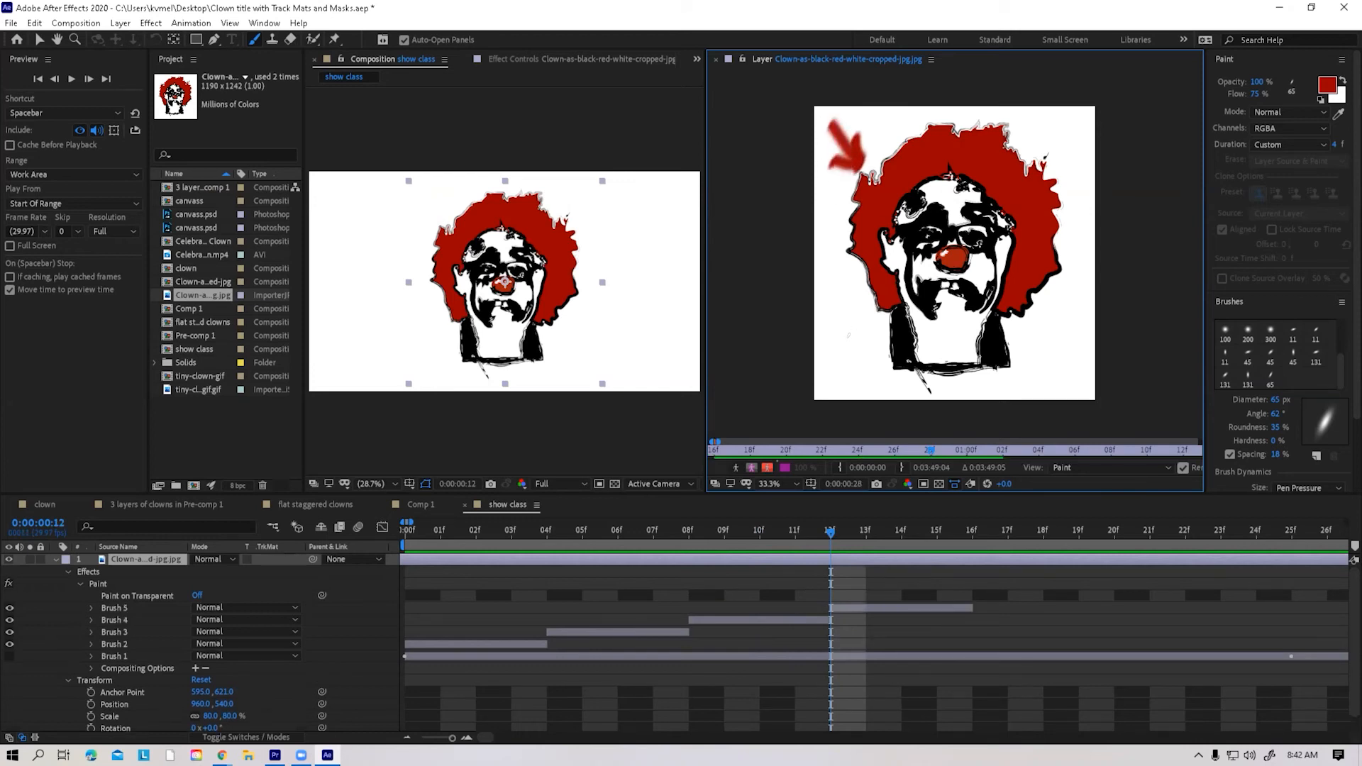
key("Page_Down")
key("Page_Down")
key("Page_Down")
key("Page_Down")
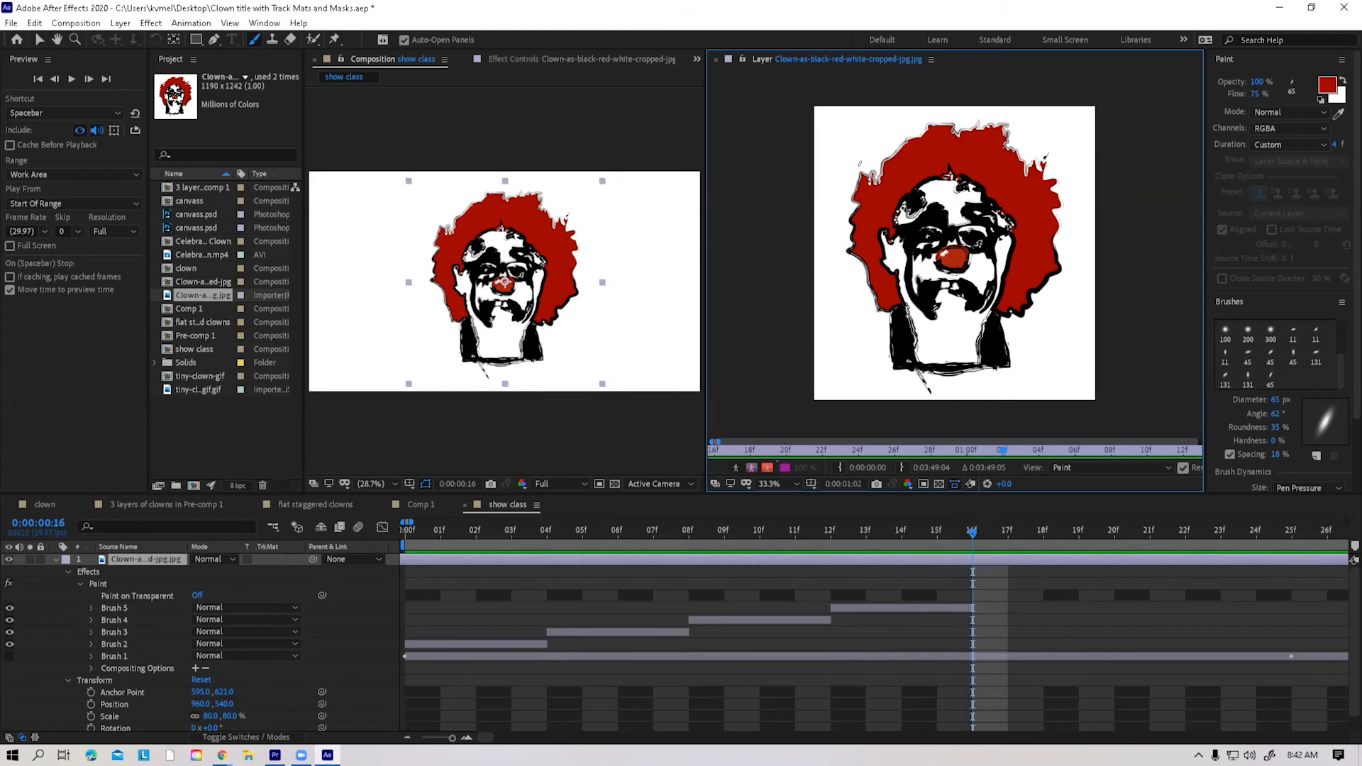
mouse_move(833, 121)
left_mouse_down()
mouse_move(866, 151)
mouse_move(859, 126)
mouse_move(834, 152)
left_mouse_up()
Step: Continue the sequence with 4-frame red arrow-like strokes beside the clown's hair at frame 20 and frame 24
key("Page_Down")
key("Page_Down")
key("Page_Down")
key("Page_Down")
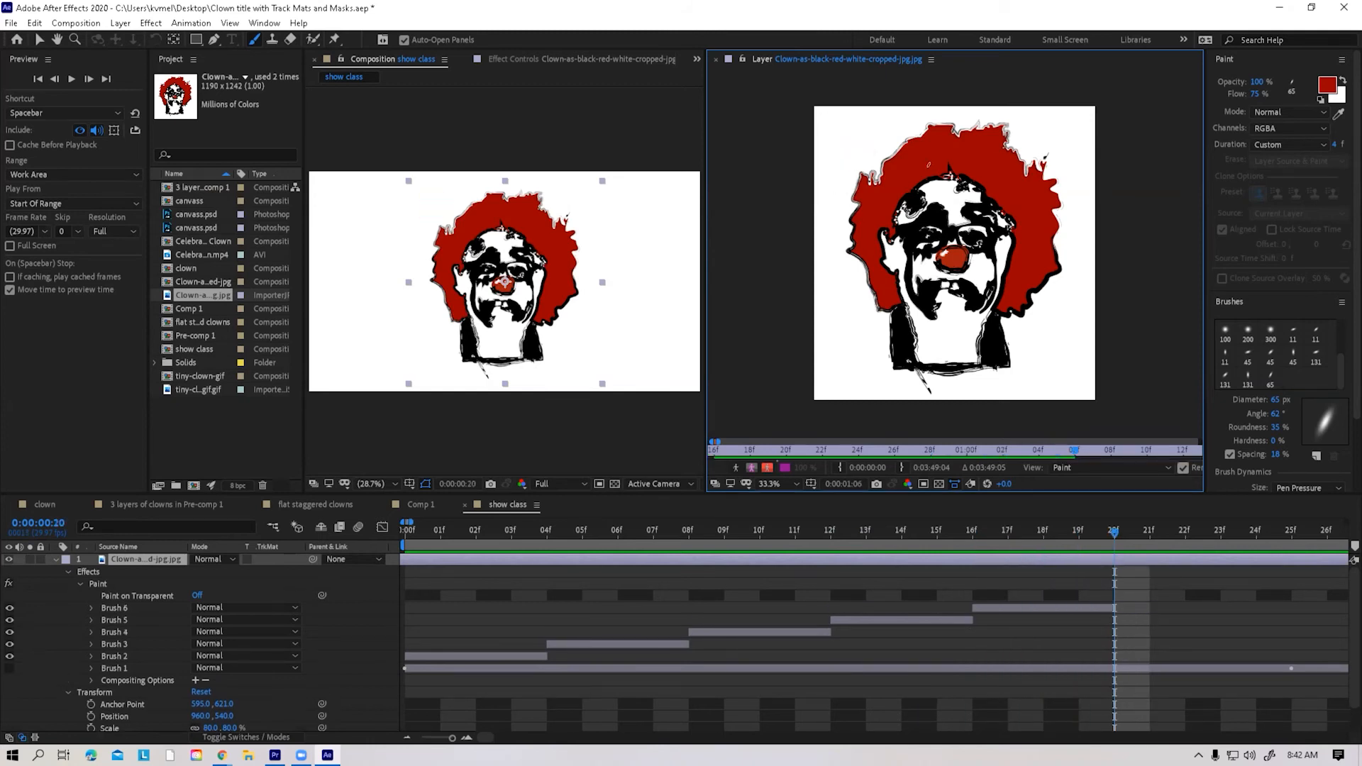
mouse_move(834, 121)
left_mouse_down()
mouse_move(862, 157)
mouse_move(859, 132)
mouse_move(870, 167)
mouse_move(836, 162)
left_mouse_up()
key("Page_Down")
key("Page_Down")
key("Page_Down")
key("Page_Down")
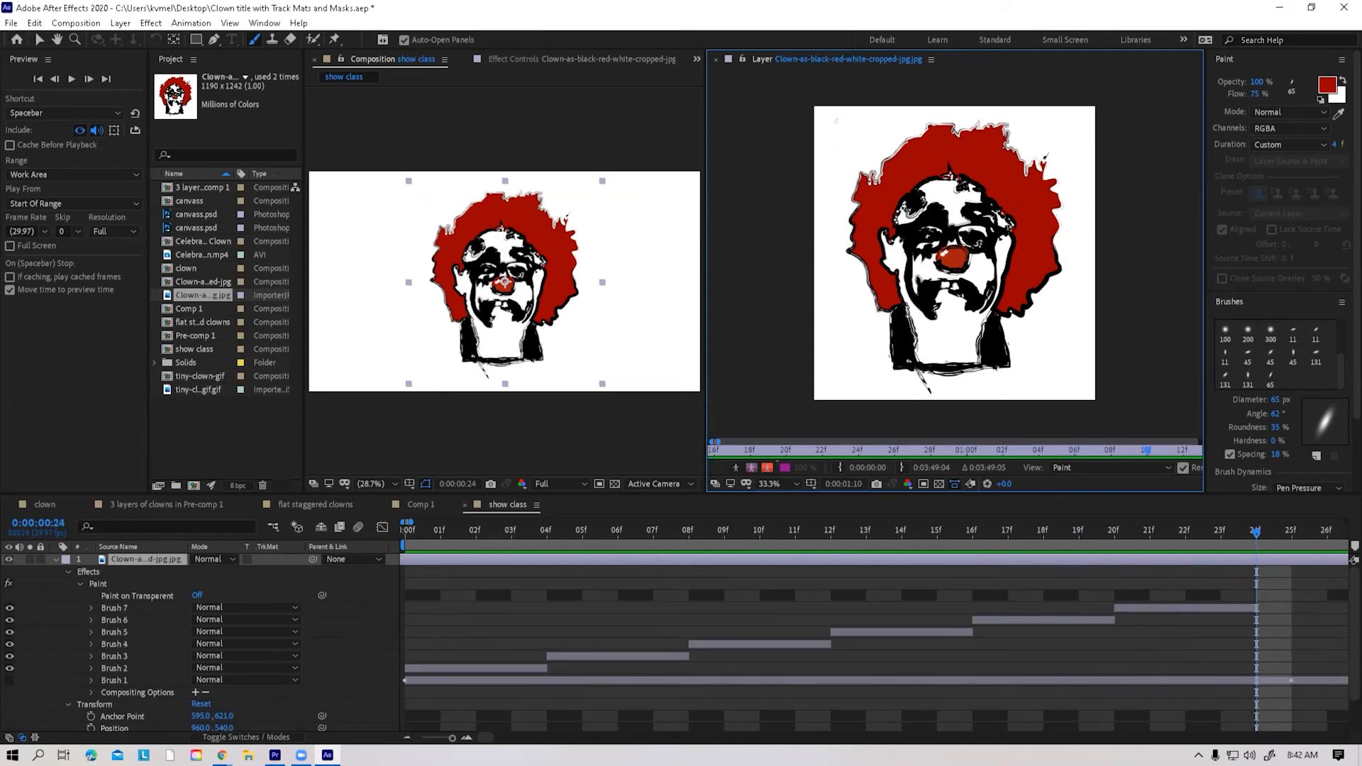
mouse_move(826, 112)
left_mouse_down()
mouse_move(869, 154)
mouse_move(870, 134)
mouse_move(842, 162)
left_mouse_up()
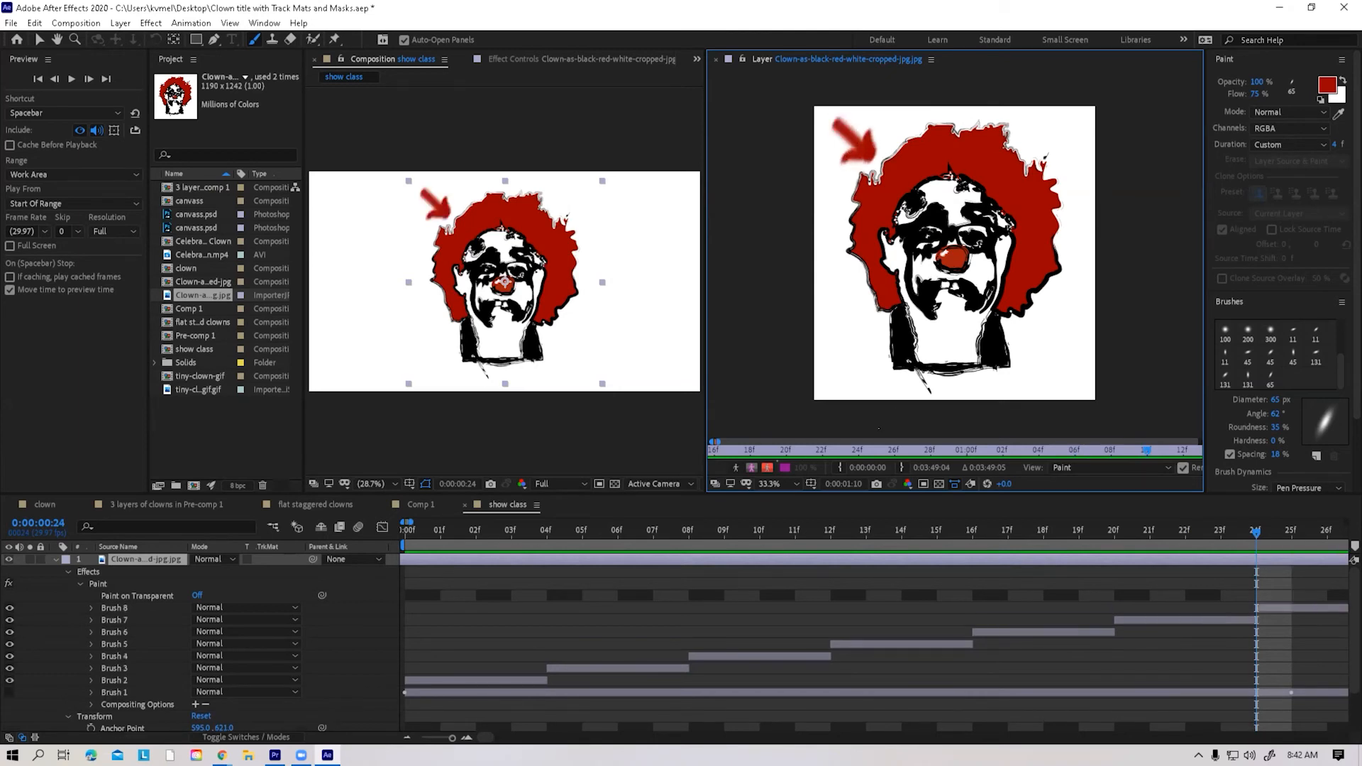
Step: Preview the whole sequence of staggered 4-frame arrow strokes beside the clown's hair
key("minus")
key("minus")
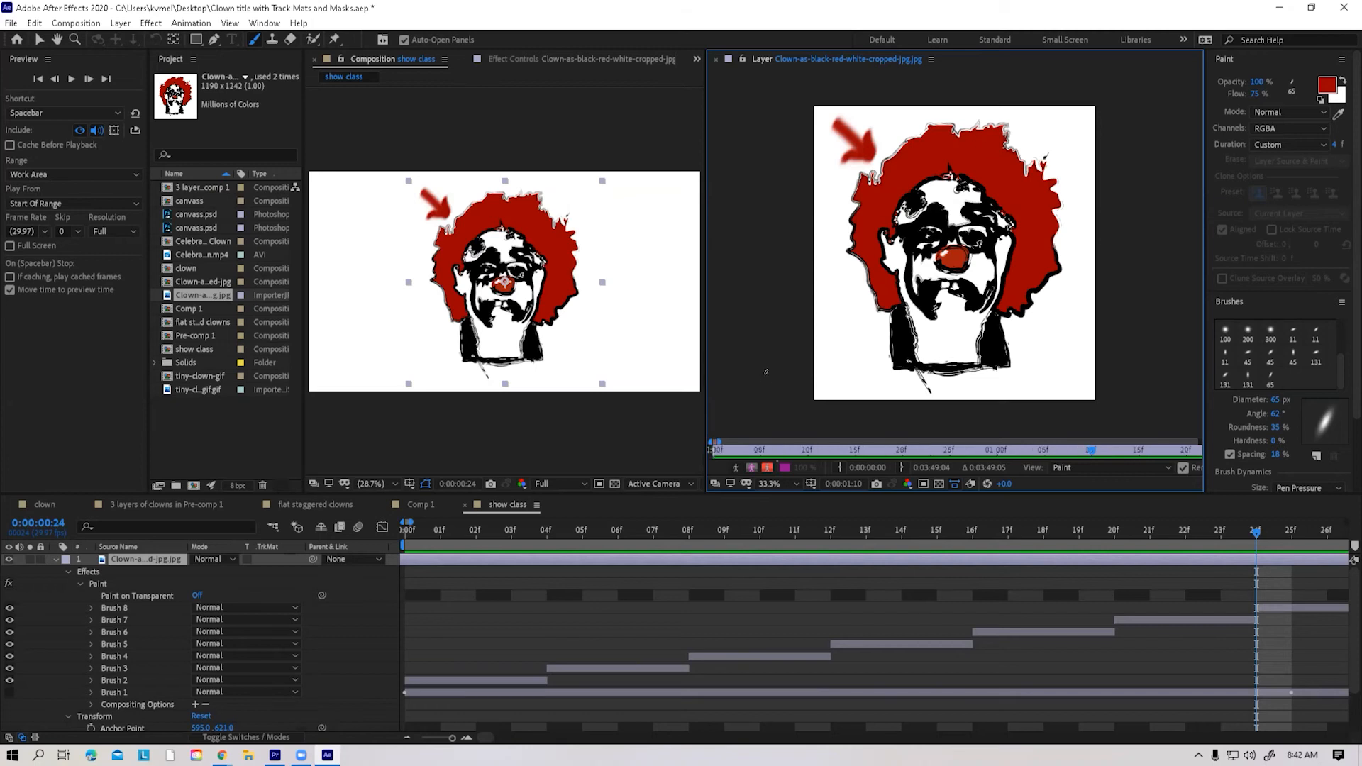
left_click(759, 532)
key("minus")
key("minus")
key("minus")
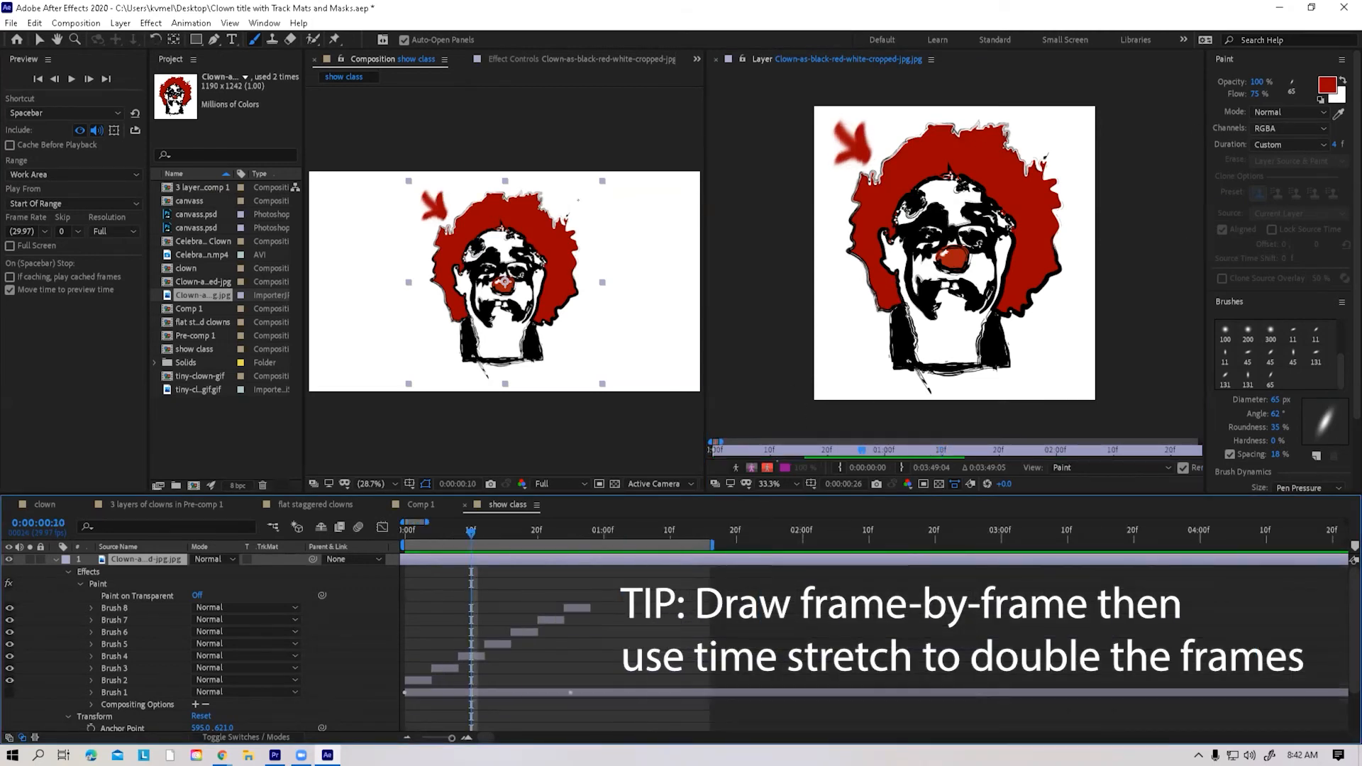
left_click(72, 78)
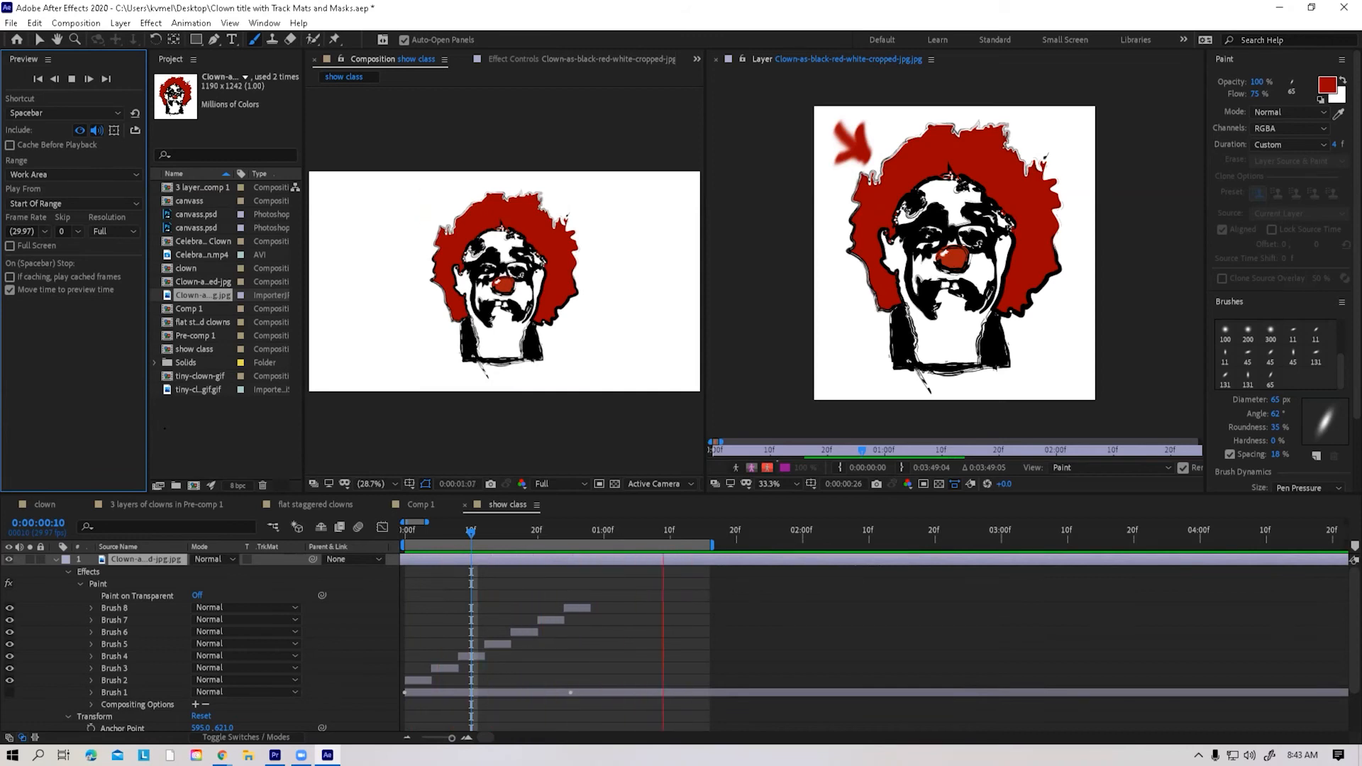
left_click(503, 284)
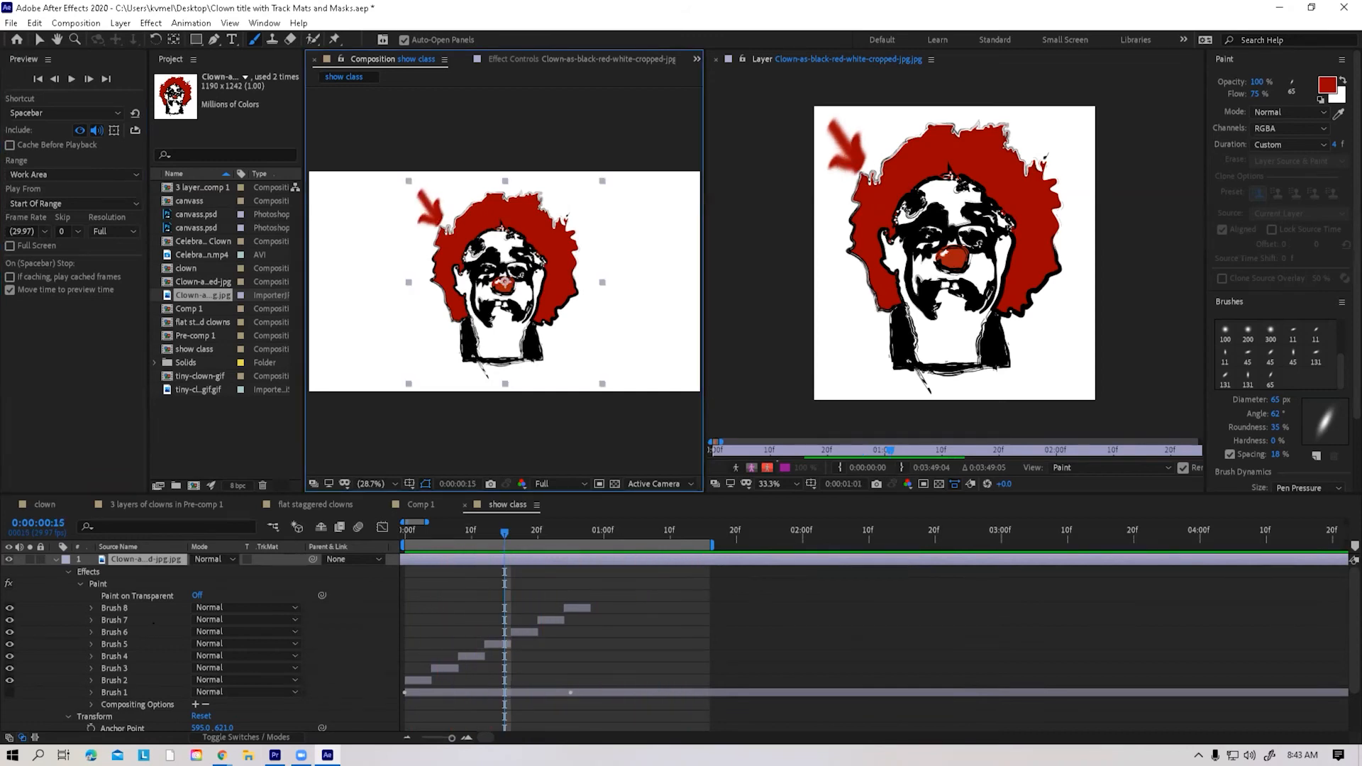
Step: Delete all the paint strokes from Brush 1 through Brush 8
left_click(121, 689)
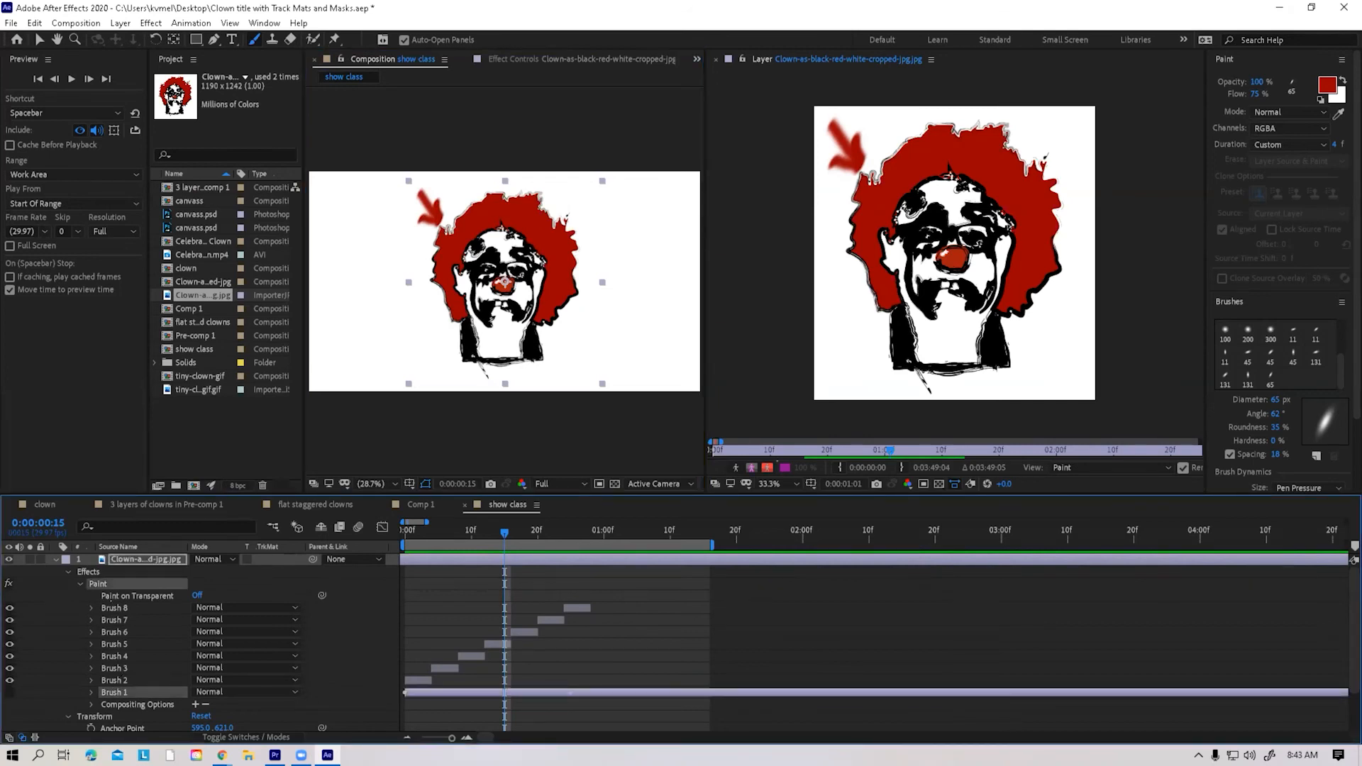
left_click(112, 607, "shift")
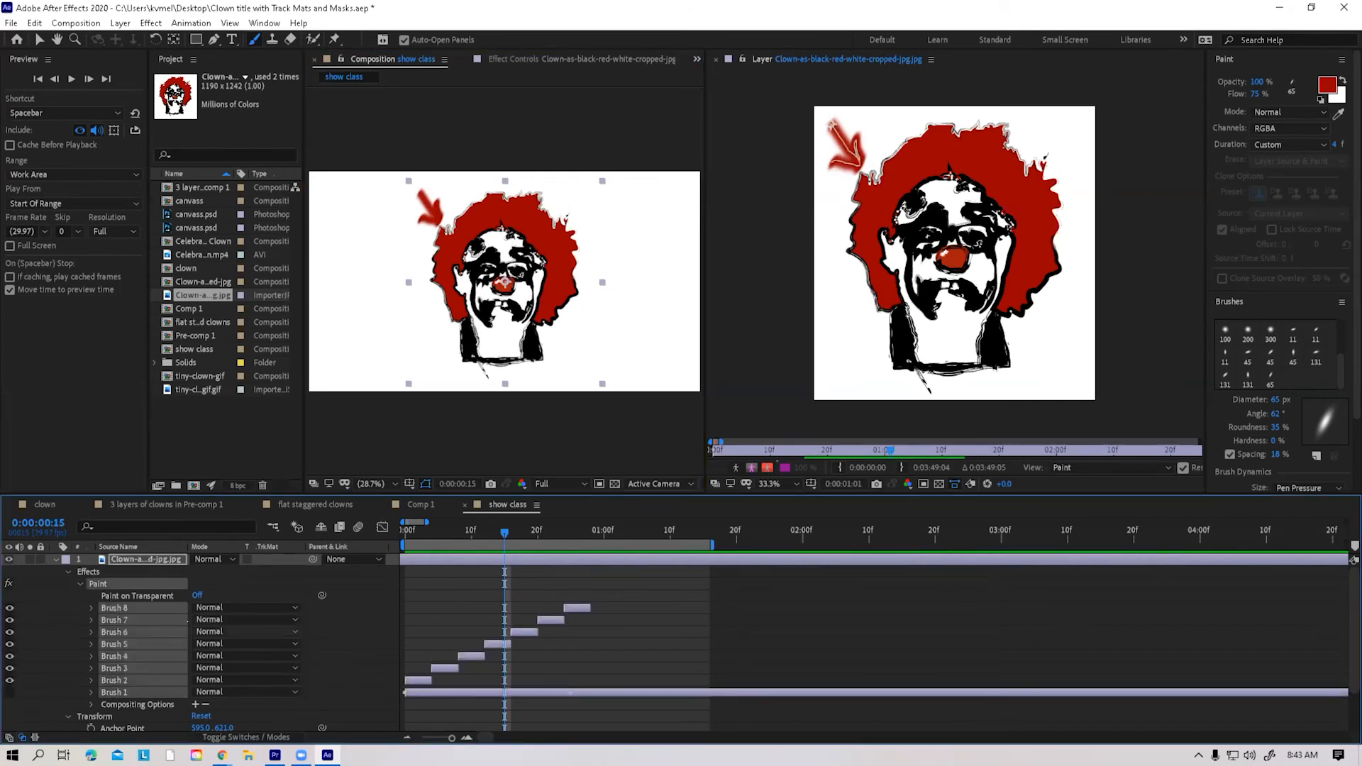
key("Delete")
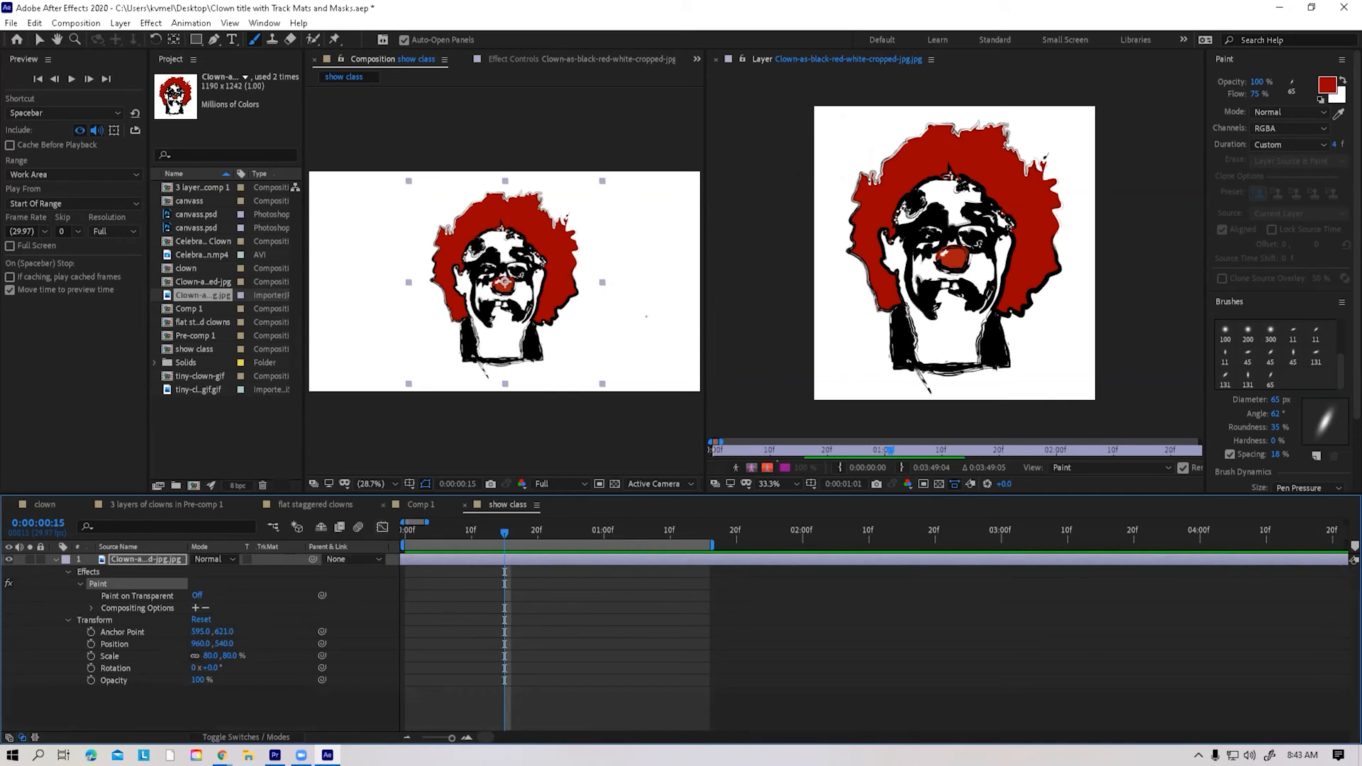
Step: Paint three 4-frame red strokes beside the clown's hair at frame 15 and stagger Brush 2 and Brush 3 so the last ends at frame 26
mouse_move(831, 120)
left_mouse_down()
mouse_move(859, 146)
mouse_move(856, 119)
mouse_move(843, 157)
mouse_move(855, 115)
mouse_move(826, 160)
mouse_move(878, 160)
mouse_move(868, 134)
mouse_move(824, 169)
left_mouse_up()
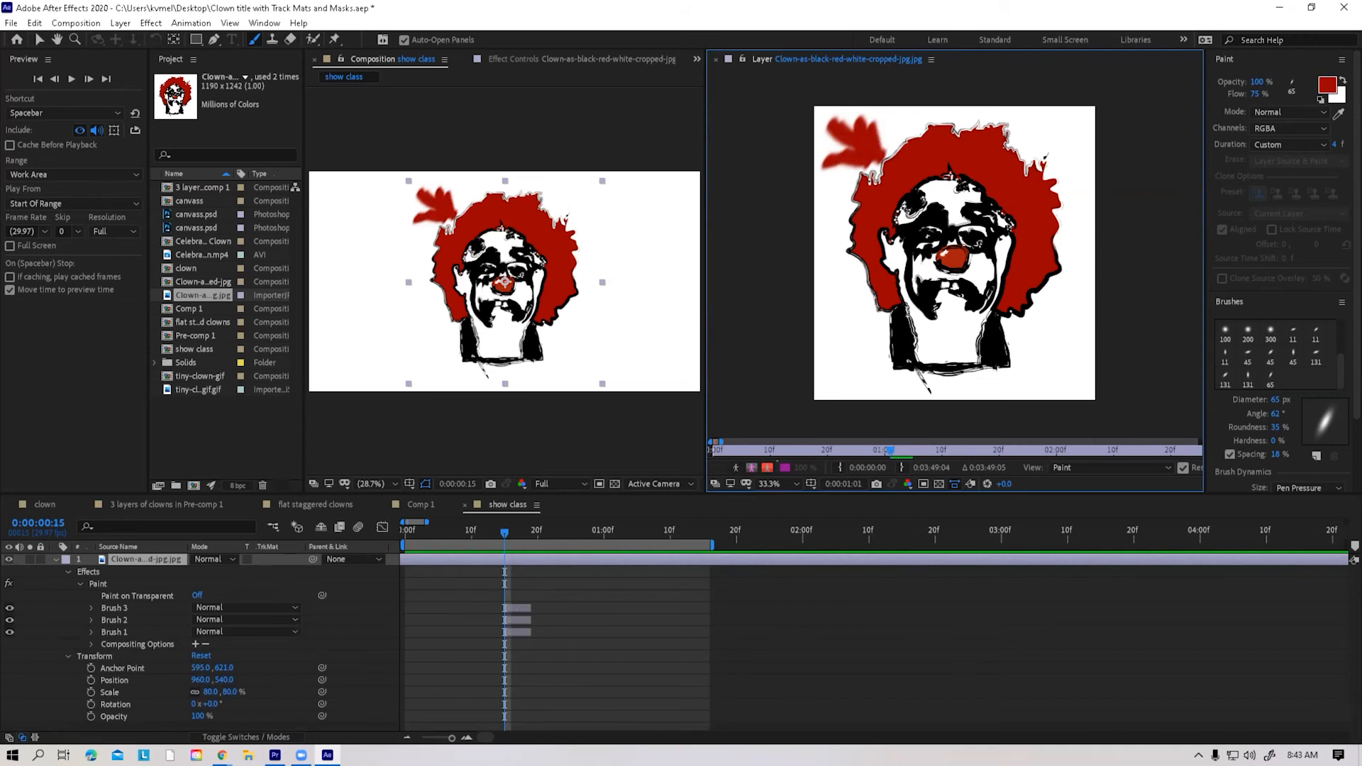
left_click_drag(508, 620, 555, 608)
left_click(577, 533)
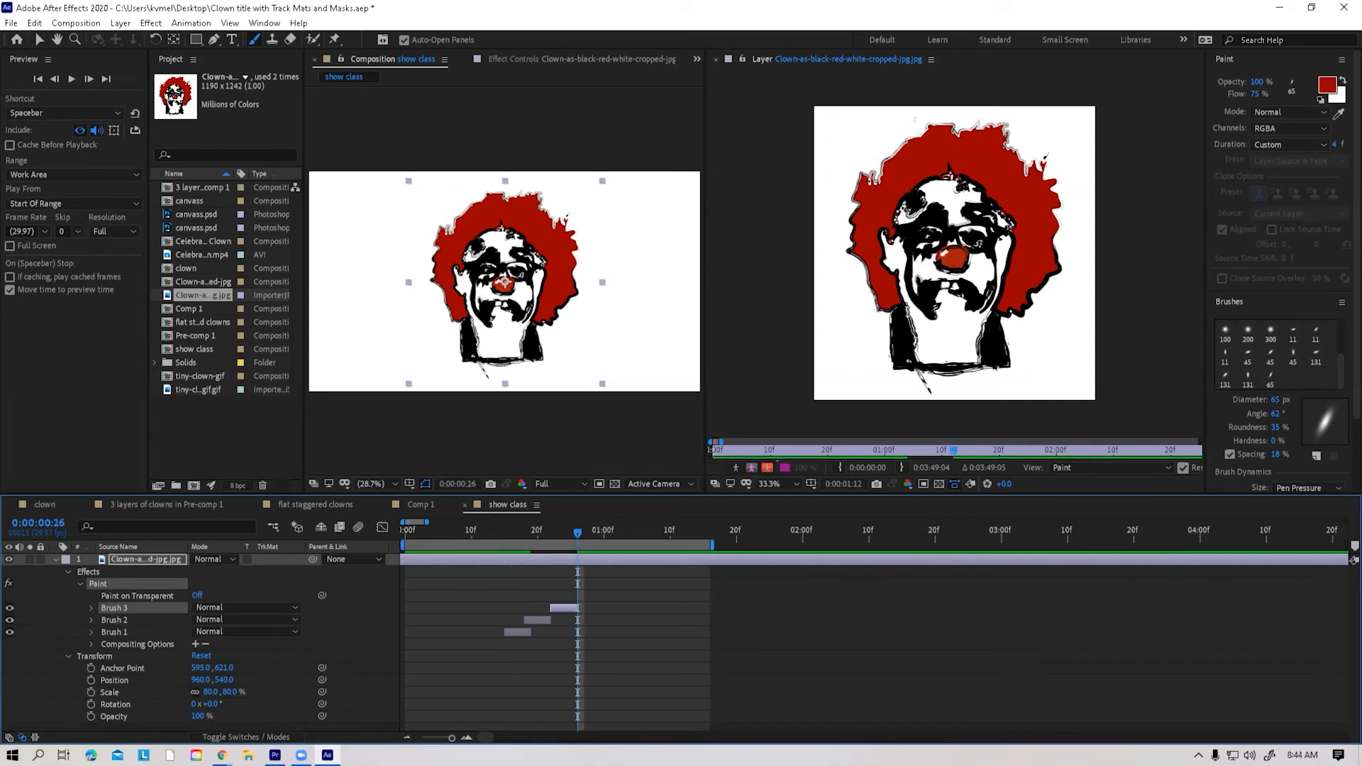
mouse_move(834, 122)
left_mouse_down()
mouse_move(849, 139)
mouse_move(860, 119)
mouse_move(878, 164)
mouse_move(843, 159)
left_mouse_up()
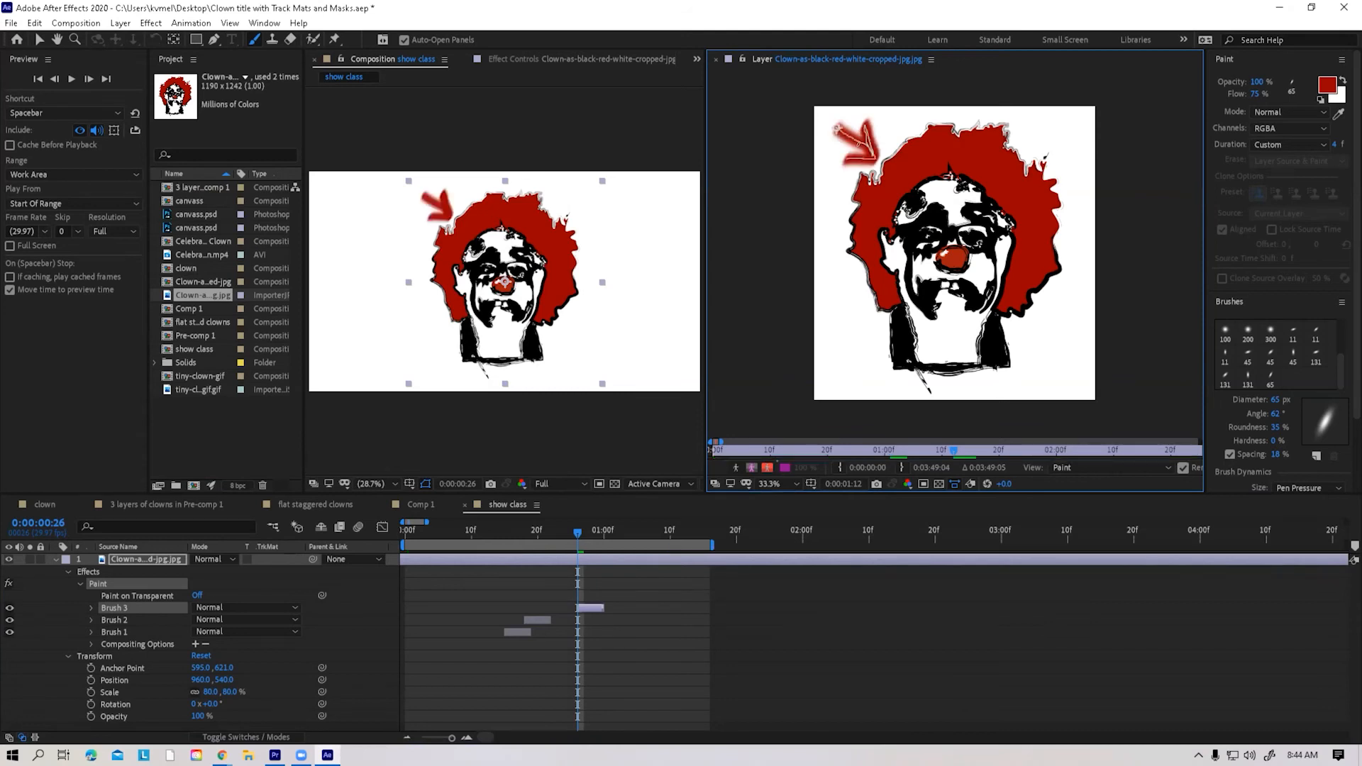
key("Page_Down")
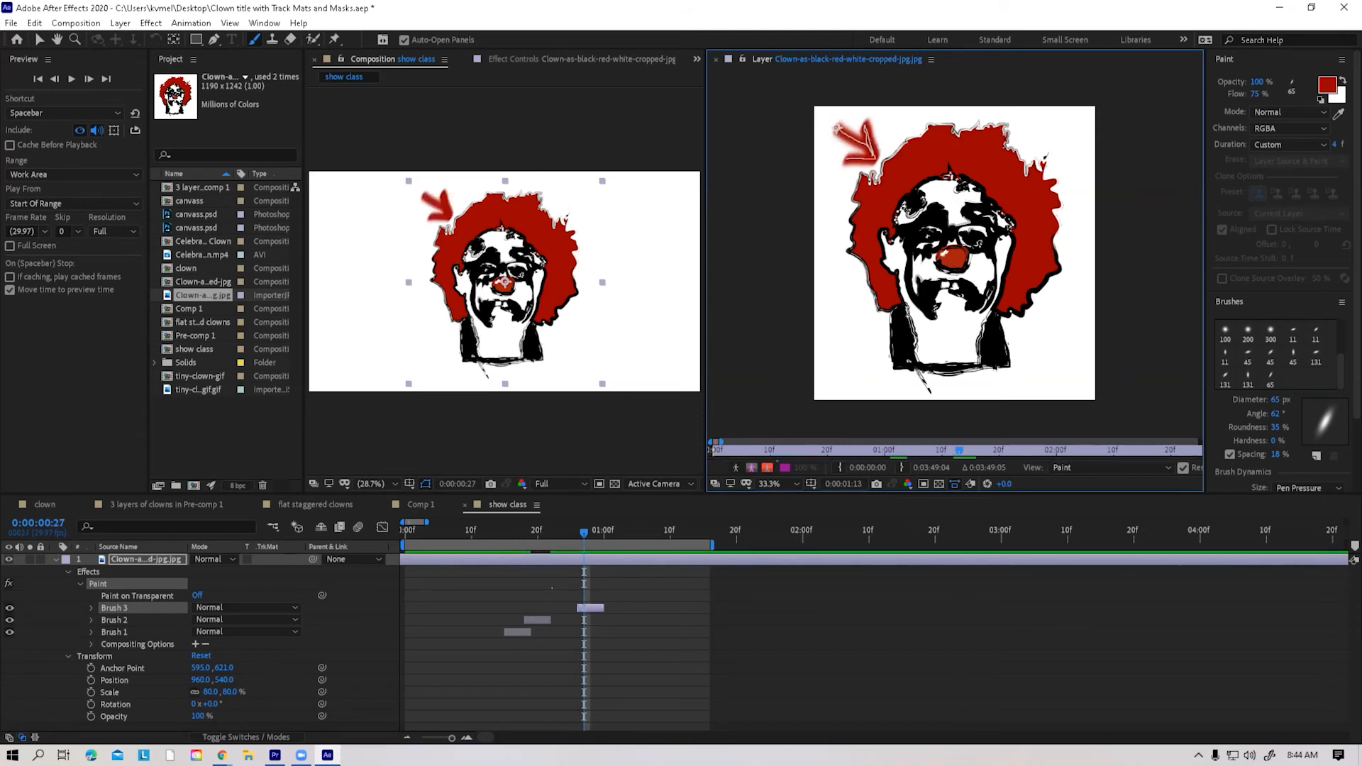
key("ctrl+z")
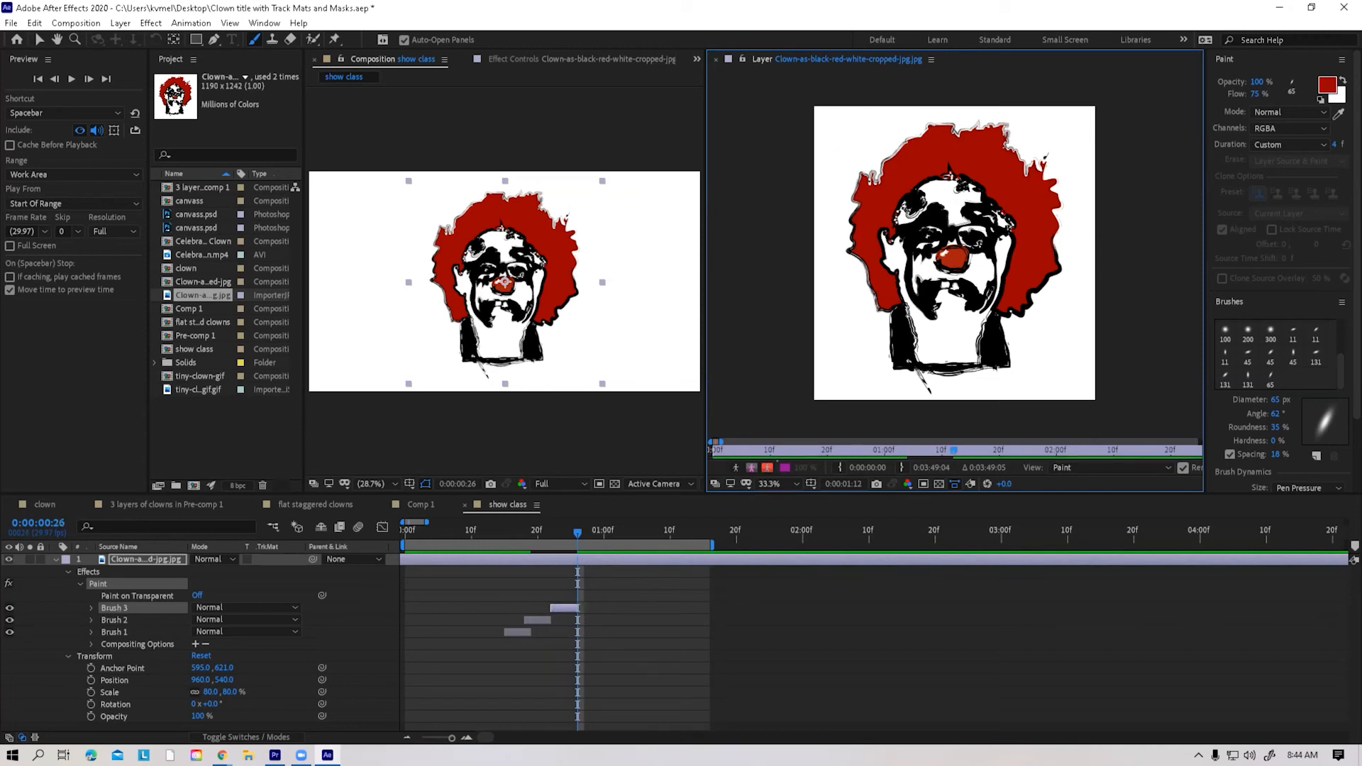
Step: With Brush 3 selected, redraw its red arrow beside the clown's hair at frame 26, at 0:00:01:00 and at 0:00:01:04
mouse_move(827, 117)
left_mouse_down()
mouse_move(874, 162)
mouse_move(860, 122)
mouse_move(839, 161)
mouse_move(877, 157)
mouse_move(868, 126)
mouse_move(840, 160)
left_mouse_up()
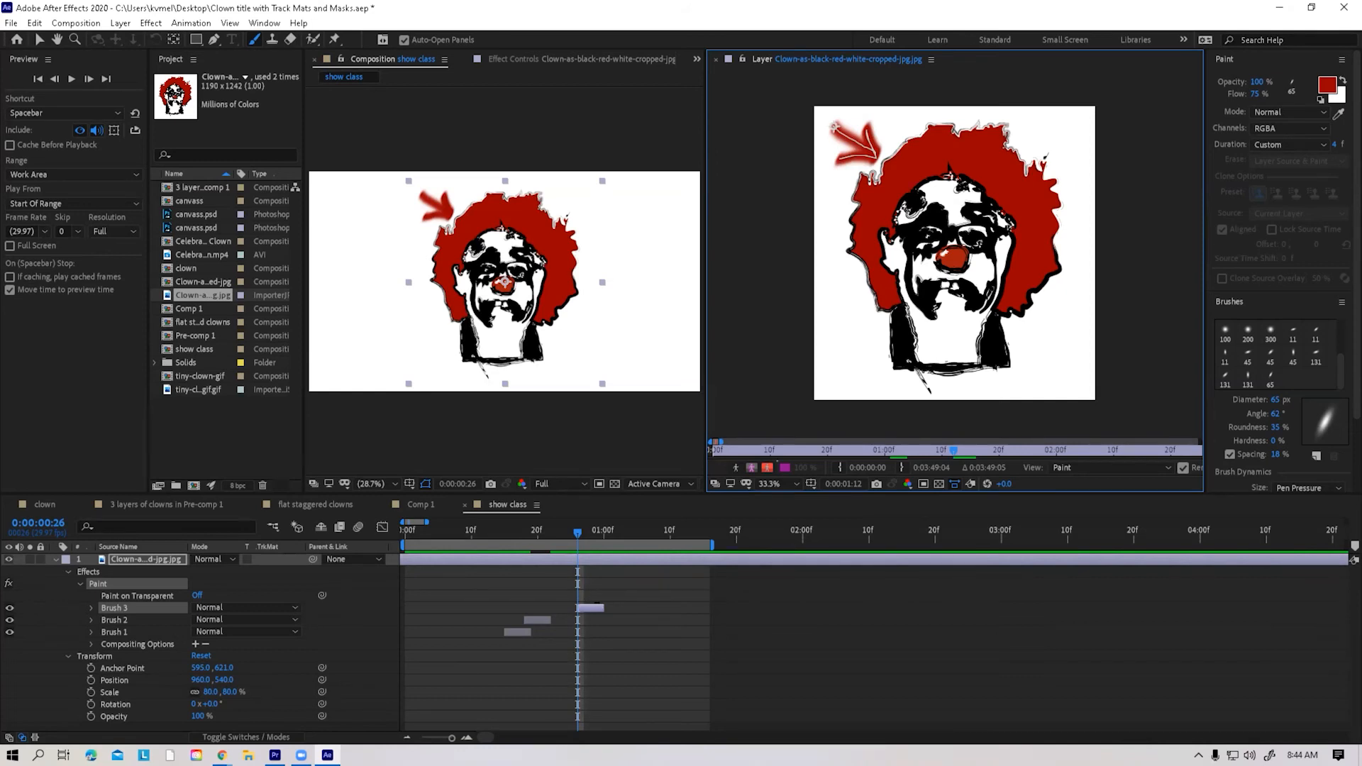
key("Page_Down")
key("Page_Down")
key("Page_Down")
key("Page_Down")
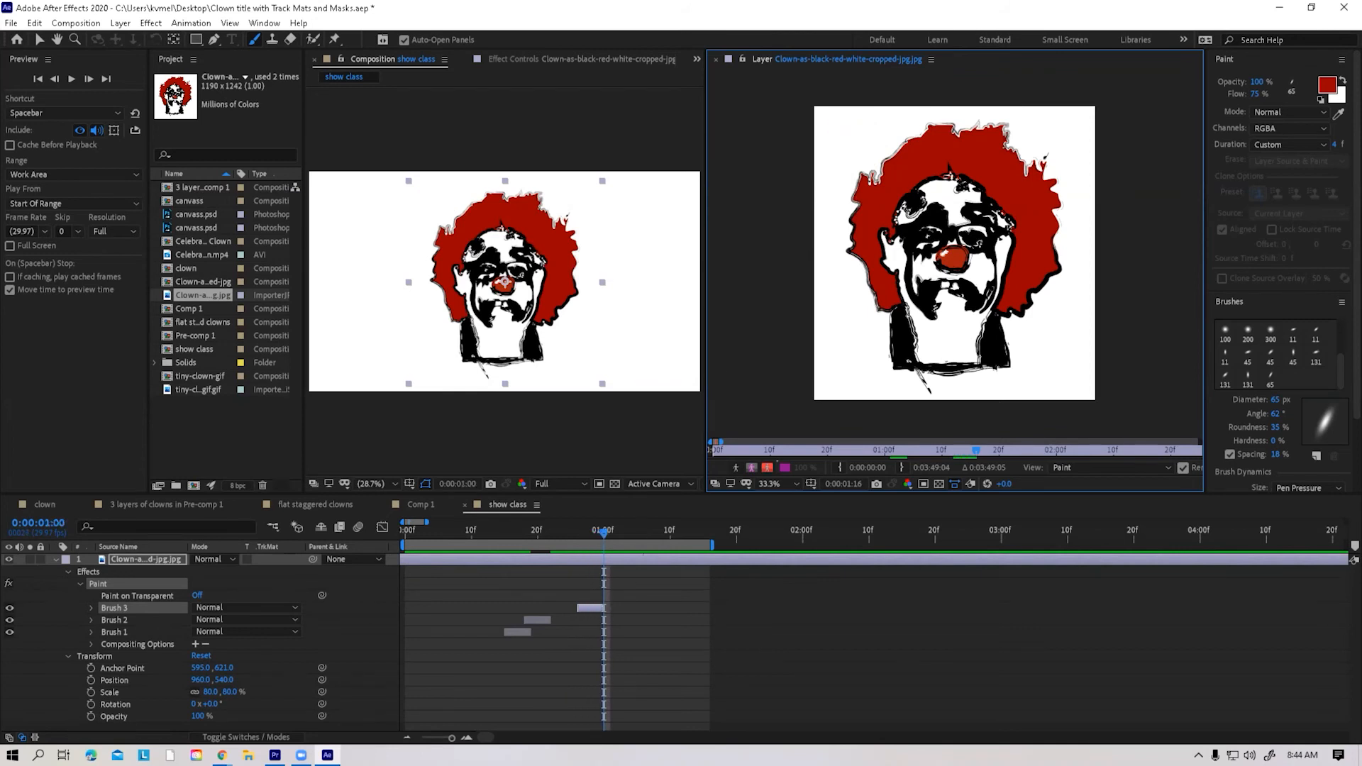
mouse_move(826, 118)
left_mouse_down()
mouse_move(867, 154)
mouse_move(871, 130)
mouse_move(831, 159)
left_mouse_up()
key("Page_Down")
key("Page_Down")
key("Page_Down")
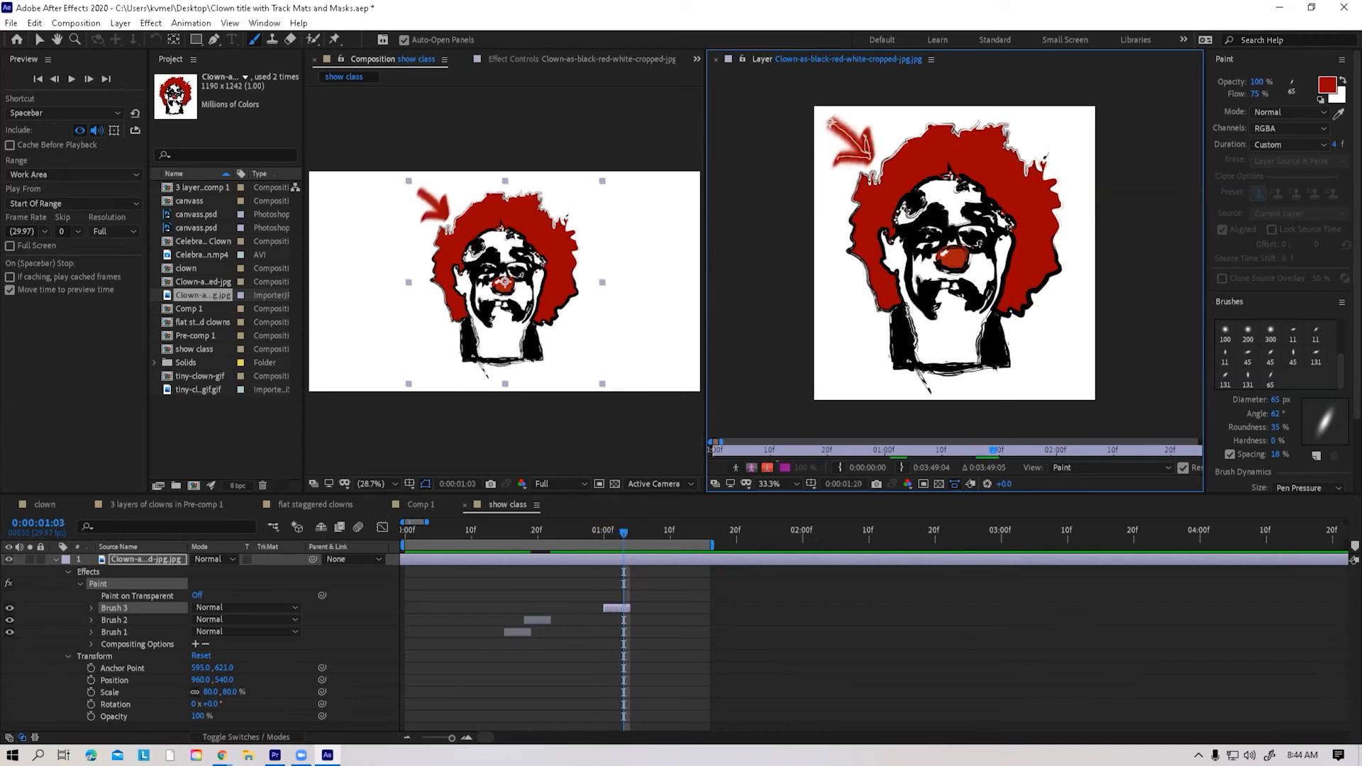
key("Page_Down")
mouse_move(834, 119)
left_mouse_down()
mouse_move(879, 151)
mouse_move(871, 123)
mouse_move(843, 164)
left_mouse_up()
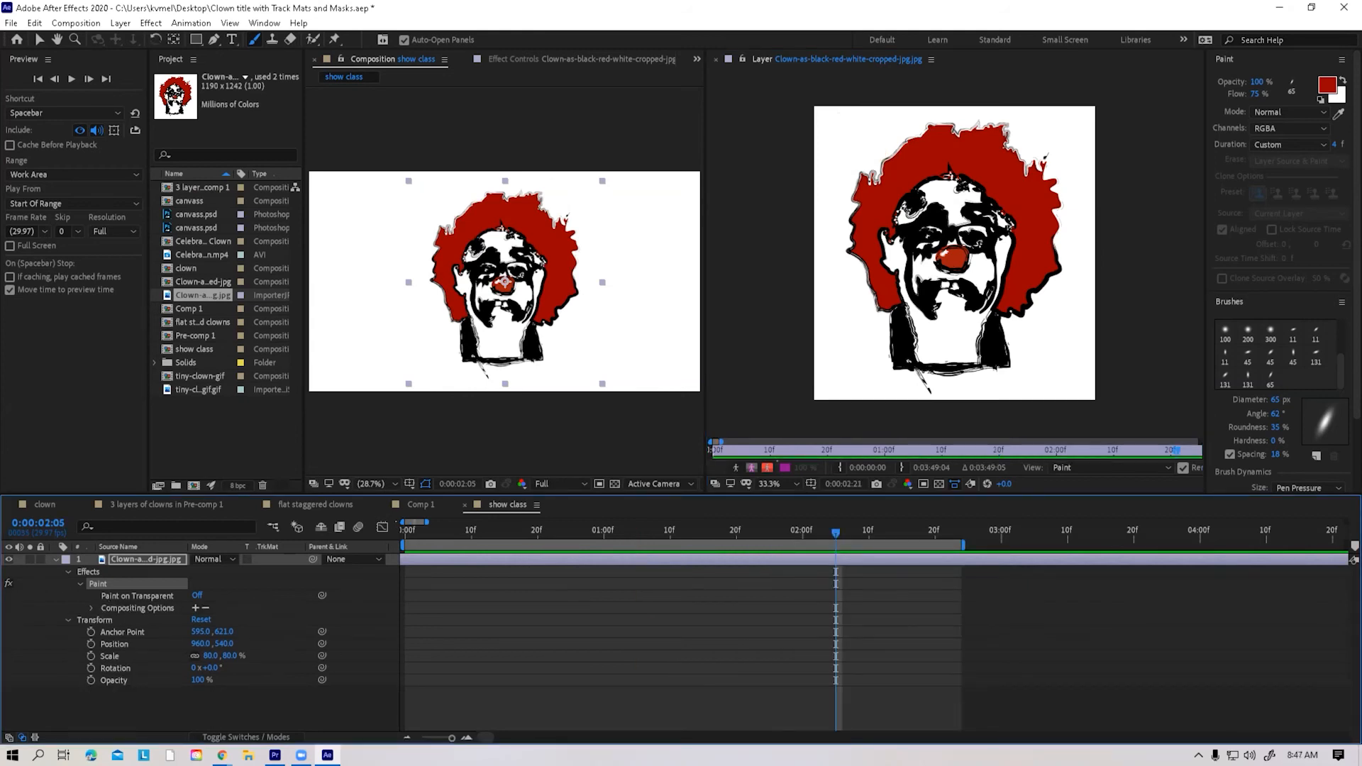
Step: Return to frame 0 and examine the blending modes offered for new paint strokes
key("Home")
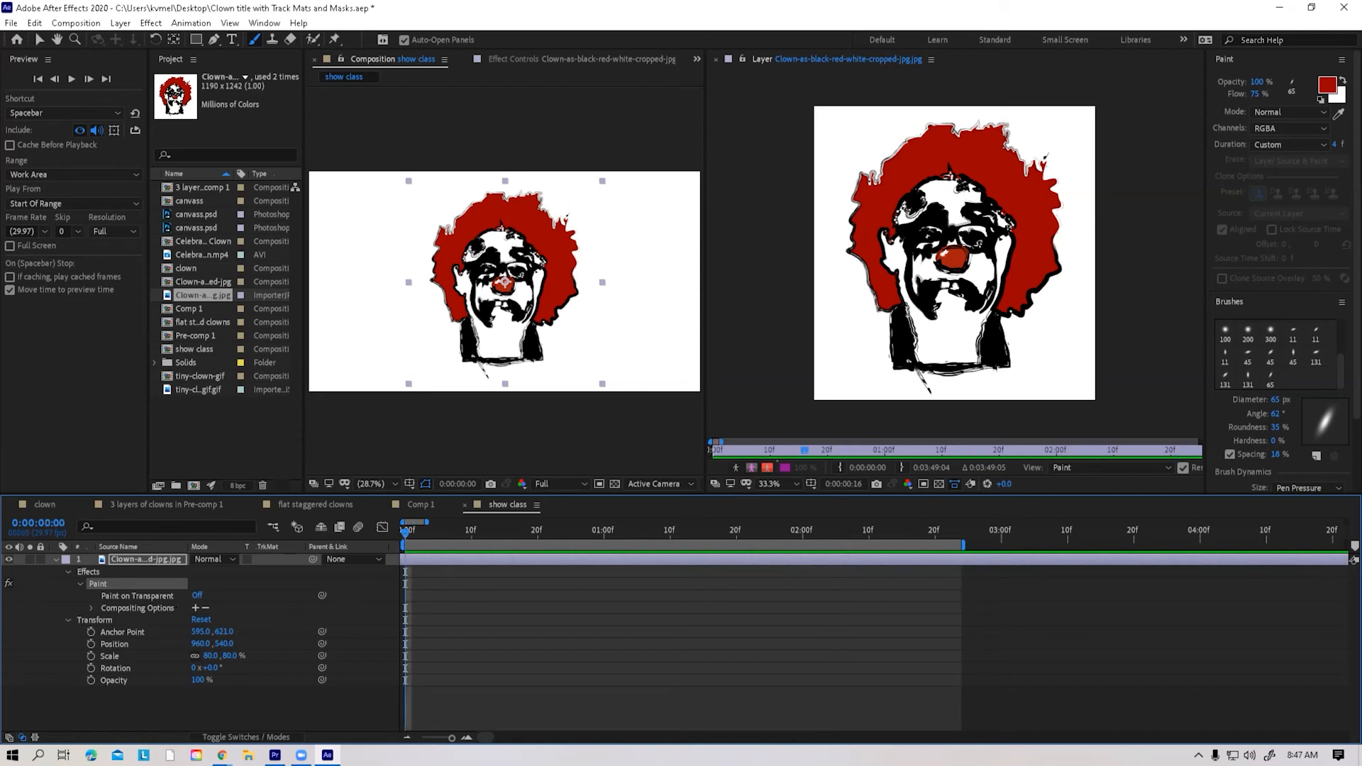
left_click(1278, 111)
left_click(1278, 112)
left_click(1278, 112)
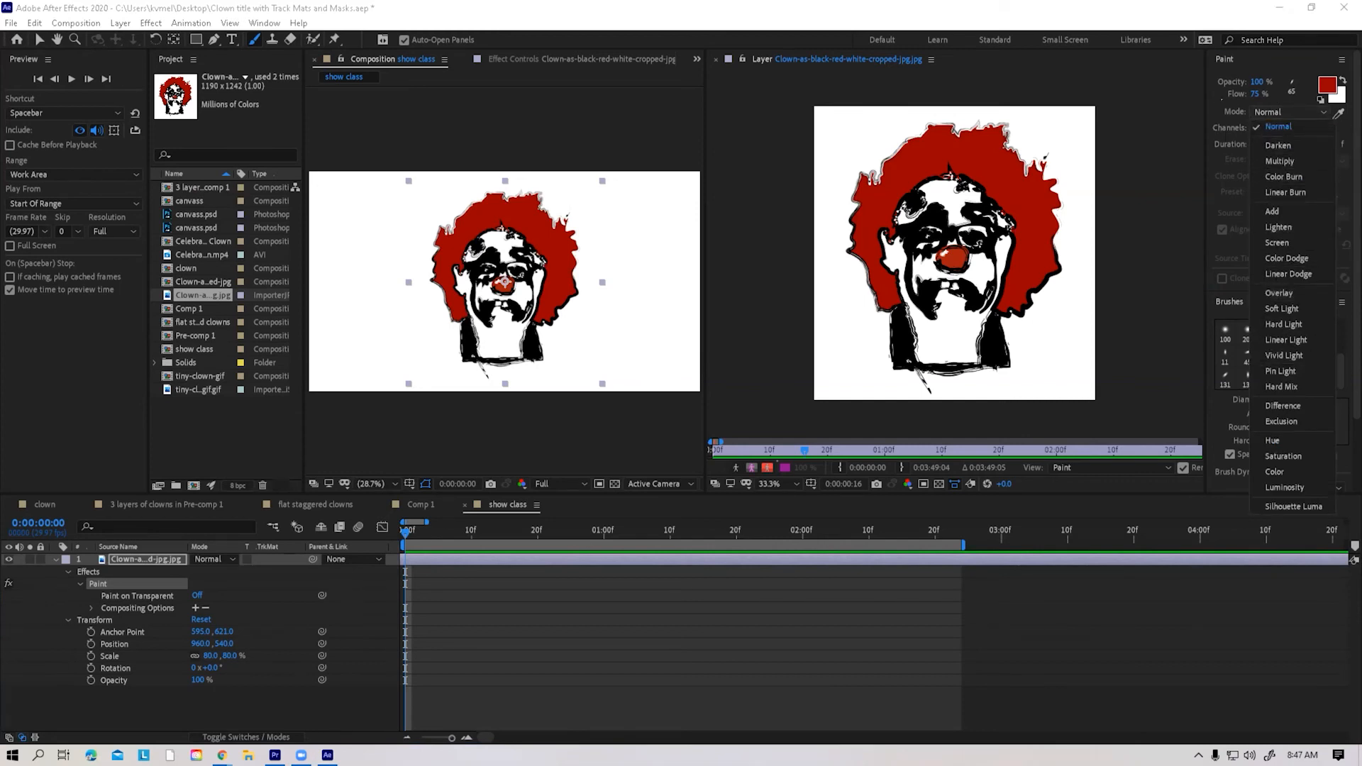
left_click(1278, 112)
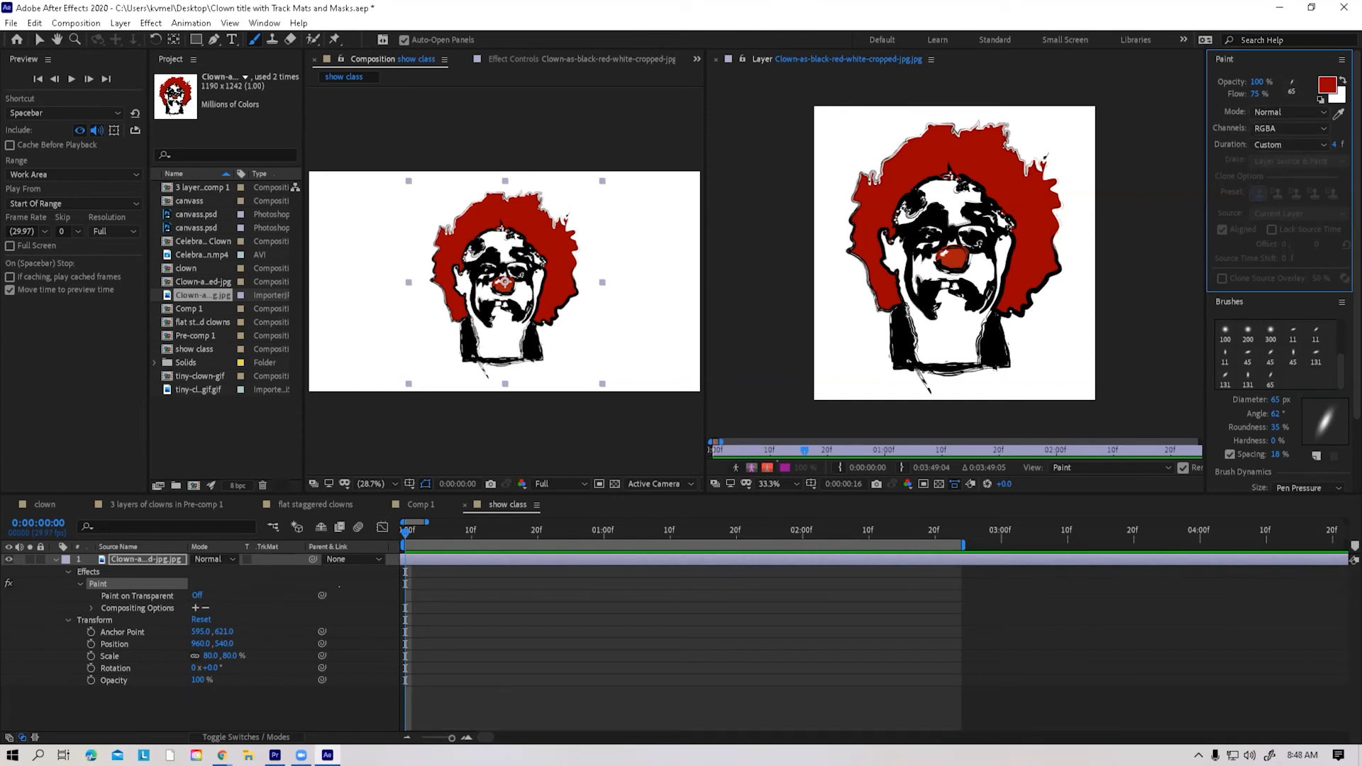
Step: Set the duration for new strokes to Constant and paint a red arrow beside the clown's hair at frame 0
left_click(1287, 144)
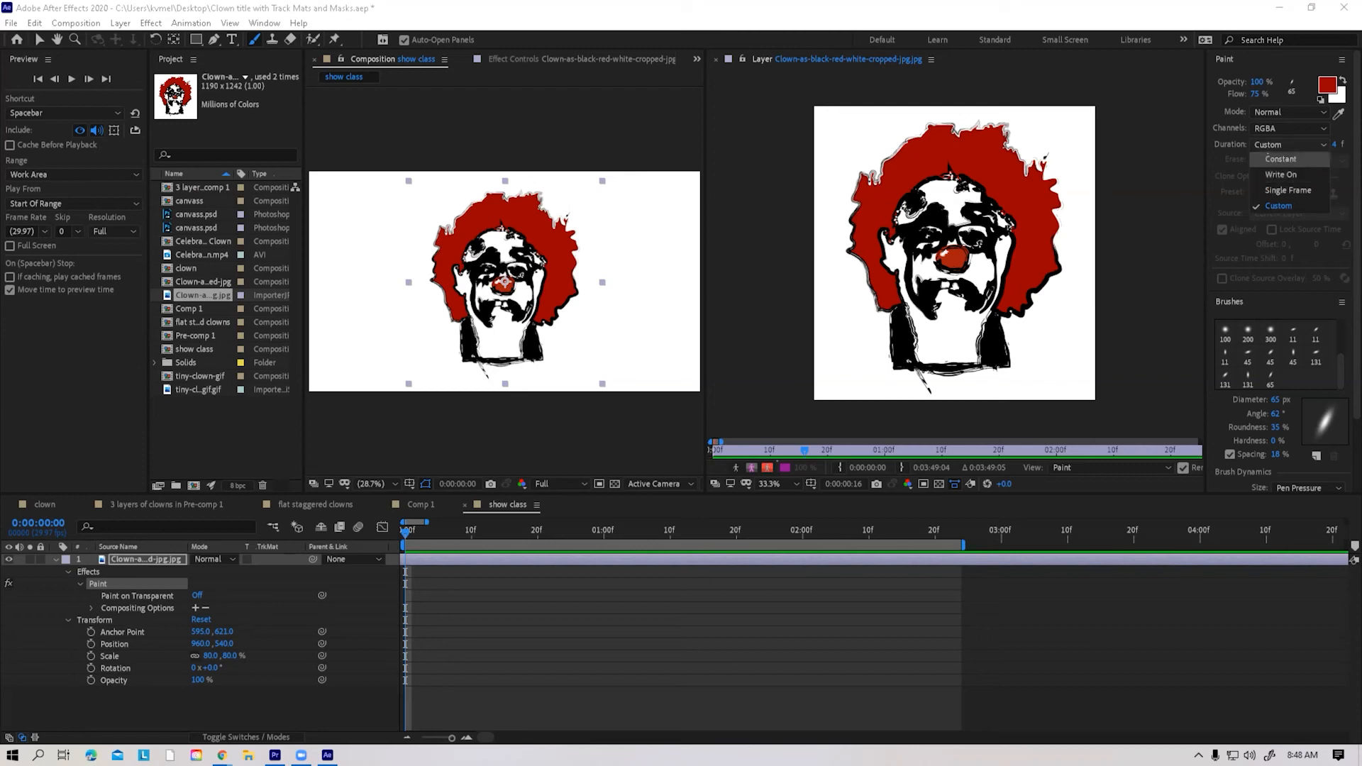
left_click(1281, 159)
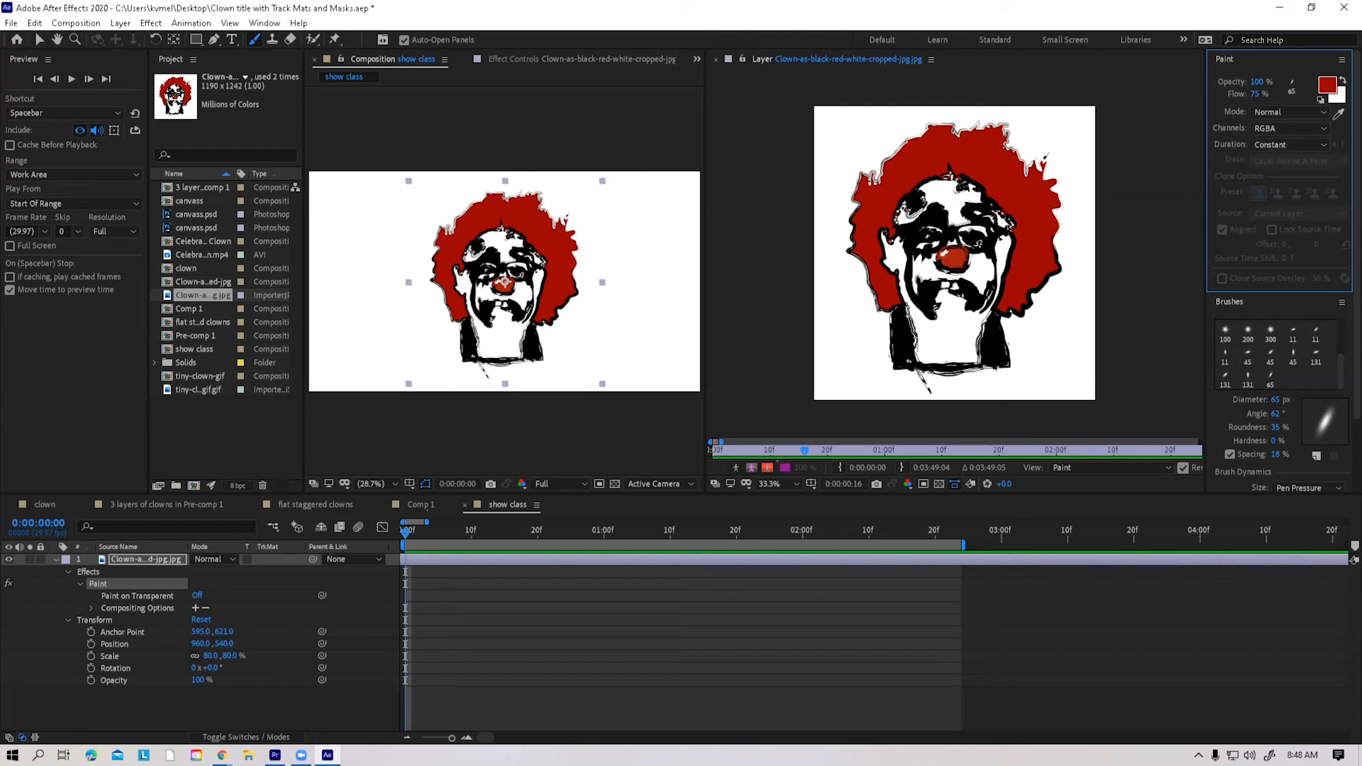
mouse_move(833, 118)
left_mouse_down()
mouse_move(869, 161)
mouse_move(870, 128)
mouse_move(851, 161)
mouse_move(834, 158)
left_mouse_up()
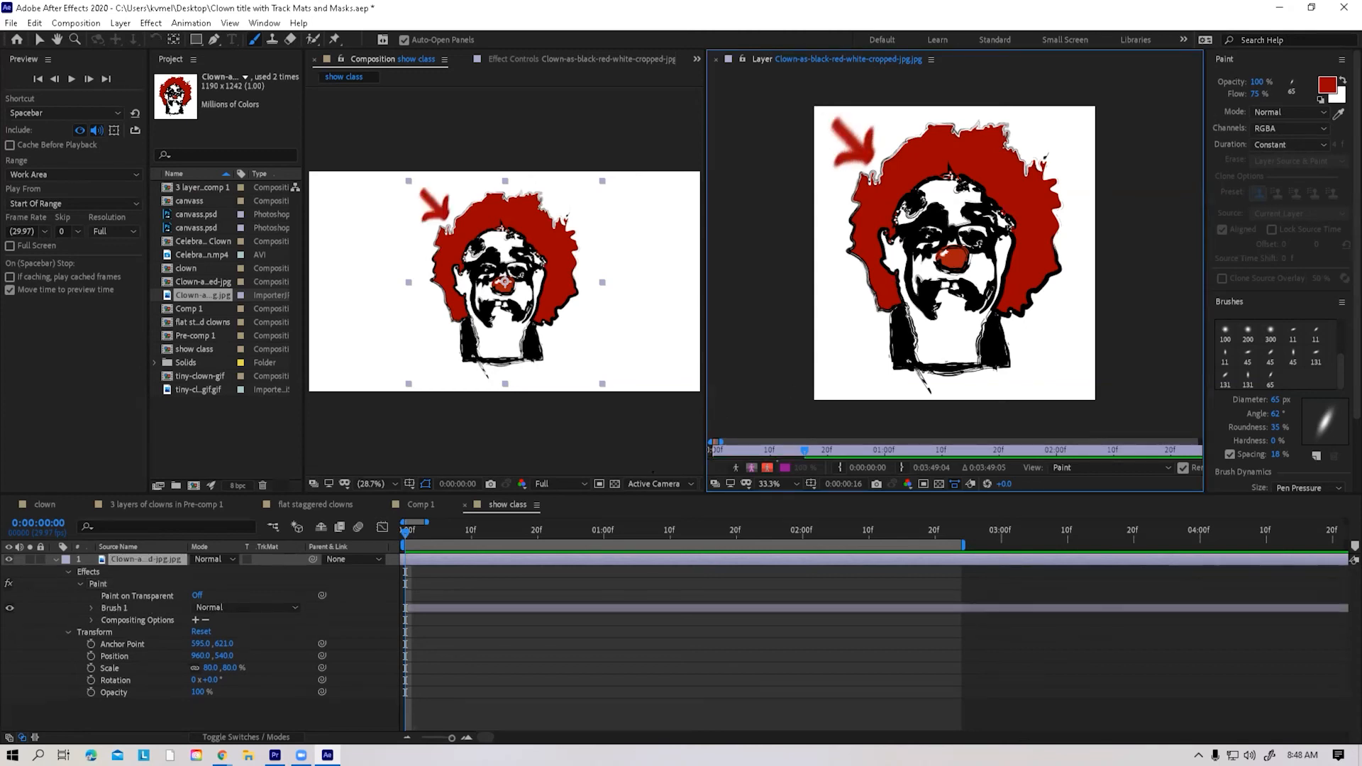
key("space")
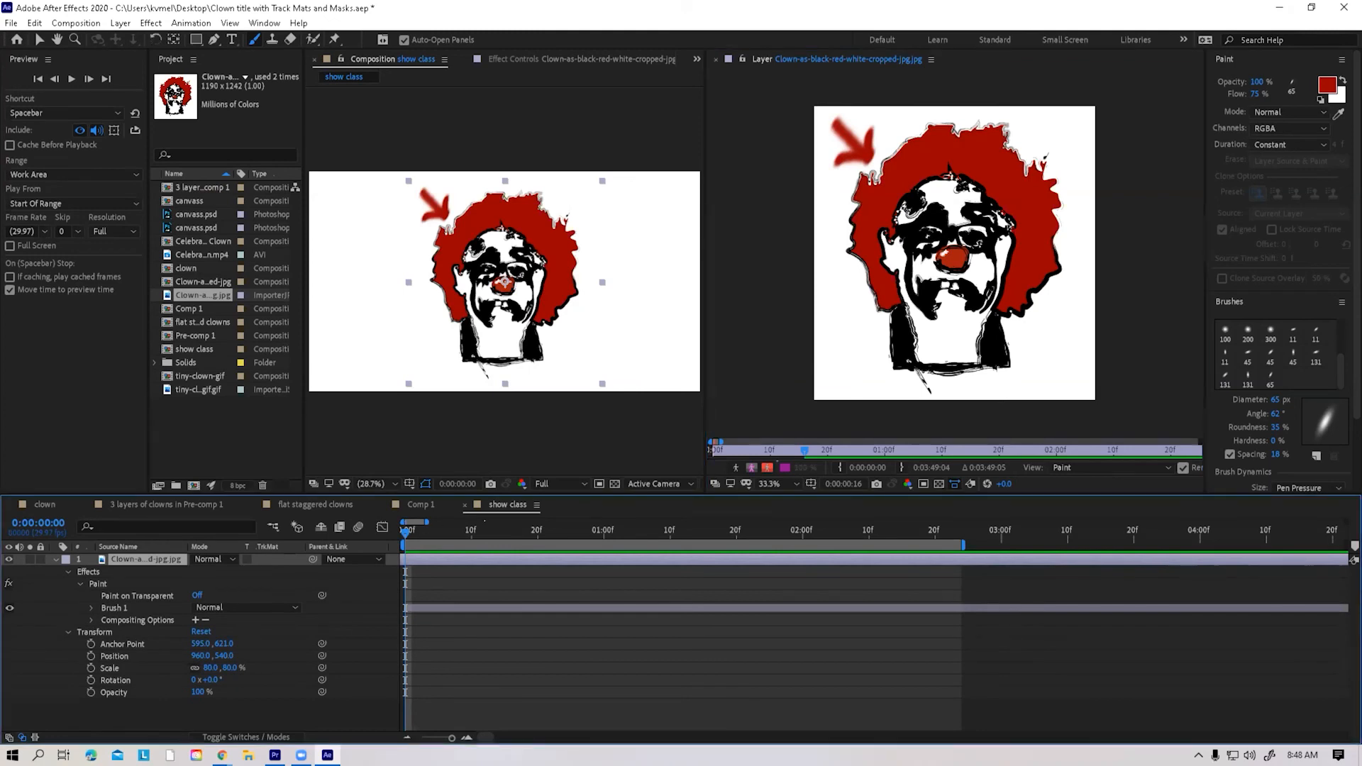
left_click_drag(1190, 518, 373, 539)
Step: Turn on keyframing for Brush 1's Path and stroke Color at frame 0
left_click(92, 608)
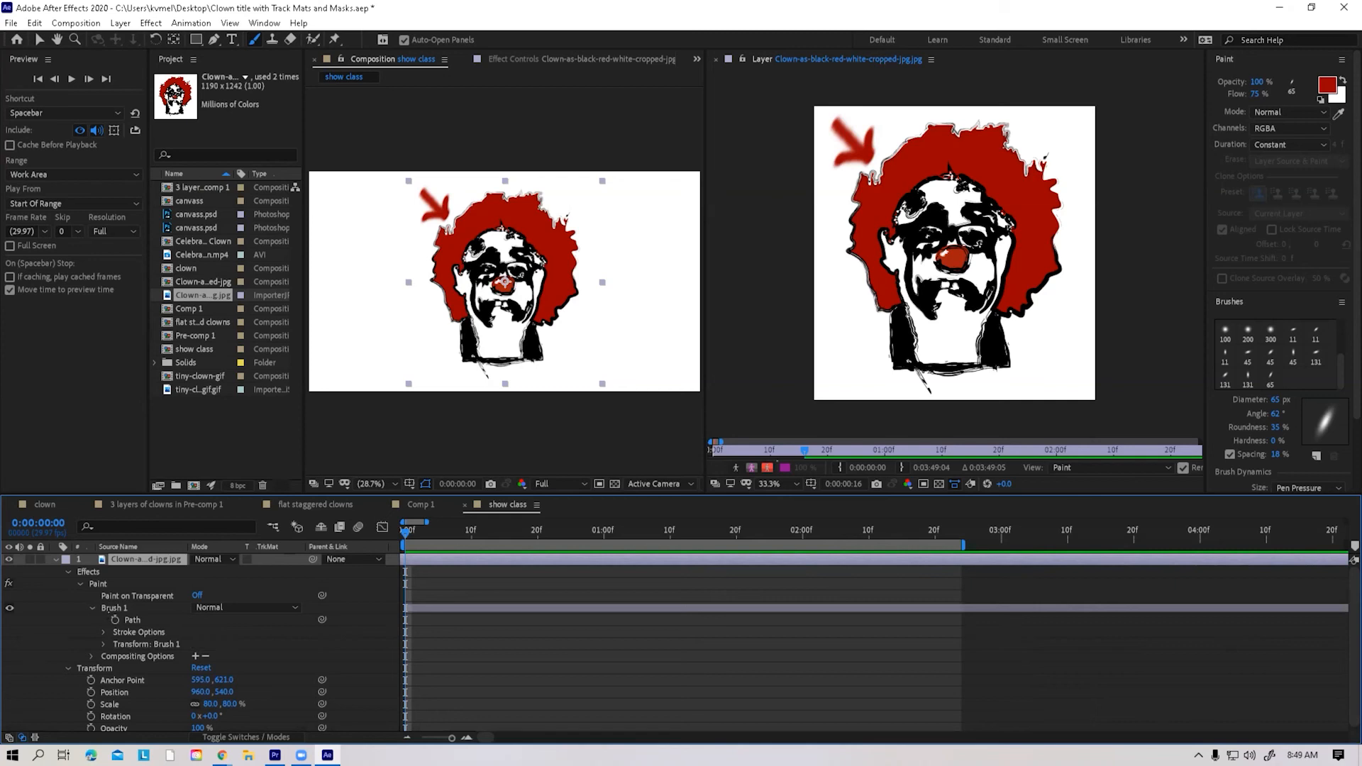
left_click(115, 620)
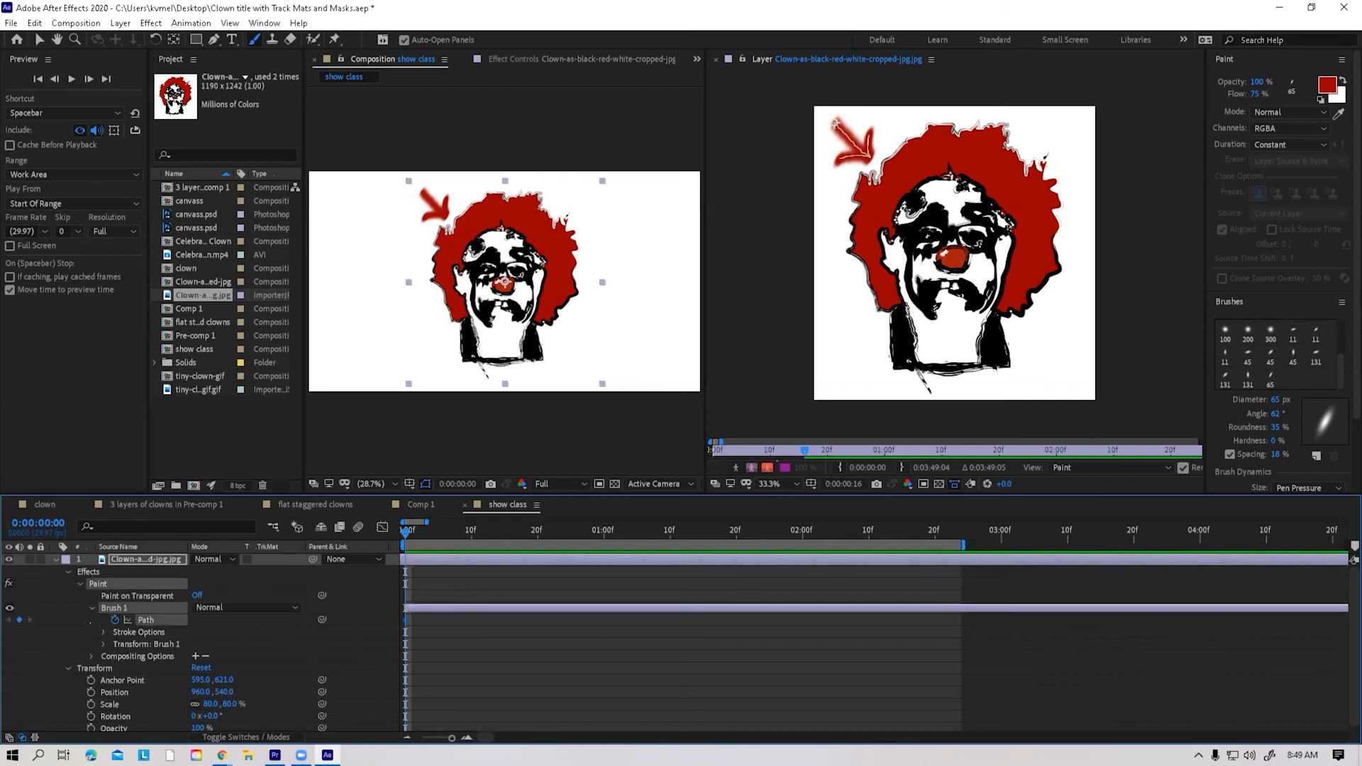
left_click(103, 632)
scroll(103, 632, "down", 1)
left_click(127, 628)
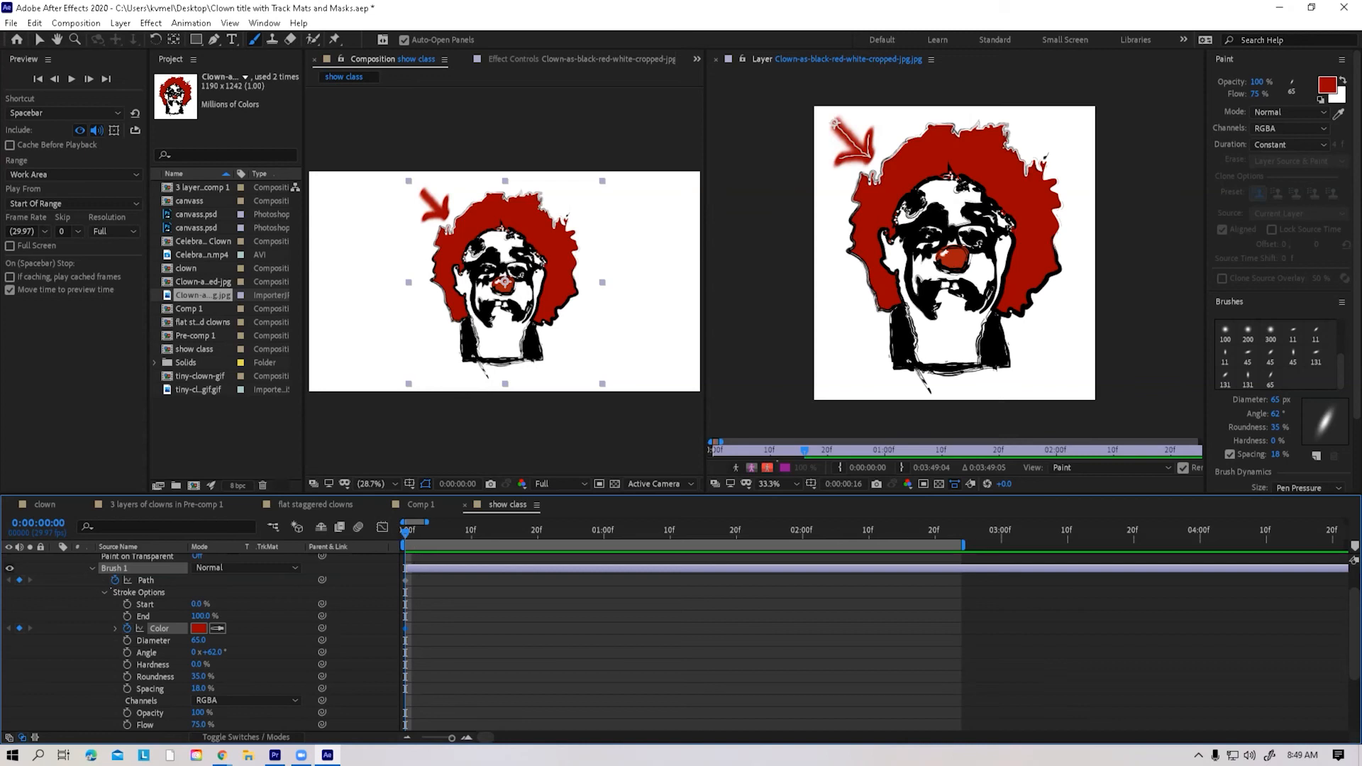
left_click(104, 592)
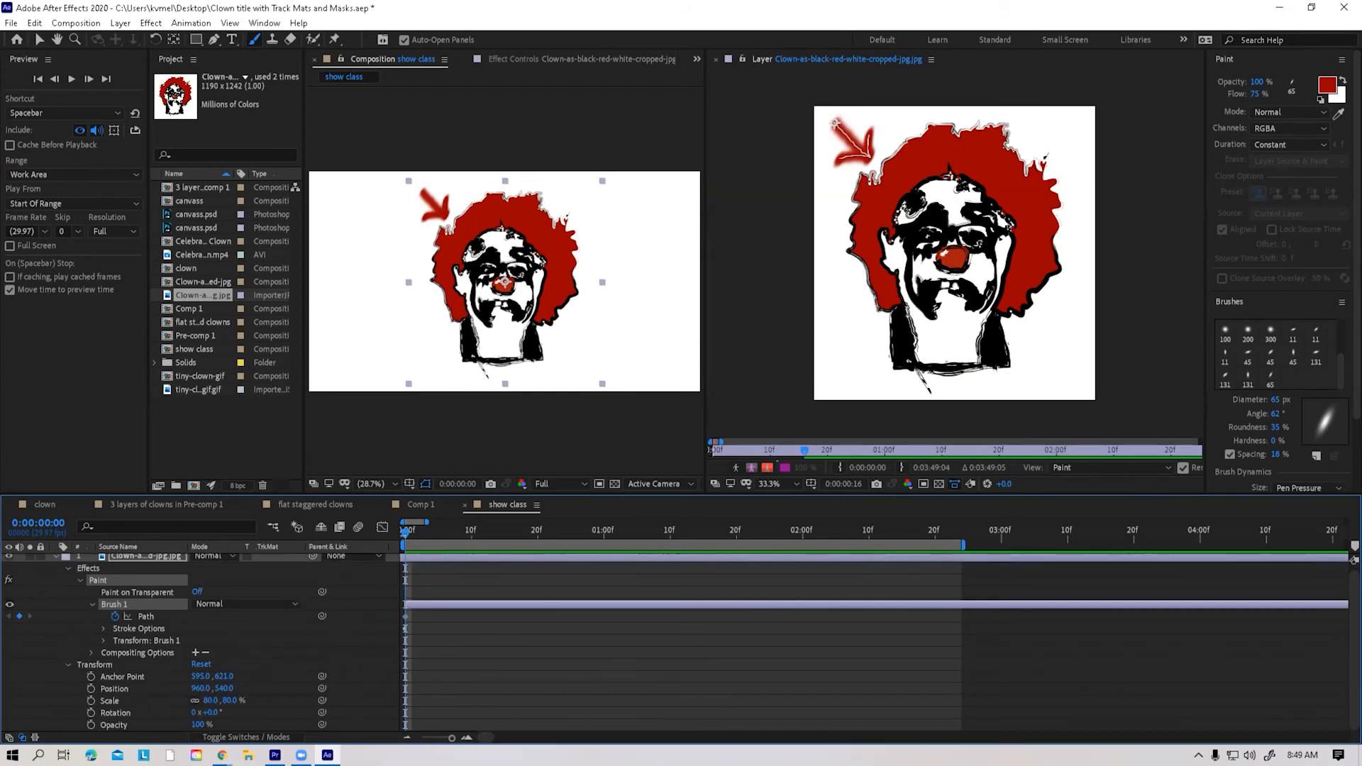
Step: Redraw Brush 1's red arrow beside the clown's hair at frame 3 and at frame 6
left_click_drag(426, 522, 411, 523)
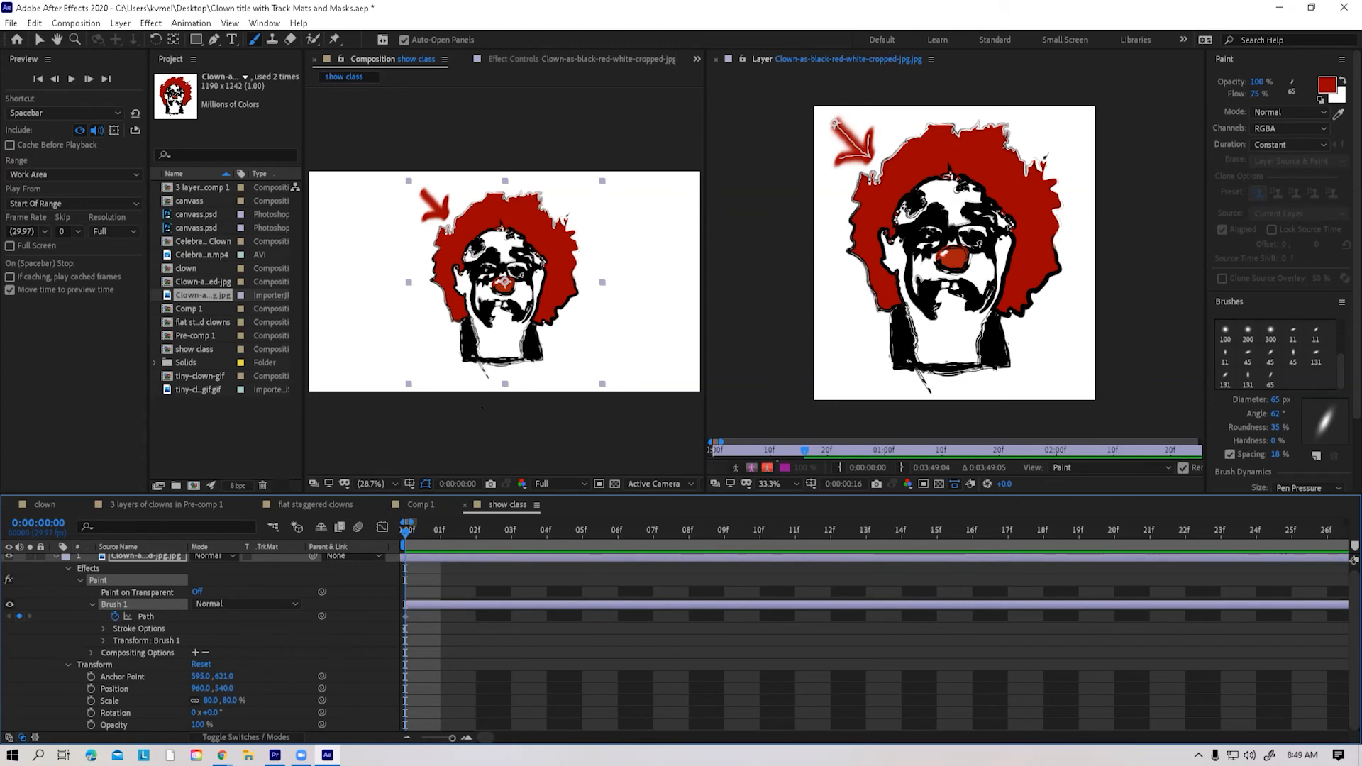
key("Page_Down")
key("Page_Down")
key("Page_Down")
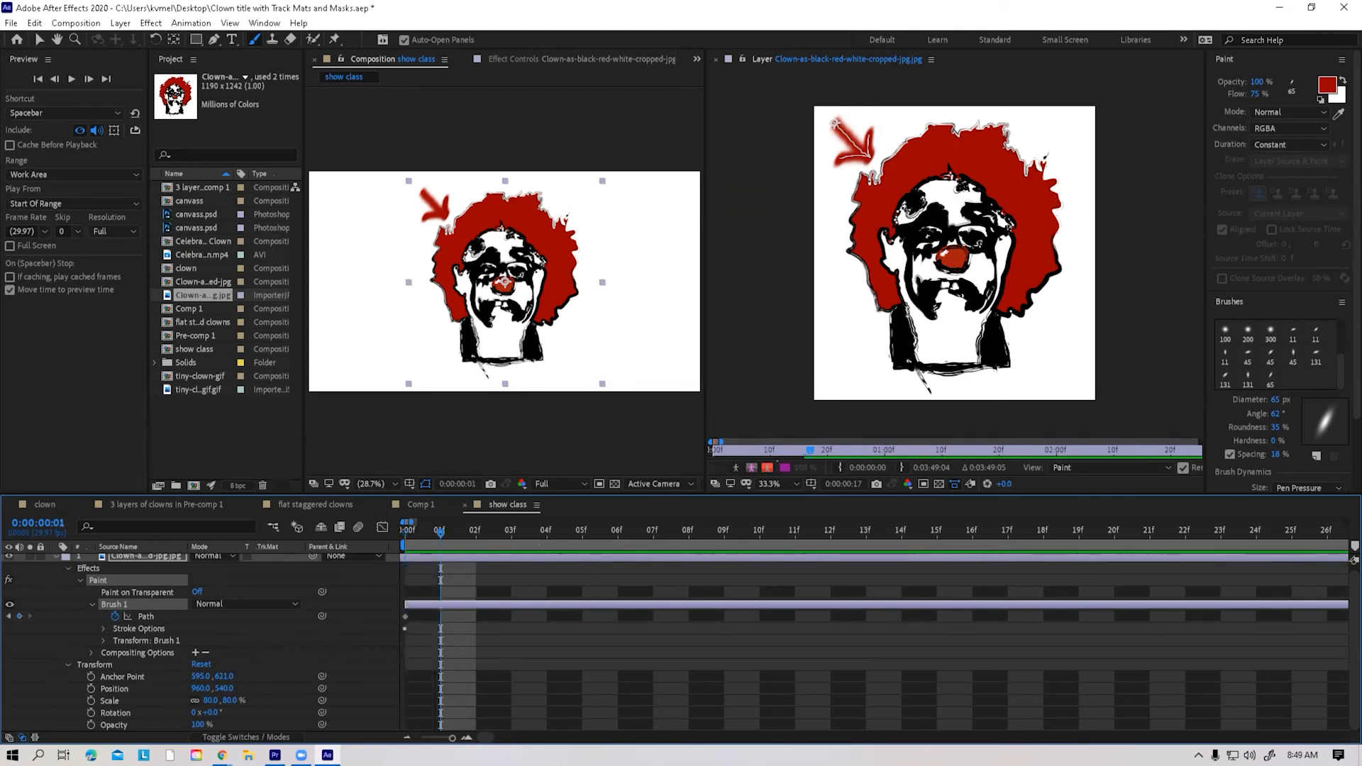
mouse_move(836, 123)
left_mouse_down()
mouse_move(870, 159)
mouse_move(855, 149)
left_mouse_up()
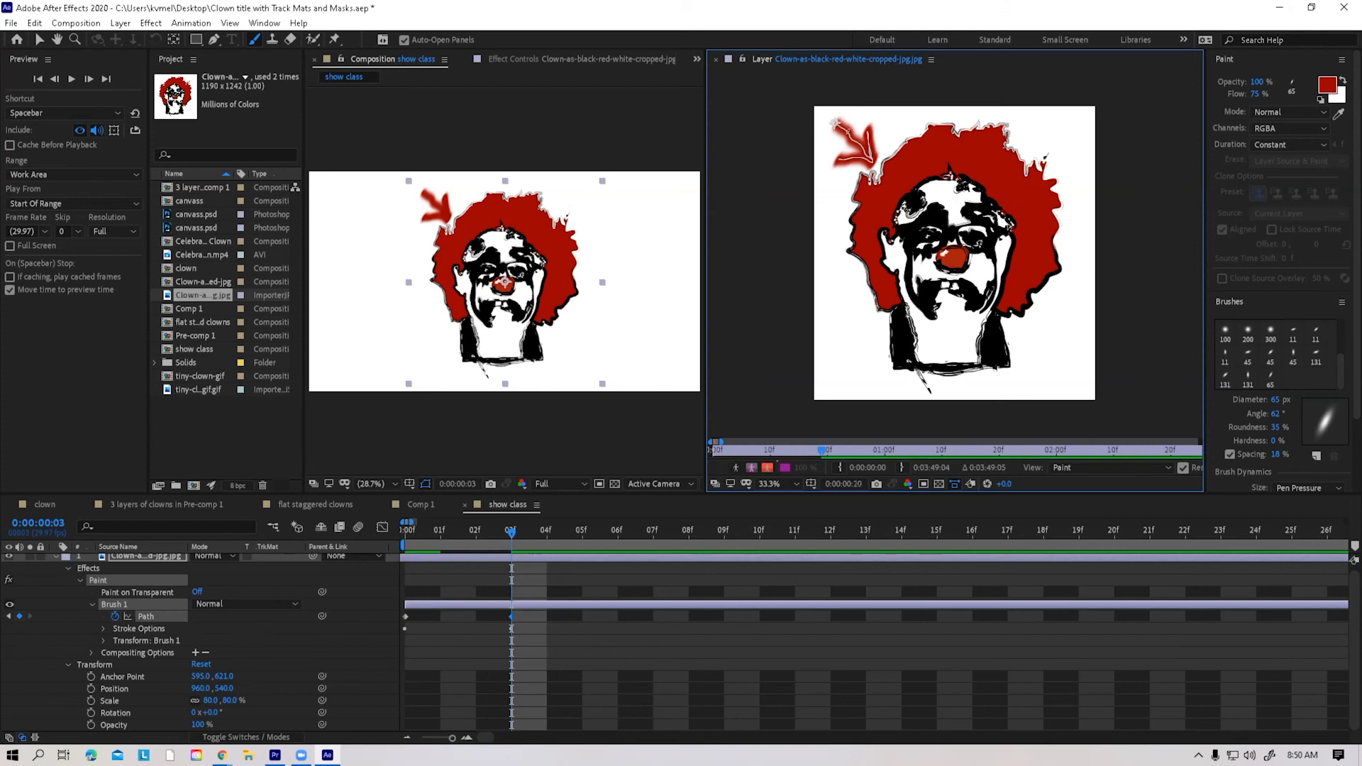
key("Page_Down")
key("Page_Down")
key("Page_Down")
mouse_move(835, 123)
left_mouse_down()
mouse_move(869, 158)
mouse_move(836, 162)
left_mouse_up()
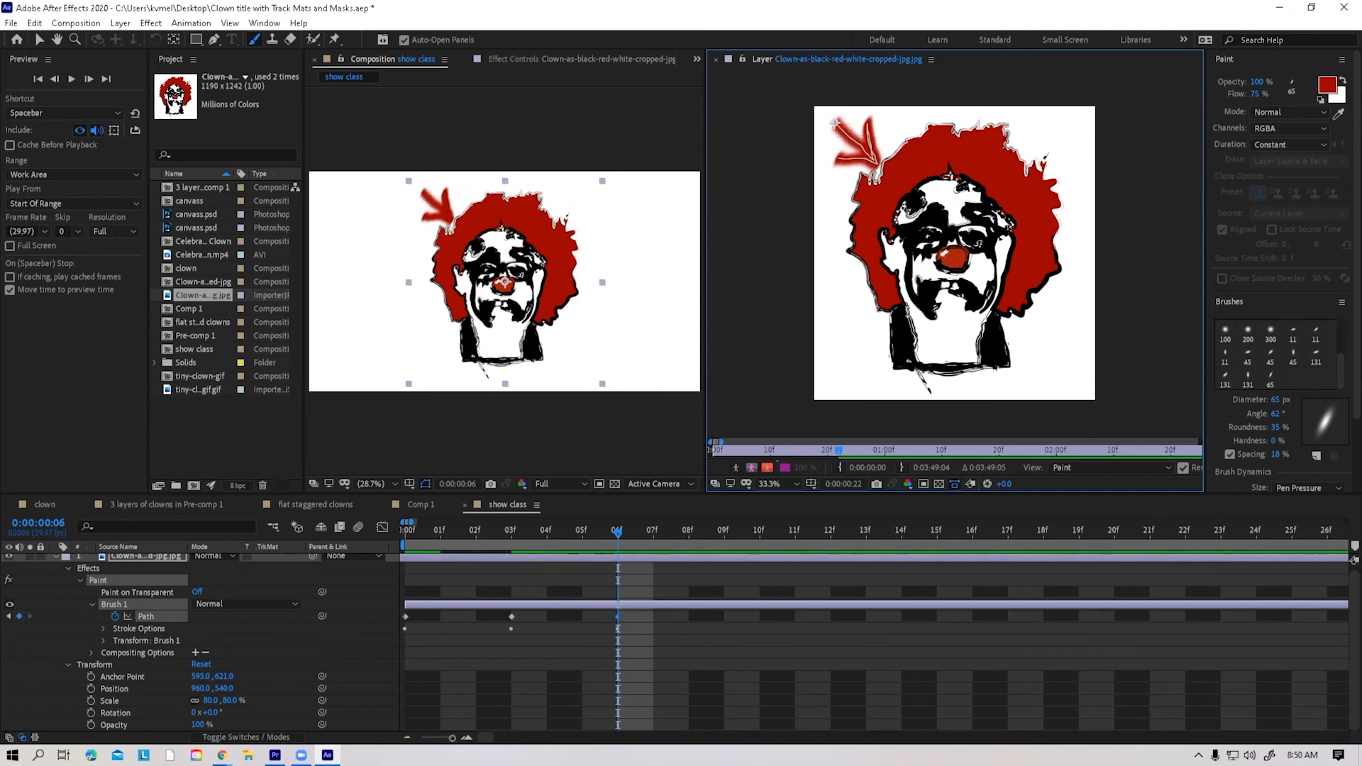
Step: Redraw Brush 1's red arrow beside the clown's hair at frame 8 and at frame 10
key("Page_Down")
key("Page_Down")
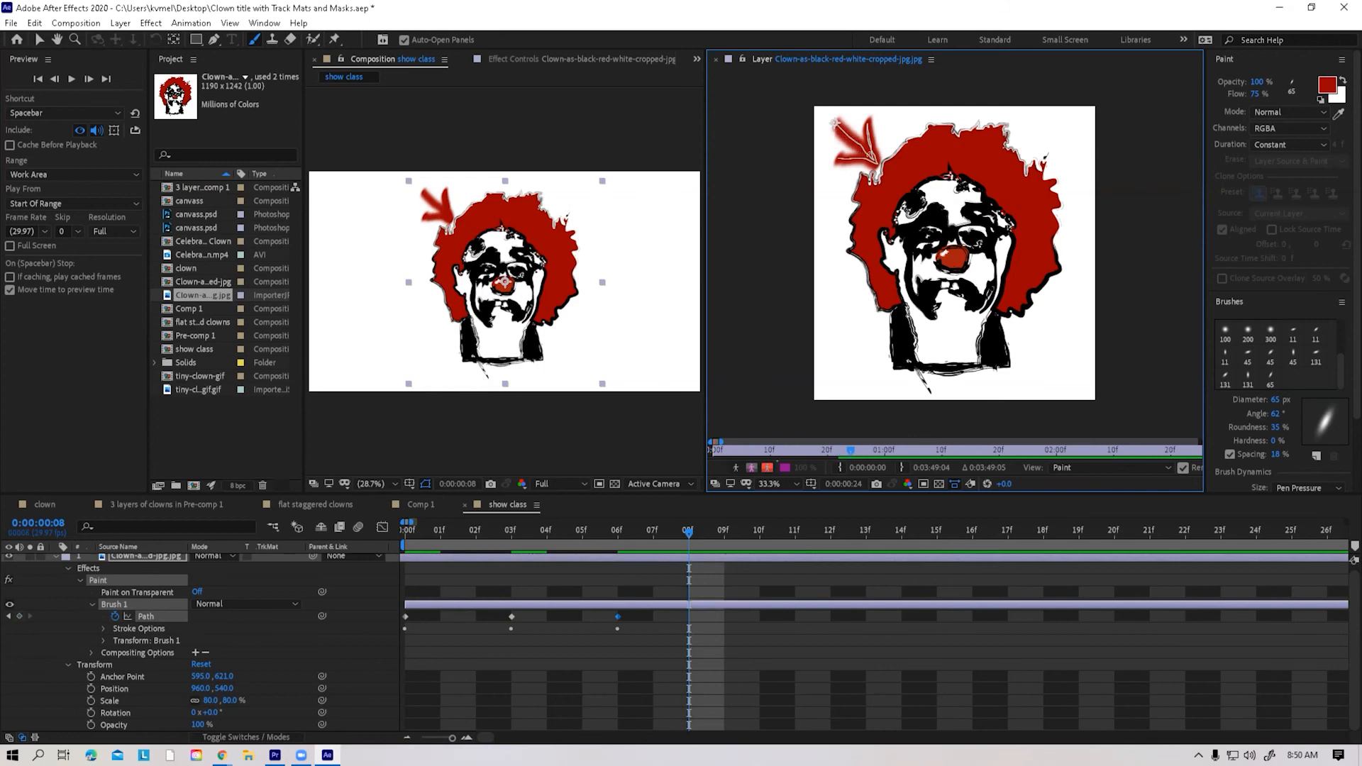
left_click_drag(837, 157, 837, 125)
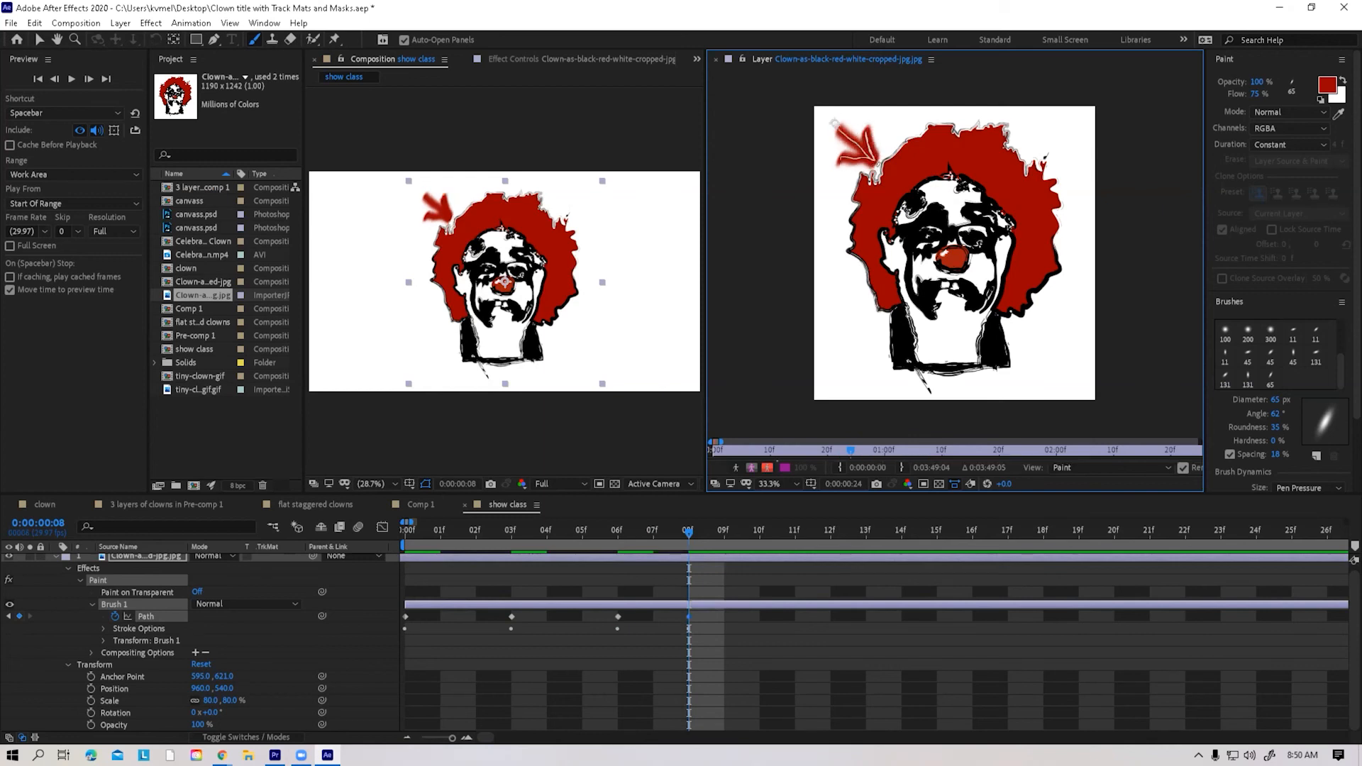
key("Page_Down")
key("Page_Down")
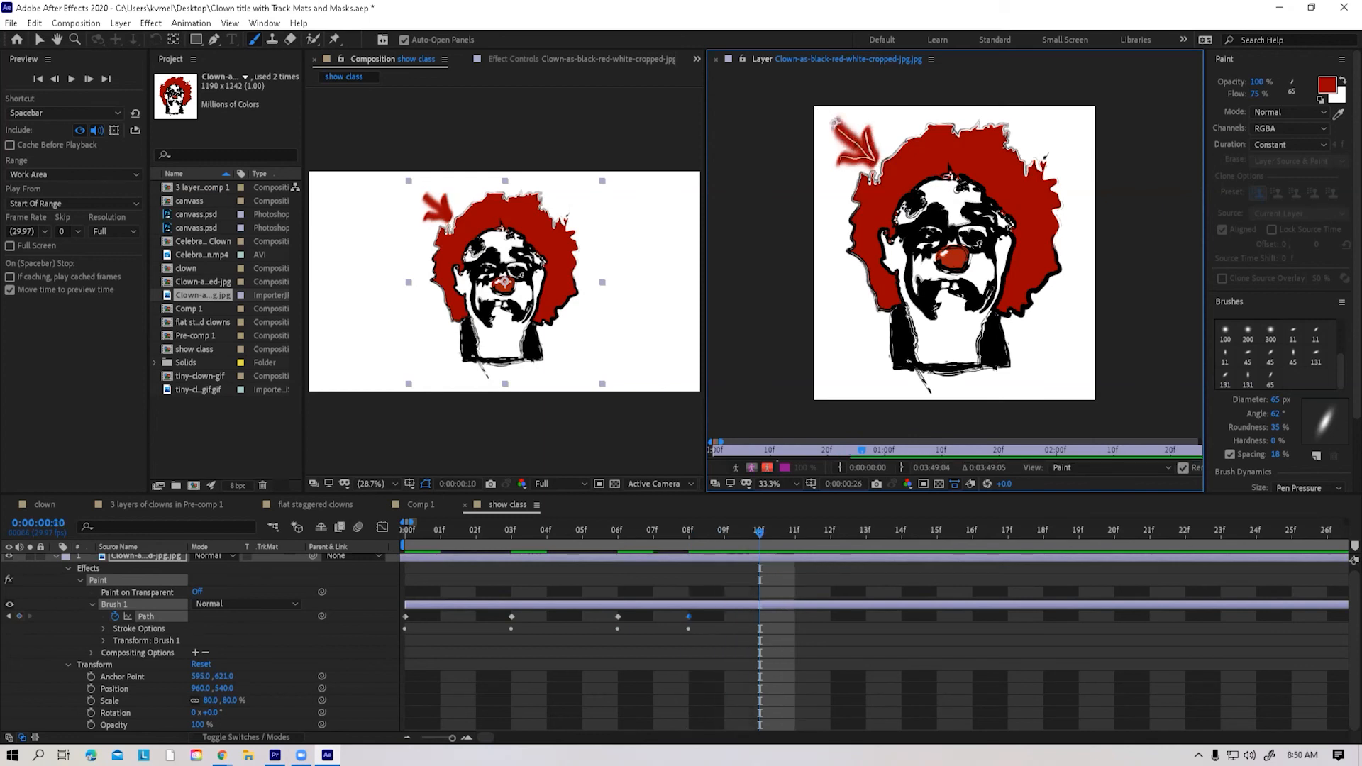
left_click_drag(837, 157, 836, 128)
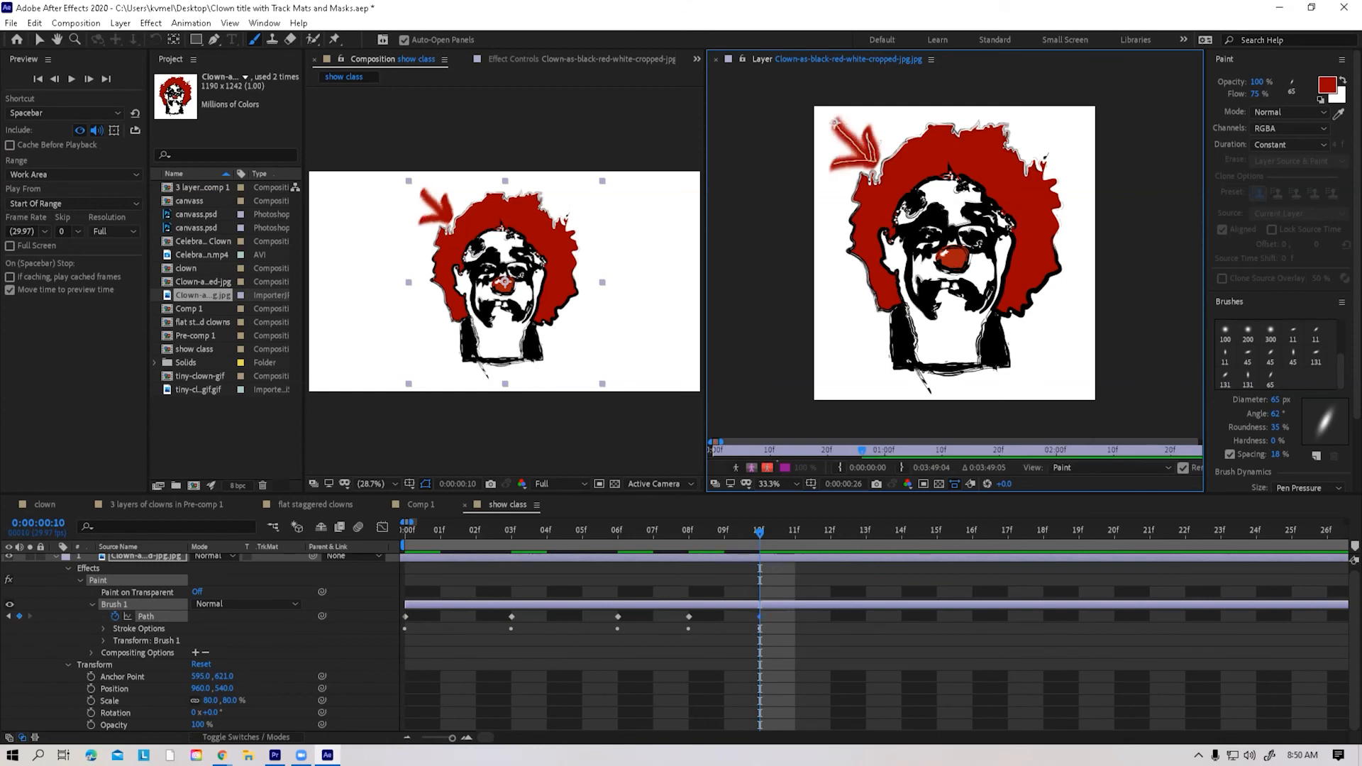
Step: Redraw Brush 1's arrow at frame 12 and at further frames up to frame 22, and preview the animation
key("Page_Down")
key("Page_Down")
mouse_move(835, 123)
left_mouse_down()
mouse_move(878, 155)
mouse_move(875, 126)
mouse_move(838, 167)
mouse_move(884, 164)
mouse_move(870, 146)
mouse_move(840, 169)
left_mouse_up()
key("Page_Down")
key("Page_Down")
key("Page_Down")
key("Page_Down")
key("Page_Down")
key("Page_Down")
key("Page_Down")
key("Page_Down")
key("Page_Down")
key("Page_Down")
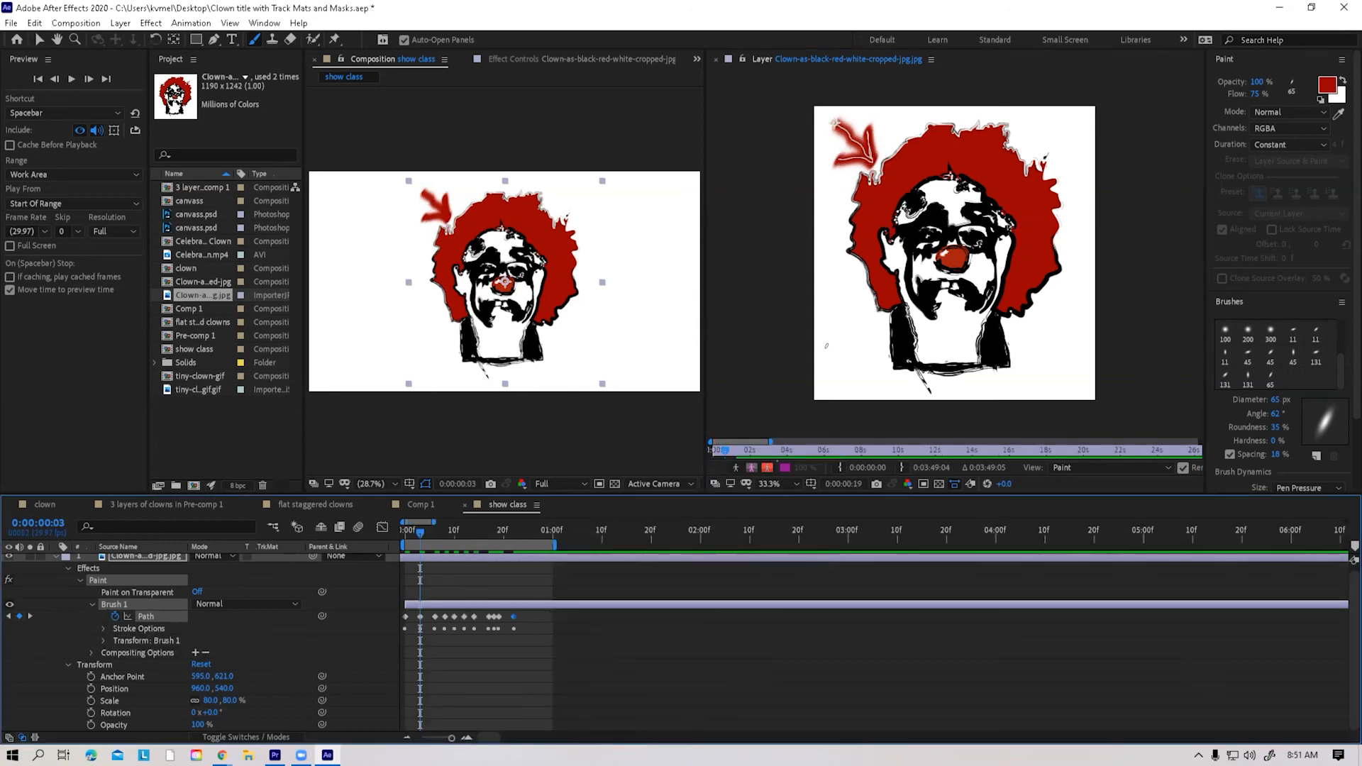
key("space")
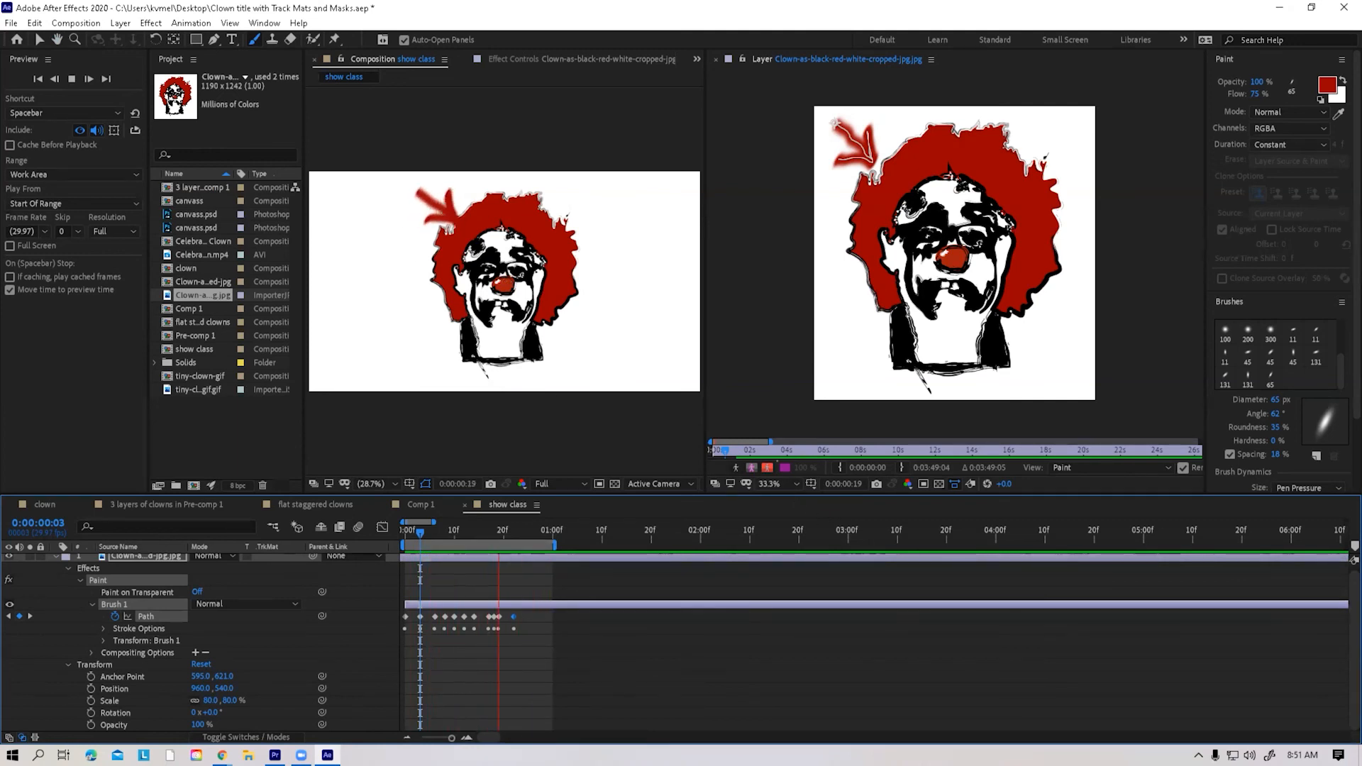
key("space")
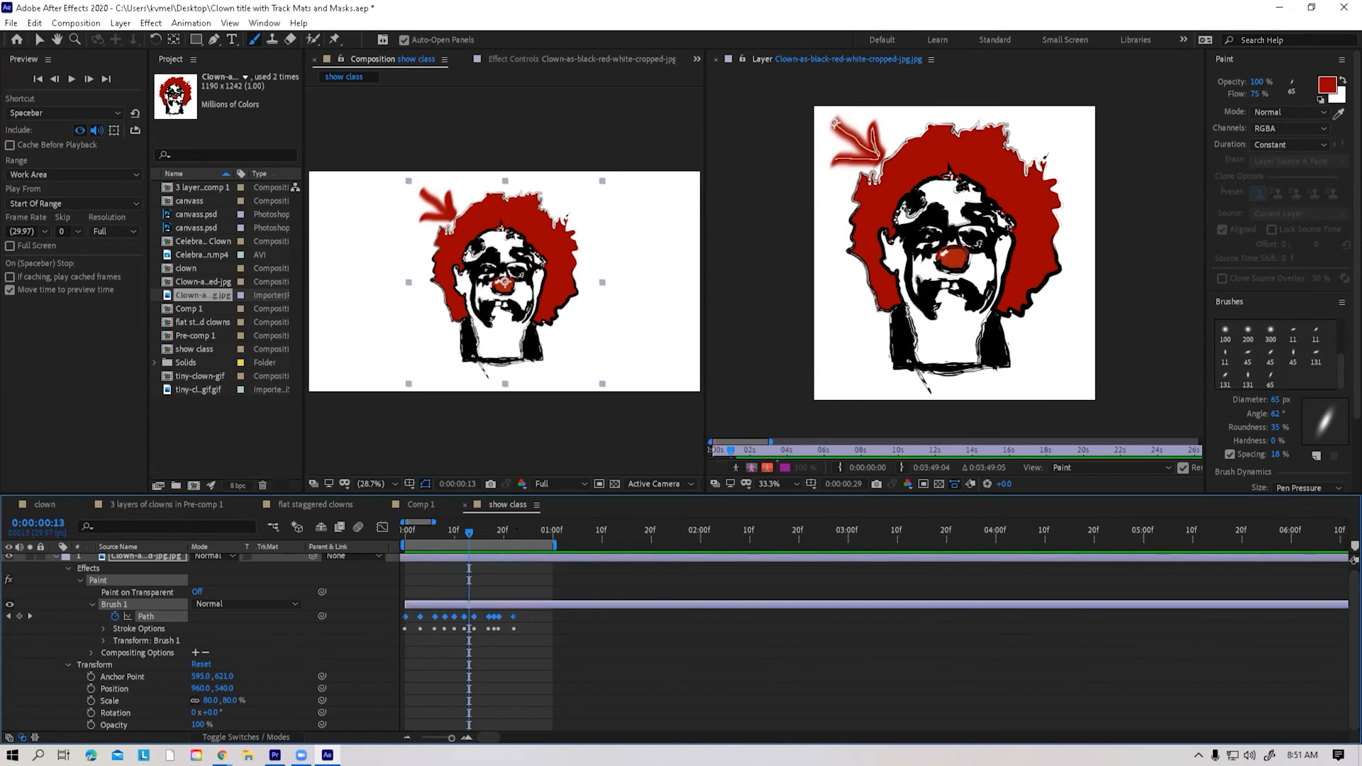
Step: Paste repeated copies of Brush 1's Path keyframes from 0:00:00:24 through 0:00:04:06, and extend the work area to the last keyframe
left_click(523, 532)
key("ctrl+v")
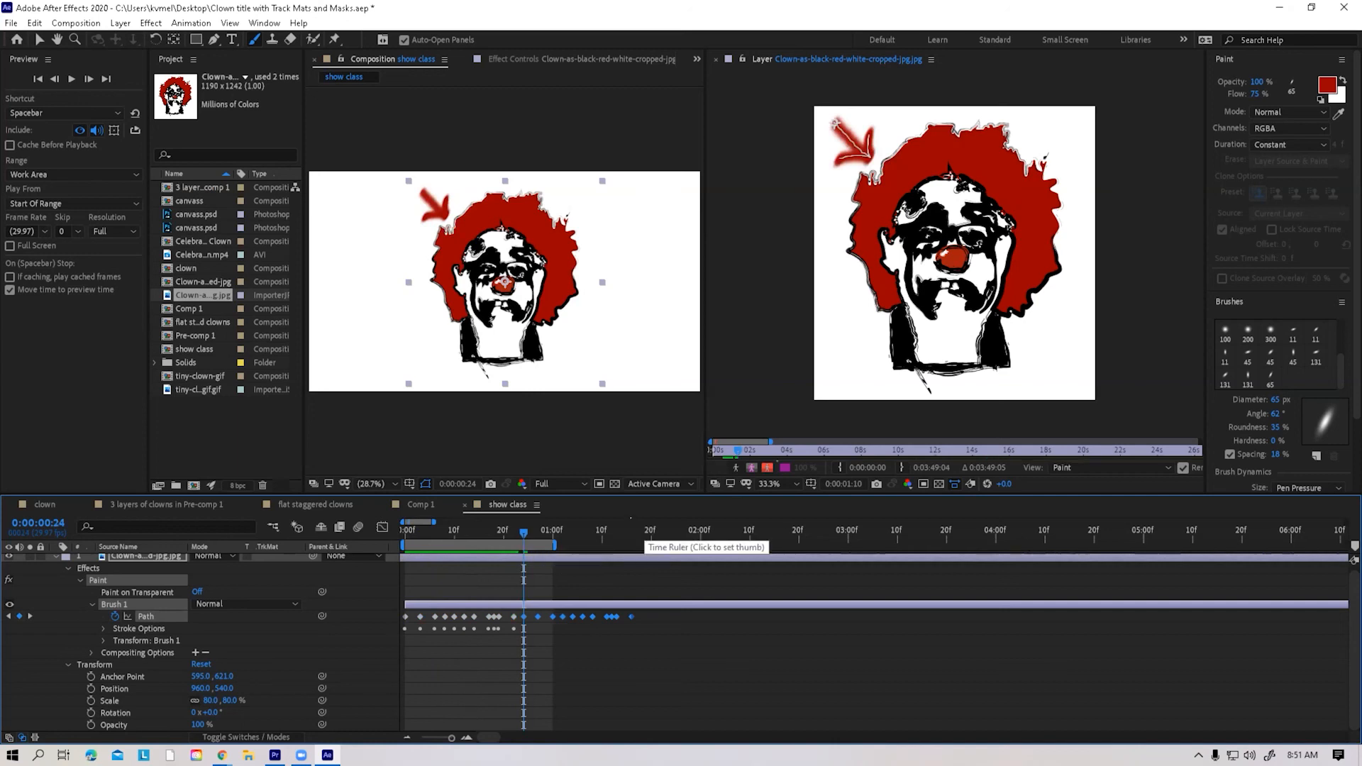
left_click(637, 534)
key("ctrl+v")
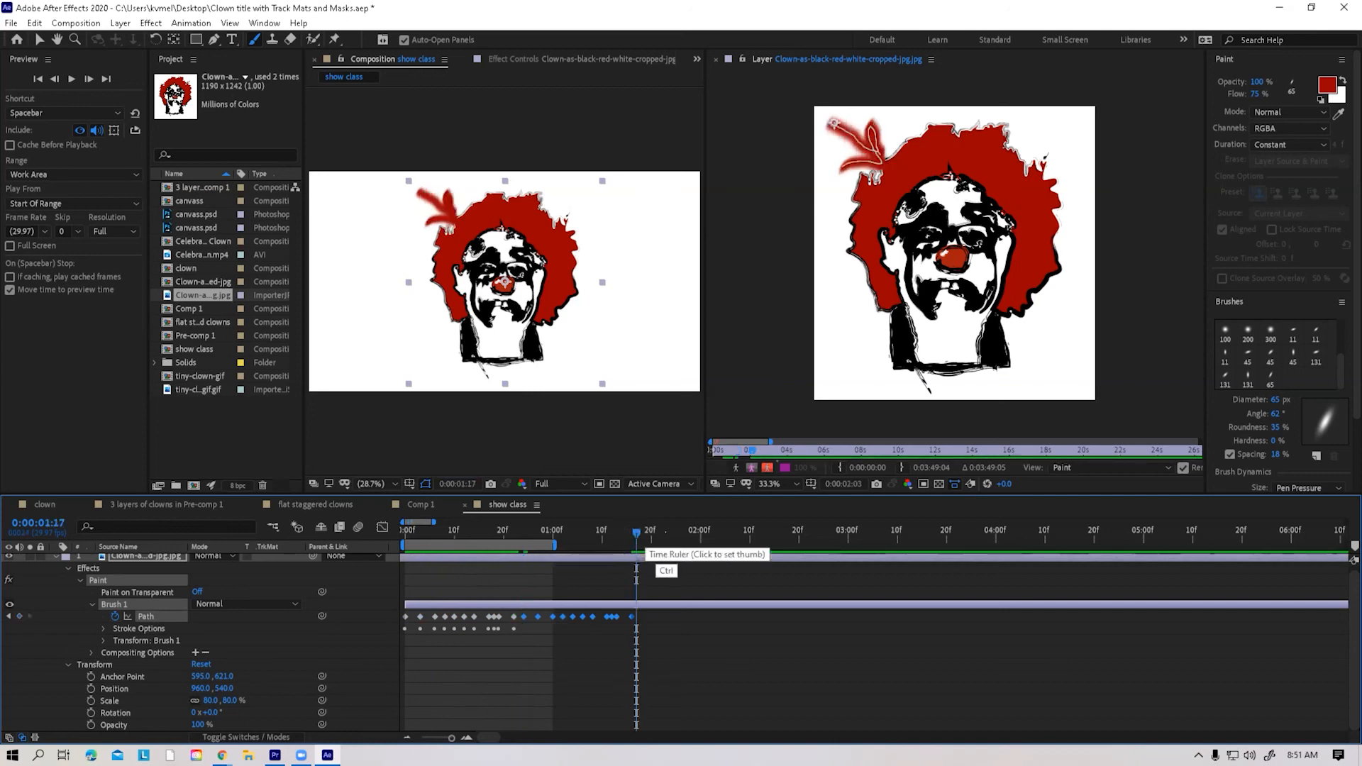
left_click(818, 531)
key("ctrl+v")
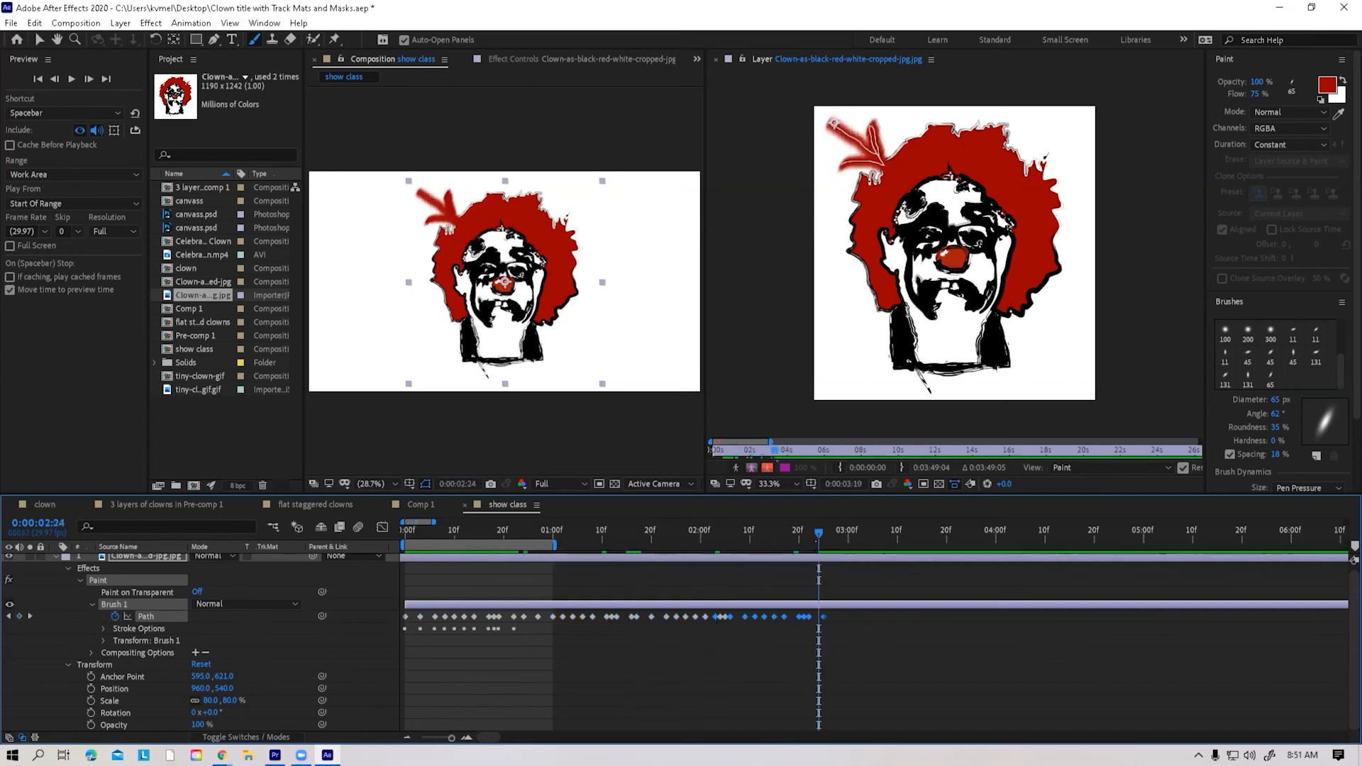
left_click(922, 532)
key("ctrl+v")
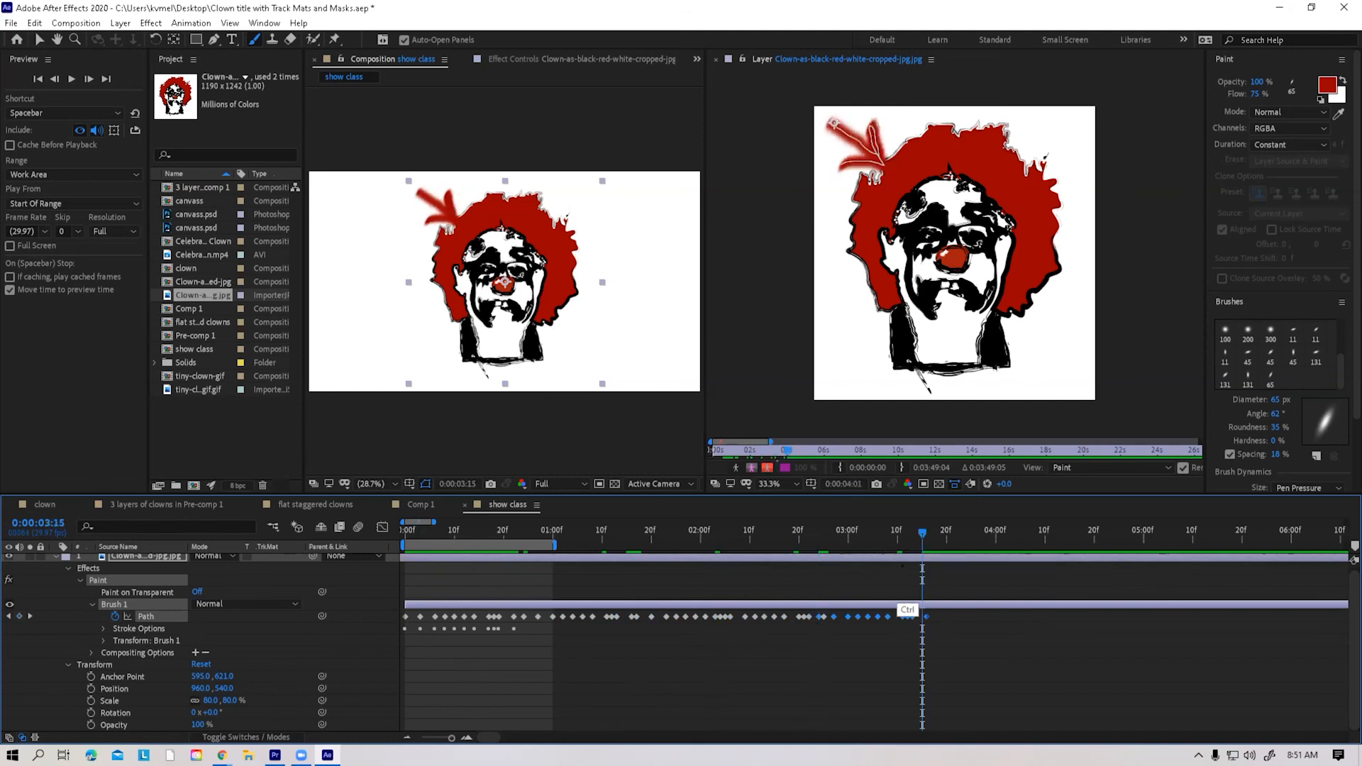
left_click(1025, 532)
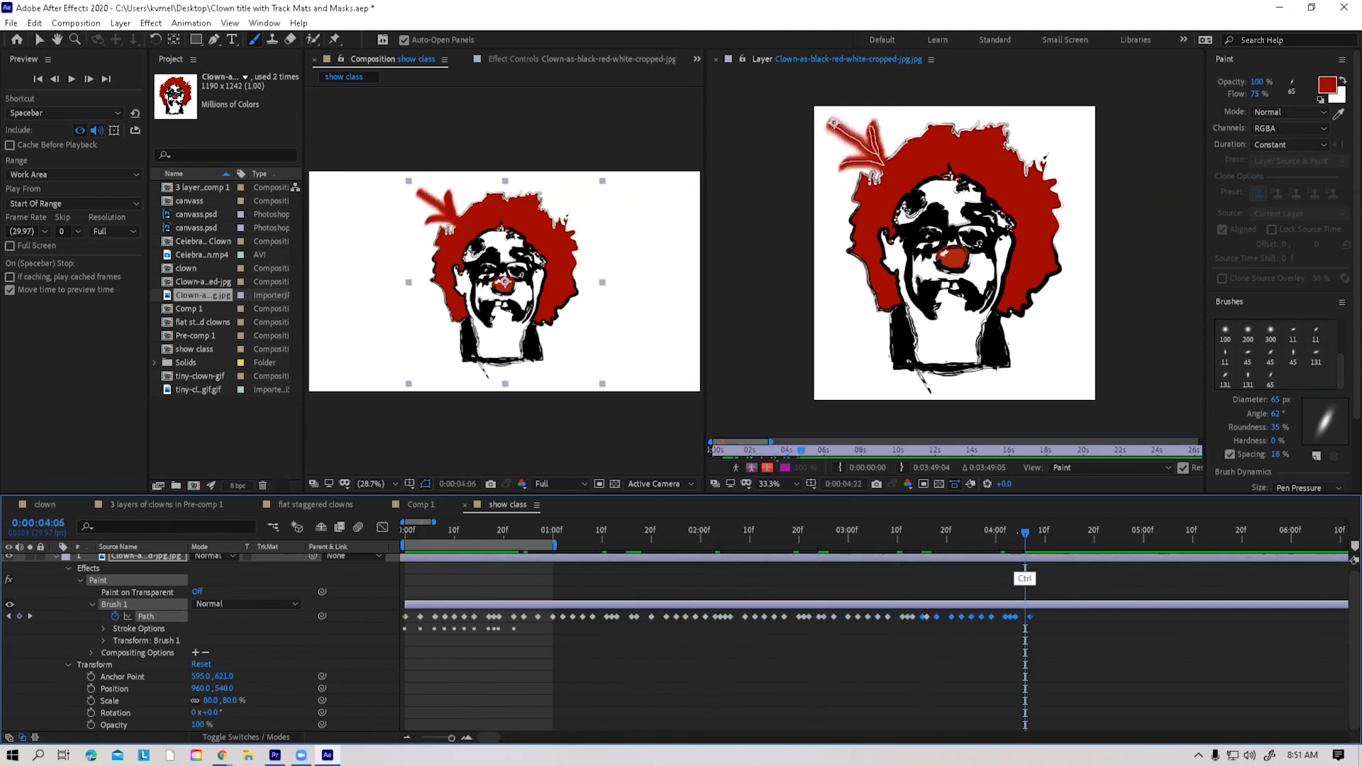
key("ctrl+v")
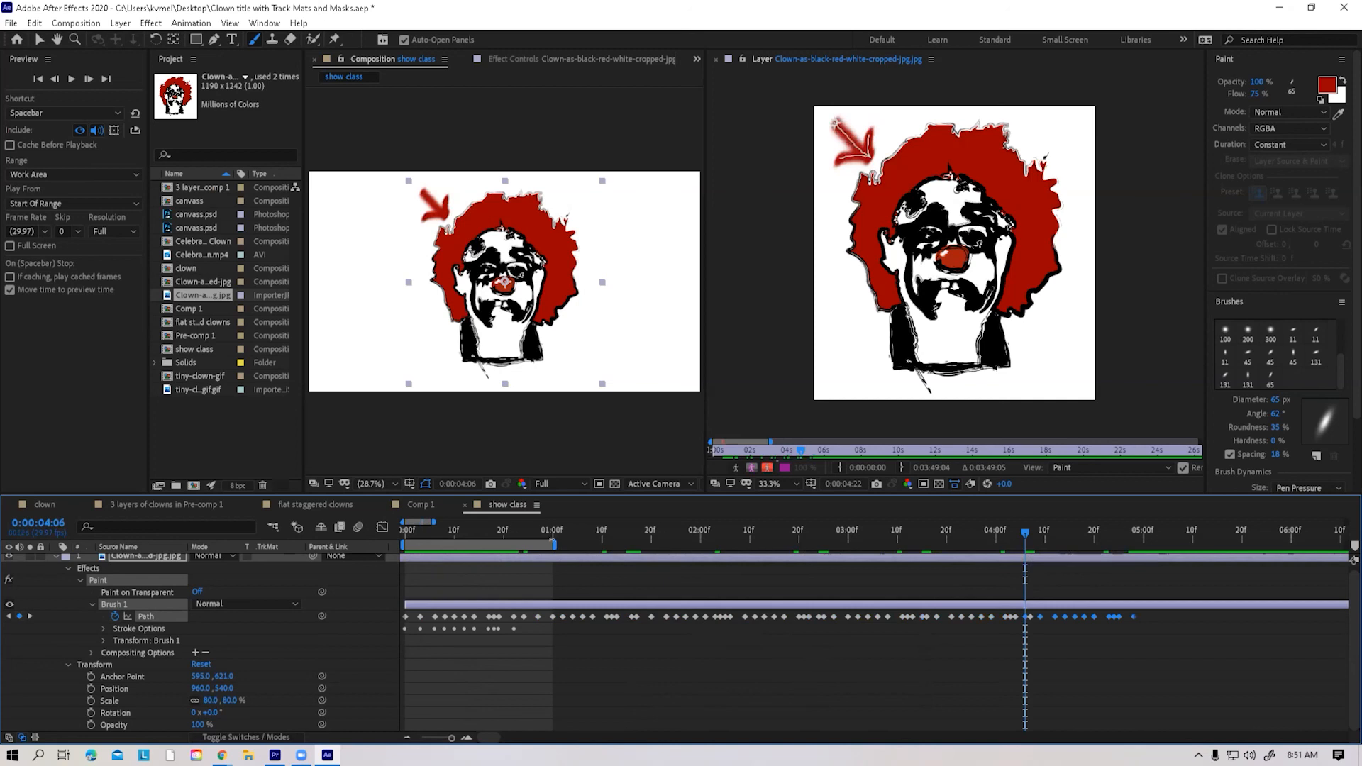
left_click_drag(554, 544, 815, 529)
left_click_drag(574, 544, 1134, 545)
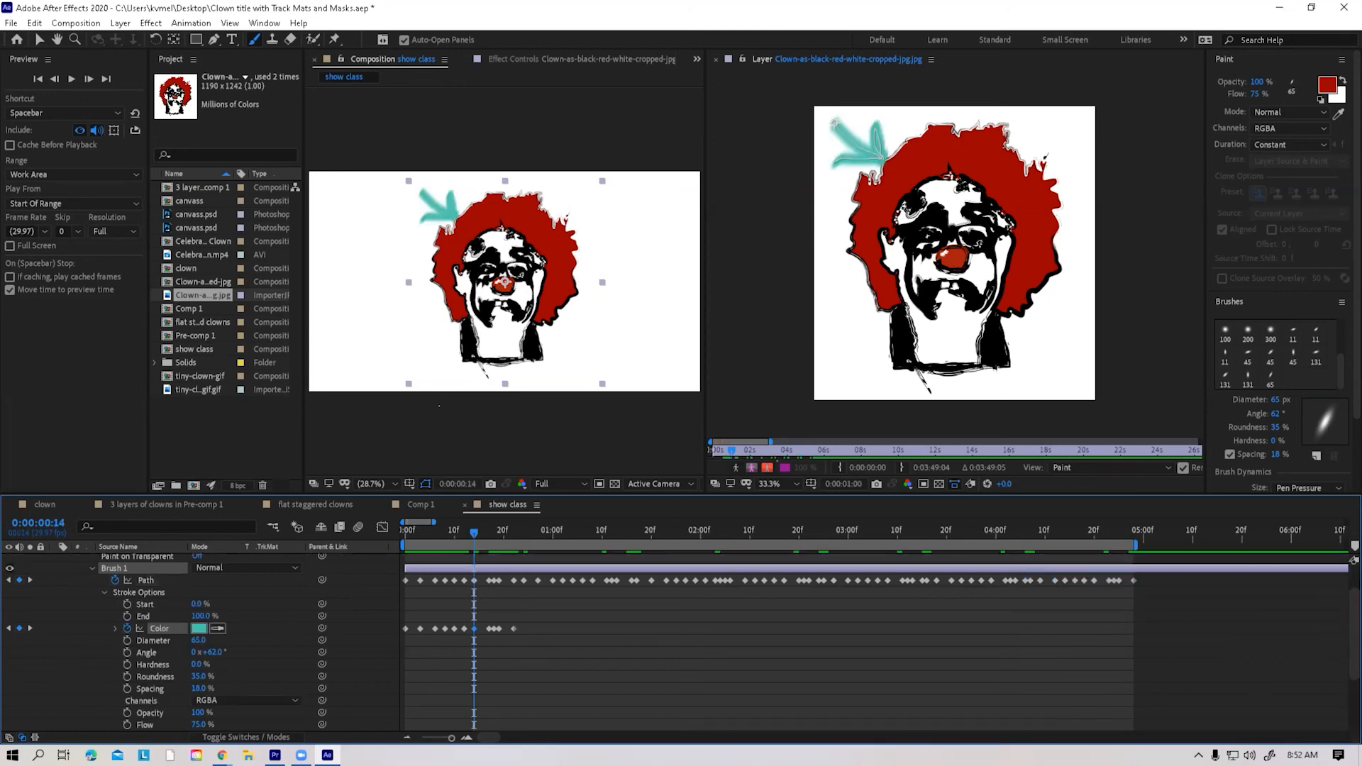
Step: Set Brush 1's stroke Color to yellow D6E157 at frame 19
left_click(499, 531)
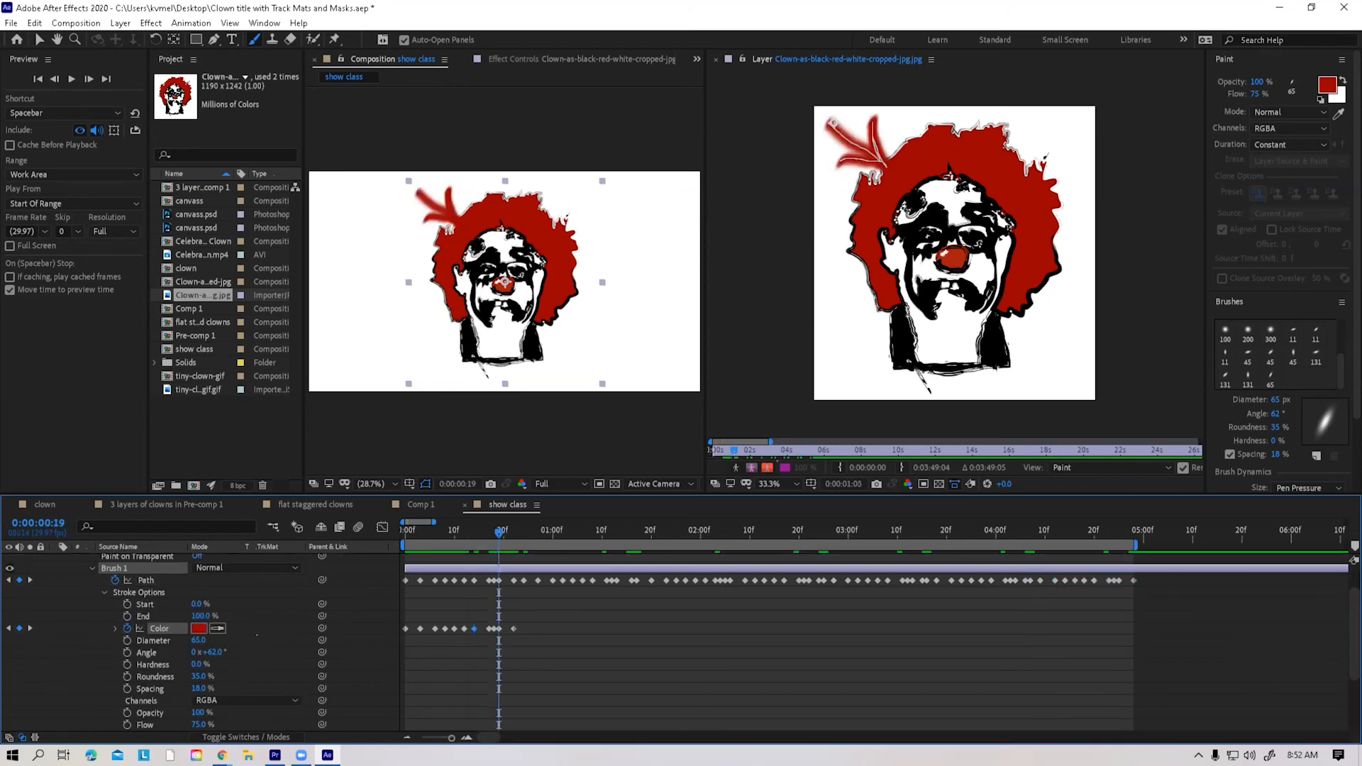
left_click(200, 628)
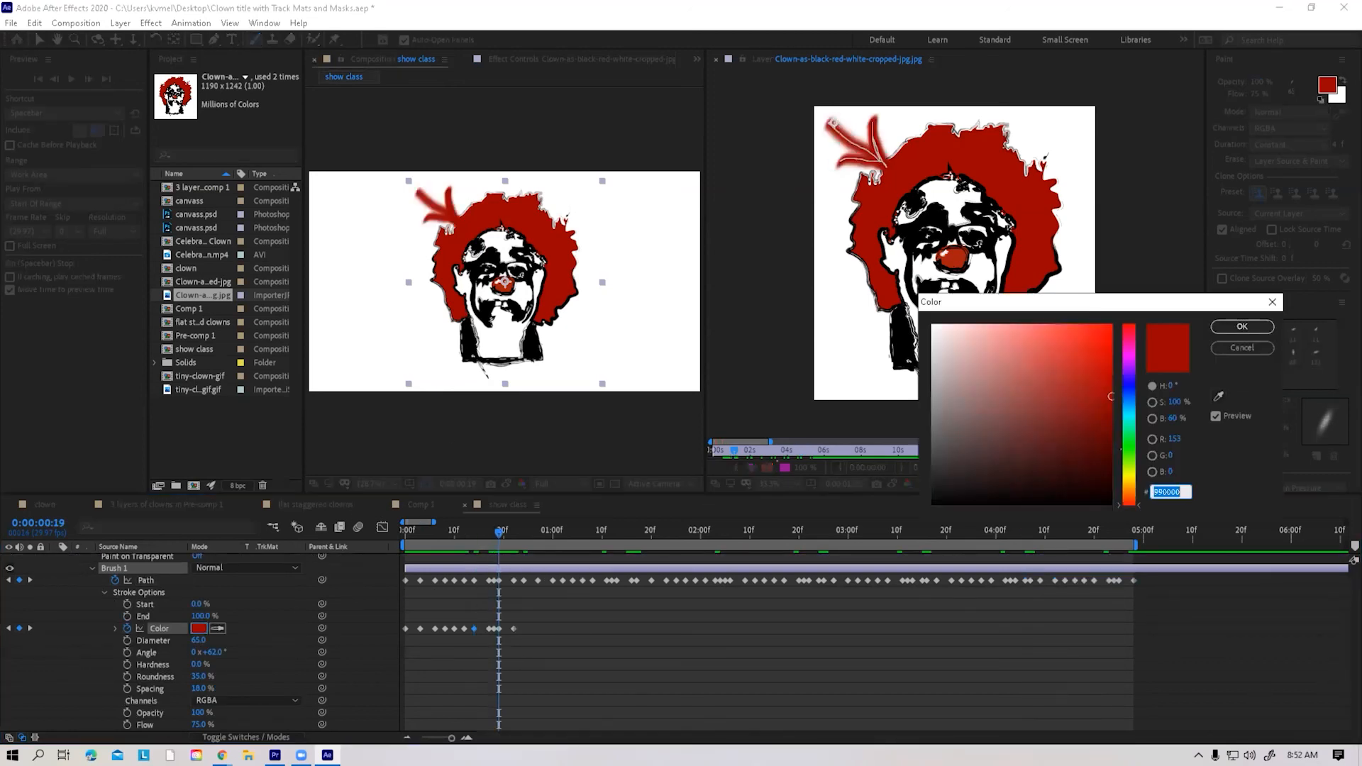
left_click(1127, 473)
left_click(1040, 344)
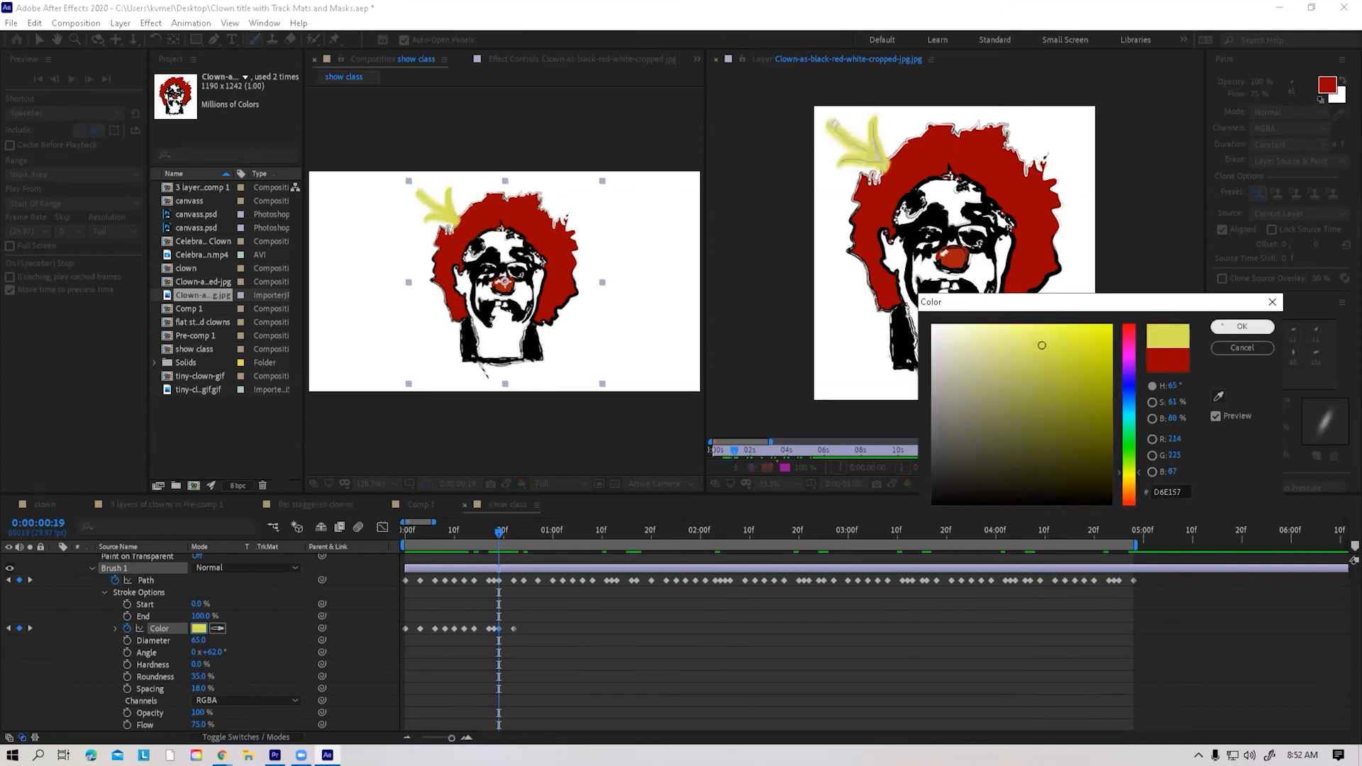
left_click(1230, 326)
Step: Set Brush 1's stroke Color to dark blue at frame 25, save the project and preview the animation
left_click(527, 531)
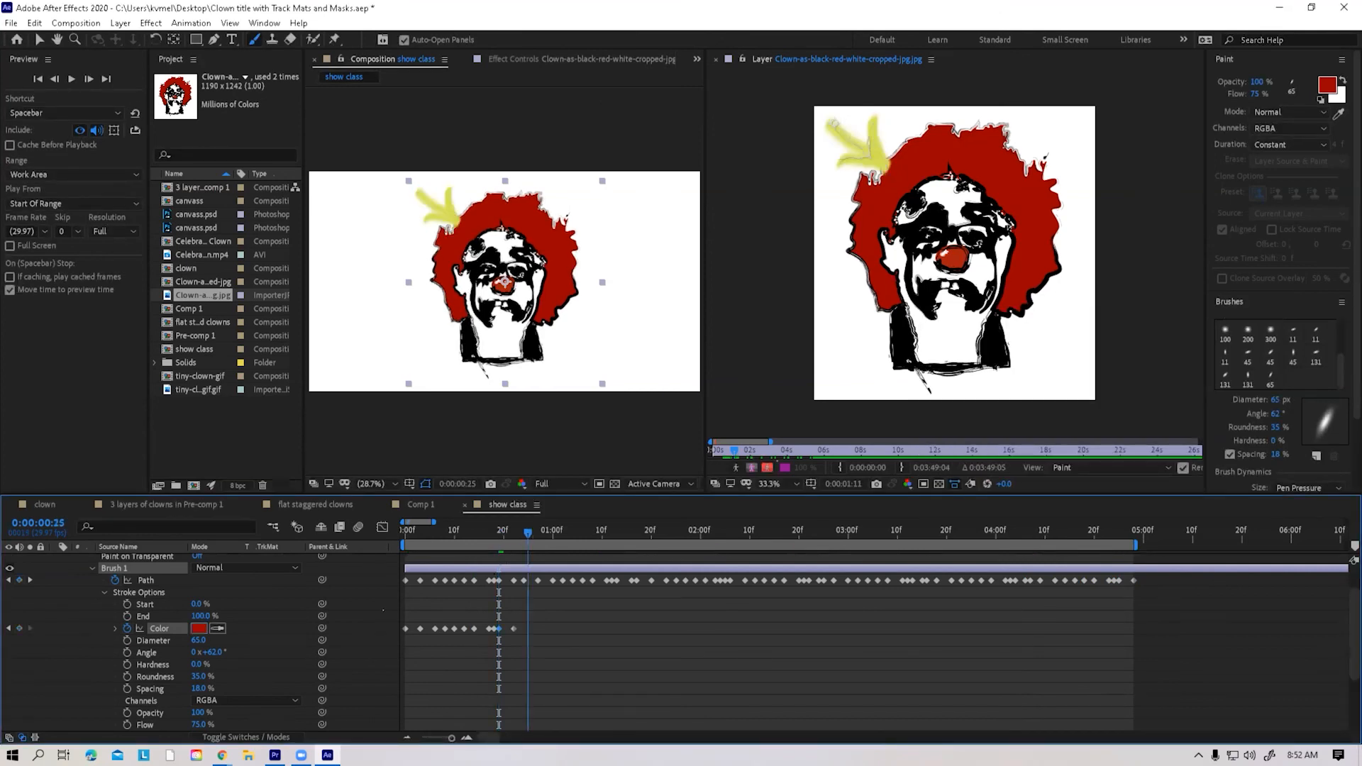
left_click(199, 628)
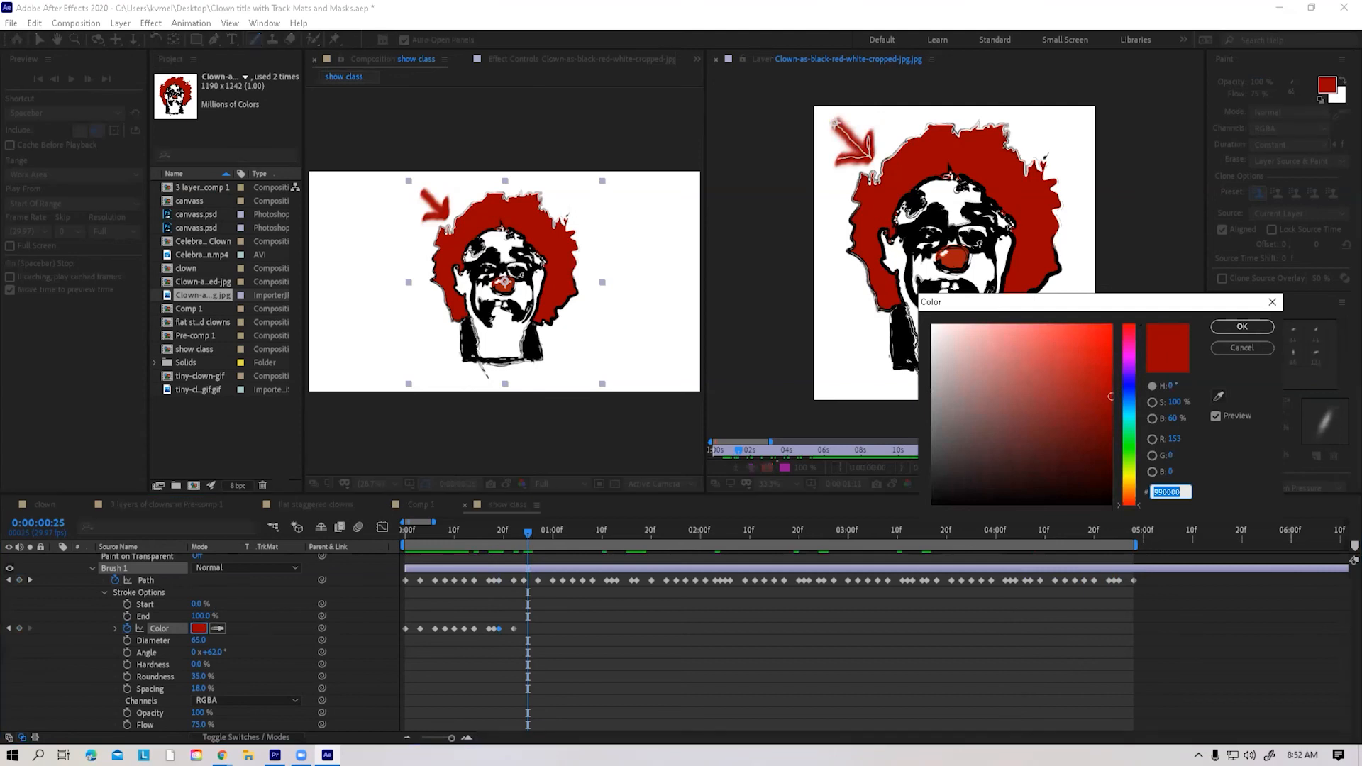
left_click(1127, 381)
left_click(1240, 326)
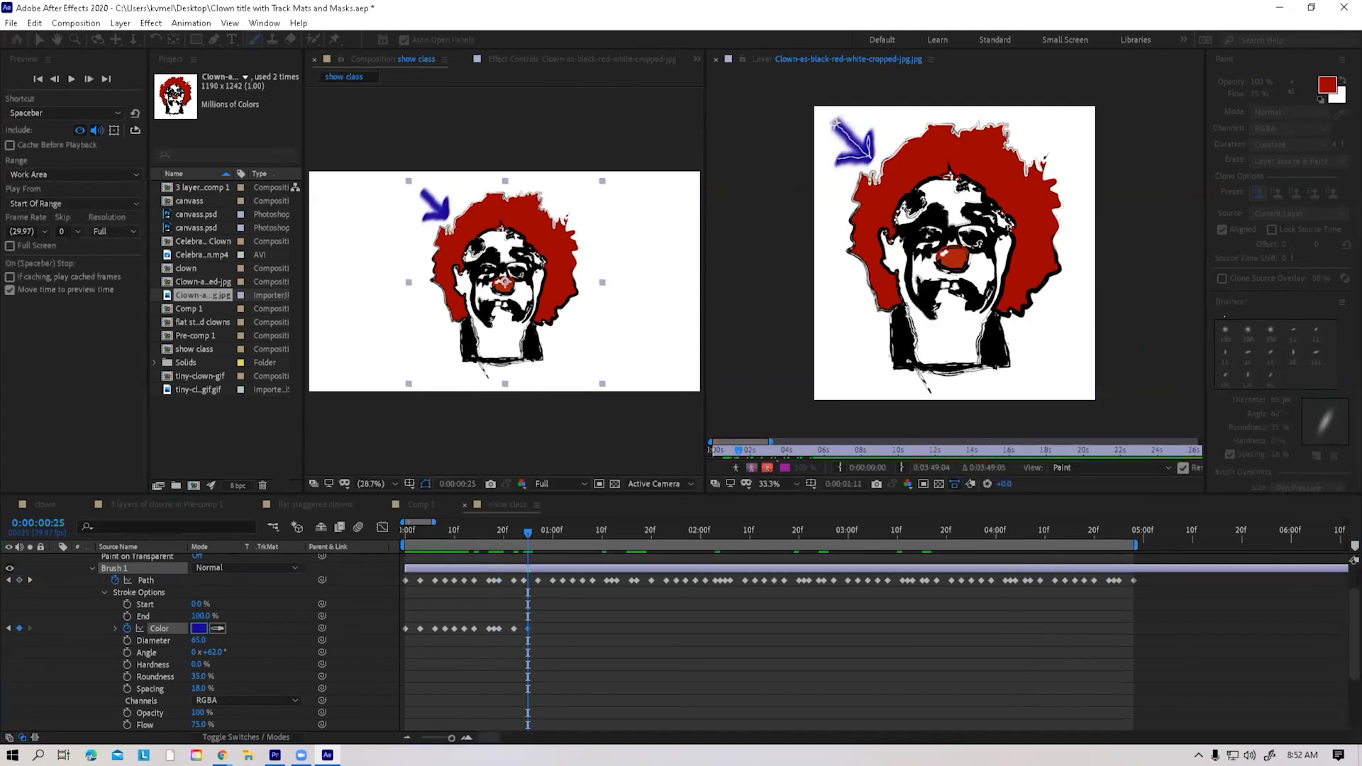
key("ctrl+s")
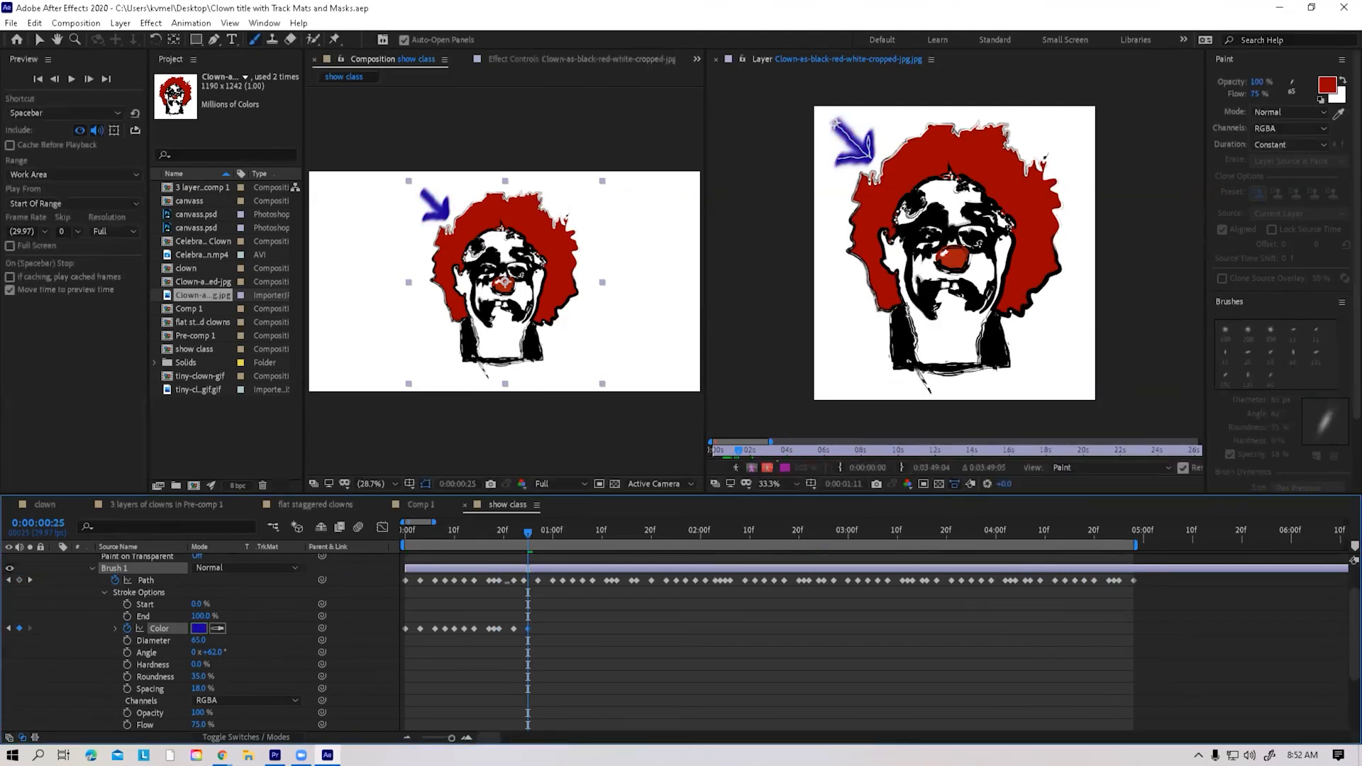
key("space")
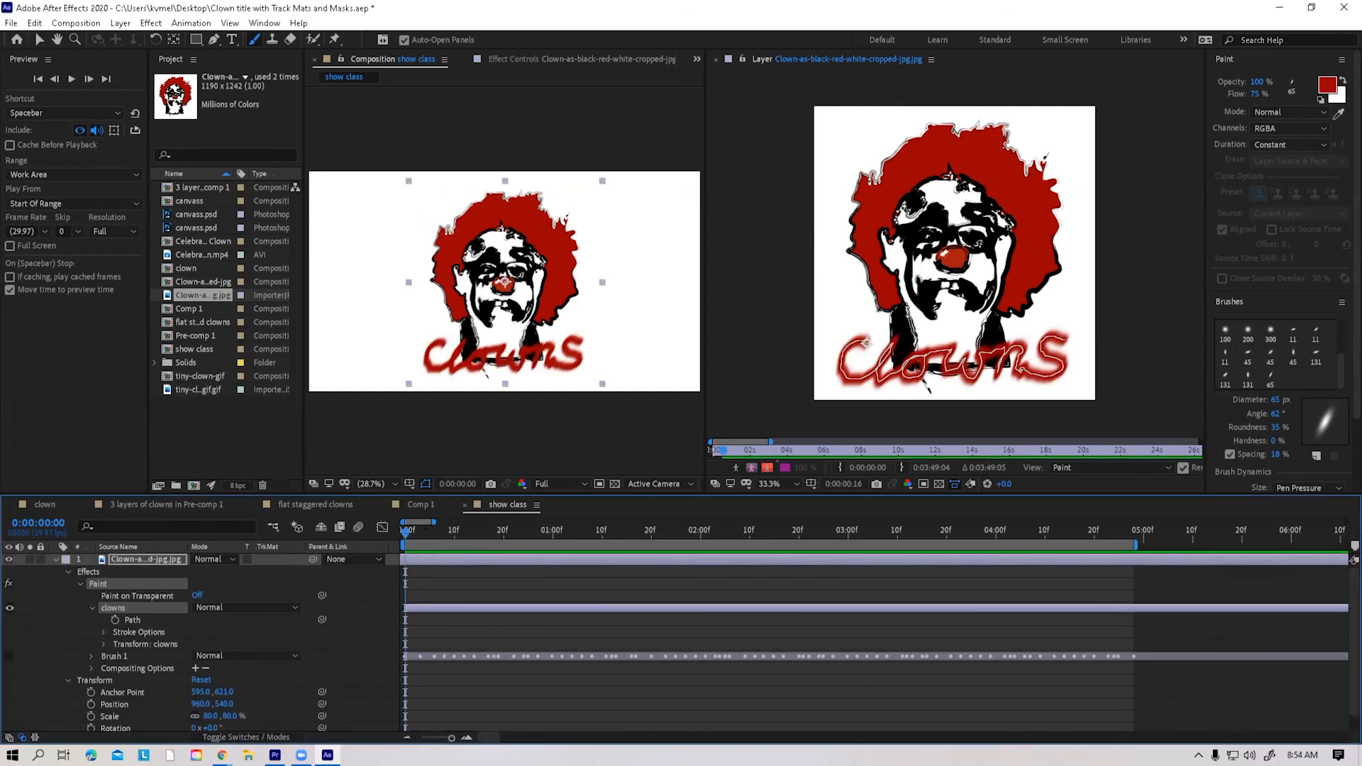
Step: Turn on keyframing for the clowns stroke's Start and End at frame 0, and set End to 0%
mouse_move(406, 532)
left_mouse_down()
mouse_move(1108, 530)
mouse_move(406, 531)
left_mouse_up()
left_click(104, 632)
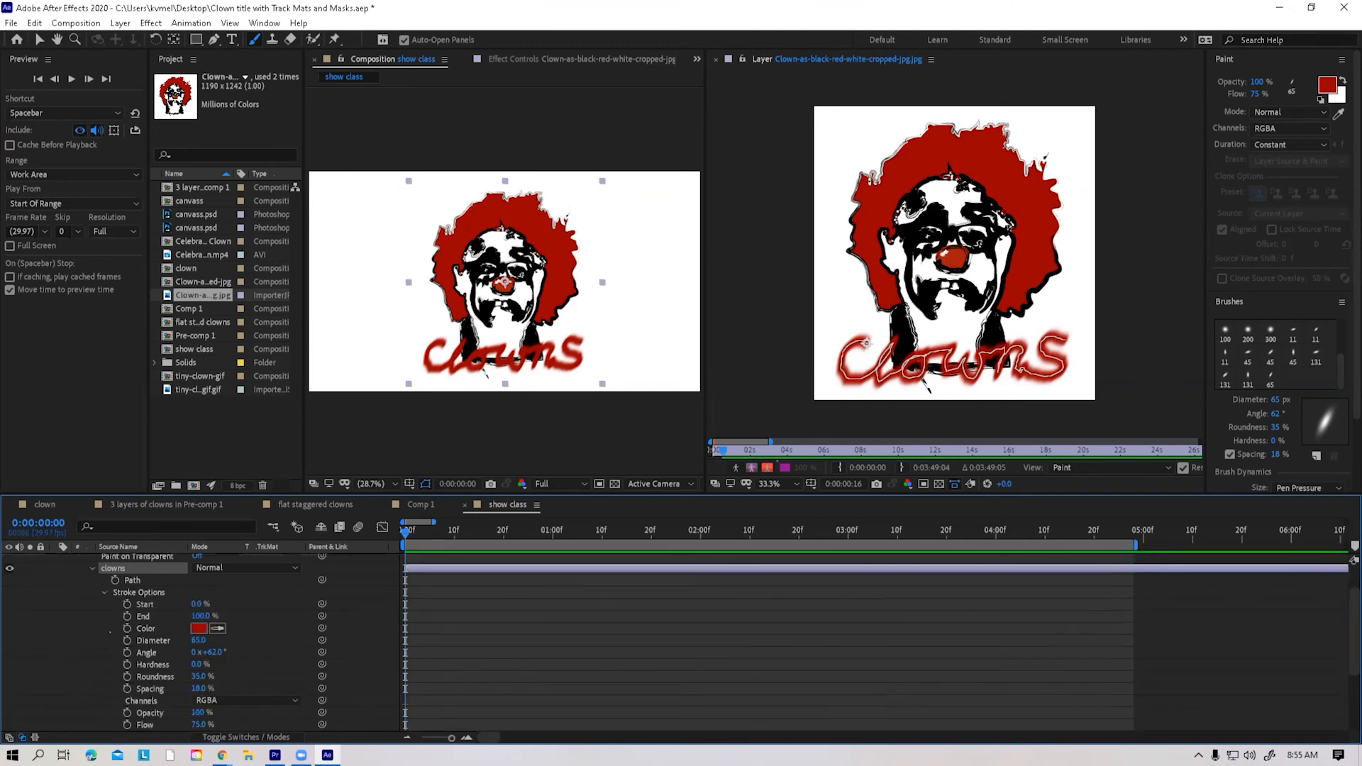
left_click(127, 603)
left_click(127, 616)
left_click_drag(201, 614, 106, 616)
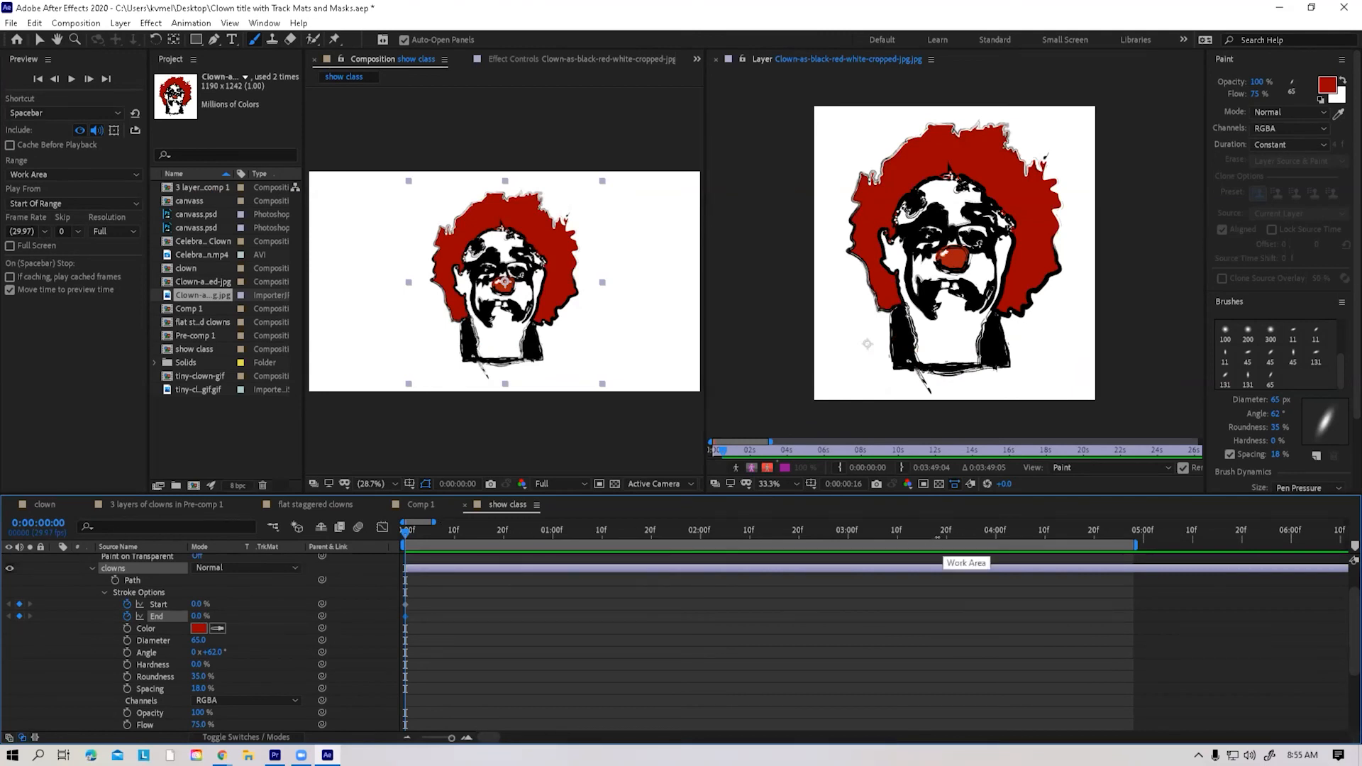
Step: Add Start and End keyframes to the clowns stroke at frame 17, set End to 98% and preview the writing
key("minus")
key("minus")
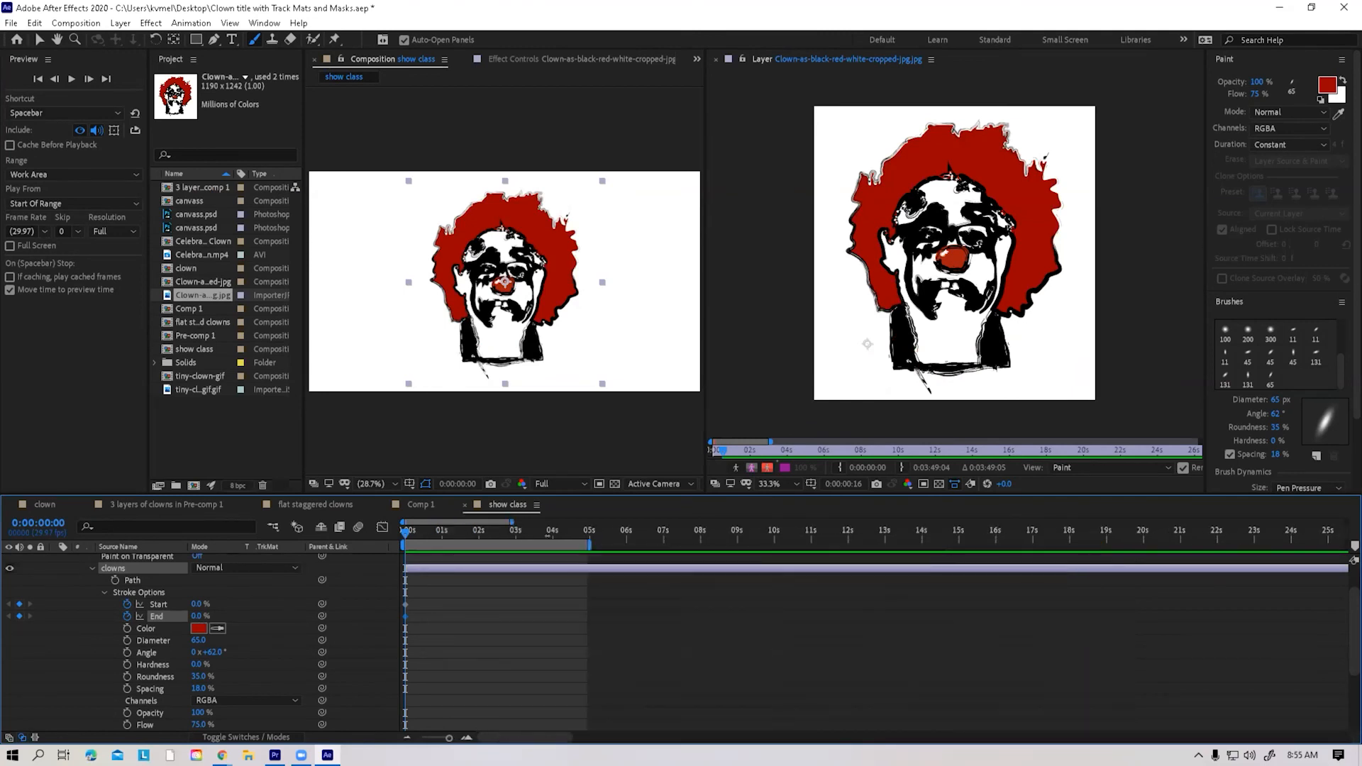
key("space")
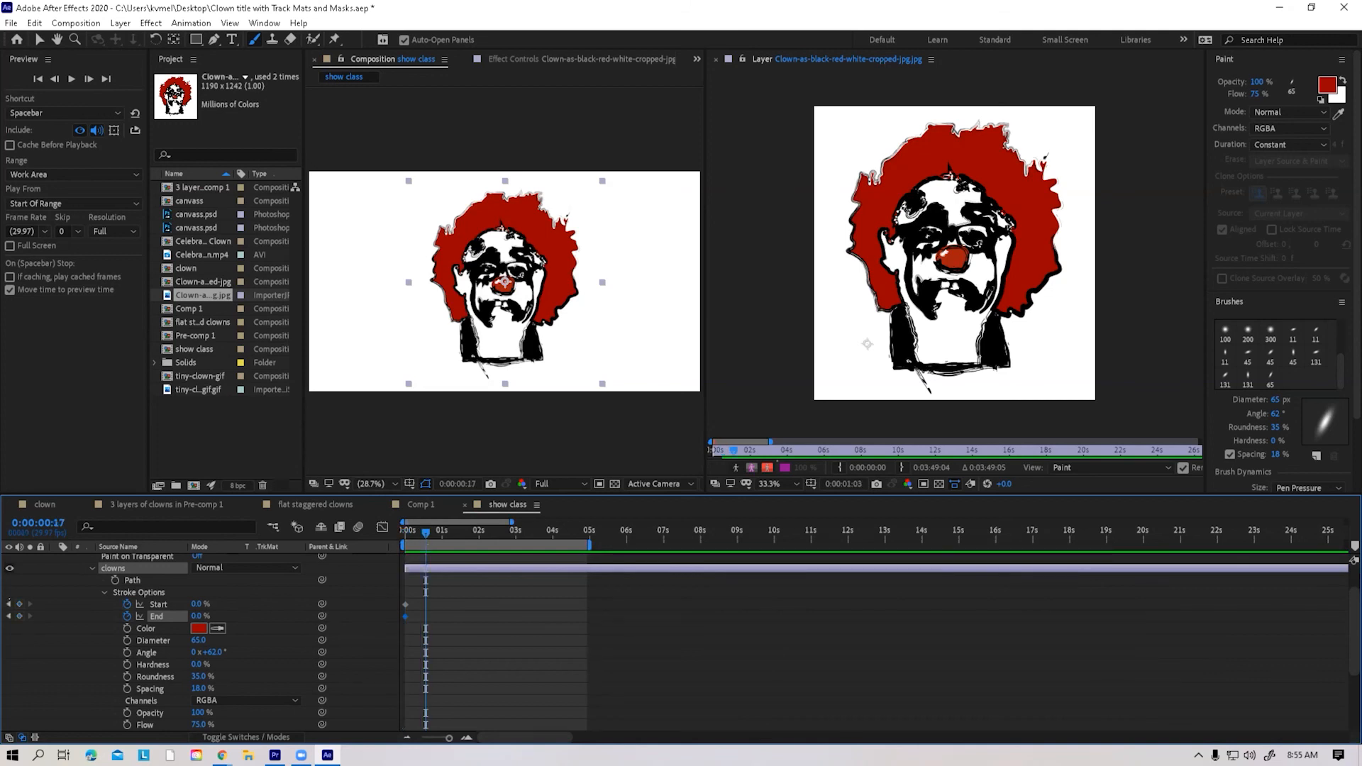
left_click(20, 604)
left_click(19, 616)
left_click_drag(243, 606, 503, 580)
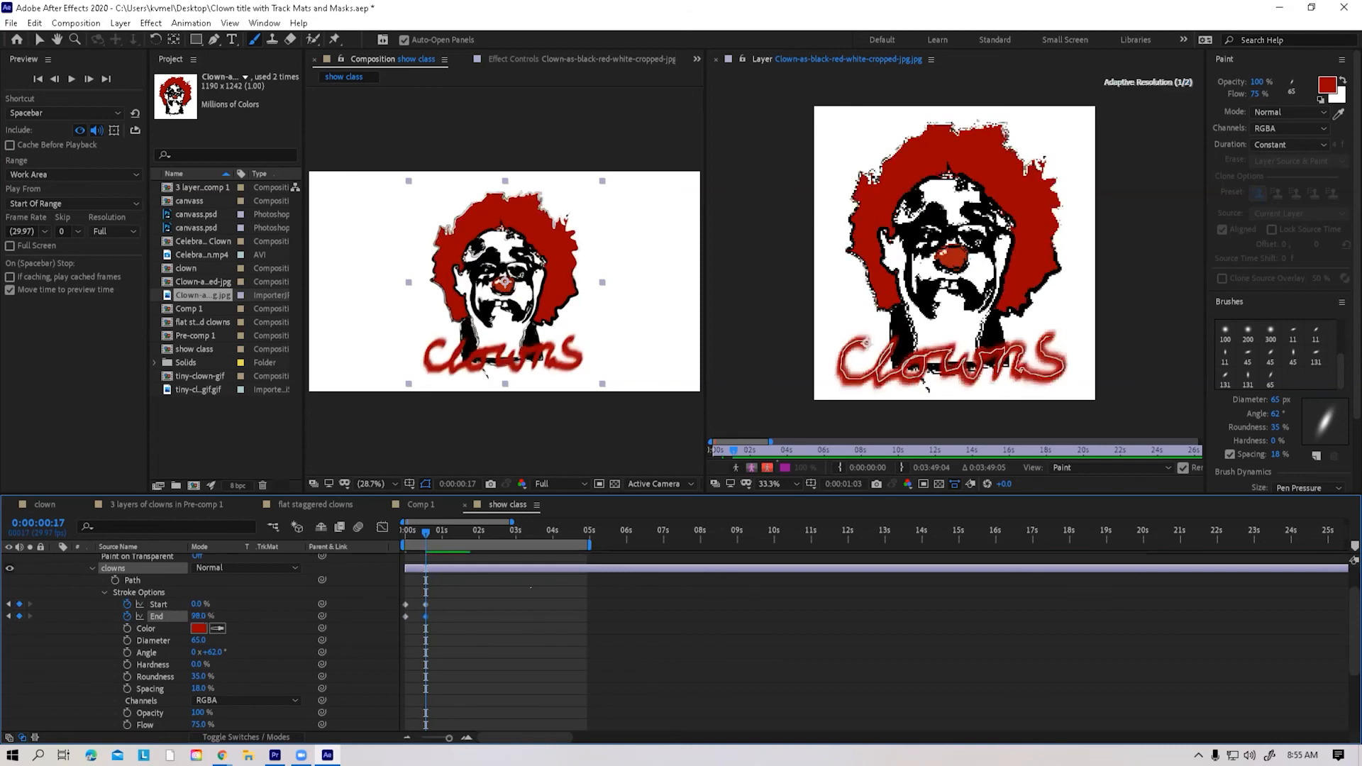
key("space")
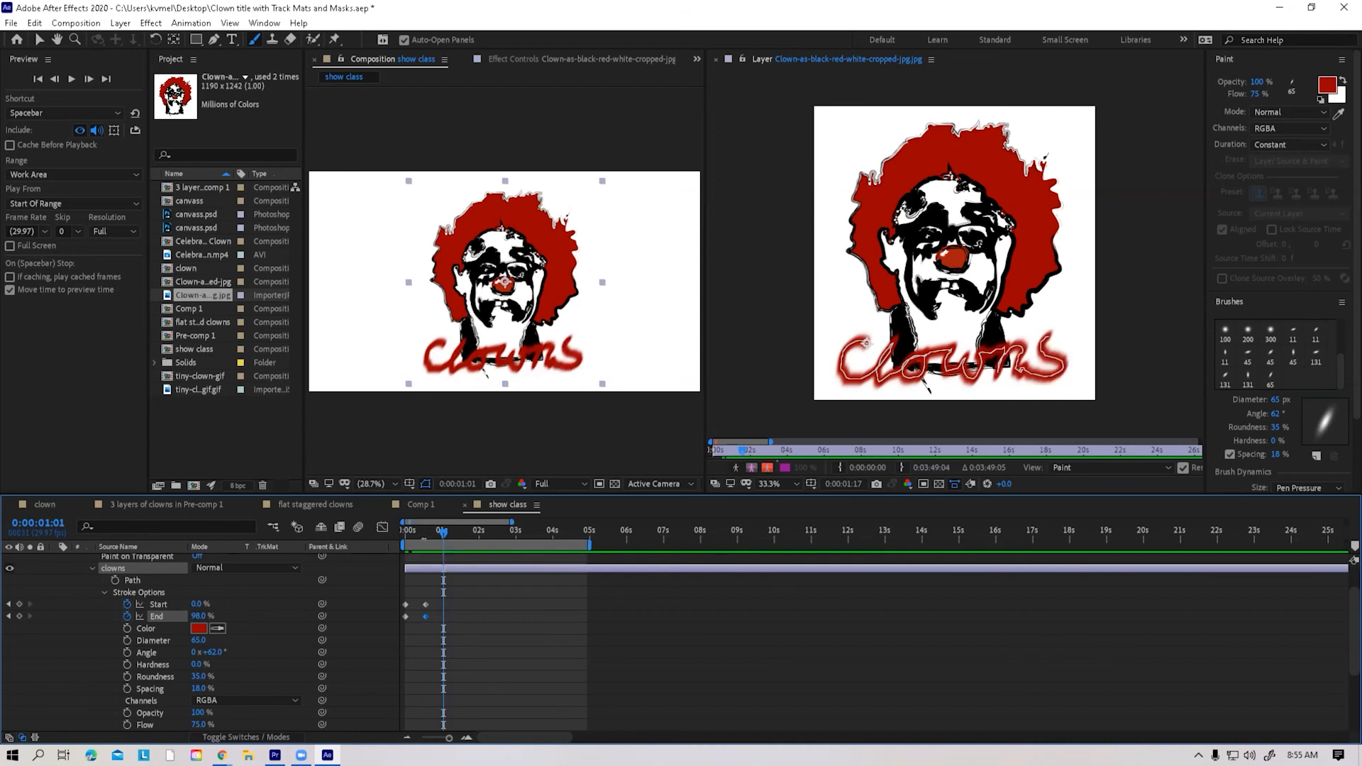
Step: Set the clowns stroke's End to 74% at frame 20 and preview the animation
left_click_drag(443, 531, 430, 532)
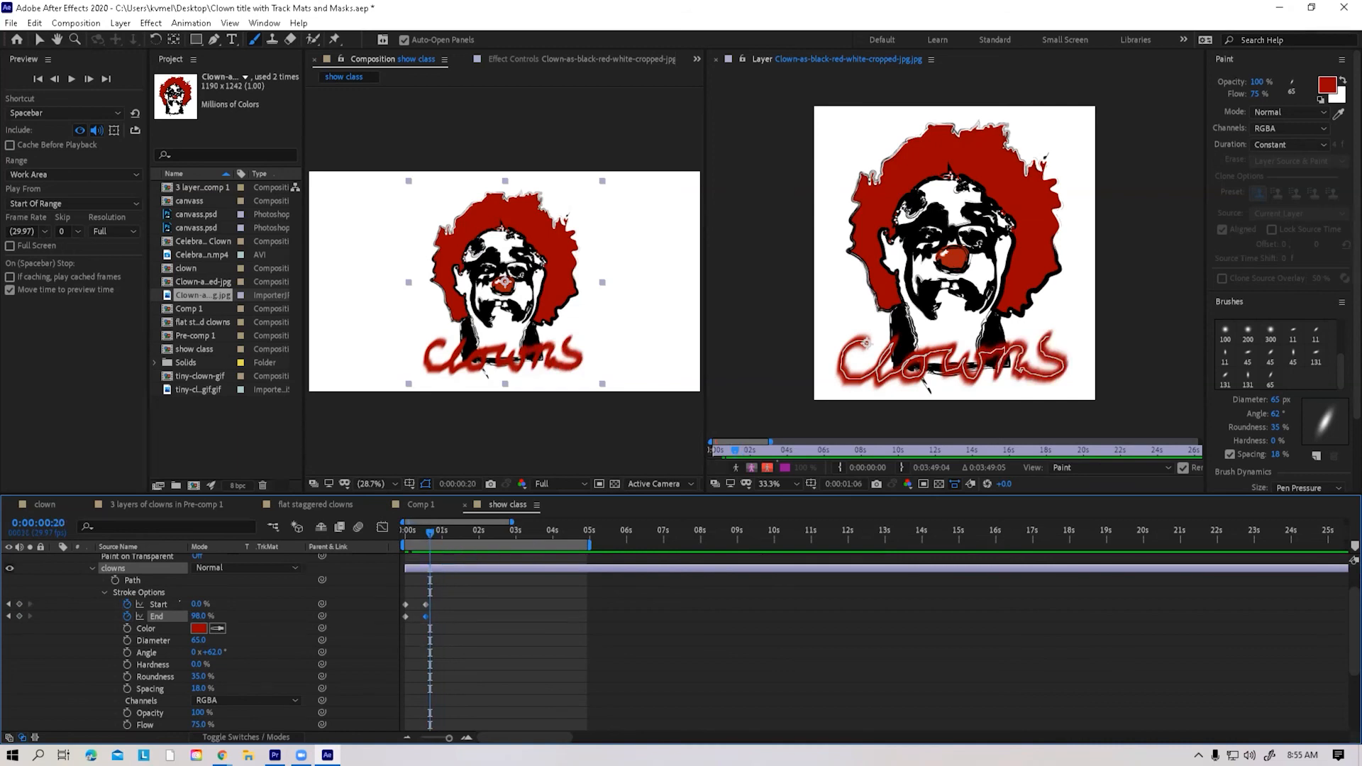
left_click_drag(190, 616, 173, 616)
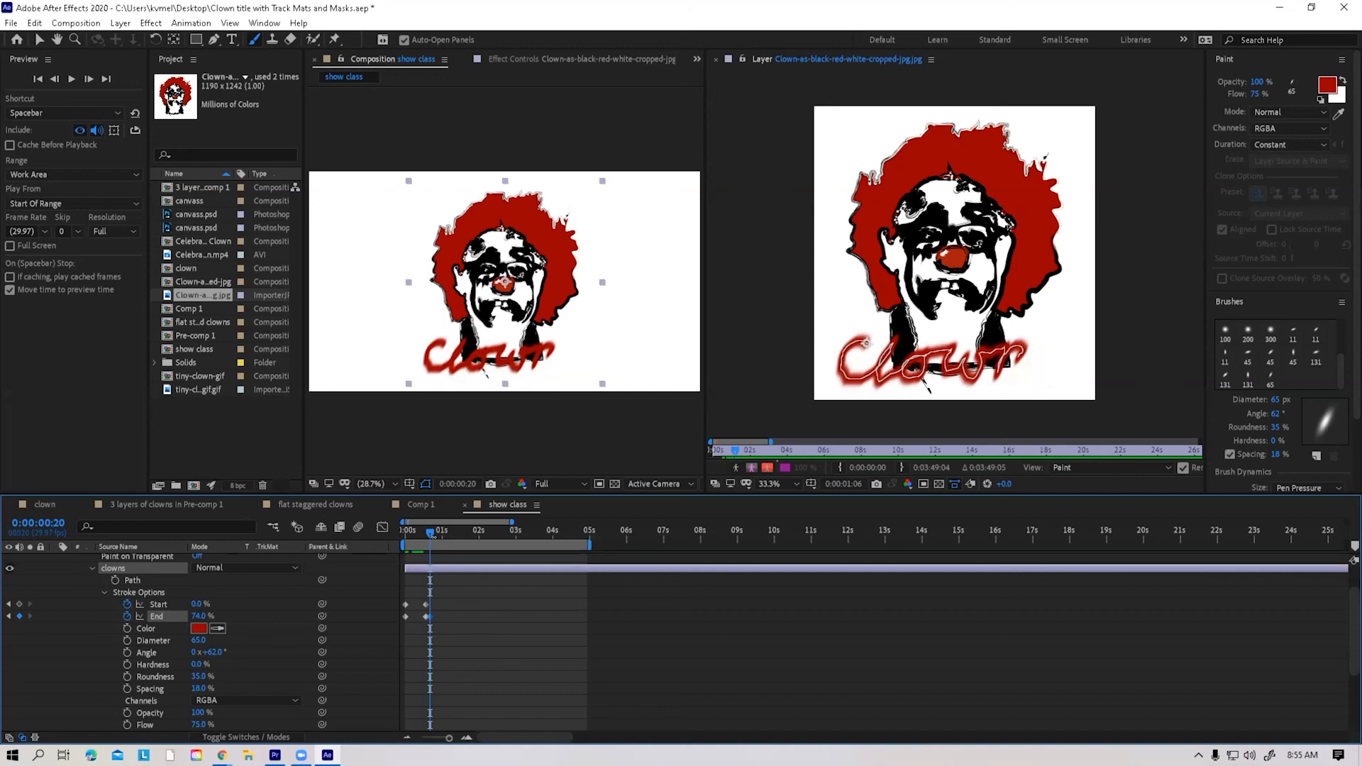
key("space")
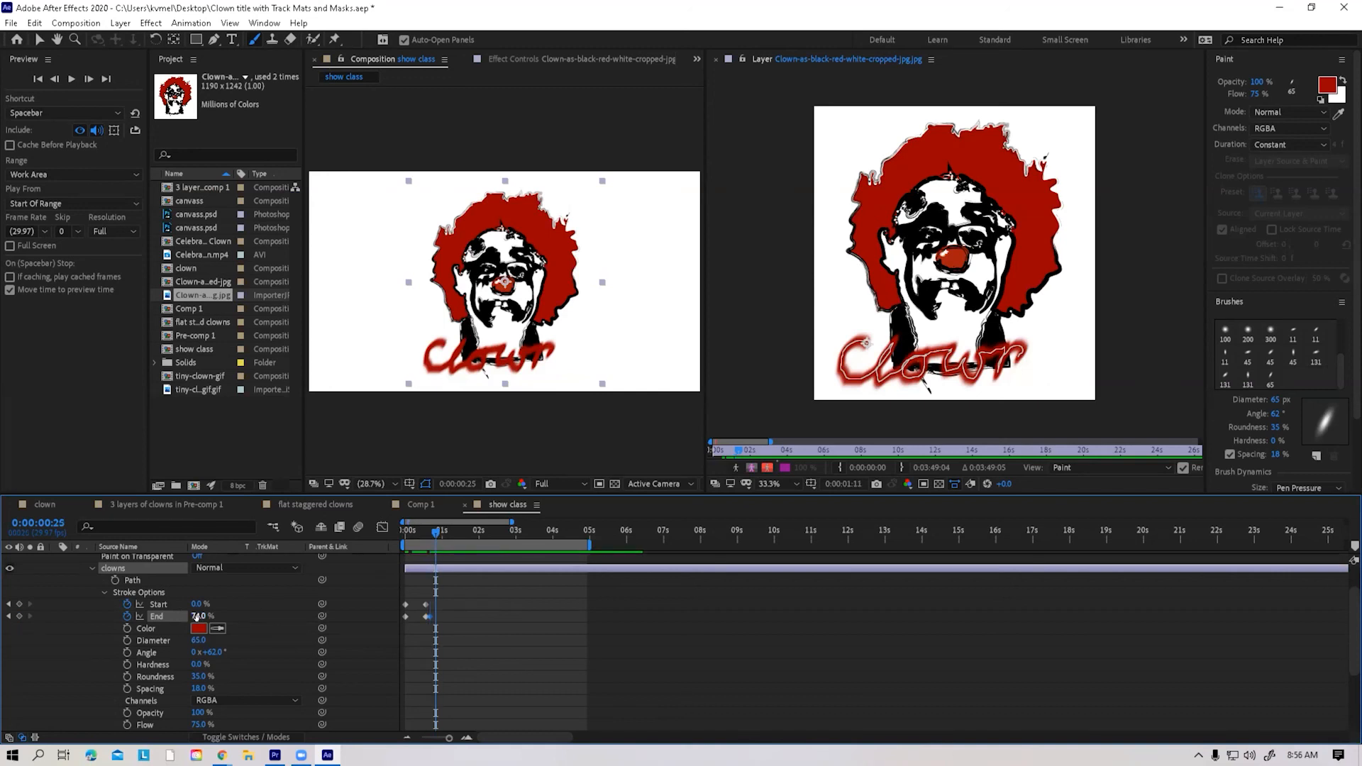
Step: Keyframe the clowns stroke with End 100% at frame 25, Start 92% at 1:03, and Start 79% with a reduced End at 1:10
left_click_drag(188, 615, 289, 595)
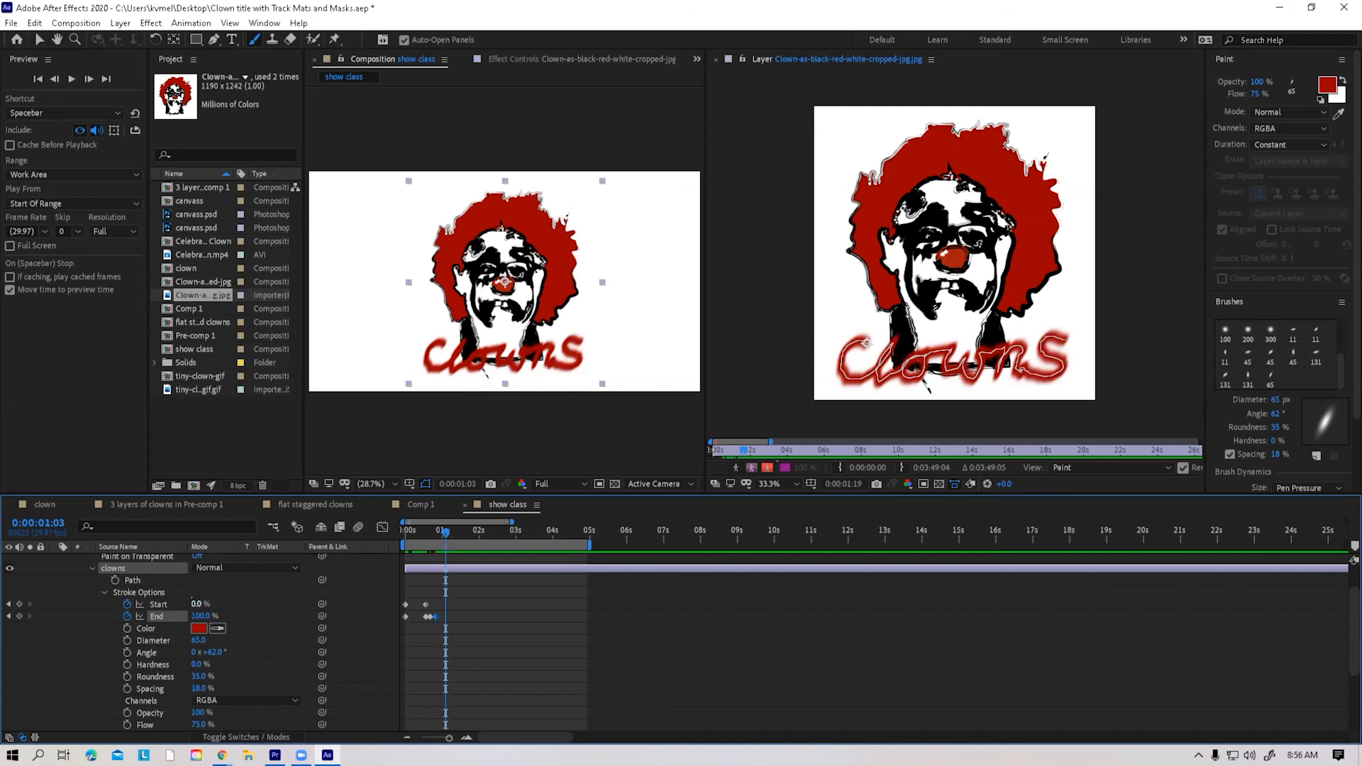
left_click_drag(191, 605, 256, 603)
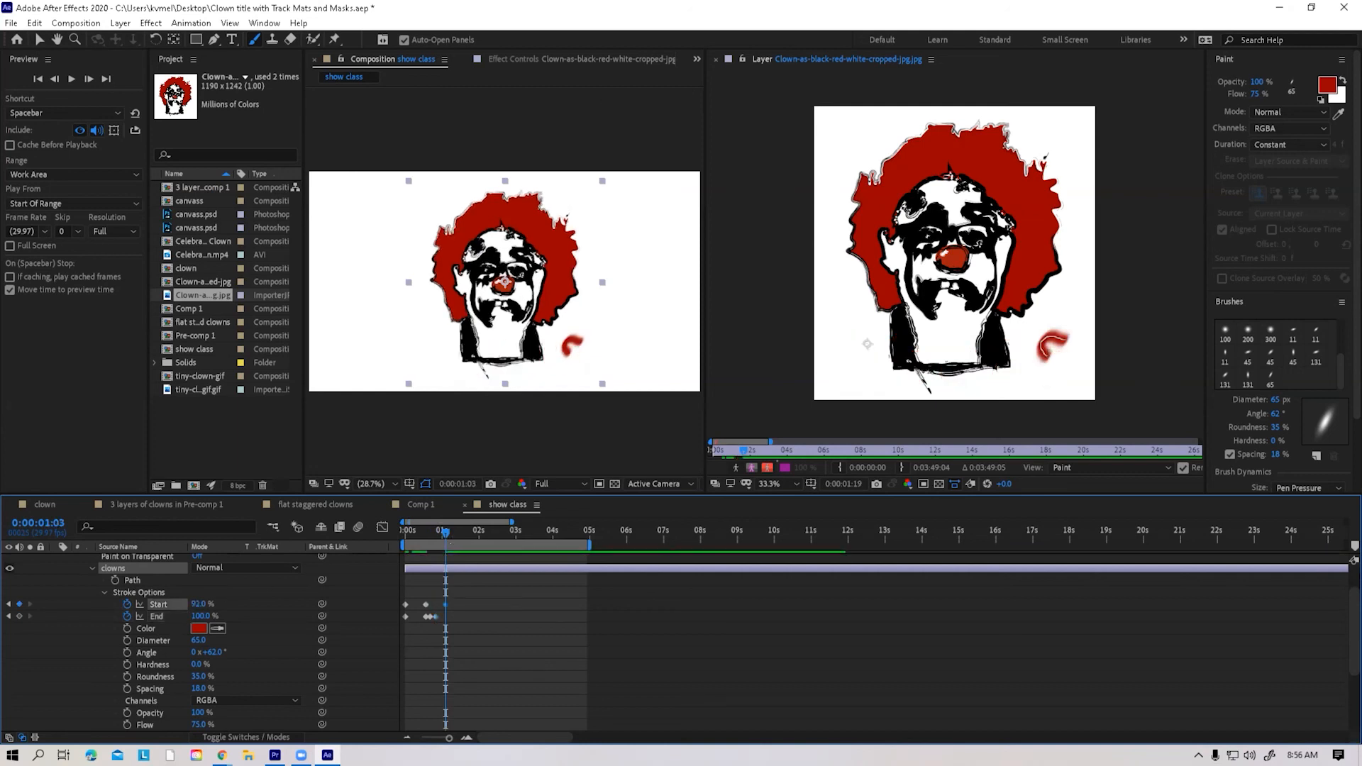
left_click_drag(446, 532, 454, 532)
mouse_move(197, 604)
left_mouse_down()
mouse_move(162, 604)
mouse_move(205, 613)
mouse_move(173, 610)
left_mouse_up()
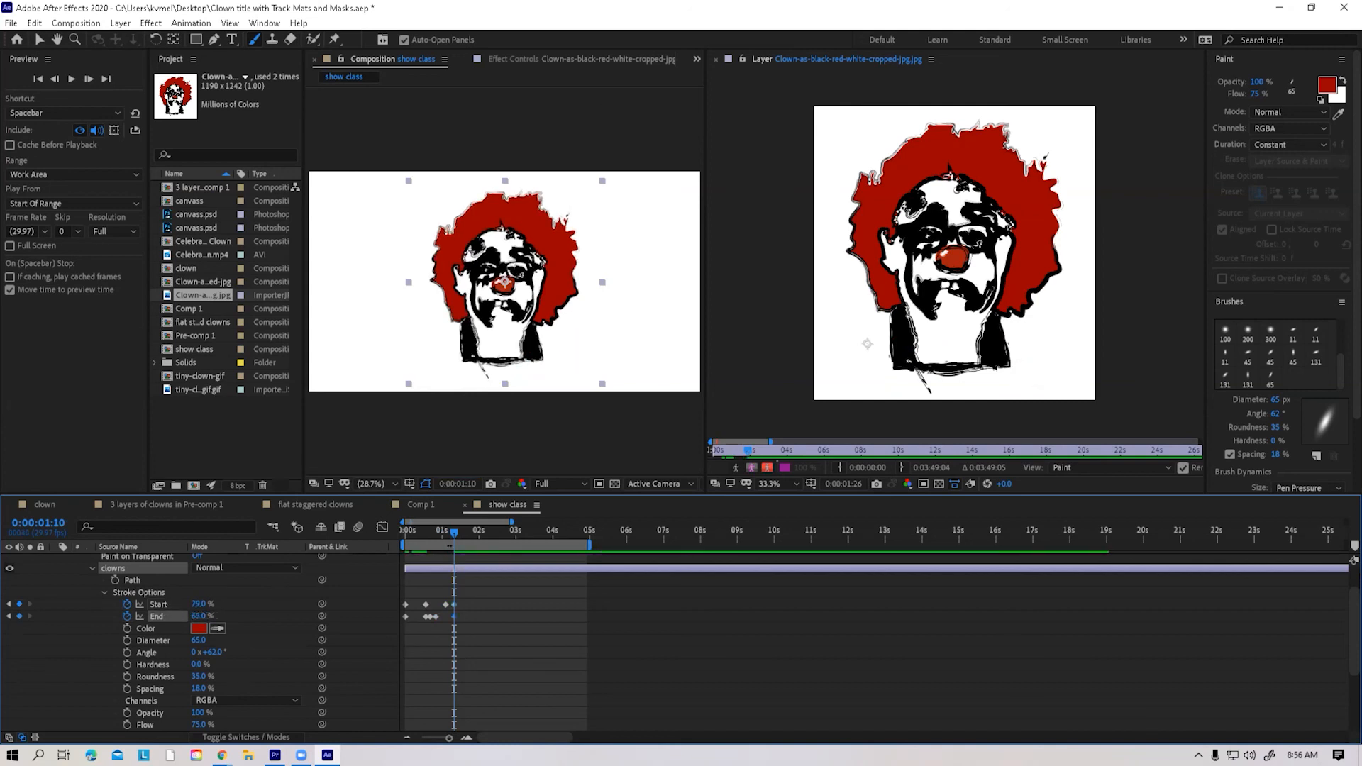
Step: Set the clowns stroke's End to 100% and Start to 42% at 1:16, and preview the animation
left_click_drag(454, 532, 462, 532)
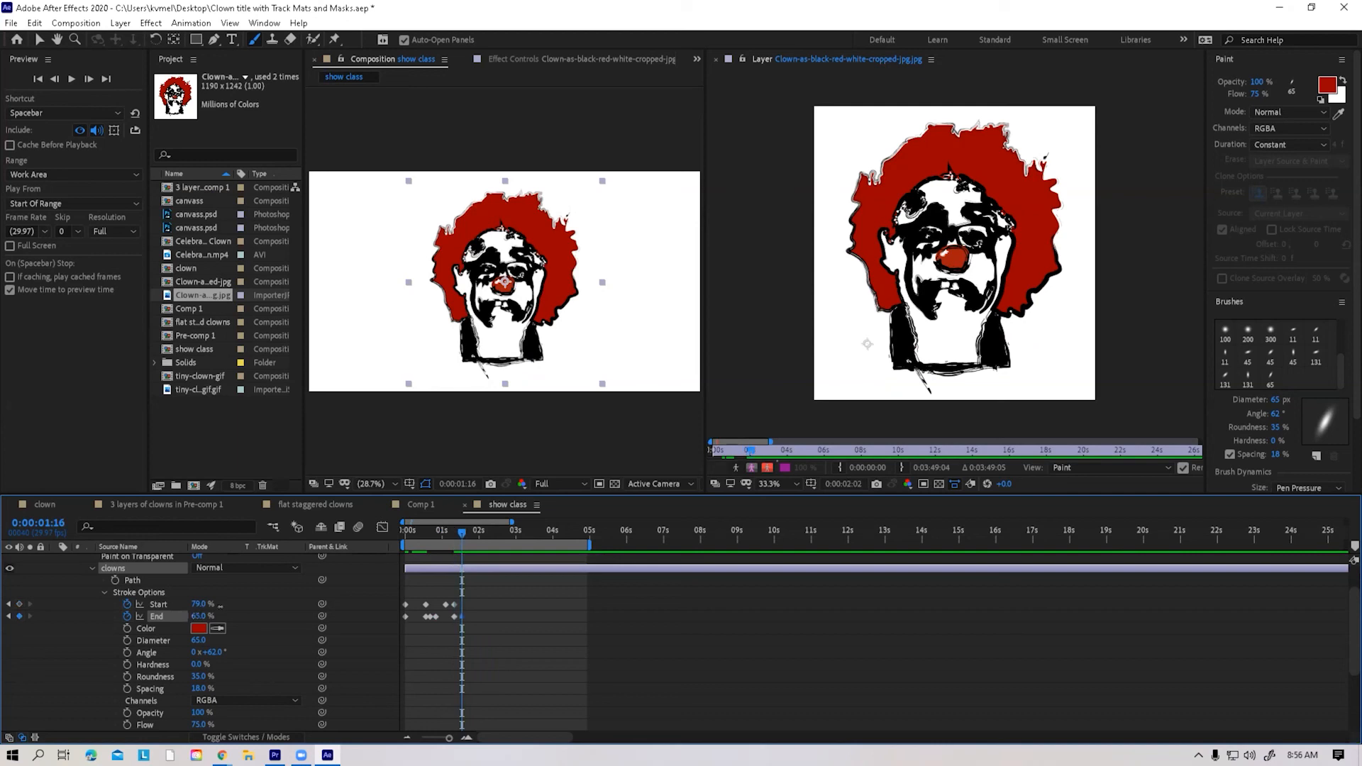
left_click_drag(220, 606, 225, 605)
left_click(197, 600)
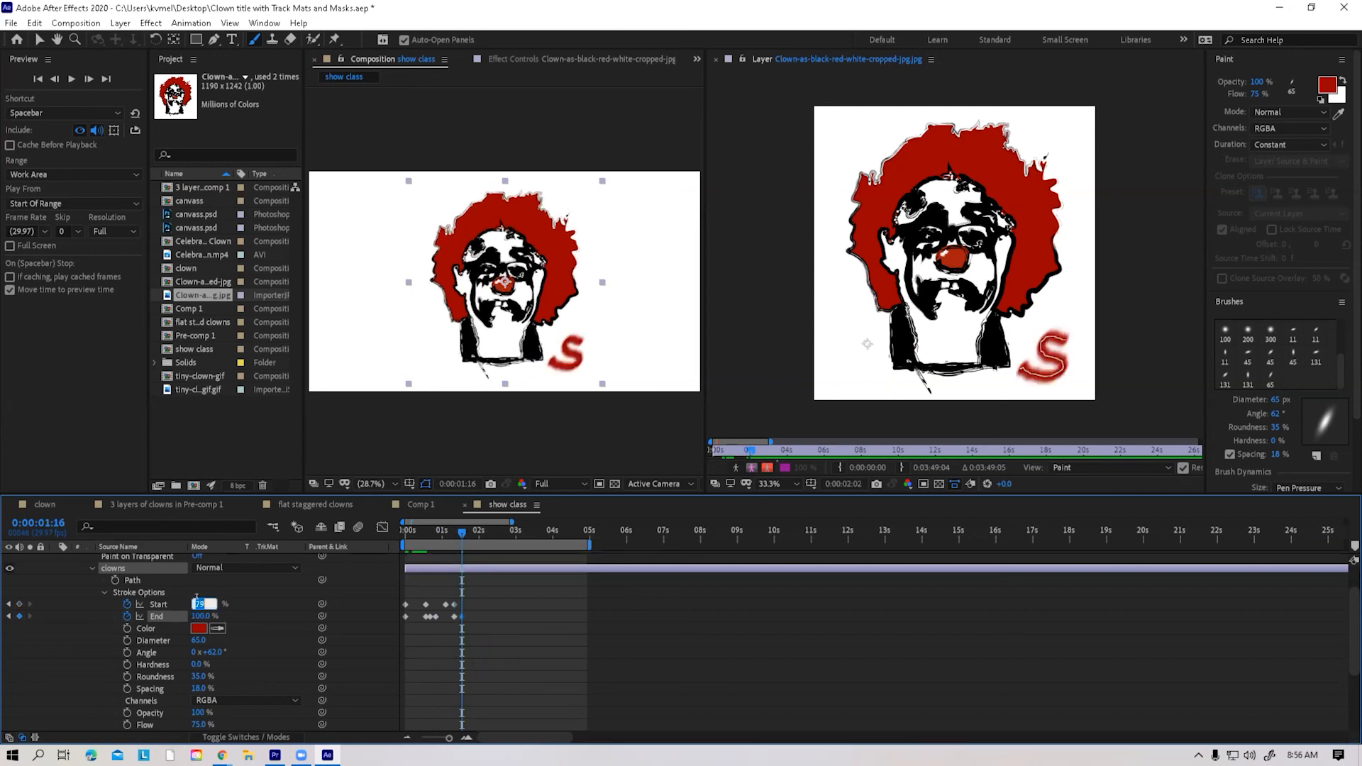
type("43")
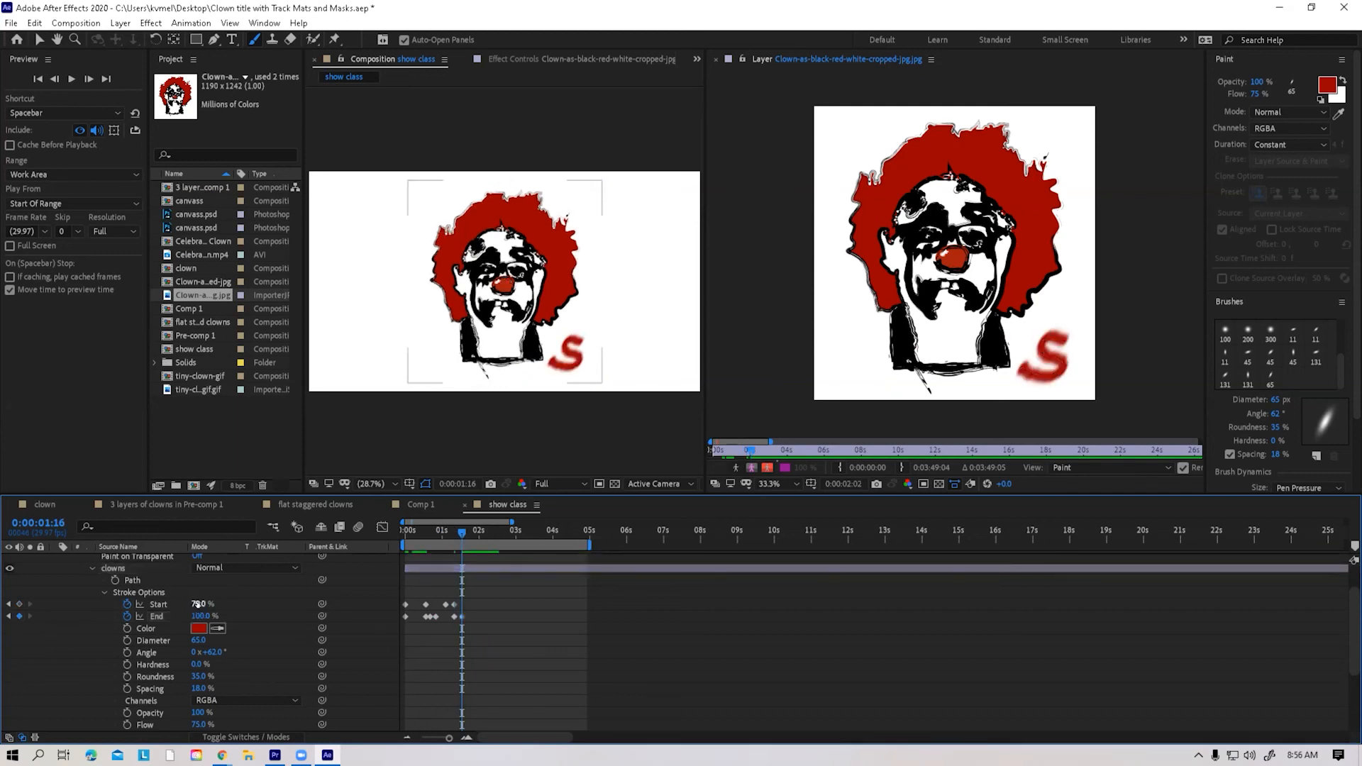
key("Return")
key("space")
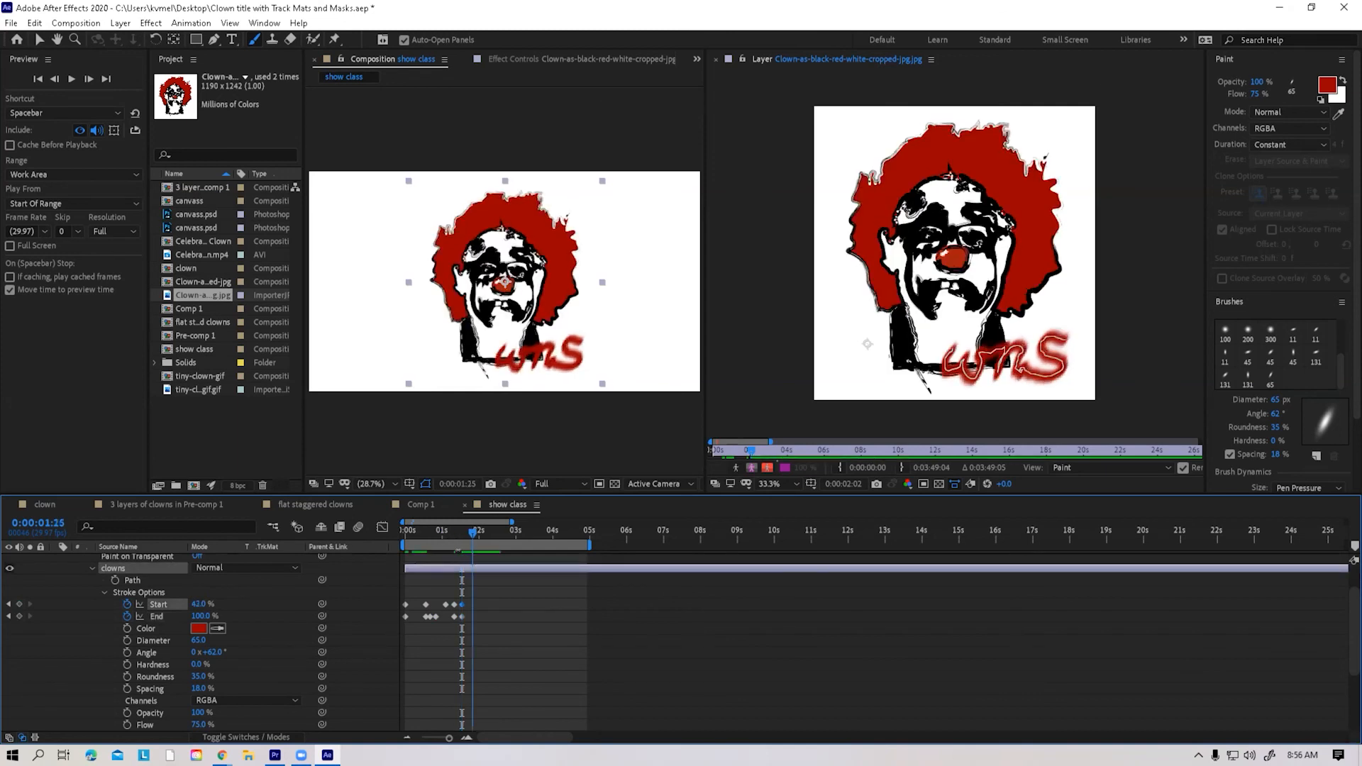
Step: Copy the clowns stroke's Start and End keyframes and paste them repeatedly along the timeline, with the last set starting at 3:08
left_click_drag(492, 594, 396, 623)
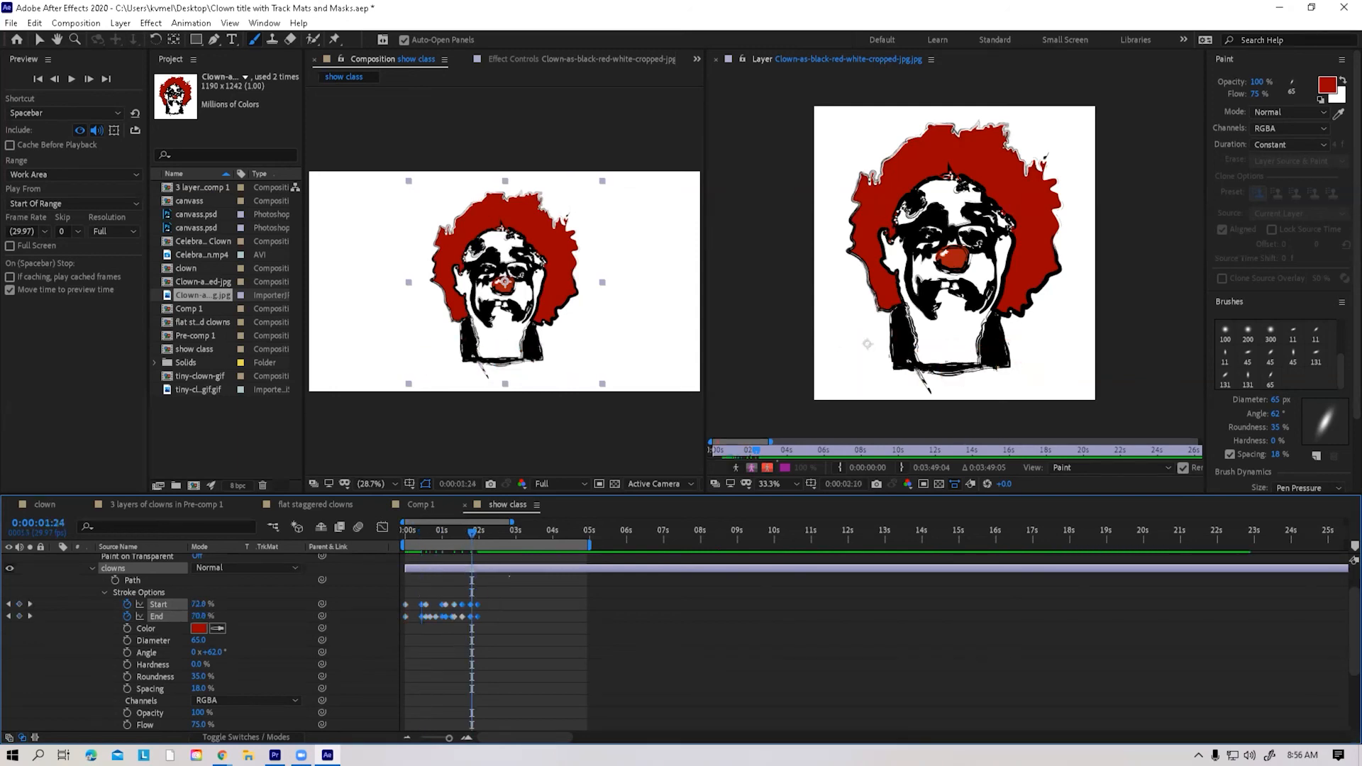
left_click_drag(486, 607, 399, 595)
left_click_drag(570, 617, 394, 597)
left_click(421, 535)
key("ctrl+v")
left_click(526, 535)
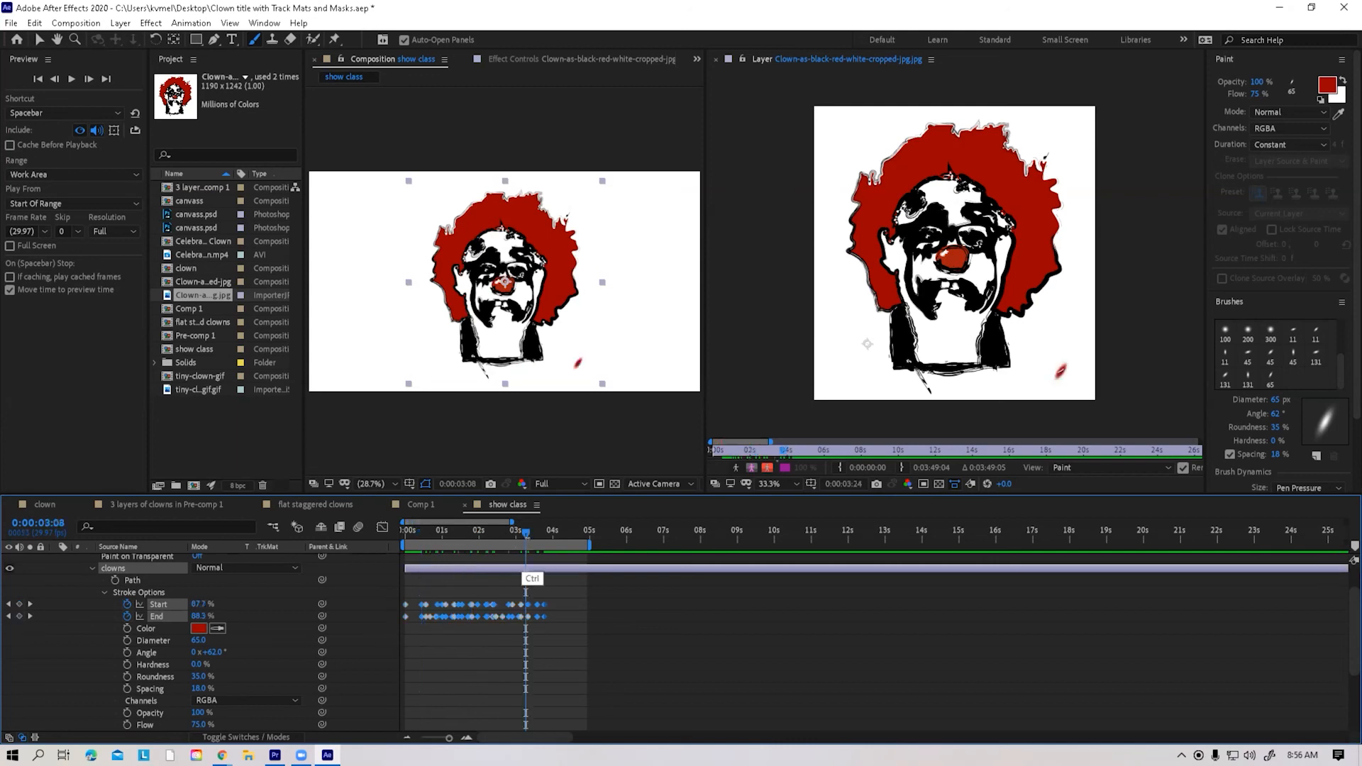
key("ctrl+v")
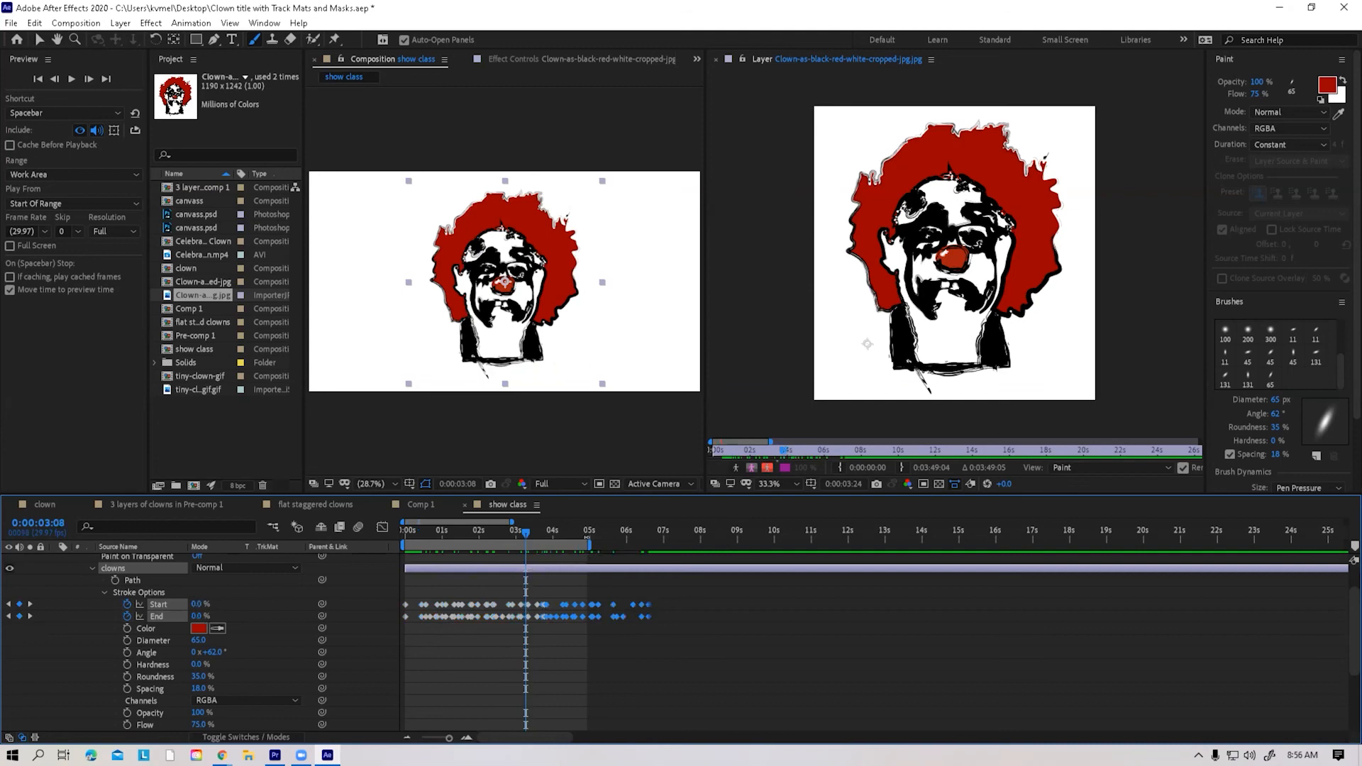
Step: Extend the work area's end to about 7 seconds and preview the repeated clowns writing animation
left_click_drag(588, 538, 663, 532)
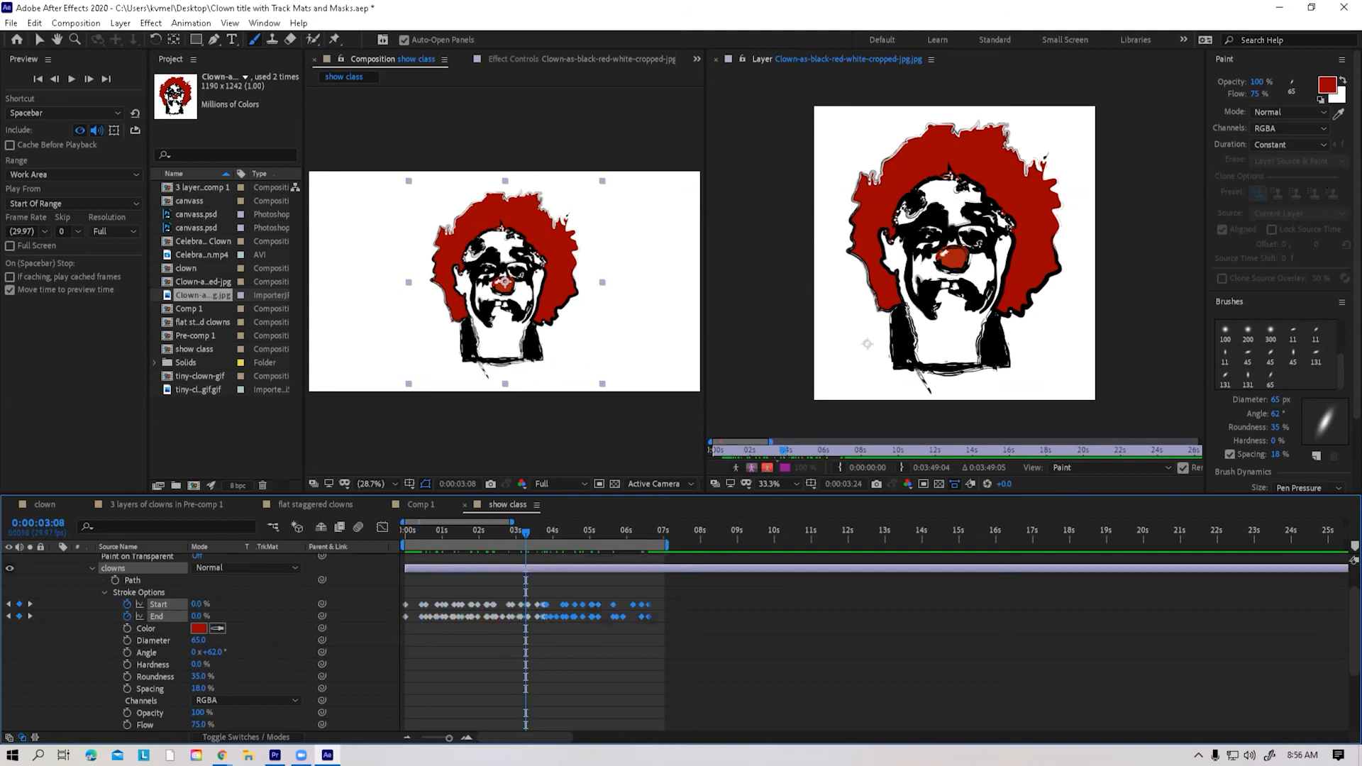
key("space")
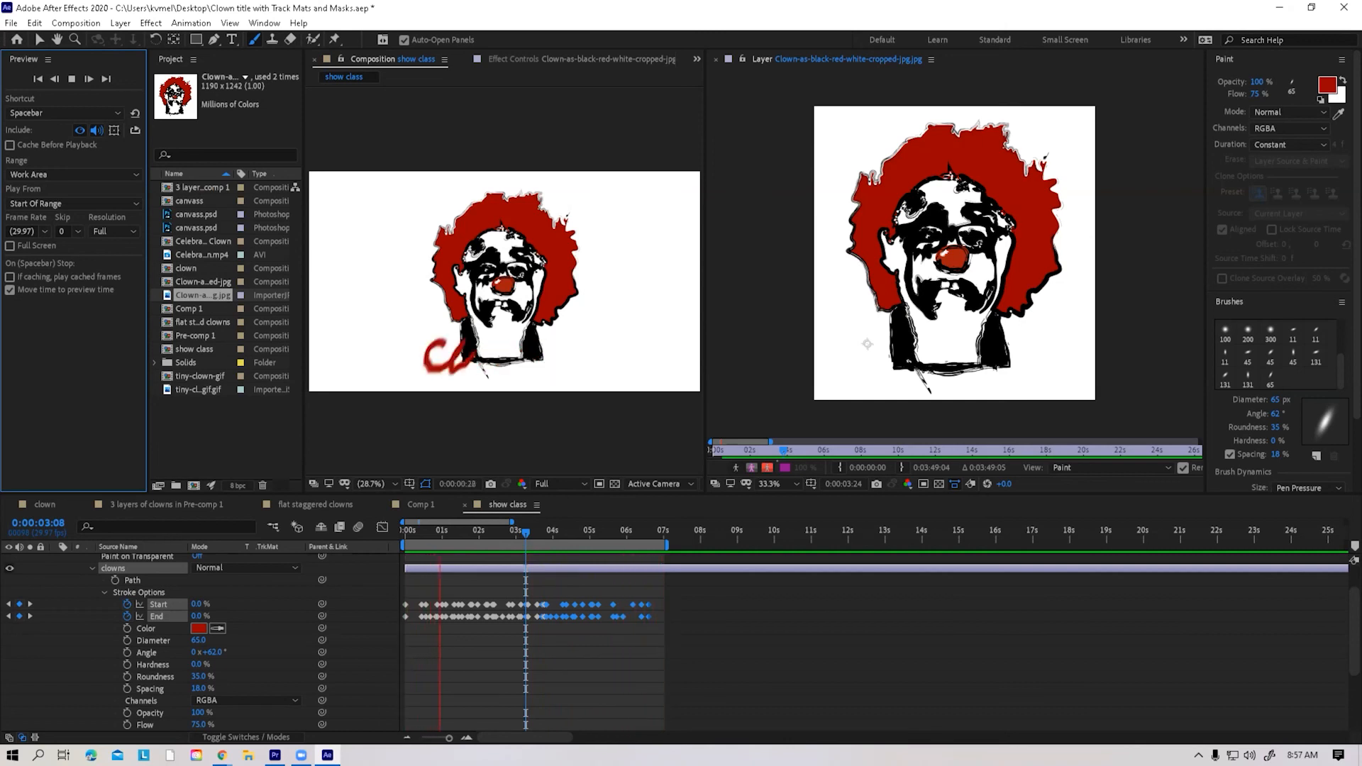
key("space")
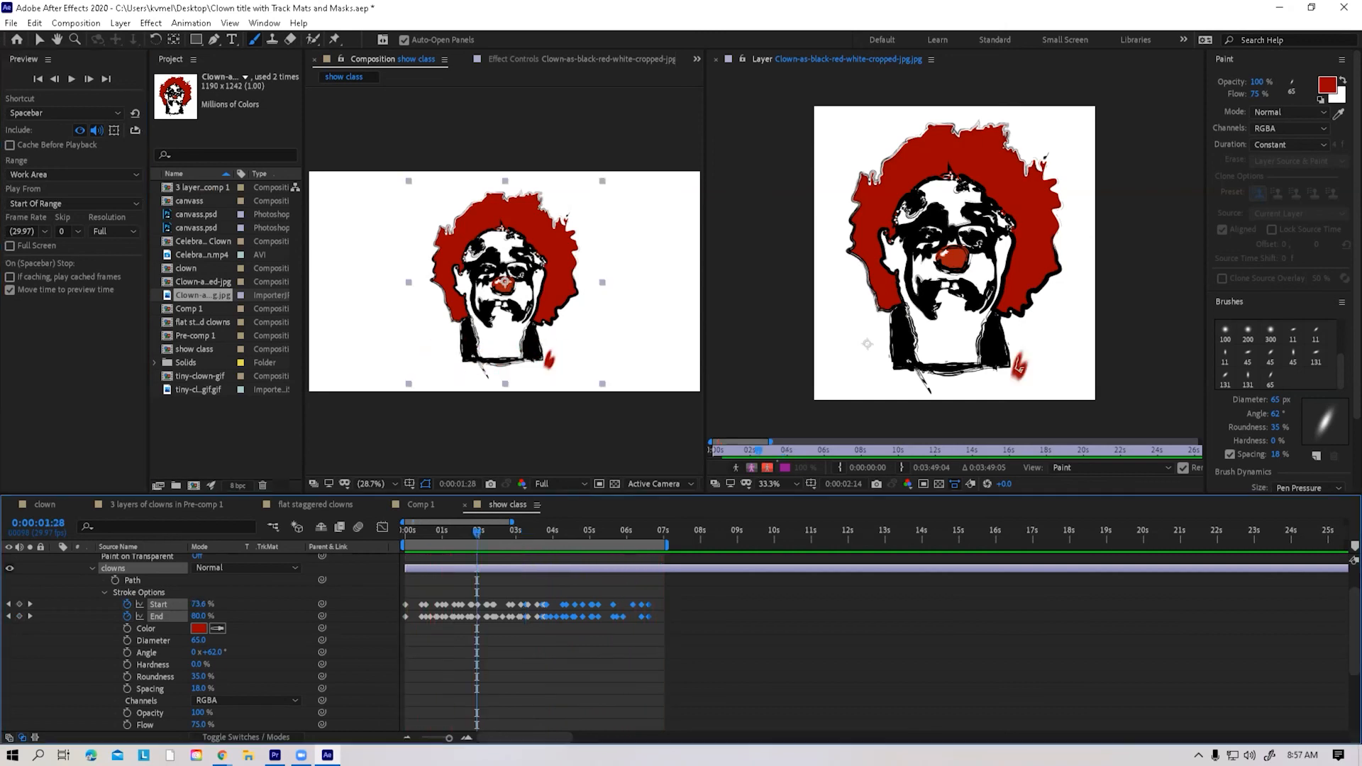